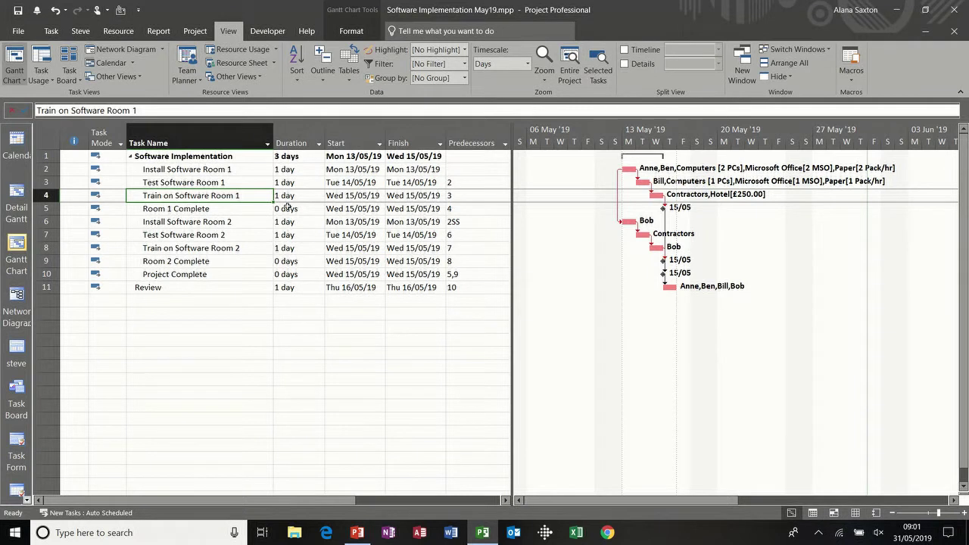
# Step: Review the project's subtasks and the names in the Resource Sheet, and return to the Gantt Chart view
pyautogui.moveTo(249, 168); pyautogui.dragTo(233, 271)
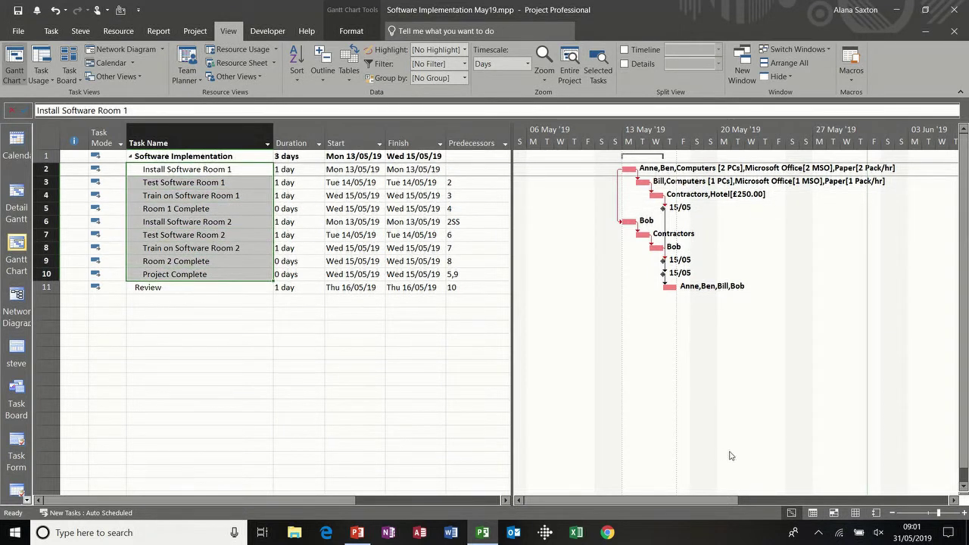
pyautogui.click(854, 513)
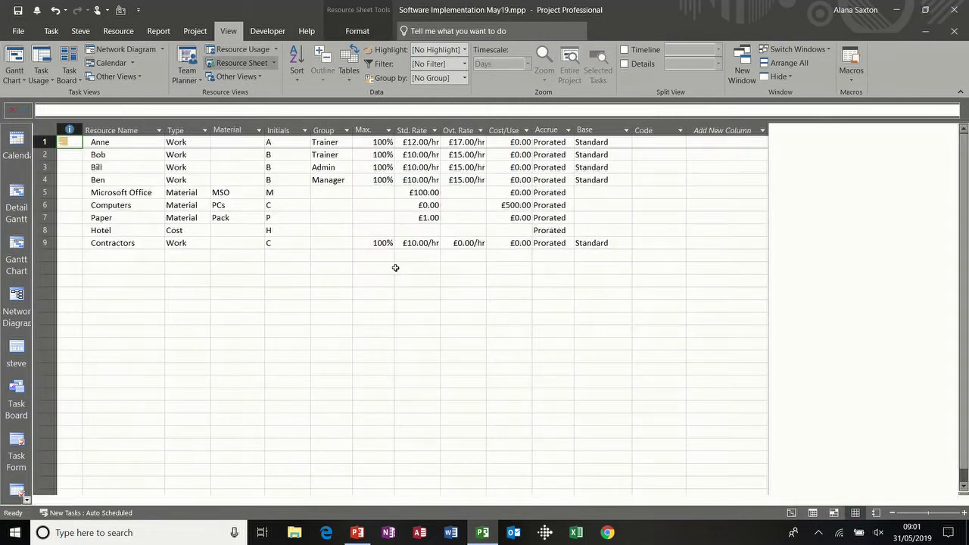
pyautogui.moveTo(135, 141); pyautogui.dragTo(137, 241)
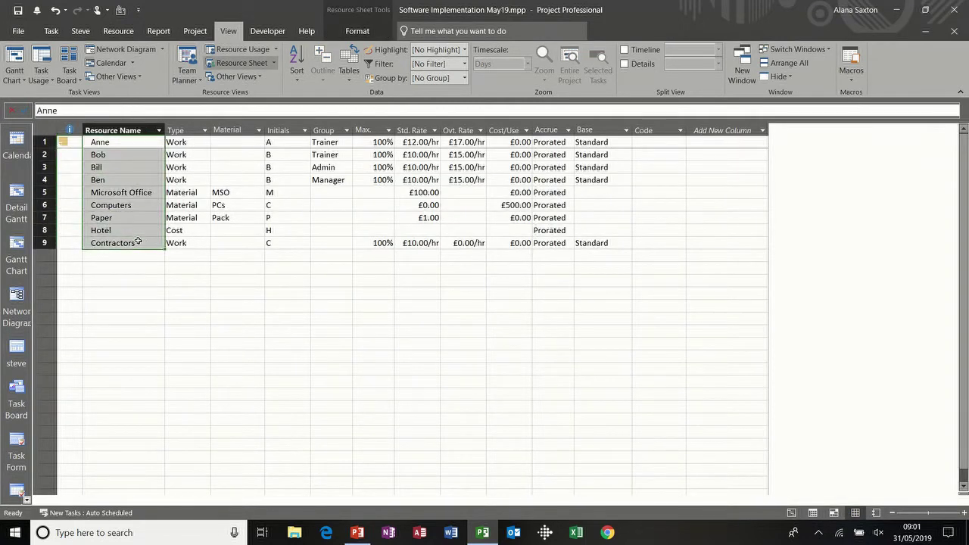
pyautogui.click(17, 250)
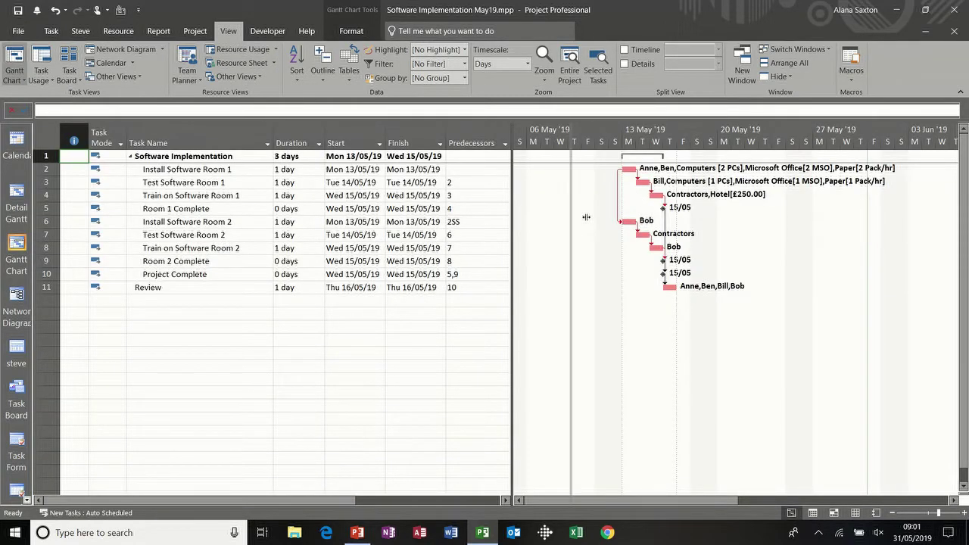
# Step: Display the Cost table in a widened table area beside the Gantt chart and review the tasks' Total Cost and Baseline columns
pyautogui.moveTo(513, 216); pyautogui.dragTo(598, 216)
pyautogui.click(284, 198)
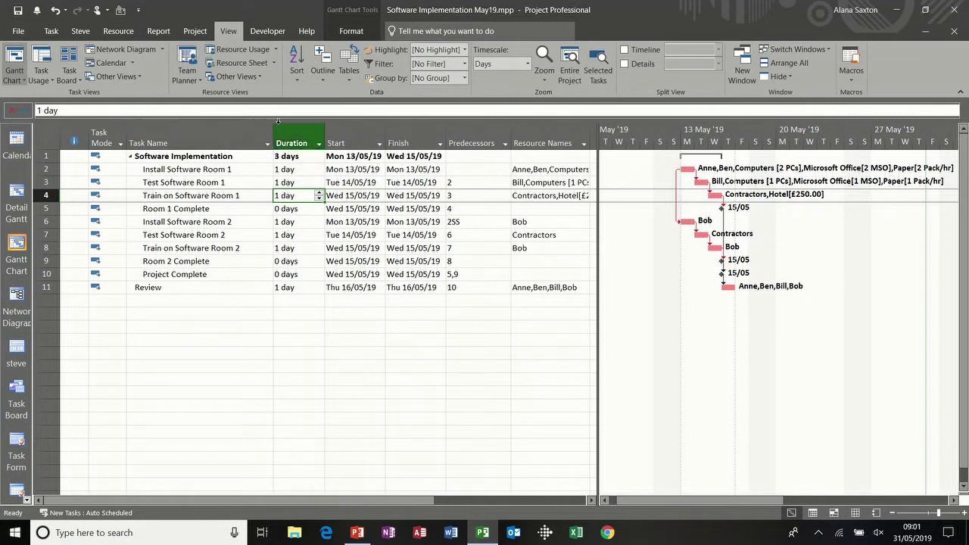
pyautogui.click(353, 76)
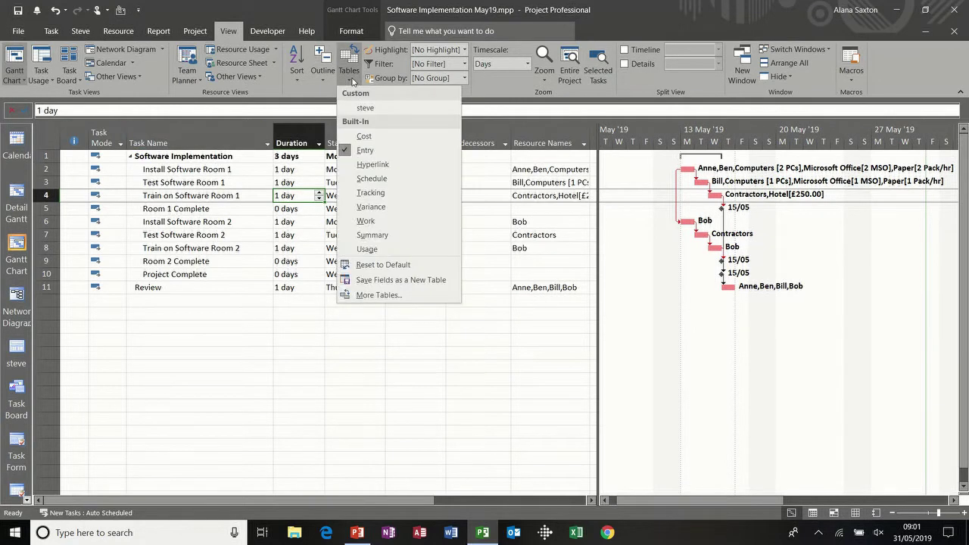
pyautogui.click(377, 138)
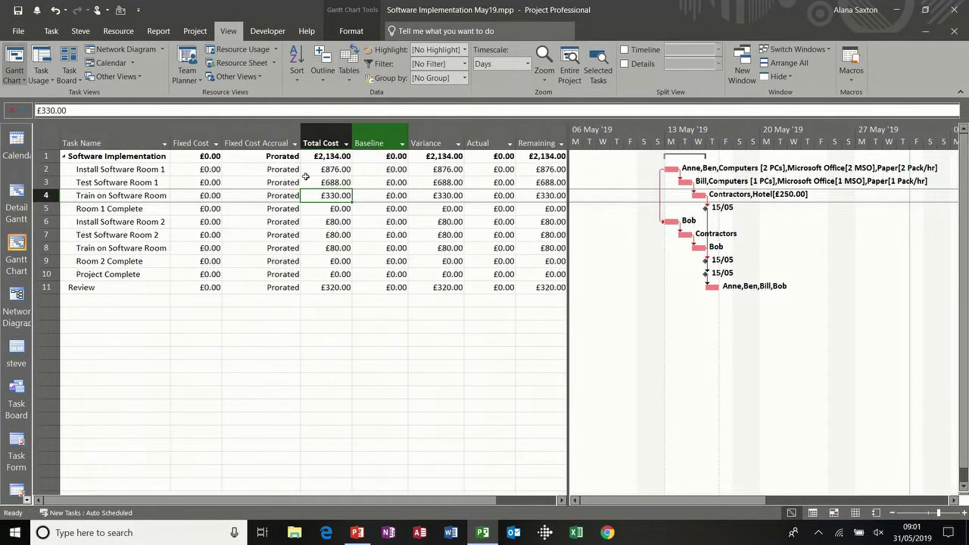
pyautogui.click(233, 198)
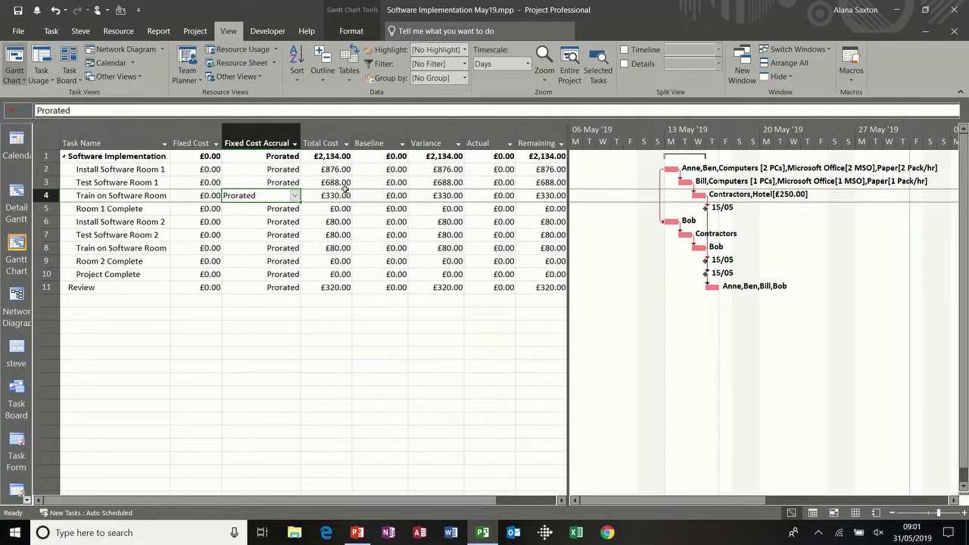
pyautogui.moveTo(390, 156); pyautogui.dragTo(388, 284)
pyautogui.click(283, 222)
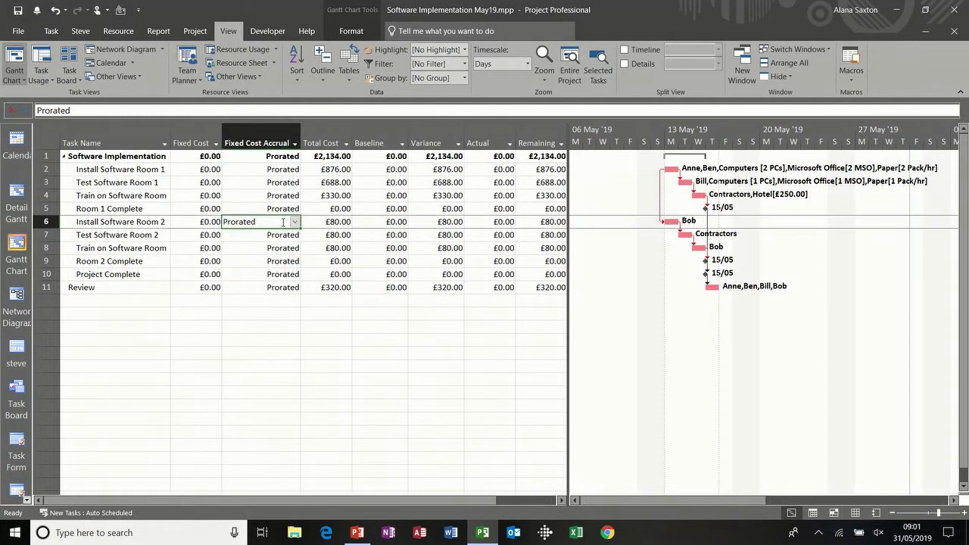
pyautogui.click(319, 345)
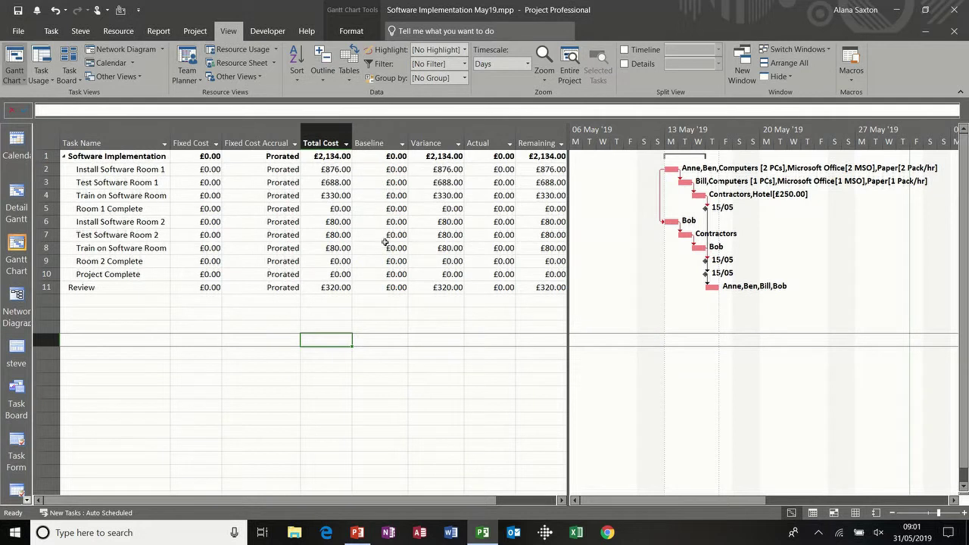
pyautogui.click(340, 304)
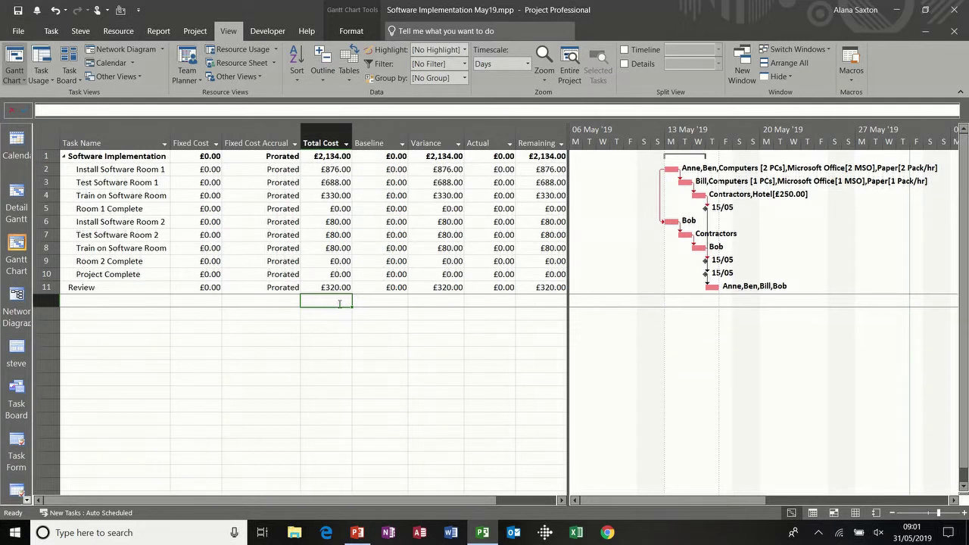
# Step: Set a baseline for the entire project, using the plain Baseline slot rather than an interim plan
pyautogui.click(199, 32)
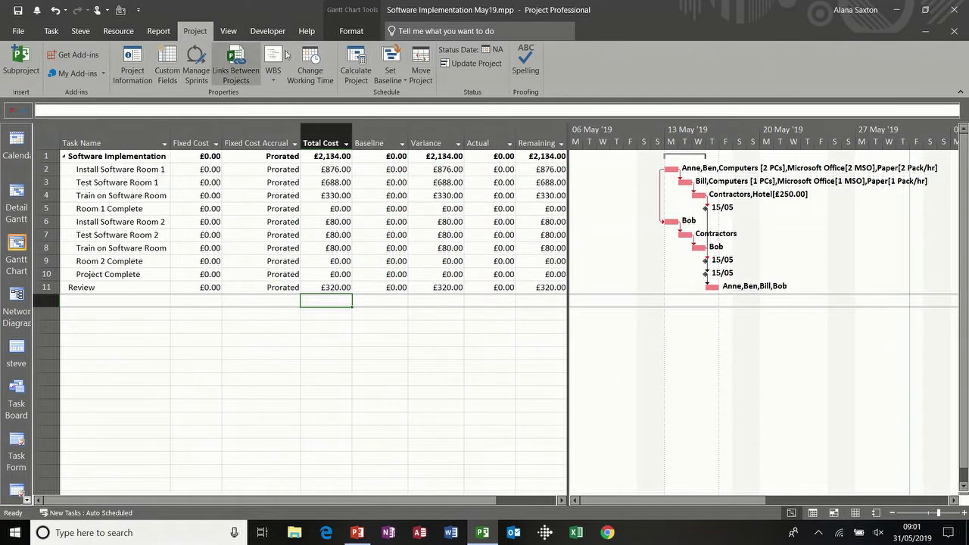
pyautogui.click(395, 80)
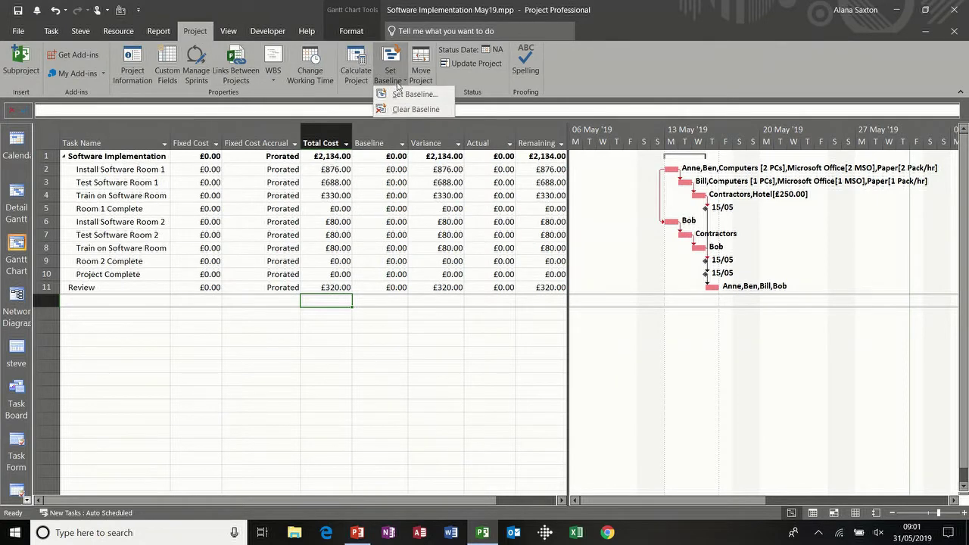
pyautogui.click(425, 92)
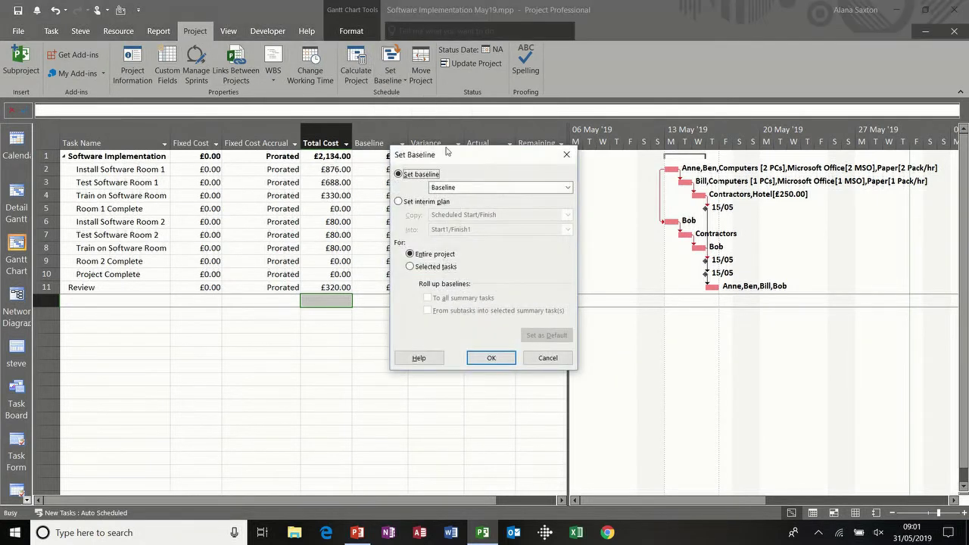
pyautogui.moveTo(452, 159); pyautogui.dragTo(387, 180)
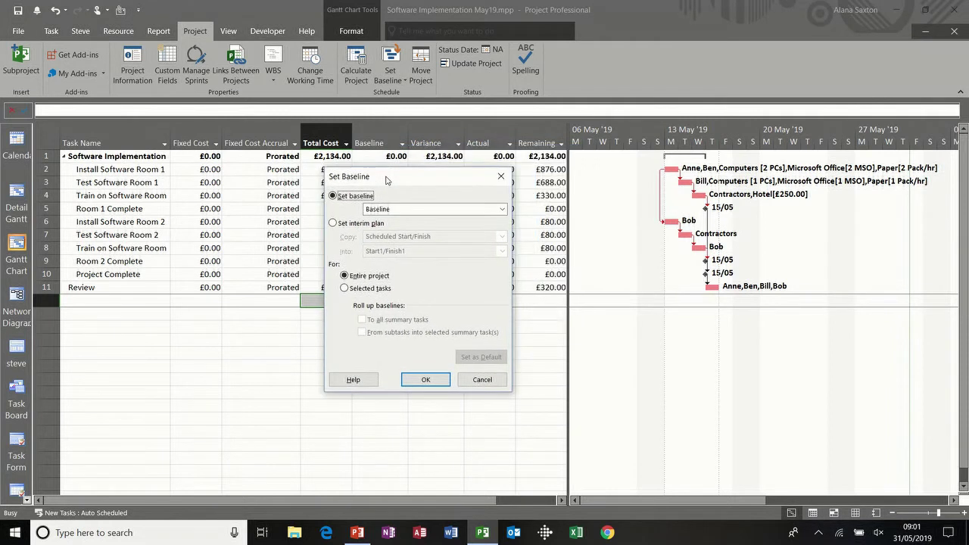
pyautogui.click(503, 210)
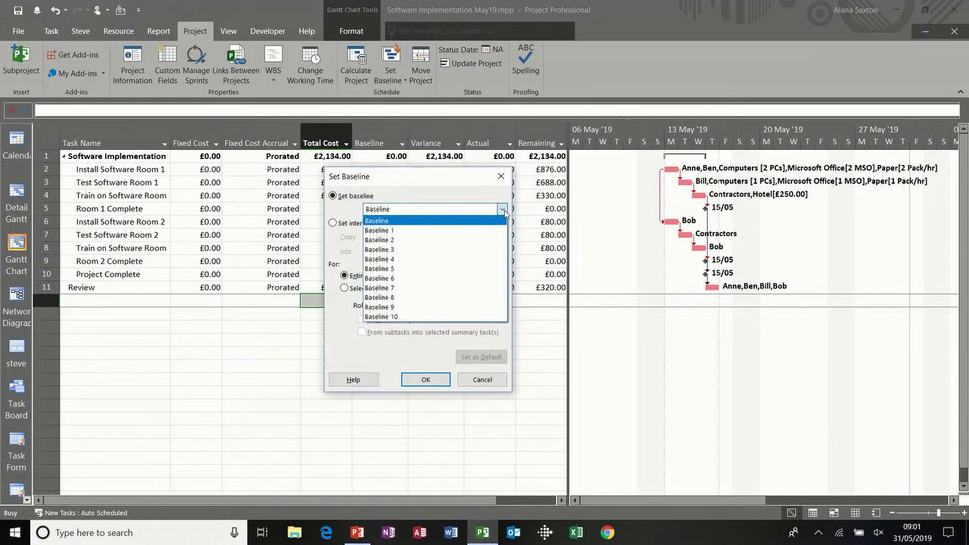
pyautogui.click(468, 220)
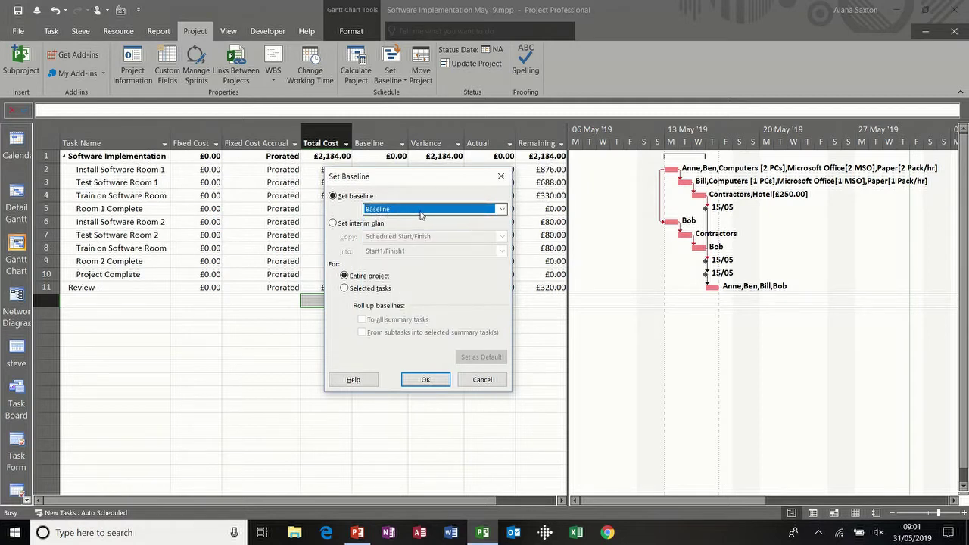
pyautogui.click(334, 222)
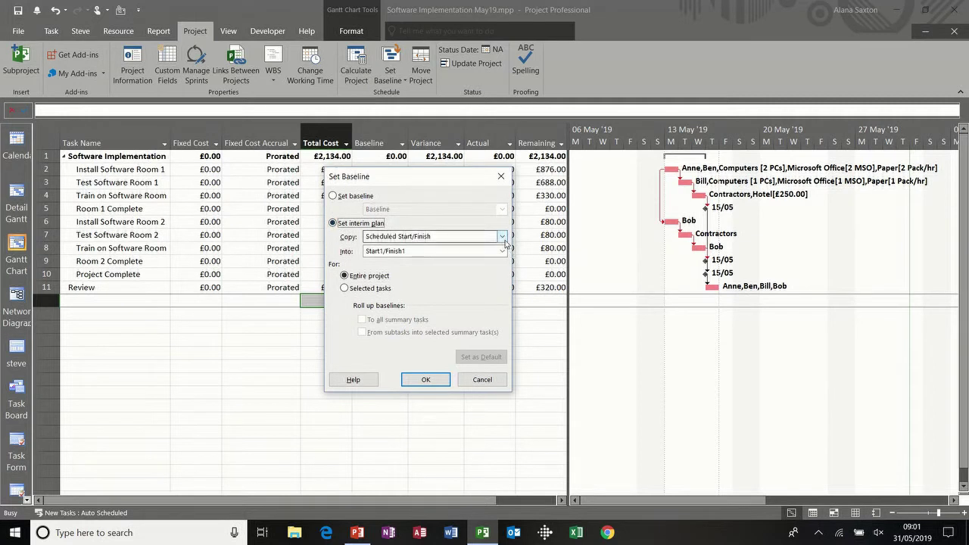
pyautogui.click(502, 236)
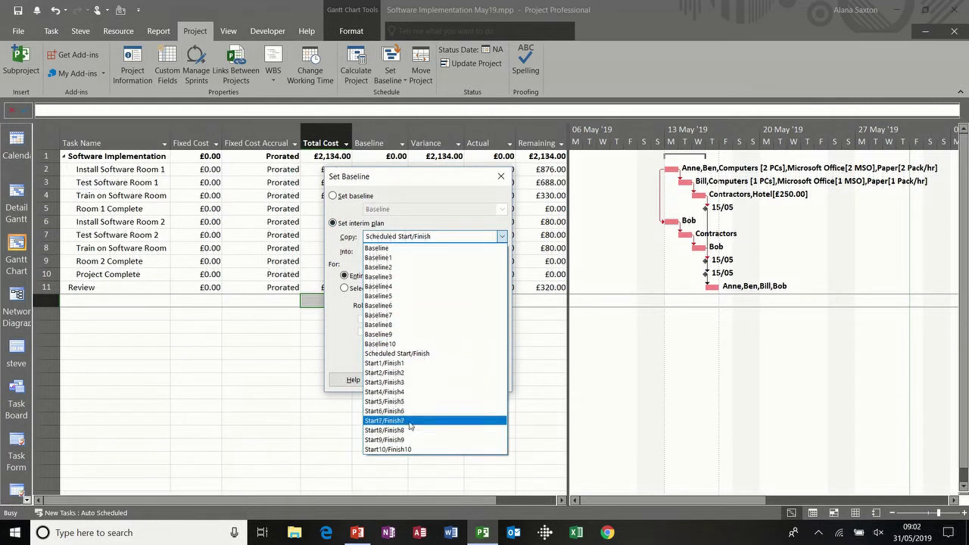
pyautogui.click(334, 198)
pyautogui.click(334, 196)
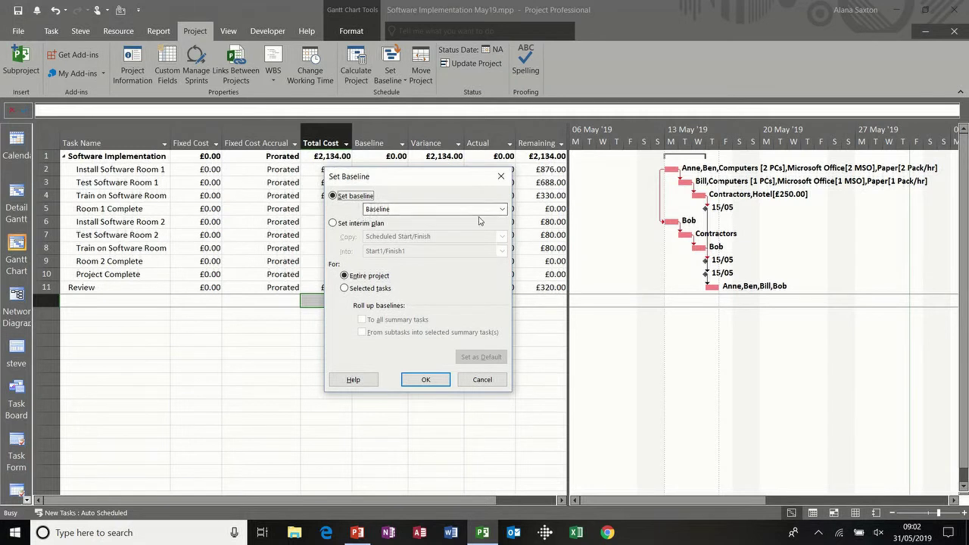
pyautogui.click(426, 380)
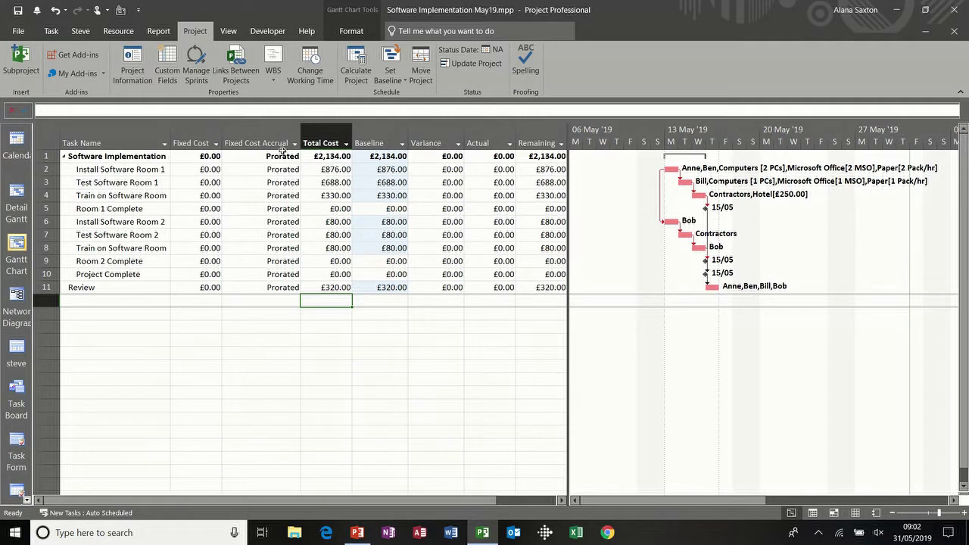
# Step: Restore the Entry table beside the Gantt chart and narrow the table area to give the chart more room
pyautogui.click(229, 32)
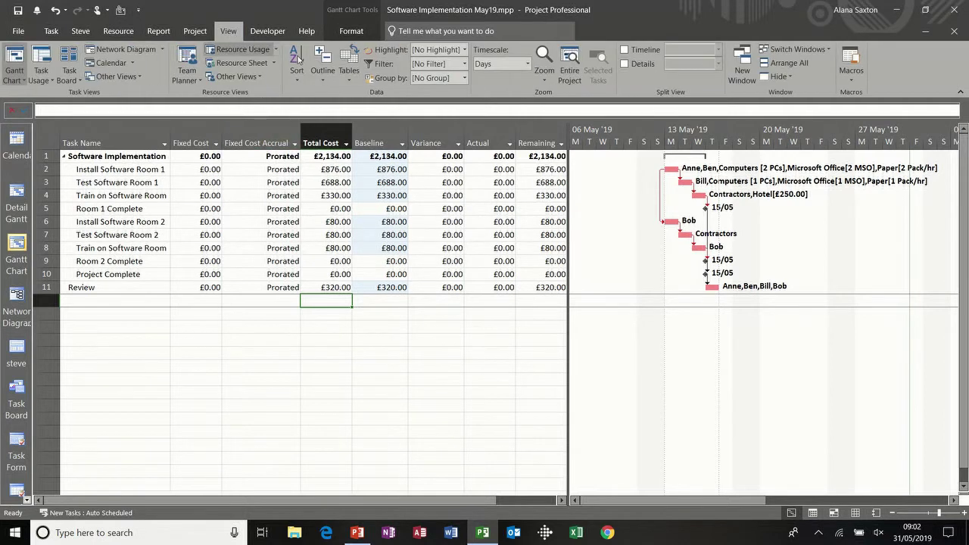
pyautogui.click(351, 79)
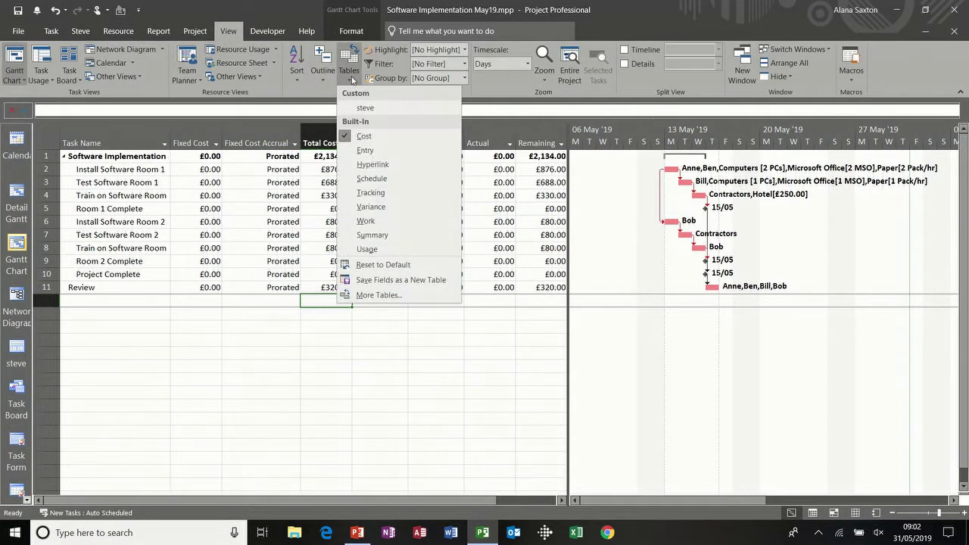
pyautogui.click(365, 150)
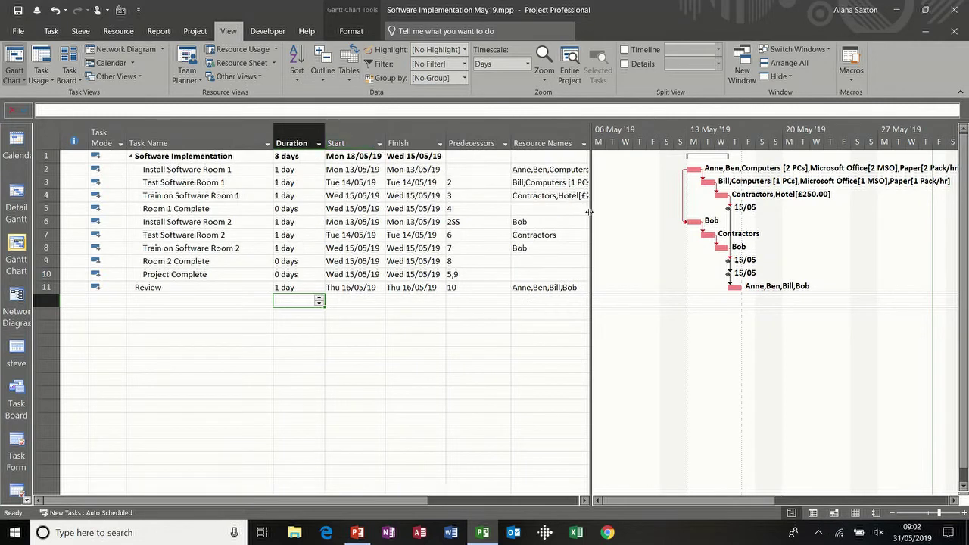
pyautogui.moveTo(592, 214); pyautogui.dragTo(459, 205)
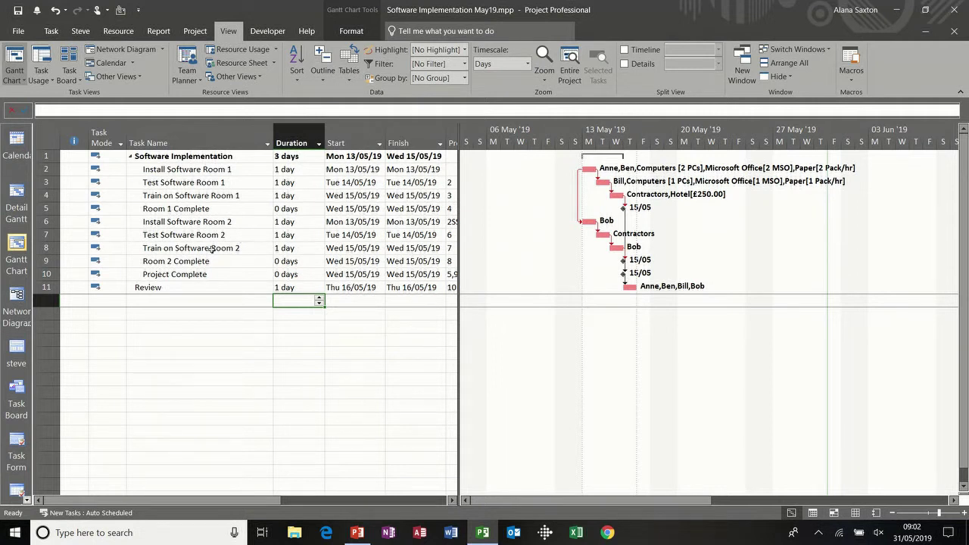
# Step: Switch to the Tracking Gantt view and bring the Install Software Room 2 task's bar into the chart
pyautogui.click(27, 500)
pyautogui.click(26, 500)
pyautogui.click(26, 500)
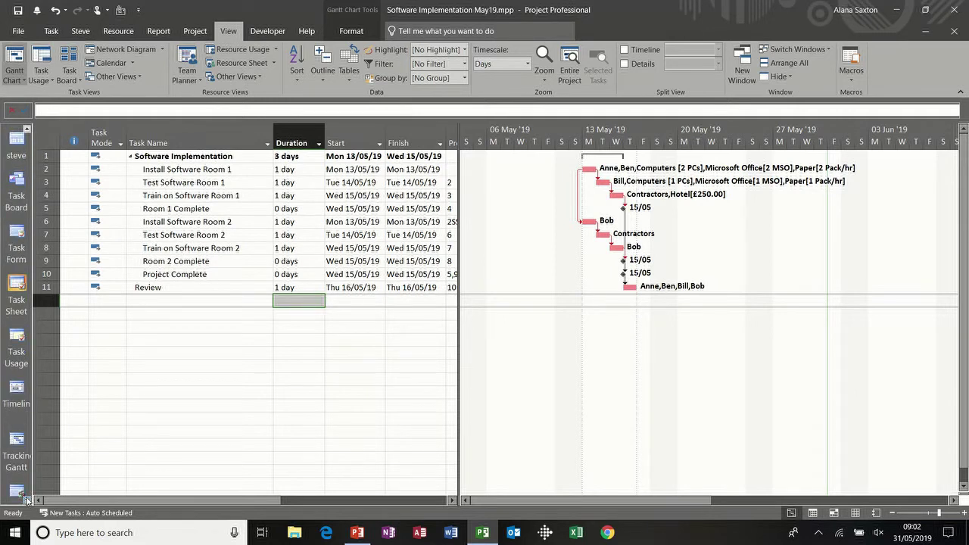
pyautogui.click(17, 443)
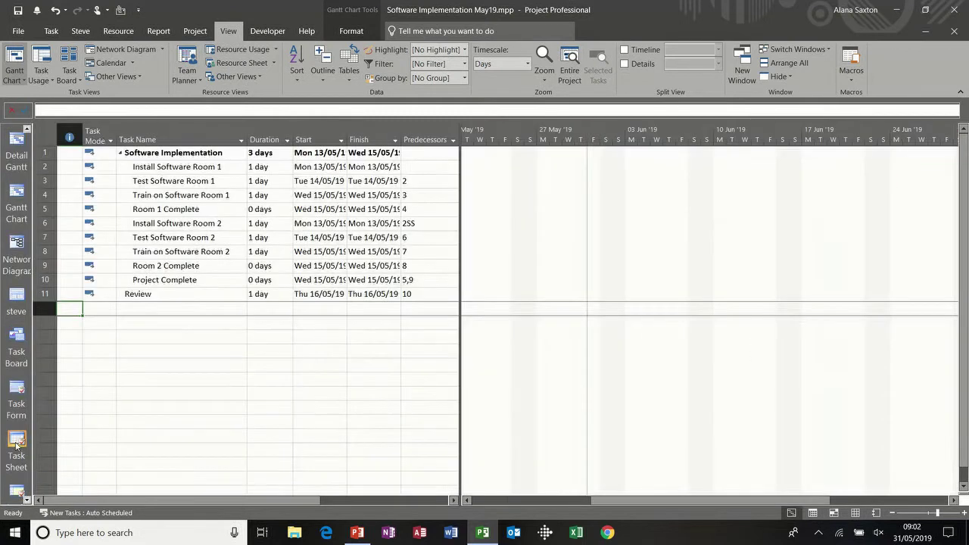
pyautogui.click(310, 225)
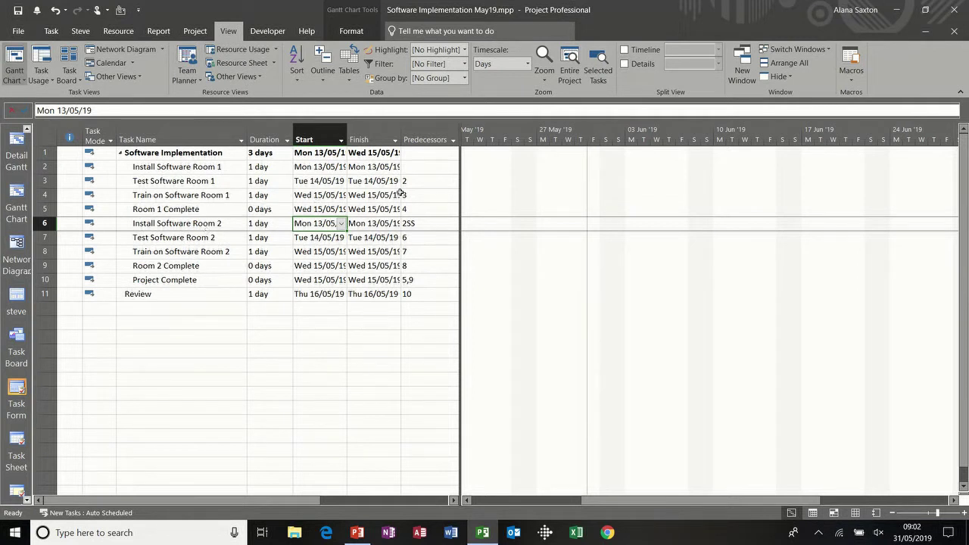
pyautogui.click(51, 31)
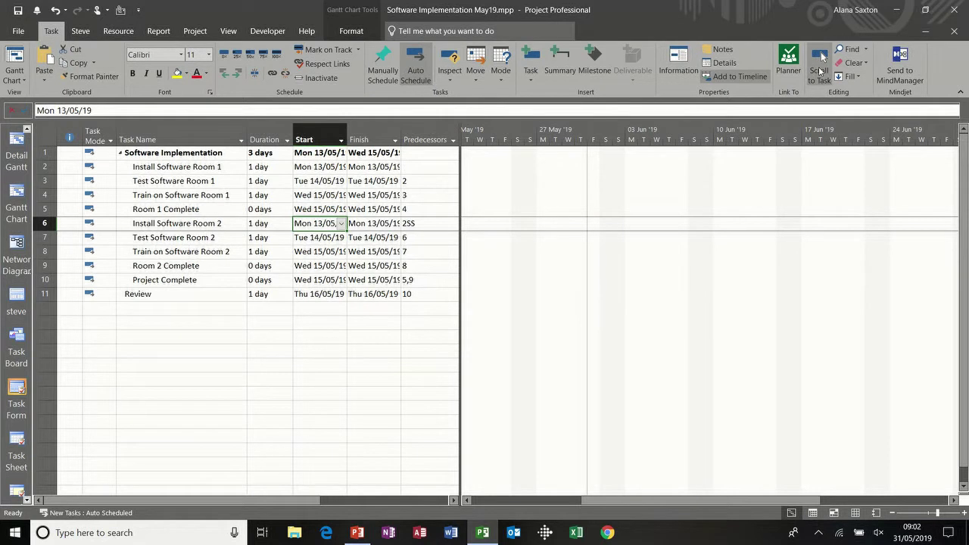
pyautogui.click(821, 68)
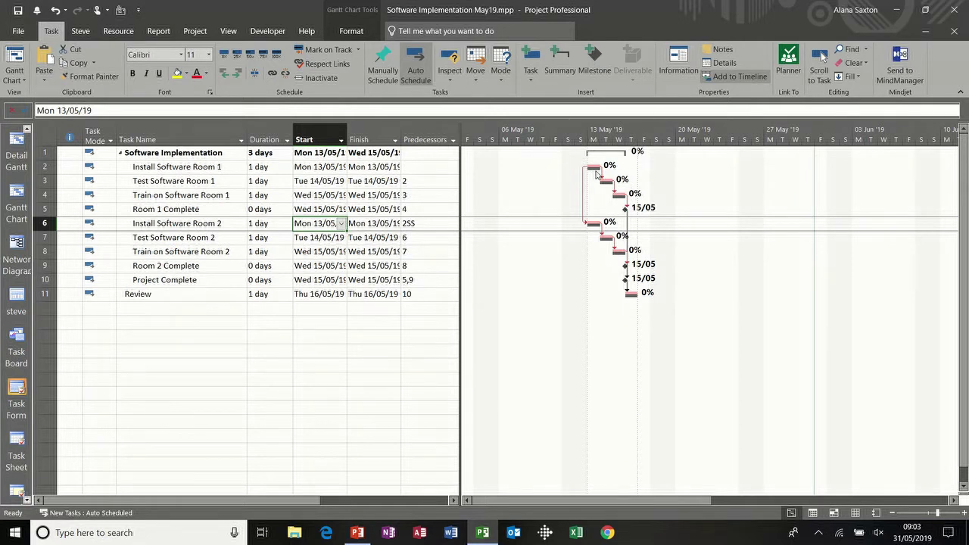
# Step: Apply the Tracking table in a widened table area and fit the Task Name column to its contents
pyautogui.moveTo(592, 171)
pyautogui.moveTo(462, 219); pyautogui.dragTo(614, 222)
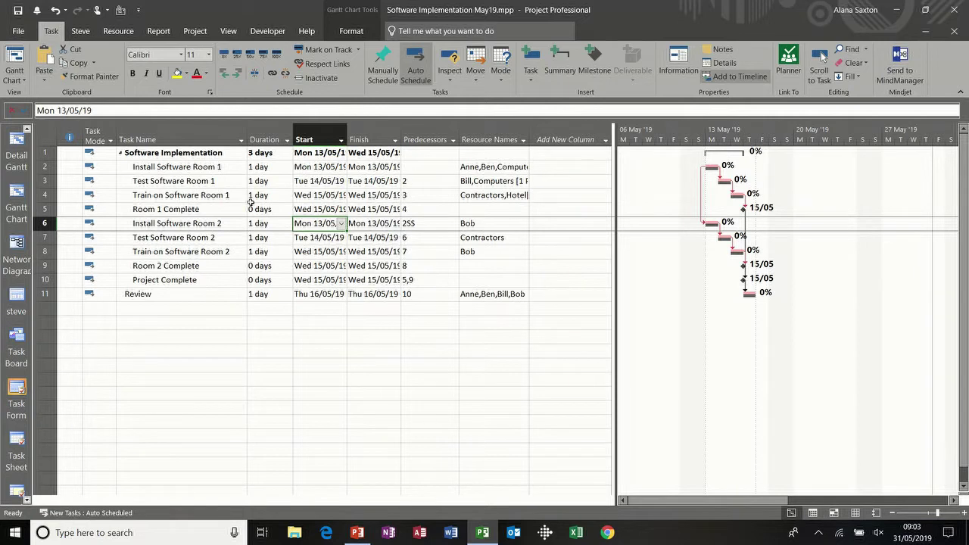
pyautogui.click(230, 34)
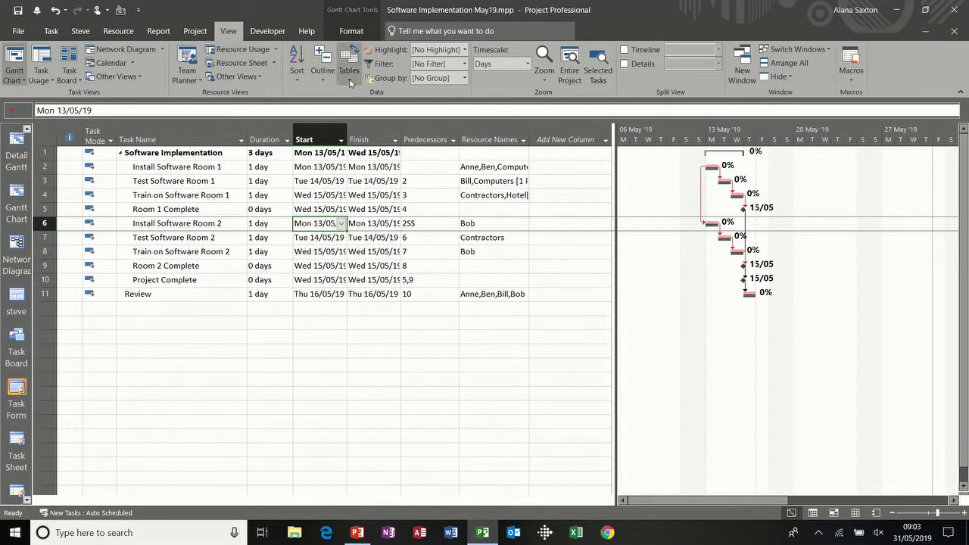
pyautogui.click(349, 79)
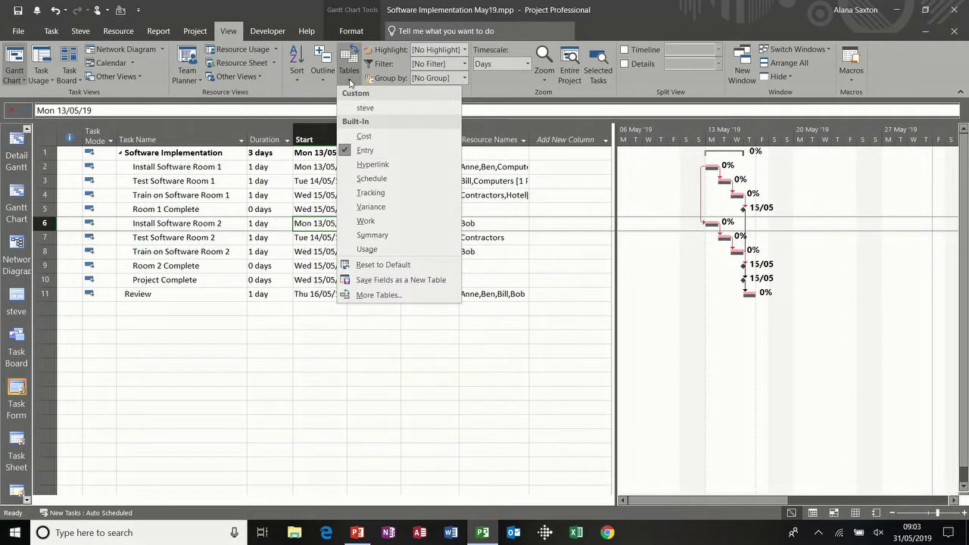
pyautogui.click(389, 193)
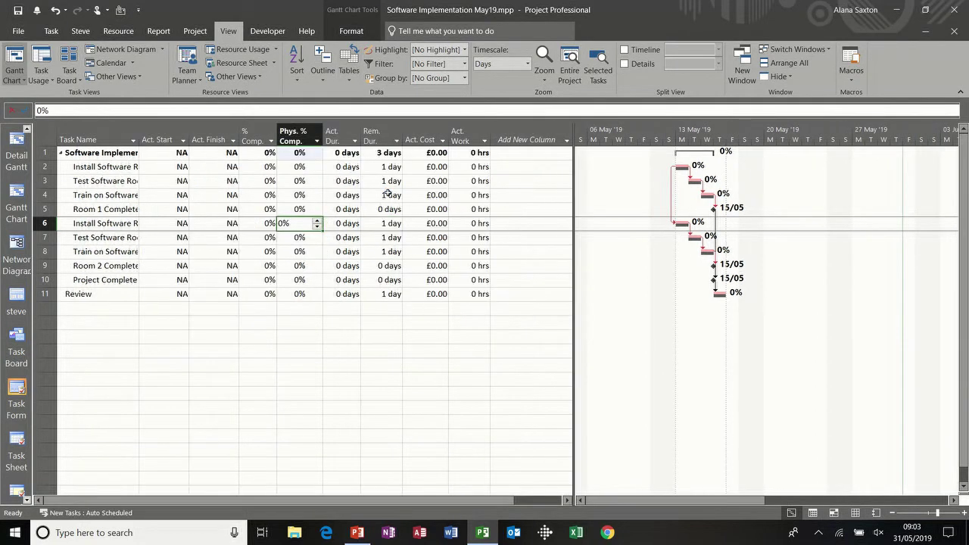
pyautogui.doubleClick(139, 135)
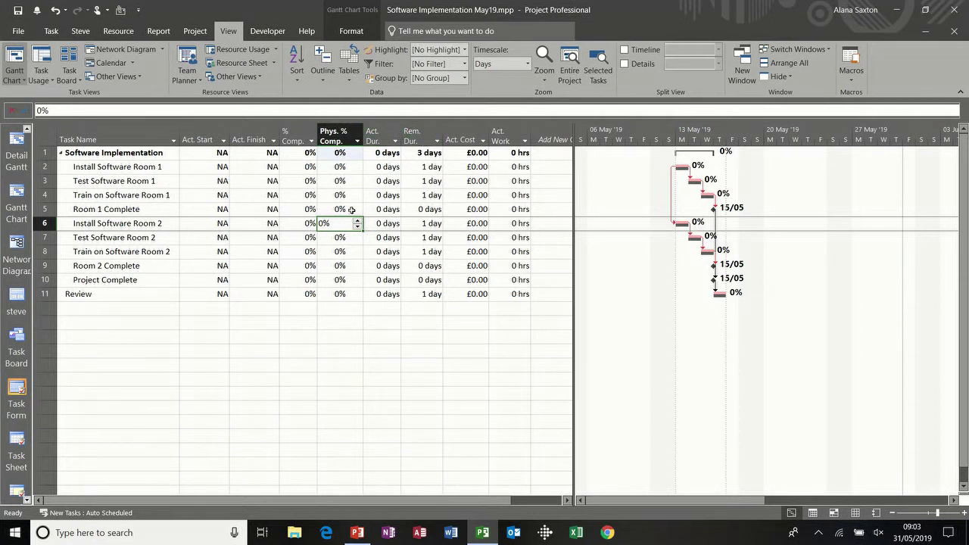
# Step: Insert Baseline Start and Baseline Finish columns between the Task Name and Act. Start columns
pyautogui.rightClick(198, 135)
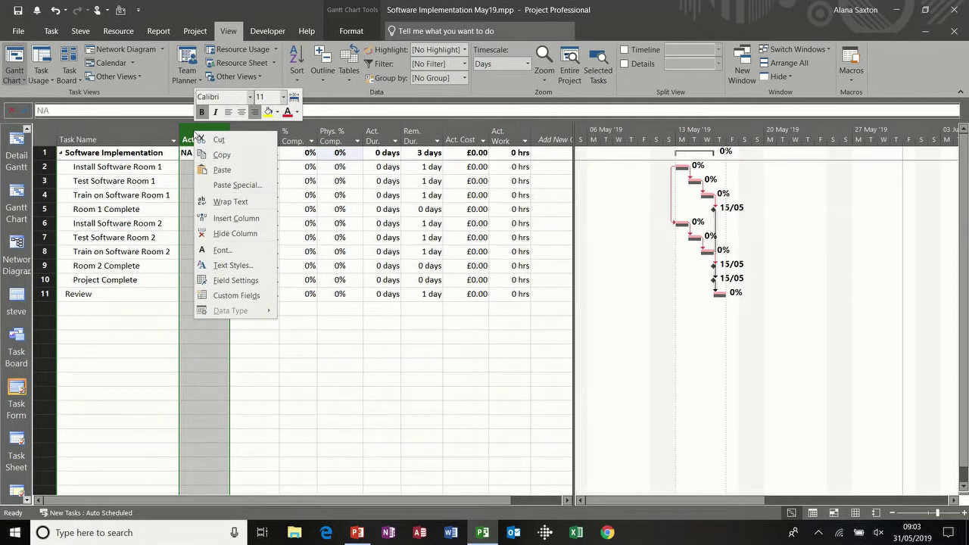
pyautogui.click(225, 218)
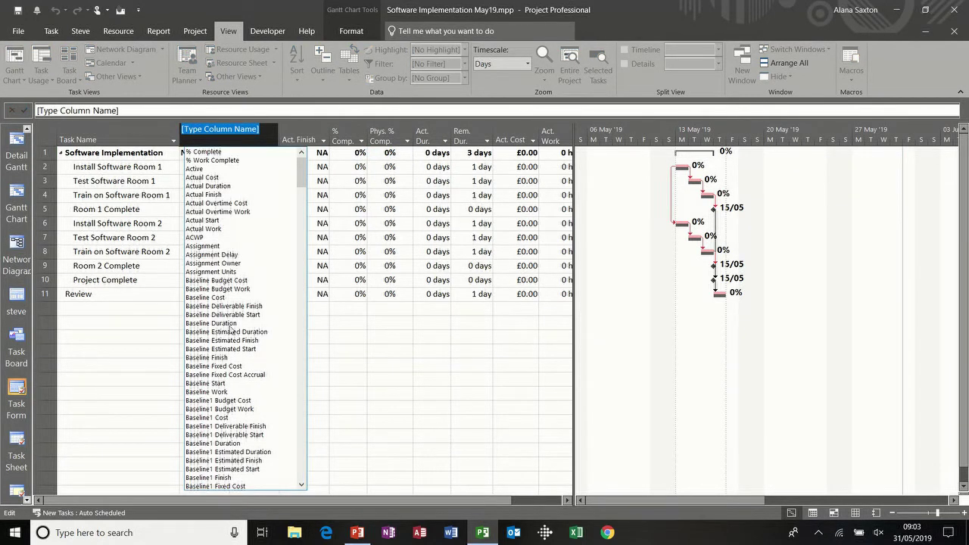
pyautogui.click(222, 384)
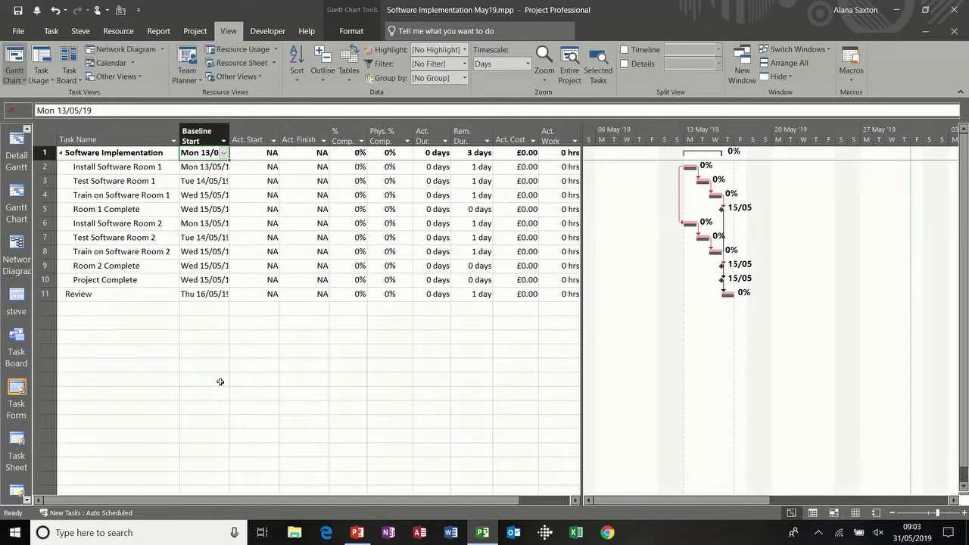
pyautogui.rightClick(255, 139)
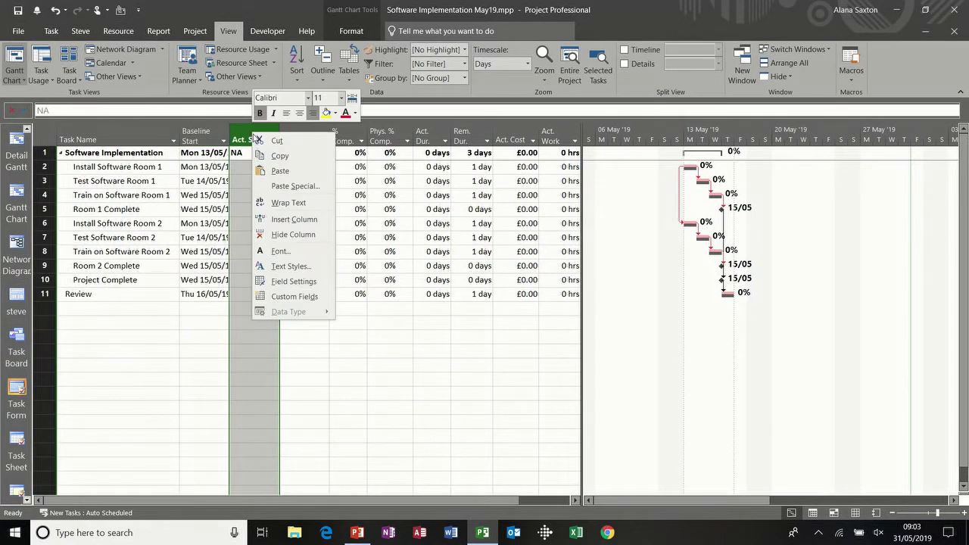
pyautogui.click(276, 219)
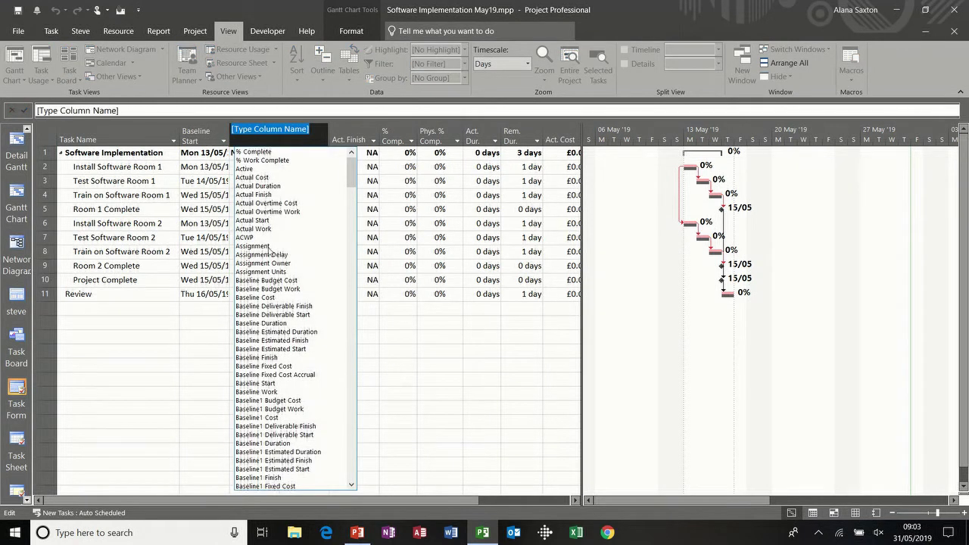
pyautogui.click(281, 358)
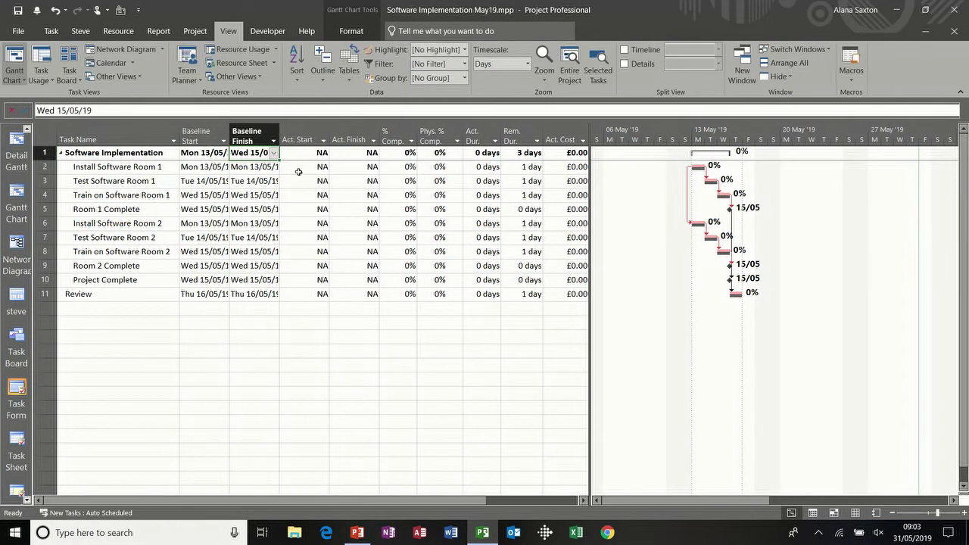
# Step: Add a Baseline Duration column between Baseline Finish and Act. Start
pyautogui.rightClick(299, 134)
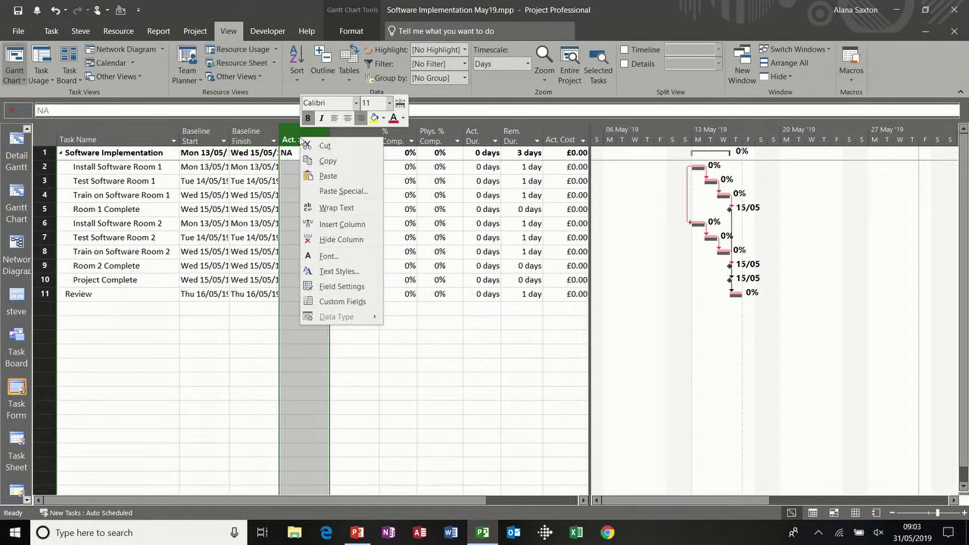
pyautogui.click(341, 224)
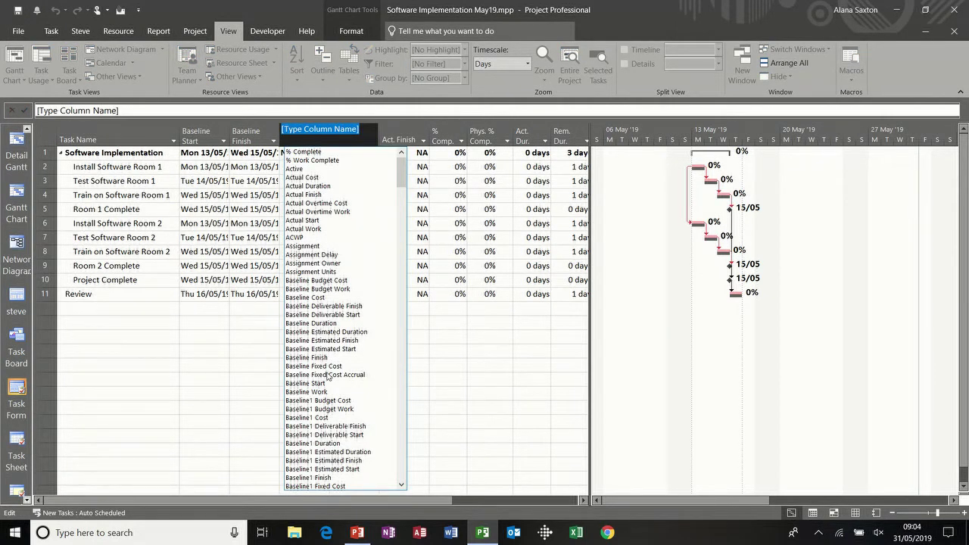
pyautogui.click(329, 324)
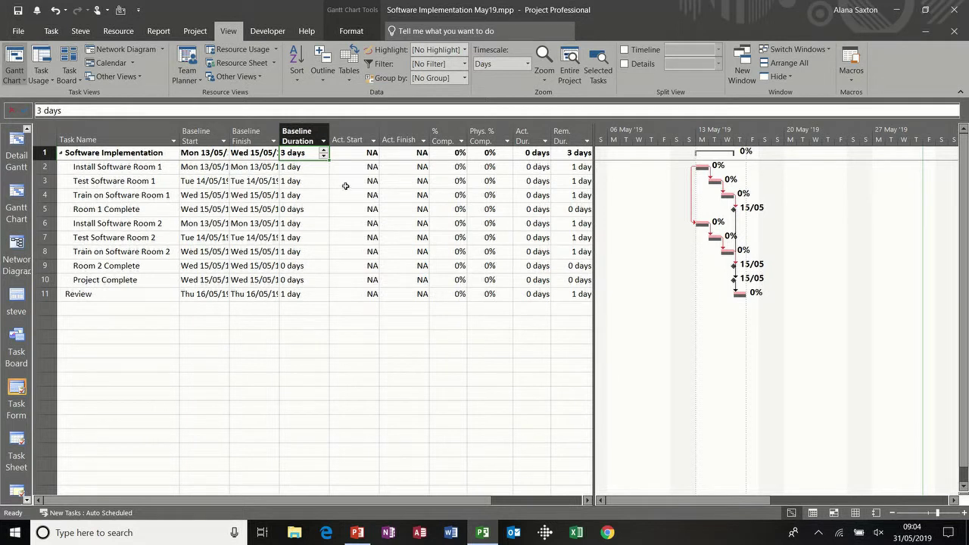
# Step: Remove the Phys. % Comp. column and widen the table area to show the Act. Work column
pyautogui.click(487, 133)
pyautogui.press('Delete')
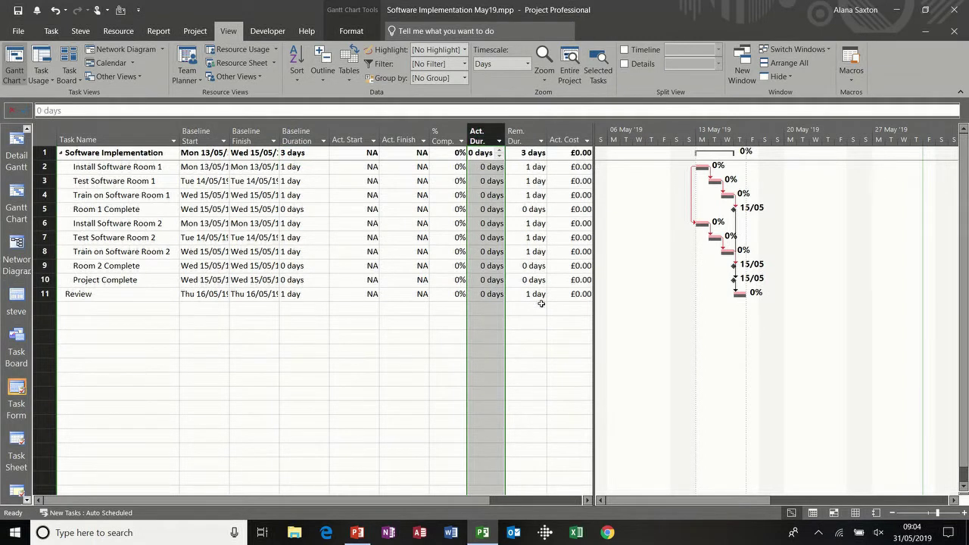
pyautogui.moveTo(595, 338); pyautogui.dragTo(656, 338)
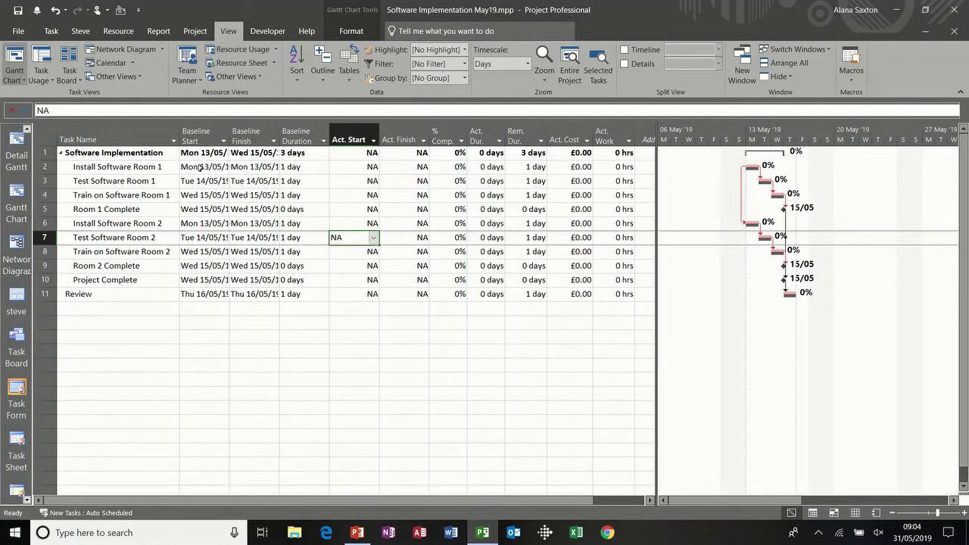
# Step: Record Install Software Room 1 with an actual start of 13/05/19 and an actual finish of 15/05/19
pyautogui.click(138, 166)
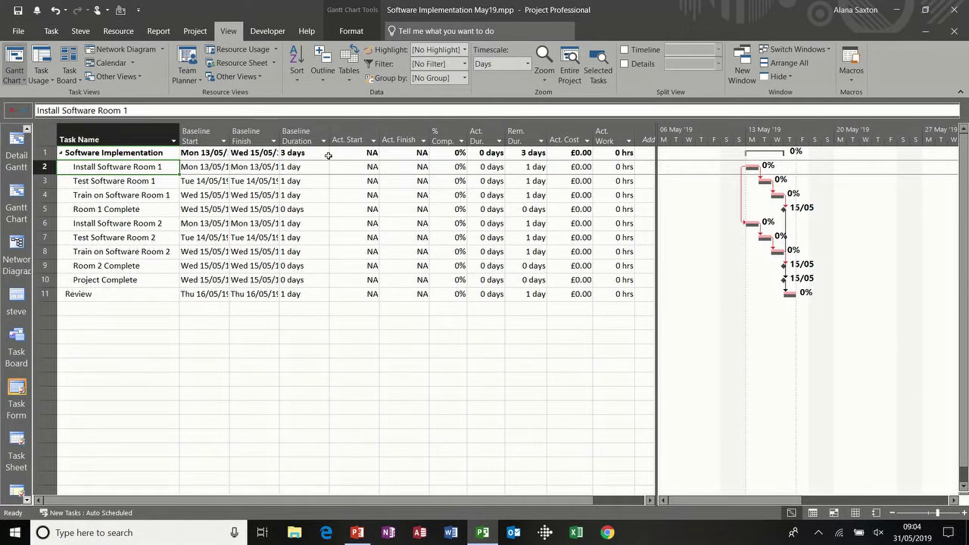
pyautogui.click(353, 166)
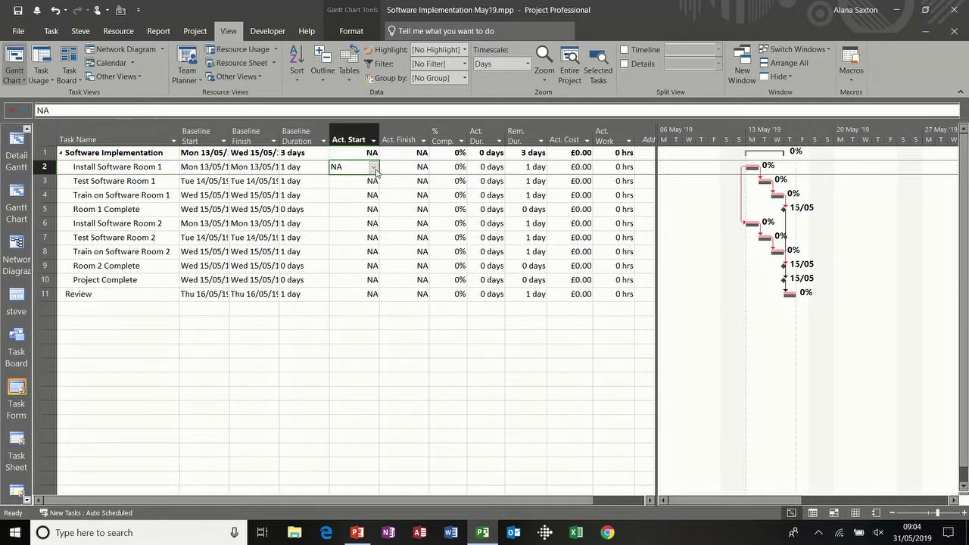
pyautogui.click(372, 167)
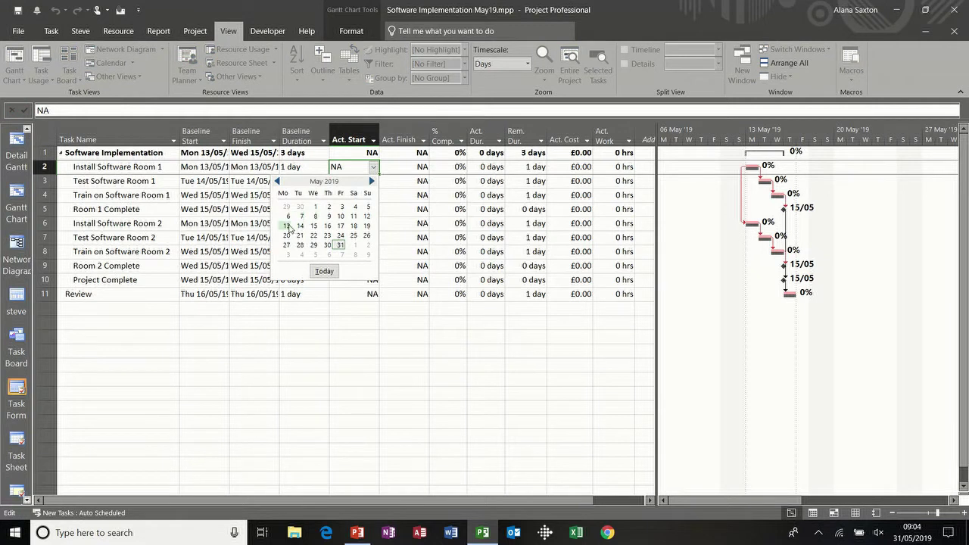
pyautogui.click(288, 226)
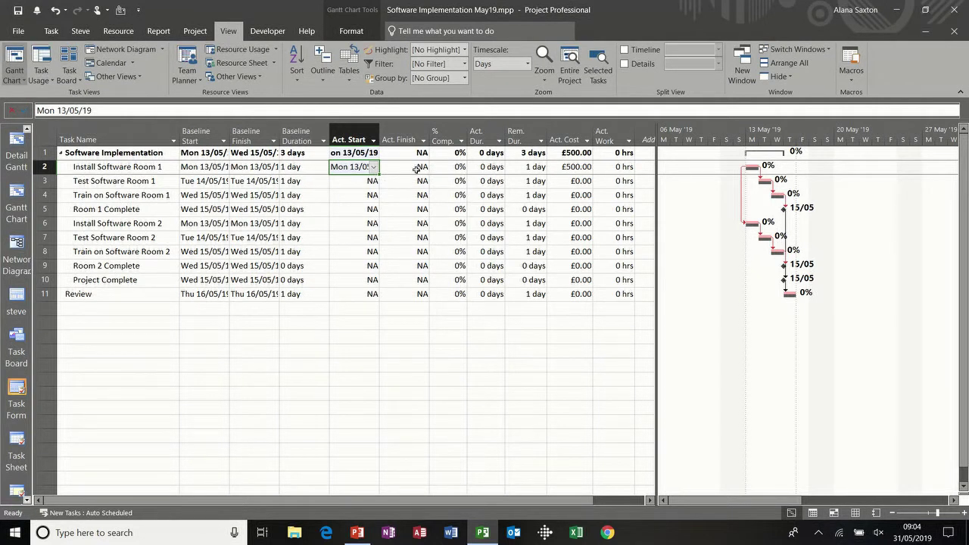
pyautogui.click(416, 169)
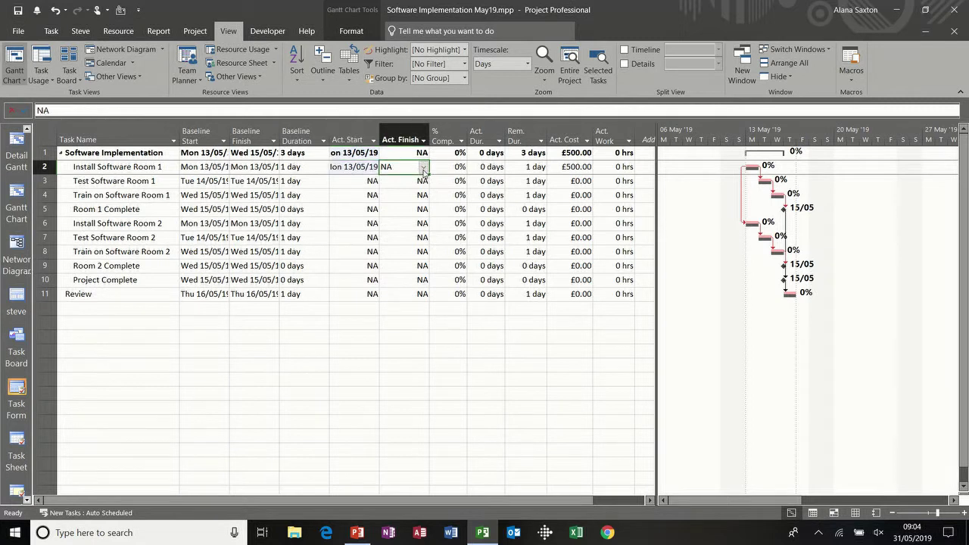
pyautogui.click(424, 170)
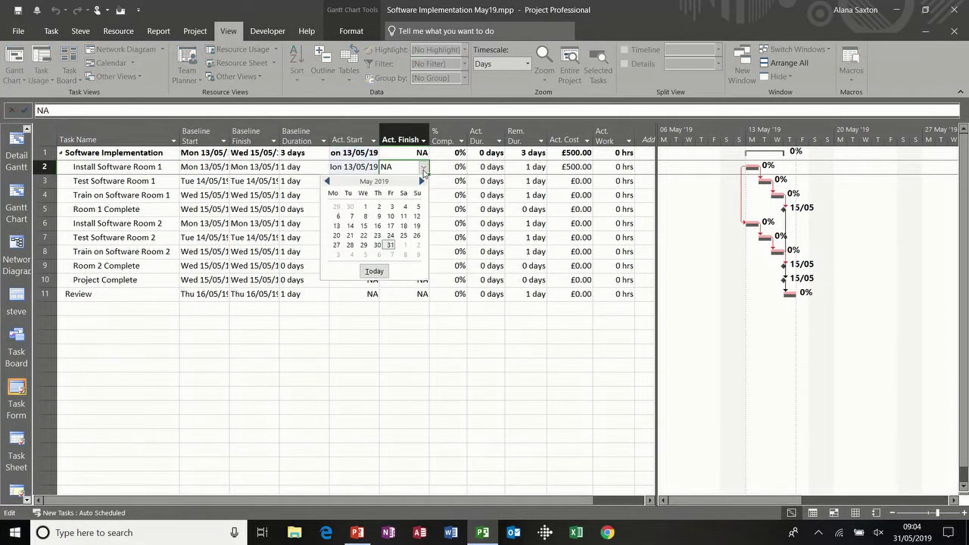
pyautogui.click(364, 225)
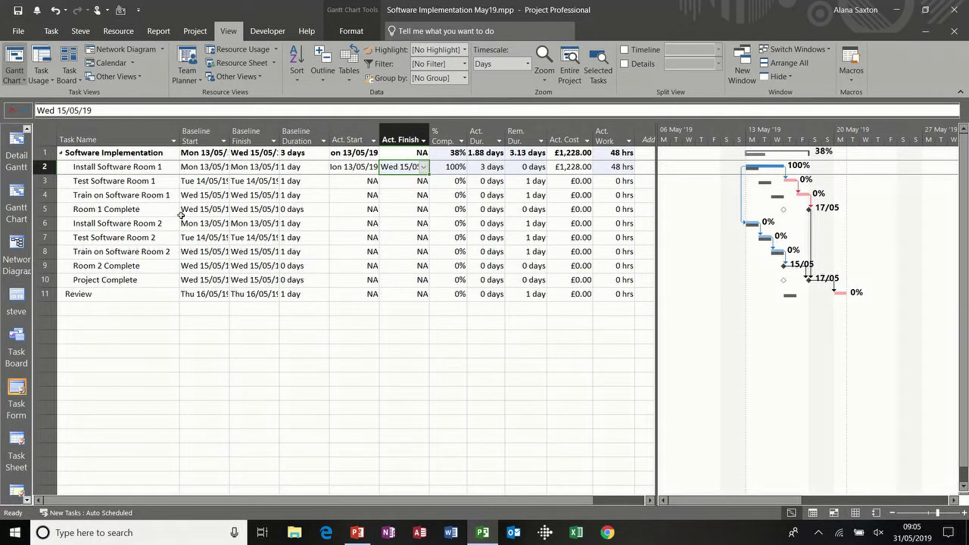
# Step: Record Install Software Room 2 with an actual start of 13/05/19 and an actual finish of 15/05/19
pyautogui.click(356, 224)
pyautogui.click(374, 224)
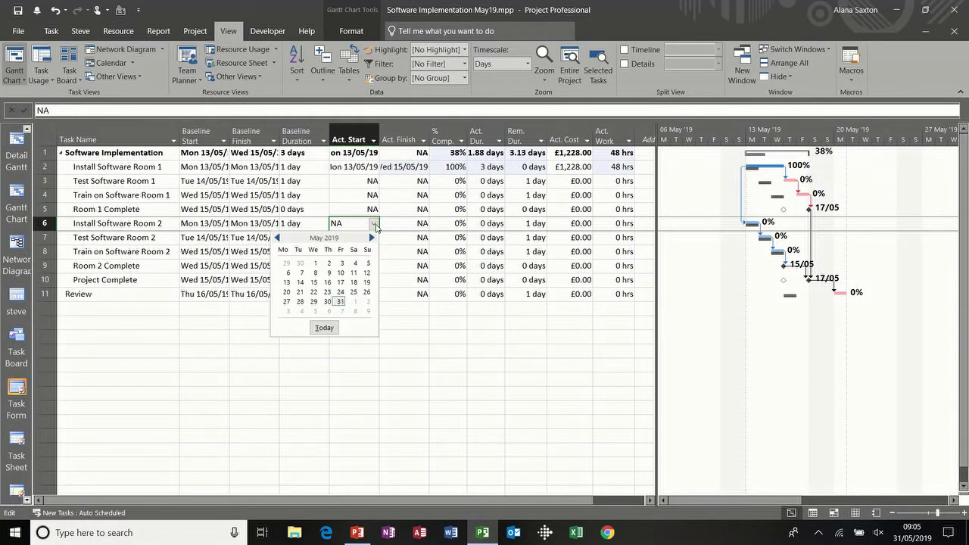
pyautogui.click(288, 282)
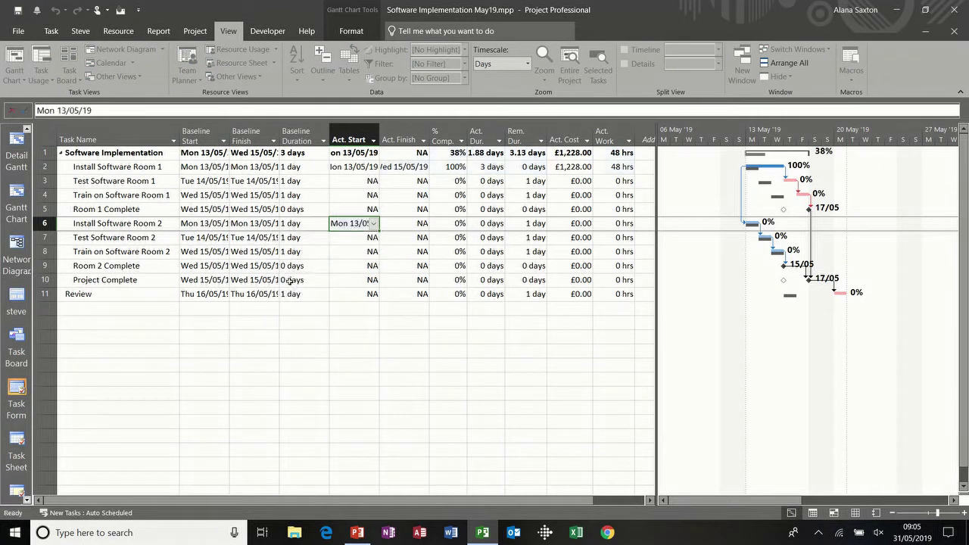
pyautogui.click(422, 225)
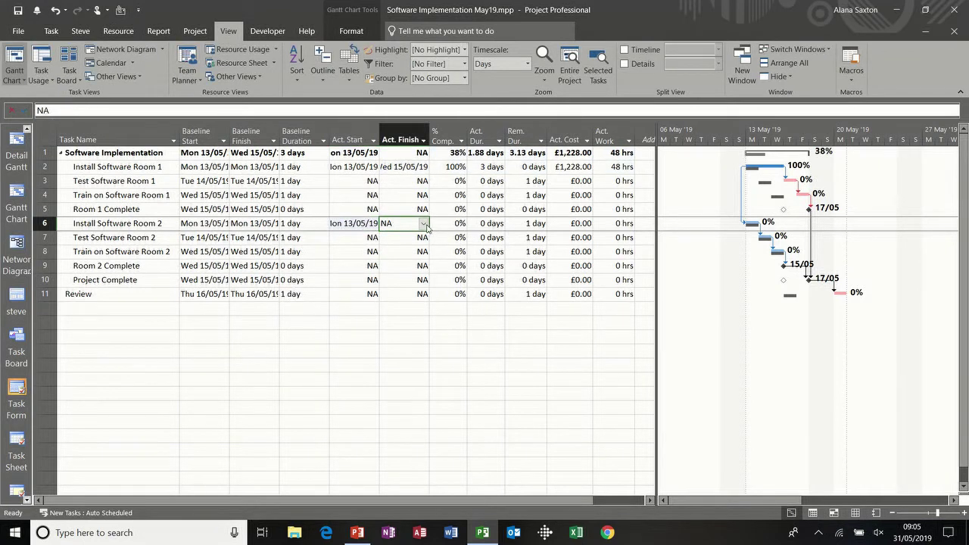
pyautogui.click(423, 225)
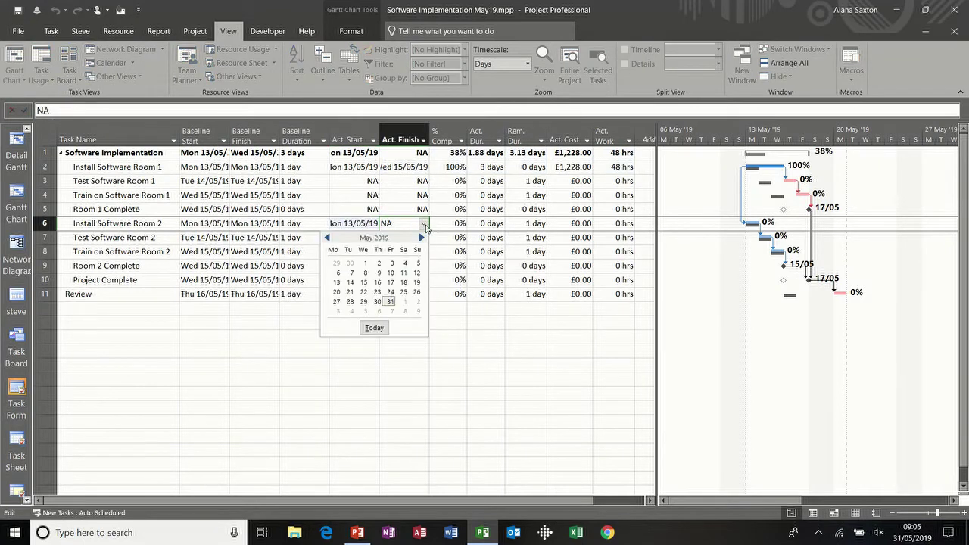
pyautogui.click(364, 283)
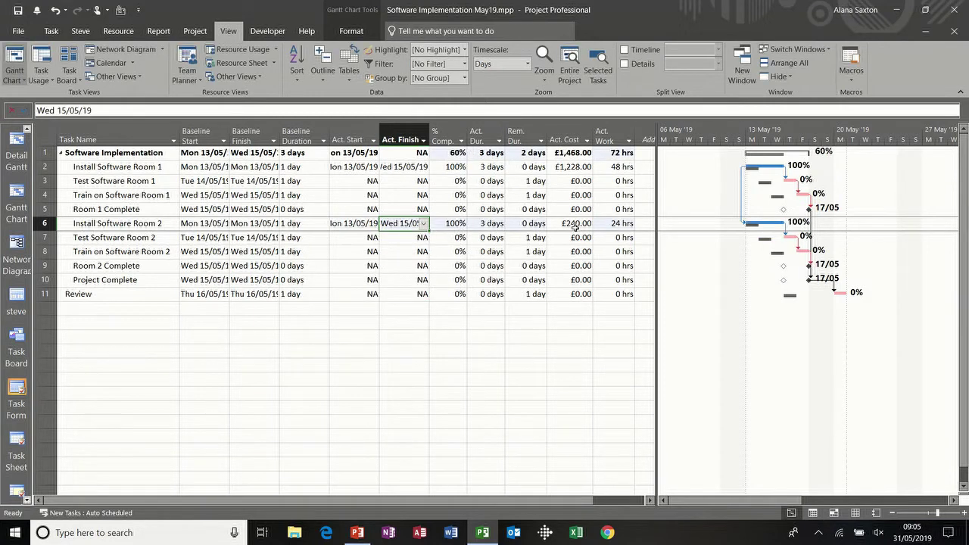
# Step: Give Test Software Room 1 an actual start of 16/05/19 and an actual duration of 2 days
pyautogui.click(147, 182)
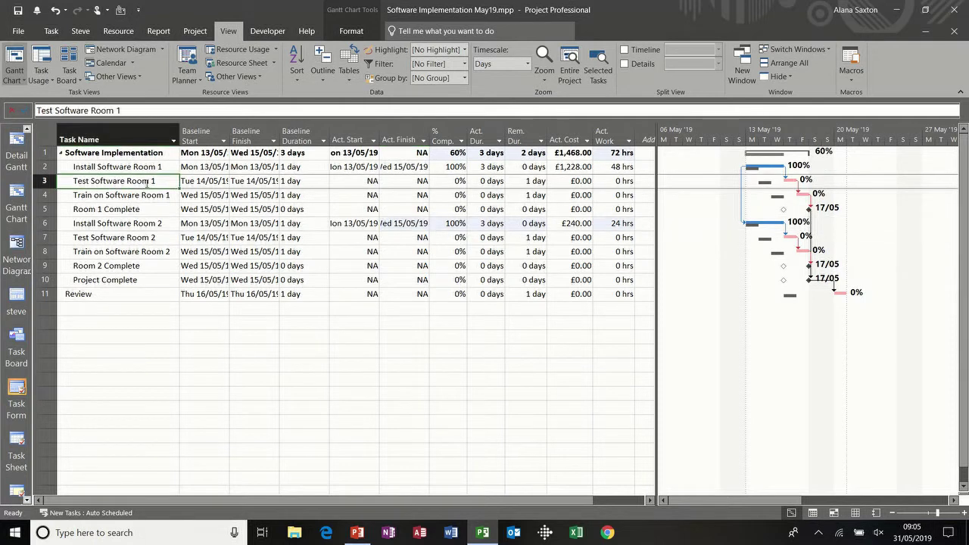
pyautogui.click(354, 182)
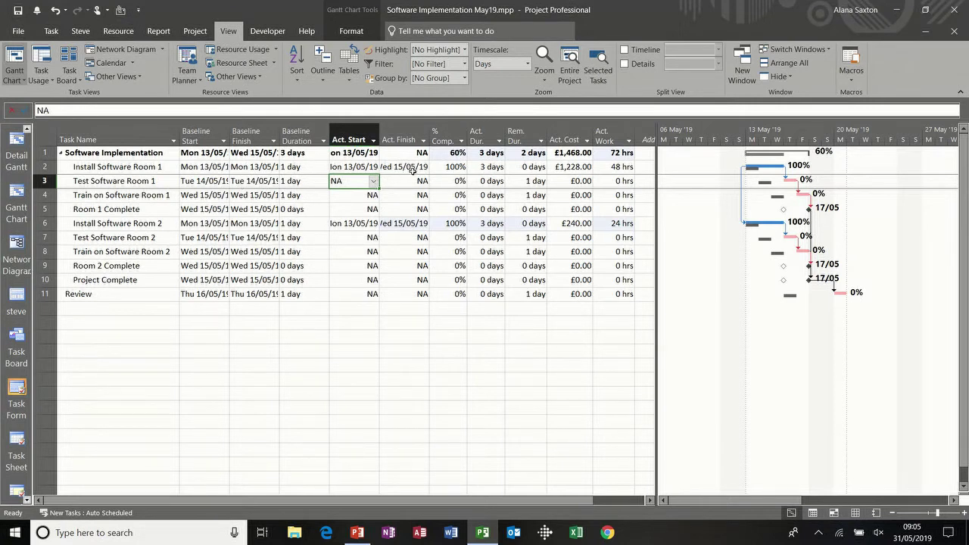
pyautogui.click(375, 183)
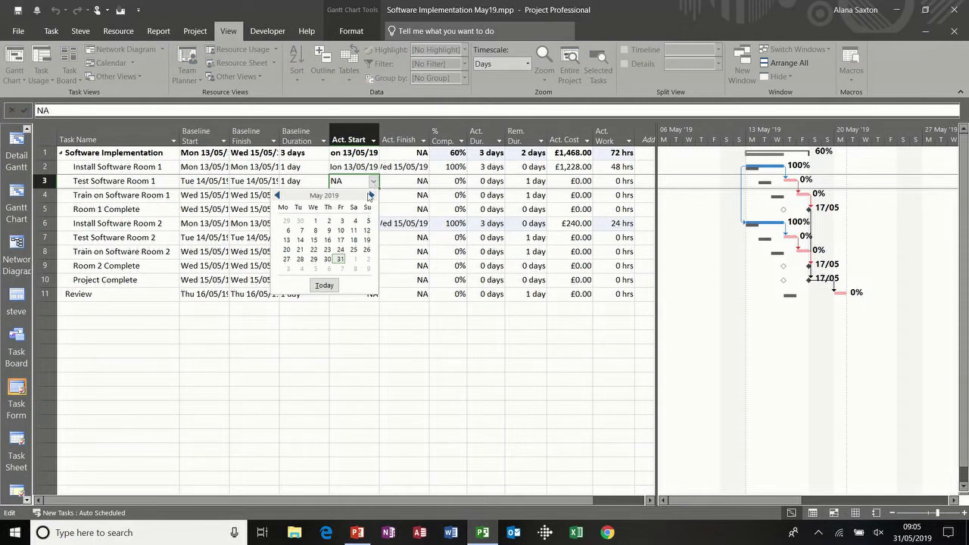
pyautogui.click(327, 240)
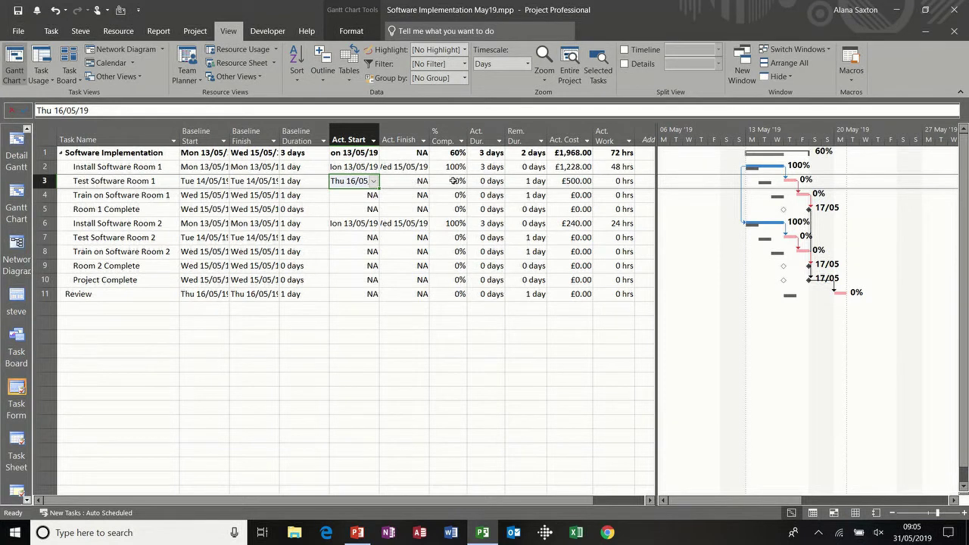
pyautogui.click(489, 180)
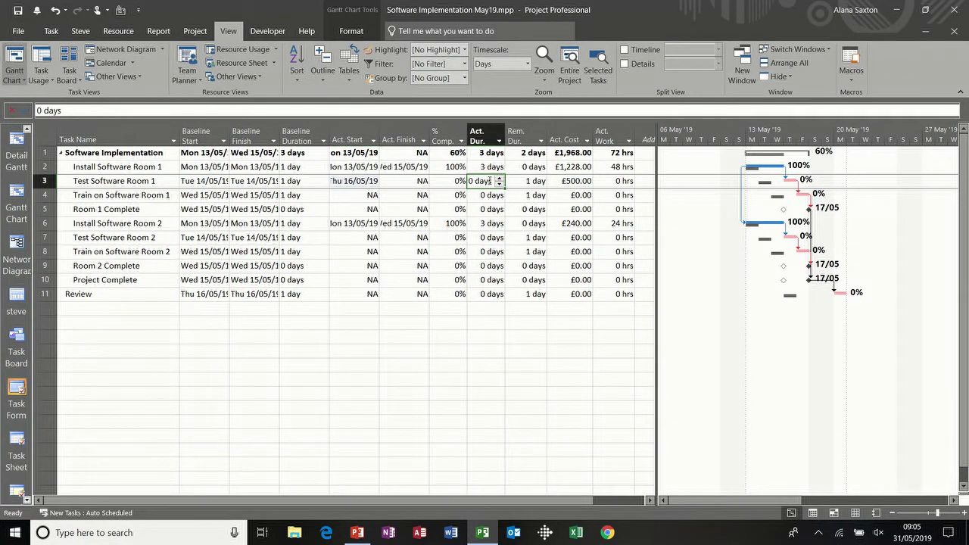
pyautogui.write('2')
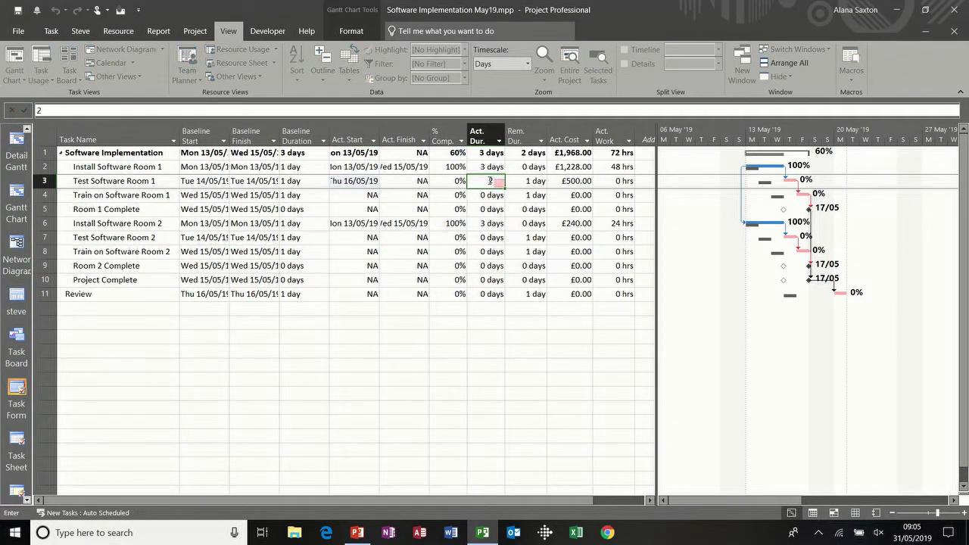
pyautogui.press('Return')
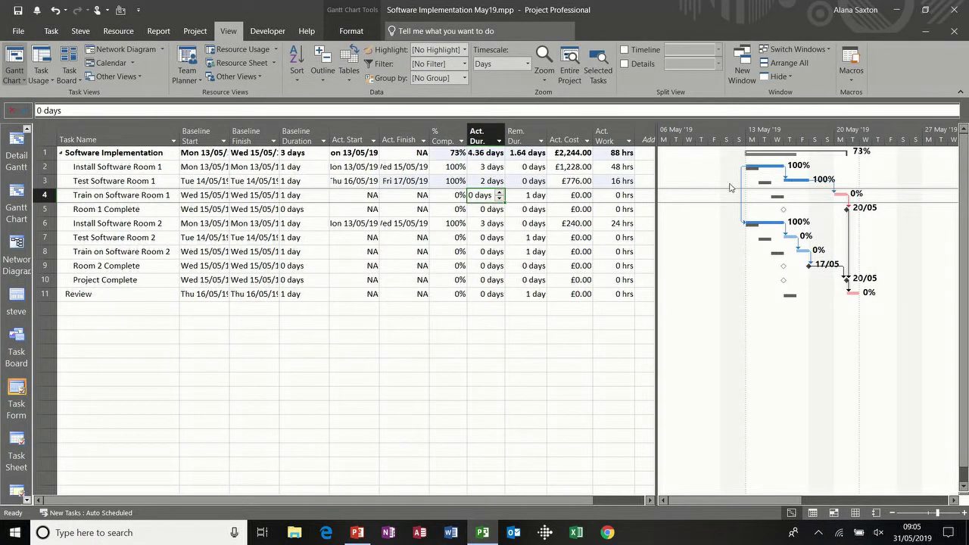
# Step: Give Test Software Room 2 an actual start of 16/05/19 and an actual duration of 2 days
pyautogui.click(364, 238)
pyautogui.click(374, 241)
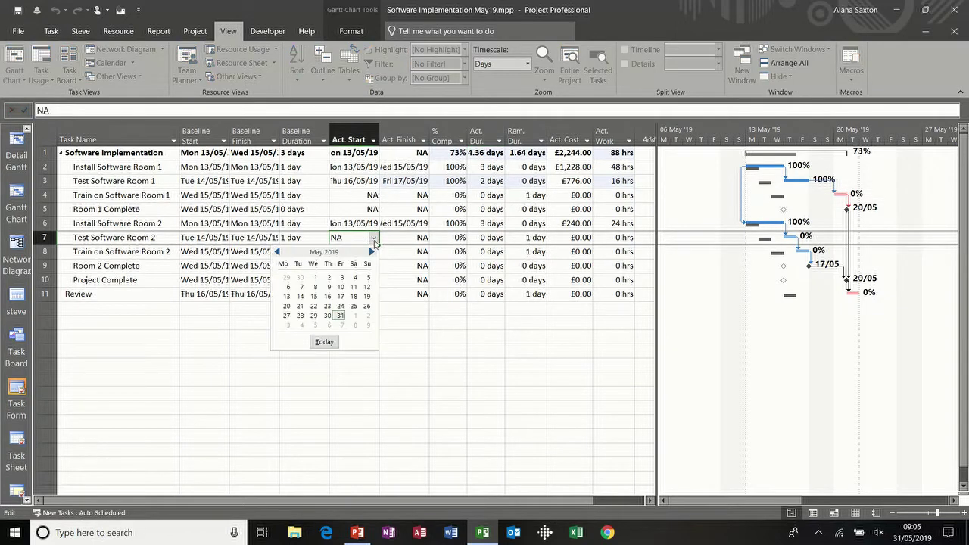
pyautogui.click(328, 297)
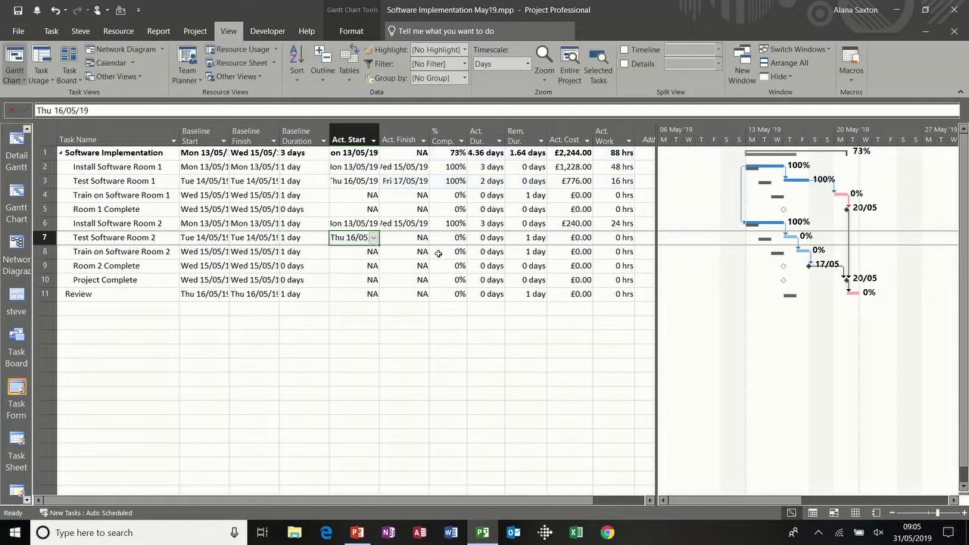
pyautogui.click(477, 240)
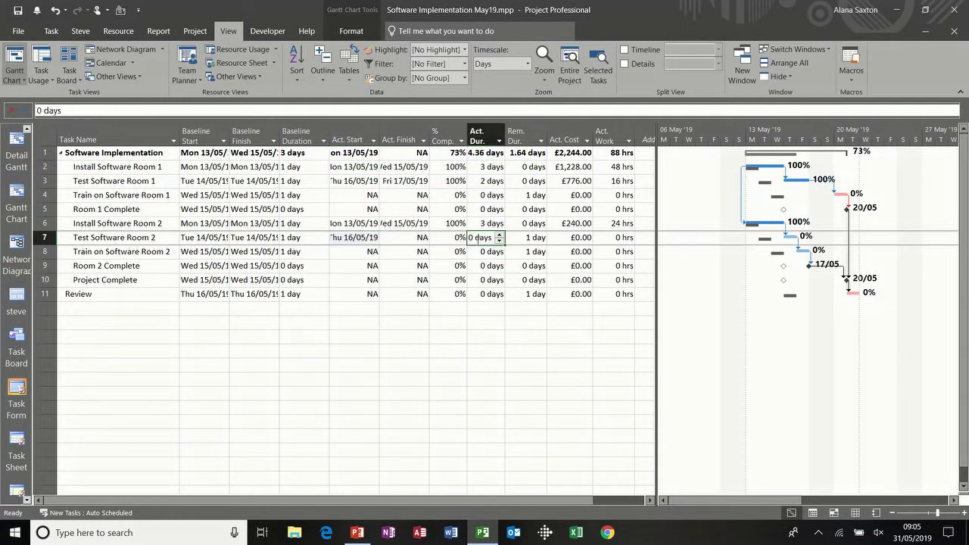
pyautogui.write('2')
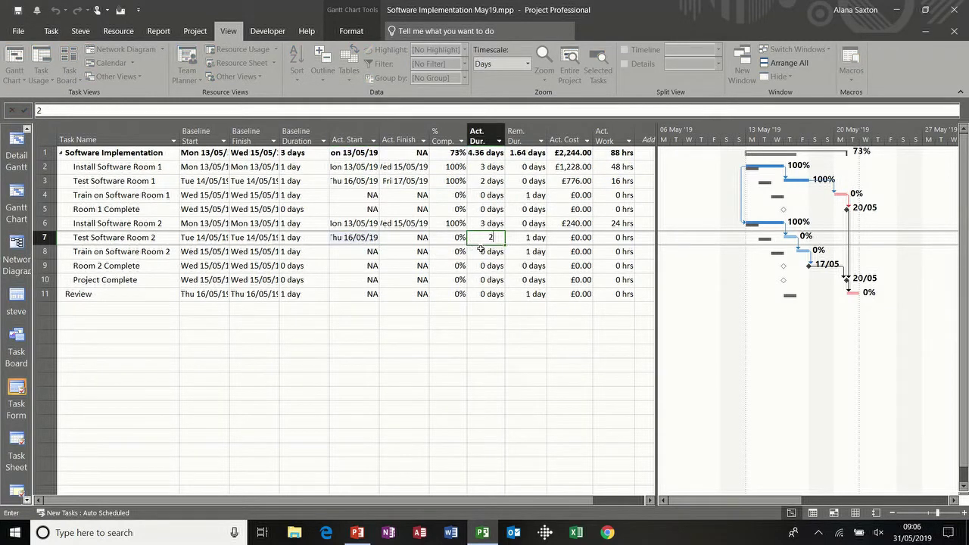
pyautogui.press('Return')
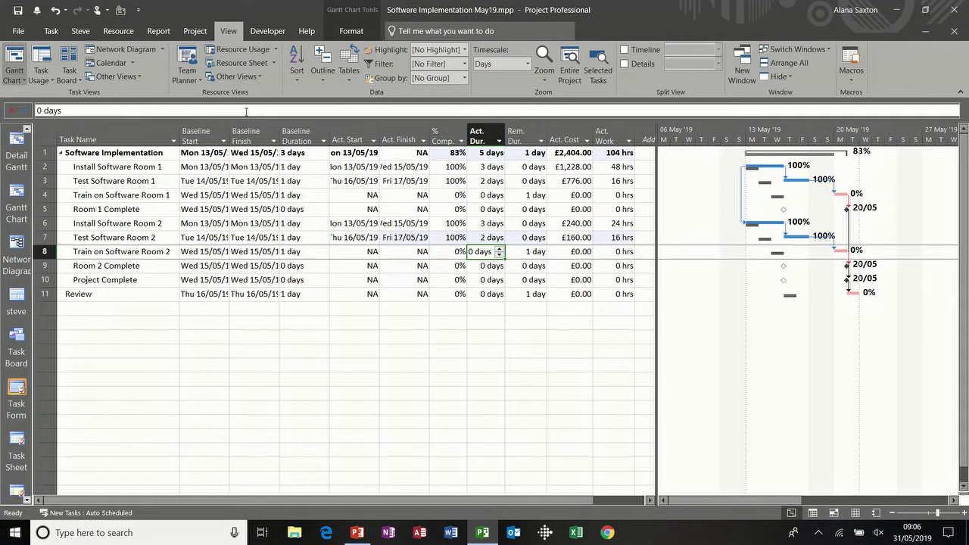
# Step: Save the current schedule of the entire project as Baseline 1
pyautogui.click(195, 32)
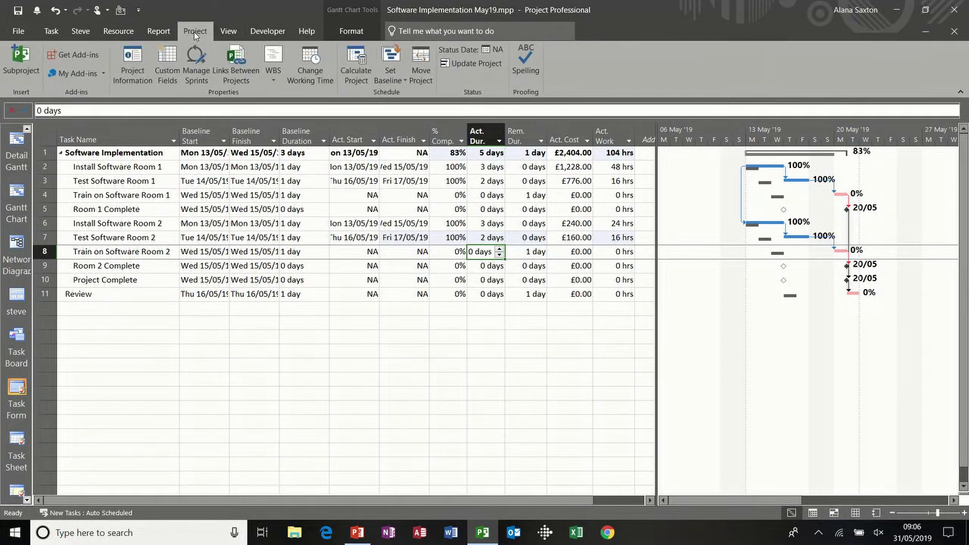
pyautogui.click(396, 80)
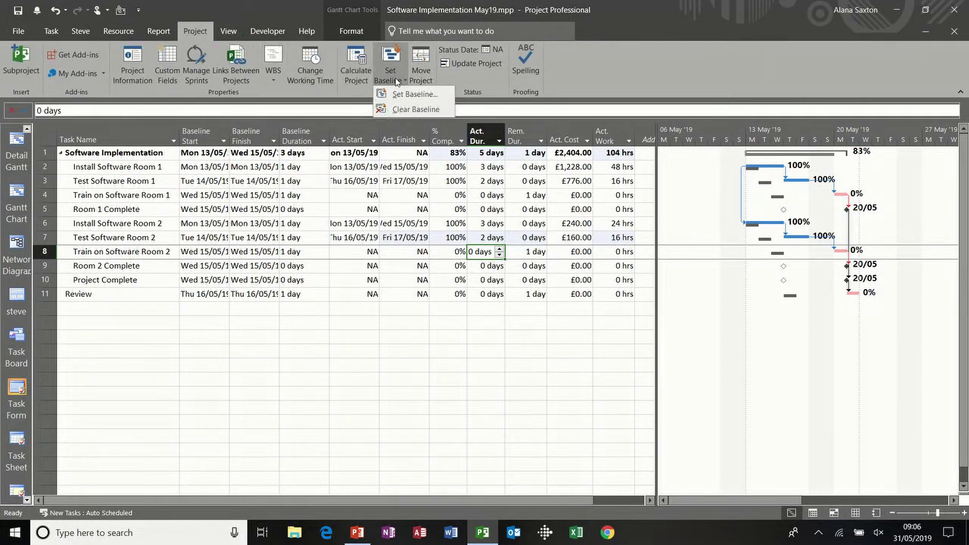
pyautogui.click(411, 94)
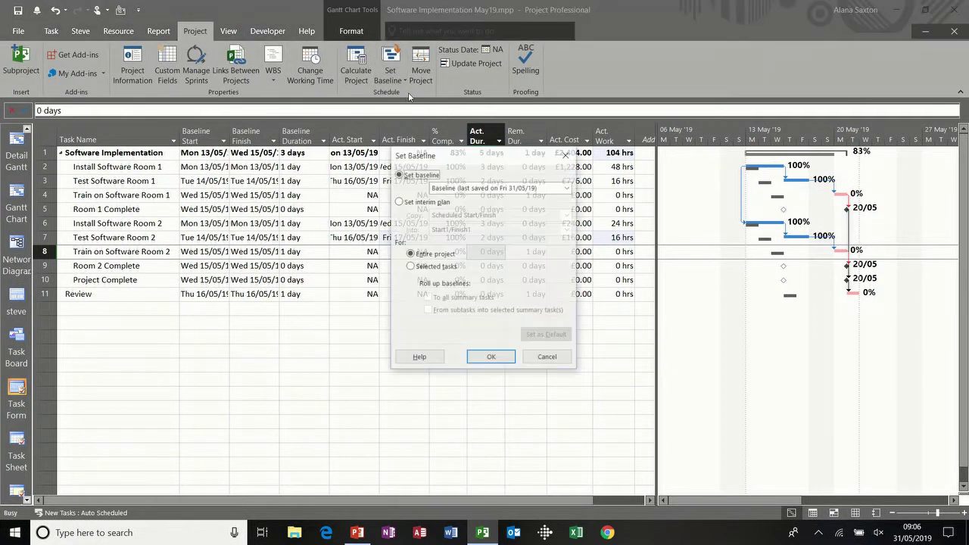
pyautogui.click(564, 187)
pyautogui.click(543, 213)
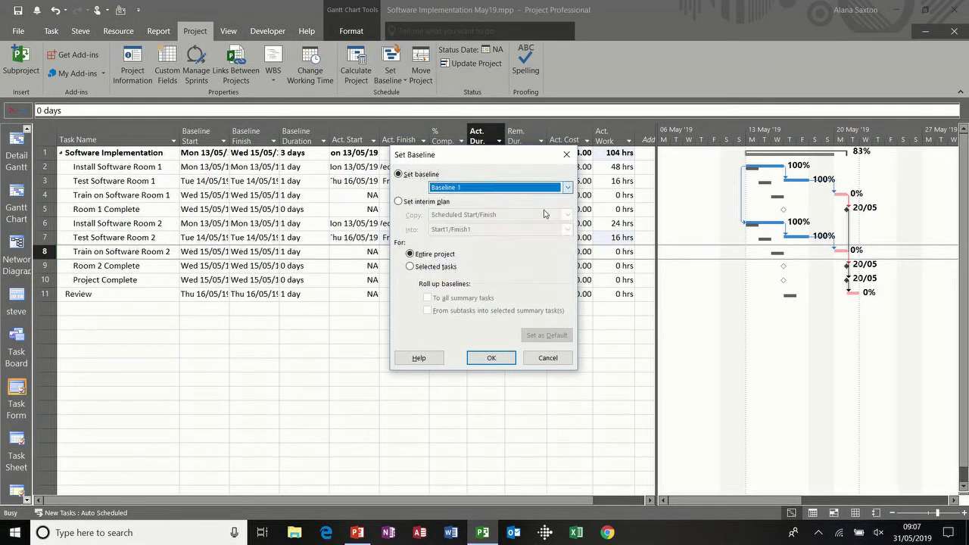
pyautogui.click(493, 361)
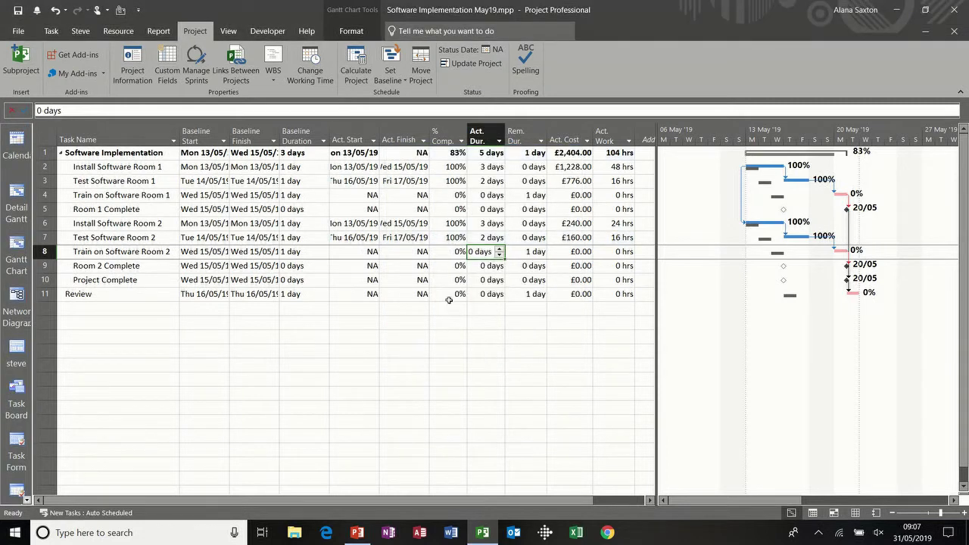
# Step: Give Train on Software Room 1 an actual start of 20/05/19 and an actual duration of 2 days
pyautogui.click(355, 195)
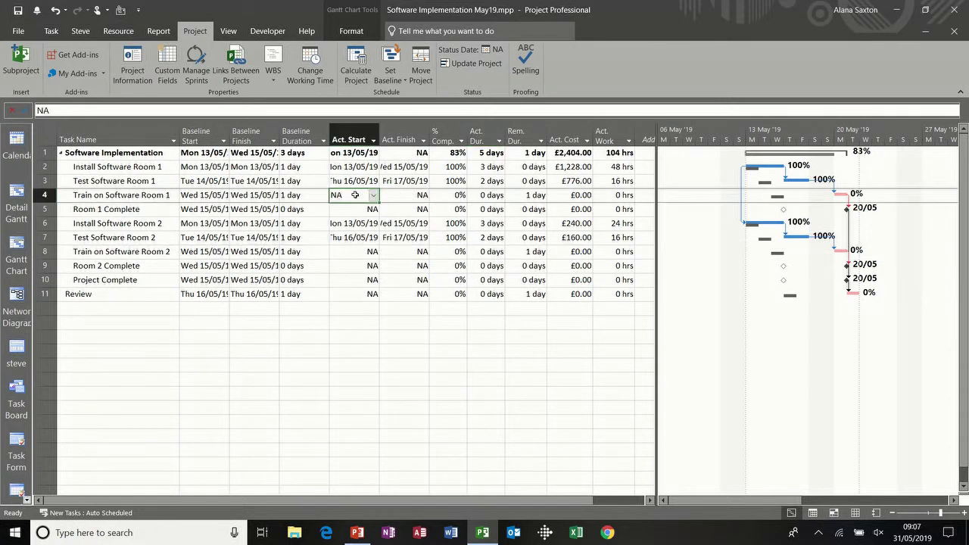
pyautogui.click(374, 196)
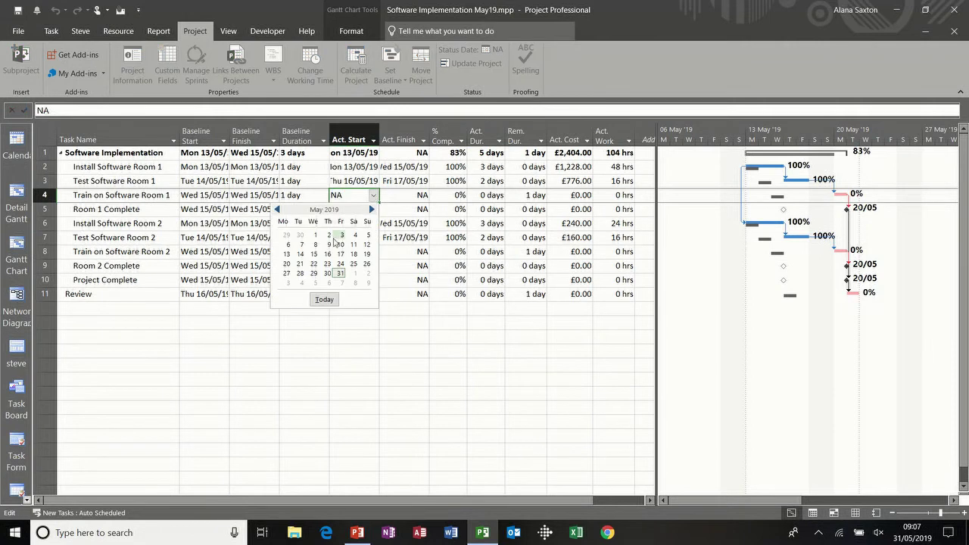
pyautogui.click(289, 264)
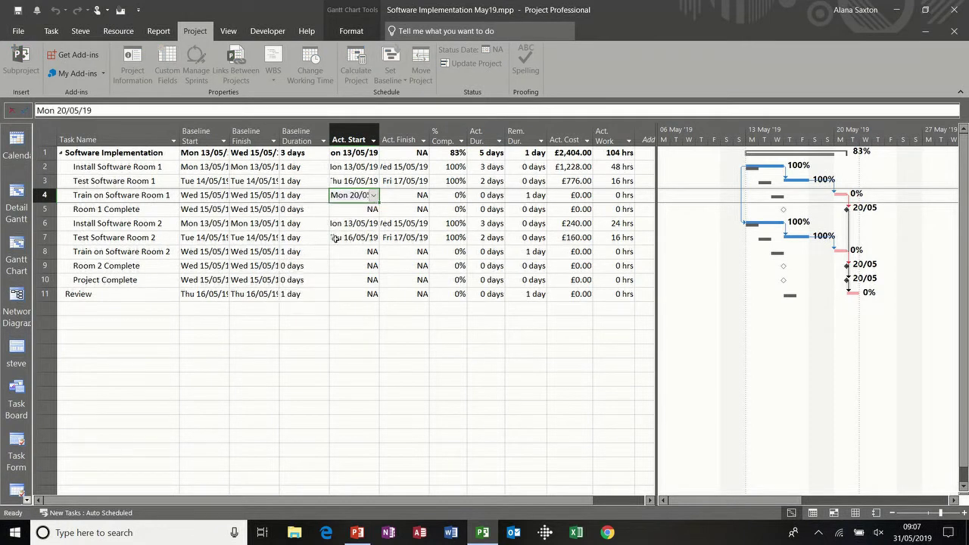
pyautogui.click(478, 195)
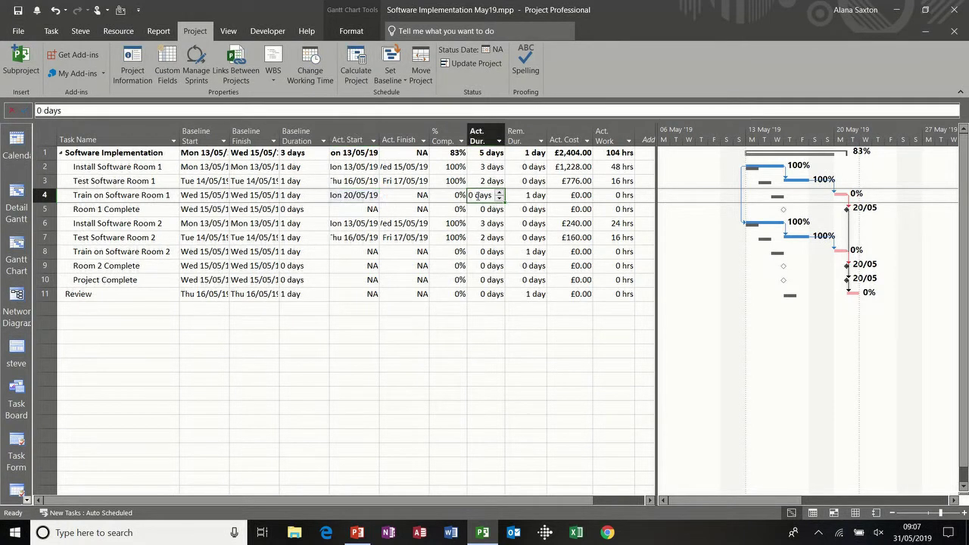
pyautogui.write('2')
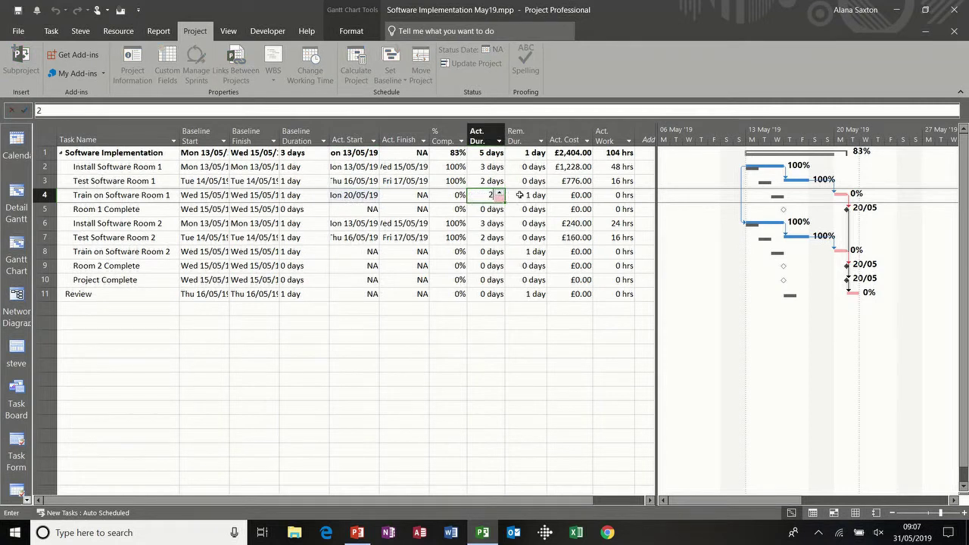
pyautogui.press('Return')
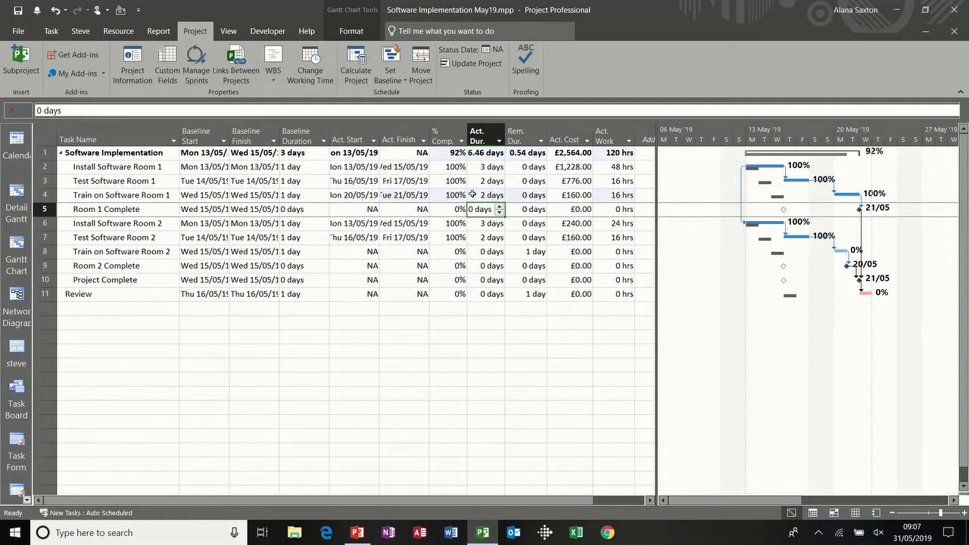
# Step: Set the remaining duration of Train on Software Room 1 to 2 days
pyautogui.click(522, 195)
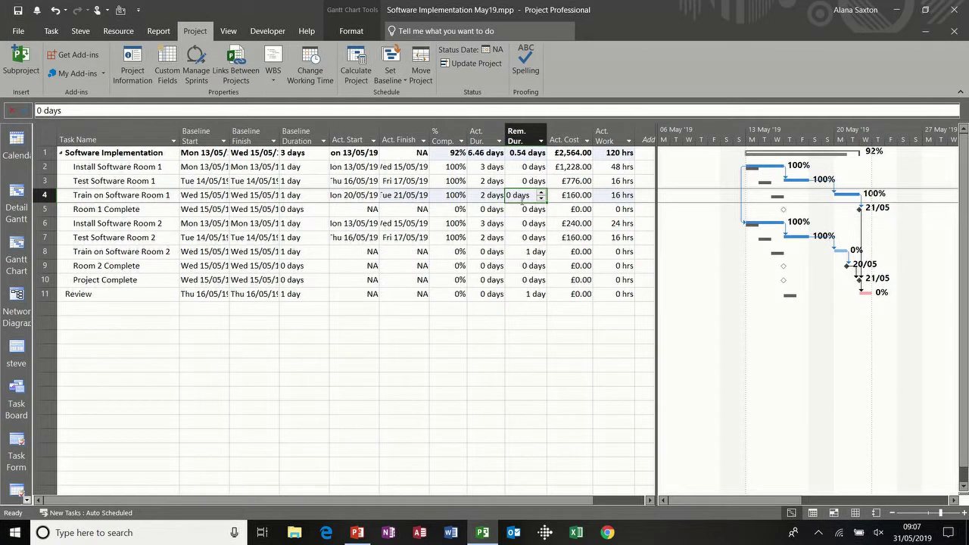
pyautogui.write('2')
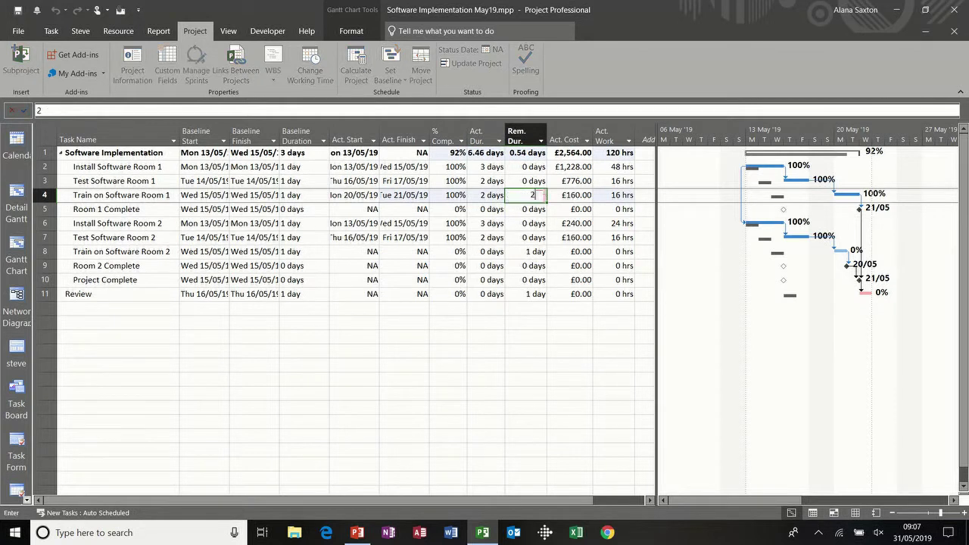
pyautogui.press('Return')
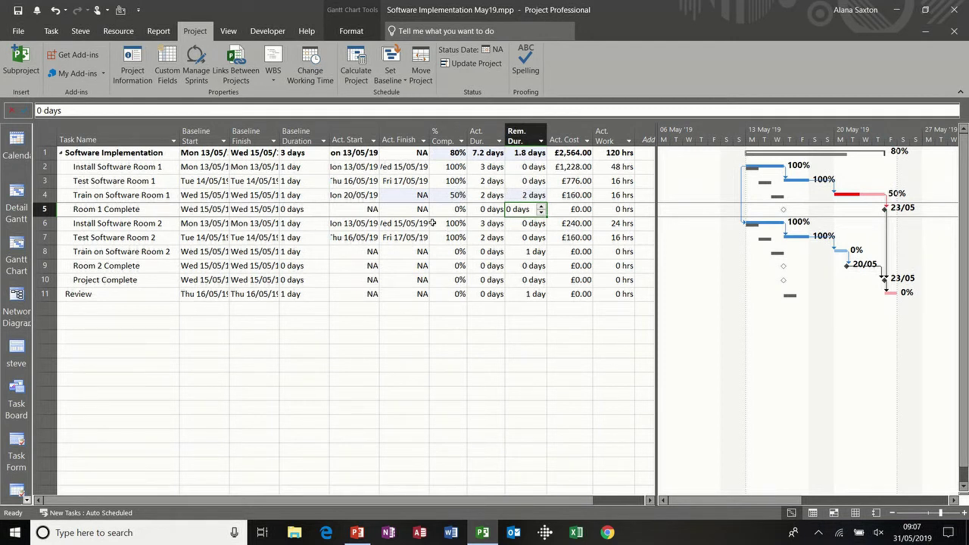
# Step: Widen the chart area and compare the Baseline 1 bars with the schedule before switching back to the original Baseline bars
pyautogui.moveTo(656, 215); pyautogui.dragTo(510, 214)
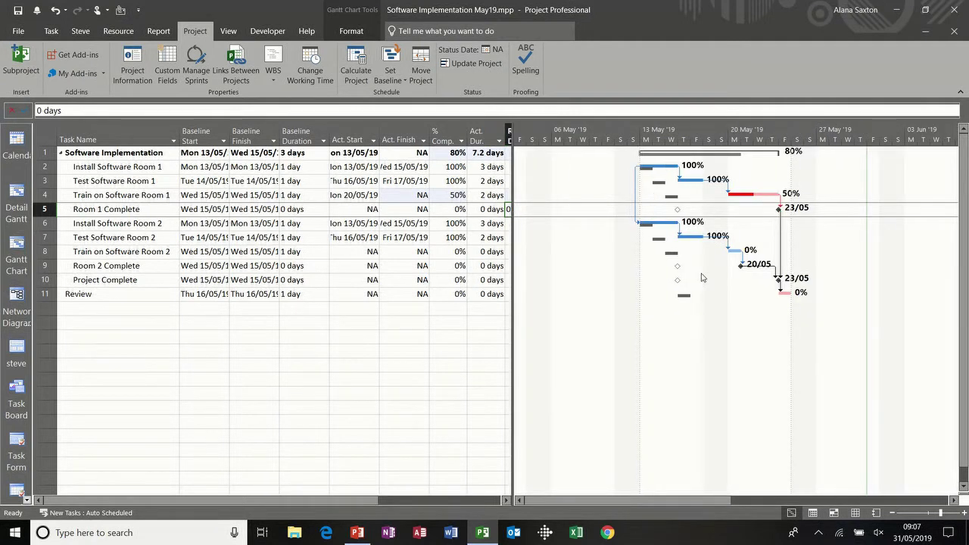
pyautogui.click(353, 34)
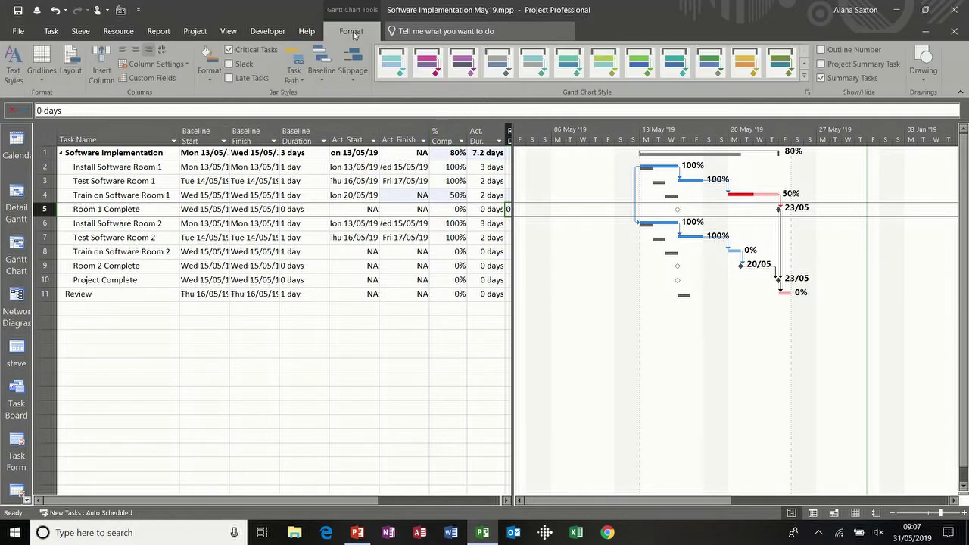
pyautogui.click(325, 82)
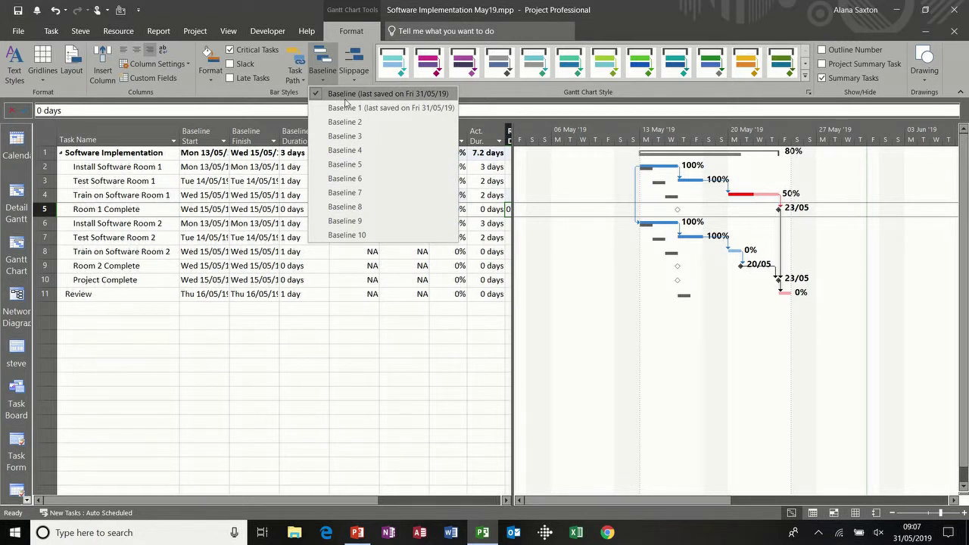
pyautogui.click(348, 110)
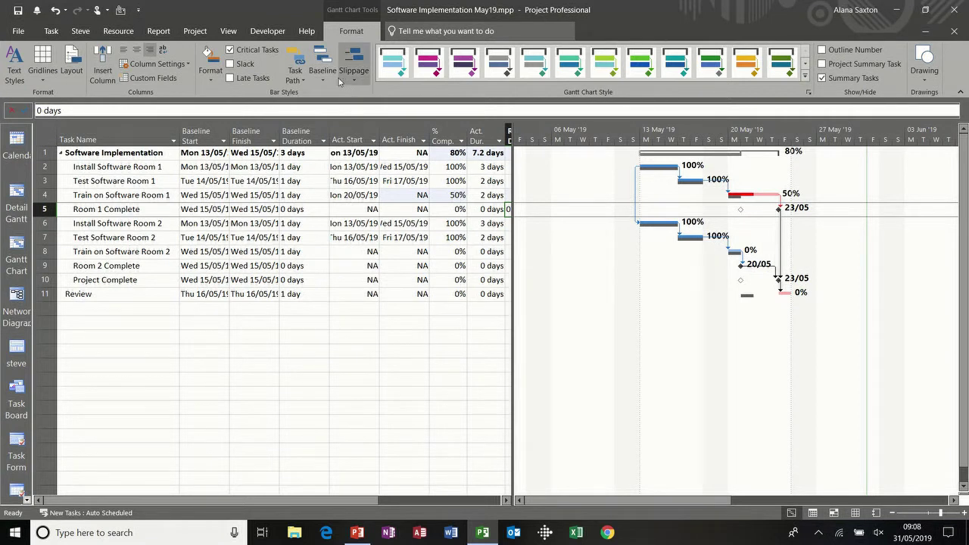
pyautogui.click(324, 82)
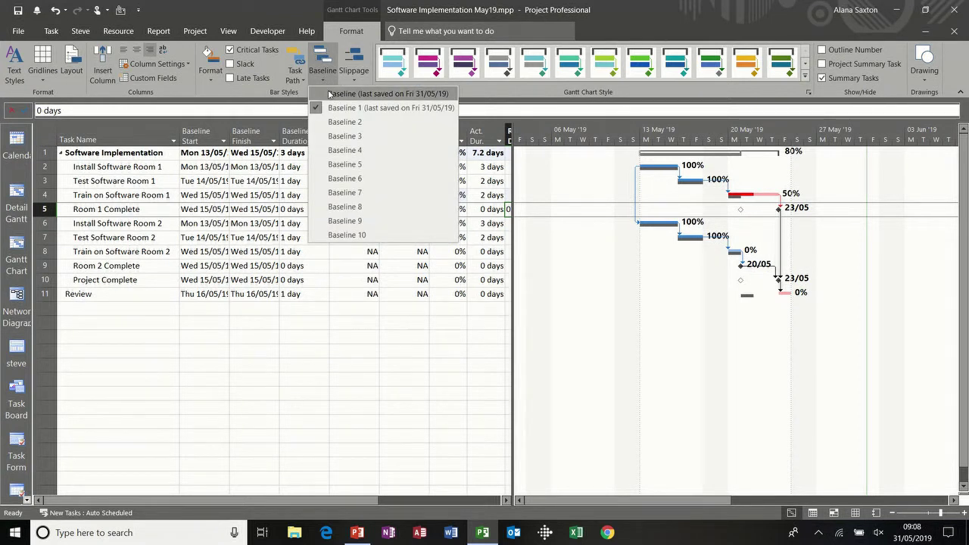
pyautogui.click(330, 92)
# Step: Try showing slippage lines against Baseline and Baseline 1 in the chart, and remove them again
pyautogui.click(354, 79)
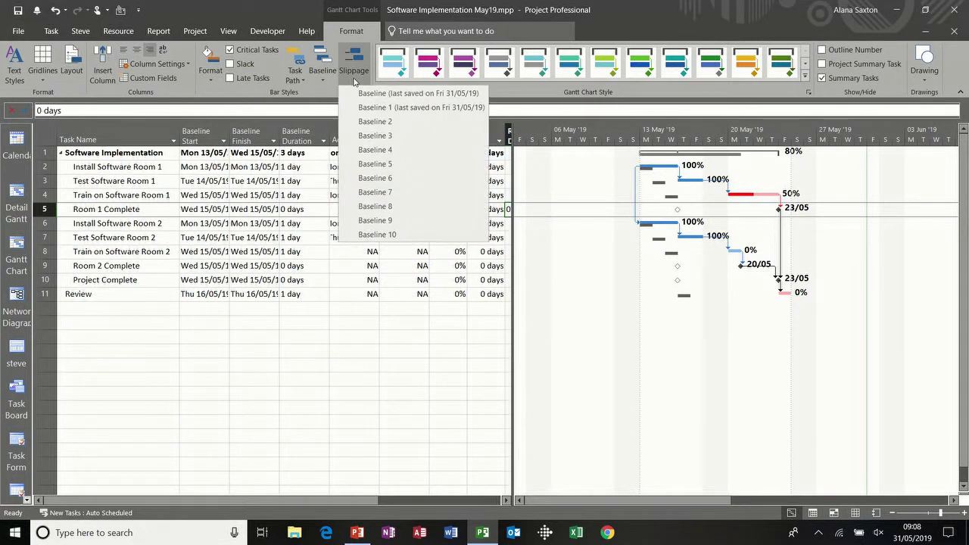
pyautogui.click(366, 94)
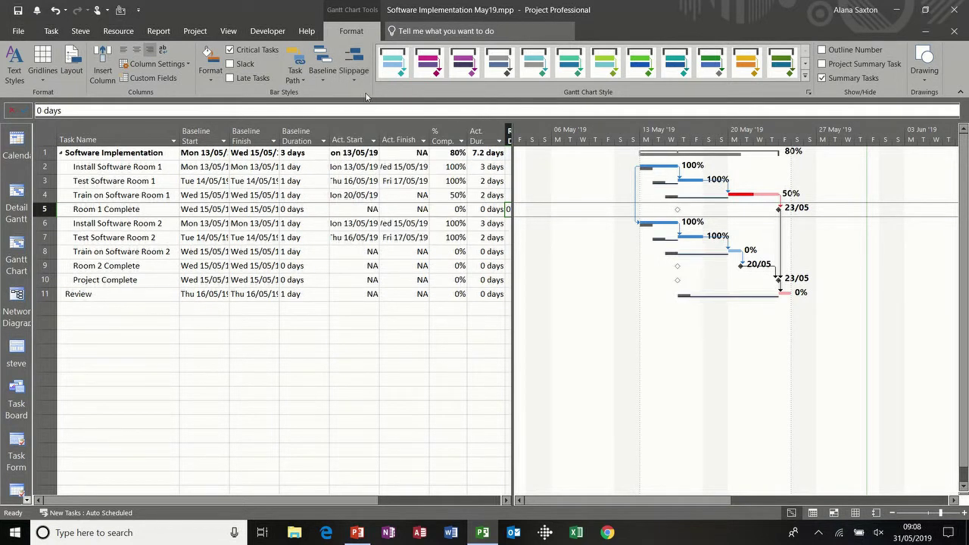
pyautogui.click(355, 76)
pyautogui.click(367, 107)
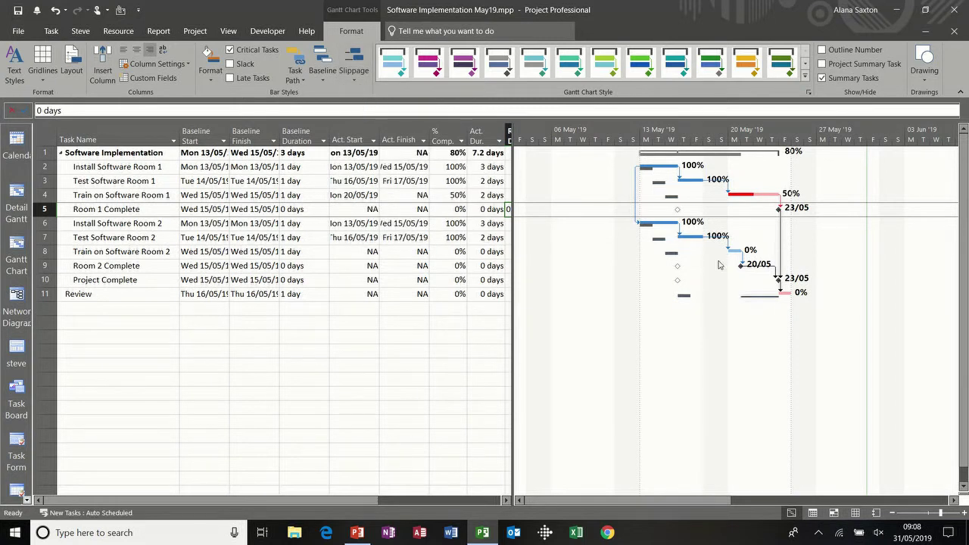
pyautogui.click(354, 73)
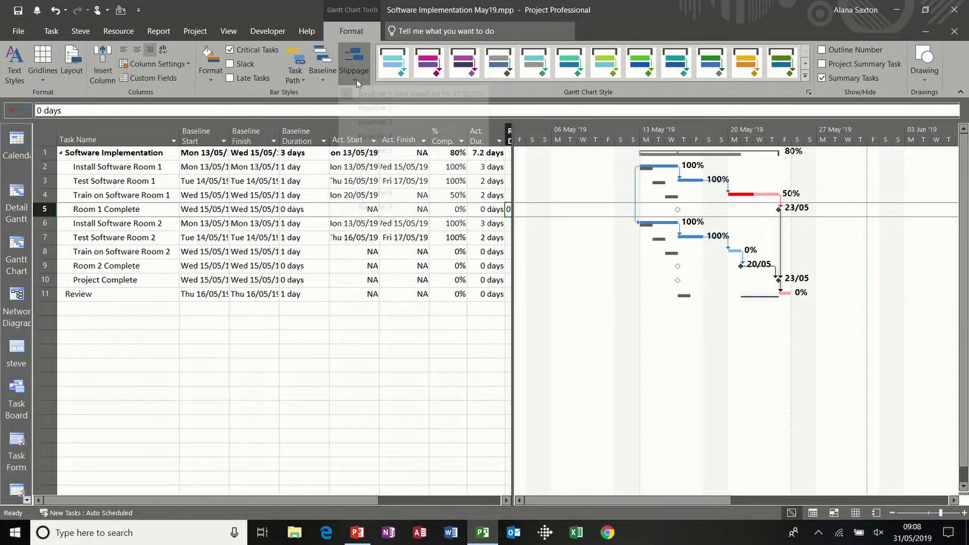
pyautogui.click(367, 107)
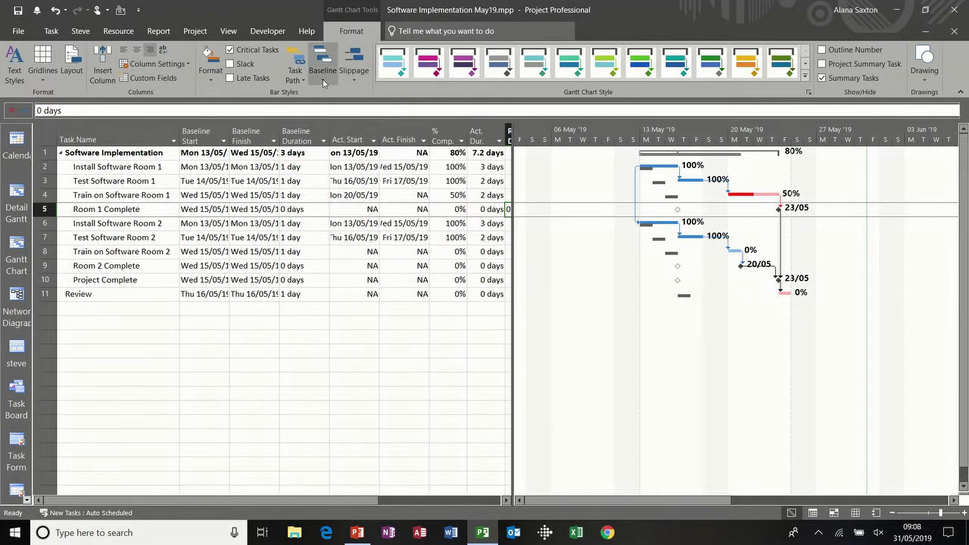
pyautogui.click(325, 83)
pyautogui.click(326, 80)
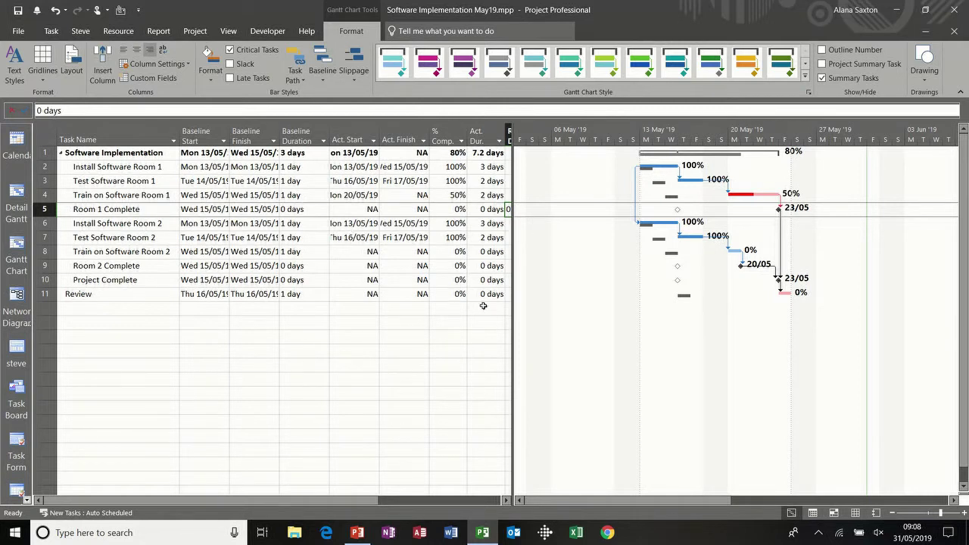
# Step: Apply the Multiple Baselines Gantt view and bring the May 2019 bars into view to compare the saved baselines
pyautogui.click(229, 32)
pyautogui.click(259, 78)
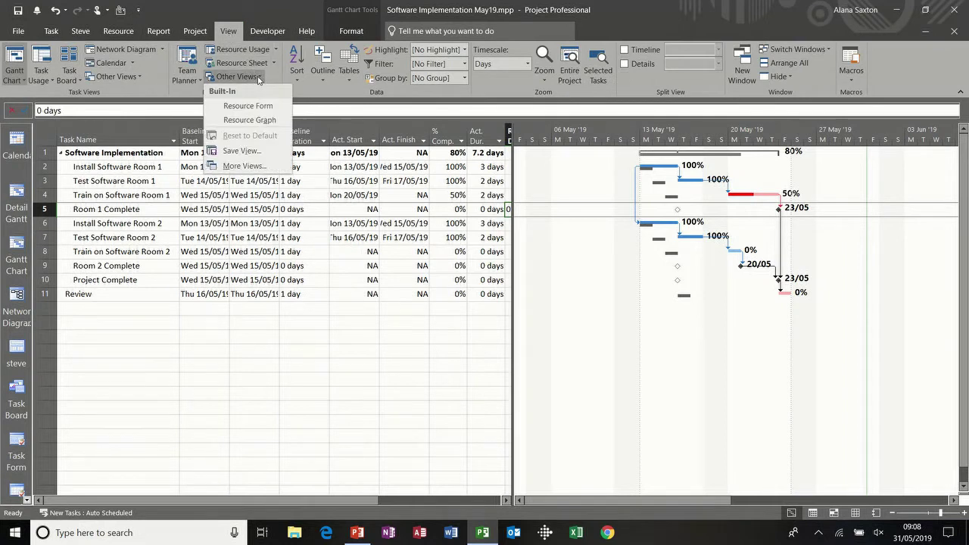
pyautogui.click(251, 166)
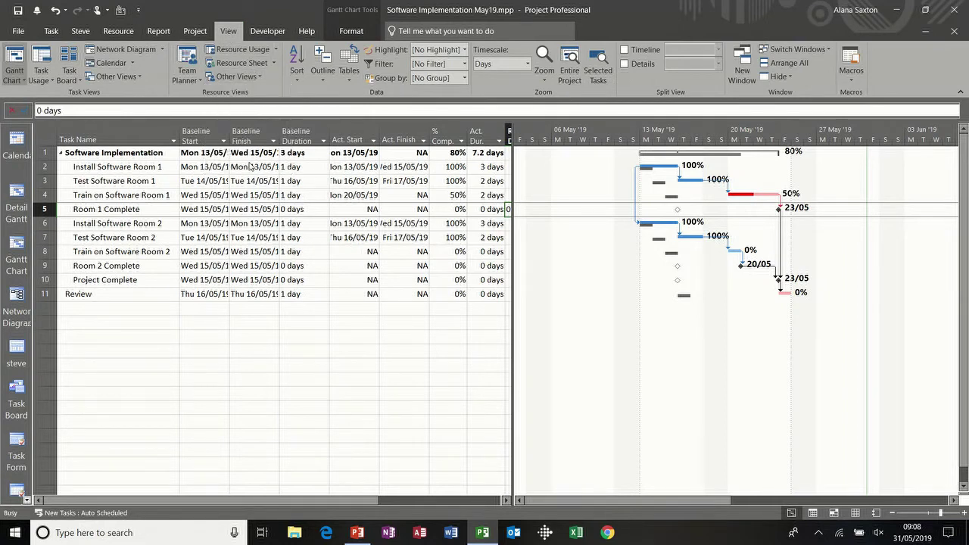
pyautogui.moveTo(277, 158); pyautogui.dragTo(277, 127)
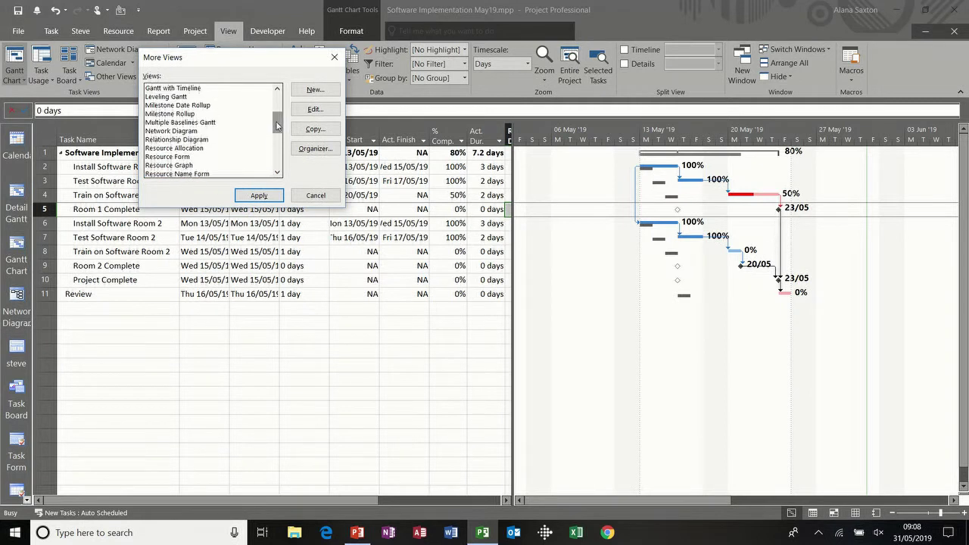
pyautogui.click(183, 124)
pyautogui.click(248, 196)
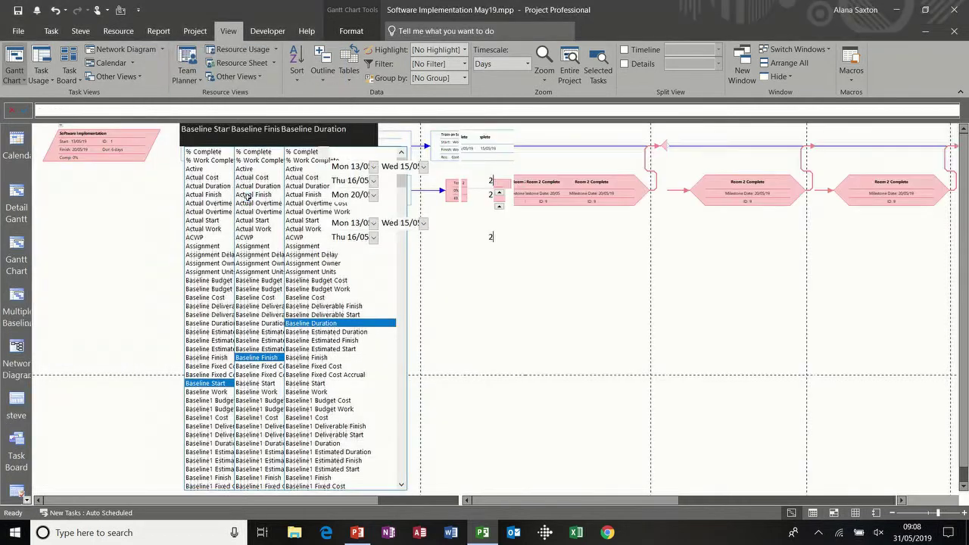
pyautogui.click(468, 500)
pyautogui.click(468, 501)
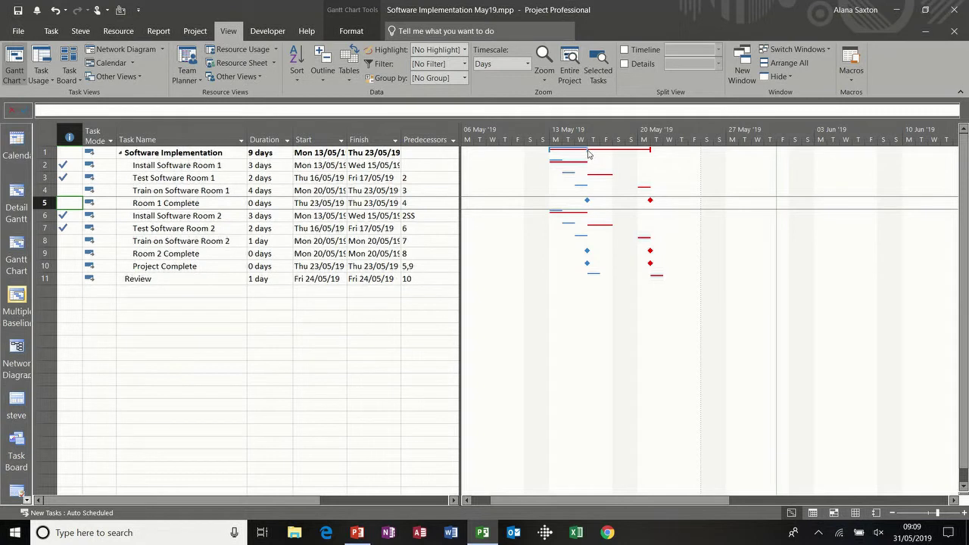
pyautogui.moveTo(589, 153)
# Step: Switch to the Gantt Chart view and widen the table up to the Resource Names column
pyautogui.click(17, 250)
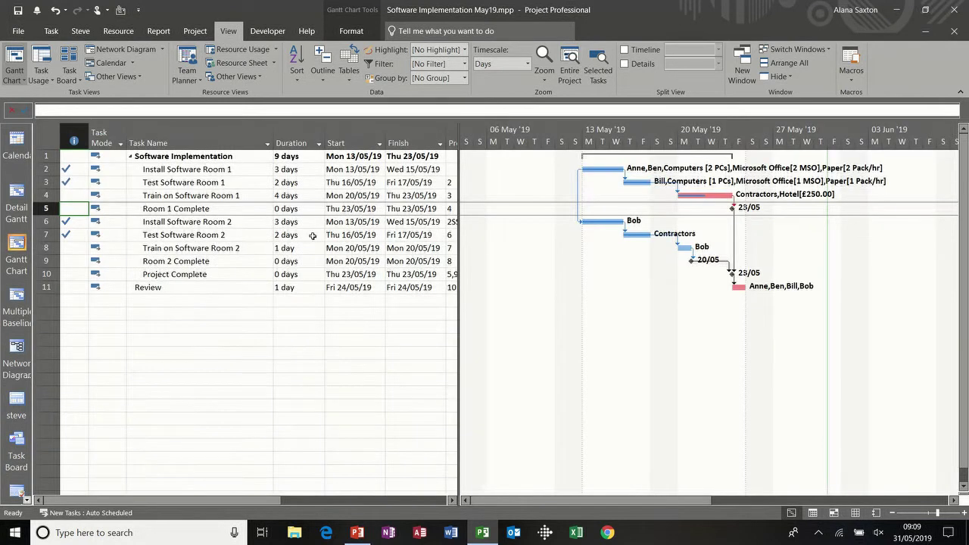
pyautogui.moveTo(459, 255); pyautogui.dragTo(574, 253)
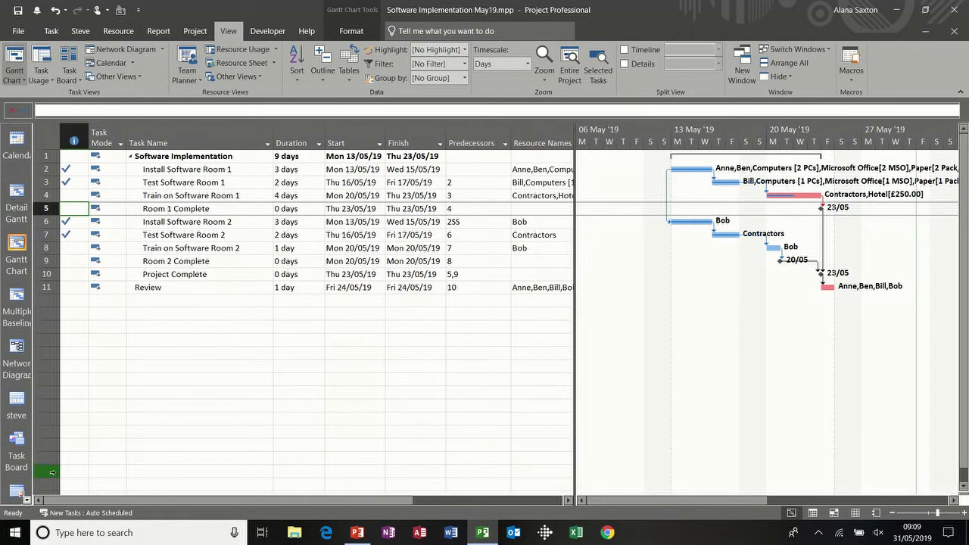
# Step: Return to the Tracking Gantt view
pyautogui.click(27, 500)
pyautogui.click(28, 501)
pyautogui.click(28, 501)
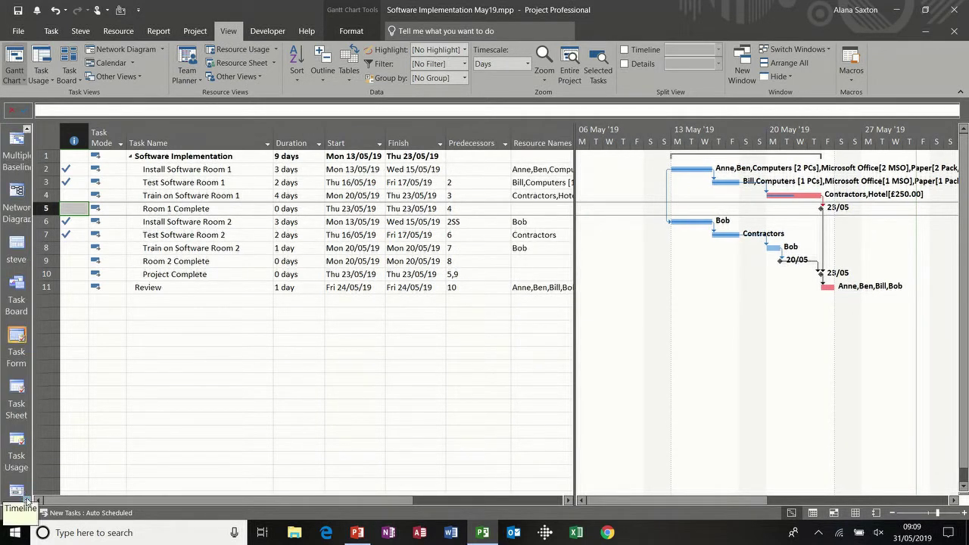
pyautogui.click(28, 500)
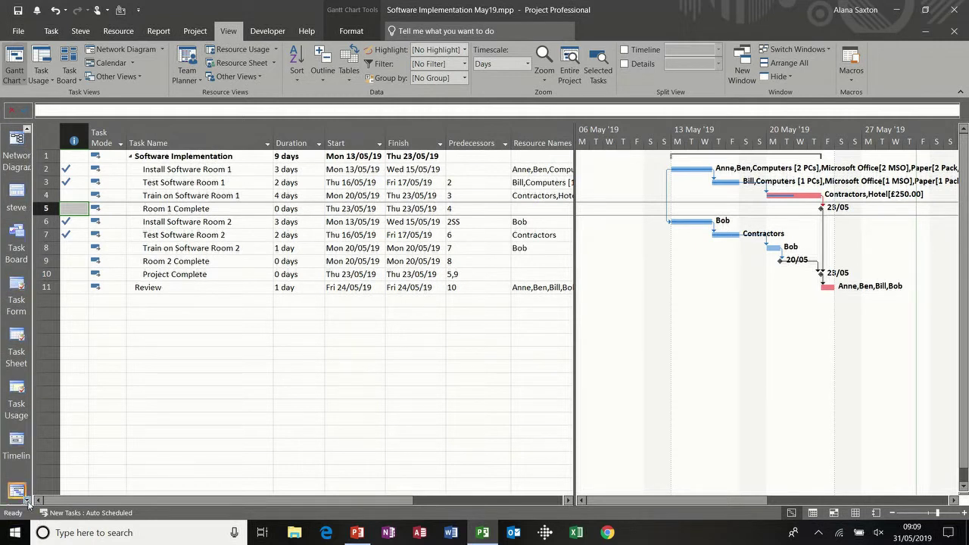
pyautogui.click(28, 500)
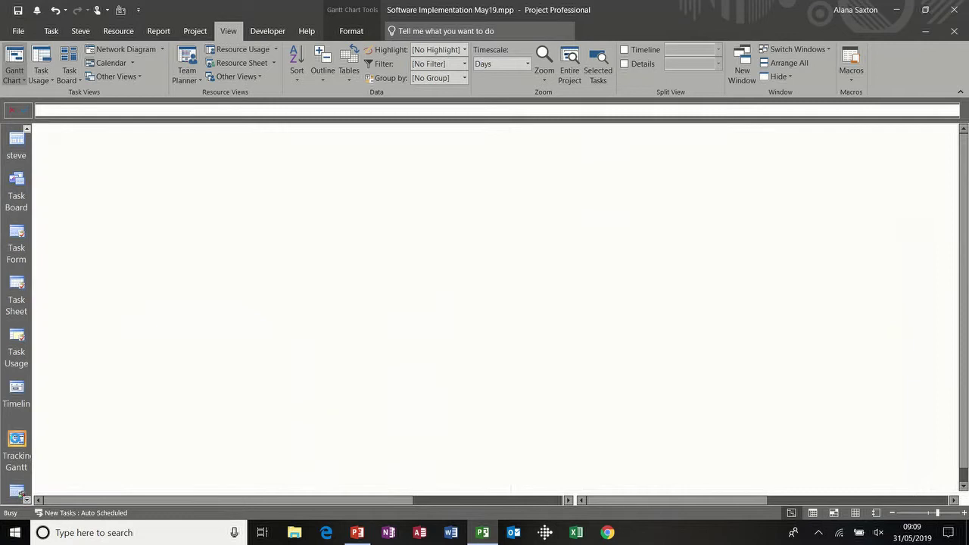
# Step: Widen the Tracking Gantt table so it shows everything up to the Rem. Dur. column
pyautogui.click(17, 447)
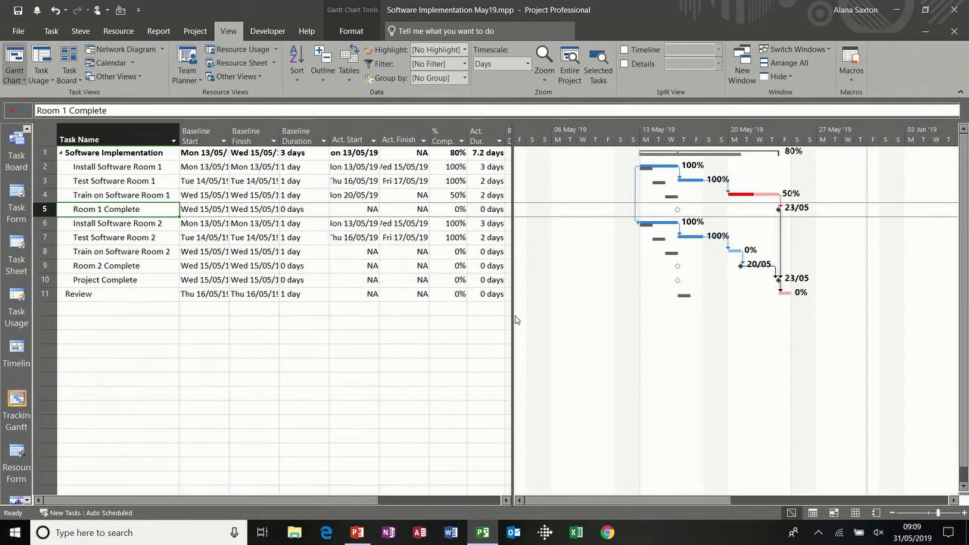
pyautogui.moveTo(513, 315); pyautogui.dragTo(547, 315)
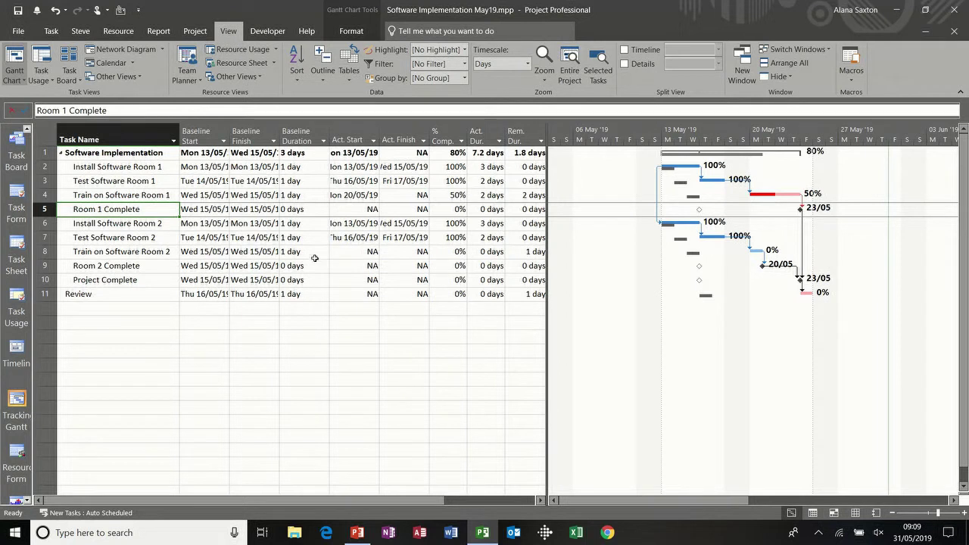
# Step: Open the Burndown dashboard report for the project
pyautogui.click(157, 32)
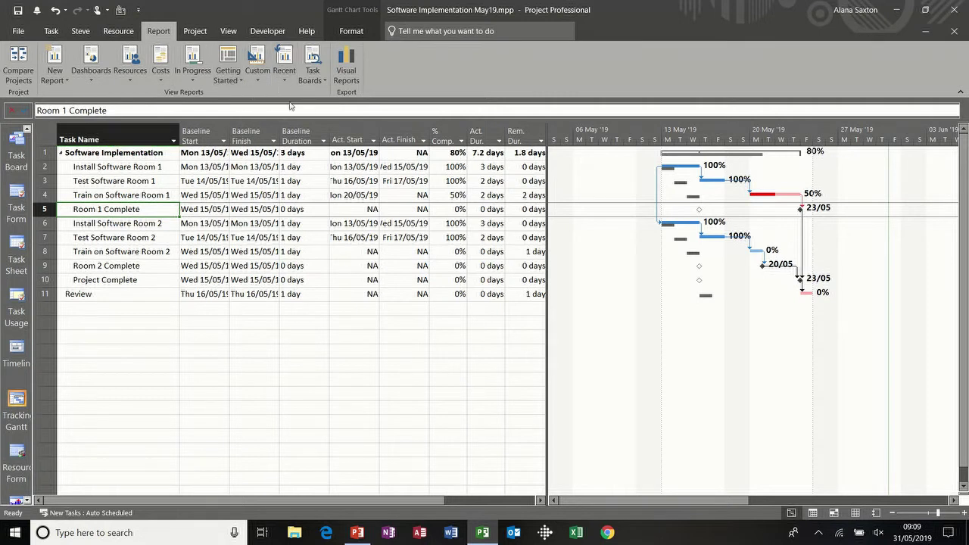
pyautogui.click(88, 80)
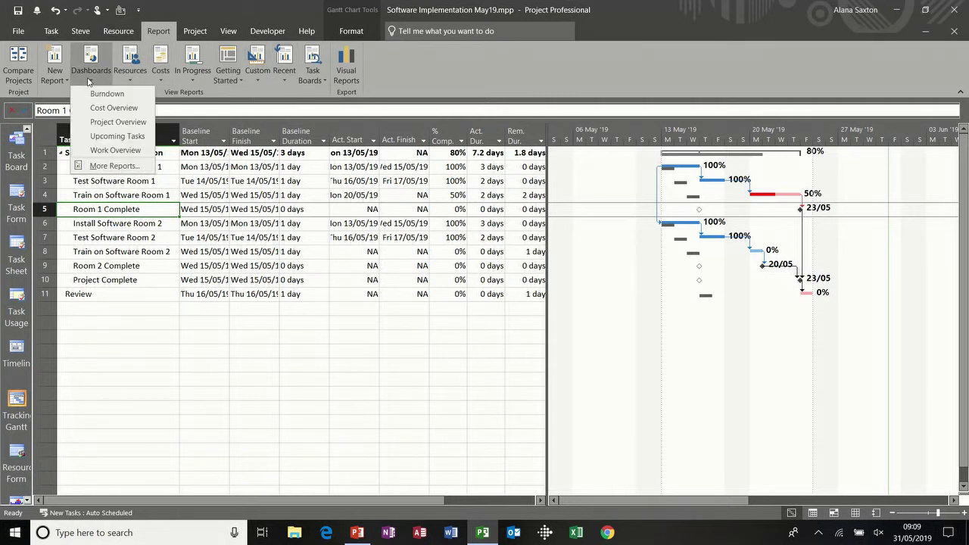
pyautogui.click(107, 94)
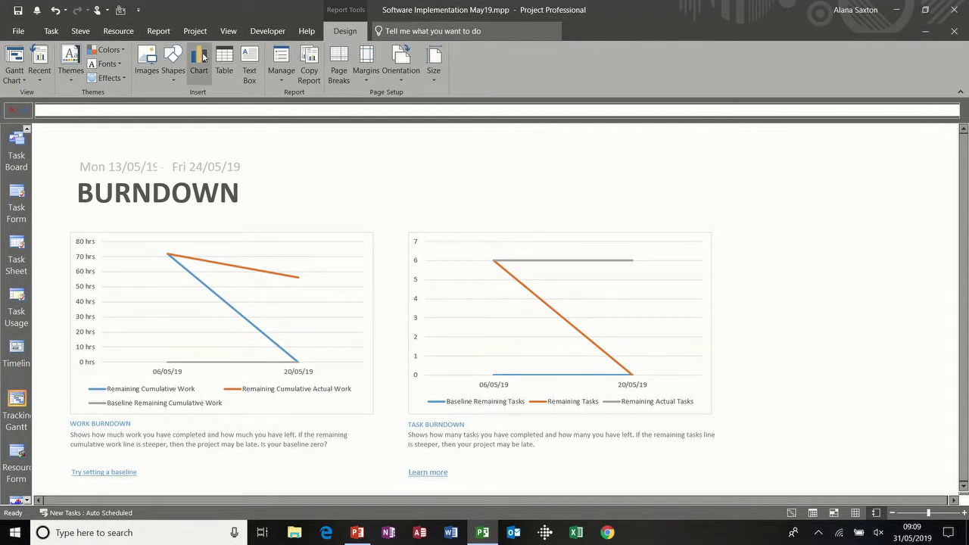
# Step: Open the Cost Overview dashboard report and review it down to the cost status table and chart
pyautogui.click(158, 33)
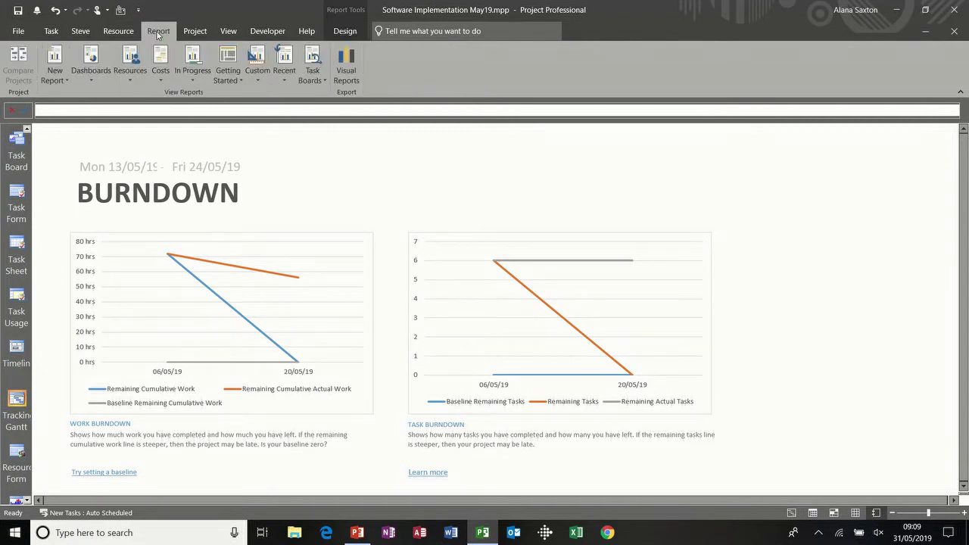
pyautogui.click(91, 76)
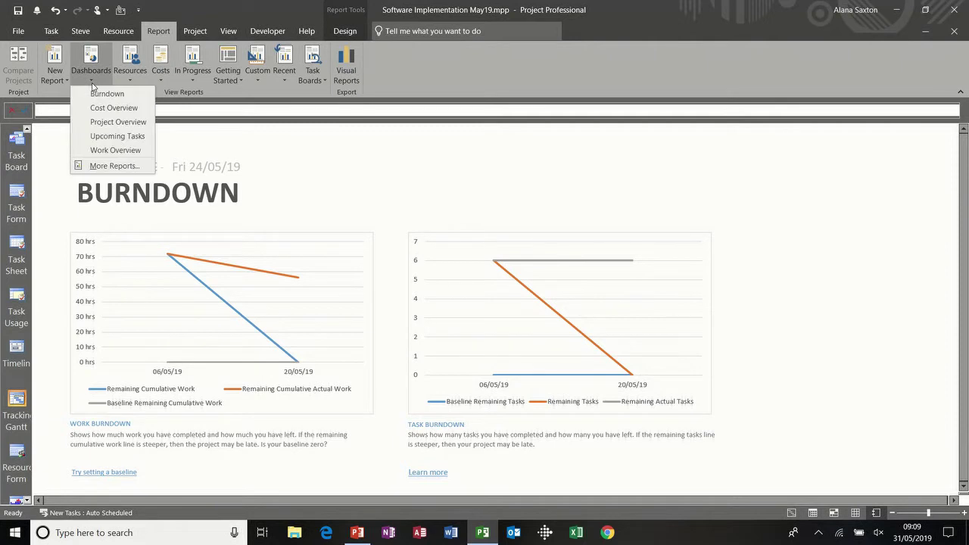
pyautogui.click(103, 109)
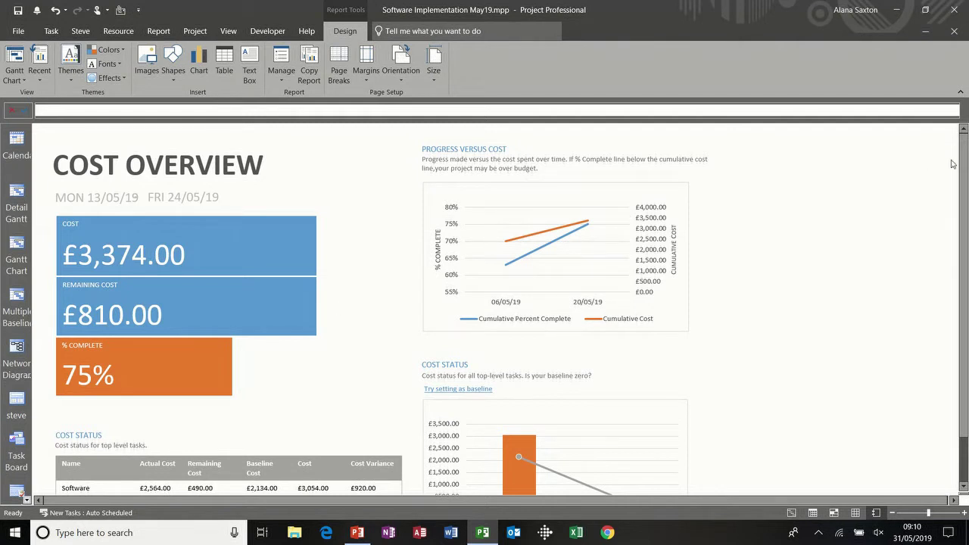
pyautogui.scroll(-2, 967, 231)
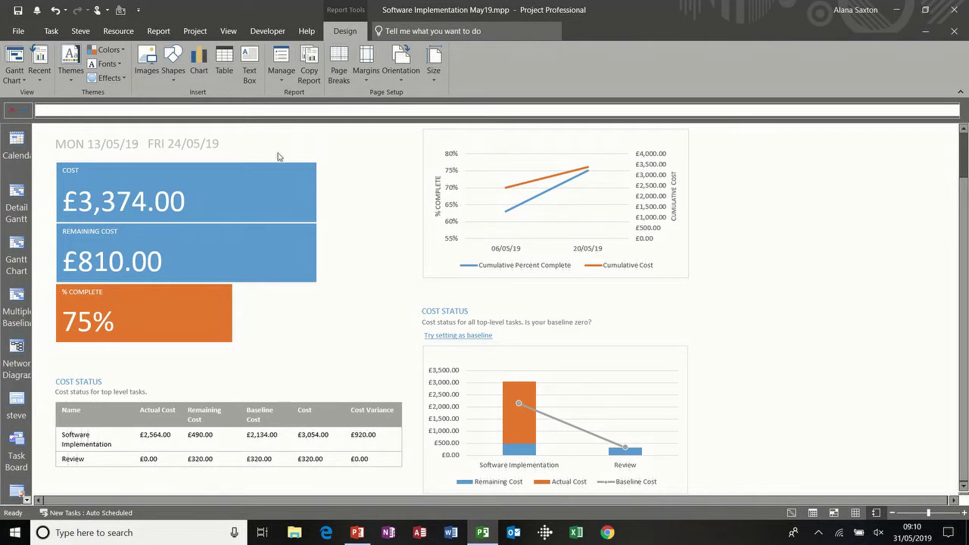
# Step: Open the Resource Overview report and review it down to the remaining work table
pyautogui.click(159, 32)
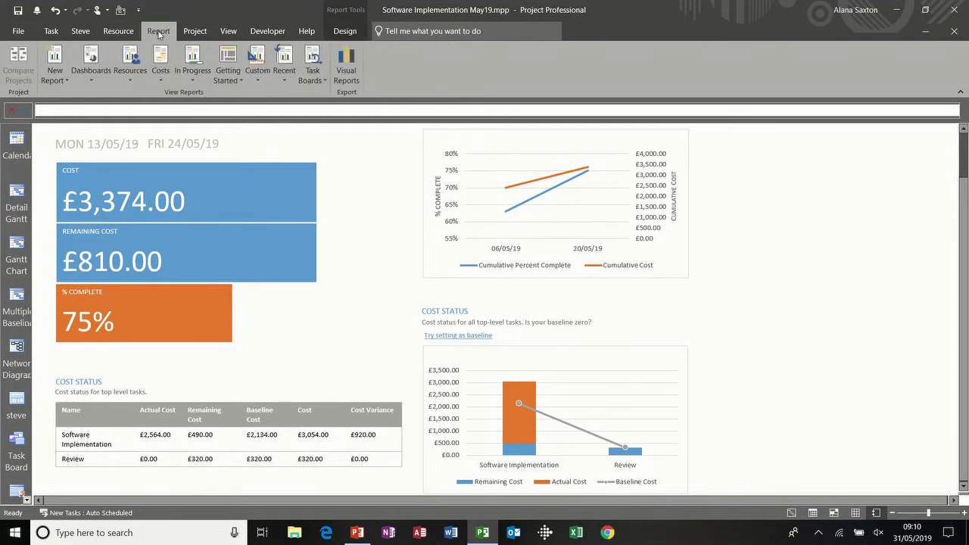
pyautogui.click(134, 79)
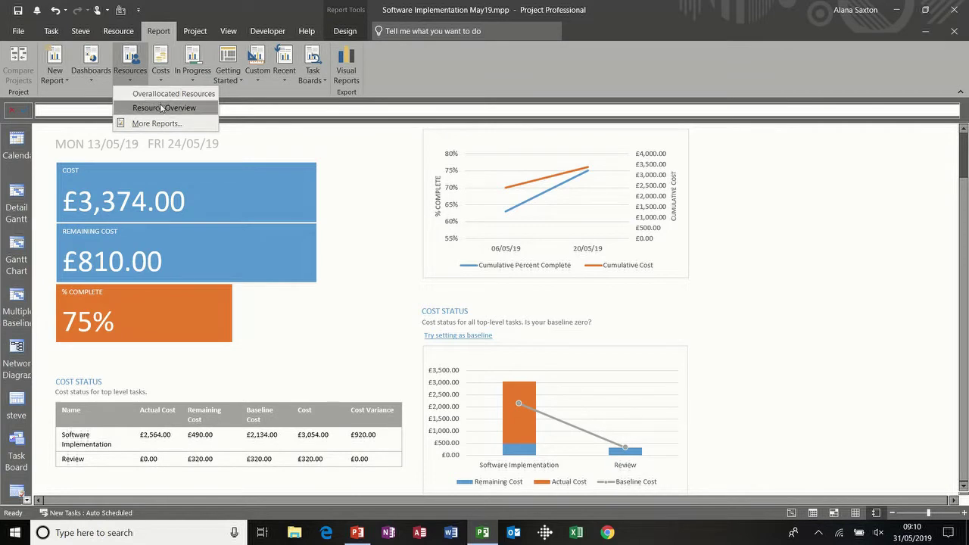
pyautogui.click(160, 107)
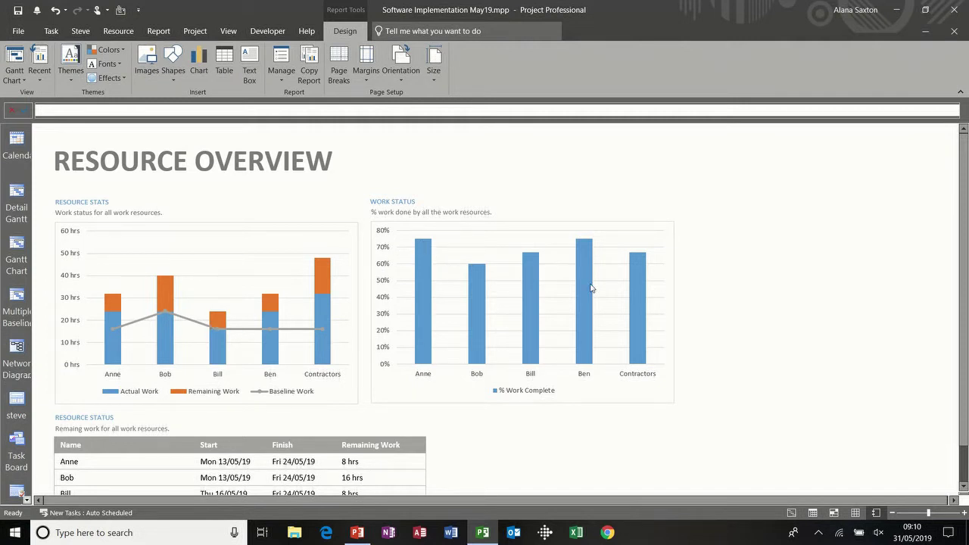
pyautogui.moveTo(963, 230); pyautogui.dragTo(964, 309)
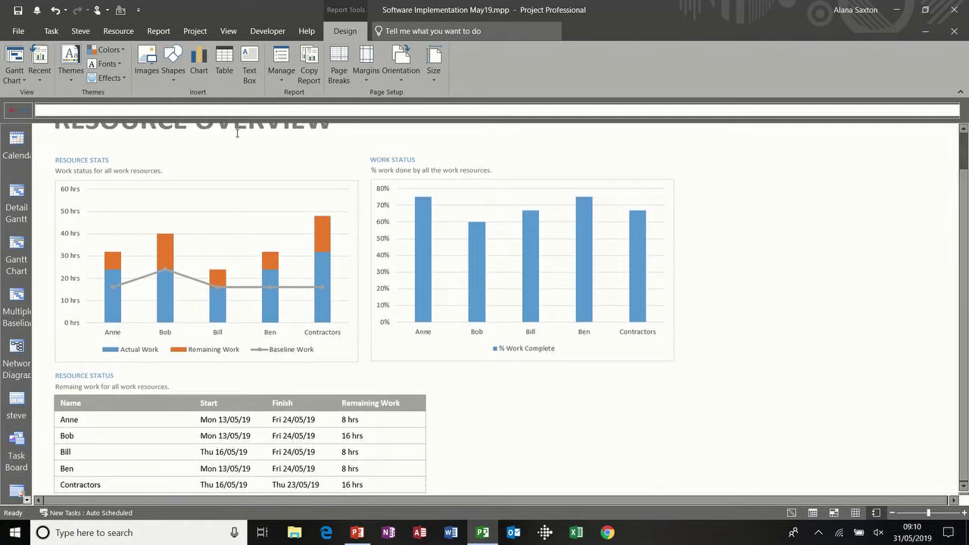
# Step: Open the Cash Flow cost report
pyautogui.click(165, 33)
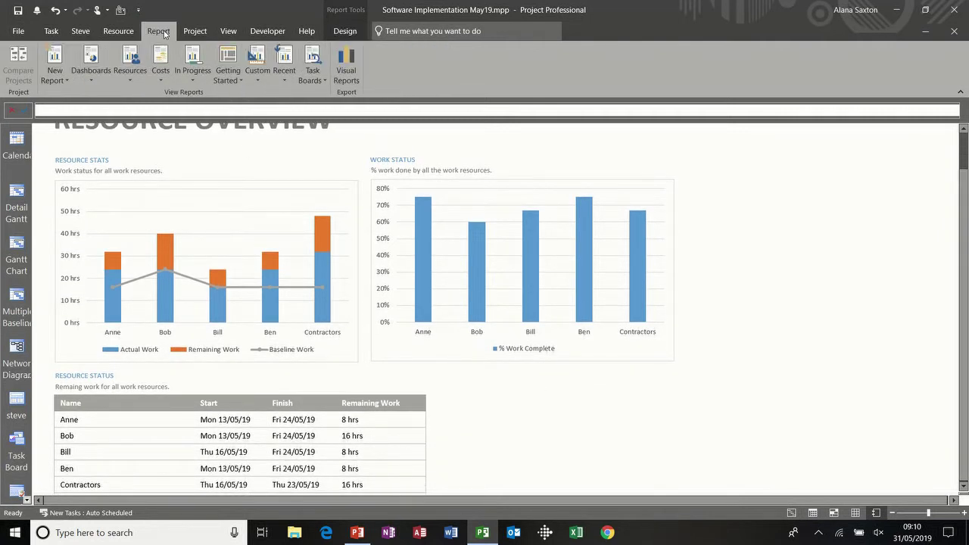
pyautogui.click(162, 82)
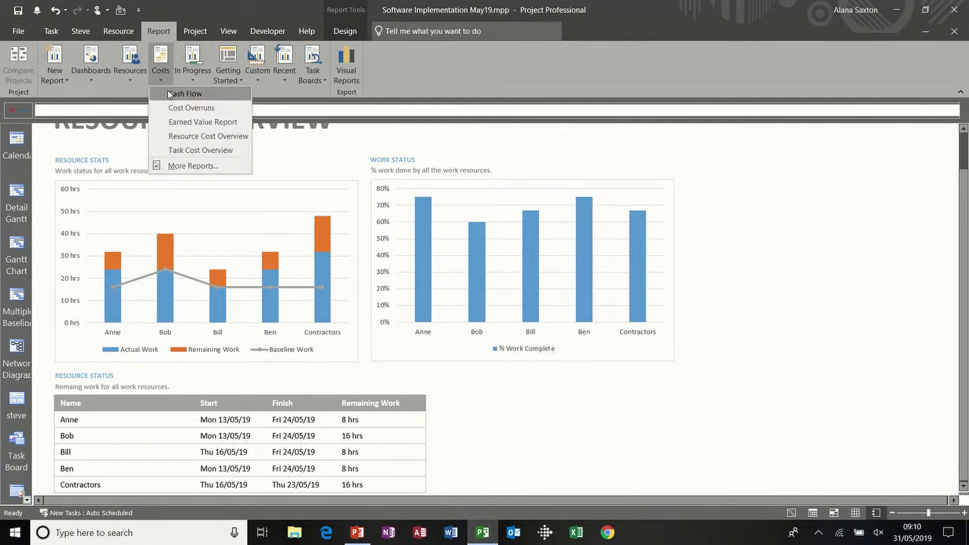
pyautogui.click(224, 97)
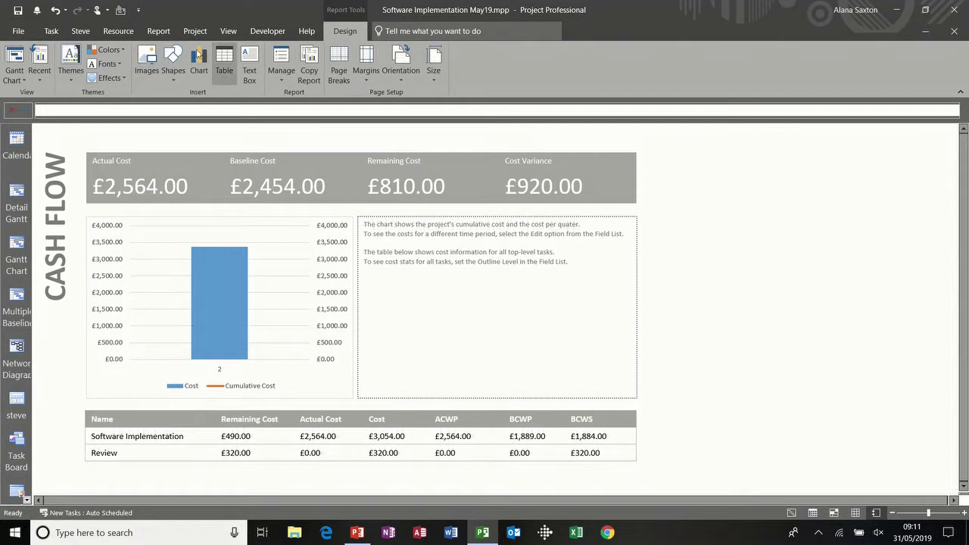
# Step: Check which custom and recently opened reports are available
pyautogui.click(152, 35)
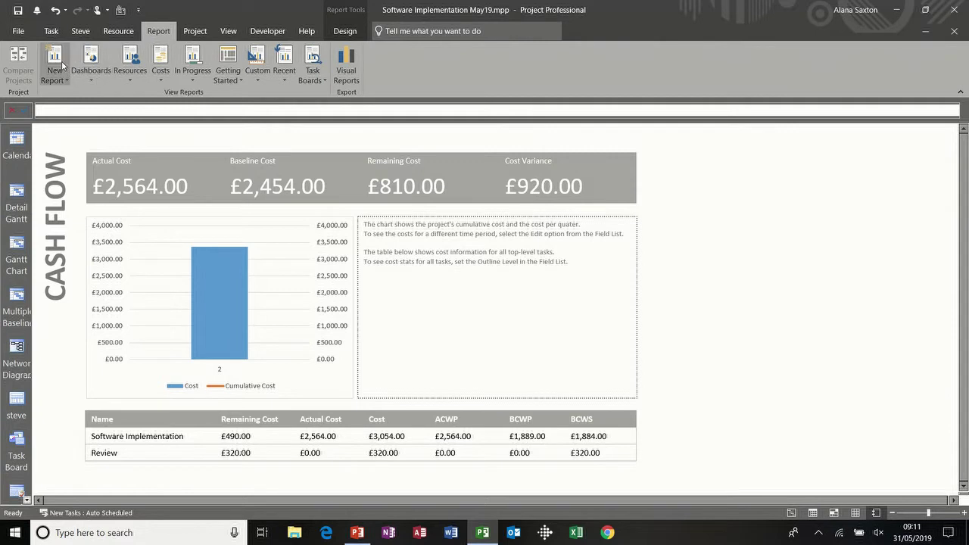
pyautogui.click(258, 78)
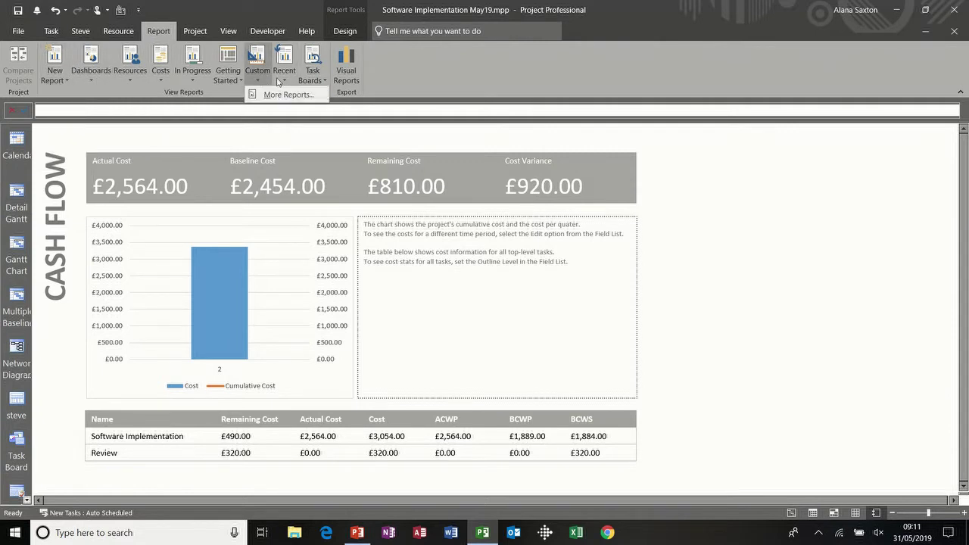
pyautogui.click(284, 80)
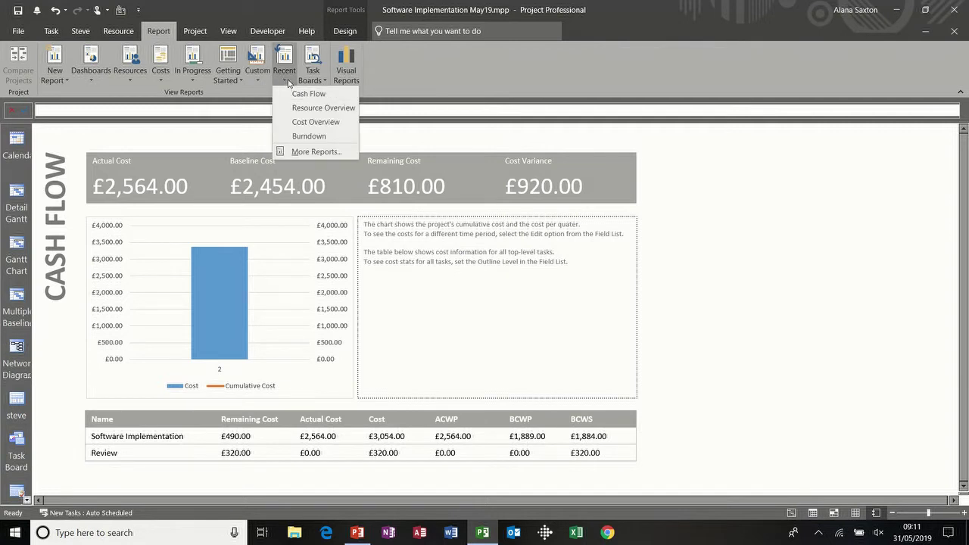
pyautogui.click(260, 80)
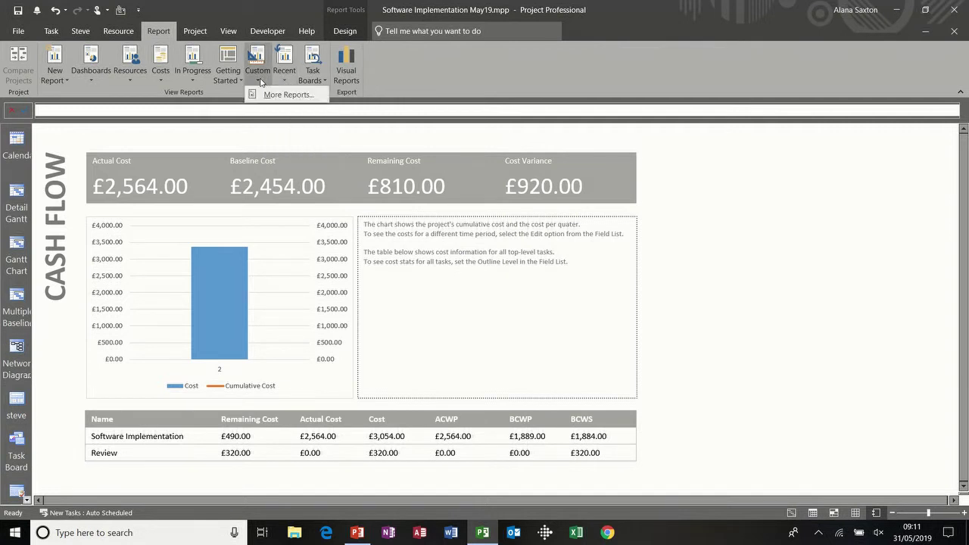
# Step: Create a new blank report and enter a person's first name as the report name
pyautogui.click(58, 77)
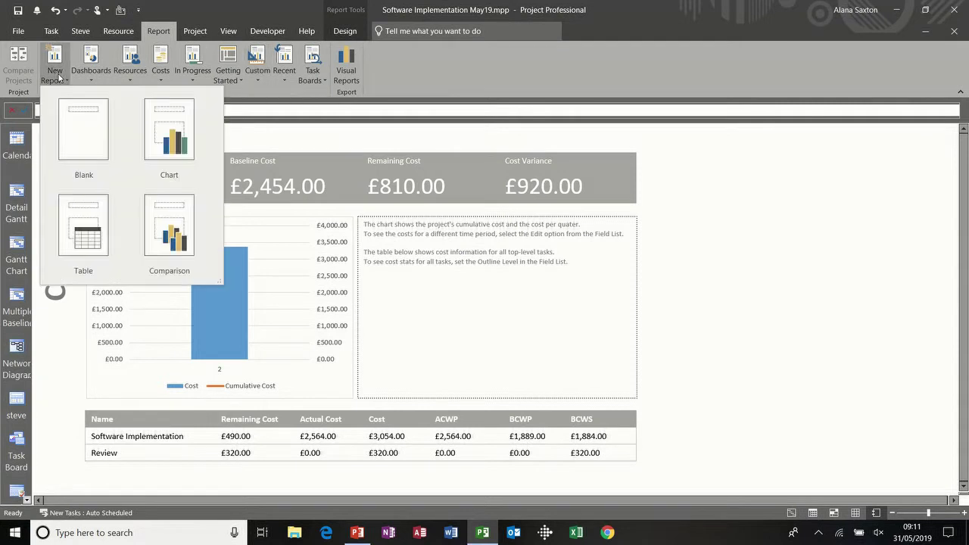
pyautogui.click(84, 134)
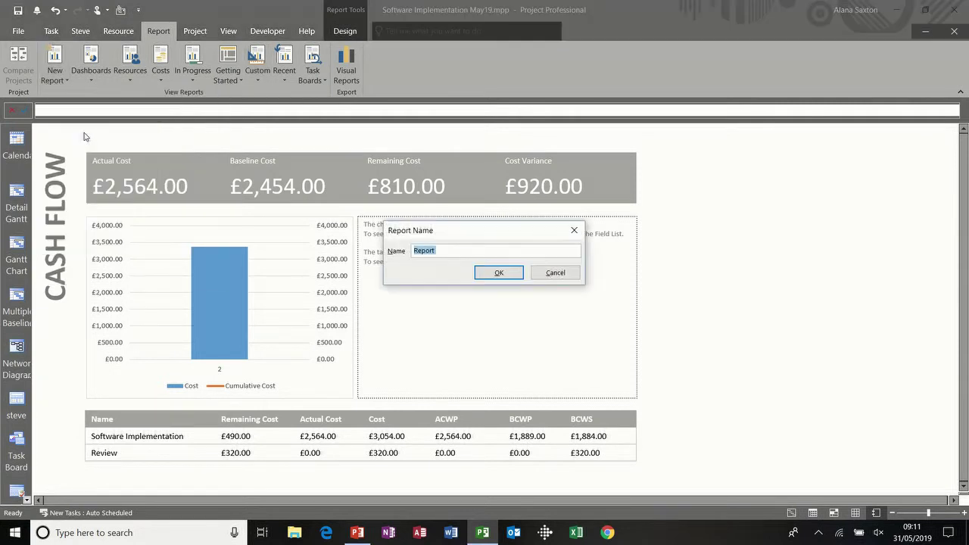
pyautogui.write('steve')
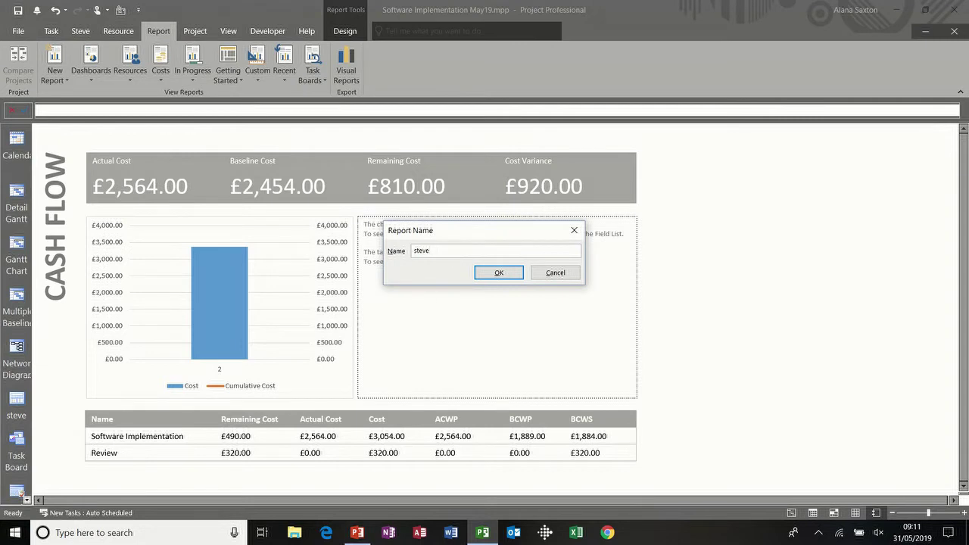
pyautogui.click(493, 273)
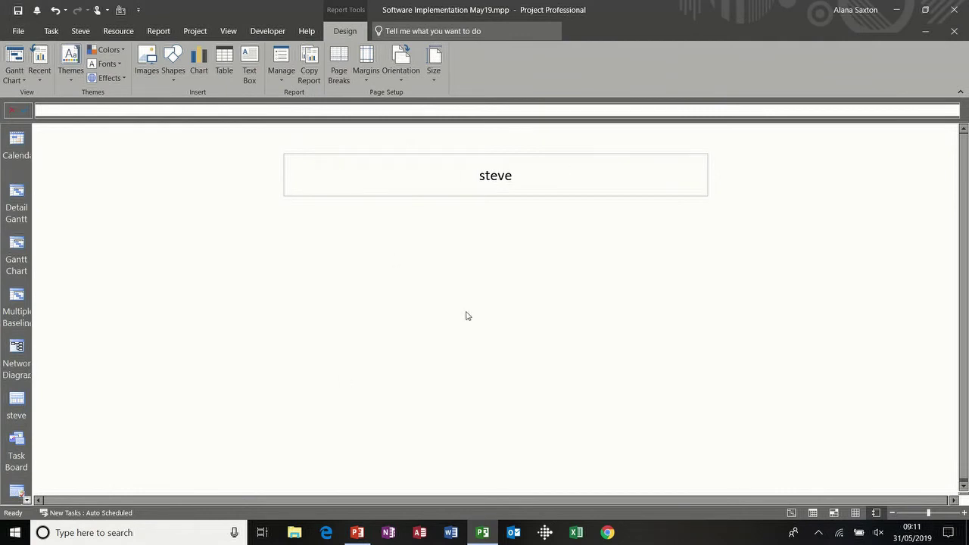
# Step: Insert a Clustered Column chart and place it below the report title near the page's left edge
pyautogui.click(199, 62)
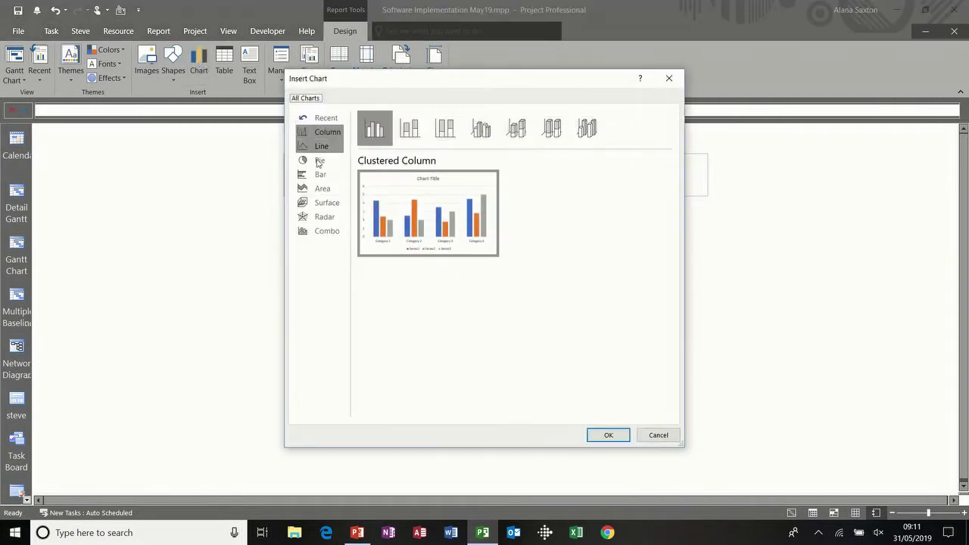
pyautogui.doubleClick(373, 131)
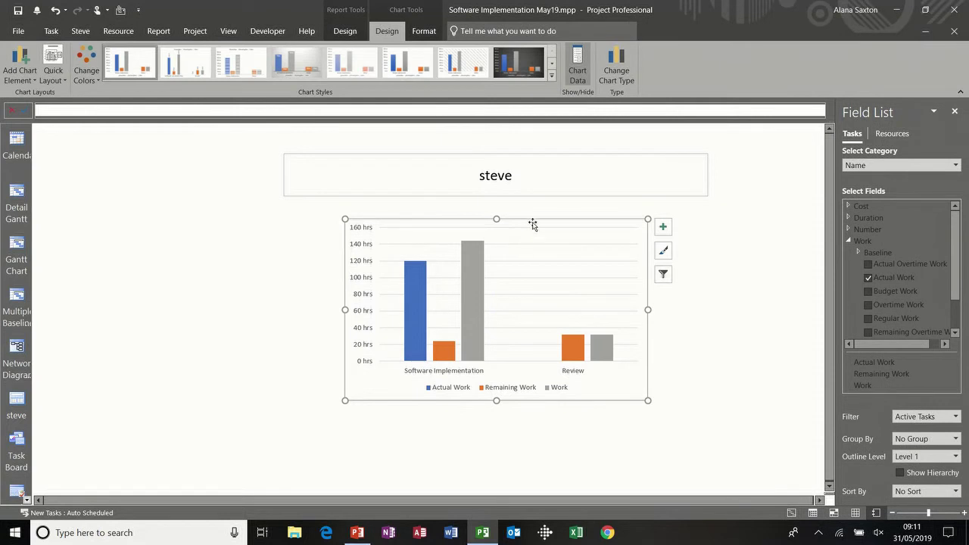
pyautogui.moveTo(533, 225); pyautogui.dragTo(263, 219)
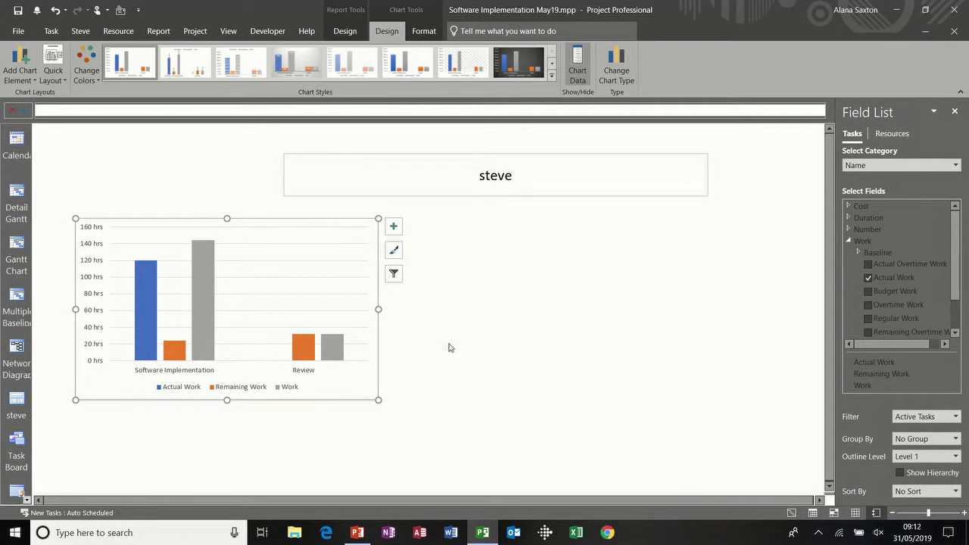
pyautogui.click(448, 237)
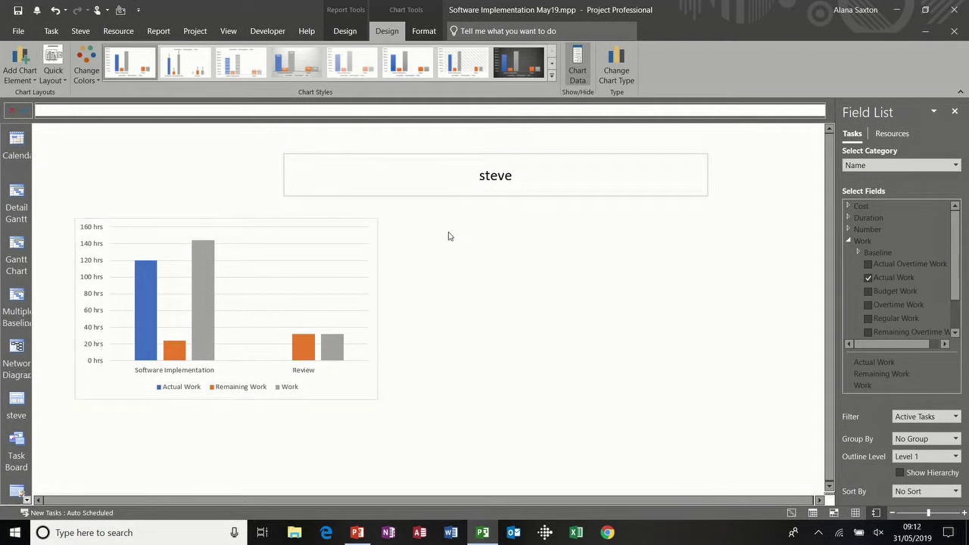
# Step: Insert a table and place it to the right of the column chart, level with the chart's upper edge
pyautogui.click(224, 65)
pyautogui.moveTo(413, 301); pyautogui.dragTo(514, 224)
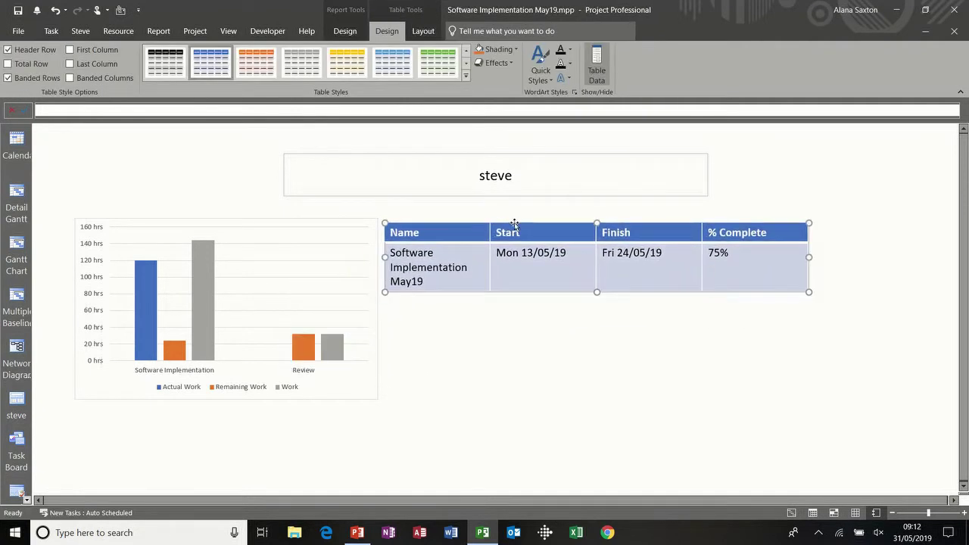
# Step: Remove the Start and Finish fields from the report table, keeping Name and % Complete
pyautogui.click(524, 269)
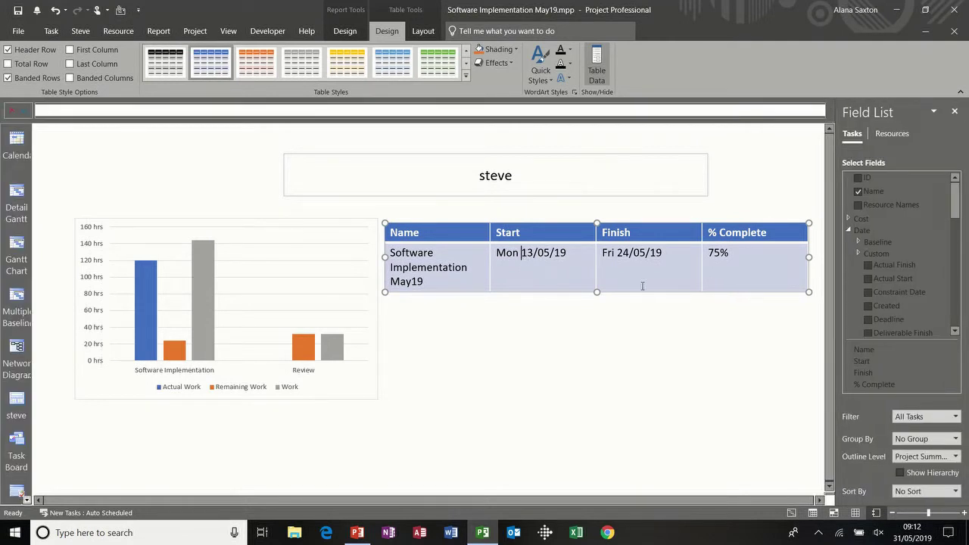
pyautogui.click(864, 362)
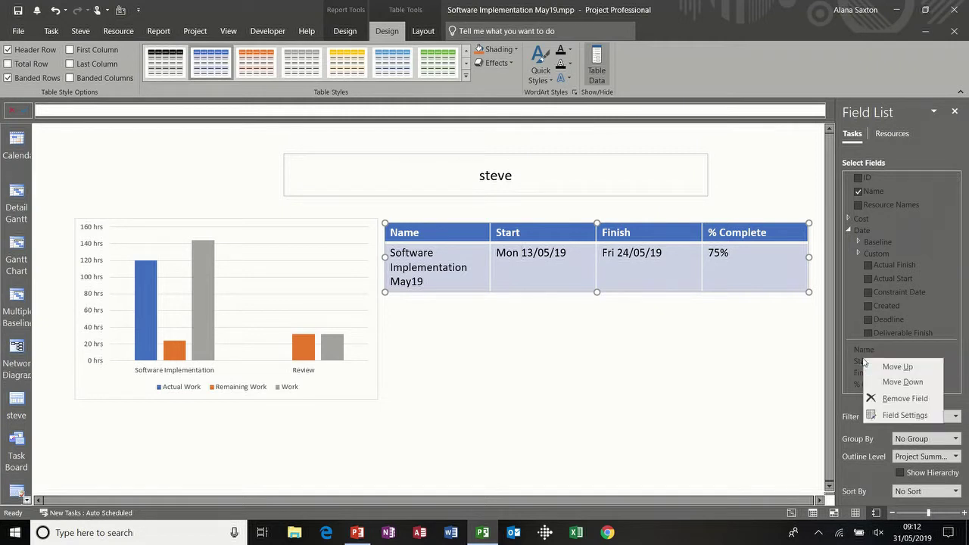
pyautogui.click(878, 396)
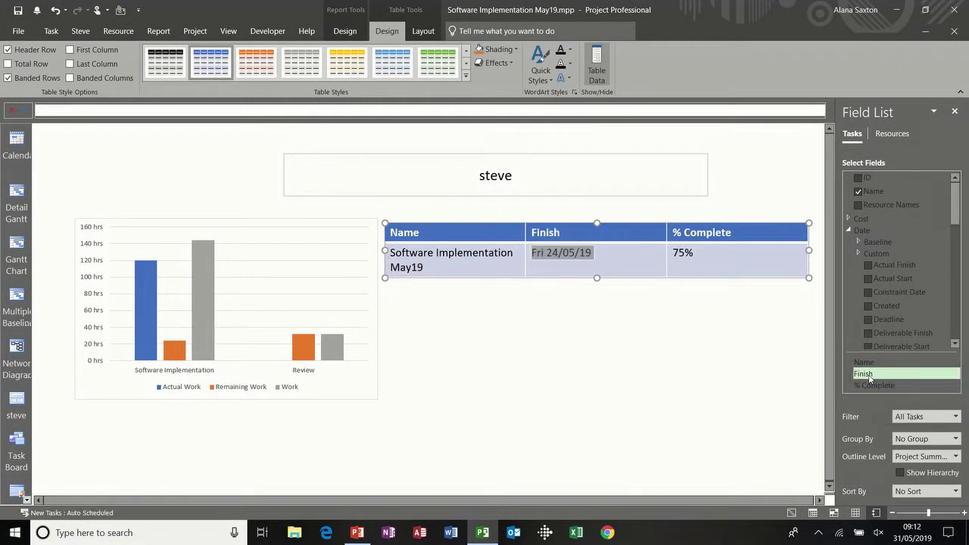
pyautogui.click(877, 387)
pyautogui.click(883, 415)
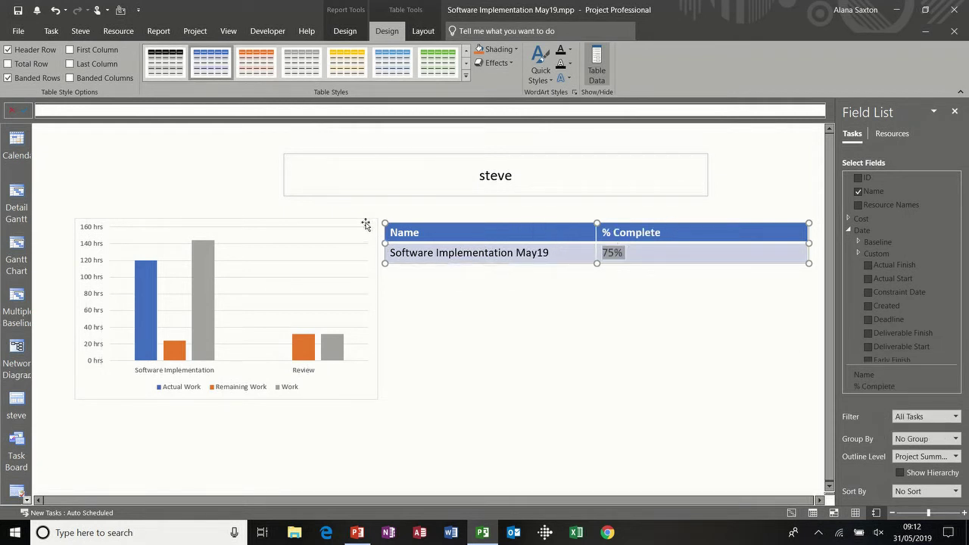
# Step: Stack the table directly above the column chart and narrow it to roughly the chart's width
pyautogui.click(366, 221)
pyautogui.moveTo(366, 222); pyautogui.dragTo(364, 256)
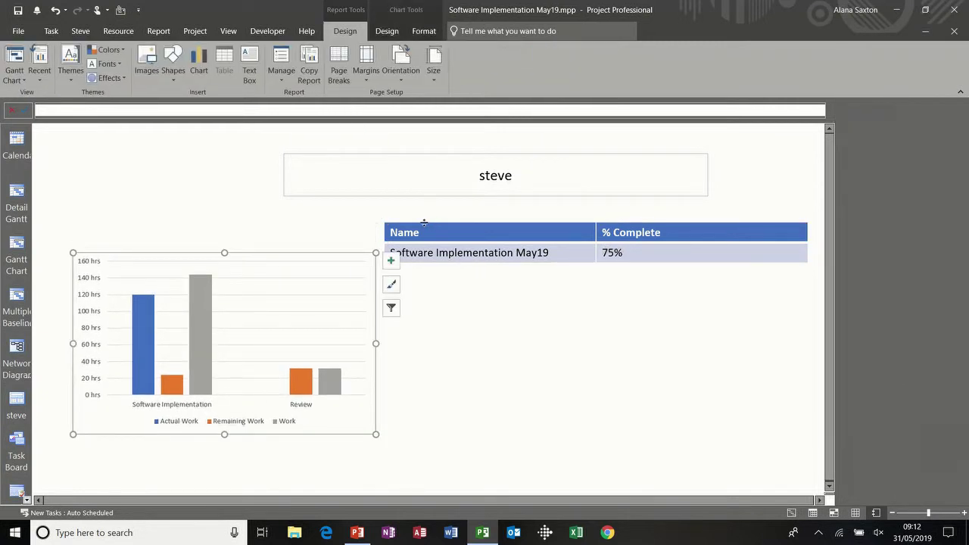
pyautogui.click(384, 226)
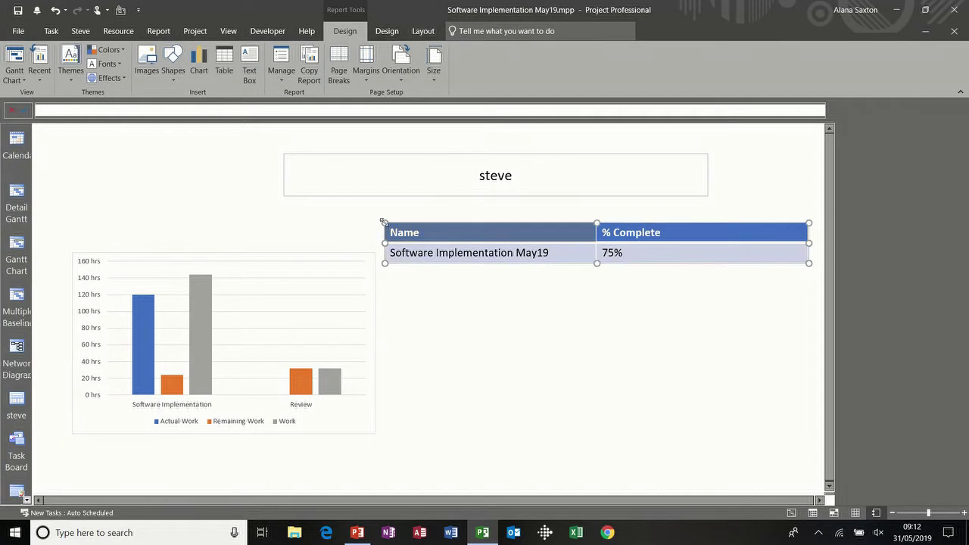
pyautogui.moveTo(401, 224); pyautogui.dragTo(93, 209)
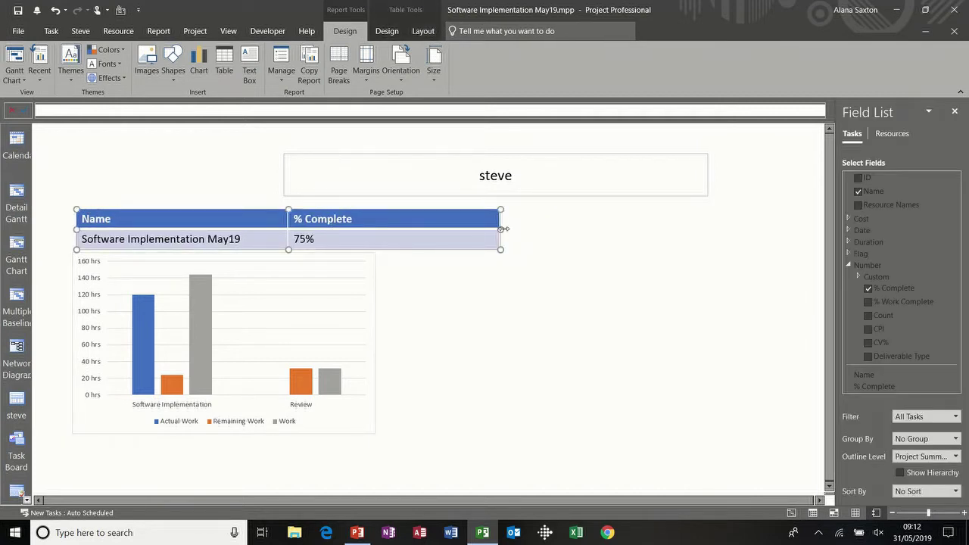
pyautogui.moveTo(501, 229); pyautogui.dragTo(368, 232)
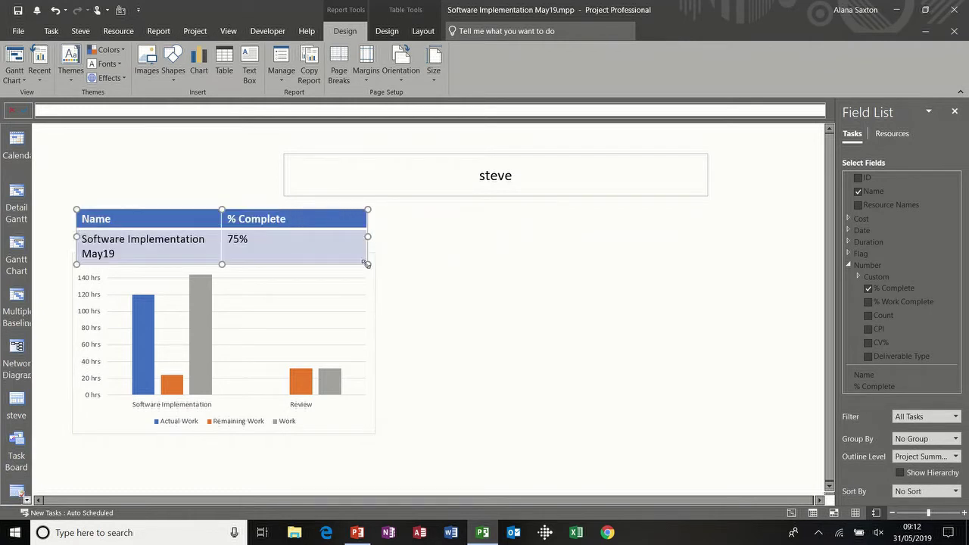
pyautogui.moveTo(372, 275); pyautogui.dragTo(378, 287)
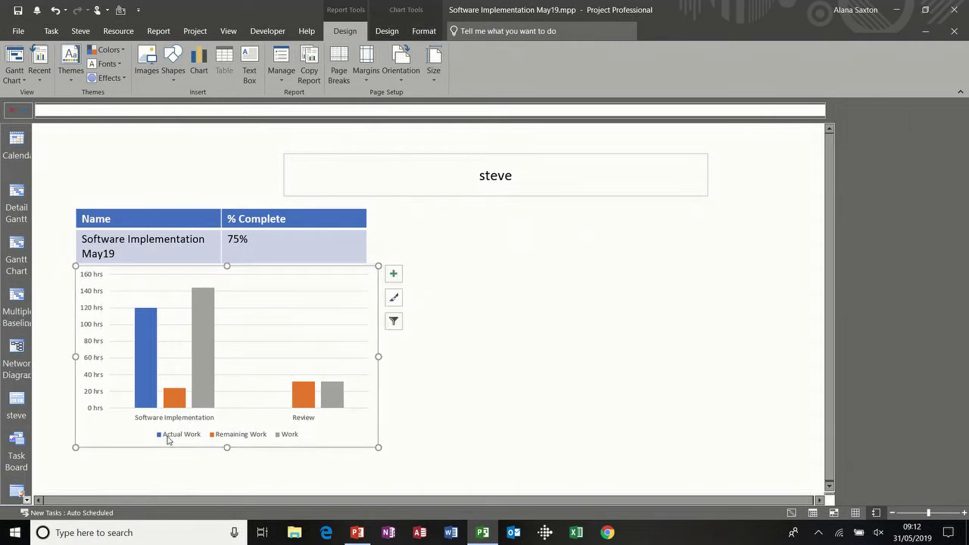
pyautogui.click(384, 249)
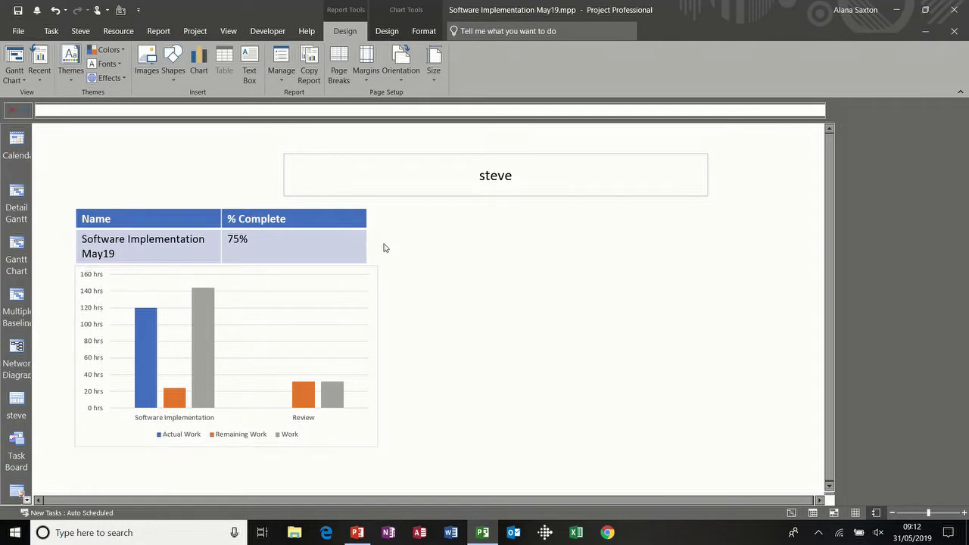
# Step: Insert a second Clustered Column chart and place it to the right of the first chart, level with it
pyautogui.click(200, 57)
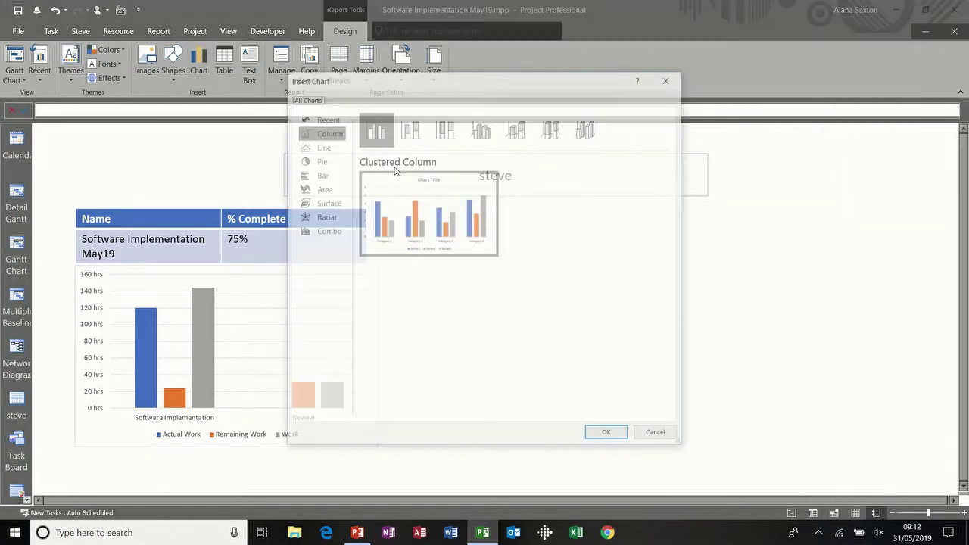
pyautogui.doubleClick(375, 130)
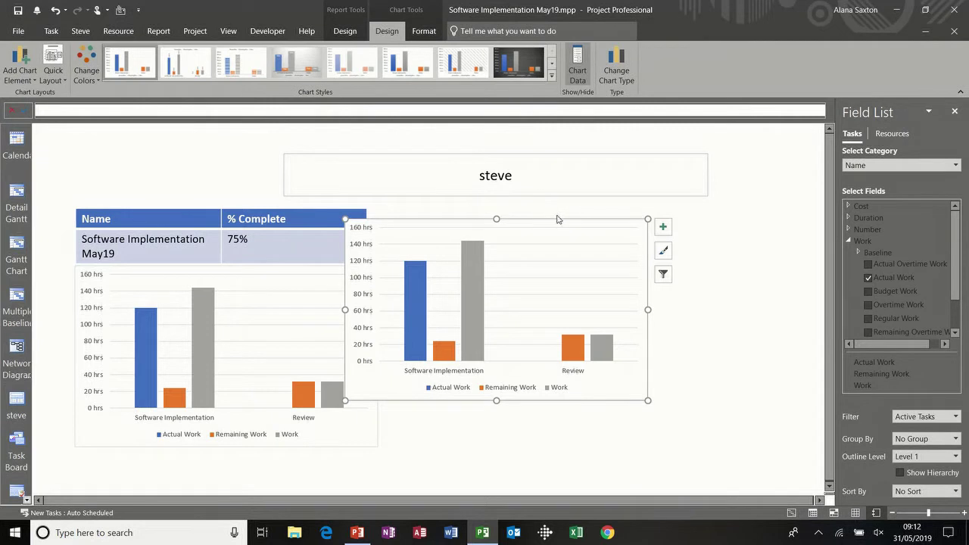
pyautogui.moveTo(557, 220); pyautogui.dragTo(594, 265)
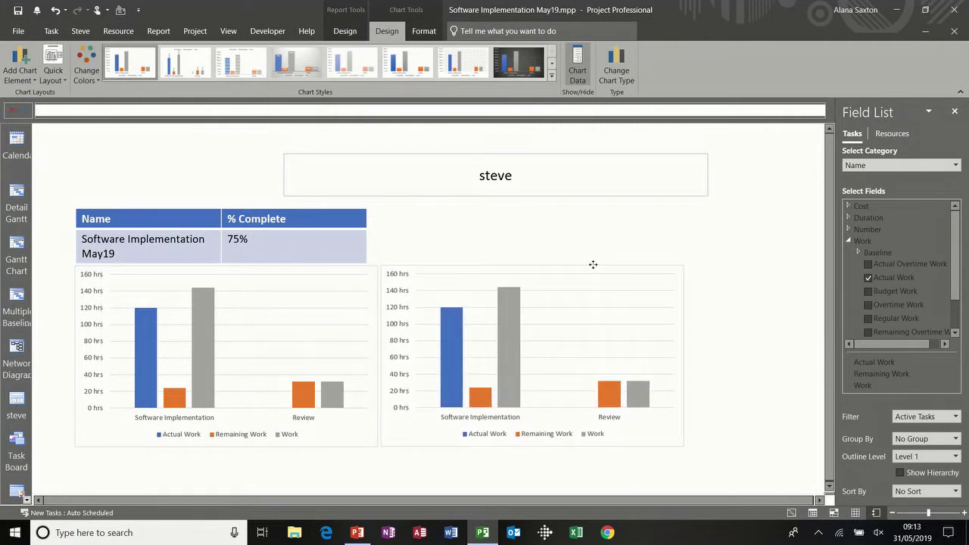
# Step: Switch the second chart to resource data and filter it to Resources - Work
pyautogui.click(893, 134)
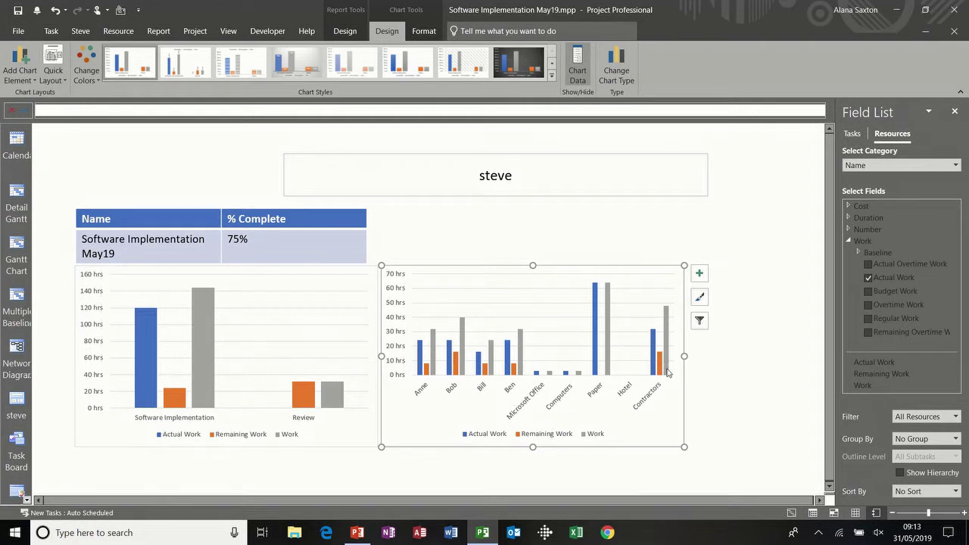
pyautogui.click(956, 417)
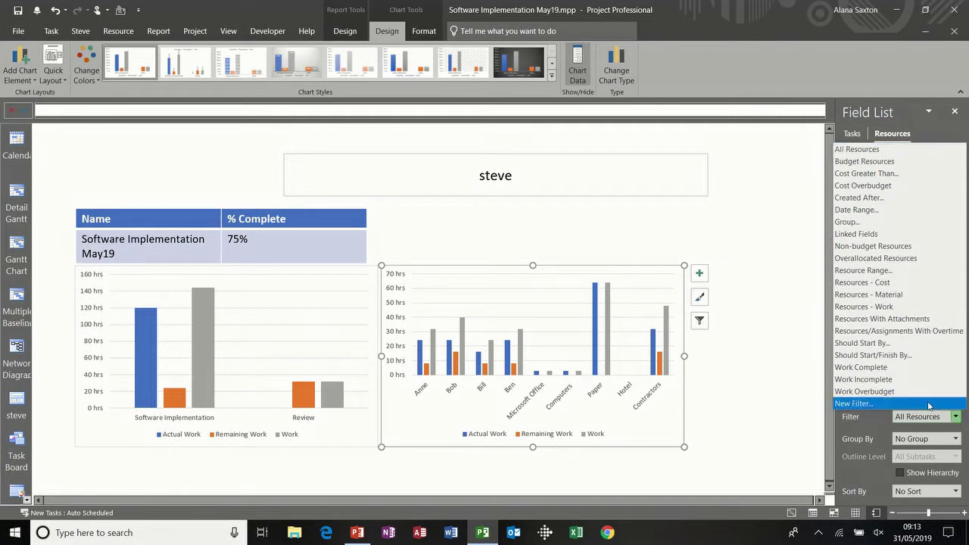
pyautogui.click(892, 308)
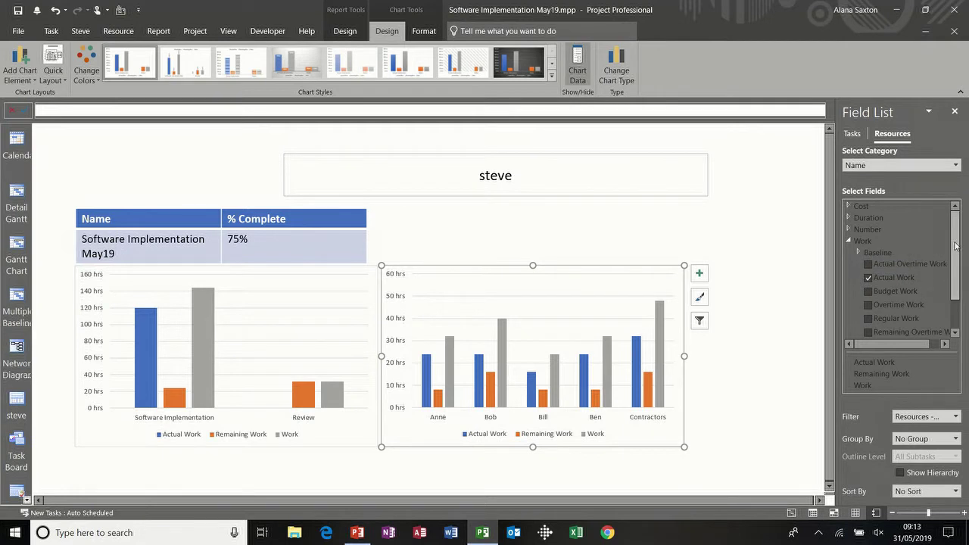
# Step: Try adding the Work Variance field to the resource chart and remove it again
pyautogui.moveTo(953, 246); pyautogui.dragTo(955, 283)
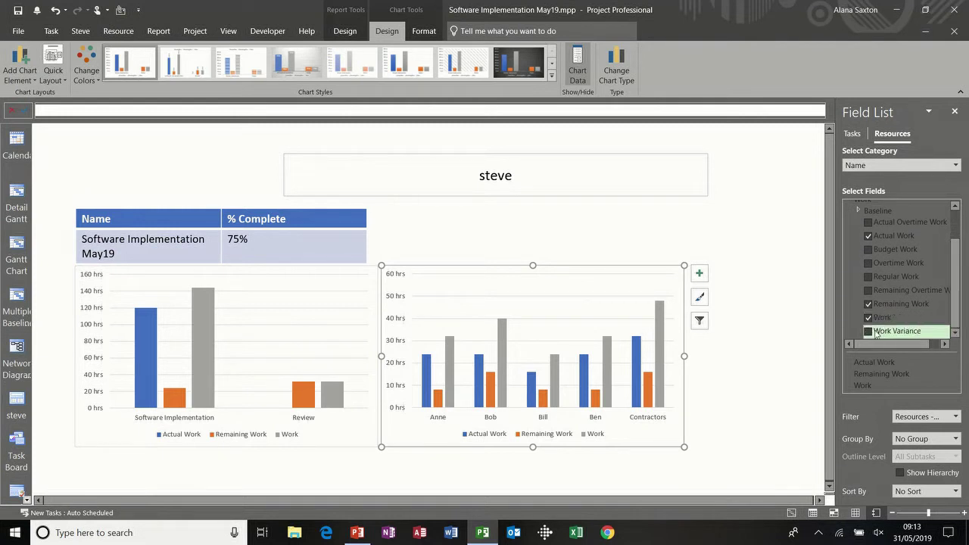
pyautogui.click(869, 331)
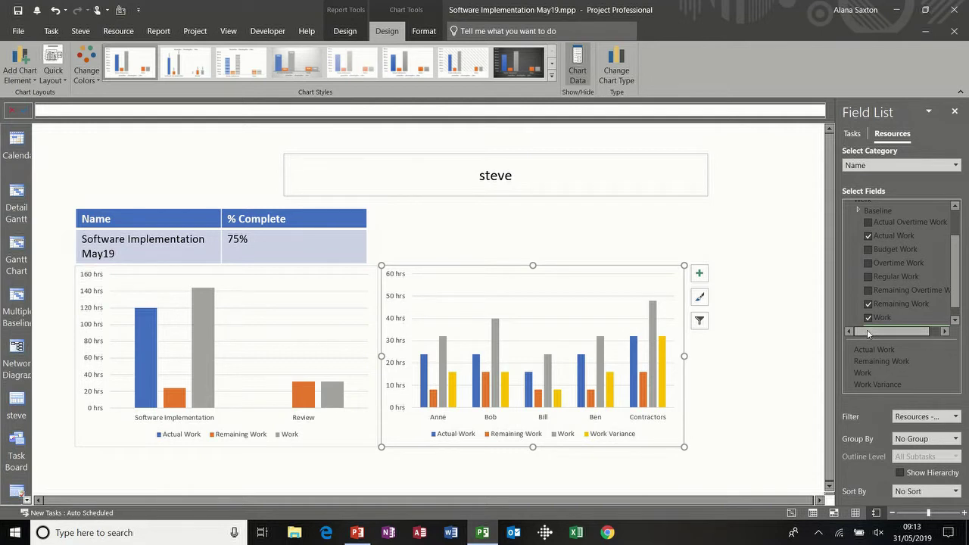
pyautogui.scroll(-1, 960, 297)
pyautogui.click(868, 319)
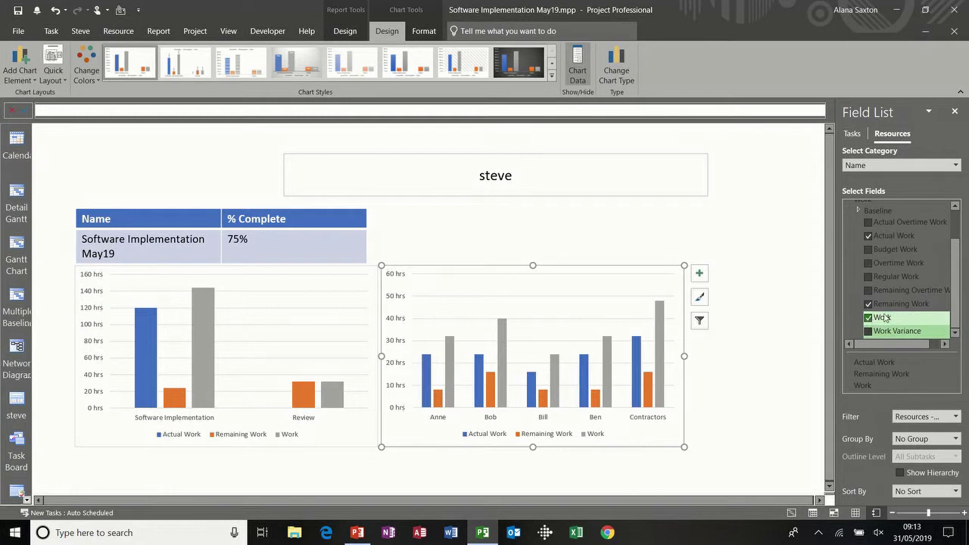
pyautogui.scroll(1, 954, 308)
pyautogui.scroll(3, 954, 295)
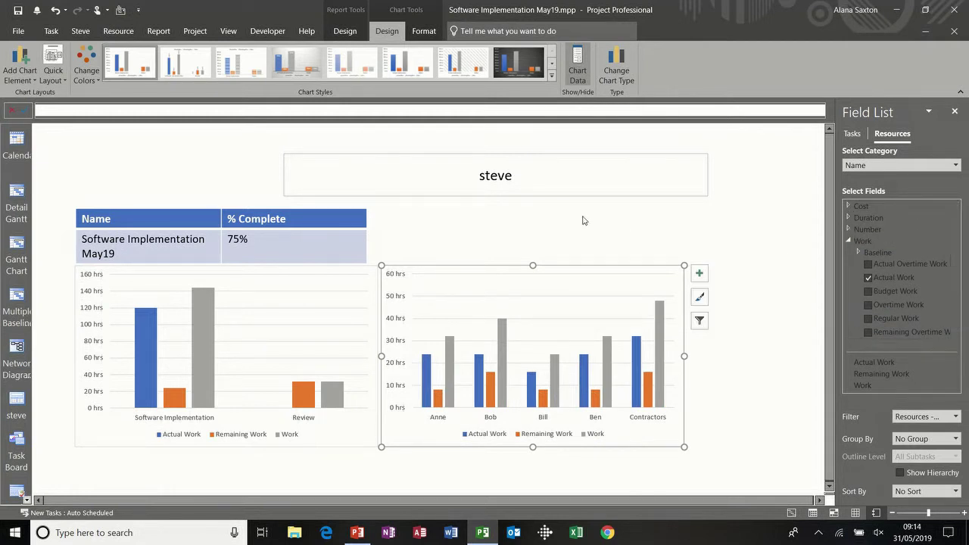
pyautogui.click(496, 215)
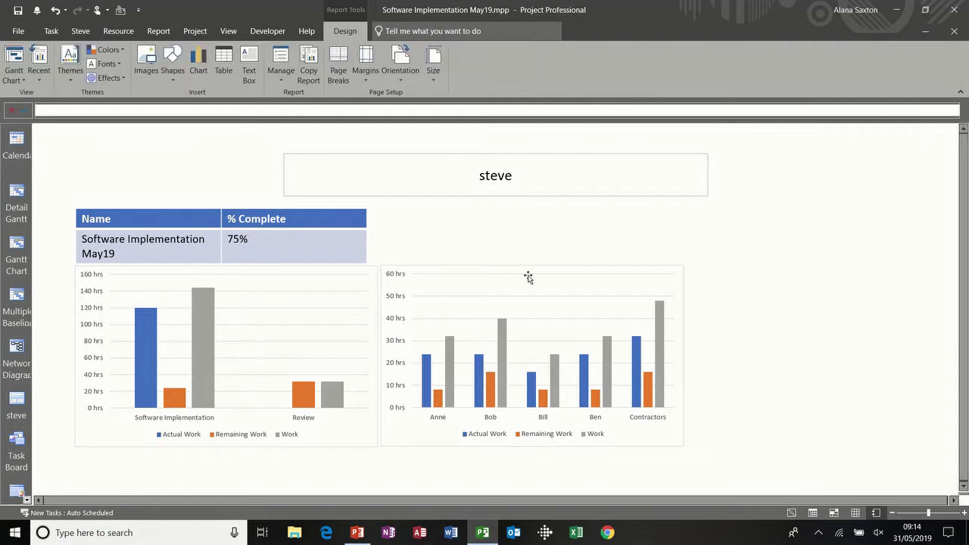
# Step: Apply the dark-background chart style to both the resource chart and the task chart
pyautogui.click(567, 286)
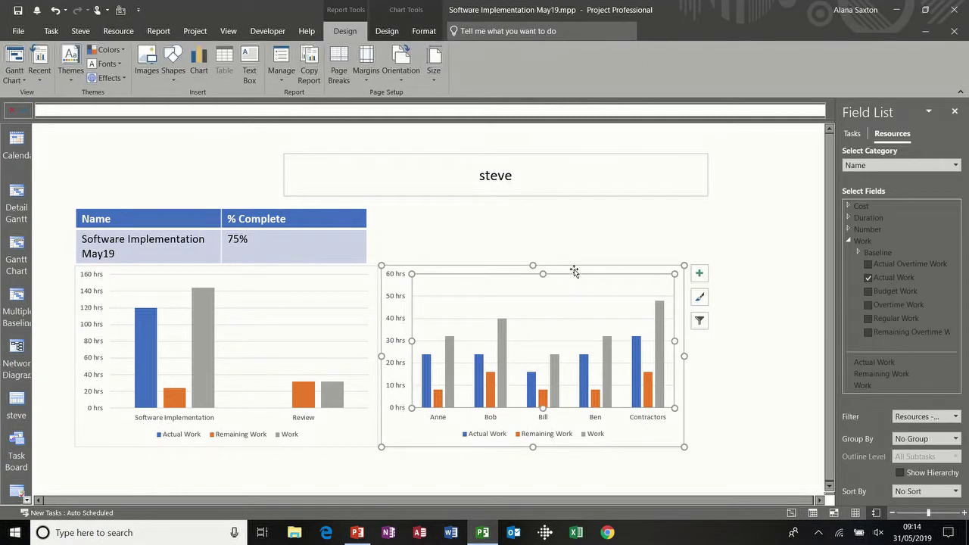
pyautogui.click(387, 31)
pyautogui.click(519, 62)
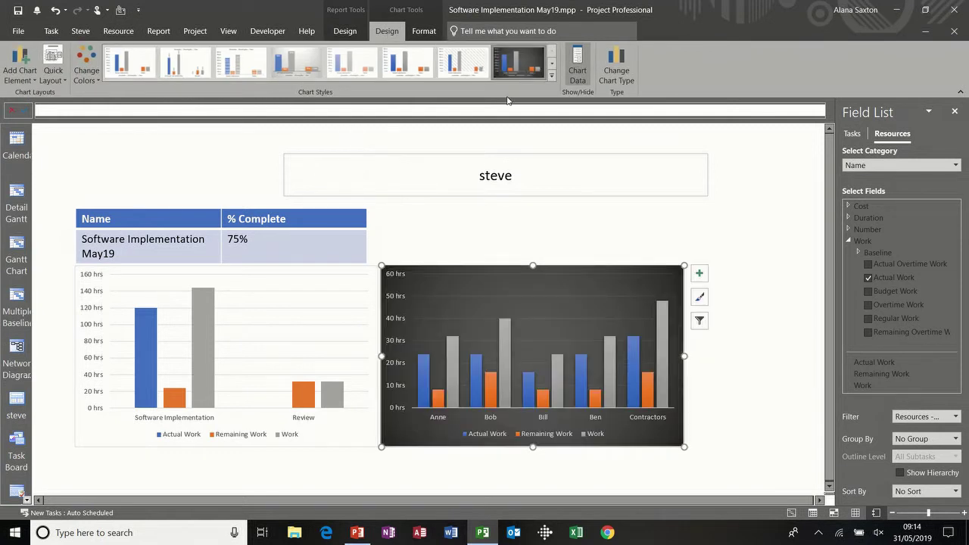
pyautogui.click(365, 275)
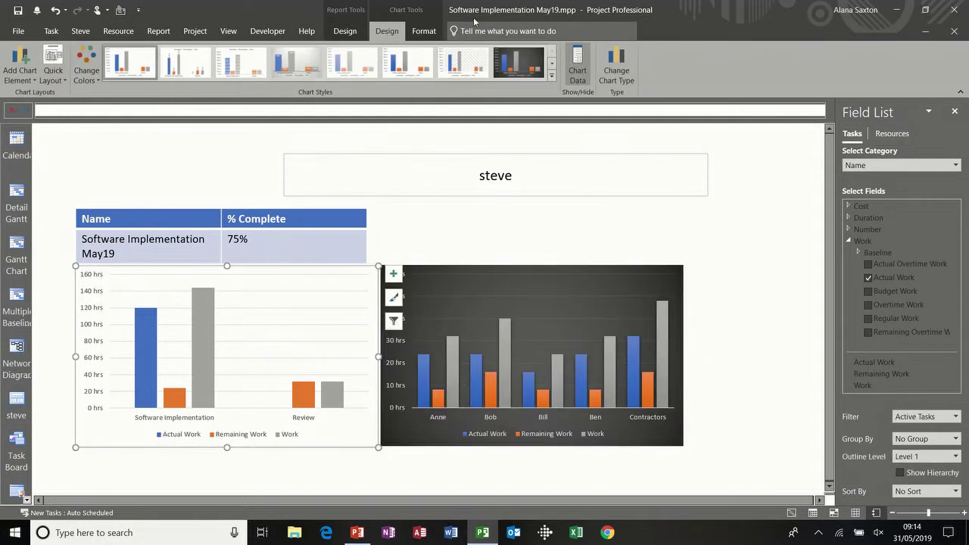
pyautogui.click(519, 62)
pyautogui.click(433, 233)
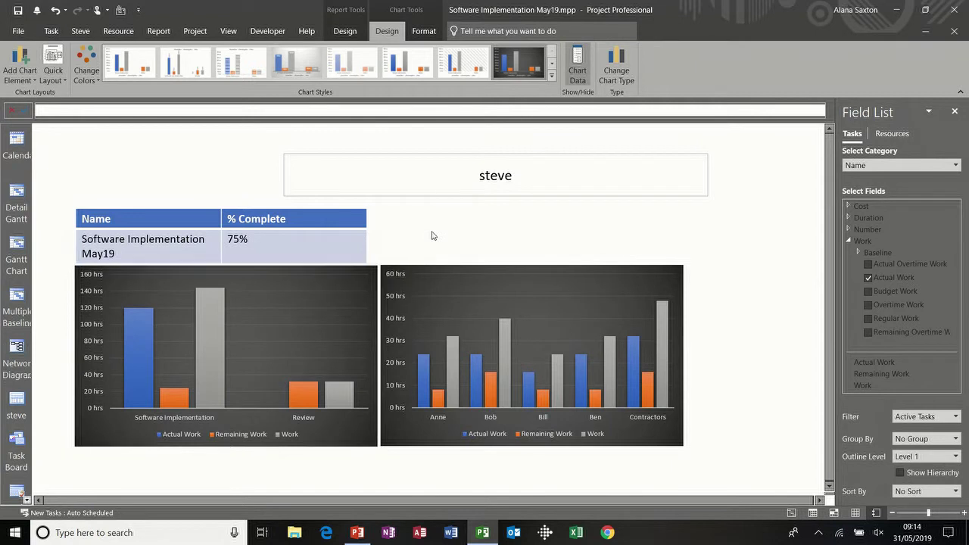
pyautogui.moveTo(962, 242); pyautogui.dragTo(962, 315)
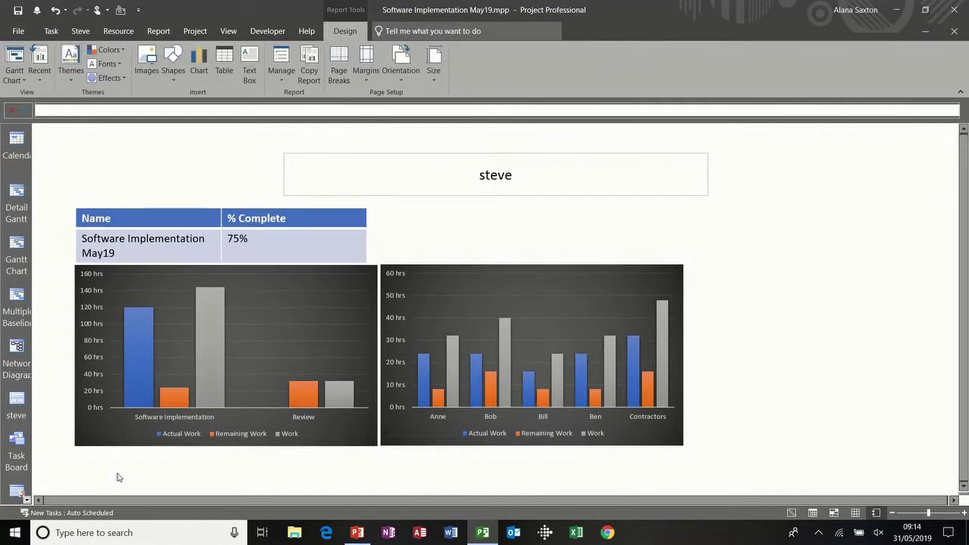
# Step: Try the All Subtasks outline level on the task work chart and return it to Level 1
pyautogui.click(319, 272)
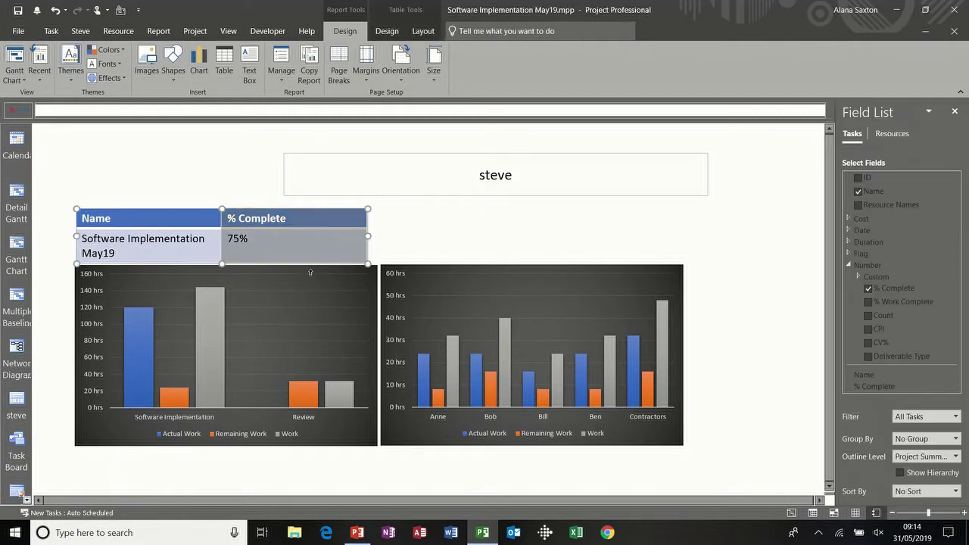
pyautogui.click(308, 280)
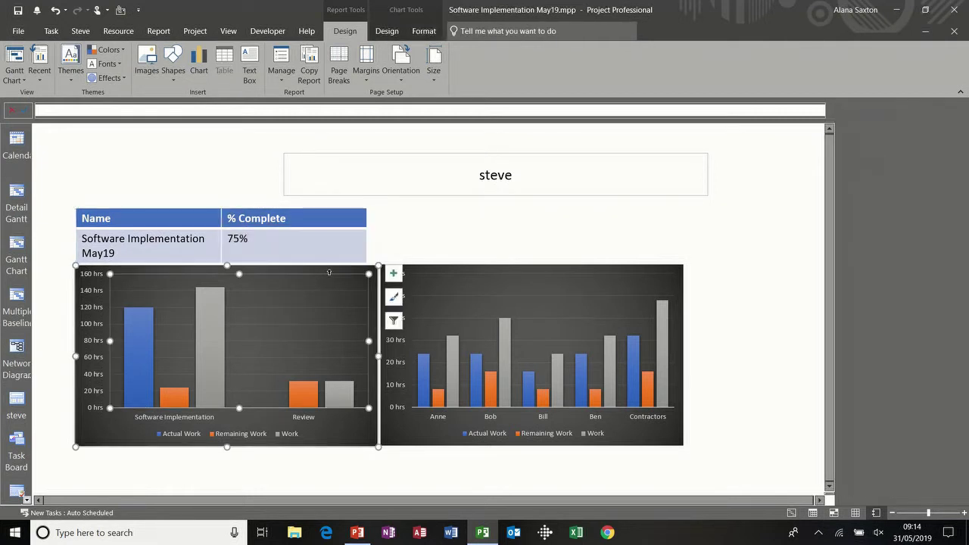
pyautogui.click(330, 267)
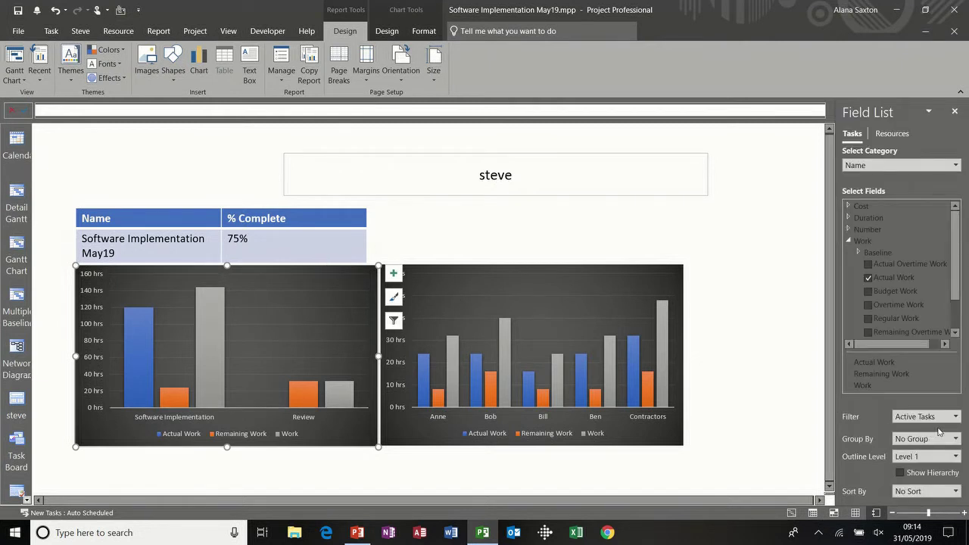
pyautogui.click(957, 457)
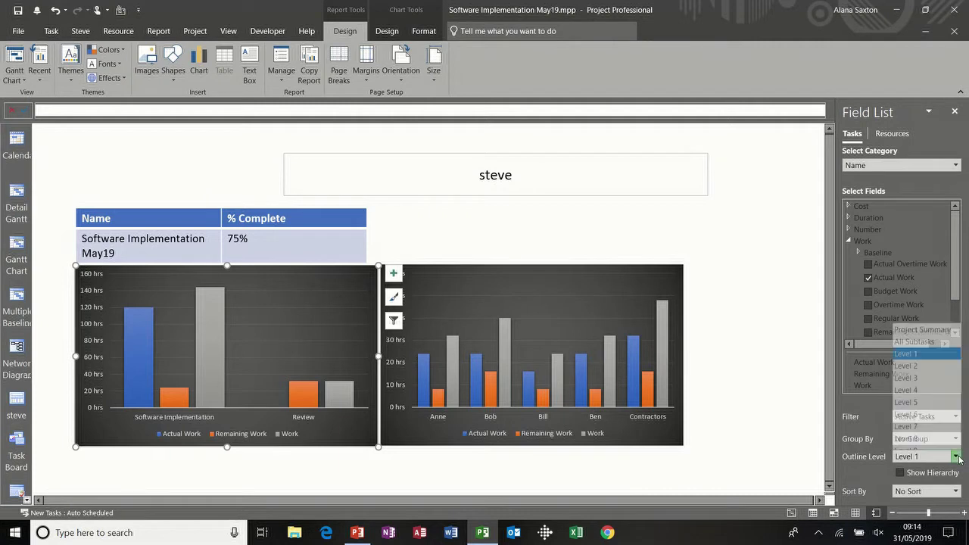
pyautogui.click(921, 335)
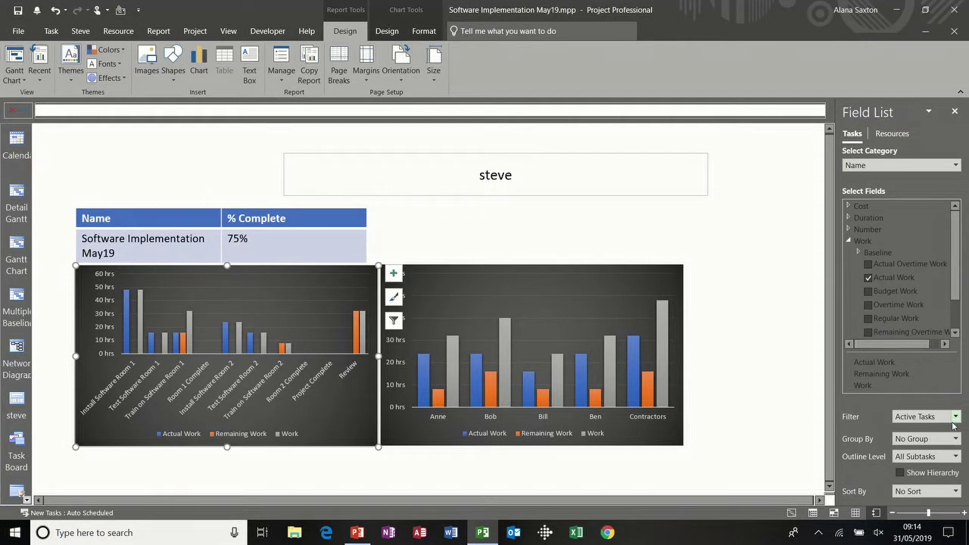
pyautogui.click(955, 457)
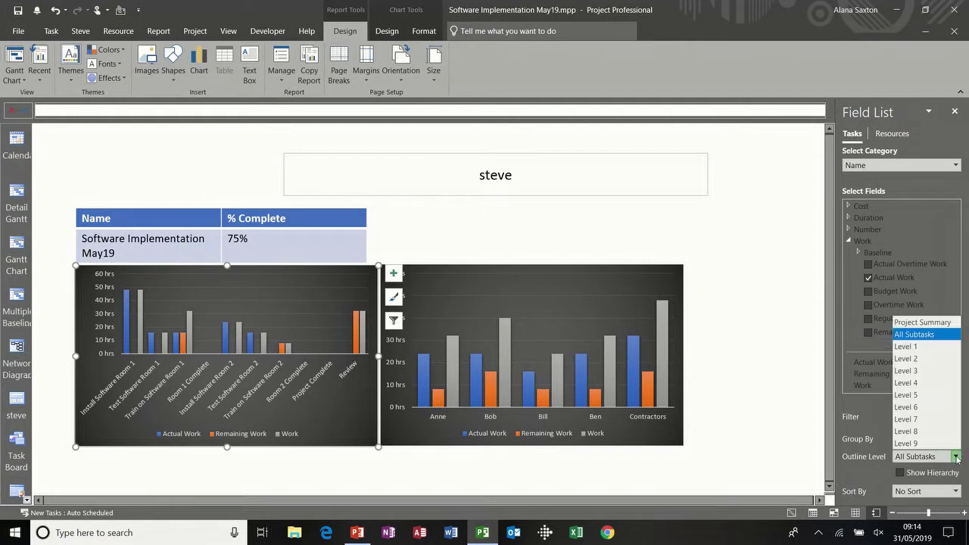
pyautogui.click(908, 347)
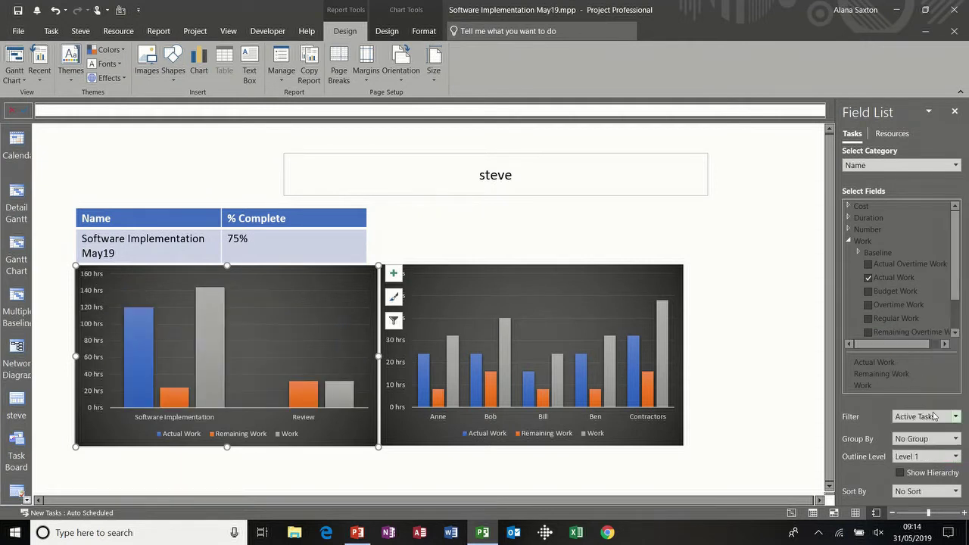
# Step: Set the task work chart's filter to All Tasks
pyautogui.click(958, 418)
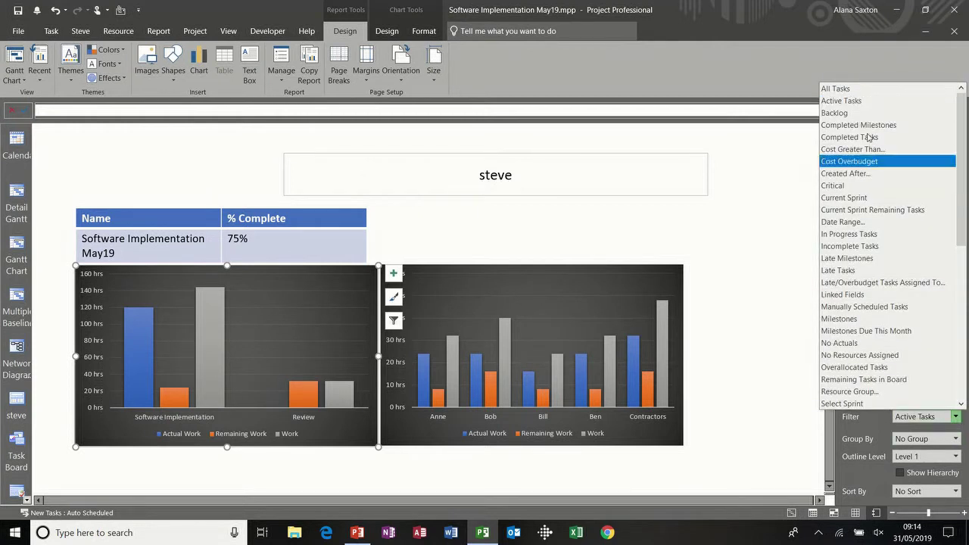
pyautogui.click(846, 91)
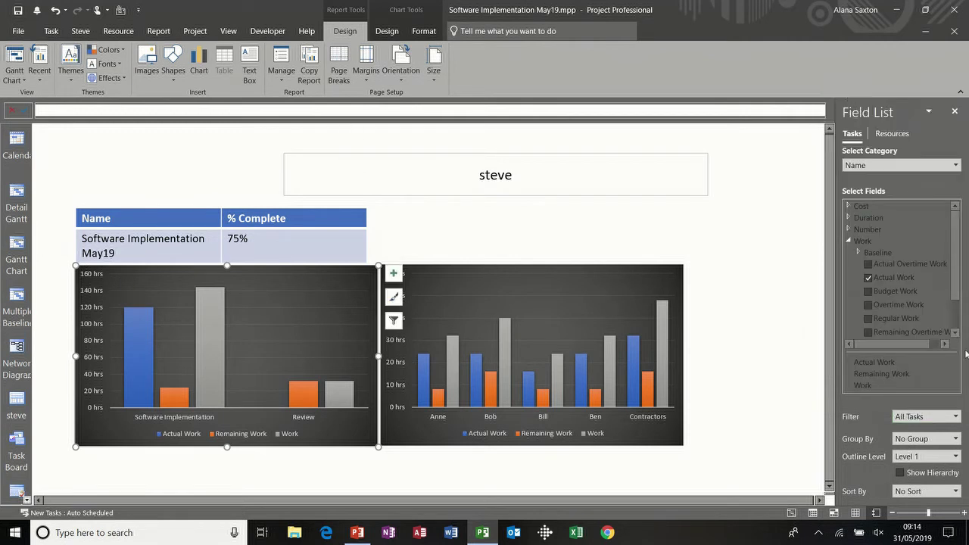
# Step: Try grouping the task work chart by Critical and return it to No Group
pyautogui.click(958, 440)
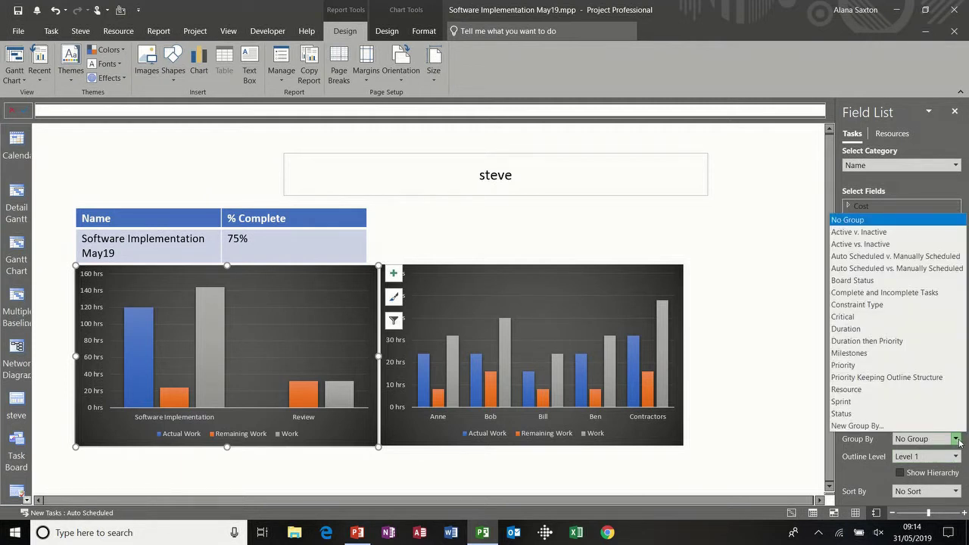
pyautogui.click(889, 317)
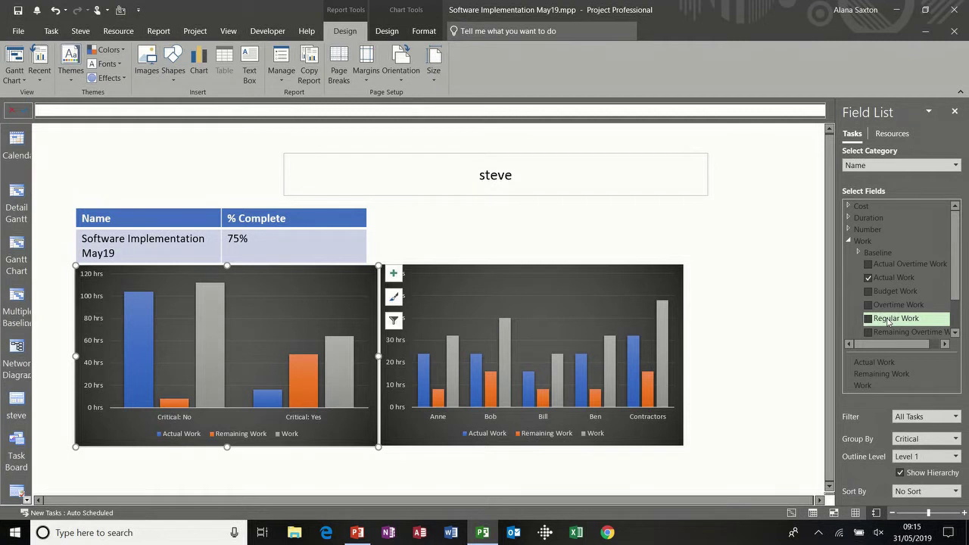
pyautogui.click(956, 439)
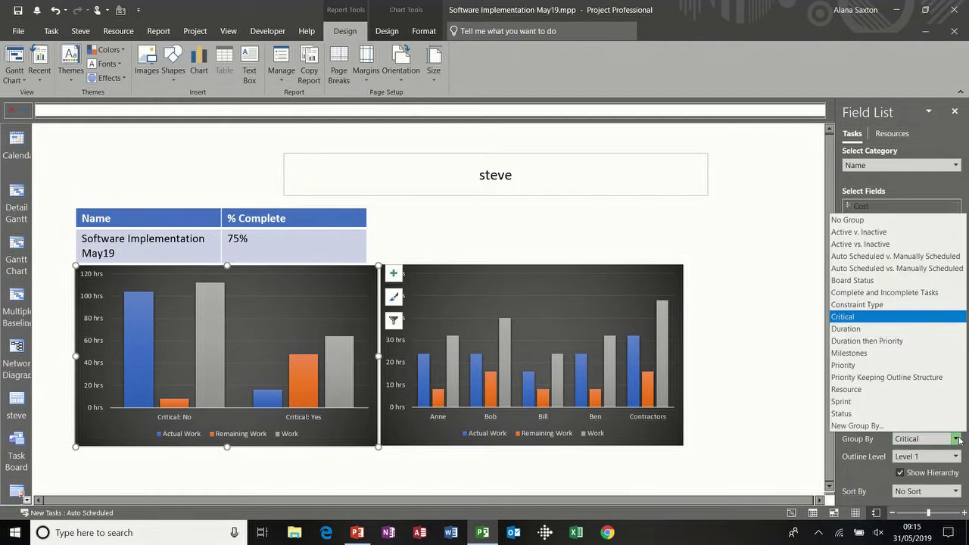
pyautogui.click(867, 221)
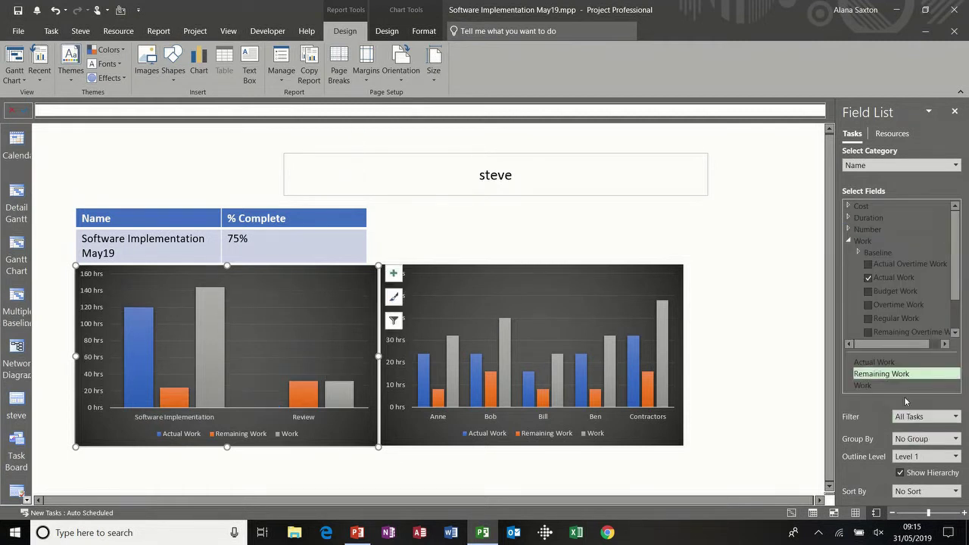
pyautogui.click(957, 491)
pyautogui.click(958, 492)
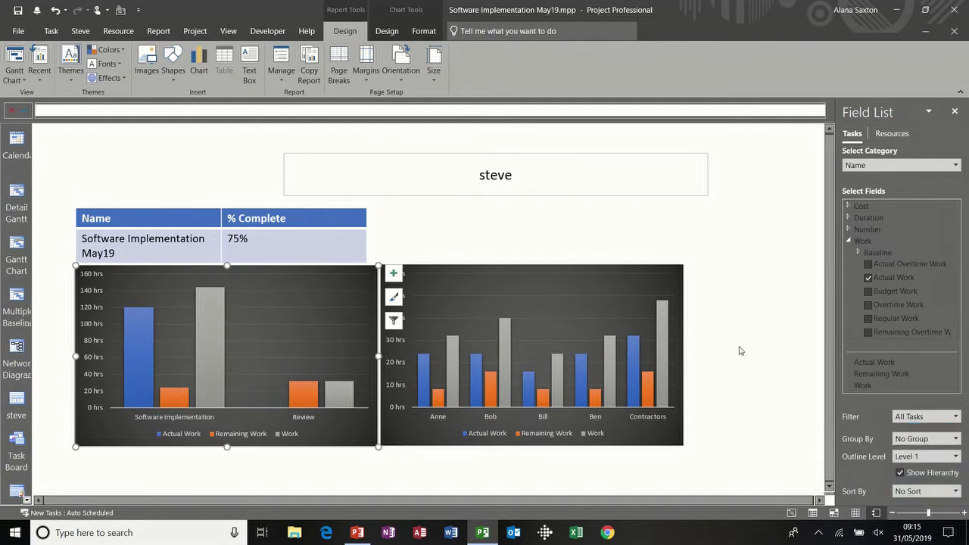
# Step: Insert a second task table and place it directly below the two charts, aligned with their left edge
pyautogui.click(183, 464)
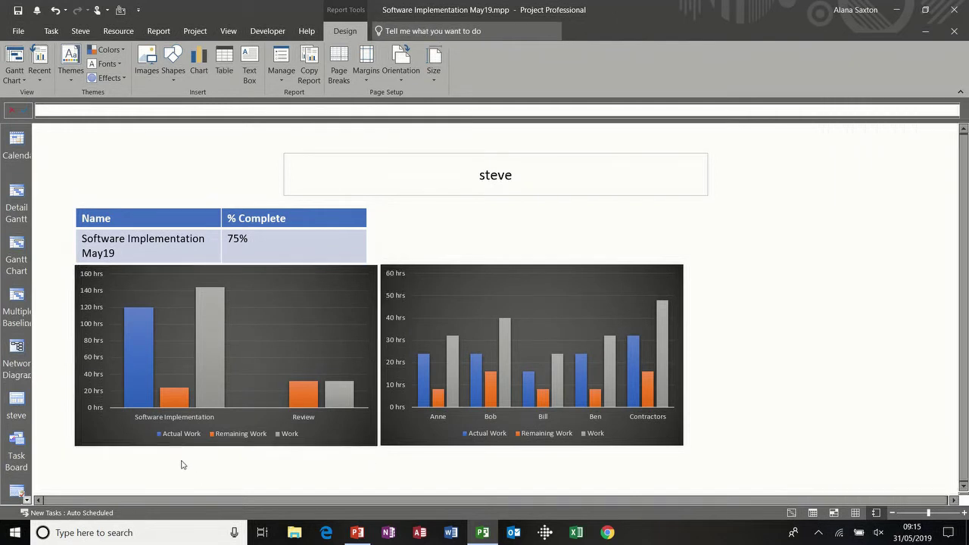
pyautogui.click(222, 61)
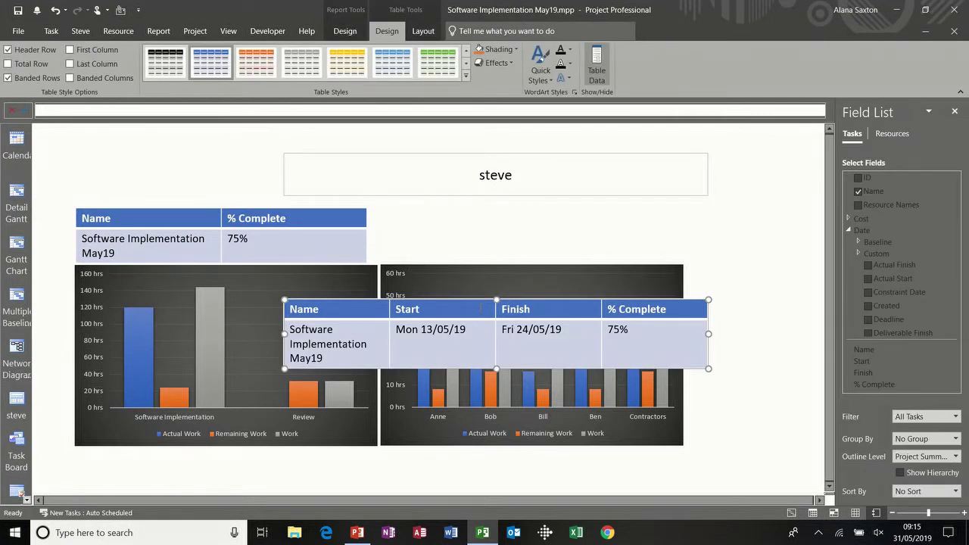
pyautogui.moveTo(478, 301); pyautogui.dragTo(271, 452)
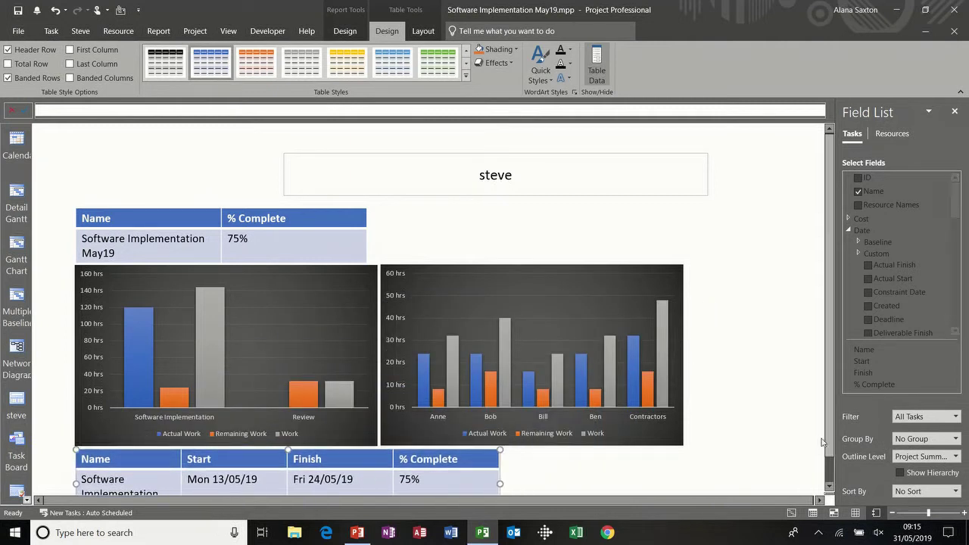
pyautogui.moveTo(829, 447); pyautogui.dragTo(829, 475)
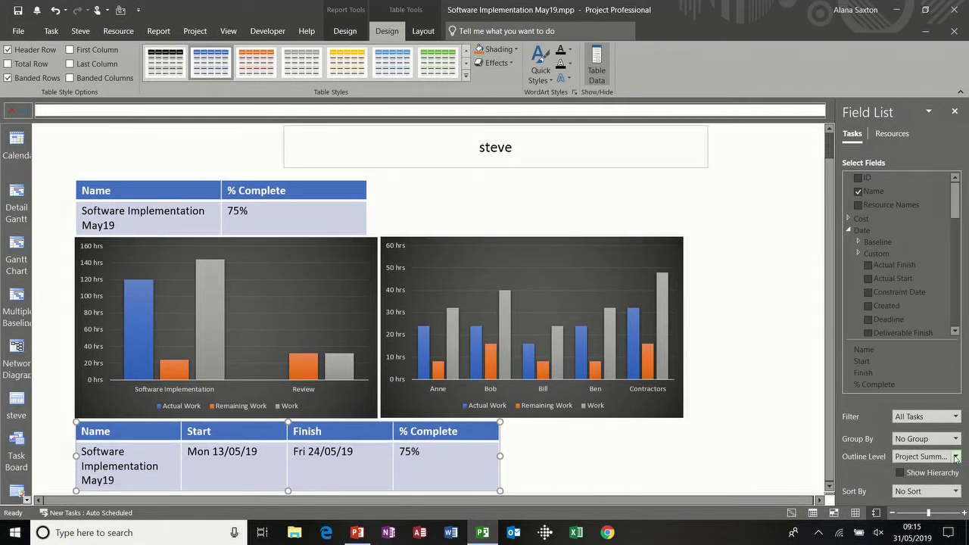
# Step: Set the new table's outline level to All Subtasks and look through its rows
pyautogui.click(957, 459)
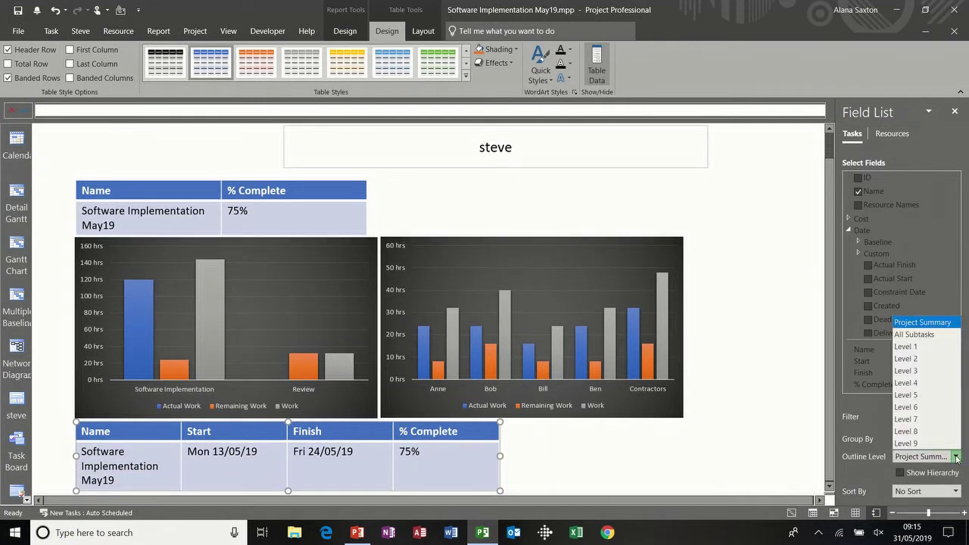
pyautogui.click(930, 334)
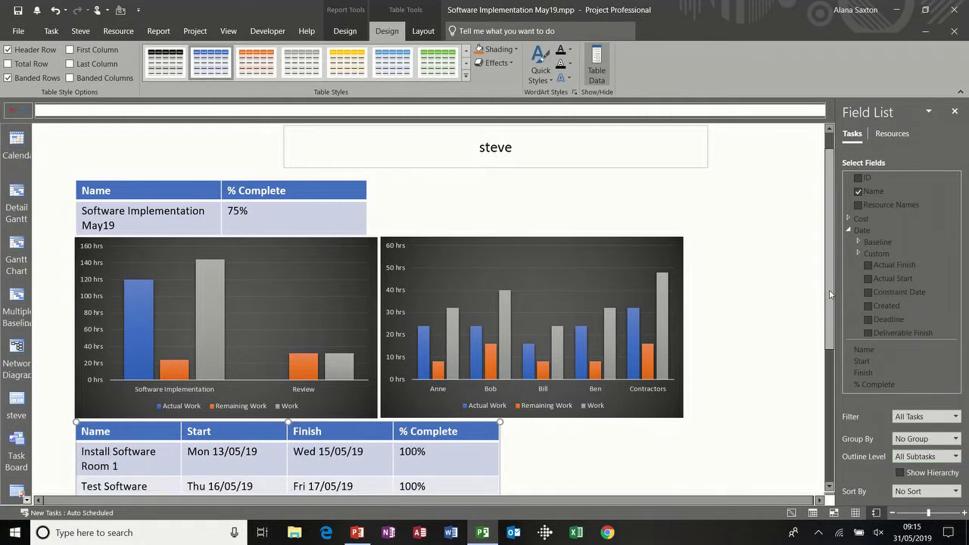
pyautogui.moveTo(832, 296); pyautogui.dragTo(840, 428)
pyautogui.moveTo(846, 471); pyautogui.dragTo(837, 286)
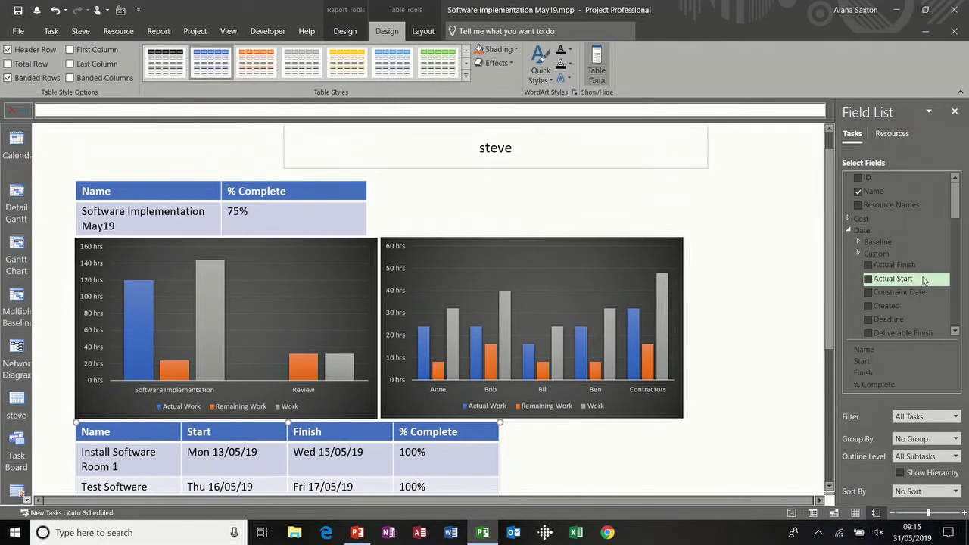
# Step: Add the Resource Names field to the lower table and widen the table to match the combined width of the charts
pyautogui.click(859, 206)
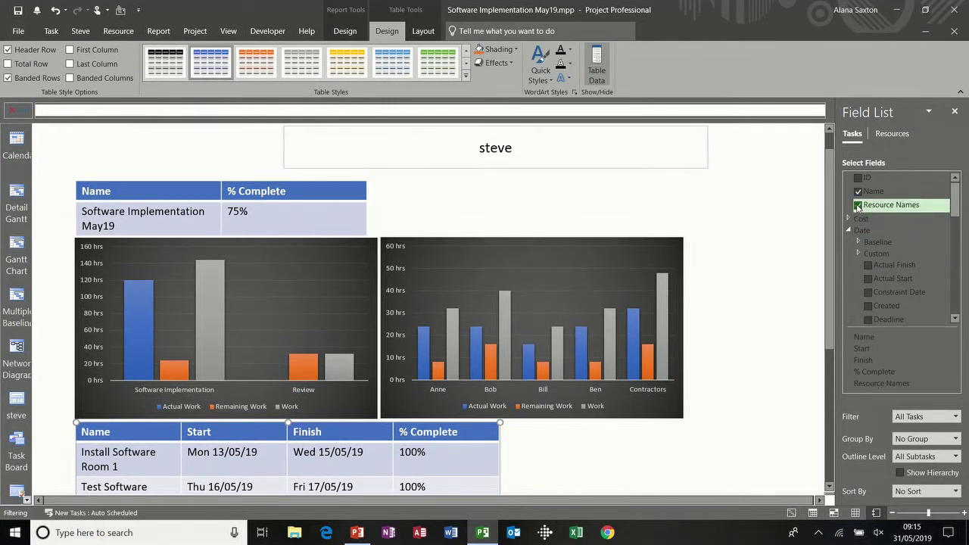
pyautogui.moveTo(831, 220); pyautogui.dragTo(844, 330)
pyautogui.moveTo(500, 416); pyautogui.dragTo(682, 402)
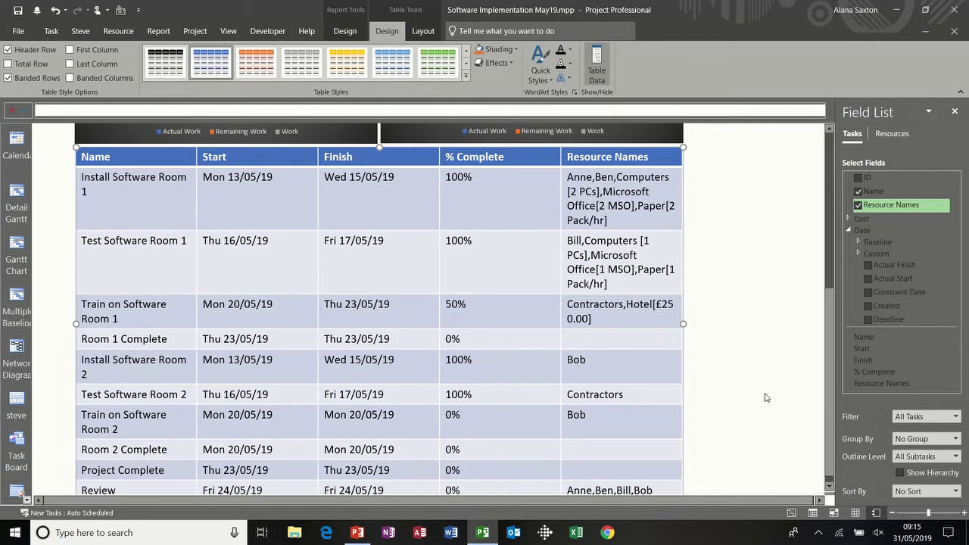
pyautogui.moveTo(829, 385); pyautogui.dragTo(824, 209)
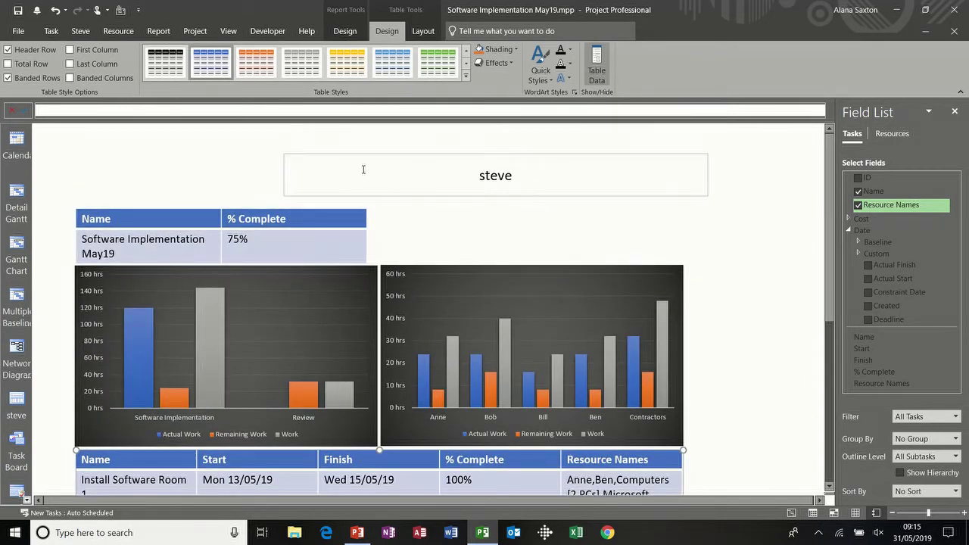
# Step: Switch to the Gantt Chart view and reopen the finished report from the custom reports
pyautogui.click(345, 32)
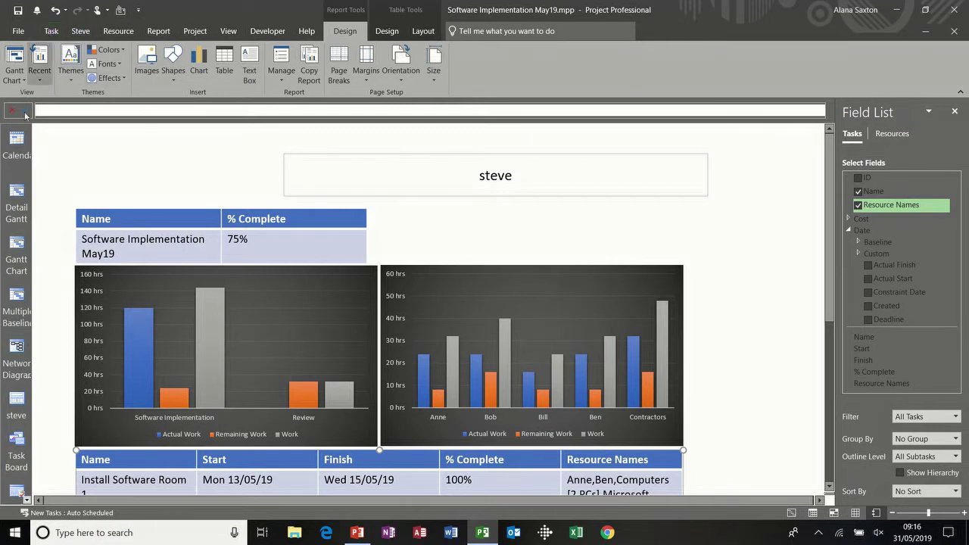
pyautogui.click(17, 242)
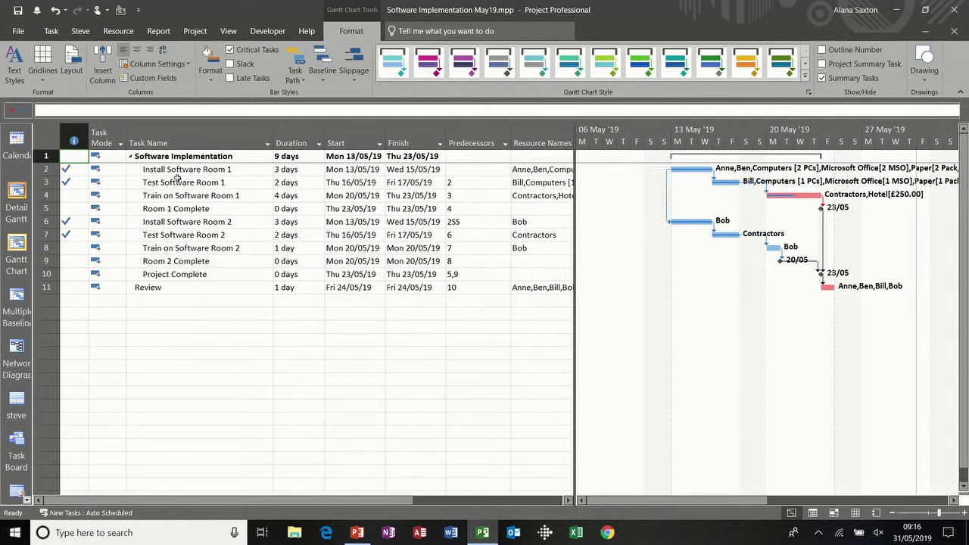
pyautogui.click(166, 31)
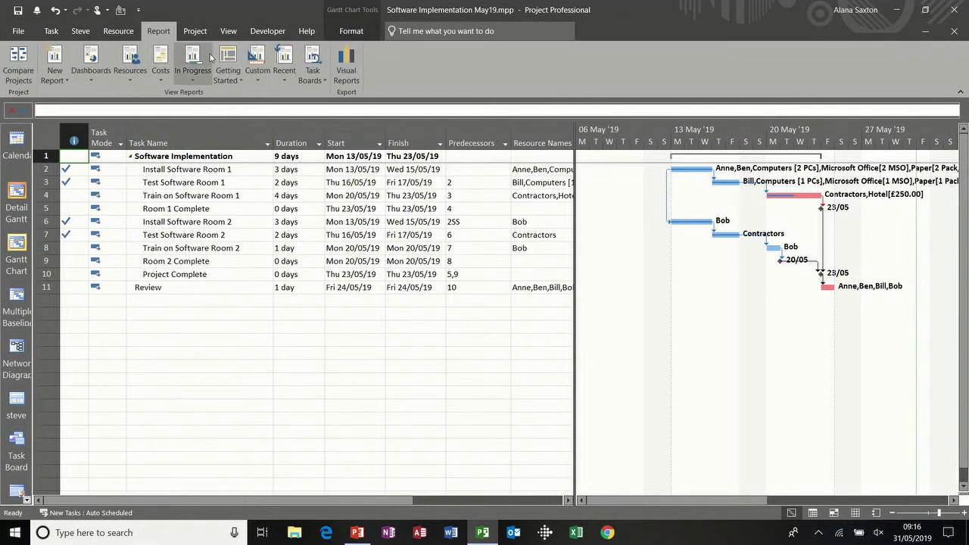
pyautogui.click(257, 71)
pyautogui.click(272, 94)
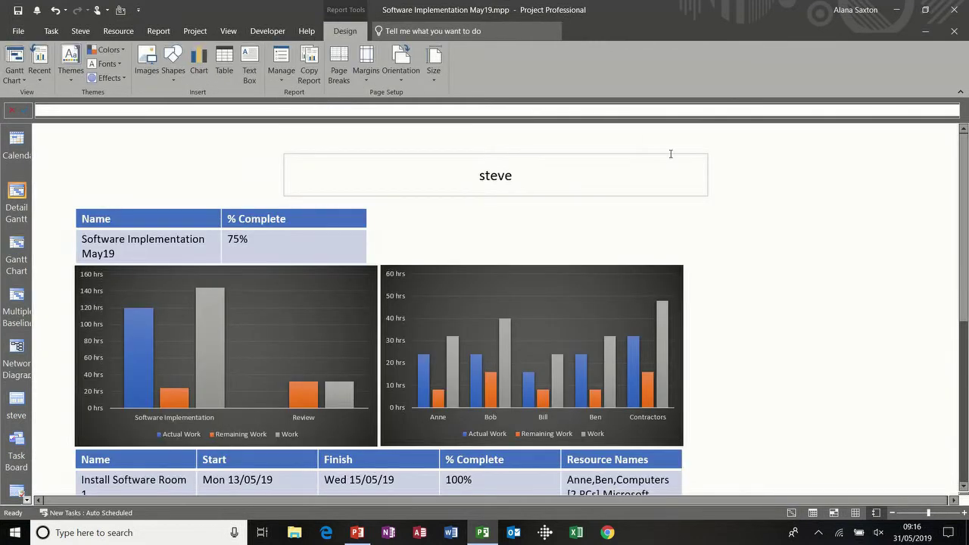
pyautogui.moveTo(964, 191)
pyautogui.mouseDown()
pyautogui.moveTo(968, 357)
pyautogui.moveTo(965, 189)
pyautogui.mouseUp()
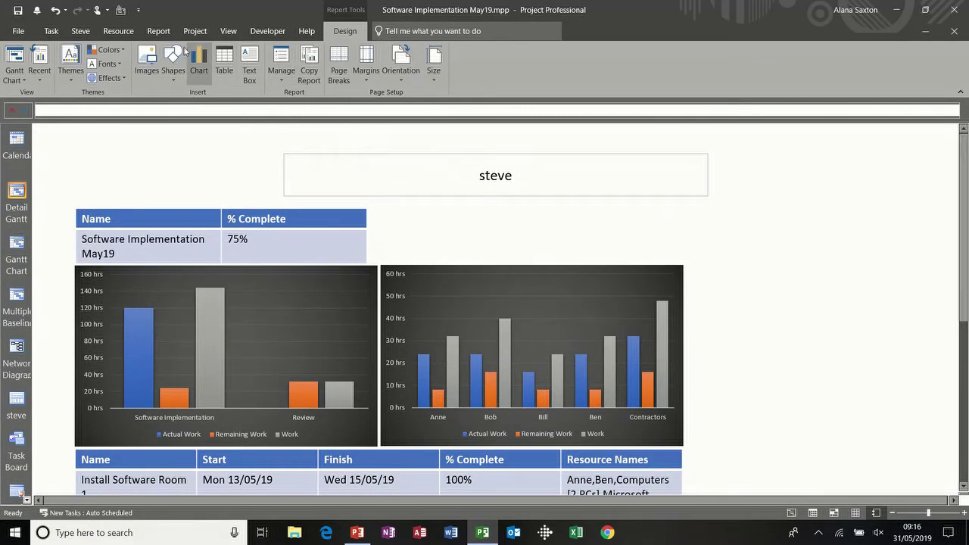
# Step: Open the same custom report from the recently used reports
pyautogui.click(160, 32)
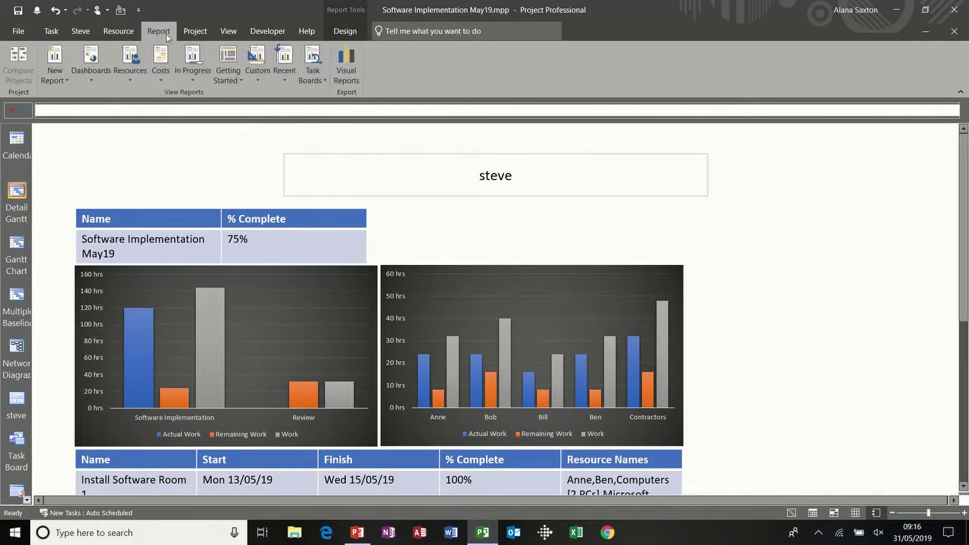
pyautogui.click(286, 79)
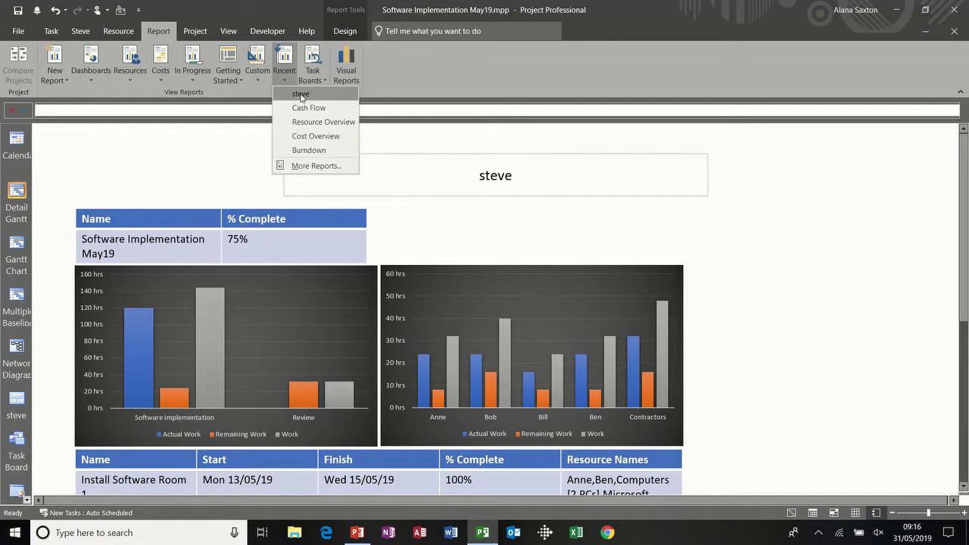
pyautogui.click(301, 95)
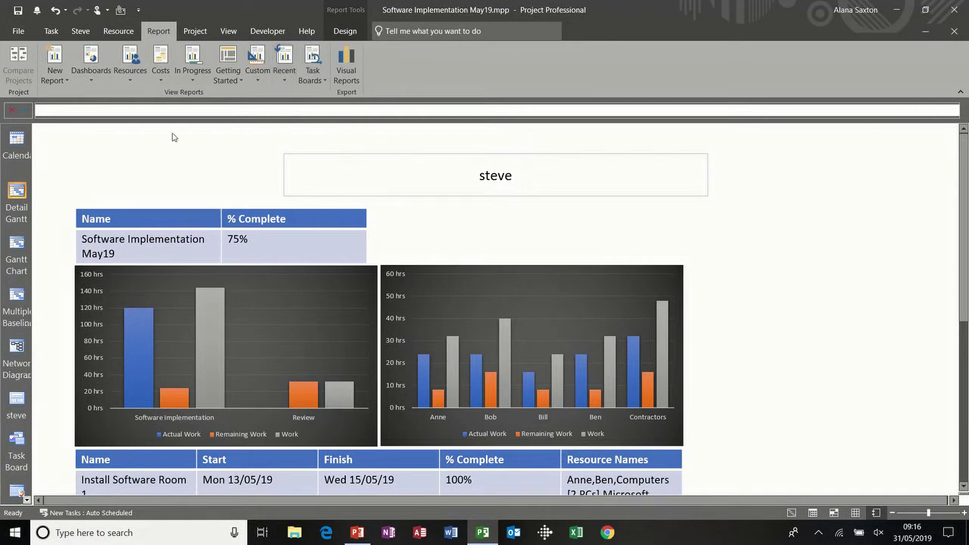
# Step: Return to the Gantt Chart view and look through the remaining available views
pyautogui.click(16, 246)
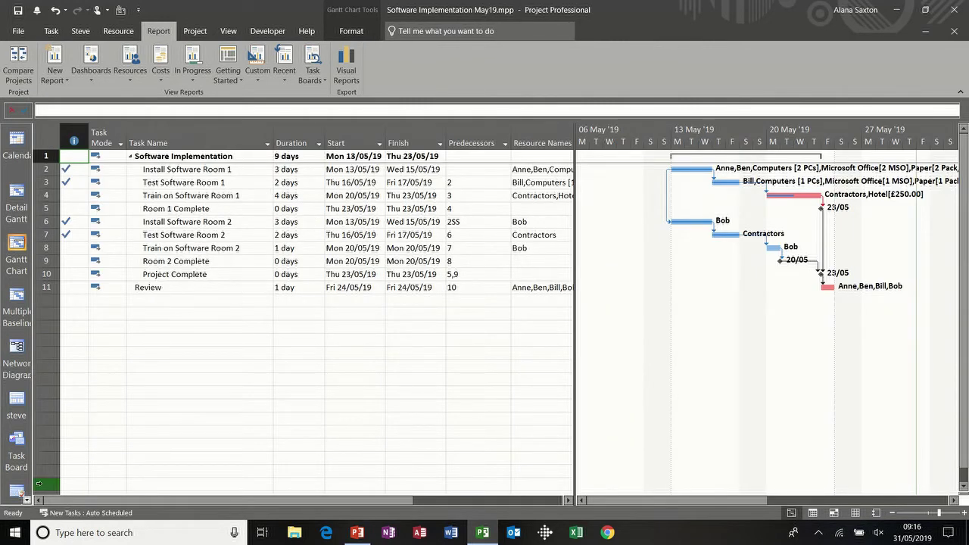
pyautogui.click(27, 500)
pyautogui.click(26, 500)
pyautogui.click(27, 500)
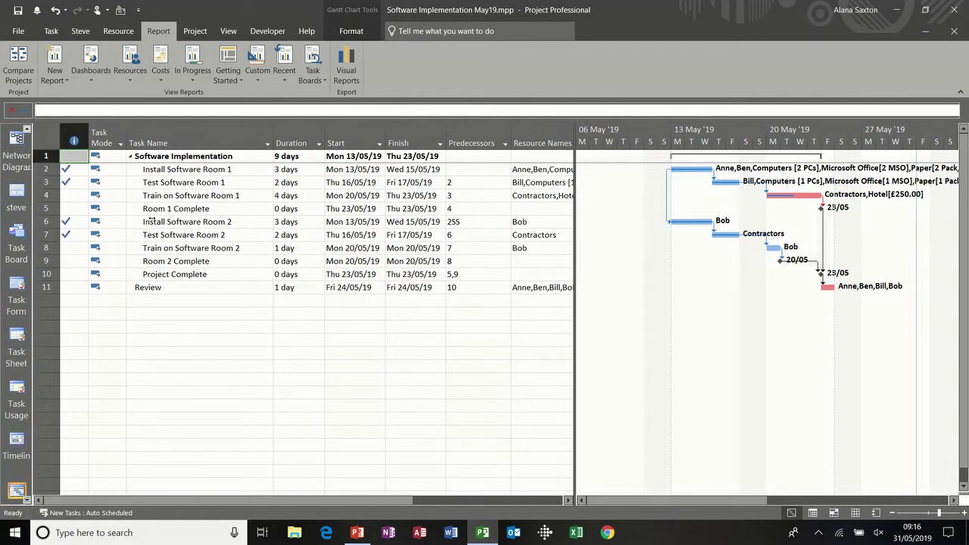
pyautogui.click(265, 260)
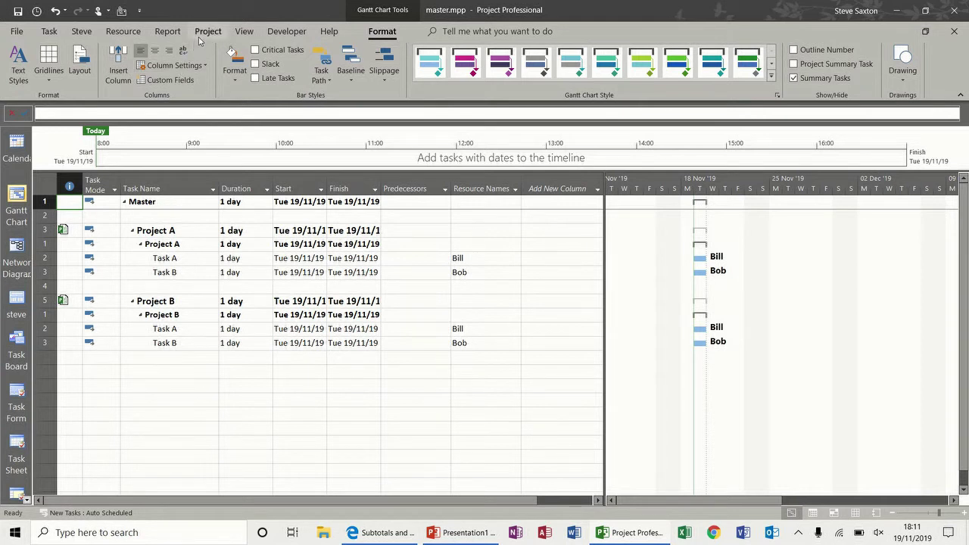
# Step: Open the custom report Resource across Projects in the master project and examine its charts and table
pyautogui.click(168, 31)
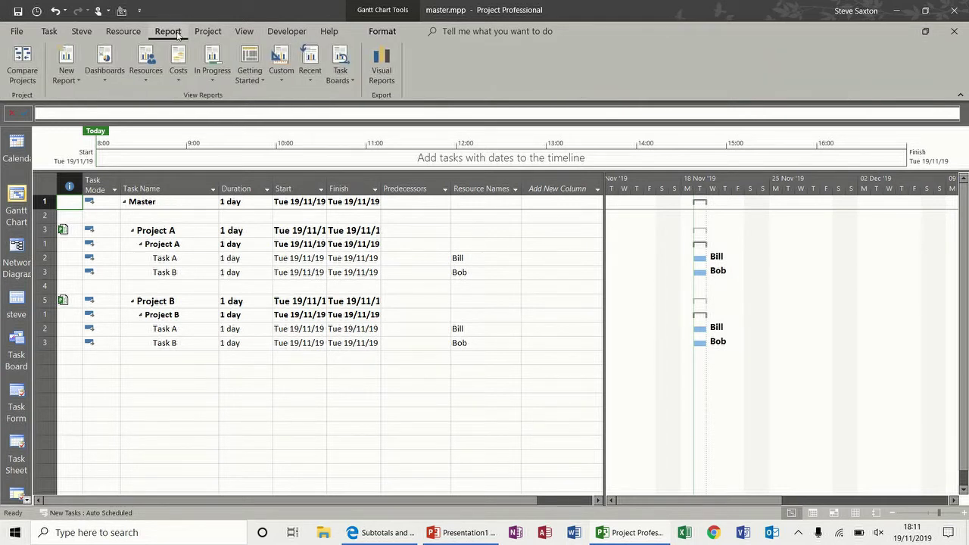
pyautogui.click(278, 79)
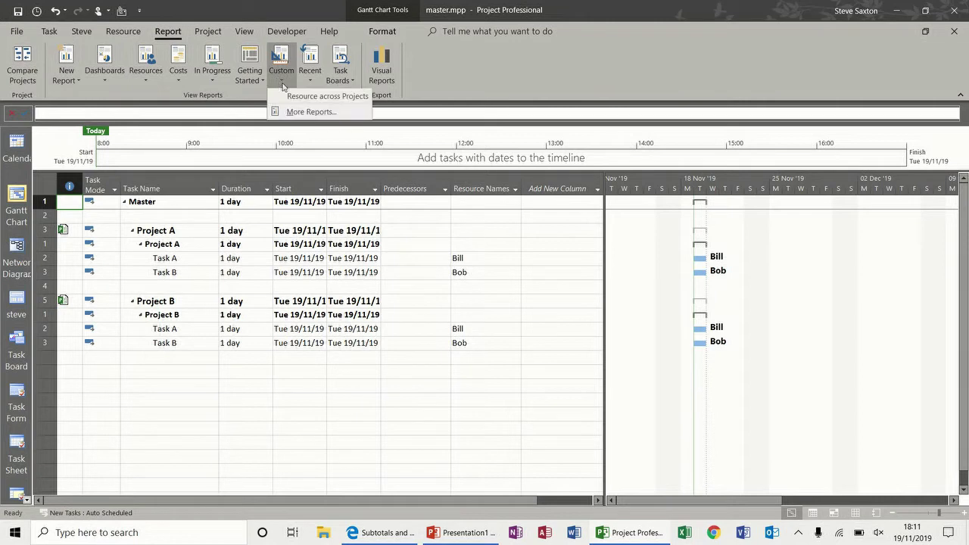
pyautogui.click(293, 96)
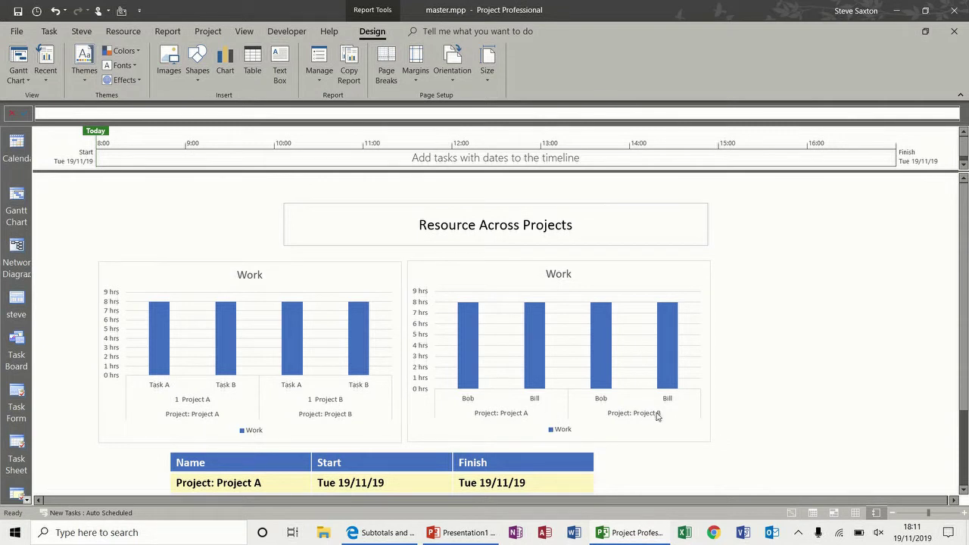
pyautogui.scroll(-3, 967, 310)
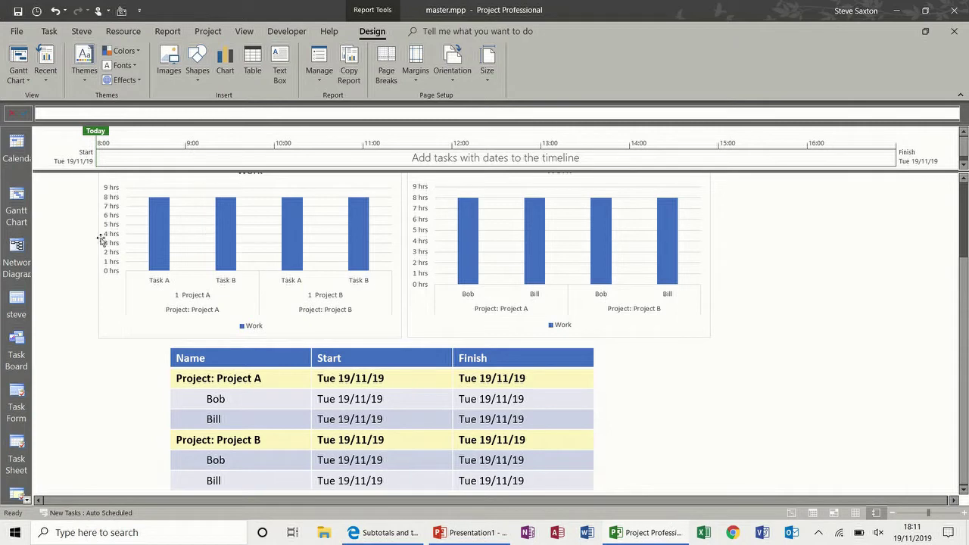
# Step: Return to the Gantt Chart view and delete the Project A and Project B subprojects from the master project
pyautogui.click(16, 194)
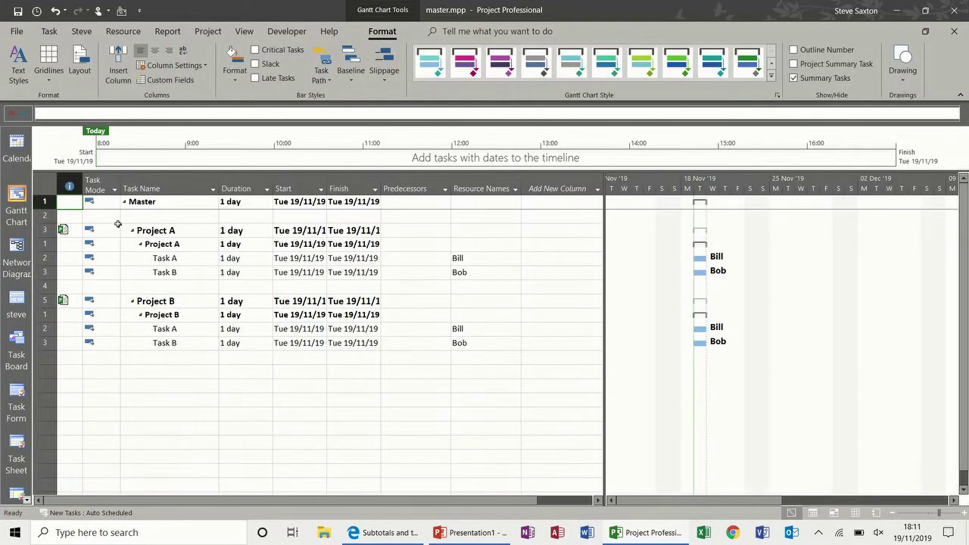
pyautogui.moveTo(44, 230); pyautogui.dragTo(56, 358)
pyautogui.press('Delete')
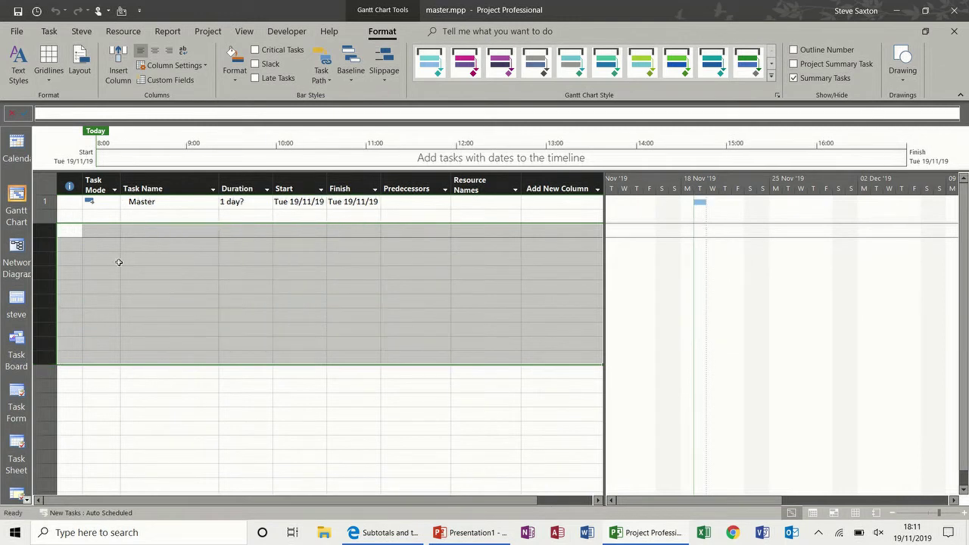
# Step: Insert Project A.mpp from Documents as a linked subproject in the third row, below the Master task
pyautogui.click(160, 231)
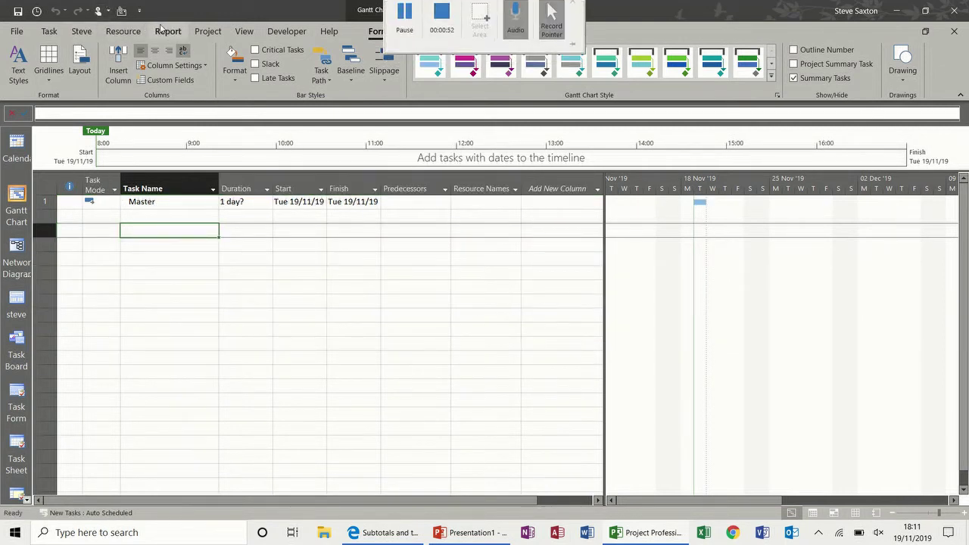
pyautogui.click(206, 33)
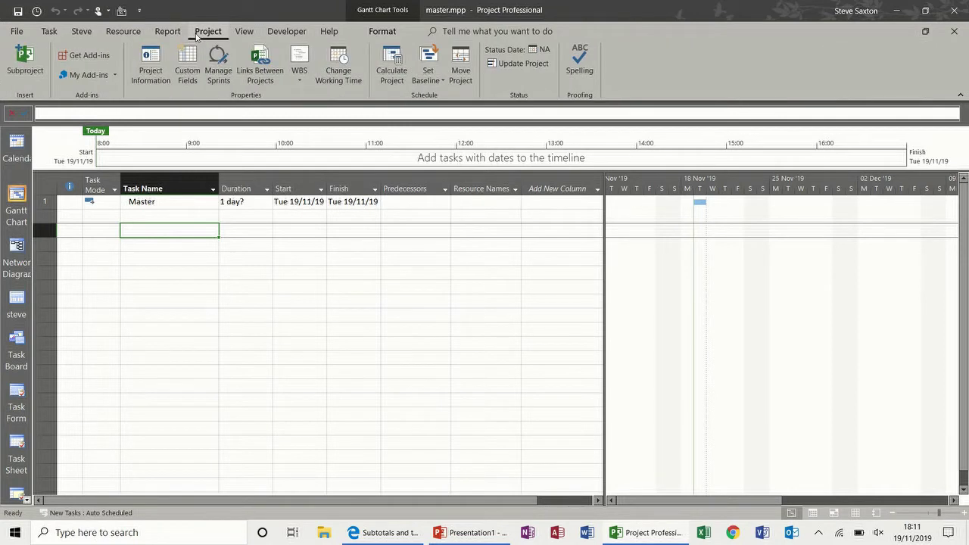
pyautogui.click(25, 67)
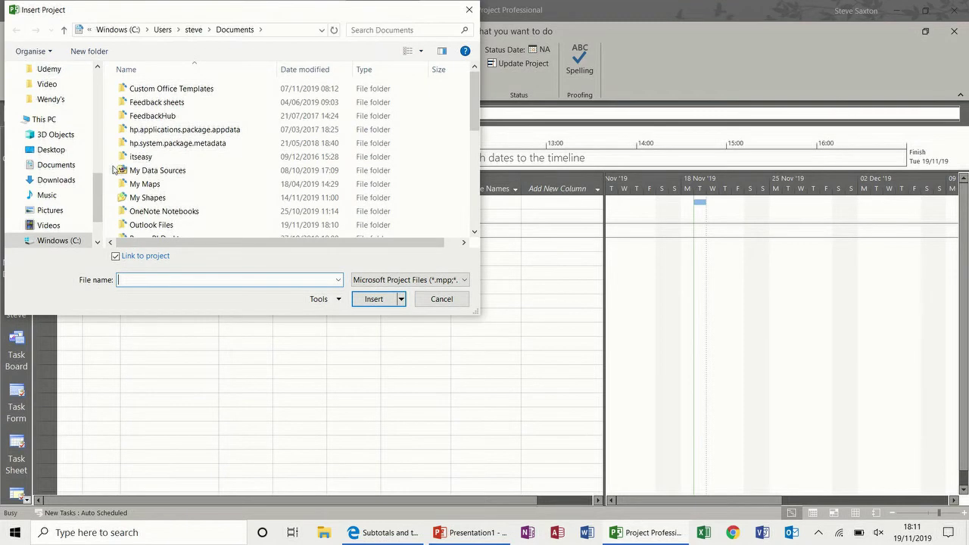
pyautogui.click(70, 165)
pyautogui.moveTo(477, 110); pyautogui.dragTo(476, 217)
pyautogui.doubleClick(218, 195)
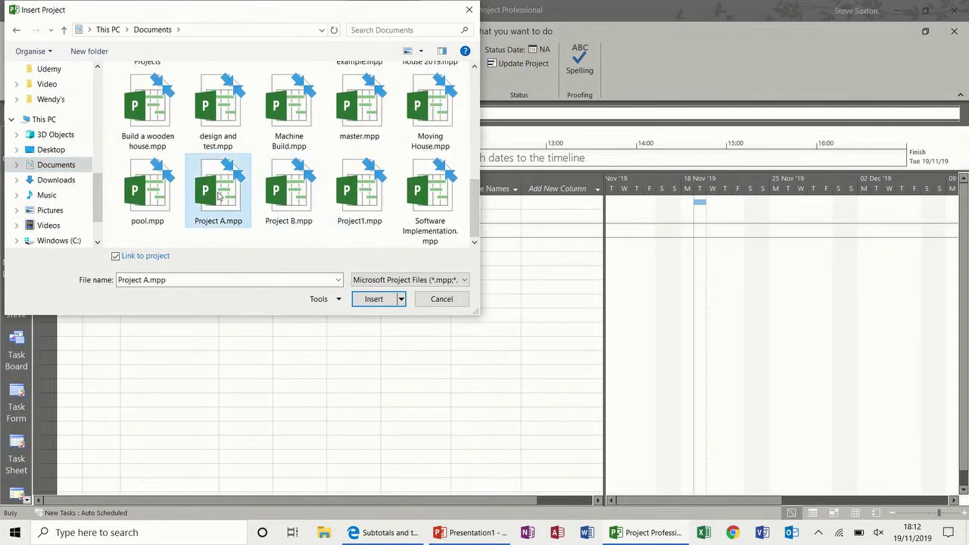
# Step: Insert Project B.mpp from Documents as a linked subproject in the fifth row, below Project A
pyautogui.rightClick(167, 260)
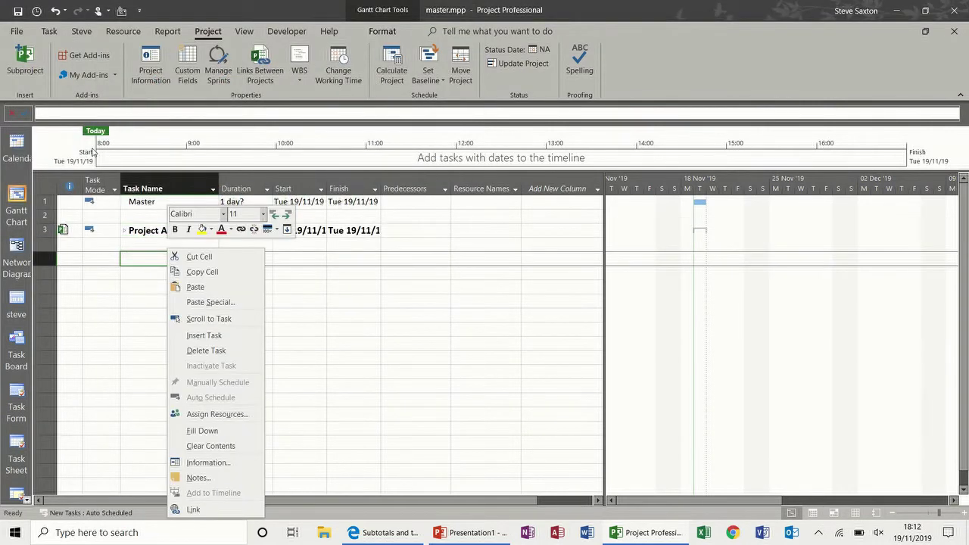
pyautogui.click(32, 66)
pyautogui.click(32, 66)
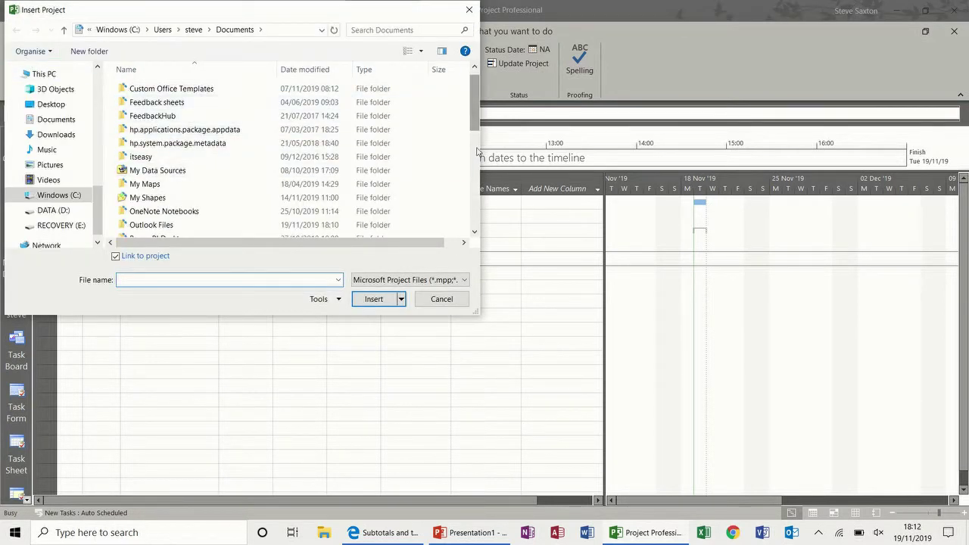
pyautogui.moveTo(475, 151); pyautogui.dragTo(475, 217)
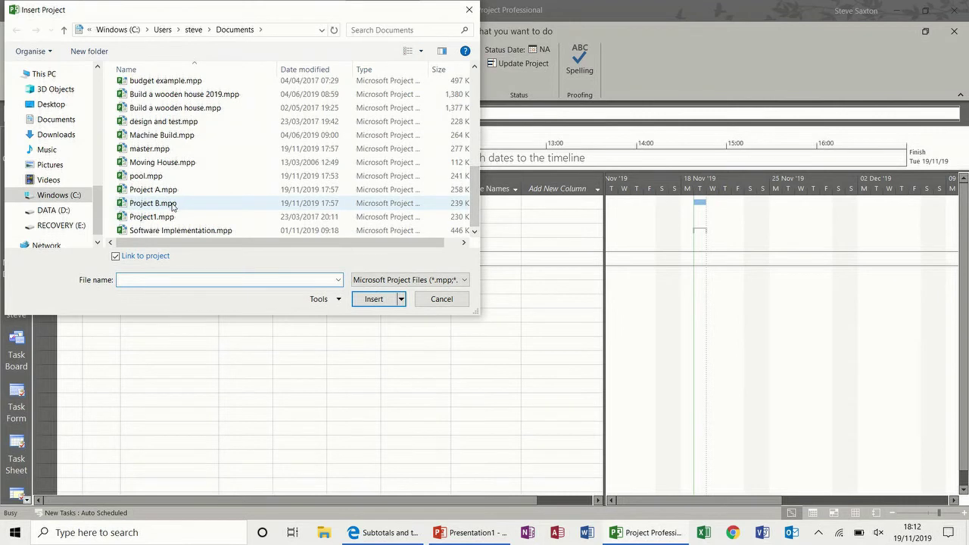
pyautogui.doubleClick(170, 196)
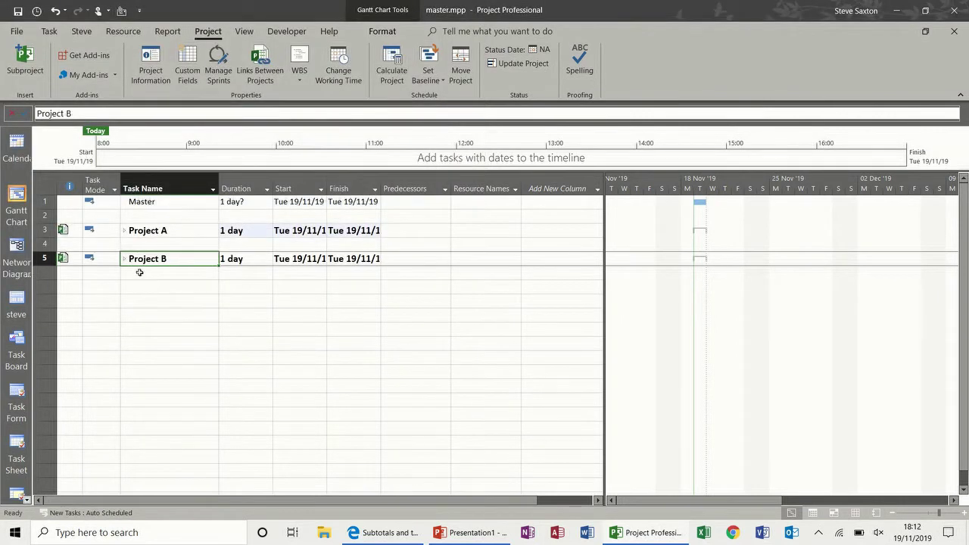
# Step: Expand the Project A and Project B subprojects to show their tasks
pyautogui.click(125, 232)
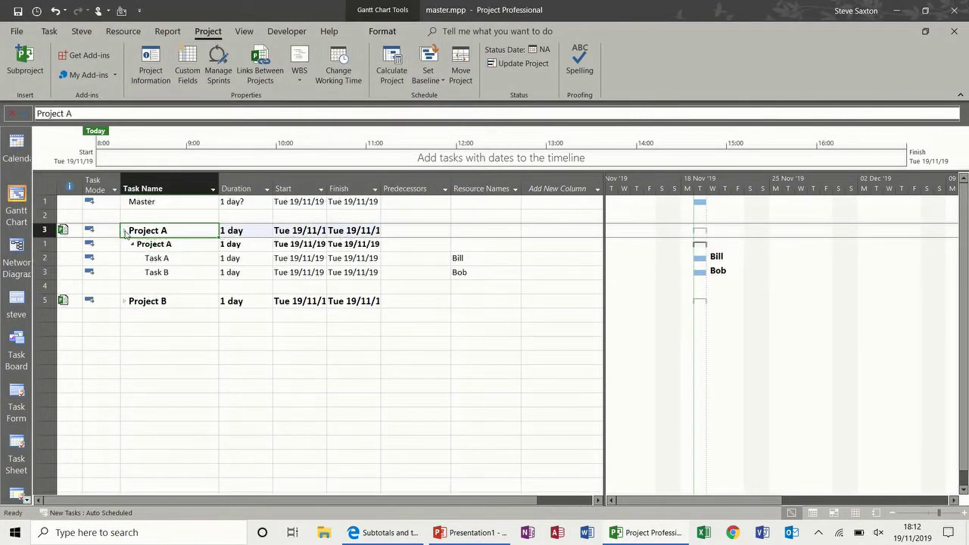
pyautogui.click(125, 302)
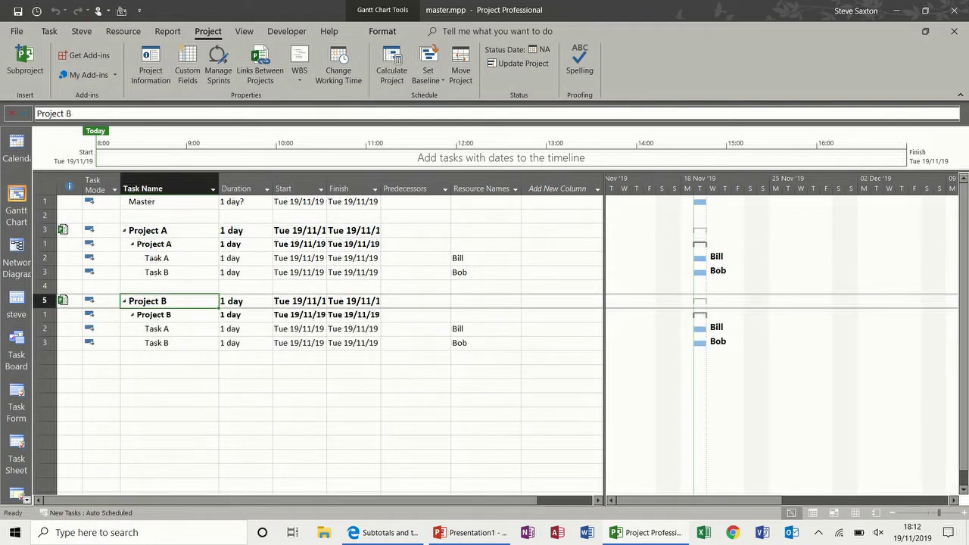
pyautogui.click(167, 328)
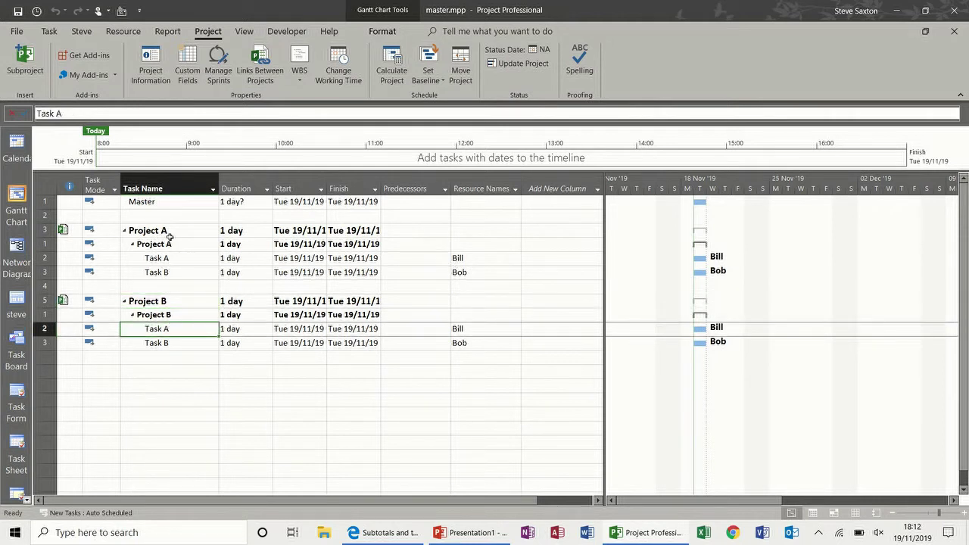
# Step: Replace the assigned resources of Project A's Task A and Task B with two different people's names
pyautogui.click(459, 258)
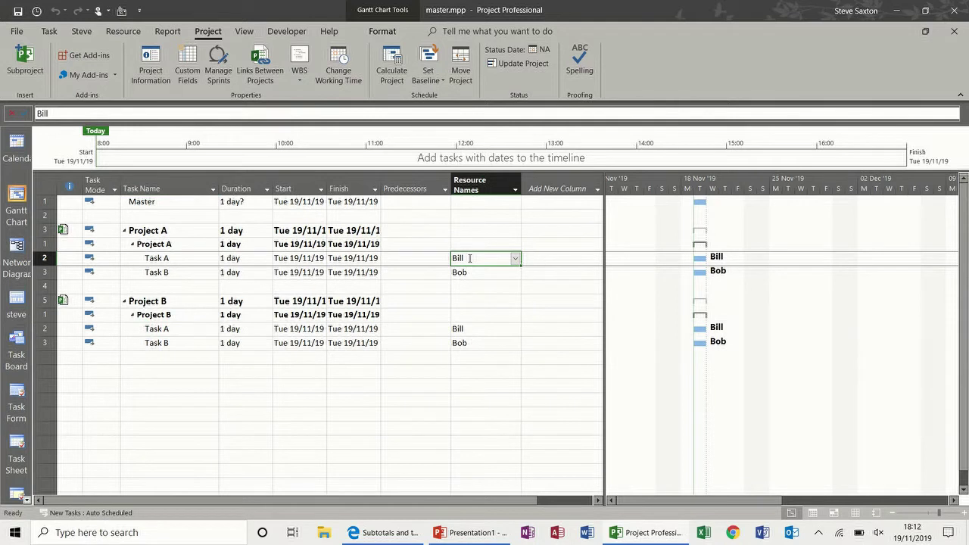
pyautogui.write('Steve')
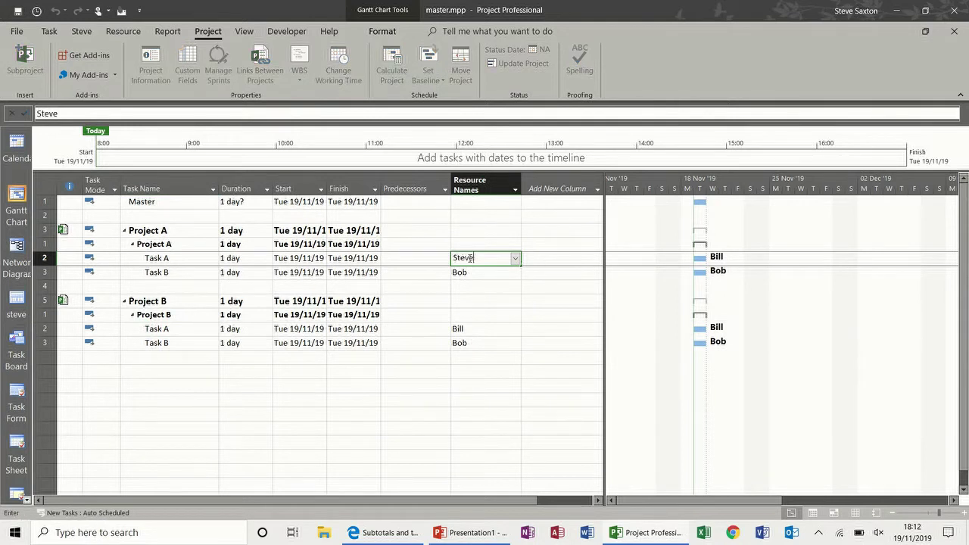
pyautogui.click(471, 272)
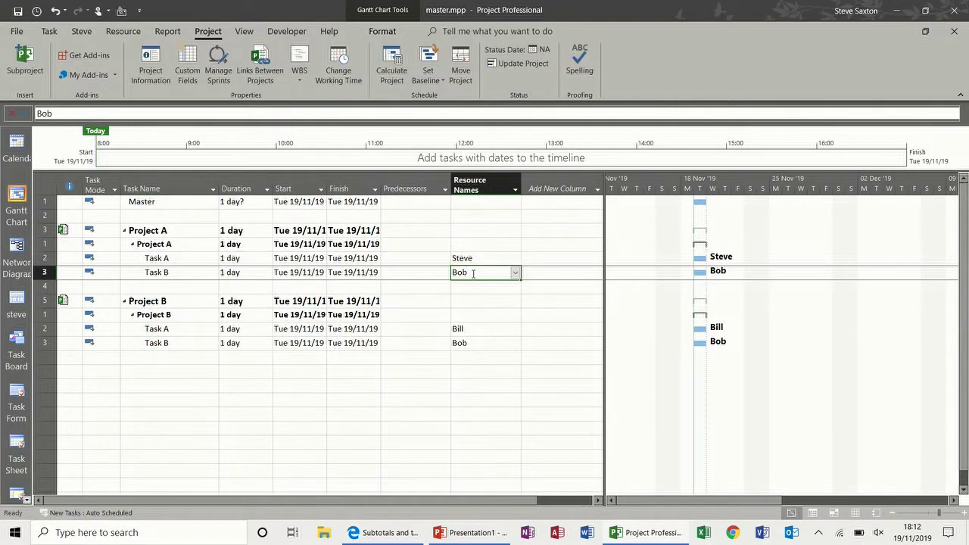
pyautogui.write('Paul')
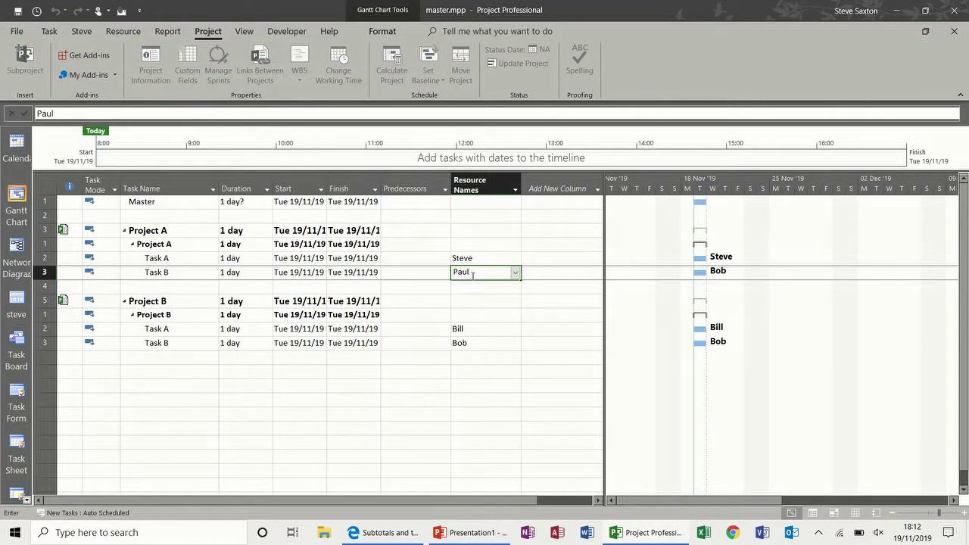
pyautogui.click(399, 319)
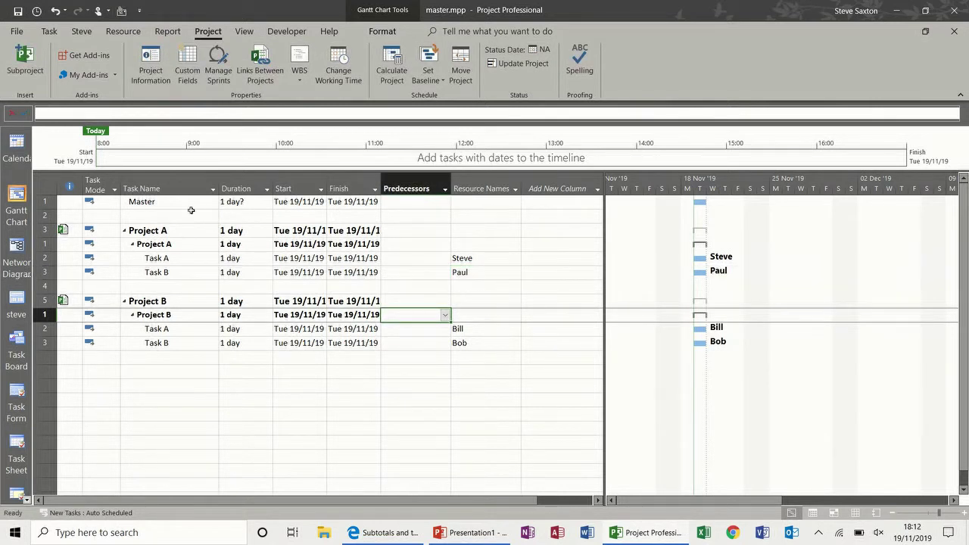
# Step: Indent the Project A and Project B subprojects with their tasks beneath the Master task
pyautogui.moveTo(44, 231)
pyautogui.mouseDown()
pyautogui.moveTo(39, 362)
pyautogui.moveTo(38, 349)
pyautogui.mouseUp()
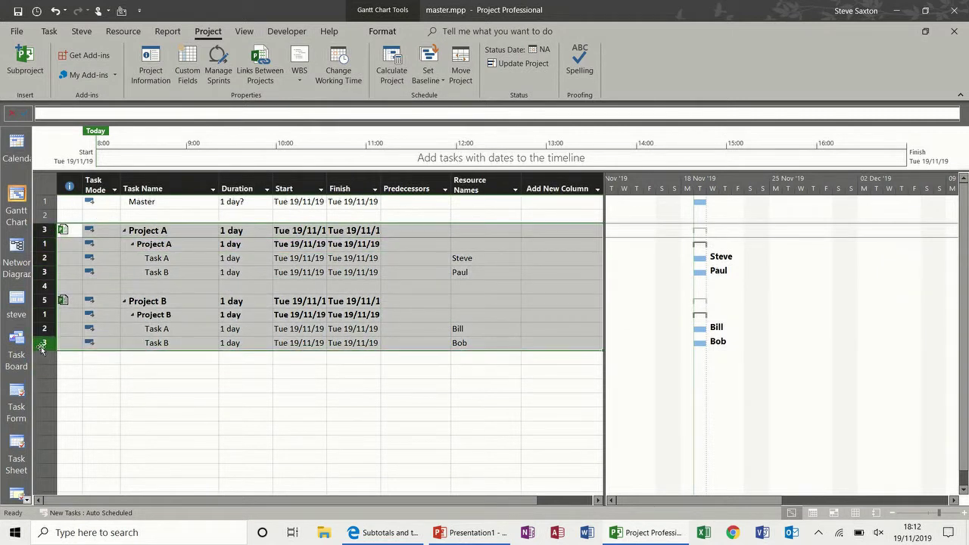
pyautogui.click(49, 31)
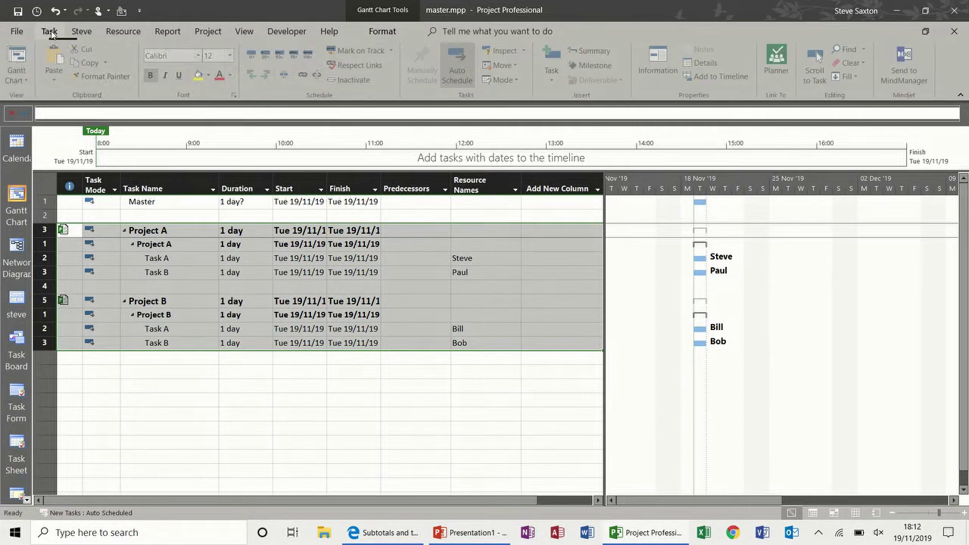
pyautogui.click(268, 75)
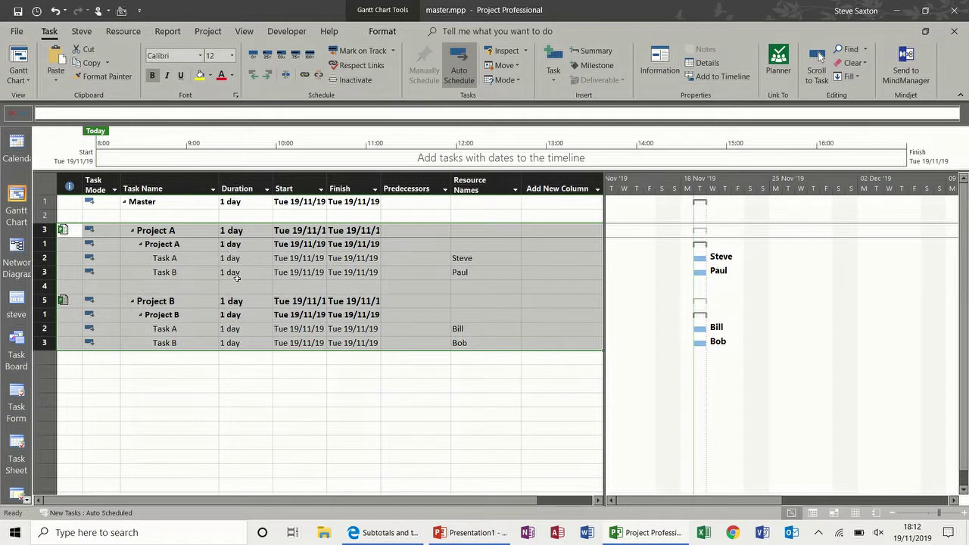
pyautogui.click(242, 330)
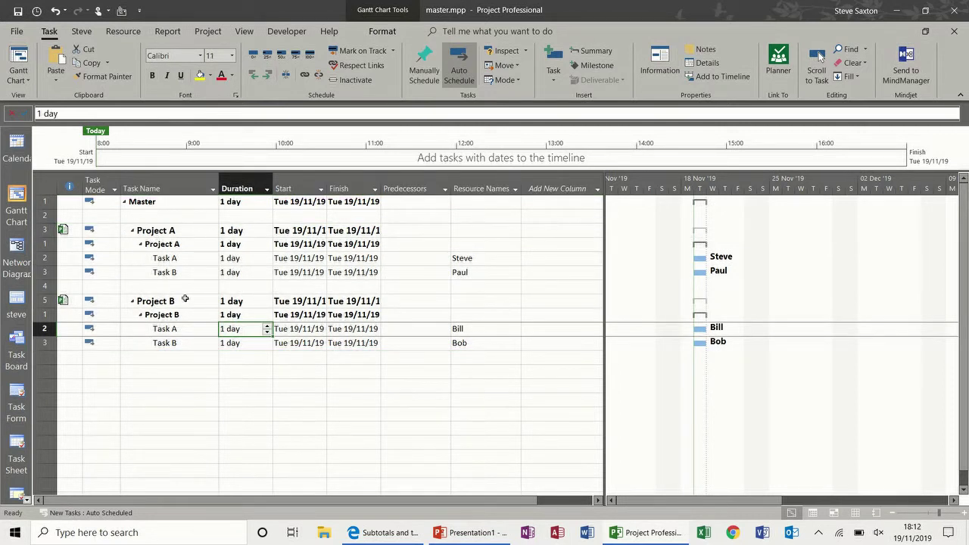
# Step: Create a new blank report named Report One
pyautogui.click(168, 34)
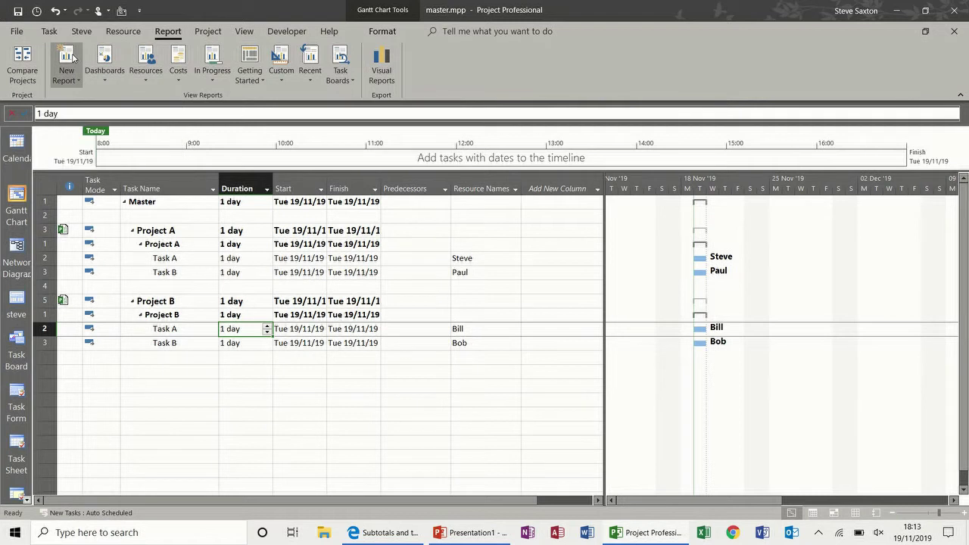
pyautogui.click(74, 59)
pyautogui.click(95, 130)
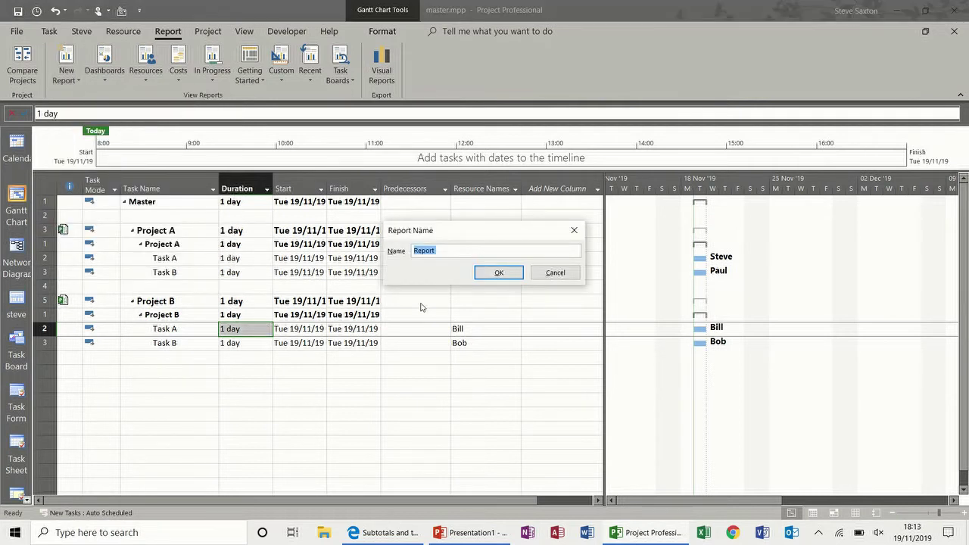
pyautogui.write('R')
pyautogui.click(499, 273)
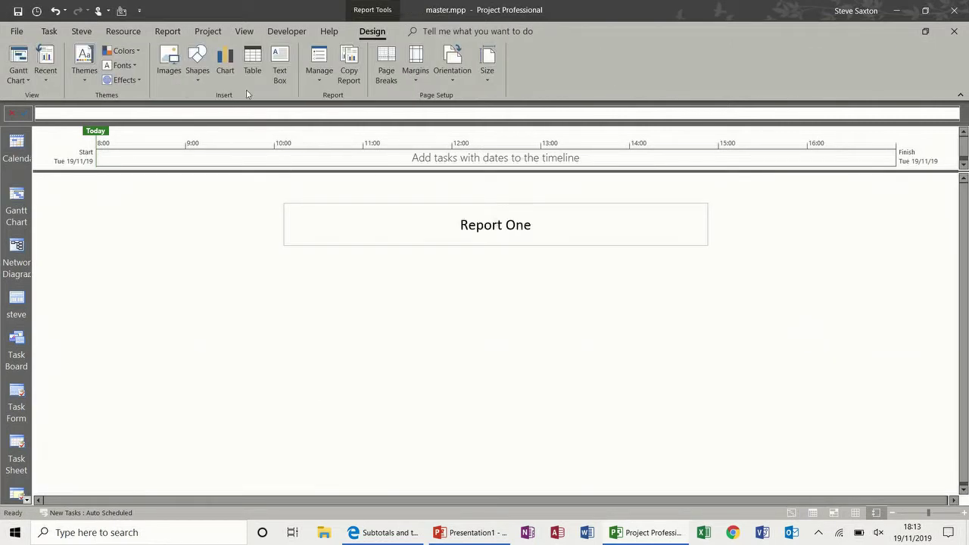
# Step: Insert a clustered column chart into the report and place it below and to the left of the title
pyautogui.click(225, 59)
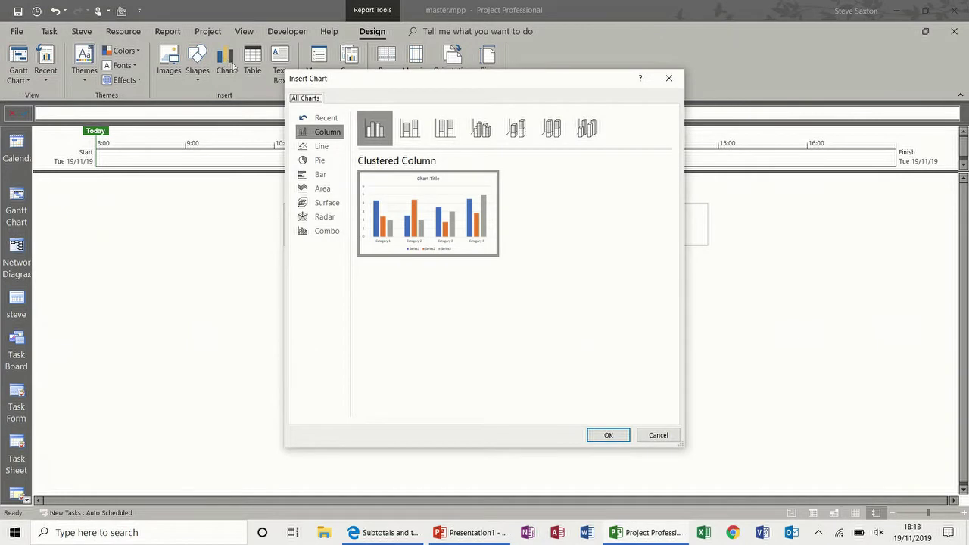
pyautogui.moveTo(421, 215)
pyautogui.doubleClick(421, 214)
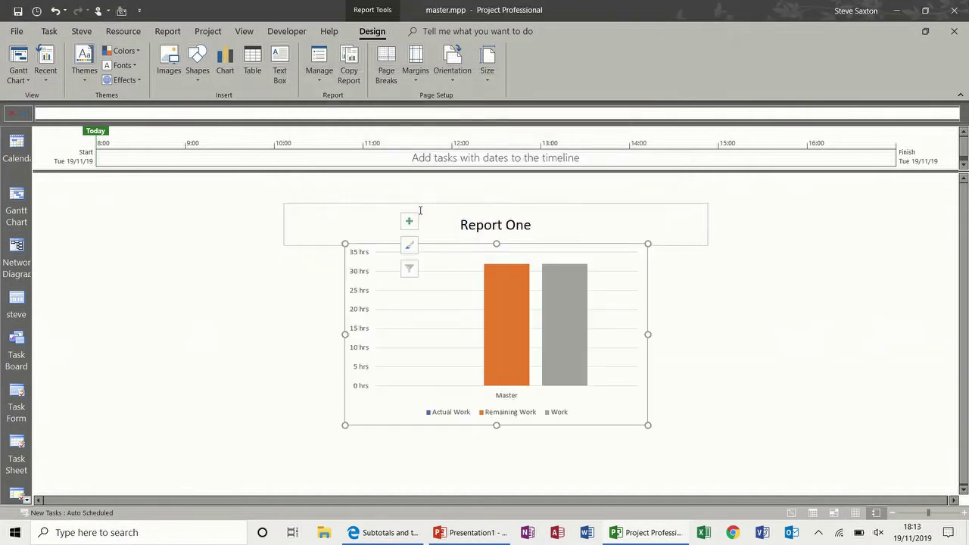
pyautogui.moveTo(400, 245); pyautogui.dragTo(133, 253)
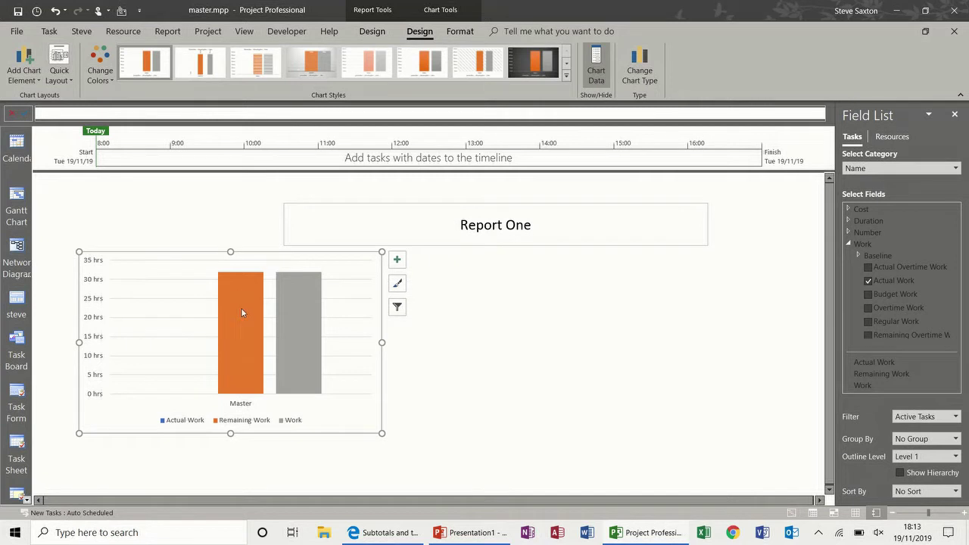
# Step: Remove the Actual Work and Remaining Work fields from the chart and set its outline level to All Subtasks
pyautogui.click(879, 284)
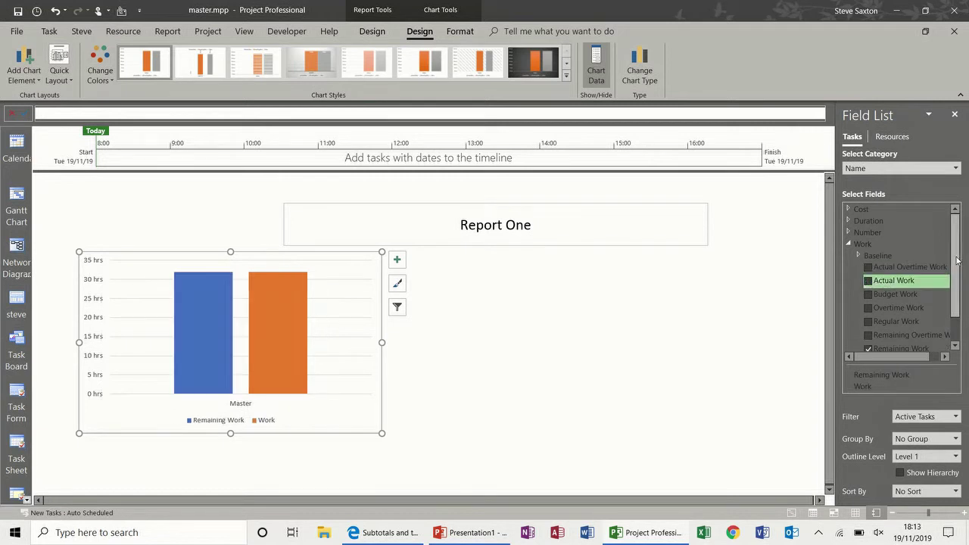
pyautogui.moveTo(959, 265); pyautogui.dragTo(960, 288)
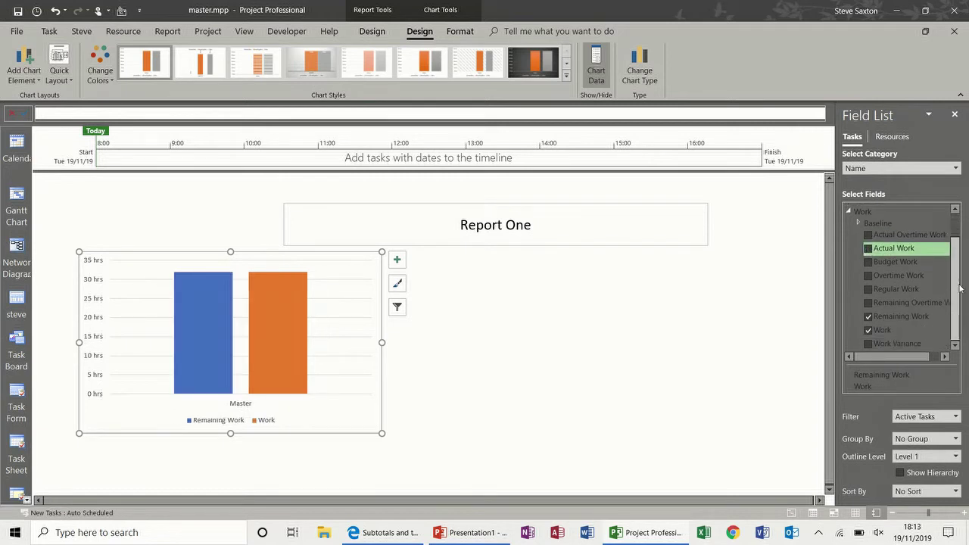
pyautogui.click(871, 318)
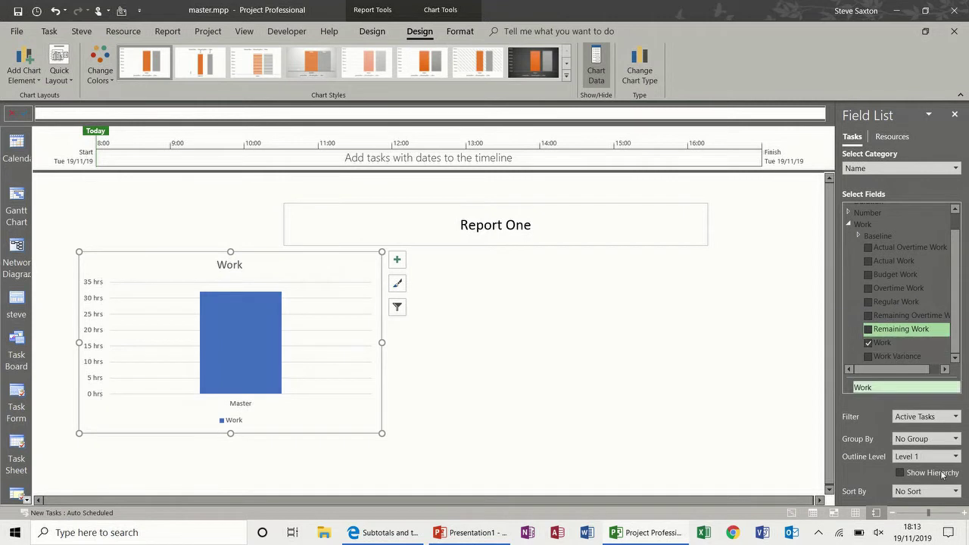
pyautogui.click(956, 457)
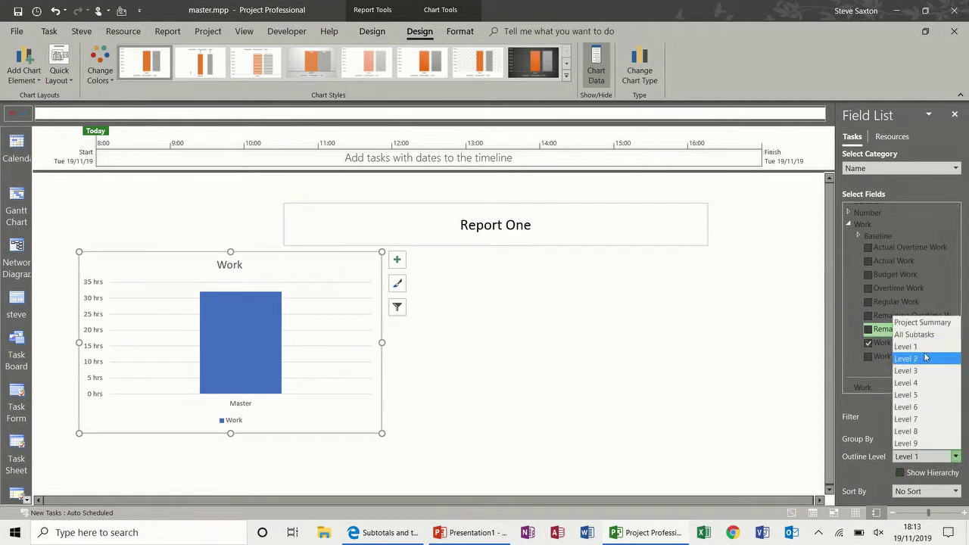
pyautogui.click(920, 335)
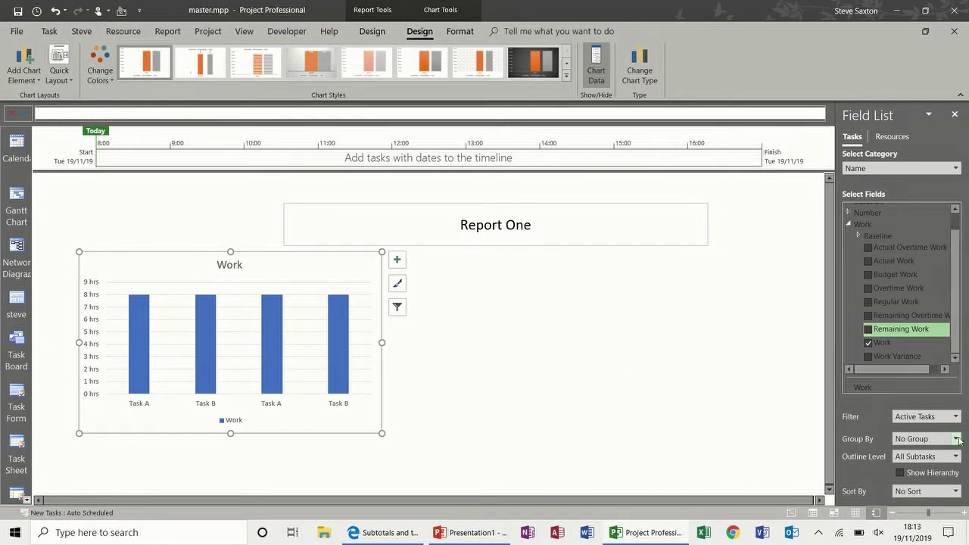
# Step: Define a new group named Projects that groups by the Project field, and apply it to the chart
pyautogui.click(957, 439)
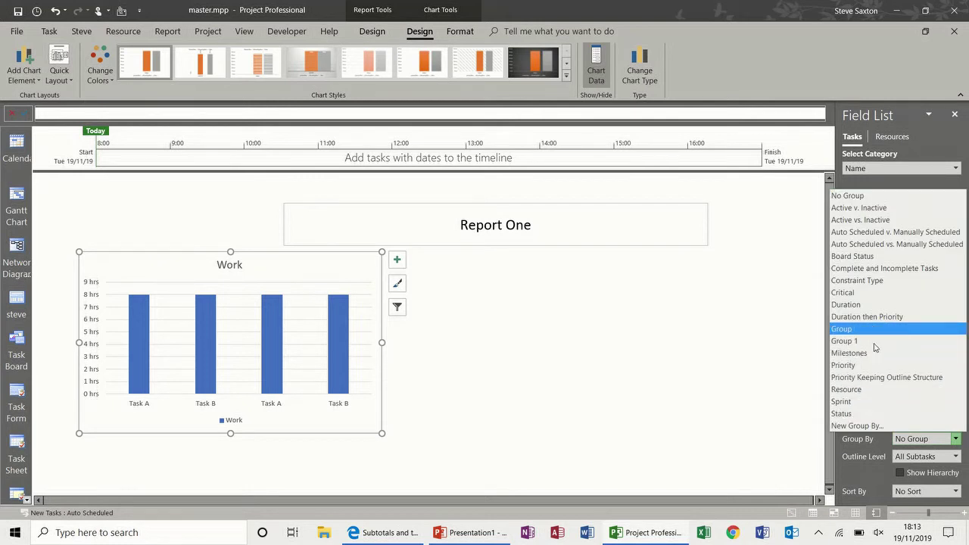
pyautogui.click(868, 427)
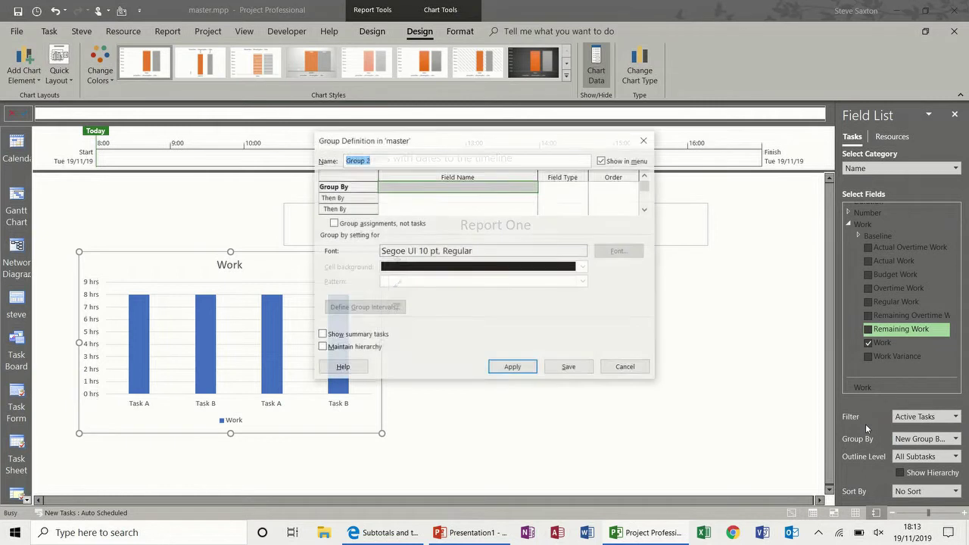
pyautogui.write('Projects')
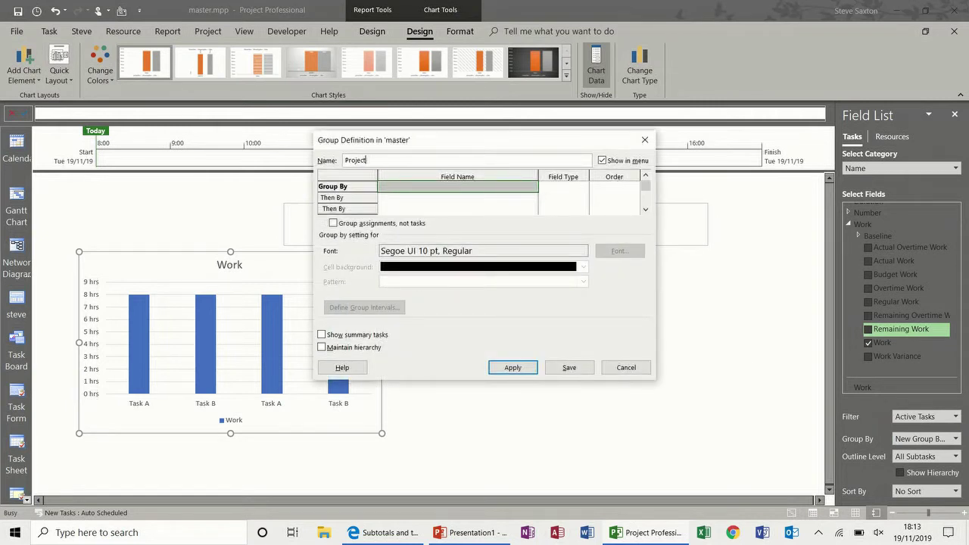
pyautogui.click(424, 186)
pyautogui.write('Pro')
pyautogui.click(455, 196)
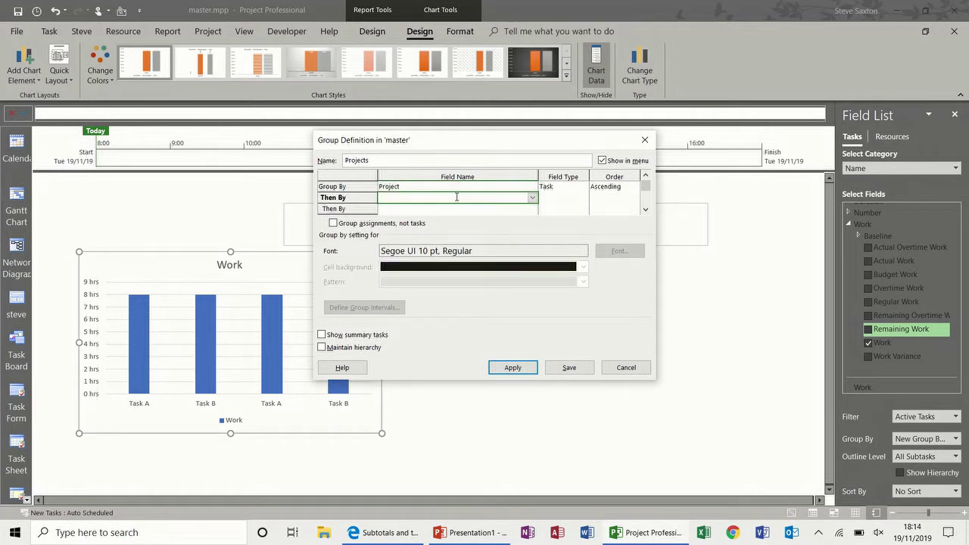
pyautogui.click(512, 368)
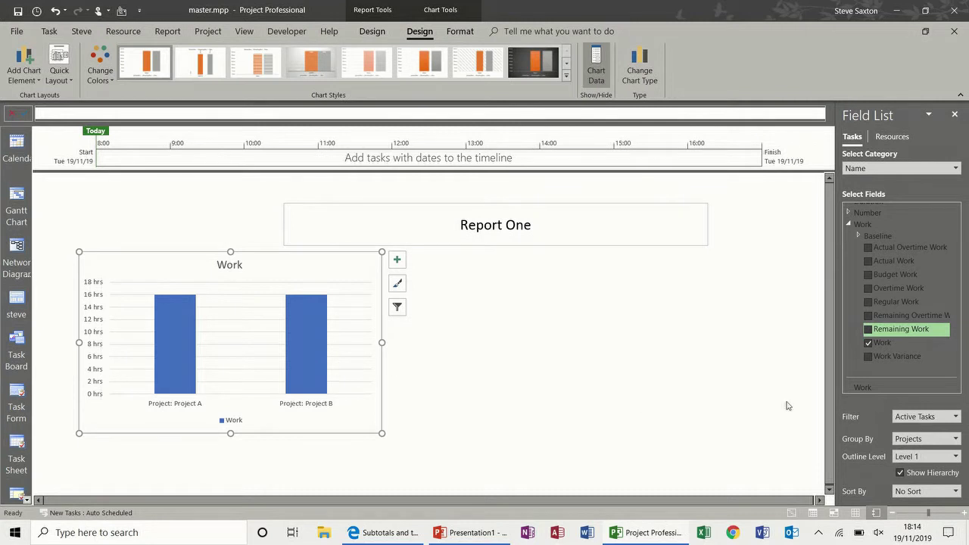
# Step: Set the grouped chart's outline level to All Subtasks and shift the chart slightly left on the report
pyautogui.click(958, 456)
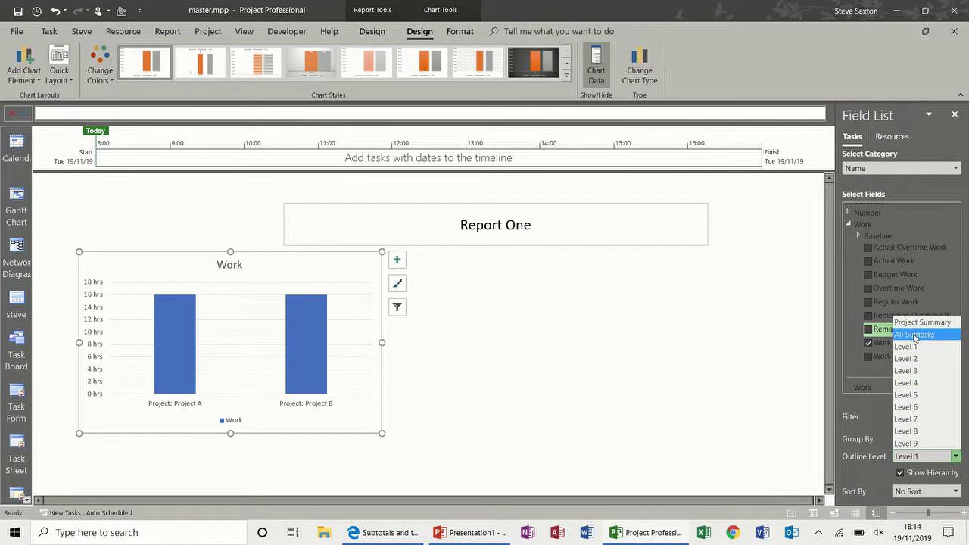
pyautogui.click(915, 335)
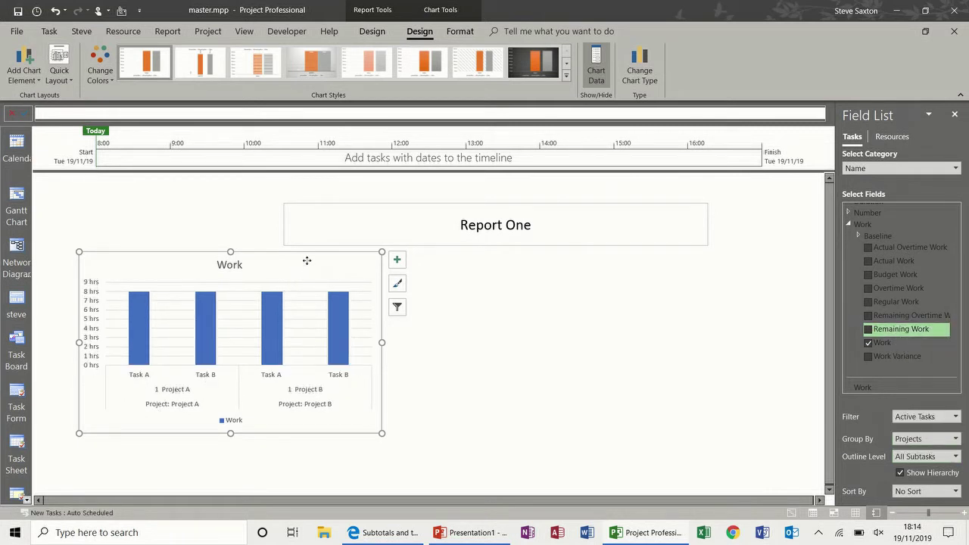
pyautogui.moveTo(306, 263); pyautogui.dragTo(299, 260)
pyautogui.click(403, 274)
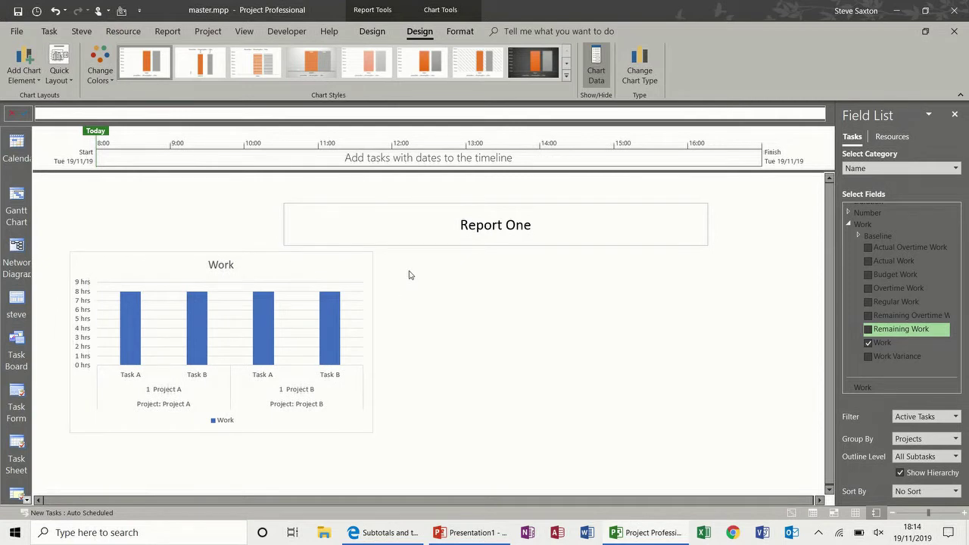
# Step: Insert a second clustered column chart into the report and place it beside the existing Work chart, below the title
pyautogui.click(231, 69)
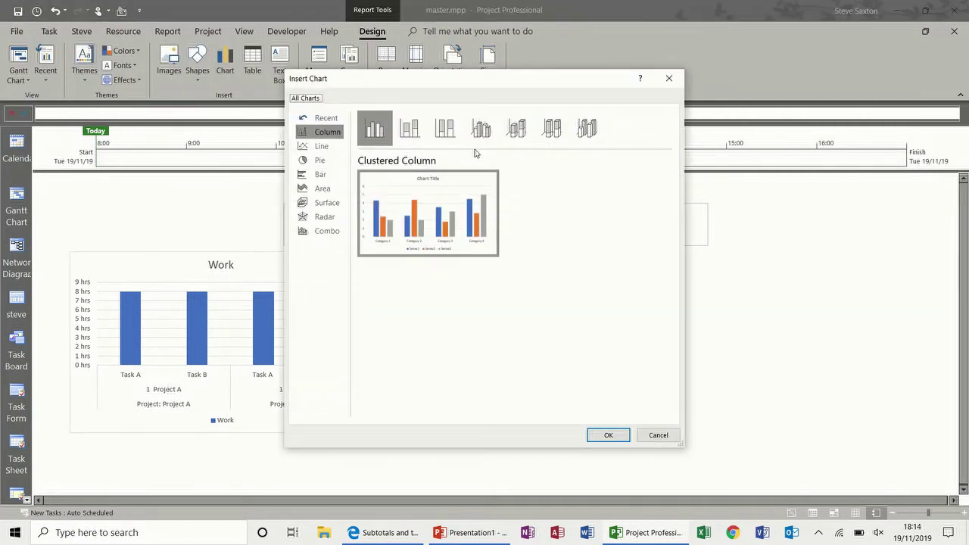
pyautogui.doubleClick(447, 210)
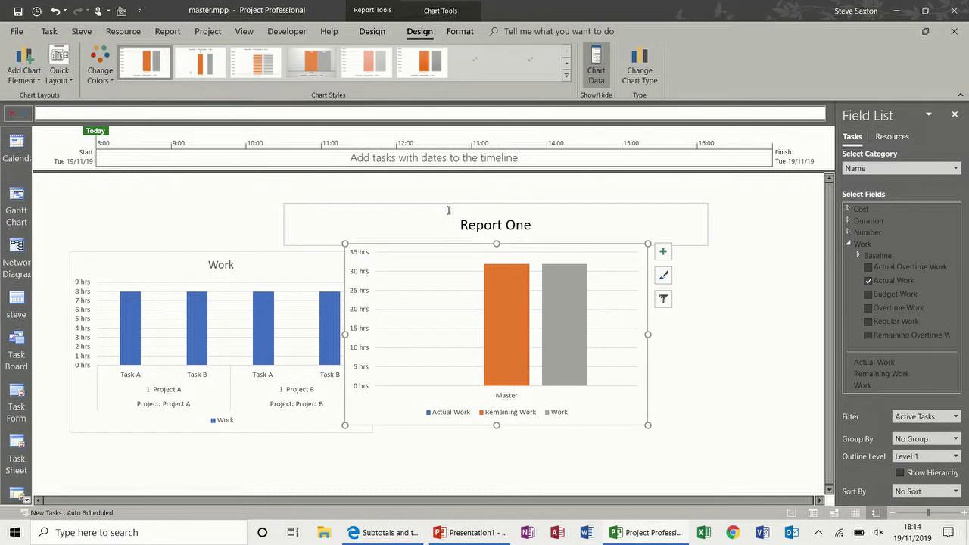
pyautogui.moveTo(445, 246); pyautogui.dragTo(476, 257)
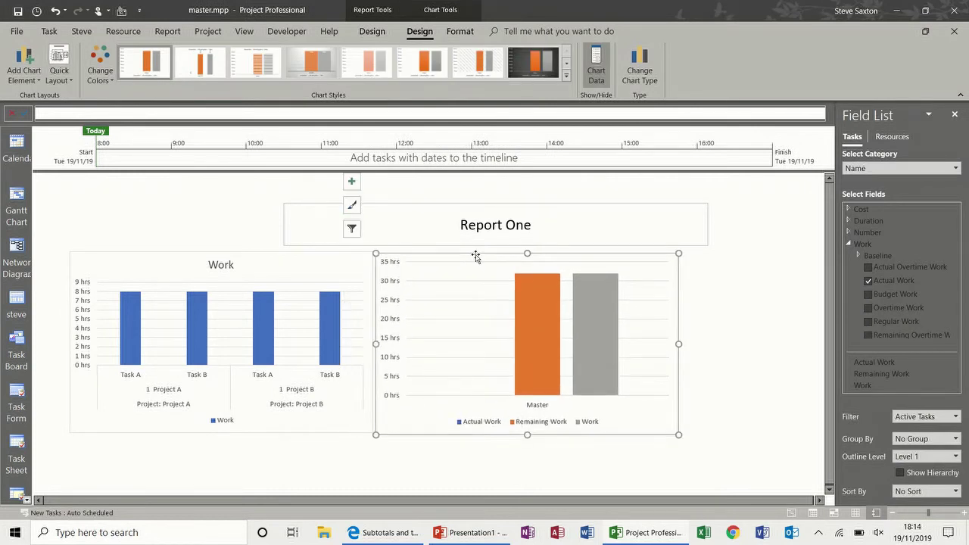
# Step: Base the new chart on resource data and remove its Actual Work and Remaining Work fields
pyautogui.click(894, 138)
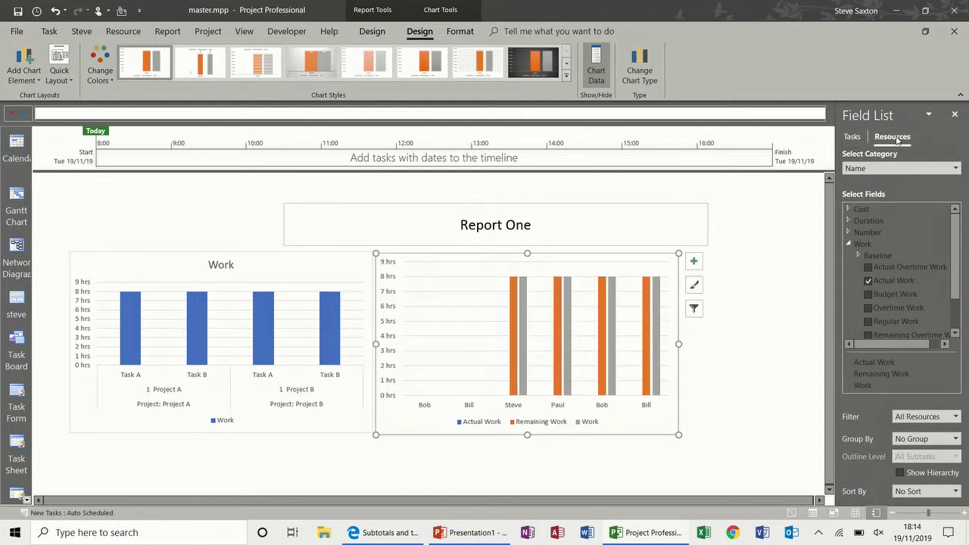
pyautogui.click(869, 281)
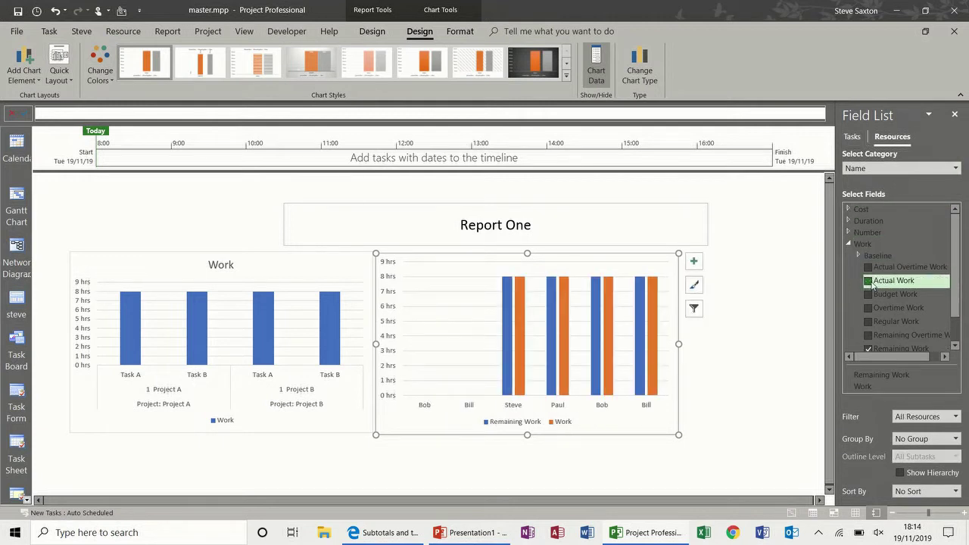
pyautogui.scroll(-1, 958, 284)
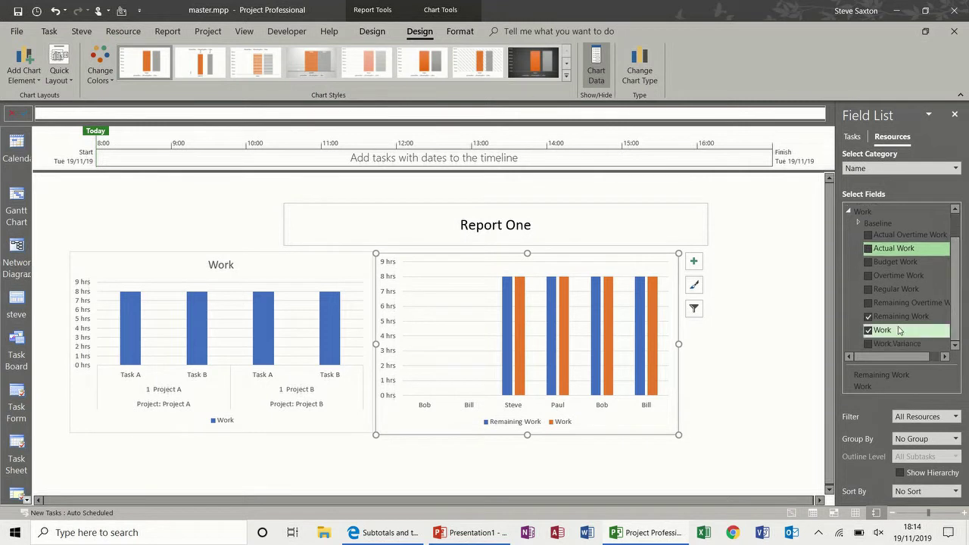
pyautogui.click(877, 318)
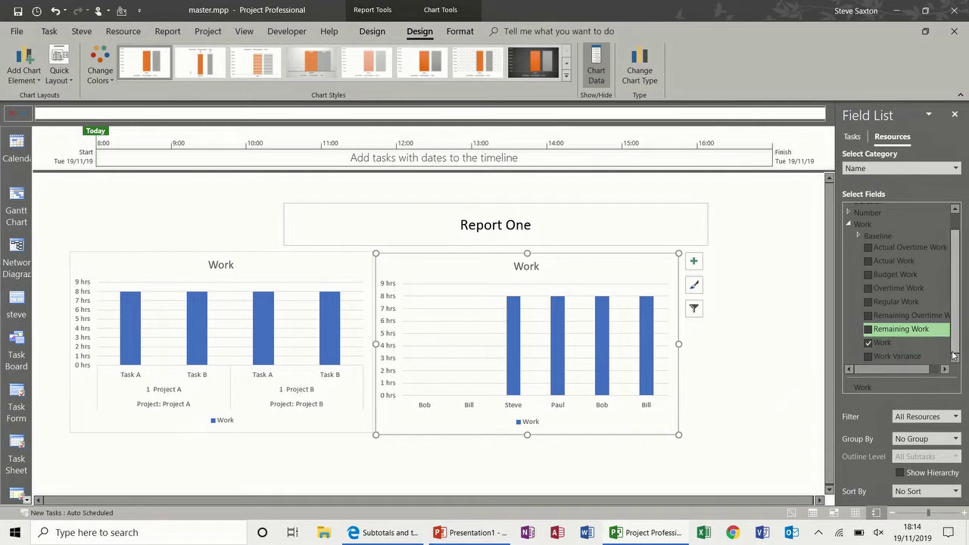
# Step: Group the resource chart by Projects and set its outline level to All Subtasks
pyautogui.click(956, 440)
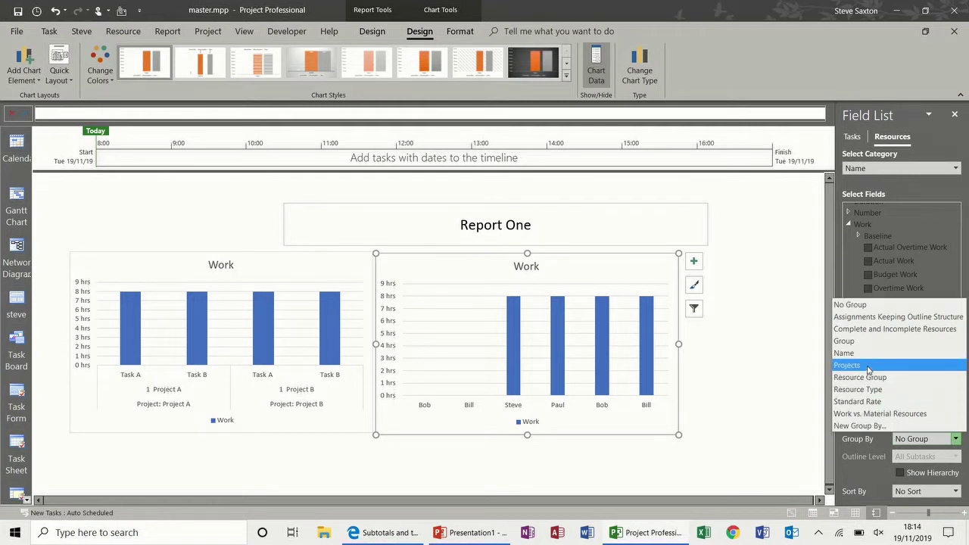
pyautogui.click(869, 366)
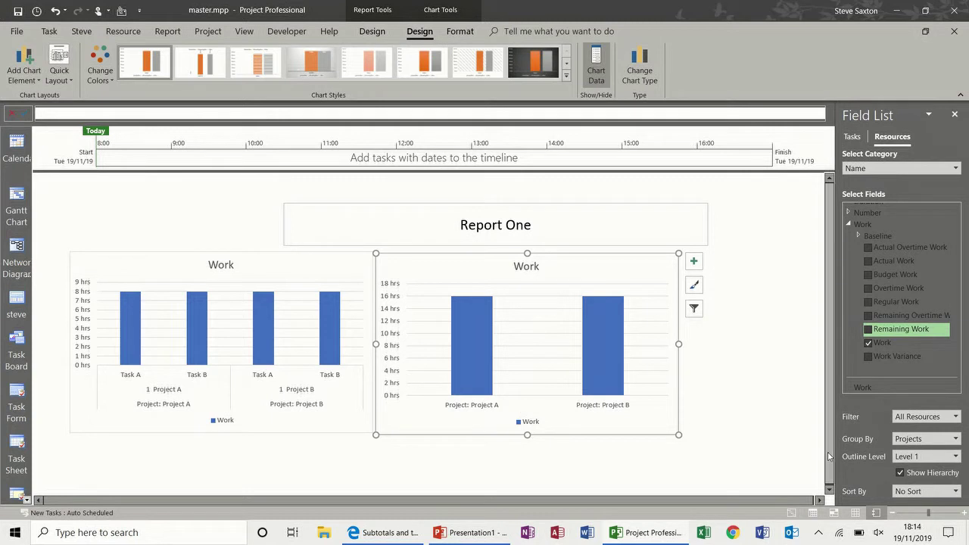
pyautogui.click(957, 456)
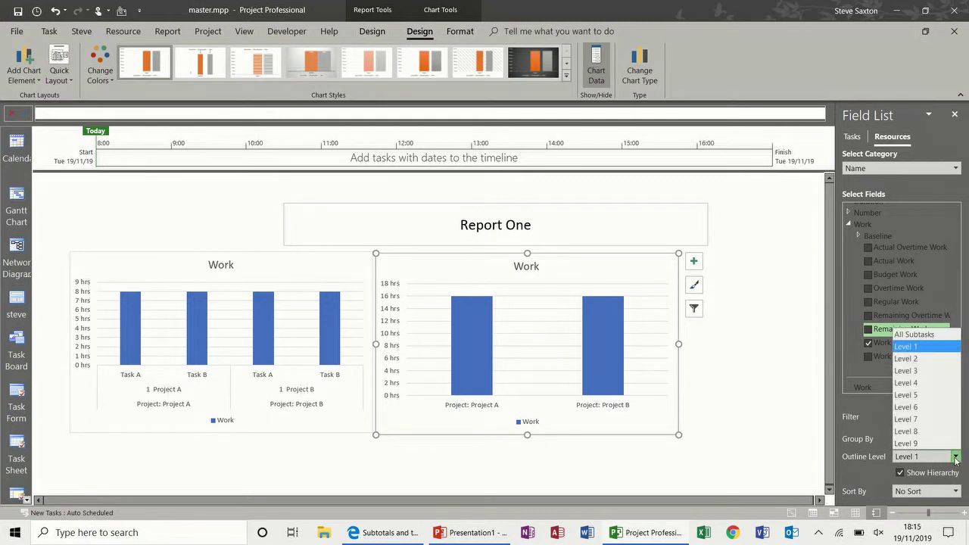
pyautogui.click(923, 335)
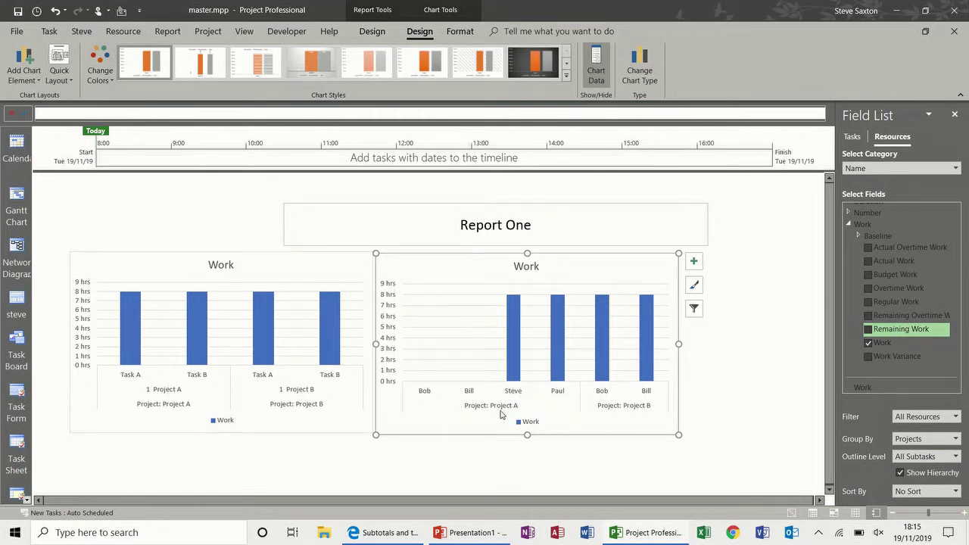
# Step: Insert a table into the report and place it directly beneath the task work chart
pyautogui.click(740, 393)
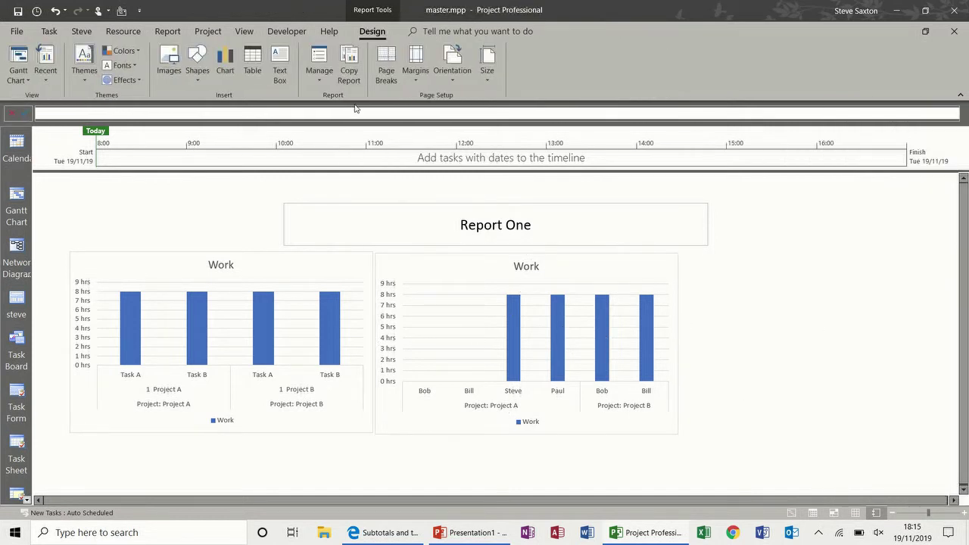
pyautogui.click(254, 60)
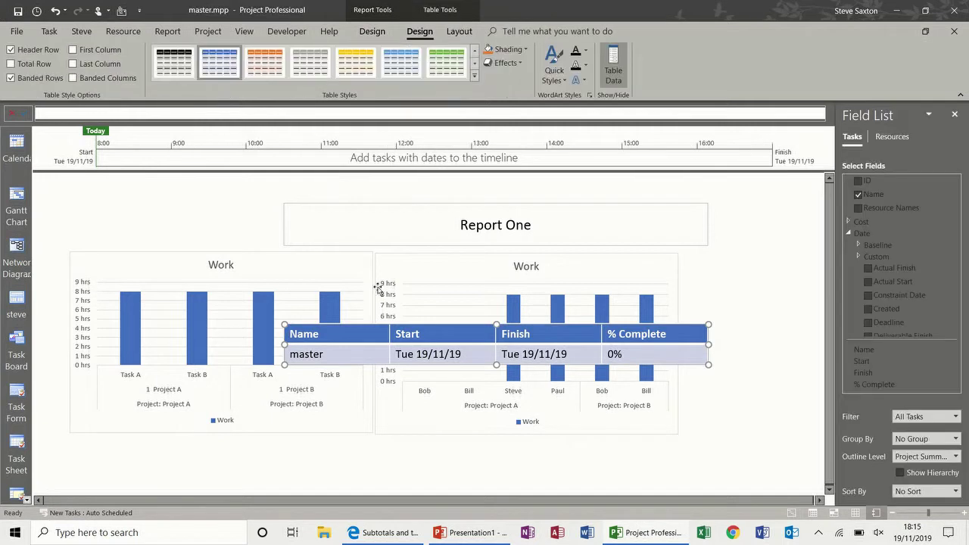
pyautogui.moveTo(415, 327); pyautogui.dragTo(197, 442)
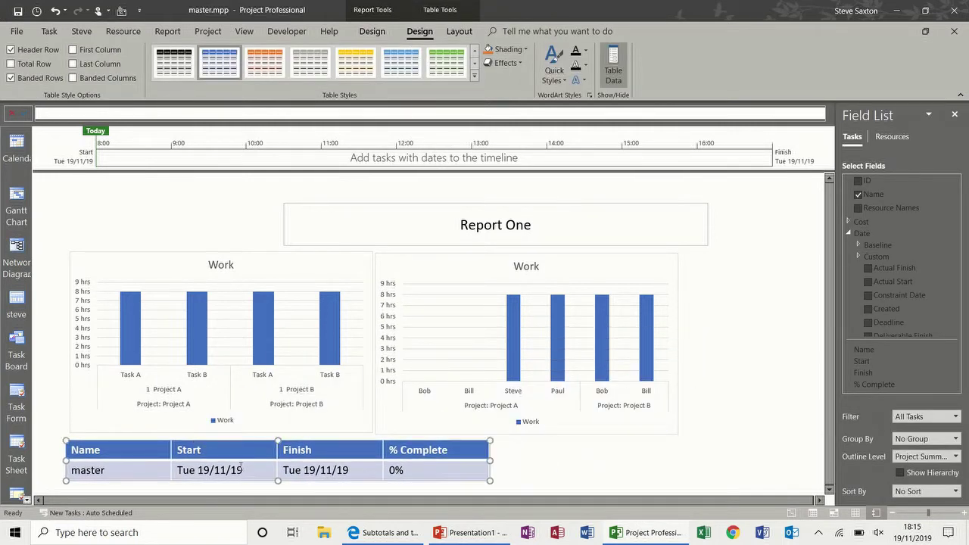
# Step: Switch the table to resource data and replace its Finish and Start fields with the Work field
pyautogui.click(893, 138)
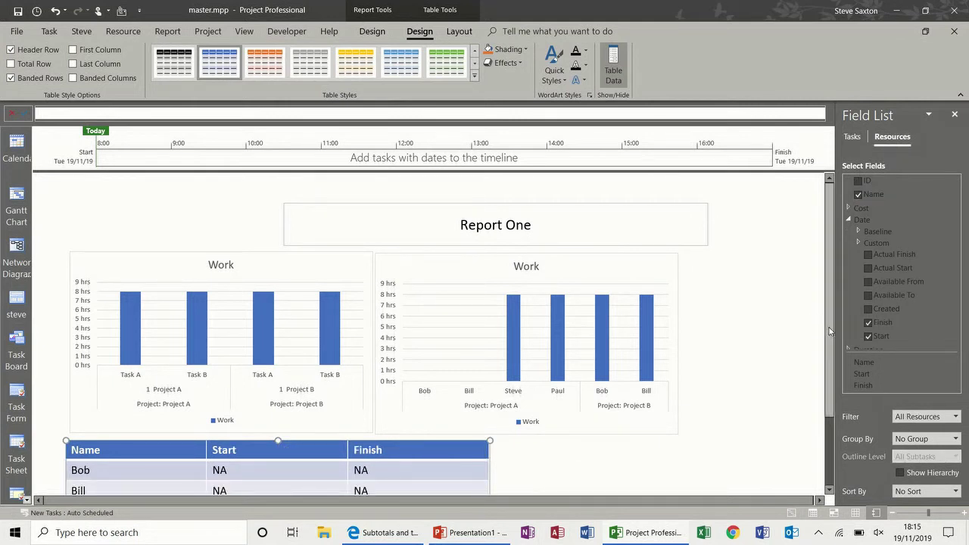
pyautogui.scroll(-1, 837, 356)
pyautogui.scroll(-3, 837, 355)
pyautogui.click(869, 322)
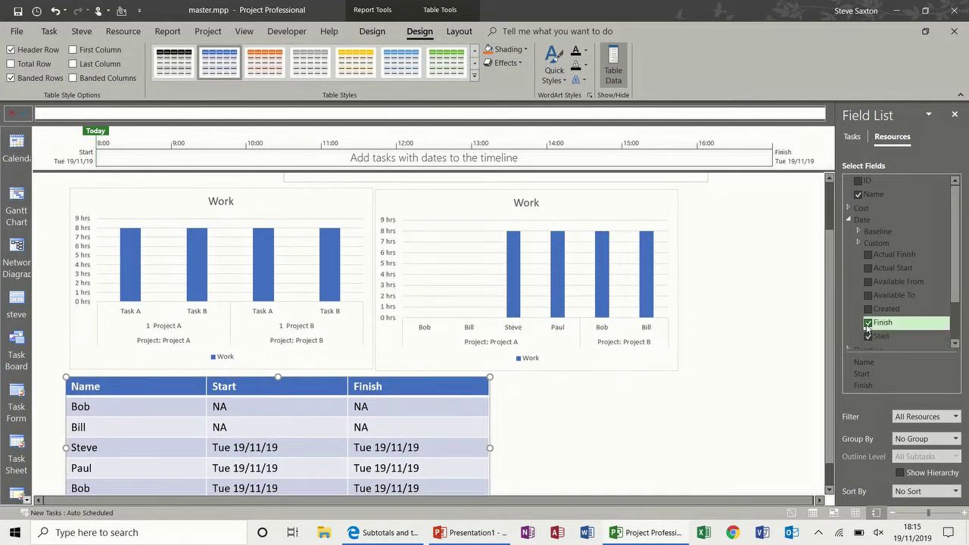
pyautogui.click(869, 337)
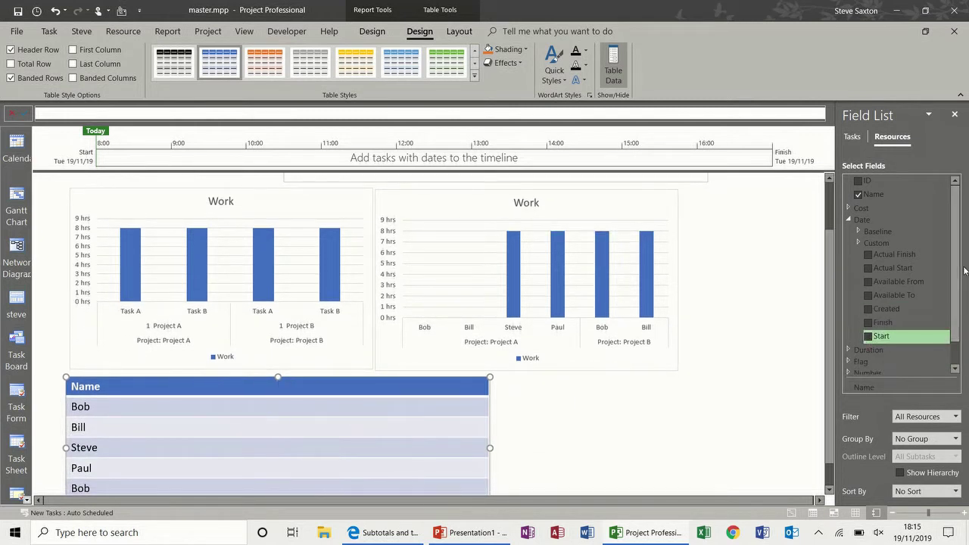
pyautogui.scroll(-1, 957, 271)
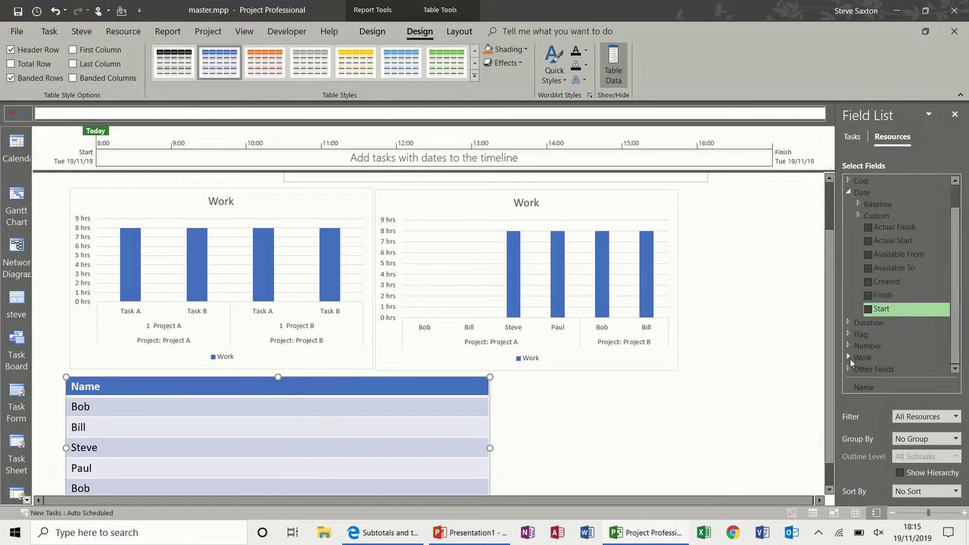
pyautogui.click(849, 359)
pyautogui.click(869, 343)
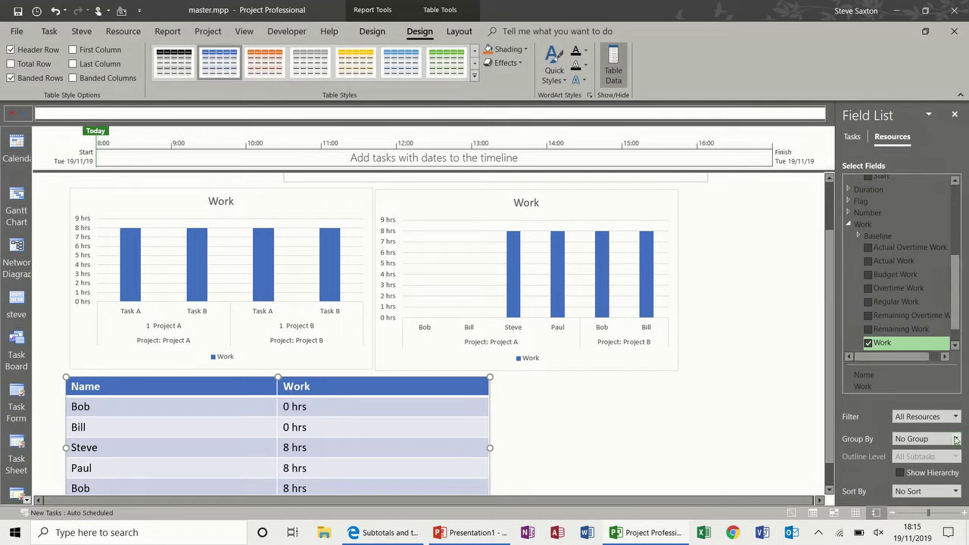
# Step: Group the resource table by Projects, set its outline level to All Subtasks, and review the report
pyautogui.click(957, 440)
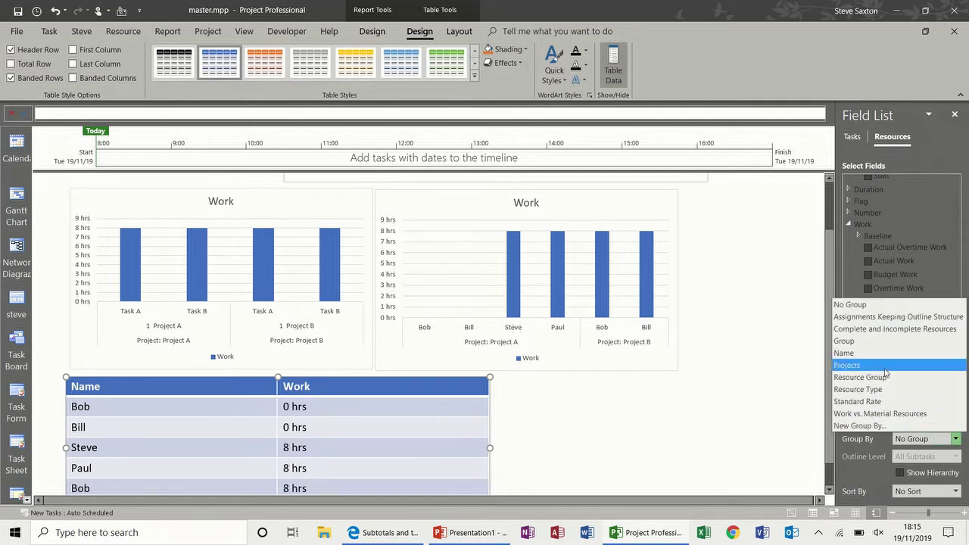
pyautogui.click(886, 367)
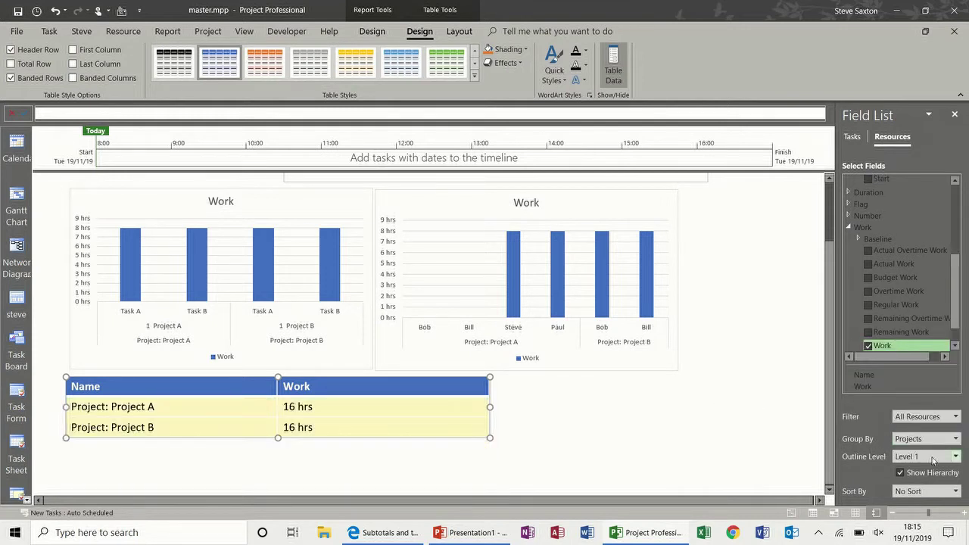
pyautogui.click(956, 457)
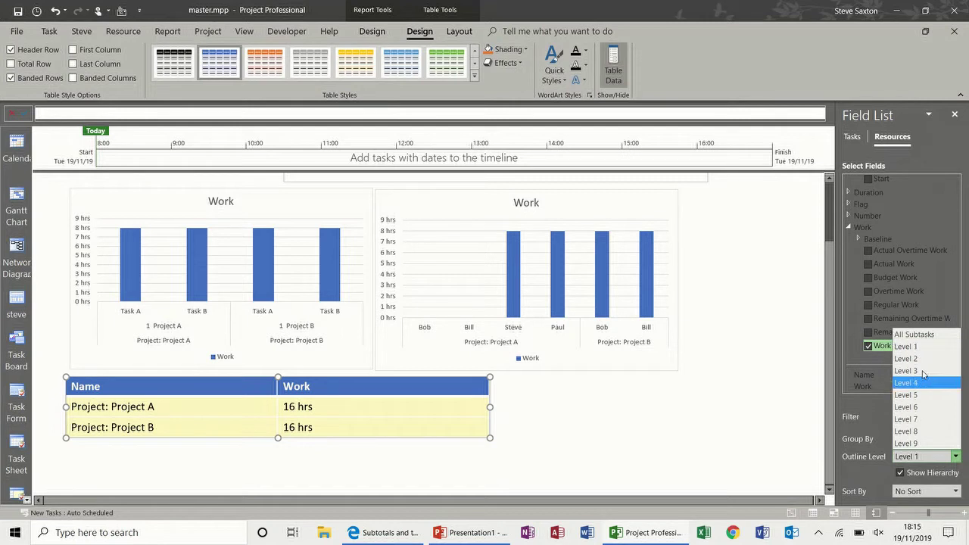
pyautogui.click(915, 336)
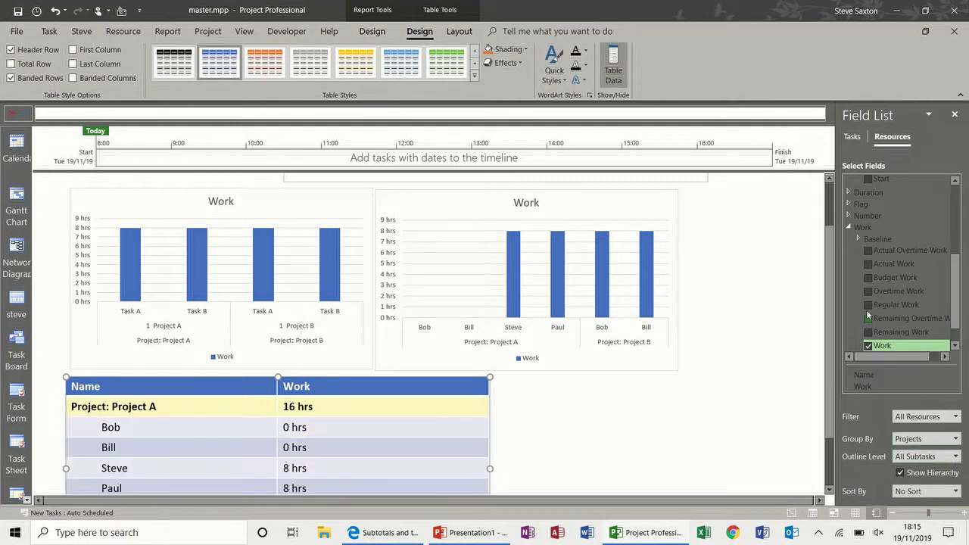
pyautogui.scroll(-2, 830, 296)
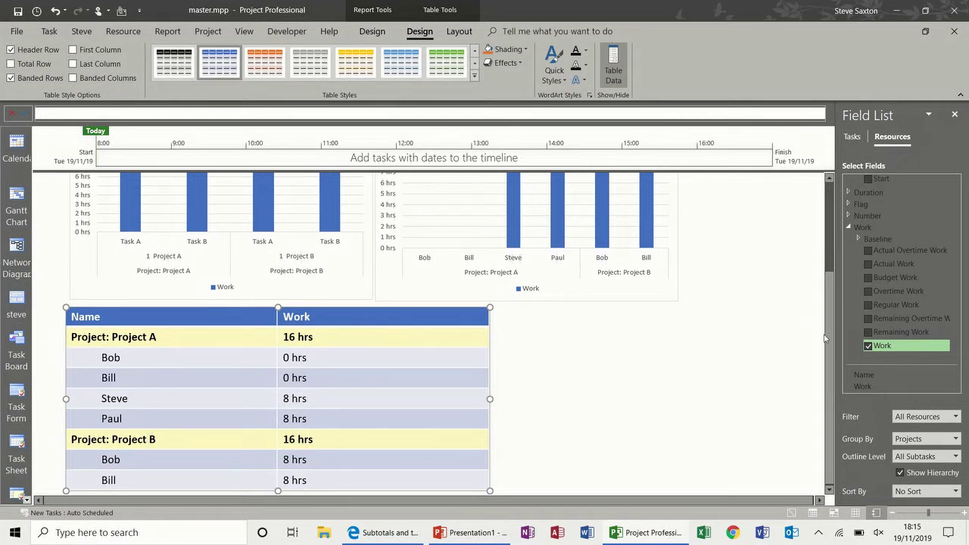
pyautogui.scroll(1, 831, 331)
pyautogui.scroll(3, 831, 331)
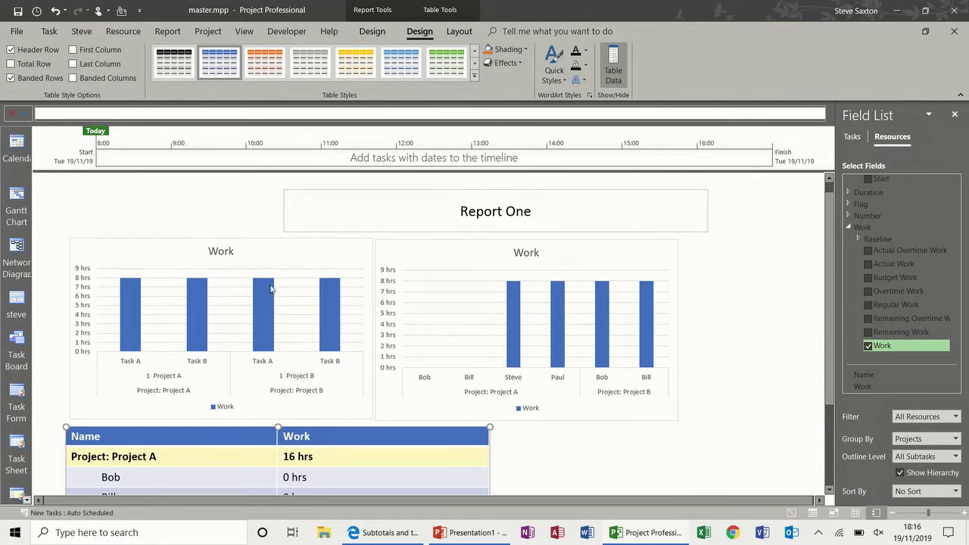
# Step: Return to the Gantt Chart view, open the custom report Resource across Projects, and examine its charts and table
pyautogui.click(16, 203)
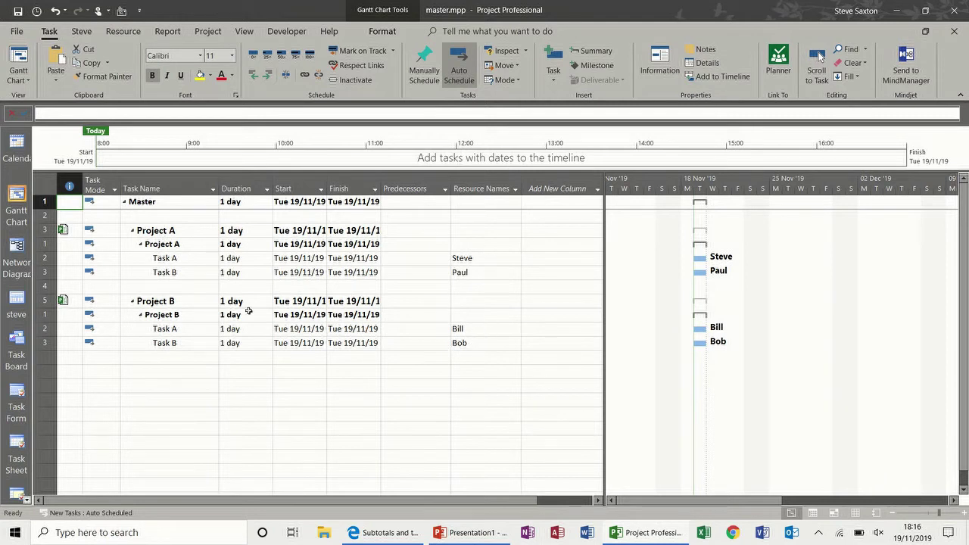
pyautogui.click(172, 32)
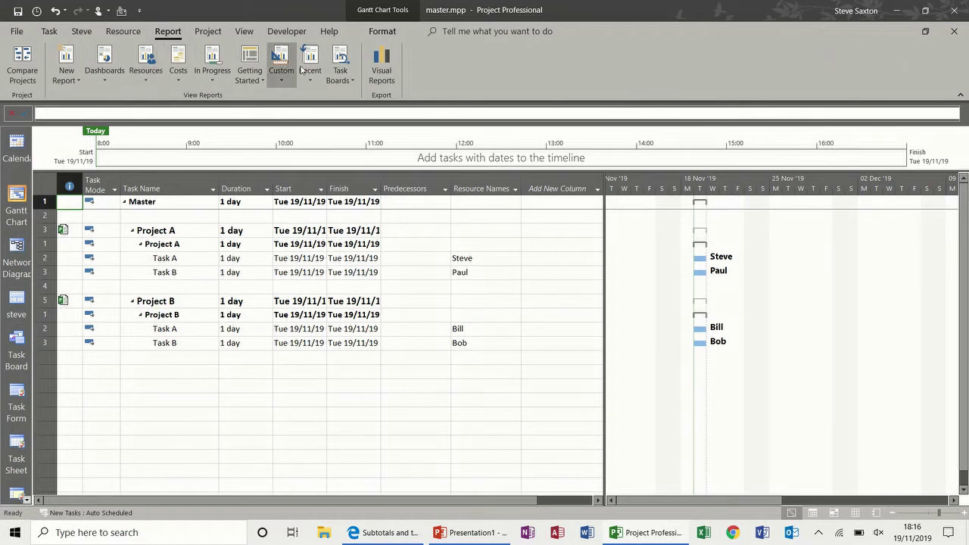
pyautogui.click(275, 81)
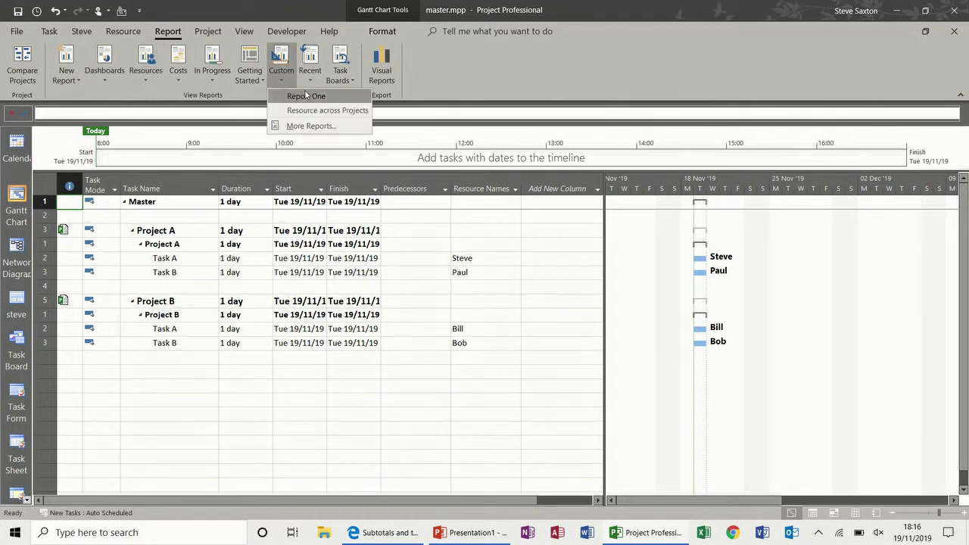
pyautogui.click(307, 113)
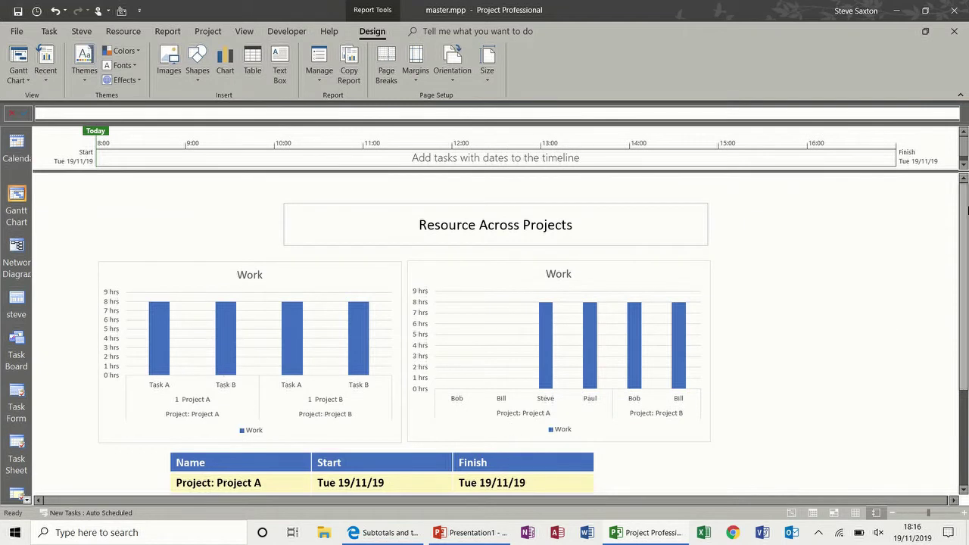
pyautogui.scroll(-3, 965, 333)
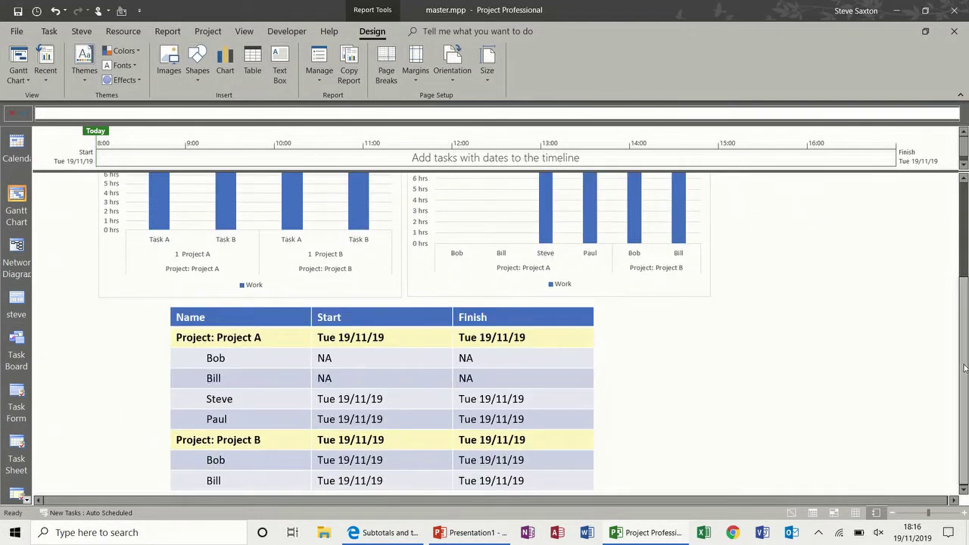
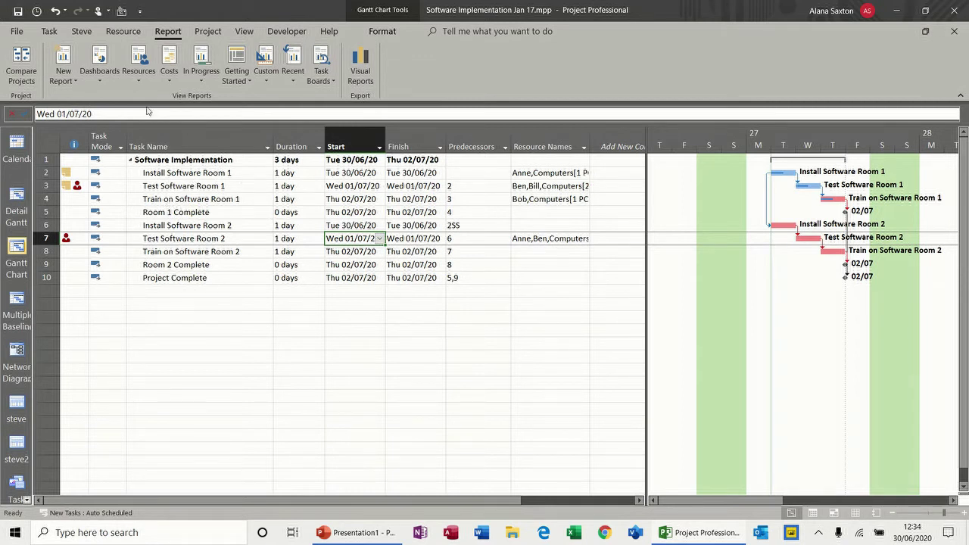
# Step: Try setting the baseline for the entire project, declining to overwrite the saved baseline and cancelling the operation
pyautogui.click(207, 31)
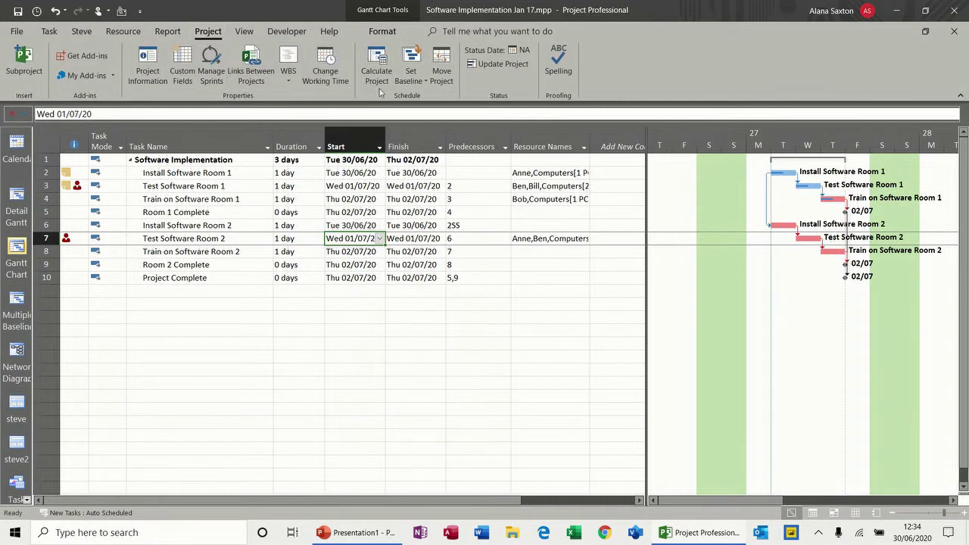
pyautogui.click(409, 81)
pyautogui.click(422, 99)
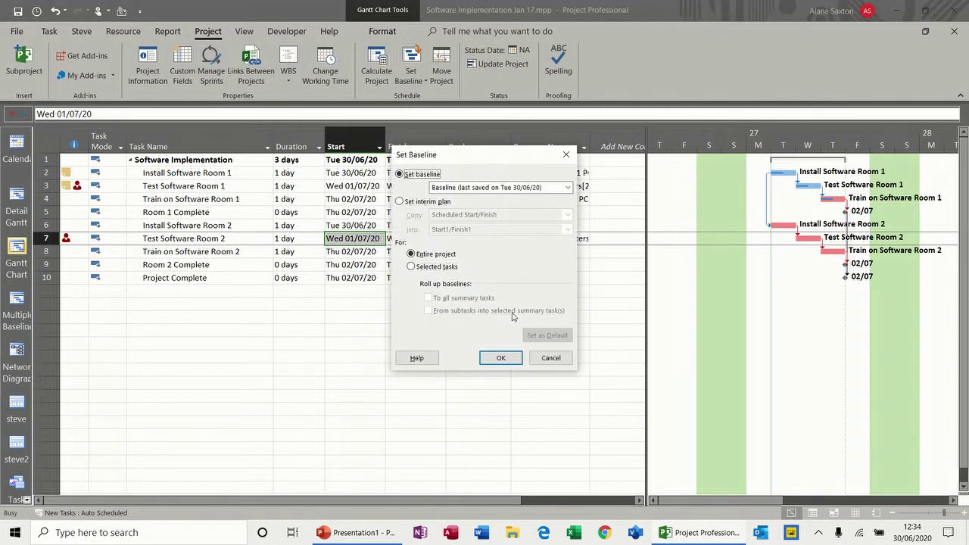
pyautogui.click(502, 358)
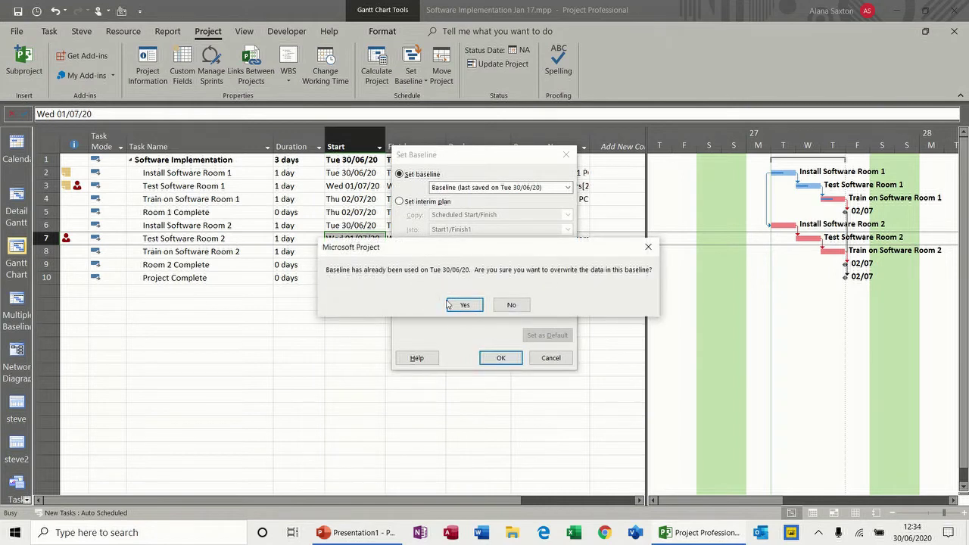
pyautogui.click(512, 305)
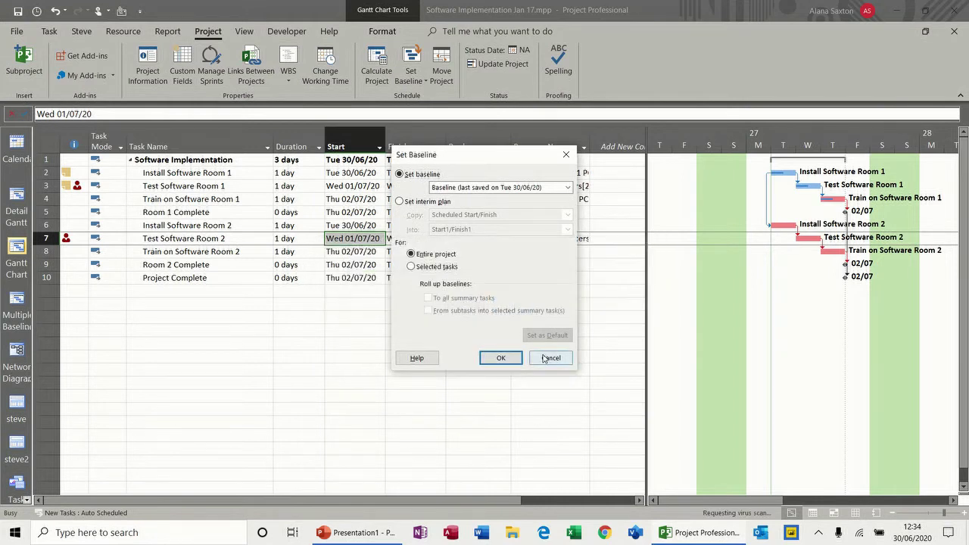
pyautogui.click(551, 357)
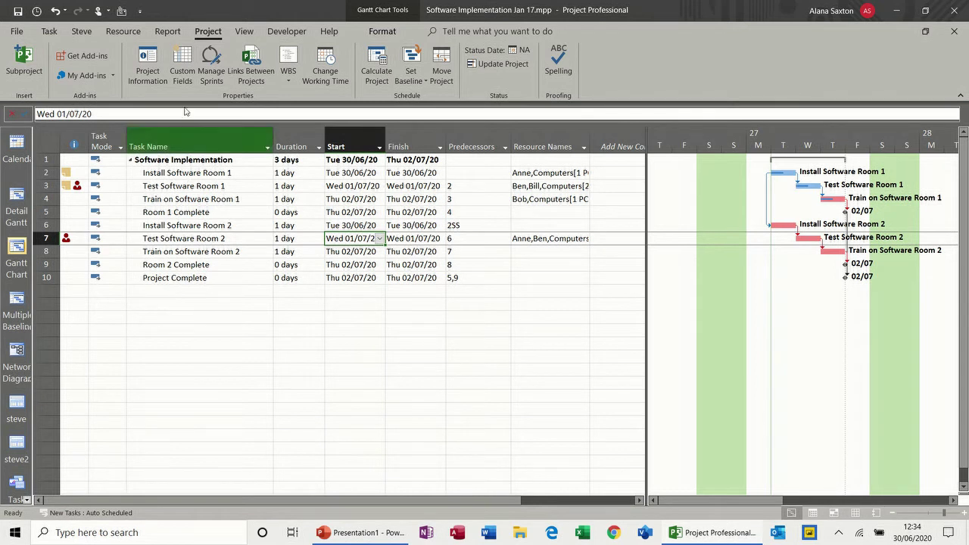
# Step: Bring up the Visual Reports templates and compare the Microsoft Excel and Microsoft Visio ones separately before showing both again
pyautogui.click(166, 32)
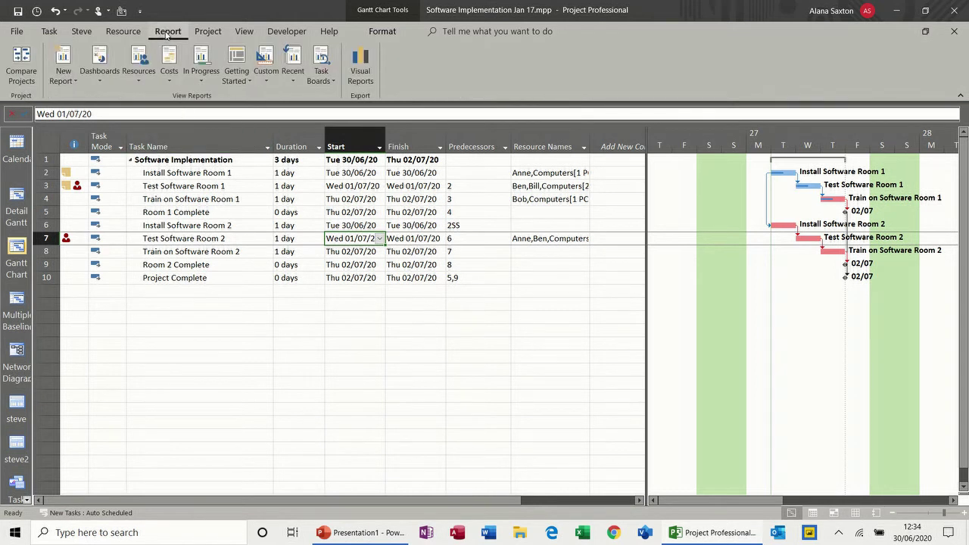
pyautogui.click(361, 63)
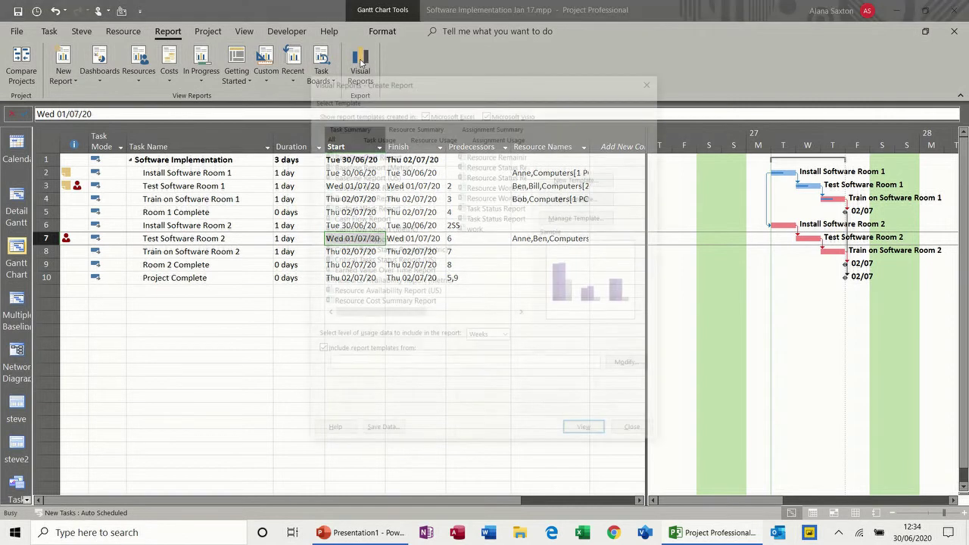
pyautogui.moveTo(438, 82); pyautogui.dragTo(347, 80)
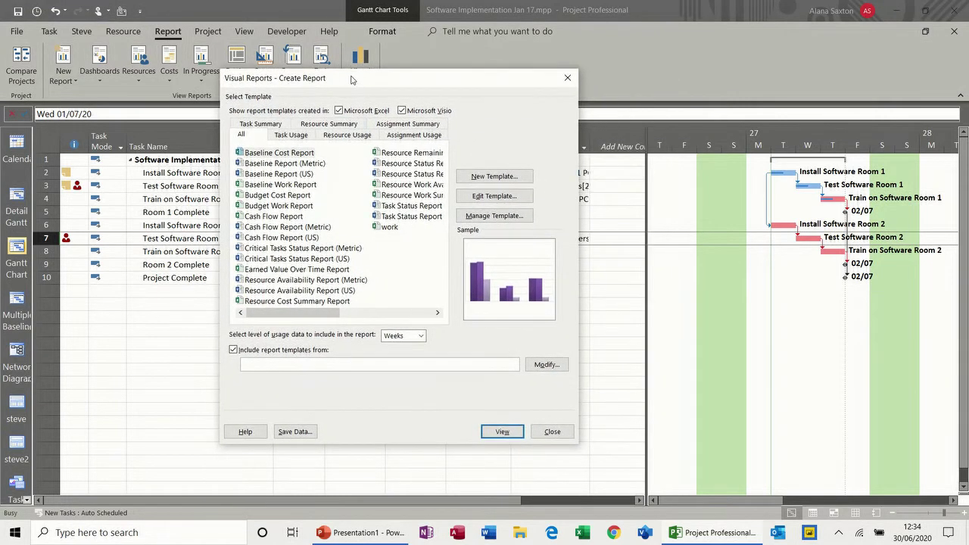
pyautogui.click(405, 112)
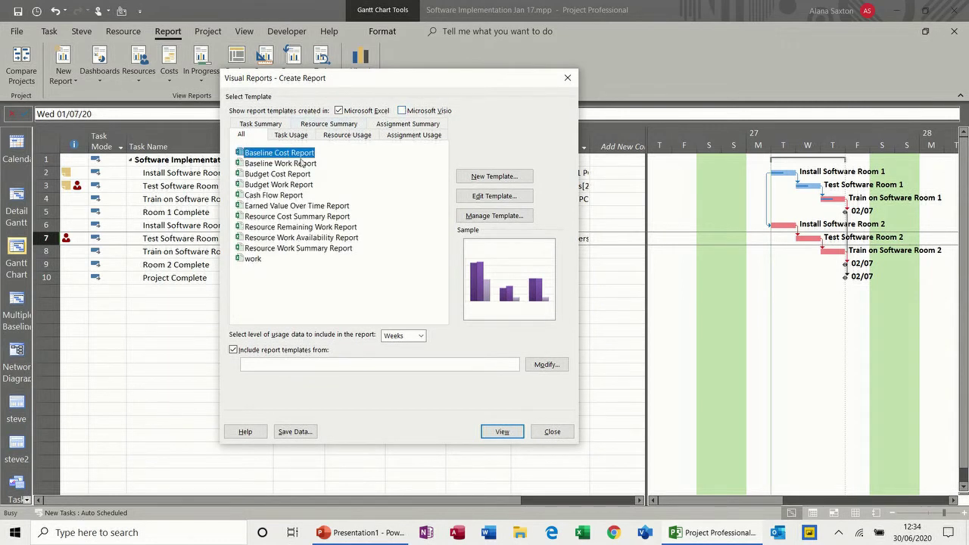
pyautogui.click(401, 111)
pyautogui.click(343, 111)
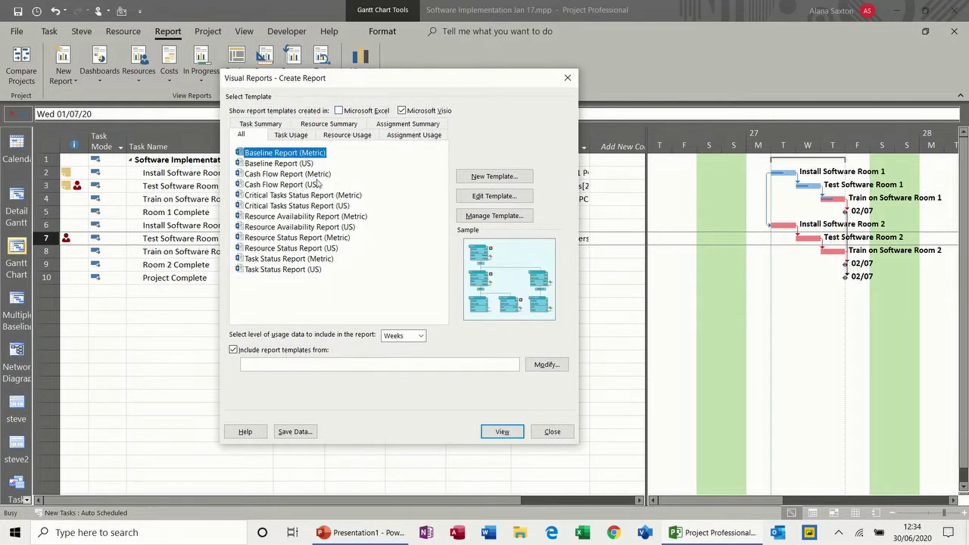
pyautogui.click(340, 111)
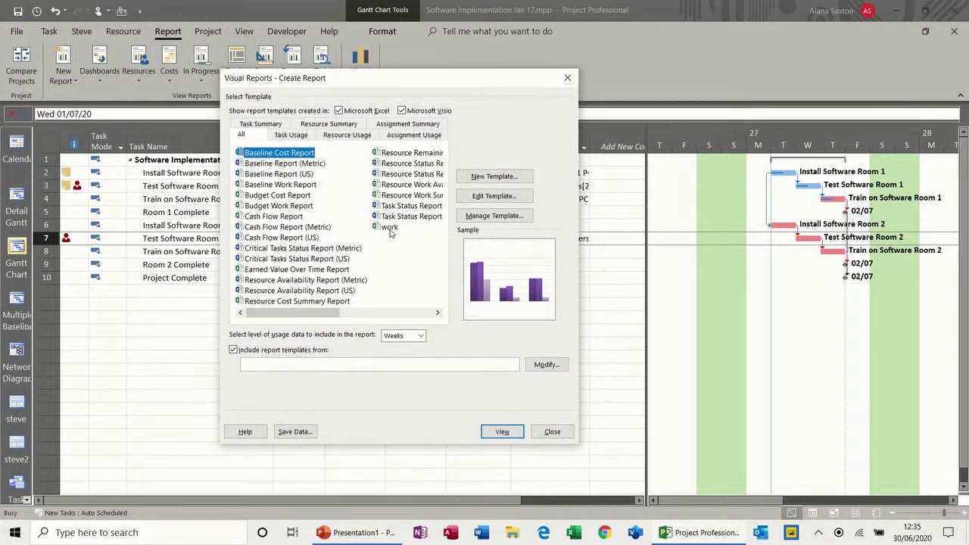
# Step: Examine the custom work template, the Resource Summary category and the available usage data levels for visual reports
pyautogui.click(390, 228)
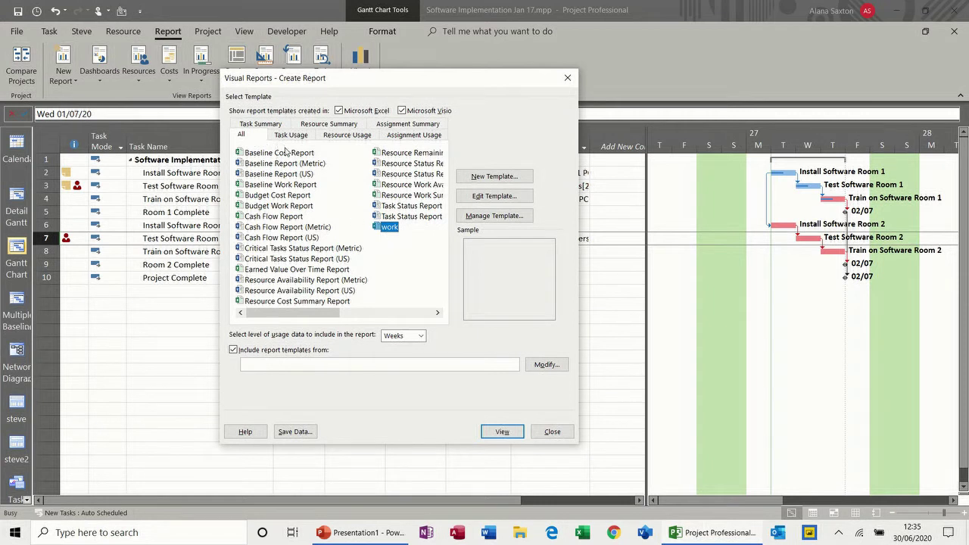
pyautogui.click(340, 127)
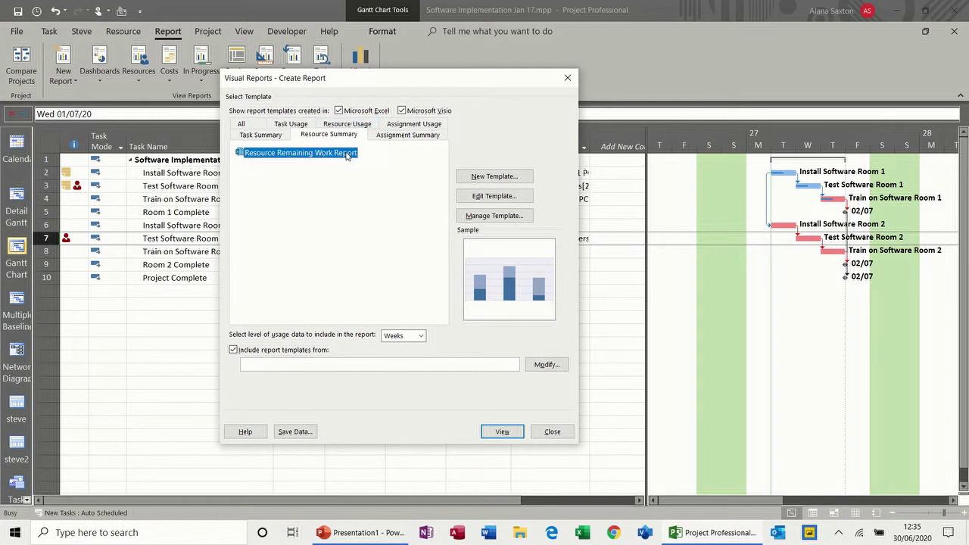
pyautogui.click(421, 336)
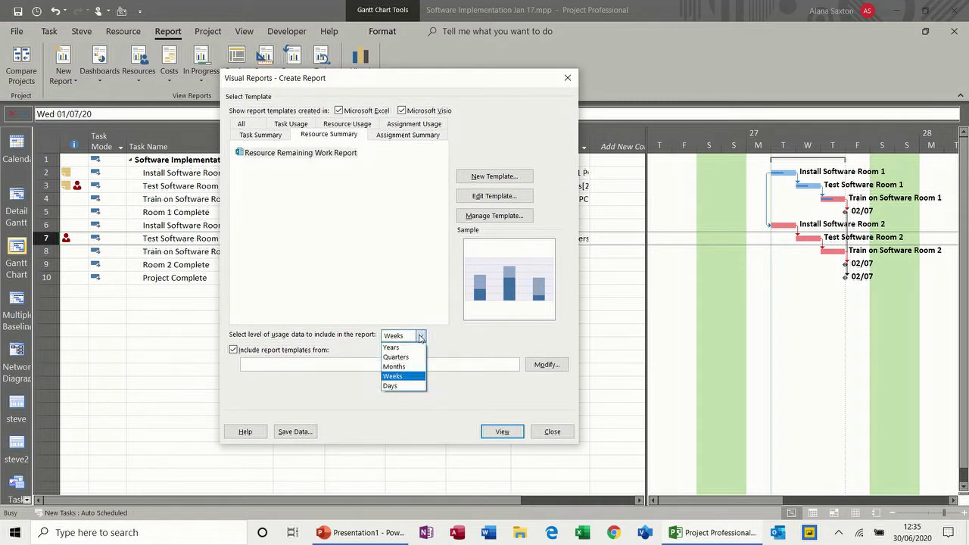
pyautogui.click(421, 338)
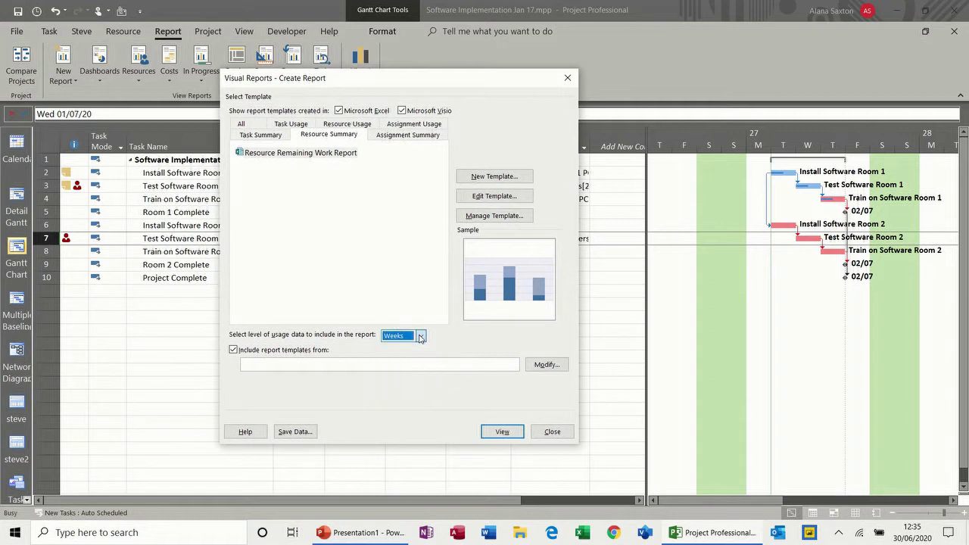
# Step: Inspect the selected and custom fields available for the Resource Remaining Work Report template, and leave without editing it
pyautogui.click(494, 196)
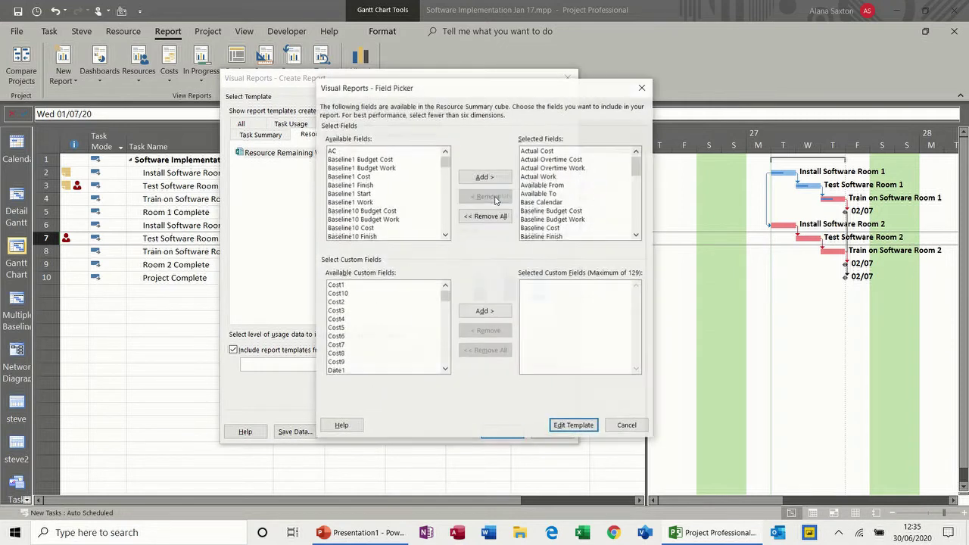
pyautogui.click(537, 152)
pyautogui.moveTo(537, 152); pyautogui.dragTo(537, 187)
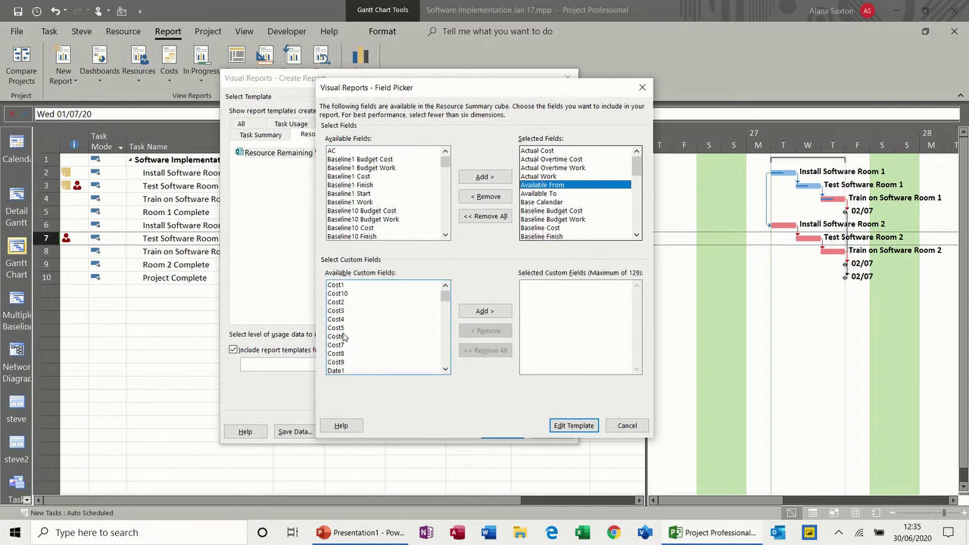
pyautogui.moveTo(448, 299)
pyautogui.mouseDown()
pyautogui.moveTo(444, 330)
pyautogui.moveTo(440, 301)
pyautogui.mouseUp()
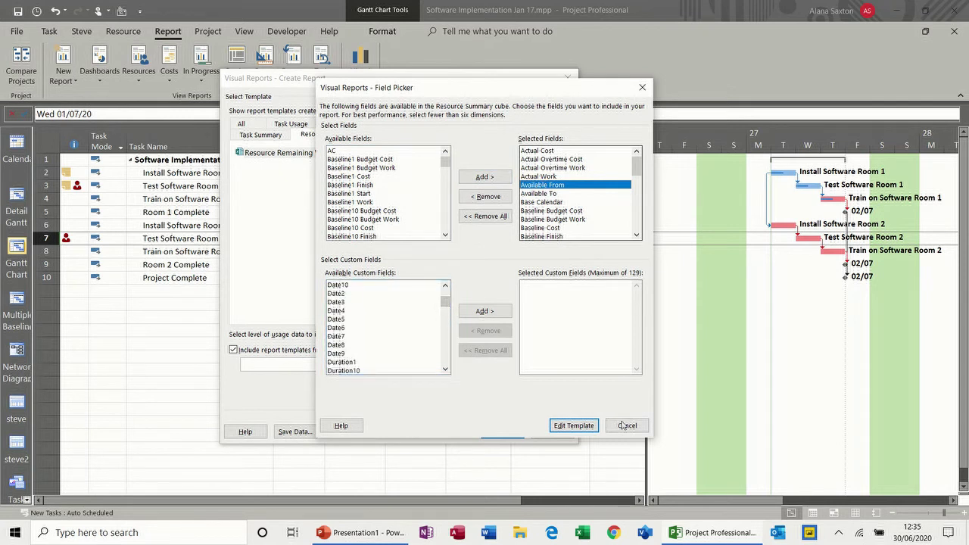
pyautogui.click(627, 426)
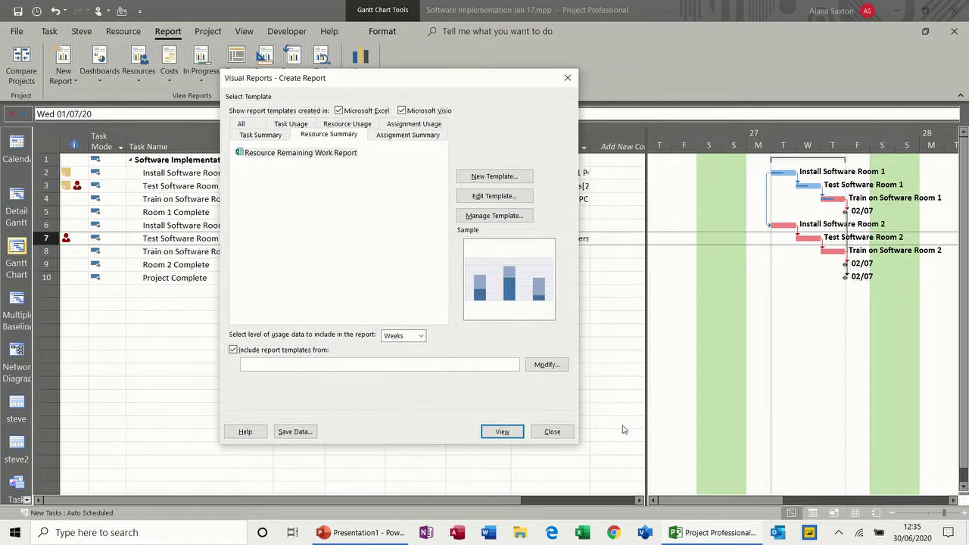
# Step: Generate the Resource Remaining Work Report in Excel, maximize its window and zoom out to show the whole chart
pyautogui.click(500, 435)
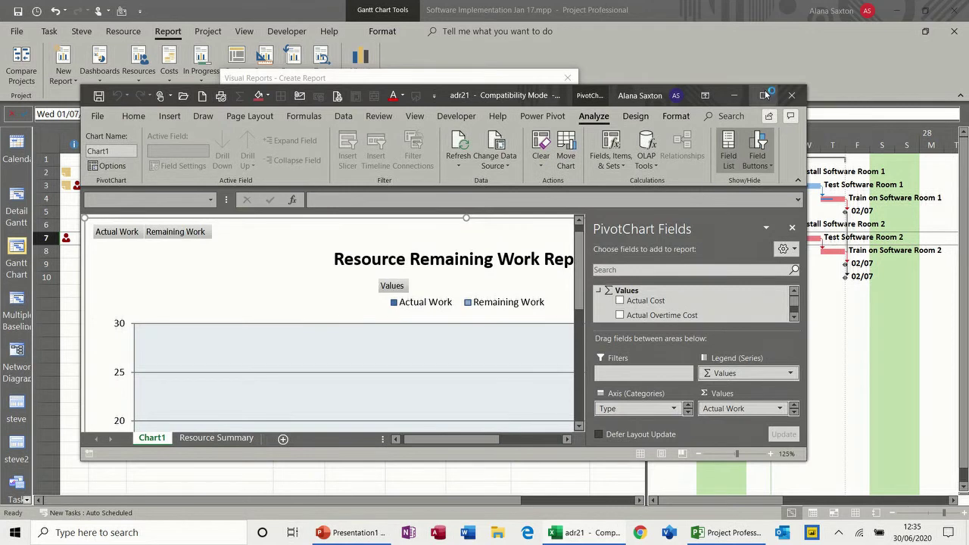
pyautogui.click(764, 95)
pyautogui.click(867, 513)
pyautogui.click(868, 513)
pyautogui.click(868, 513)
pyautogui.click(868, 514)
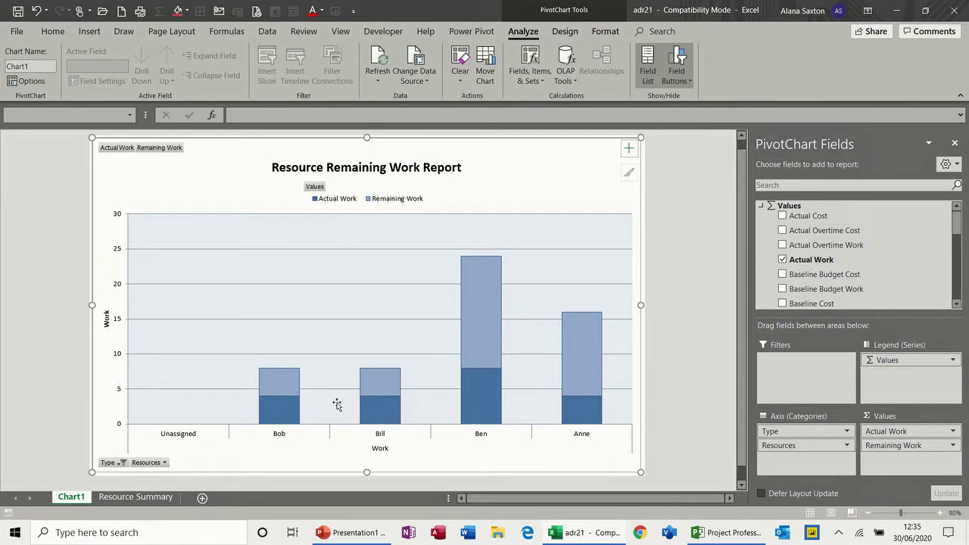
# Step: Add the Actual Cost field to the Resource Summary pivot table and return to the chart
pyautogui.click(132, 497)
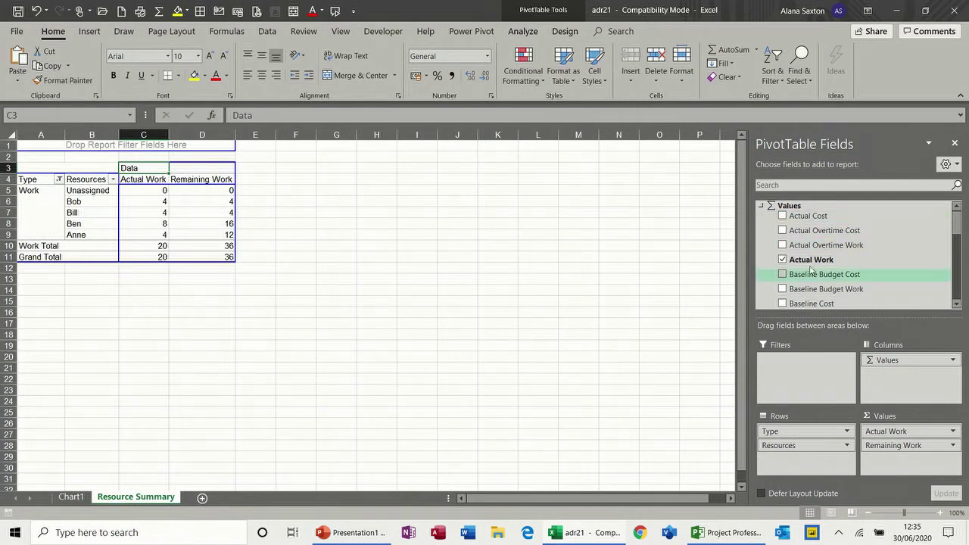
pyautogui.click(782, 216)
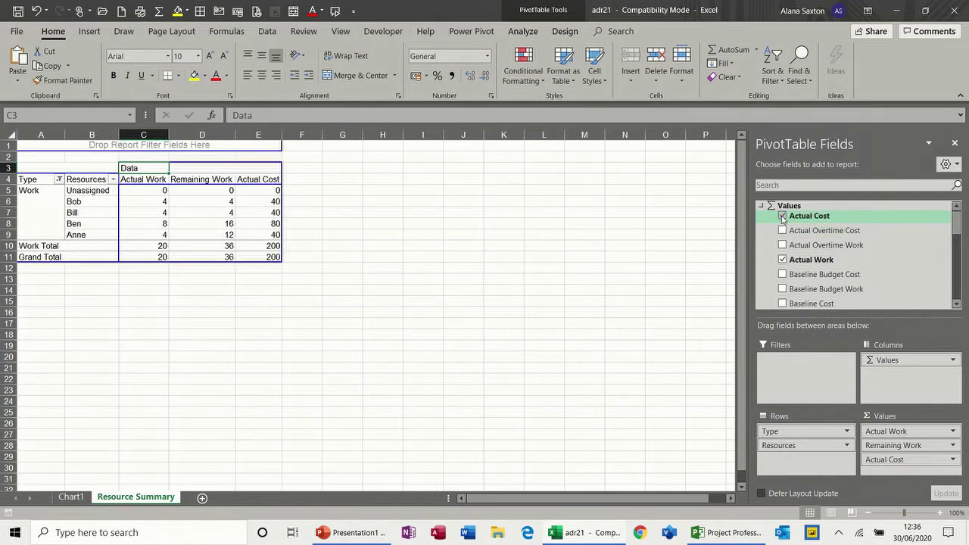
pyautogui.click(74, 499)
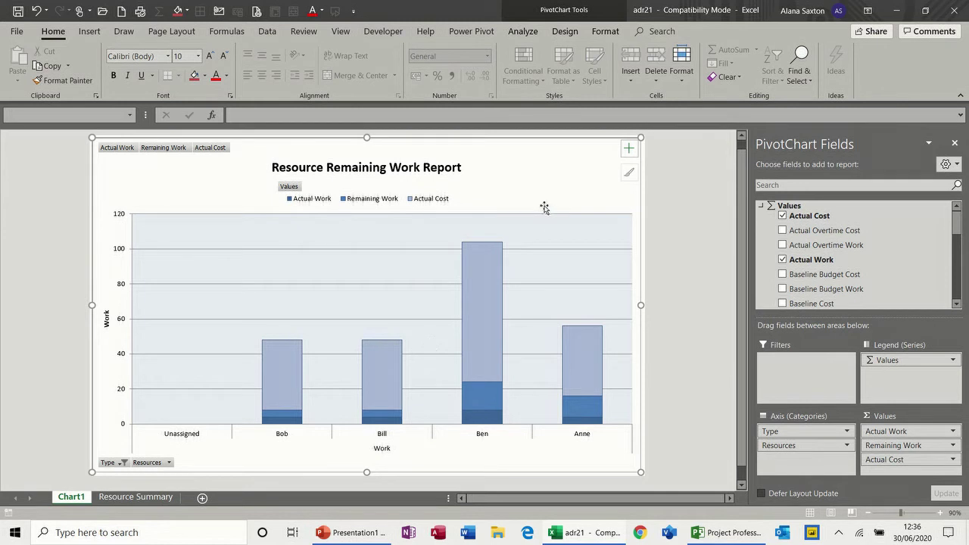
# Step: Change the Resource Remaining Work Report chart type to Clustered Column
pyautogui.click(523, 31)
pyautogui.click(565, 32)
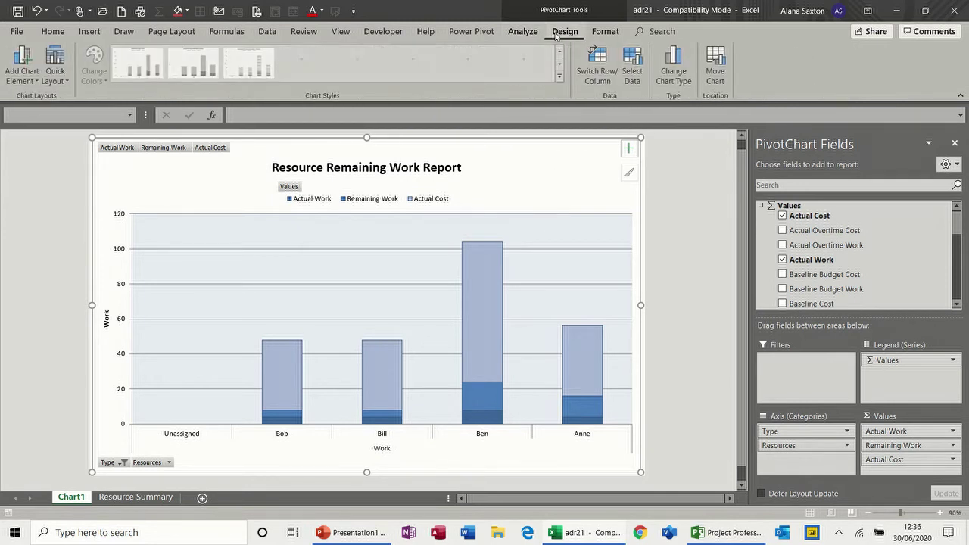
pyautogui.click(674, 73)
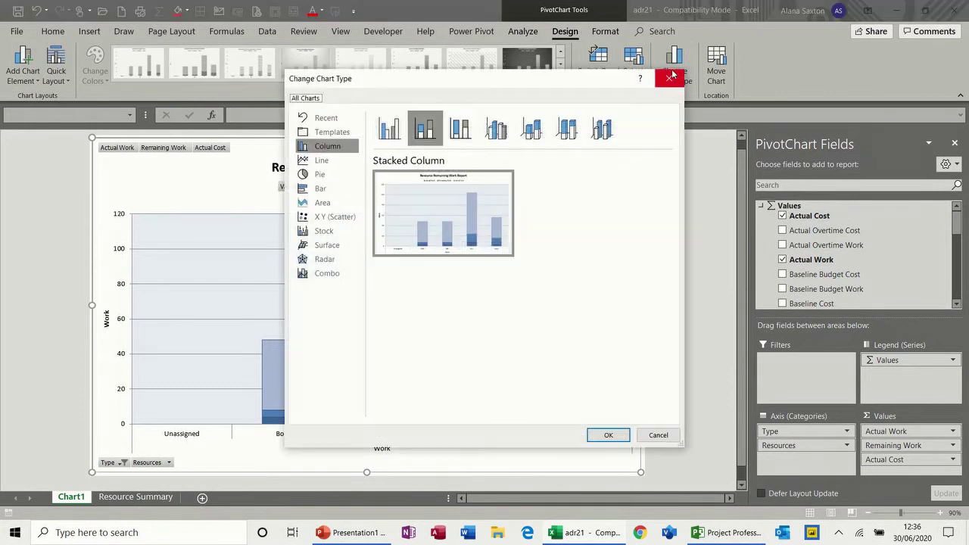
pyautogui.click(391, 131)
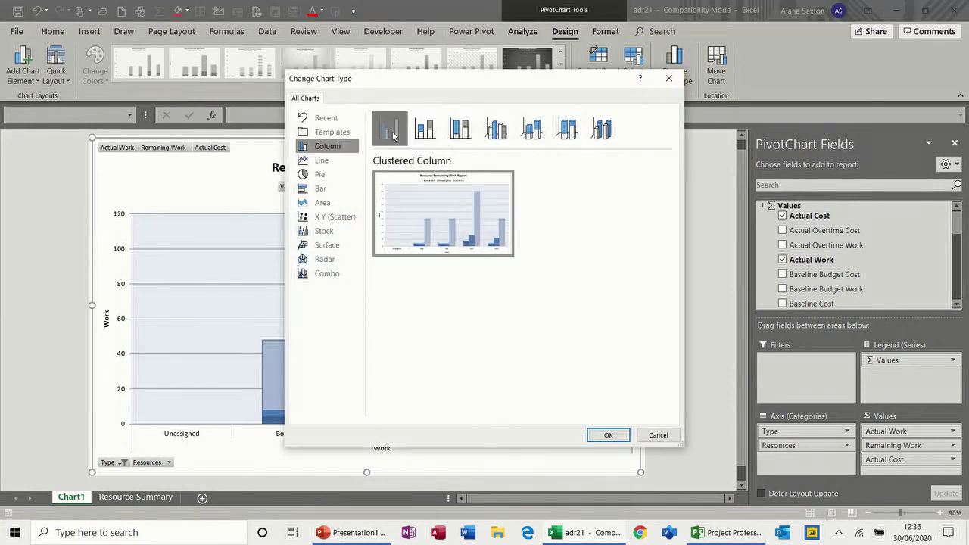
pyautogui.click(602, 434)
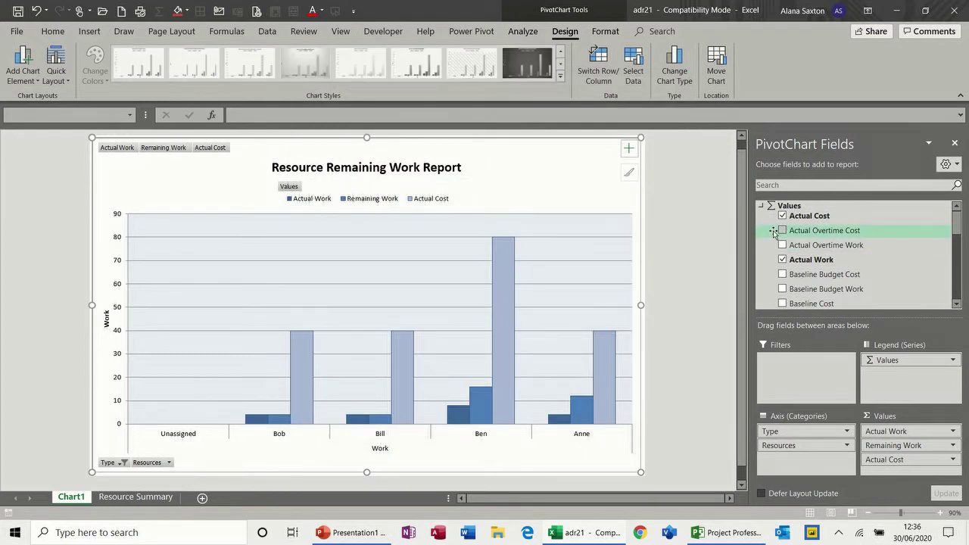
# Step: Remove Actual Cost from the pivot chart, place Actual Work after Remaining Work, and add Baseline Work
pyautogui.click(784, 260)
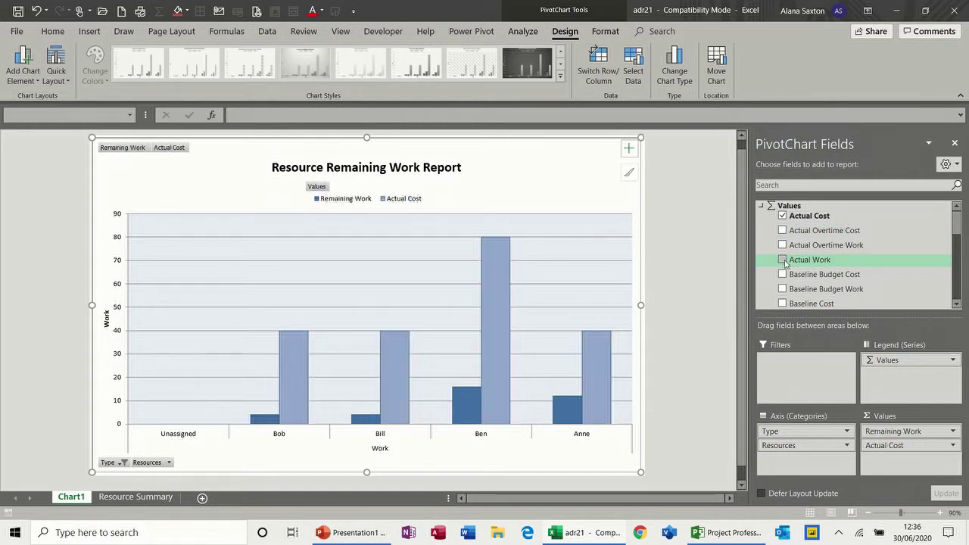
pyautogui.click(783, 217)
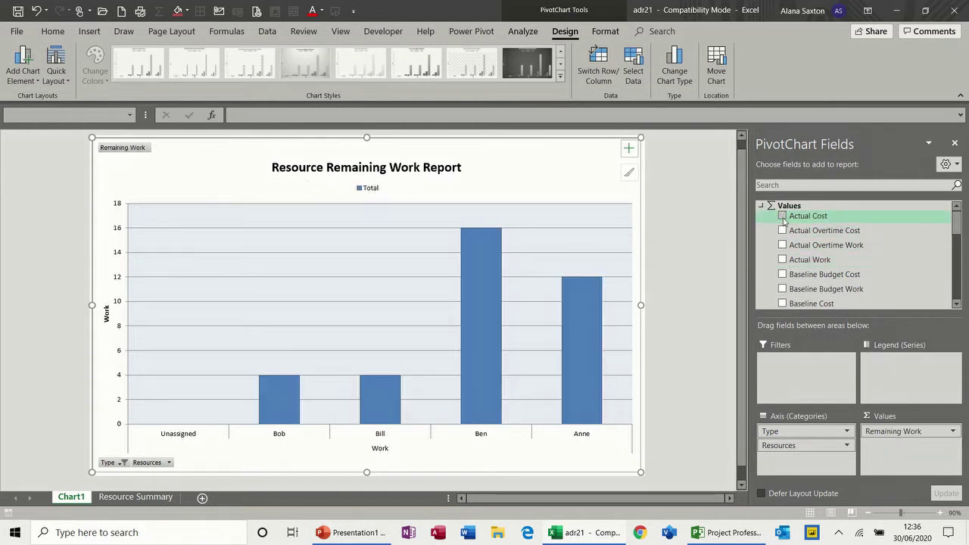
pyautogui.click(784, 260)
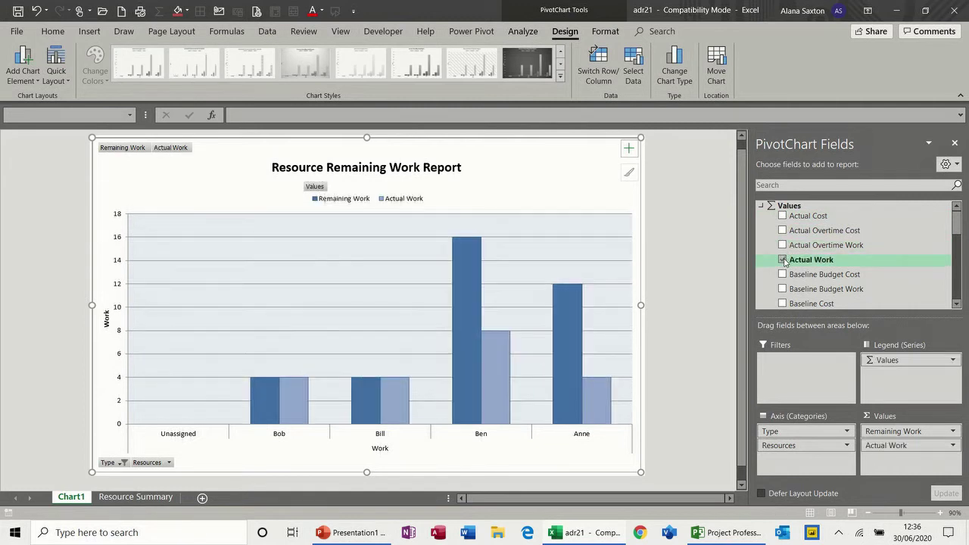
pyautogui.moveTo(958, 232)
pyautogui.mouseDown()
pyautogui.moveTo(959, 256)
pyautogui.moveTo(959, 245)
pyautogui.mouseUp()
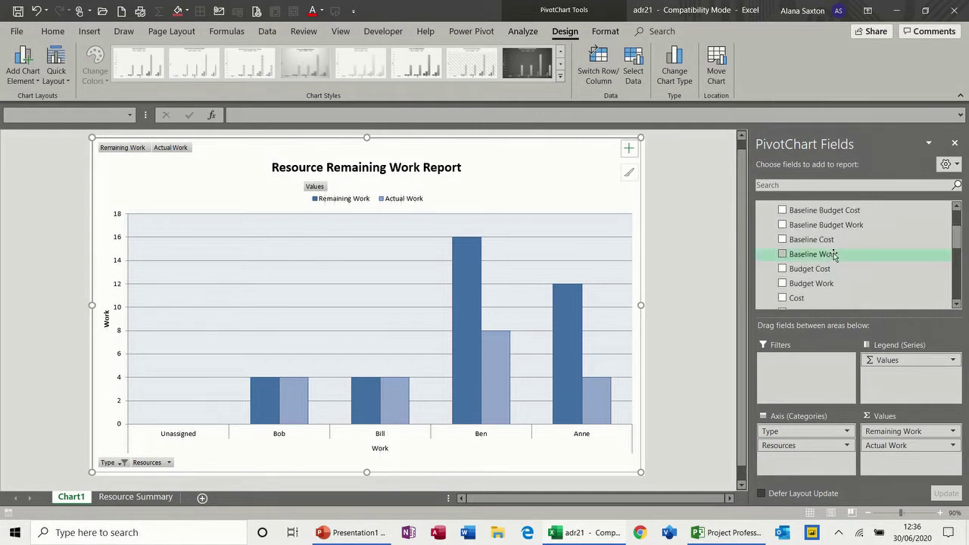
pyautogui.click(784, 256)
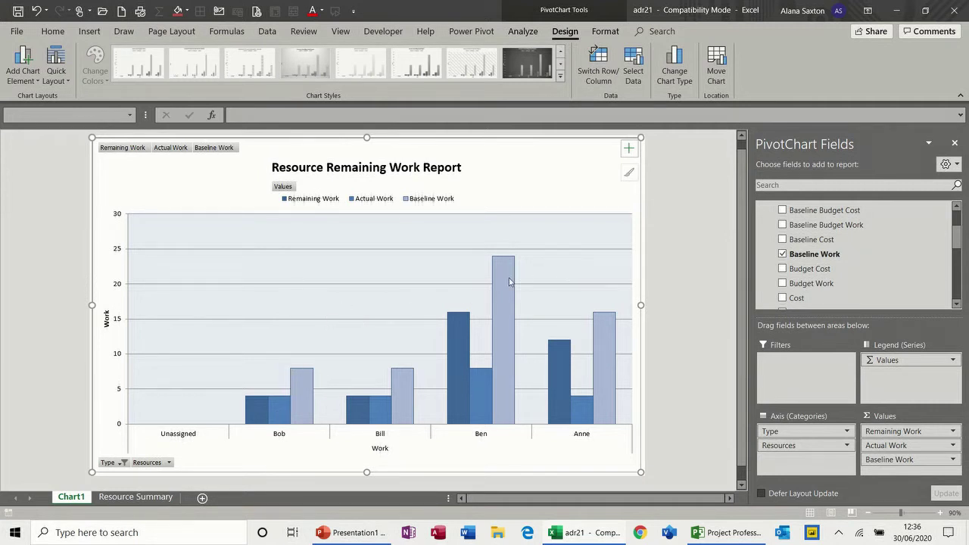
# Step: Close the adr21 report workbook without saving its changes to return to the Visual Reports templates
pyautogui.click(952, 16)
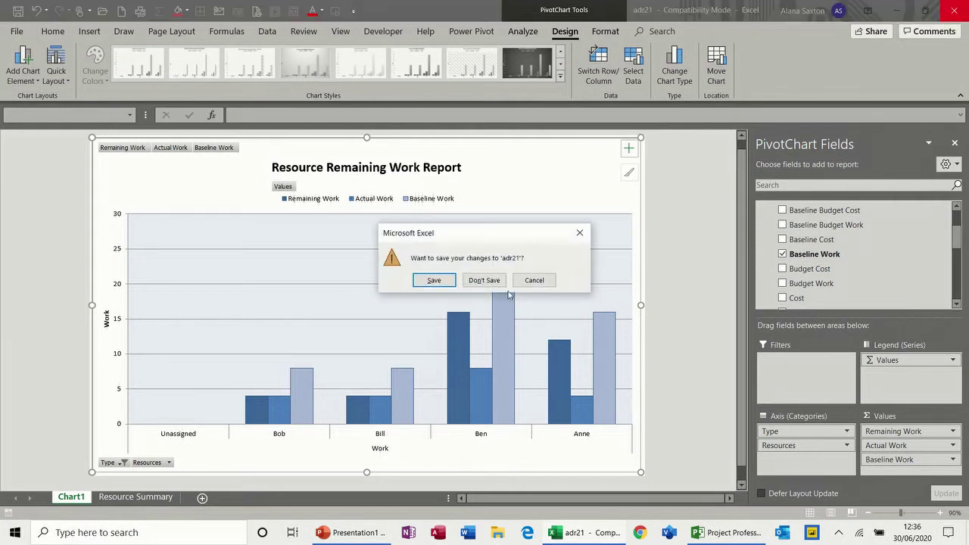
pyautogui.click(485, 281)
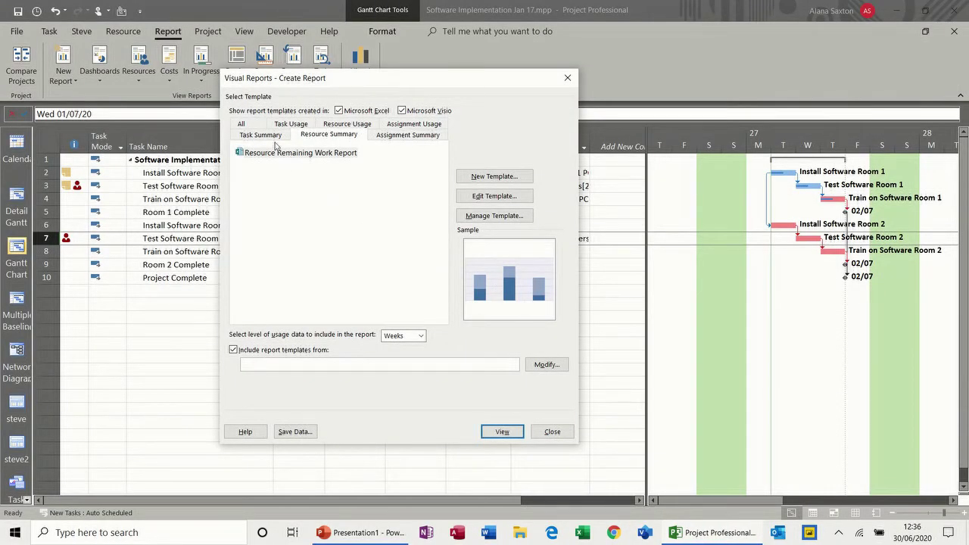
# Step: Show all Visio-only visual report templates and generate the Baseline Report (Metric)
pyautogui.click(254, 127)
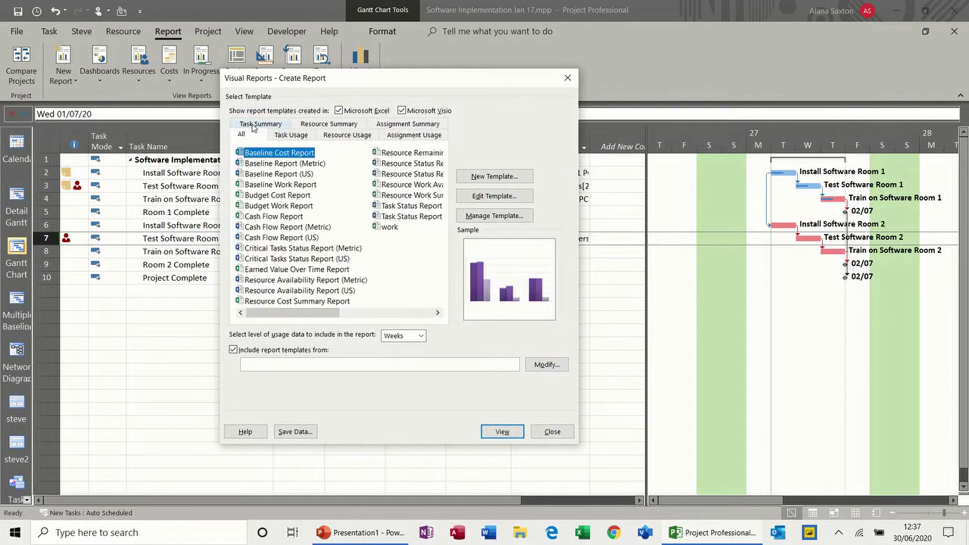
pyautogui.click(338, 112)
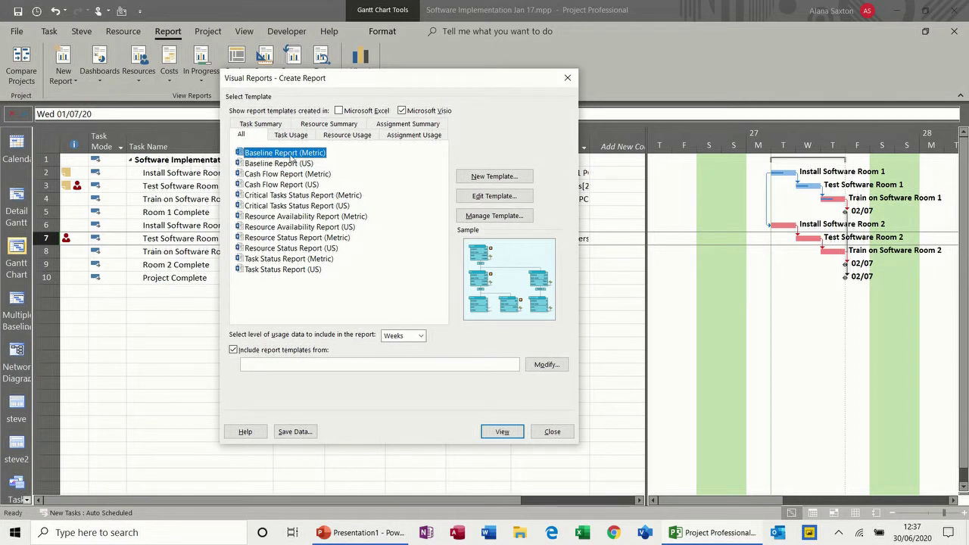
pyautogui.click(266, 165)
pyautogui.click(259, 158)
pyautogui.click(510, 429)
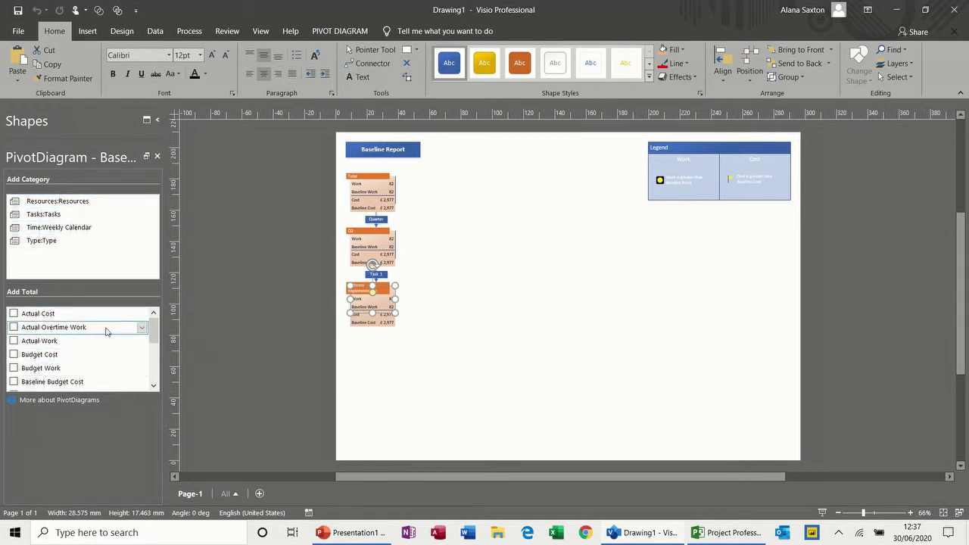
# Step: Break the Software Implementation node of the PivotDiagram down by Tasks and add the Actual Work total
pyautogui.click(57, 215)
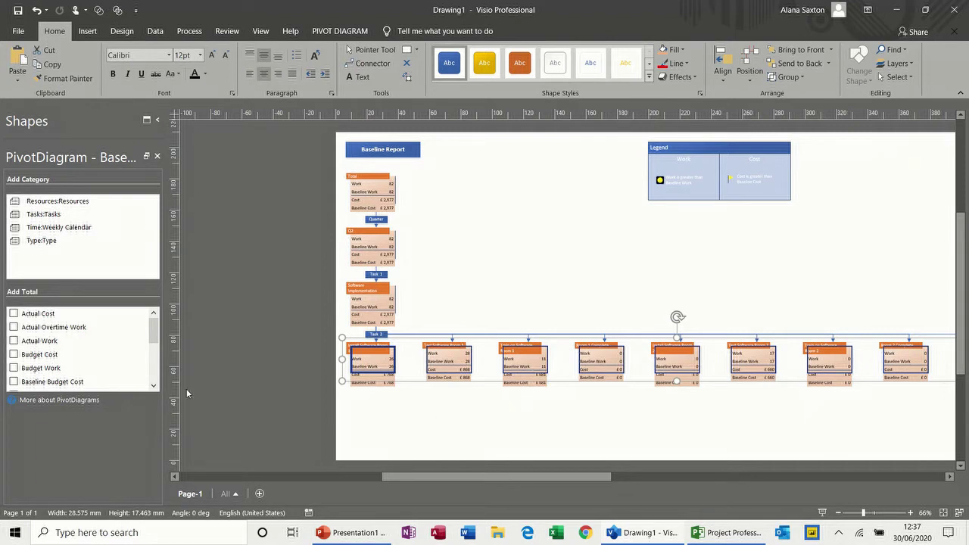
pyautogui.click(13, 341)
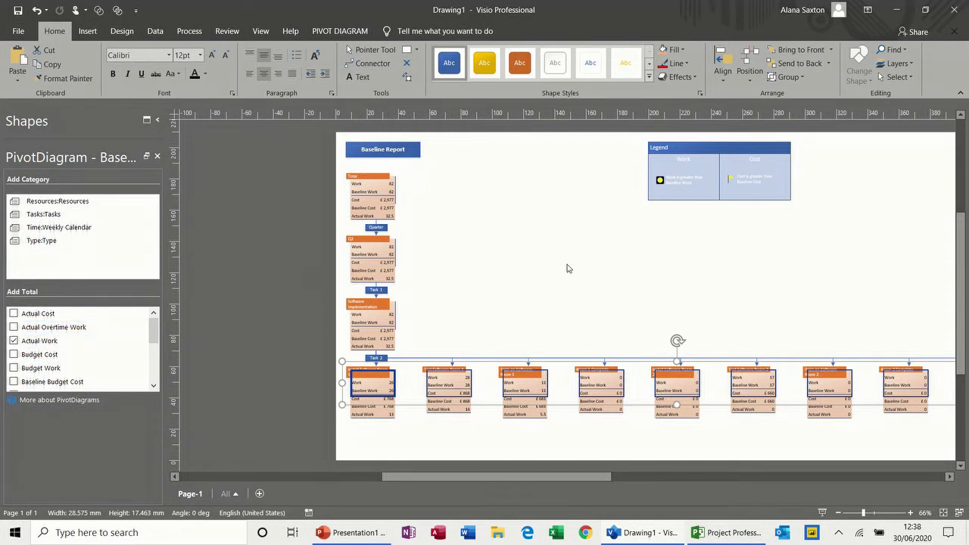
# Step: Close the Visio baseline report drawing without saving it to return to the report templates
pyautogui.click(955, 10)
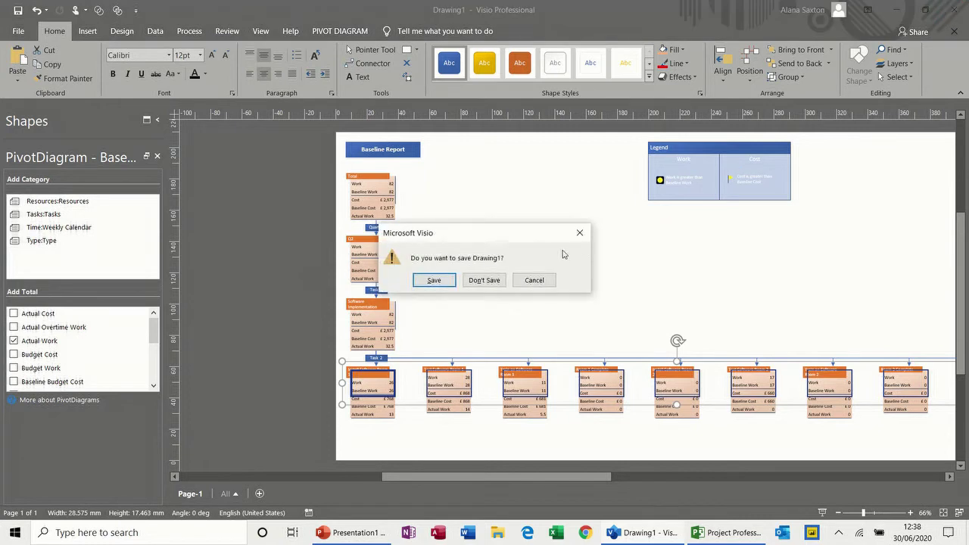
pyautogui.click(485, 280)
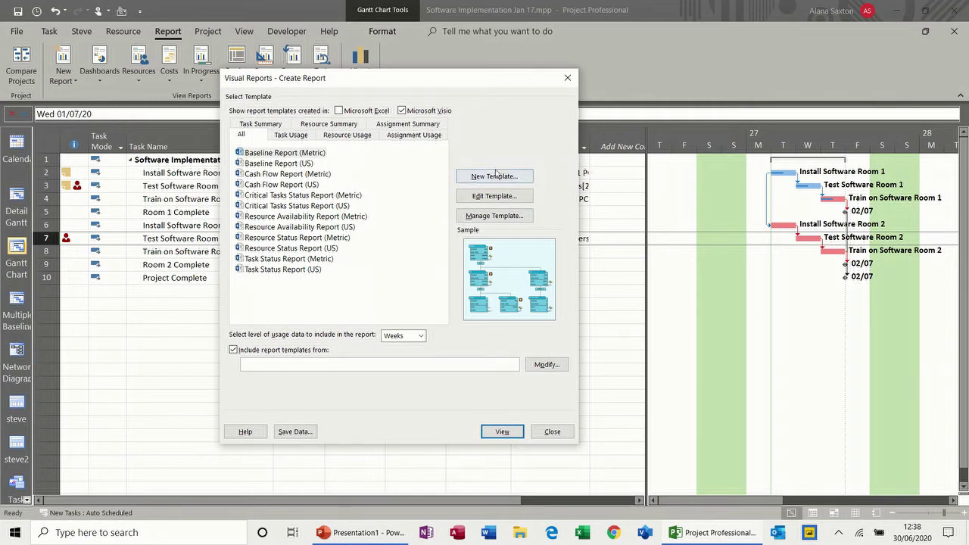
# Step: Start a new Excel report template based on Resource Usage data and remove all preselected fields
pyautogui.click(500, 179)
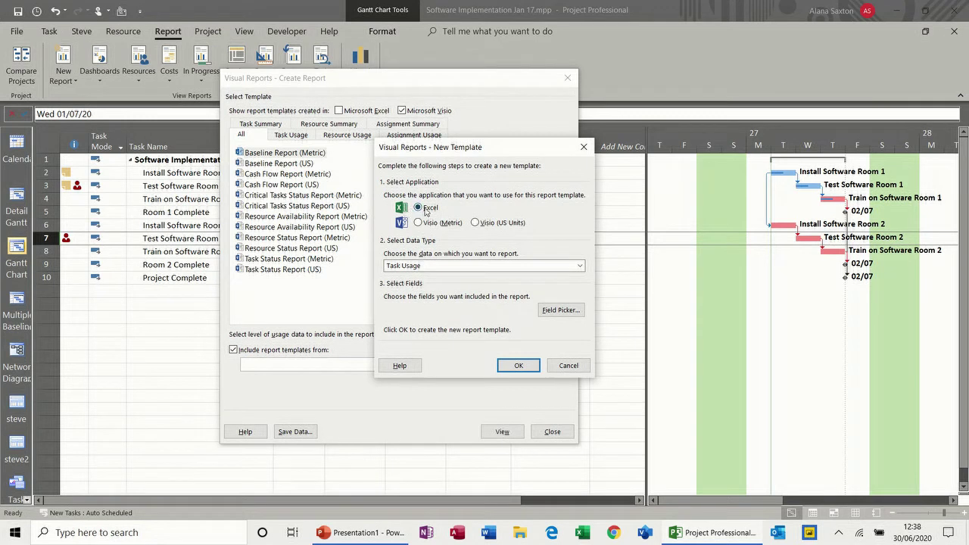
pyautogui.click(580, 267)
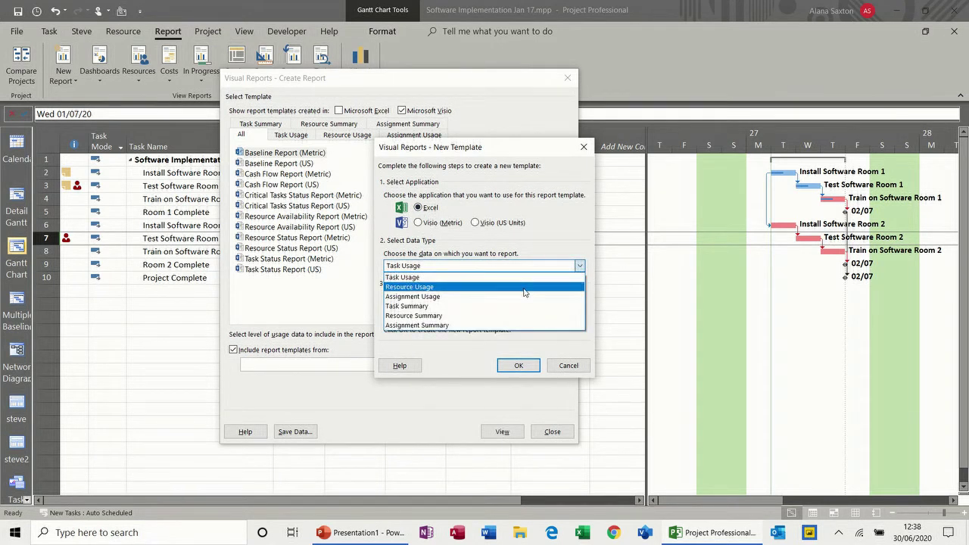
pyautogui.click(524, 287)
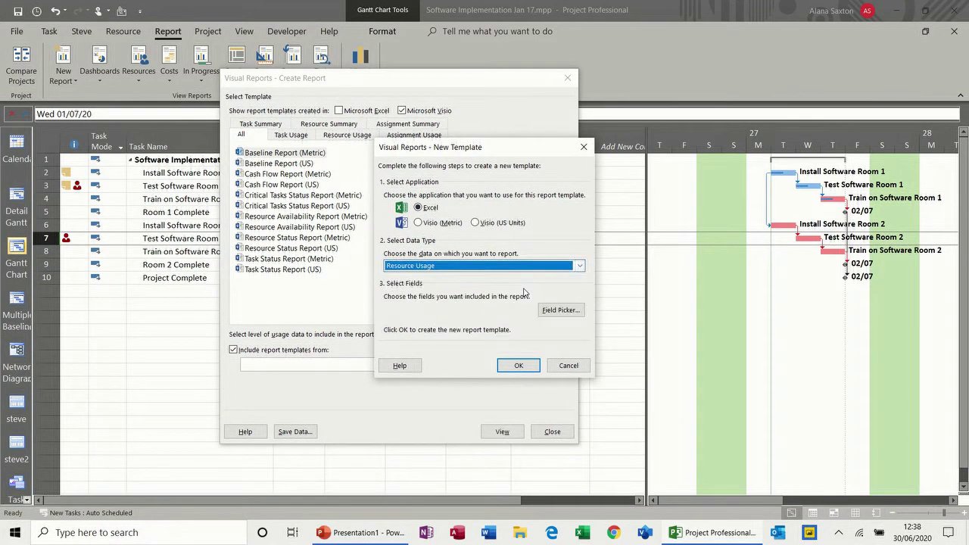
pyautogui.click(560, 310)
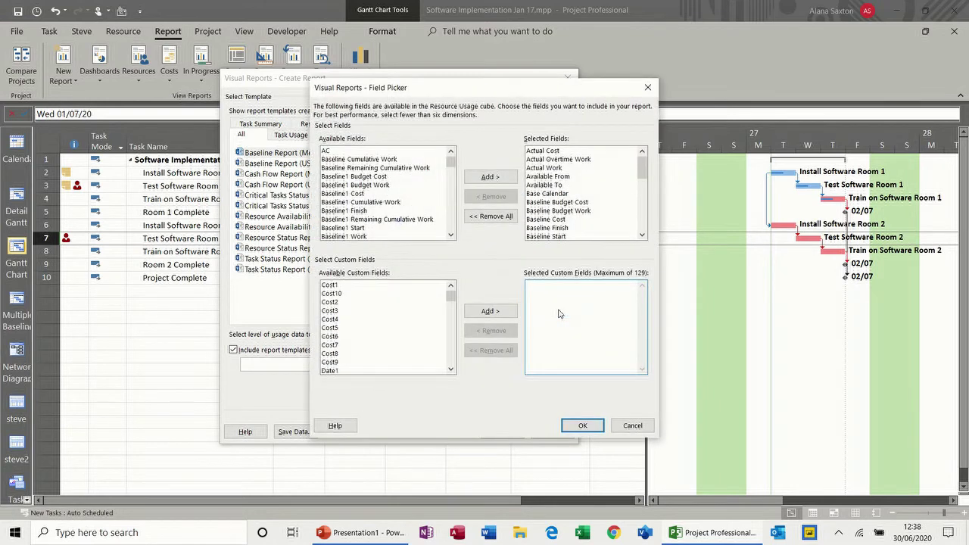
pyautogui.click(496, 219)
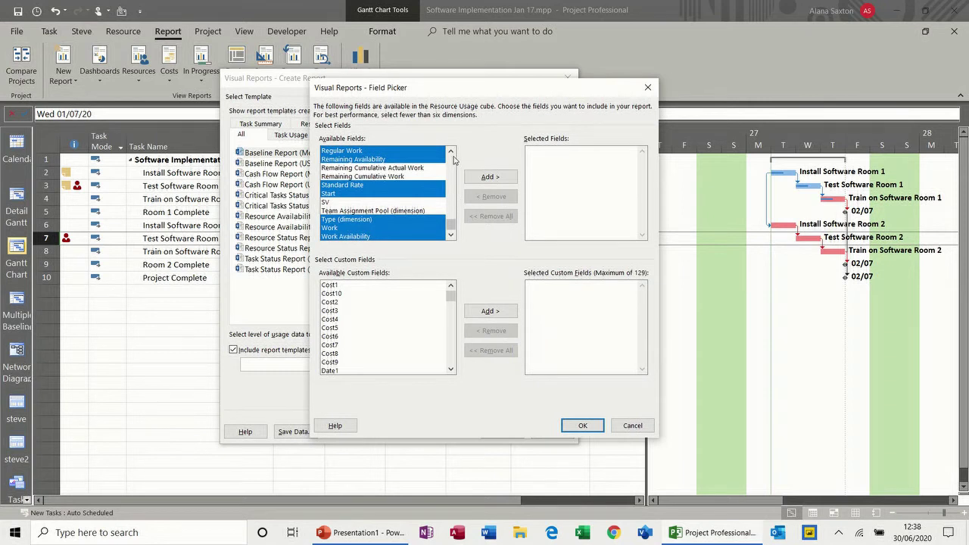
# Step: Add Actual Cost and Actual Work to the template's selected fields
pyautogui.click(450, 152)
pyautogui.click(451, 151)
pyautogui.click(451, 151)
pyautogui.moveTo(451, 152); pyautogui.dragTo(451, 151)
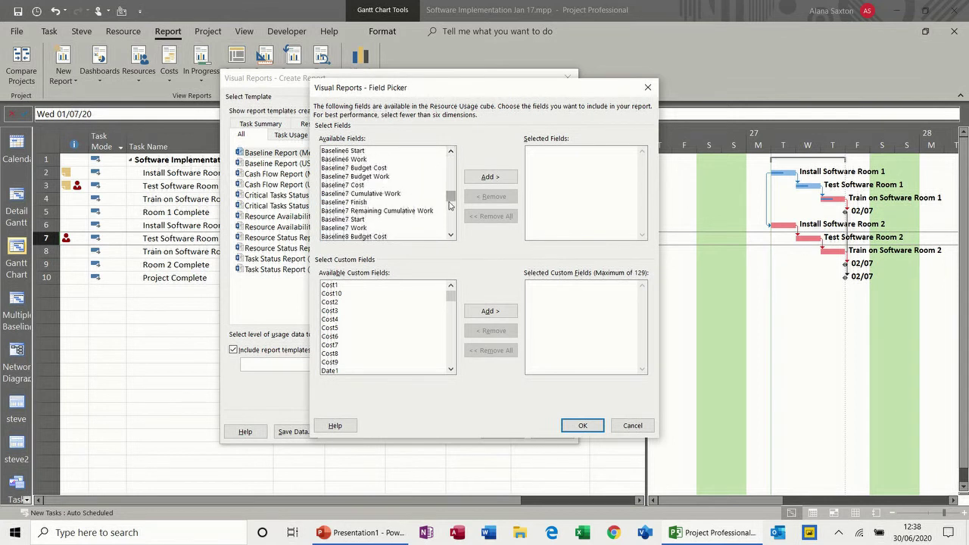
pyautogui.moveTo(450, 201); pyautogui.dragTo(451, 166)
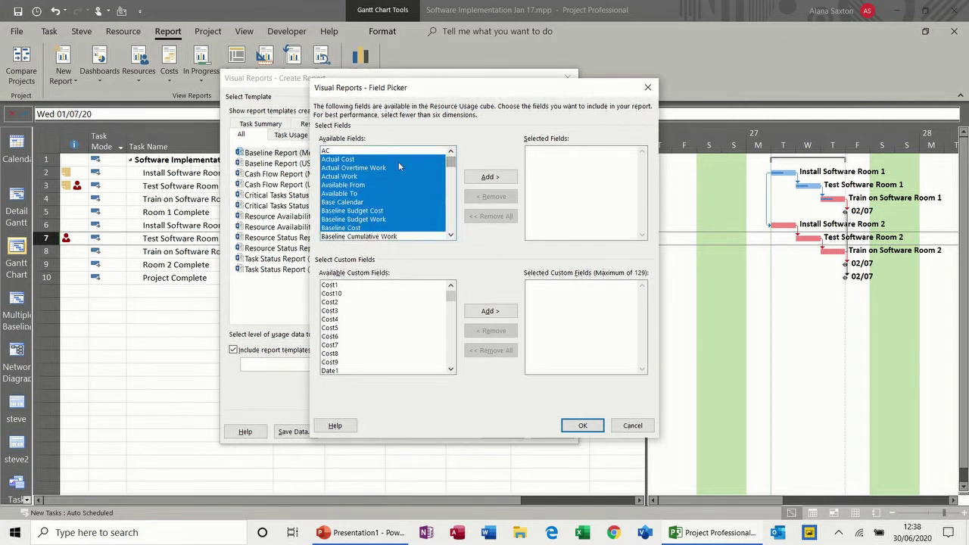
pyautogui.click(361, 160)
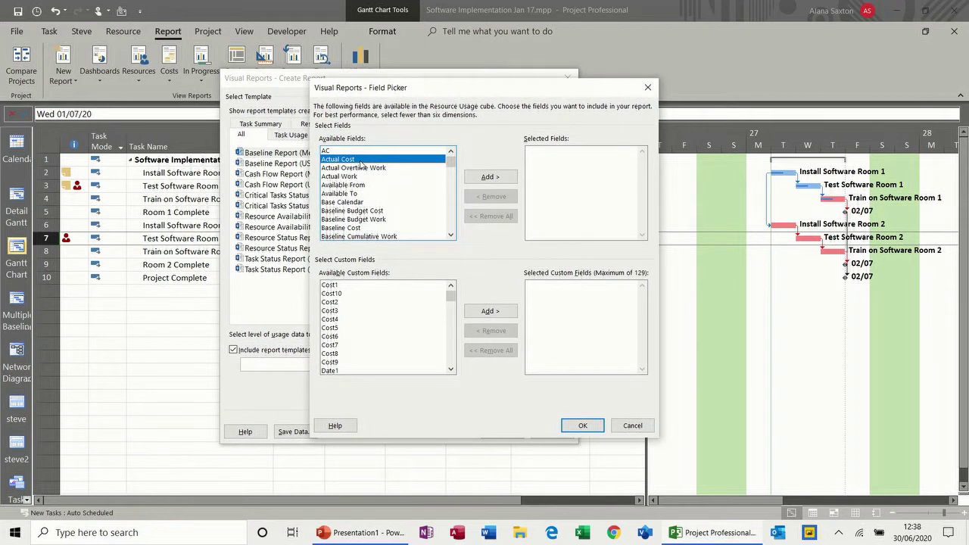
pyautogui.doubleClick(360, 160)
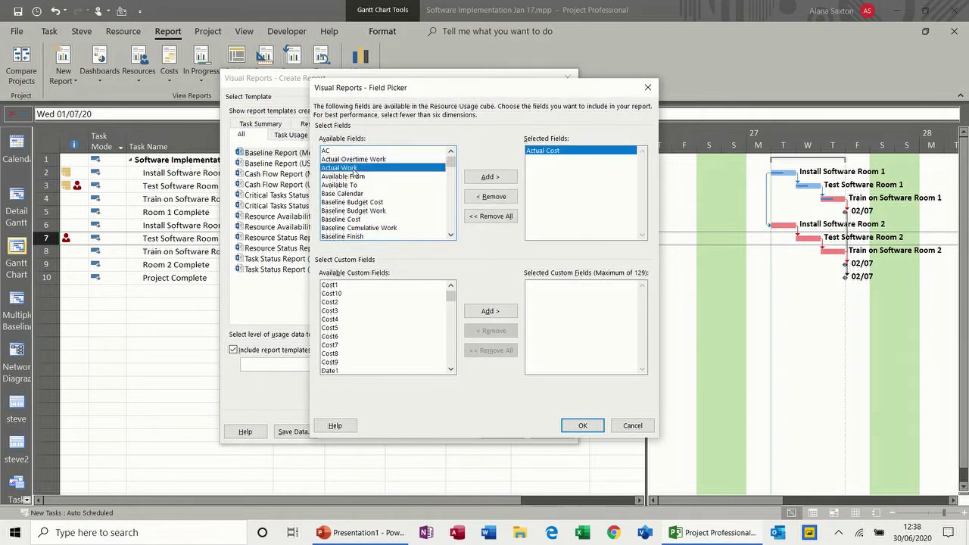
pyautogui.doubleClick(353, 168)
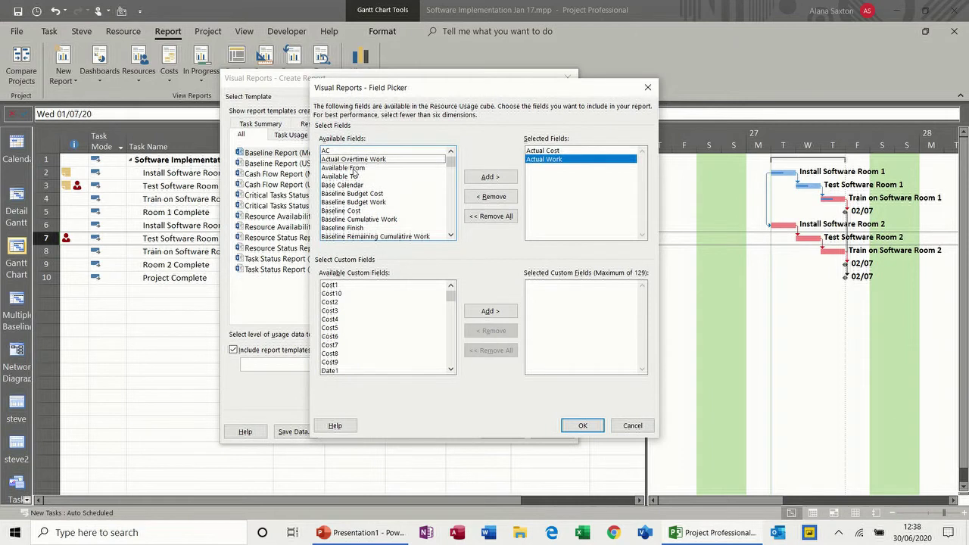
# Step: Add Baseline Cost and Baseline Work to the template's selected fields and accept the field selection
pyautogui.doubleClick(362, 212)
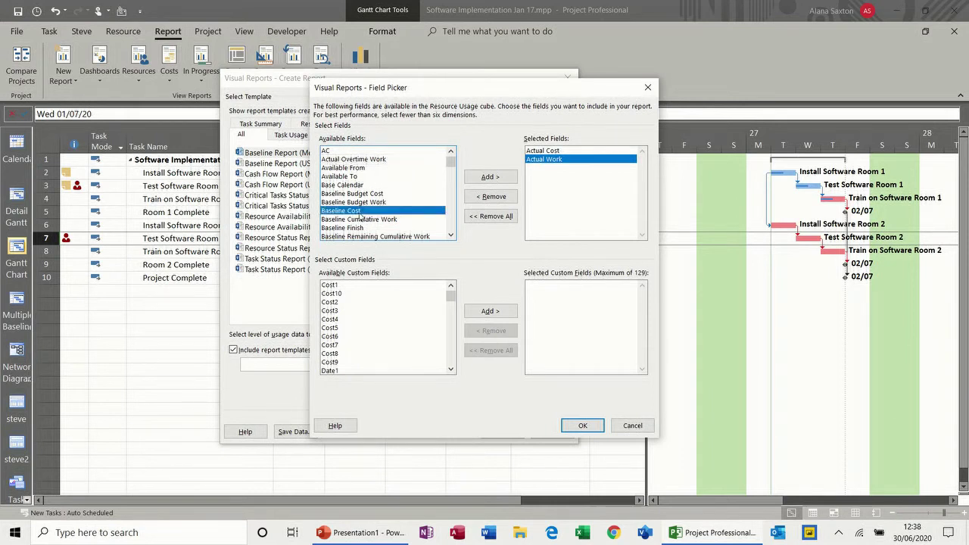
pyautogui.click(452, 236)
pyautogui.click(453, 238)
pyautogui.click(452, 238)
pyautogui.click(452, 238)
pyautogui.click(452, 237)
pyautogui.doubleClick(358, 202)
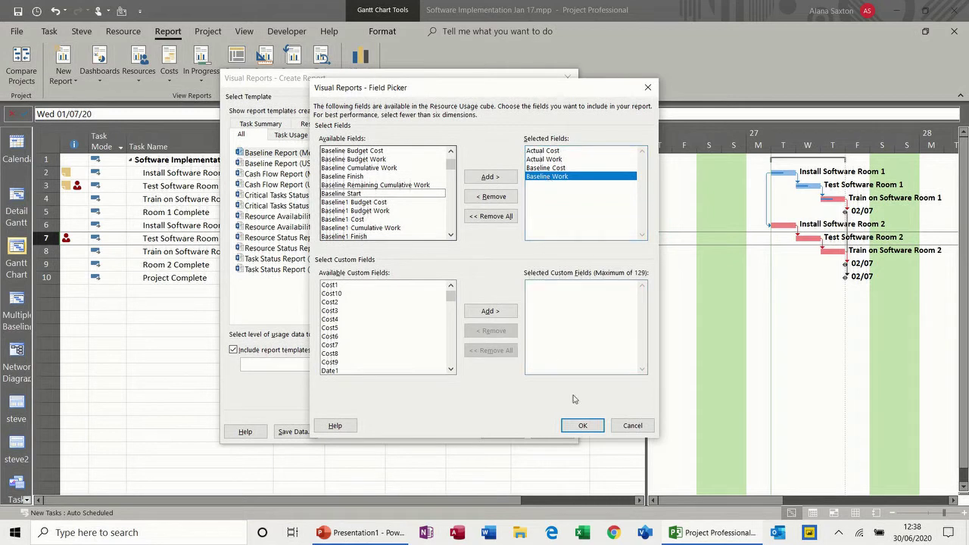
pyautogui.click(581, 425)
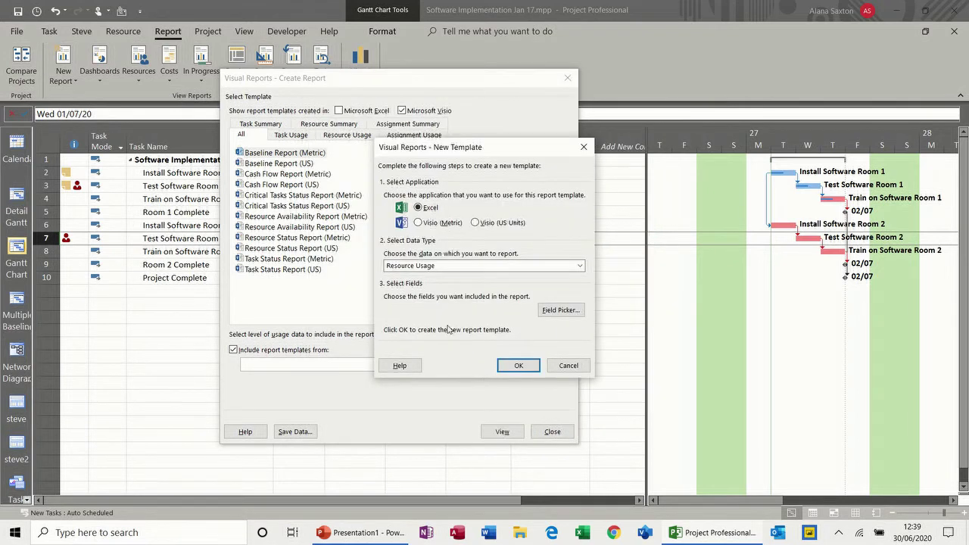
# Step: Create the Excel template and add Actual Cost, Actual Work, Baseline Cost and Baseline Work as pivot table values
pyautogui.click(518, 367)
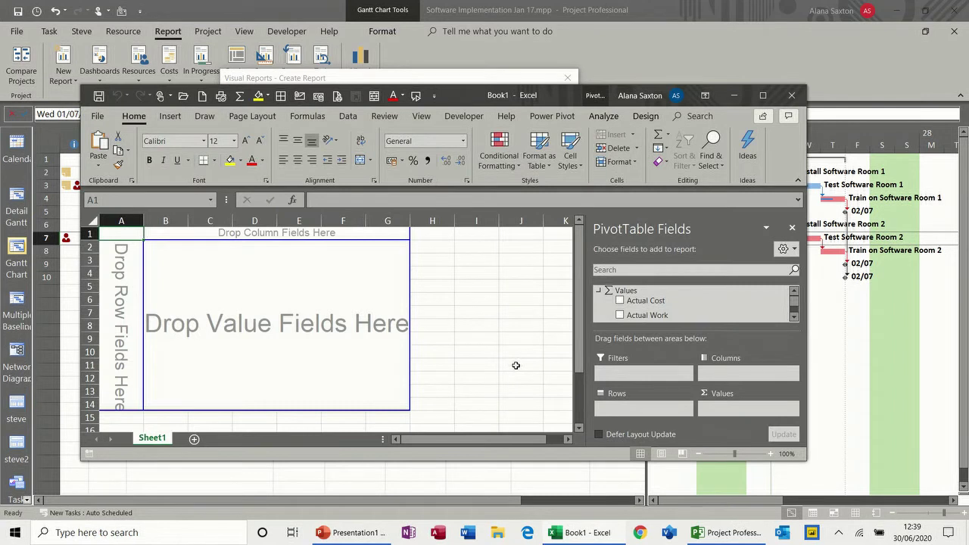
pyautogui.click(763, 95)
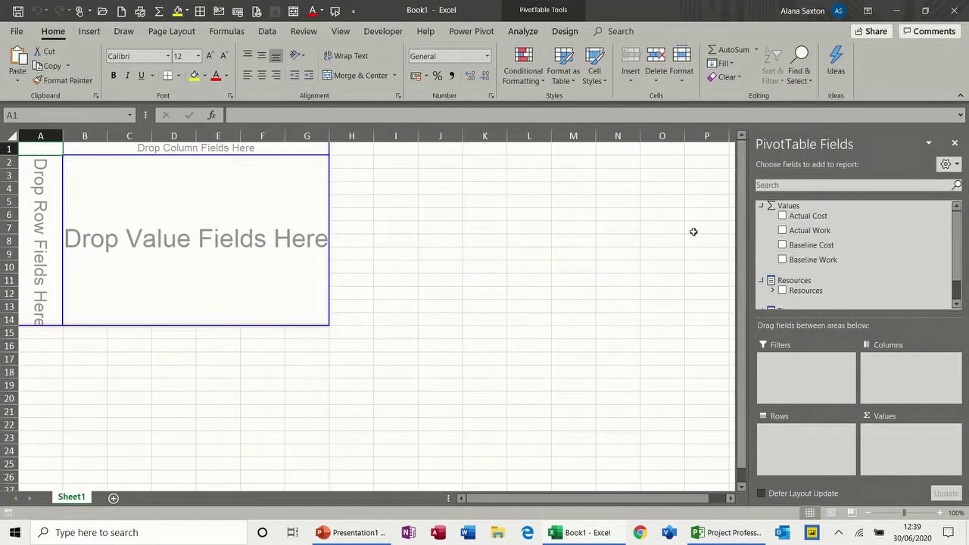
pyautogui.click(783, 217)
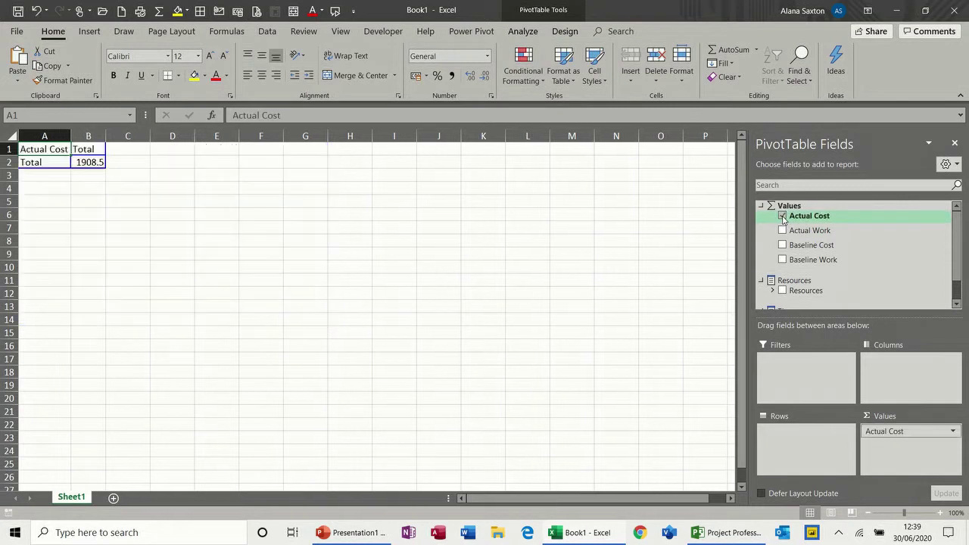
pyautogui.click(783, 230)
pyautogui.click(783, 245)
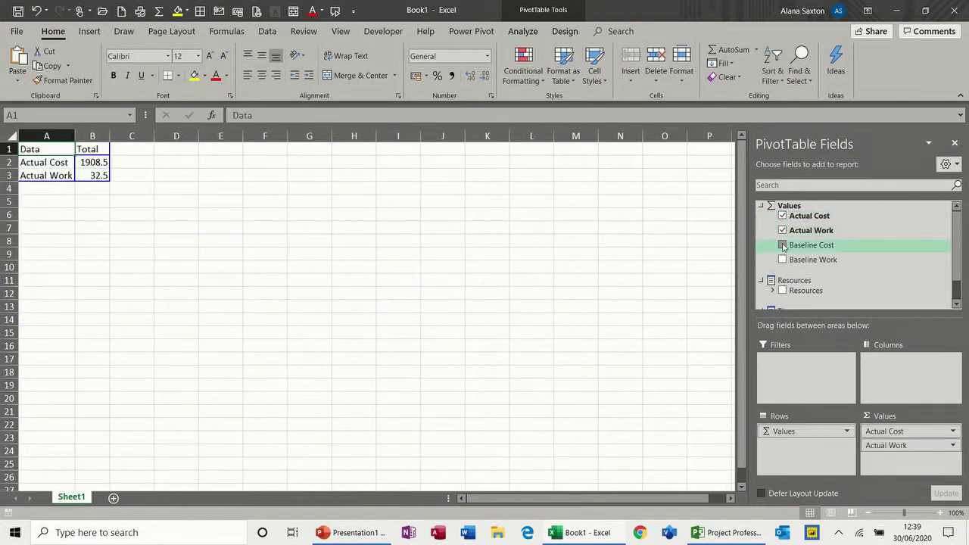
pyautogui.click(783, 260)
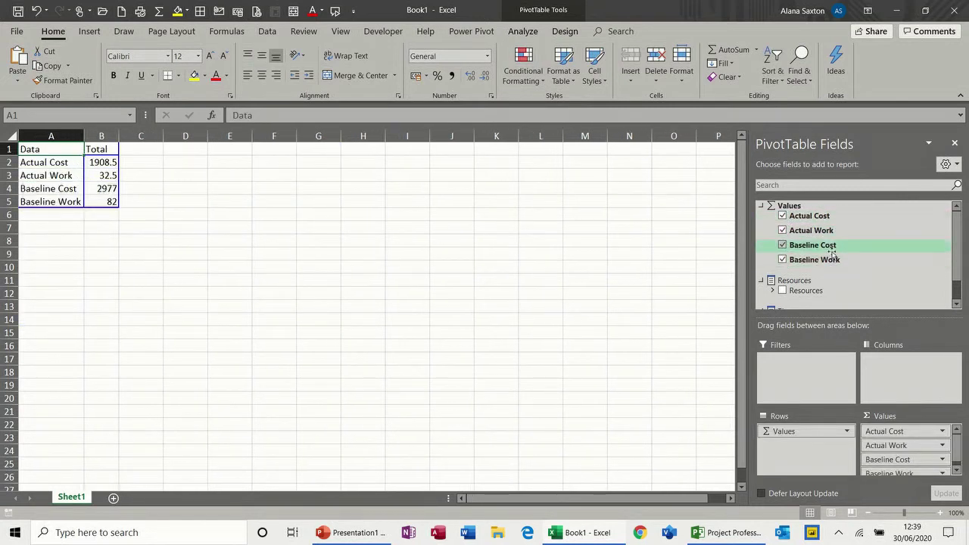
# Step: Place Resources in the pivot table columns and Weekly Calendar in the rows ahead of Values
pyautogui.click(783, 291)
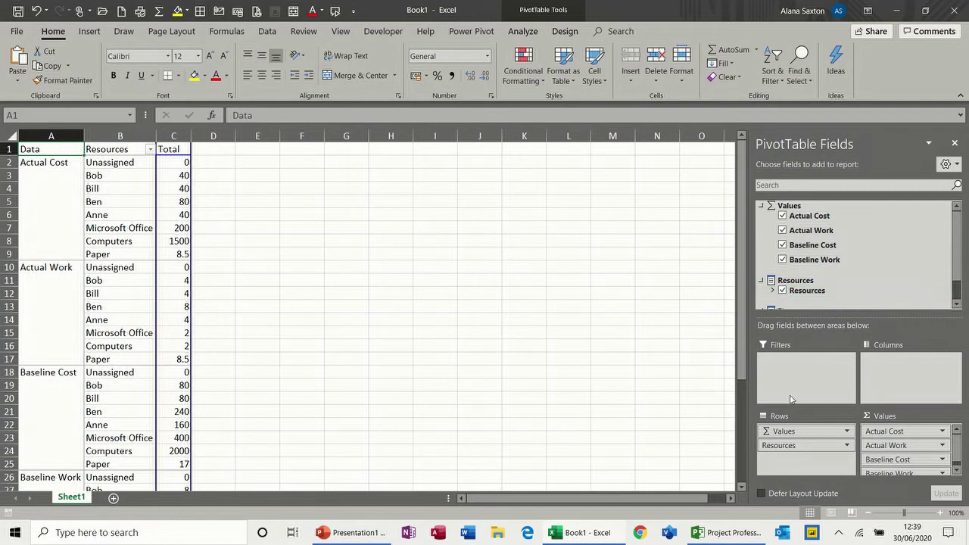
pyautogui.moveTo(785, 448); pyautogui.dragTo(905, 363)
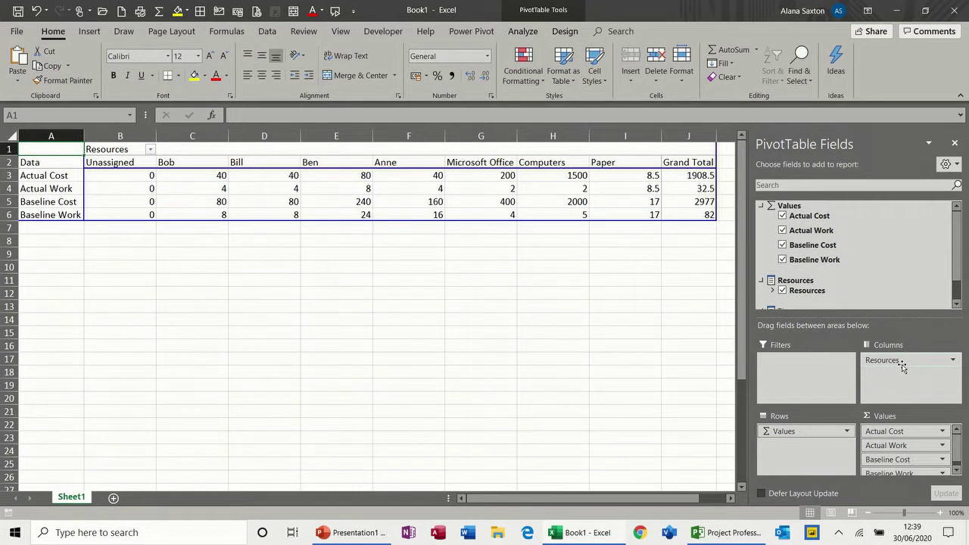
pyautogui.moveTo(958, 256); pyautogui.dragTo(958, 277)
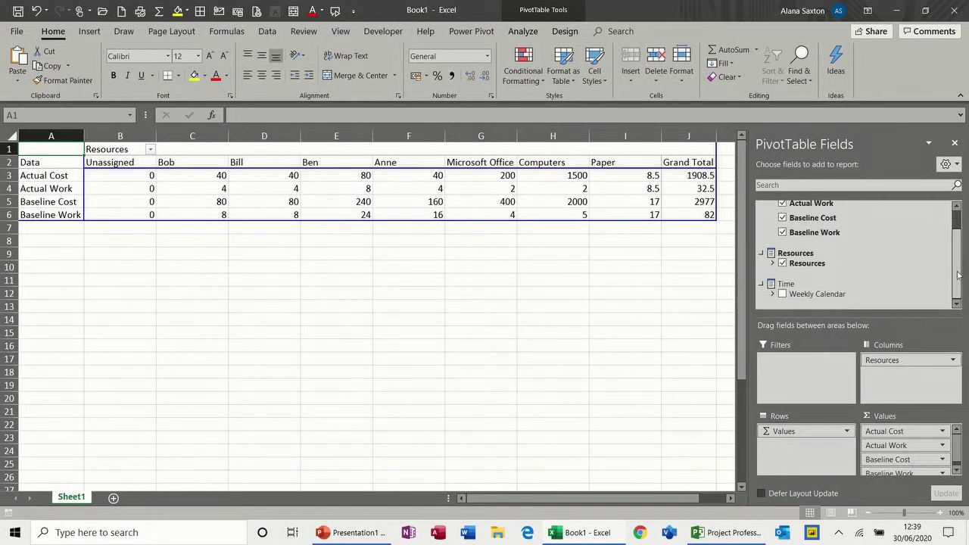
pyautogui.click(784, 295)
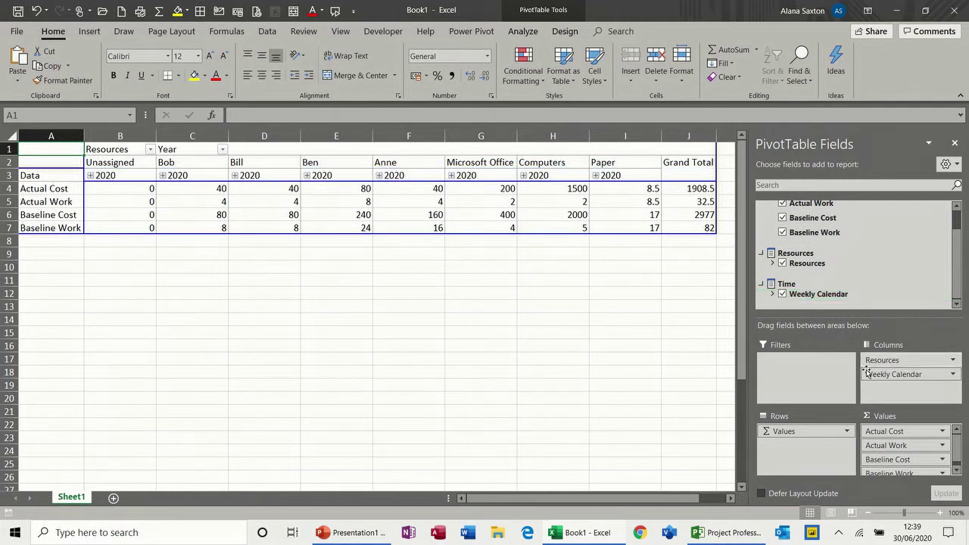
pyautogui.moveTo(895, 374); pyautogui.dragTo(788, 452)
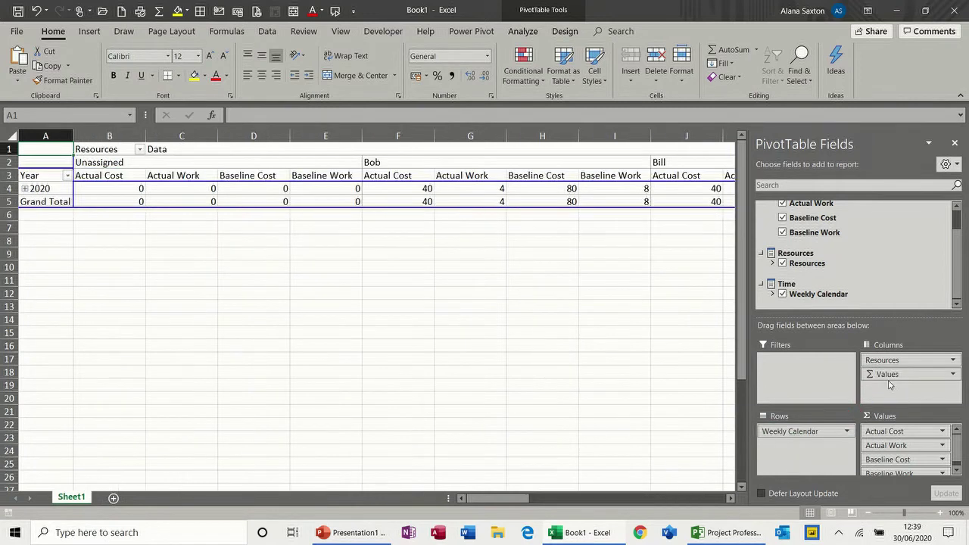
pyautogui.moveTo(890, 385); pyautogui.dragTo(799, 450)
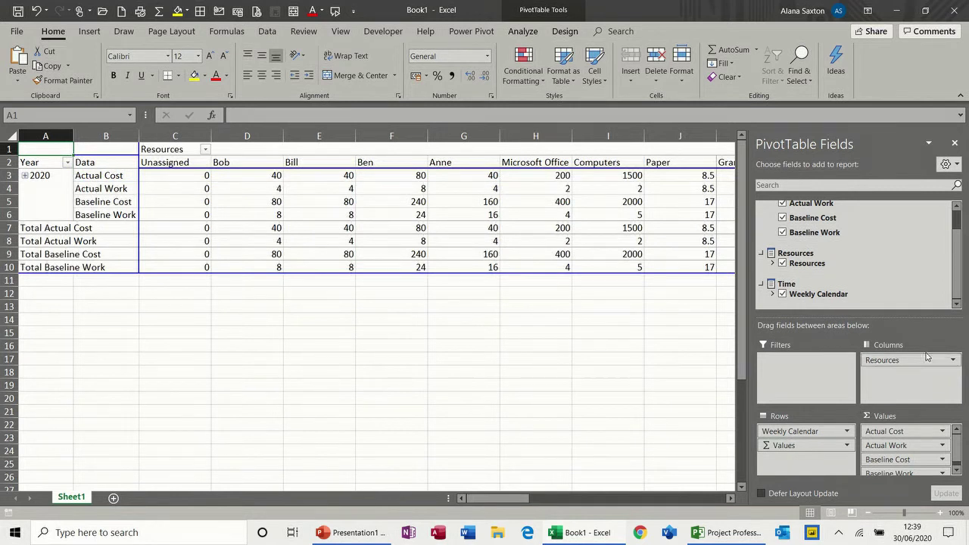
# Step: Remove the Weekly Calendar and Resources fields from the pivot table
pyautogui.click(783, 295)
pyautogui.click(783, 263)
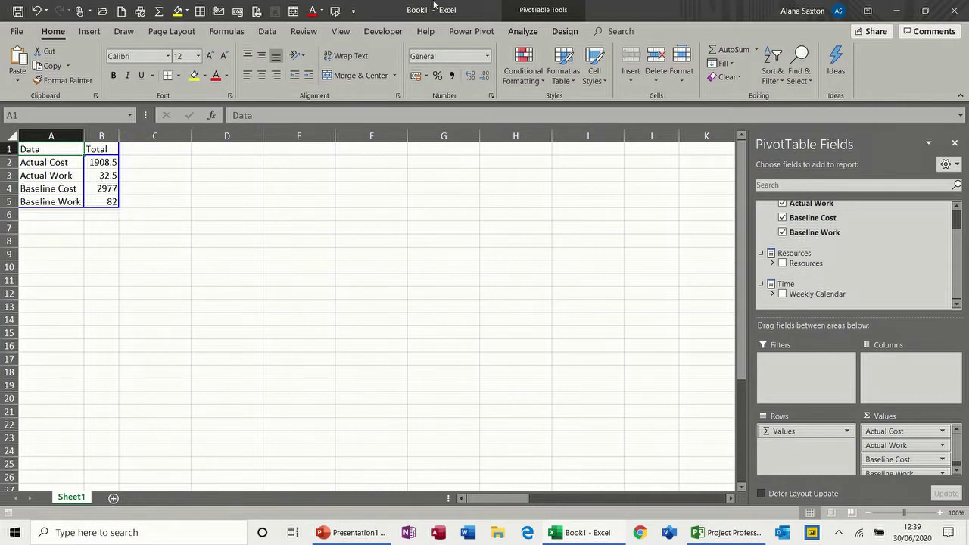
# Step: Insert a clustered column PivotChart from the pivot table and move it slightly closer to the table data
pyautogui.moveTo(485, 2)
pyautogui.click(439, 193)
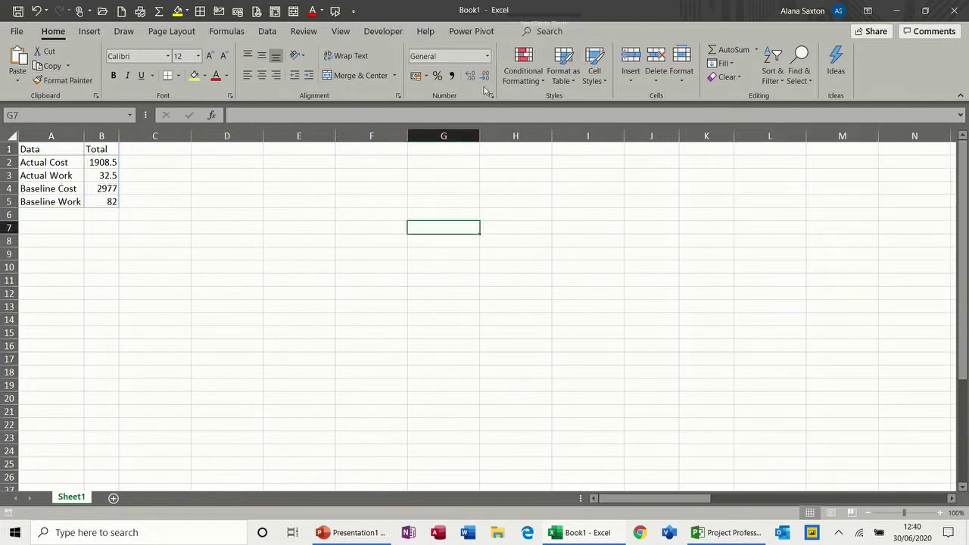
pyautogui.click(79, 165)
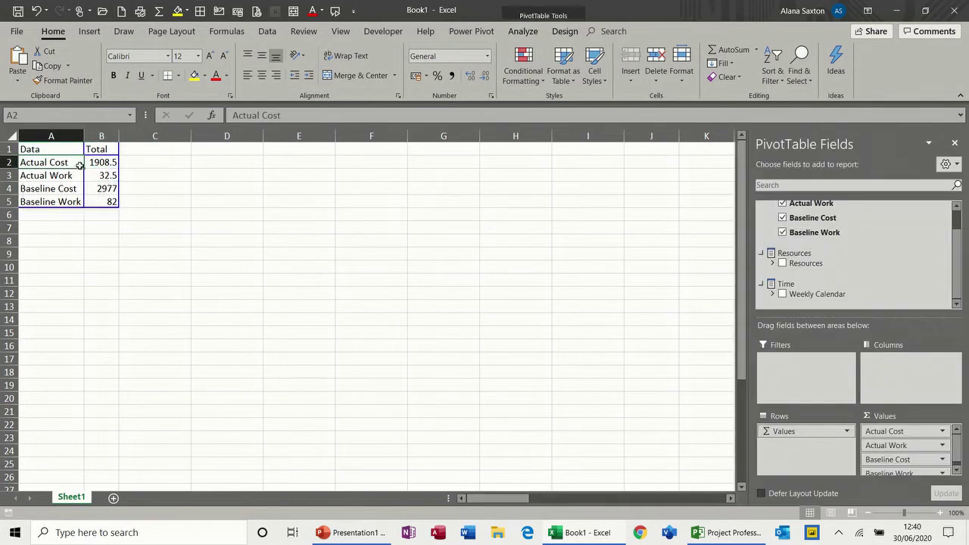
pyautogui.click(523, 32)
pyautogui.click(780, 67)
pyautogui.moveTo(439, 213)
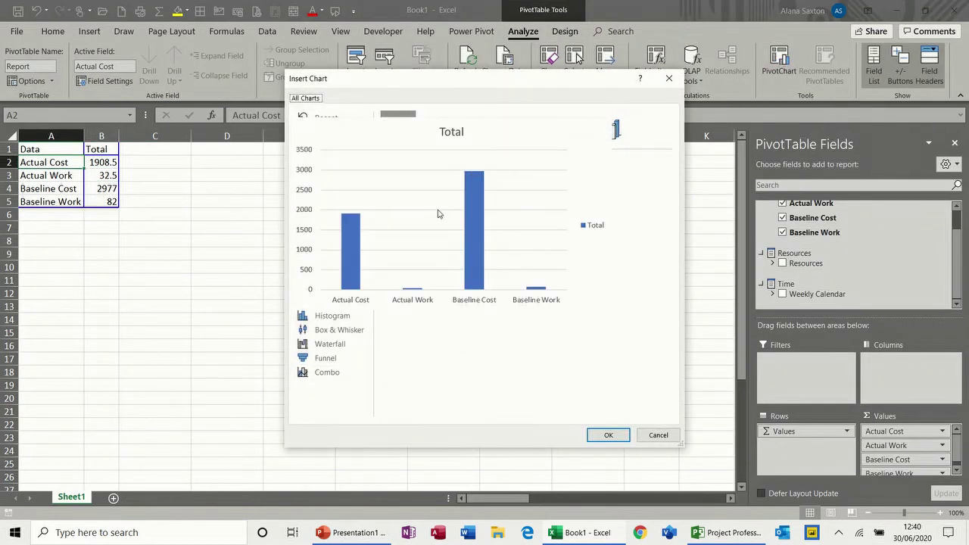
pyautogui.doubleClick(457, 219)
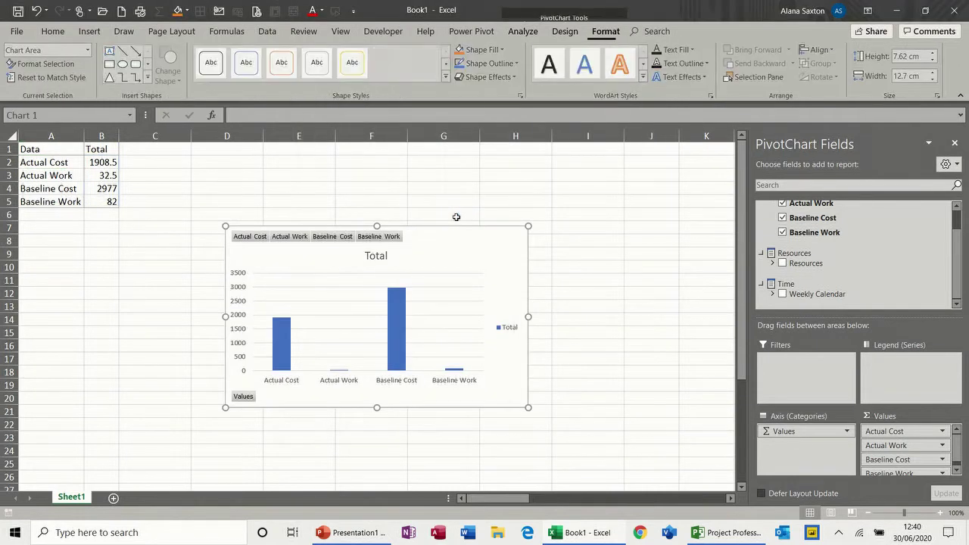
pyautogui.moveTo(425, 235)
pyautogui.mouseDown()
pyautogui.moveTo(395, 228)
pyautogui.moveTo(333, 165)
pyautogui.moveTo(362, 223)
pyautogui.moveTo(381, 220)
pyautogui.mouseUp()
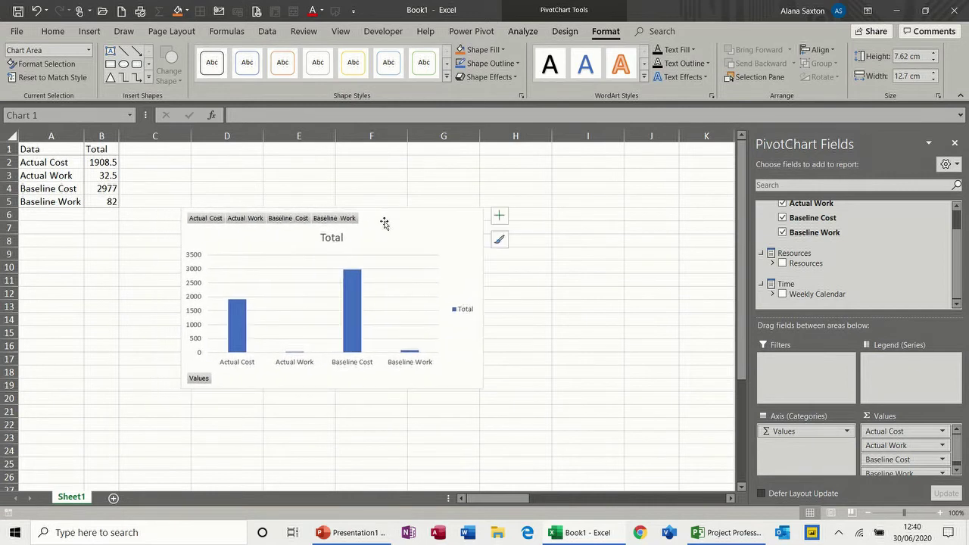
# Step: Add the Resources field to the PivotChart and move the chart clear of the pivot table
pyautogui.scroll(2, 958, 224)
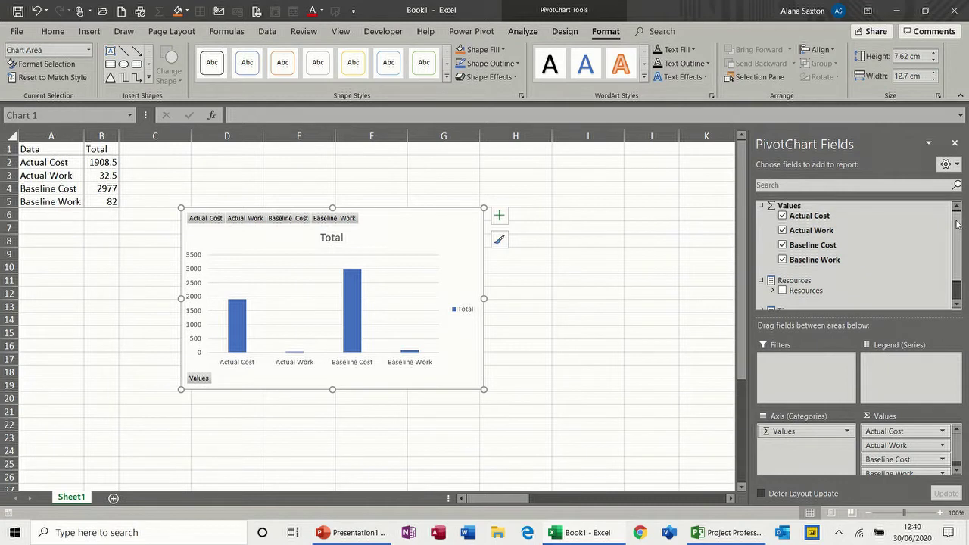
pyautogui.scroll(-1, 957, 224)
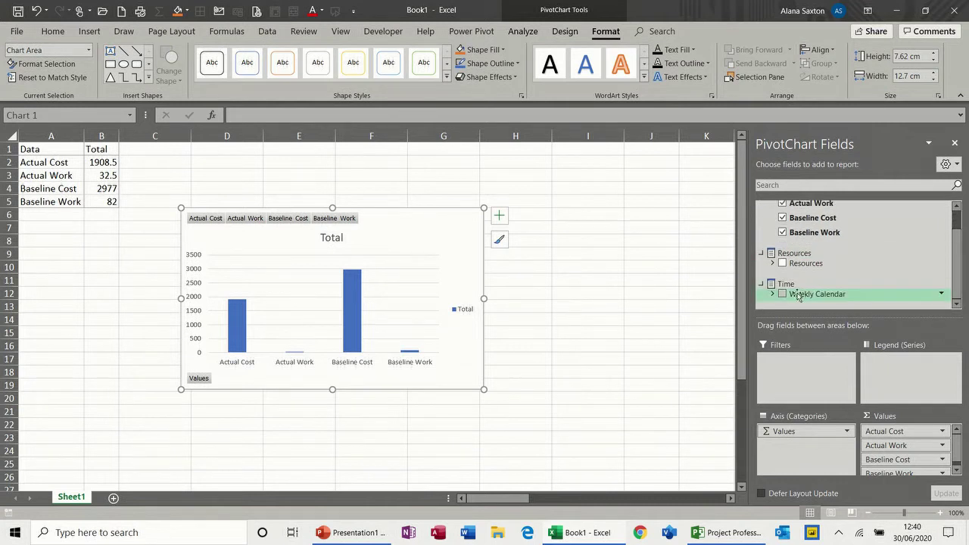
pyautogui.click(783, 263)
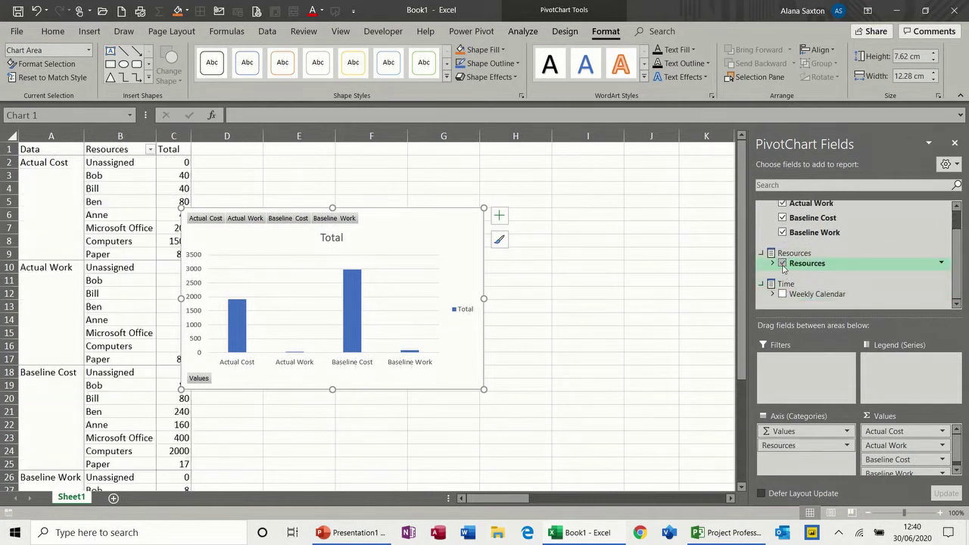
pyautogui.moveTo(466, 251); pyautogui.dragTo(521, 251)
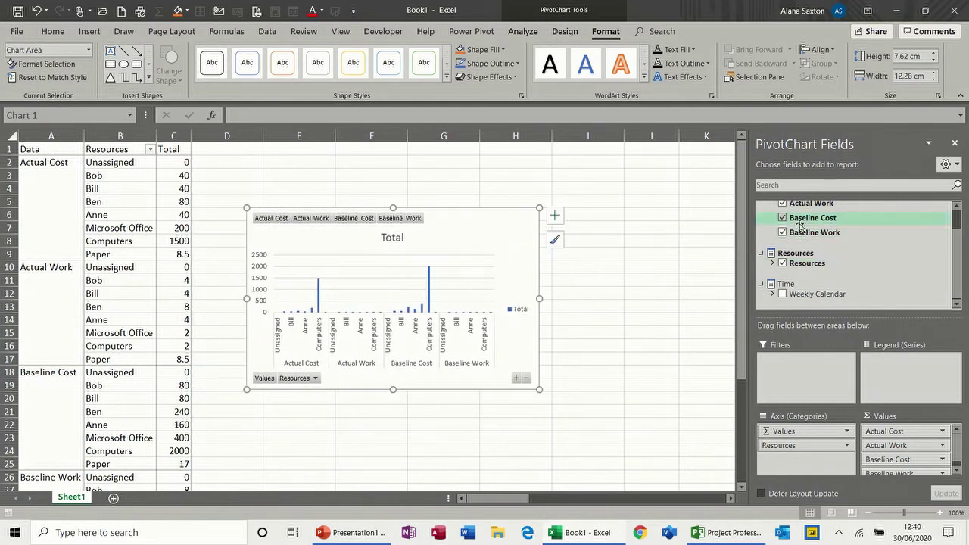
# Step: Remove Actual Work and Baseline Work from the PivotChart values
pyautogui.scroll(2, 962, 245)
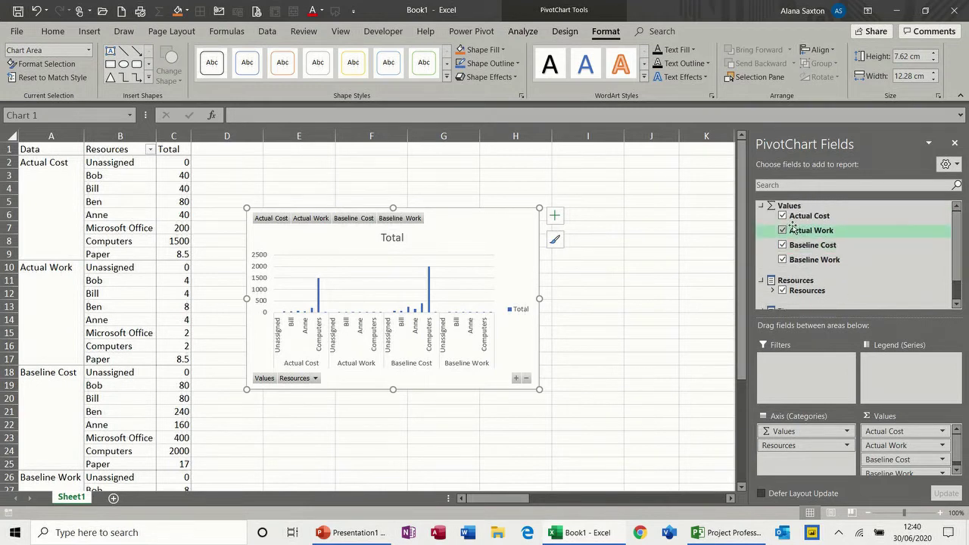
pyautogui.click(784, 231)
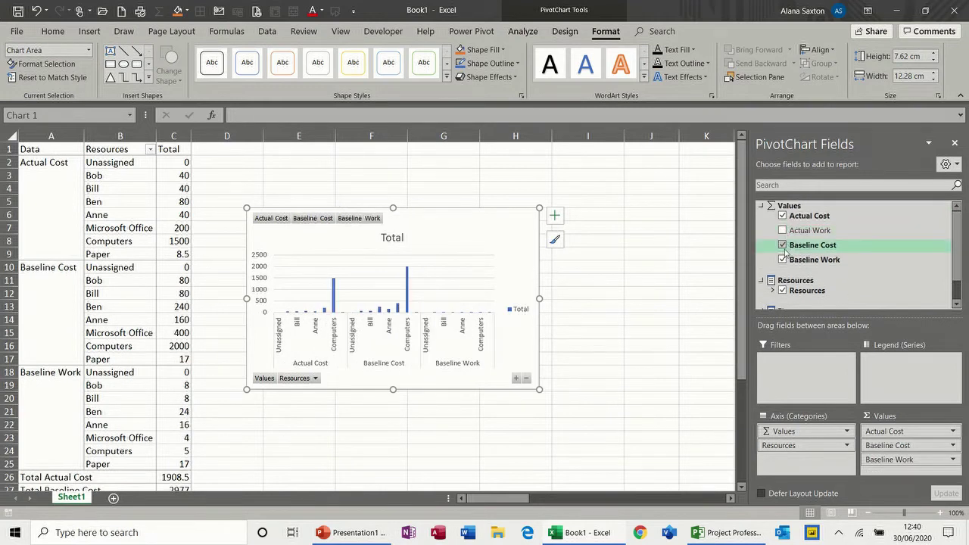
pyautogui.click(784, 260)
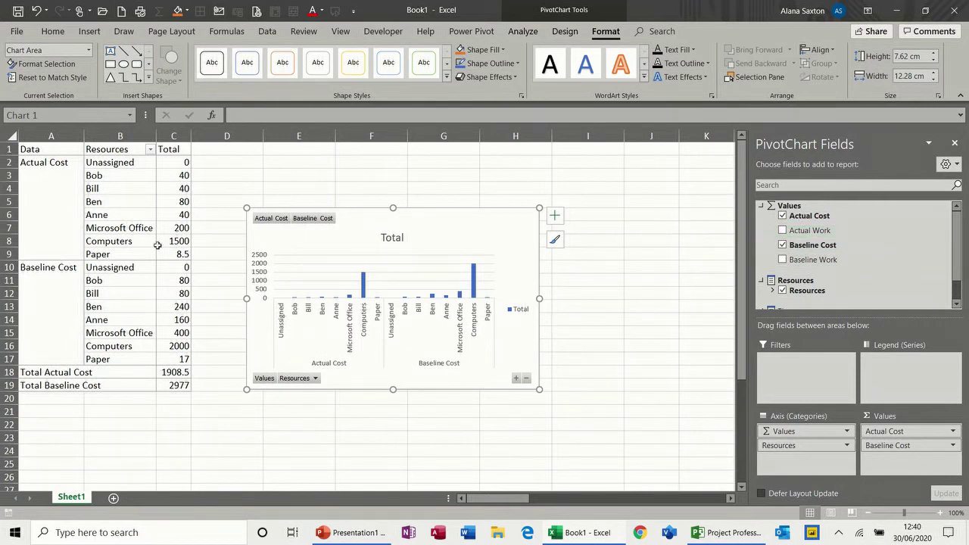
# Step: Filter the pivot table's Resources to exclude Unassigned, Microsoft Office, Computers and Paper
pyautogui.click(151, 151)
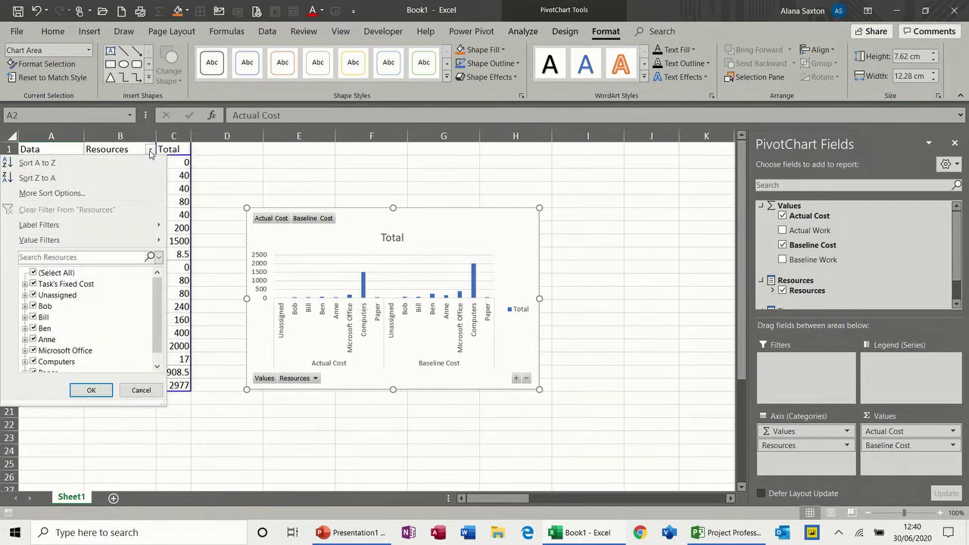
pyautogui.click(33, 295)
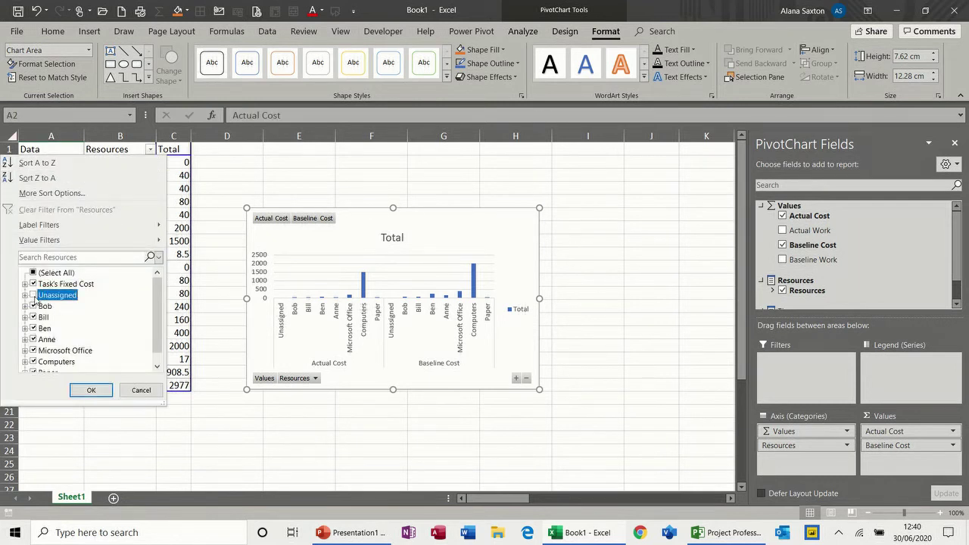
pyautogui.click(34, 351)
pyautogui.click(33, 362)
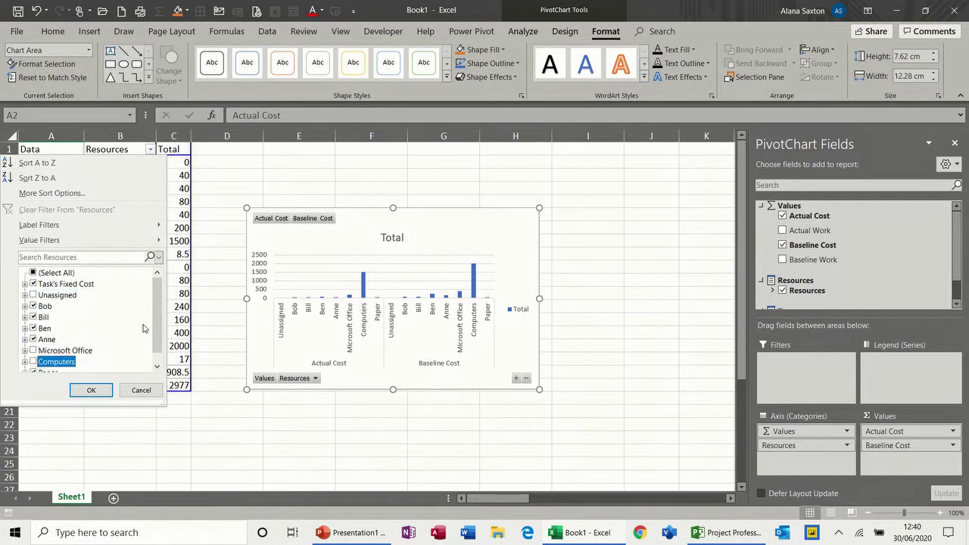
pyautogui.scroll(-1, 154, 336)
pyautogui.click(33, 362)
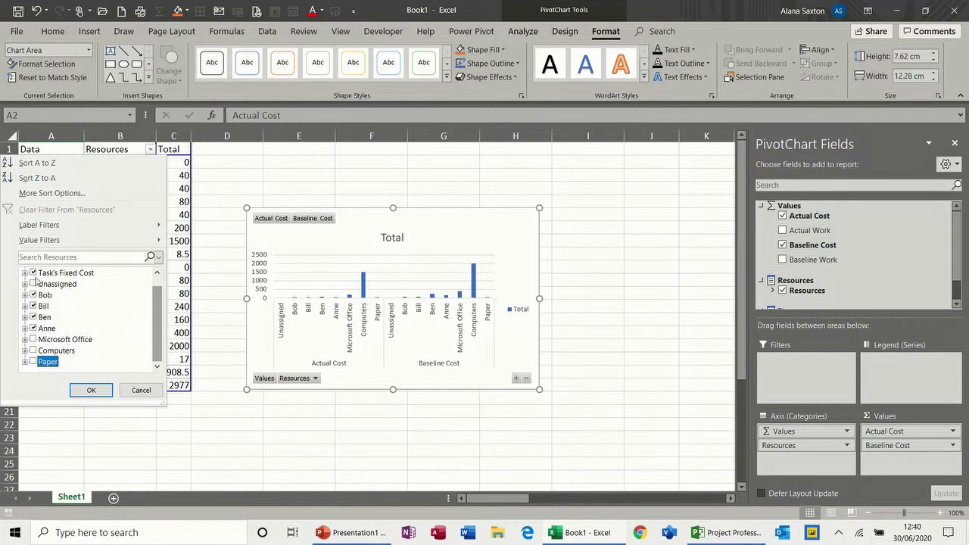
pyautogui.click(92, 391)
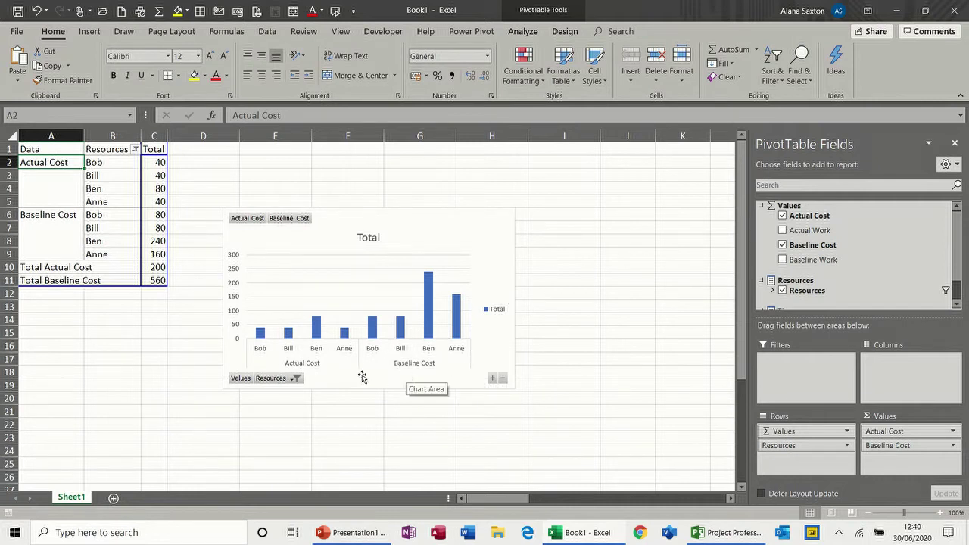
# Step: Show Actual Work and Baseline Work as pivot table values instead of Actual Cost and Baseline Cost
pyautogui.click(783, 231)
pyautogui.click(784, 261)
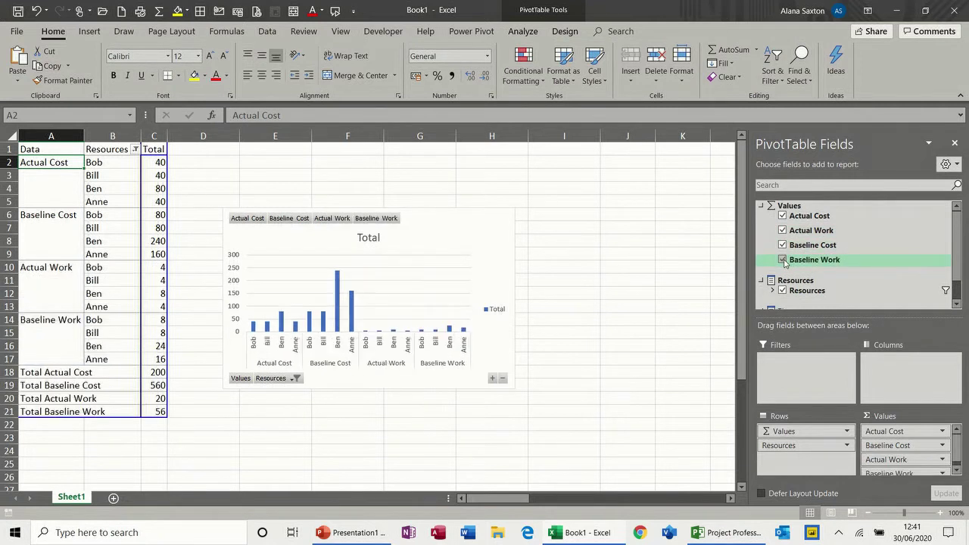
pyautogui.click(783, 216)
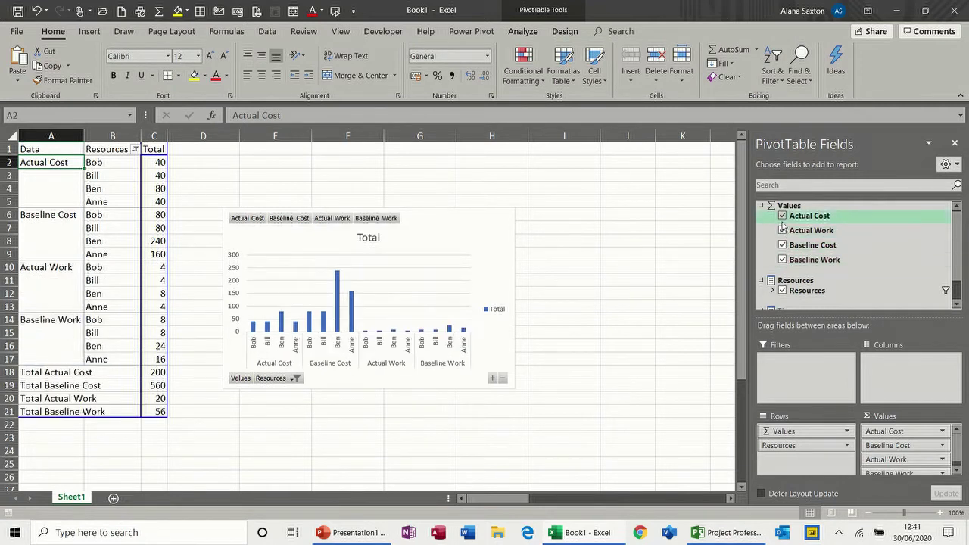
pyautogui.click(783, 246)
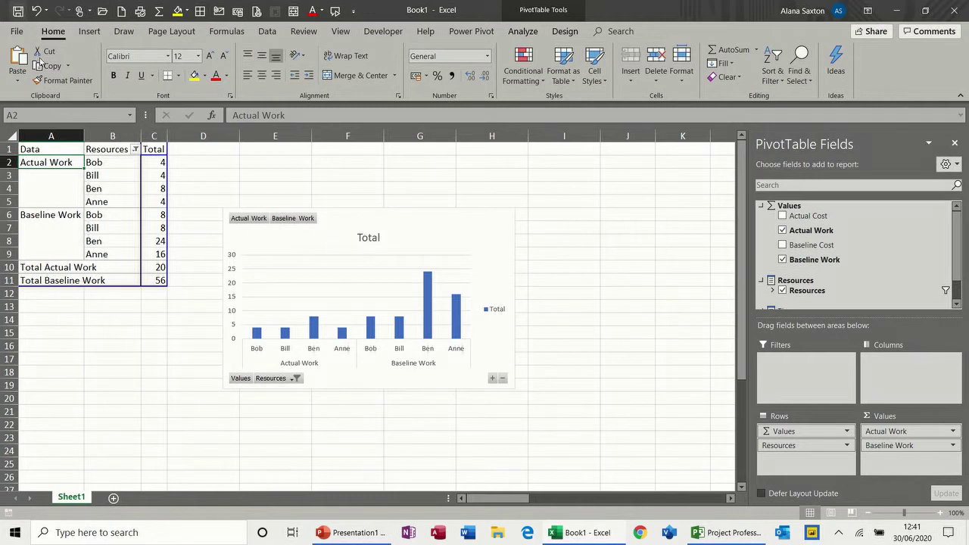
# Step: Save the workbook as an Excel template named with the author's first name plus "template", clearing external data before saving and refreshing it on opening
pyautogui.press('F12')
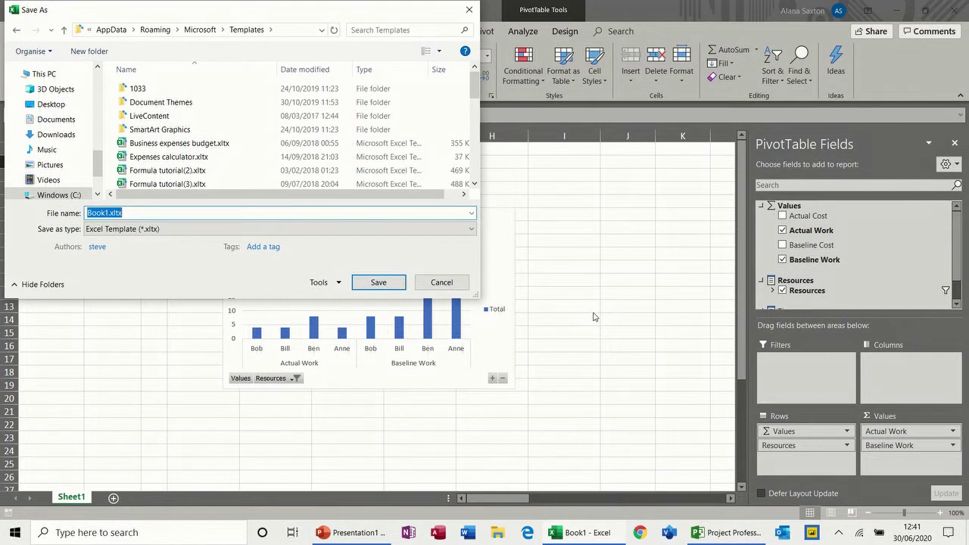
pyautogui.write('steve template')
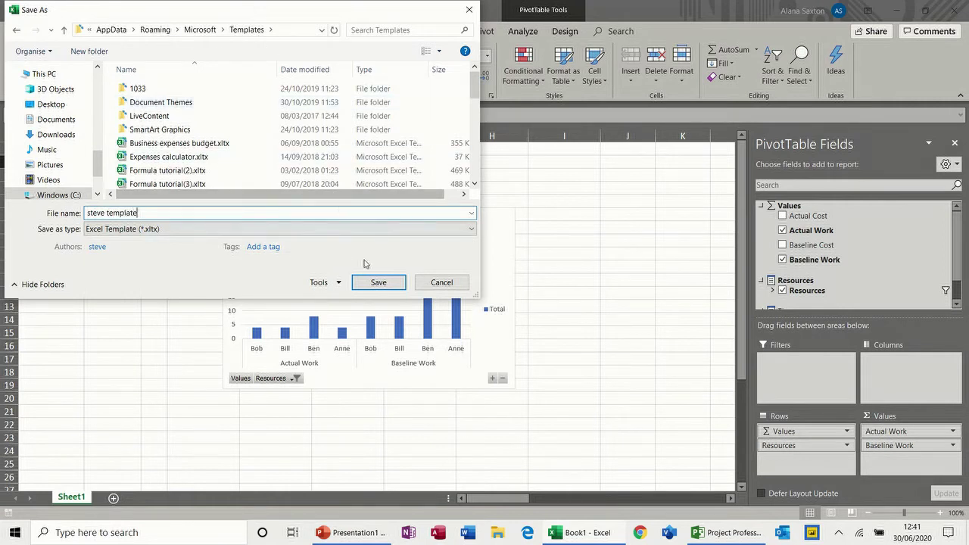
pyautogui.click(374, 285)
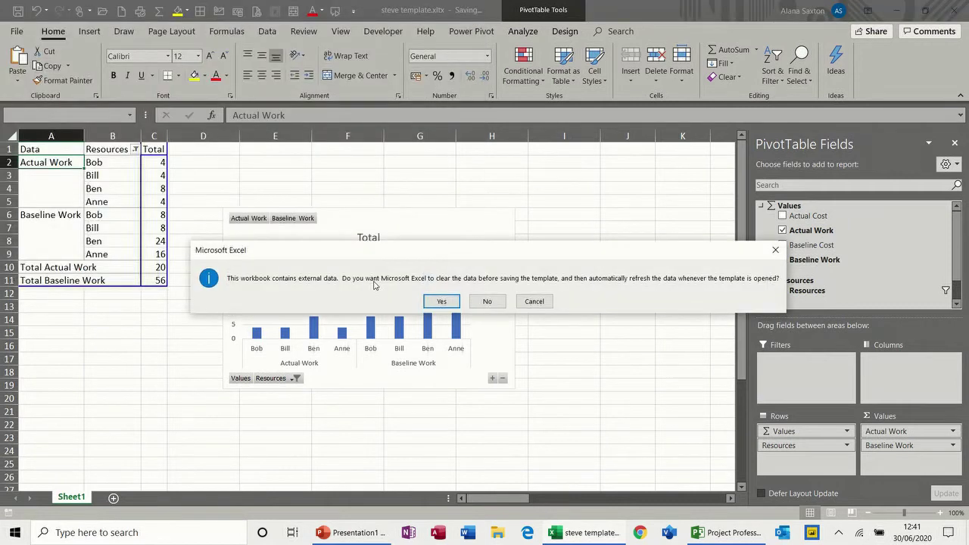
pyautogui.click(442, 301)
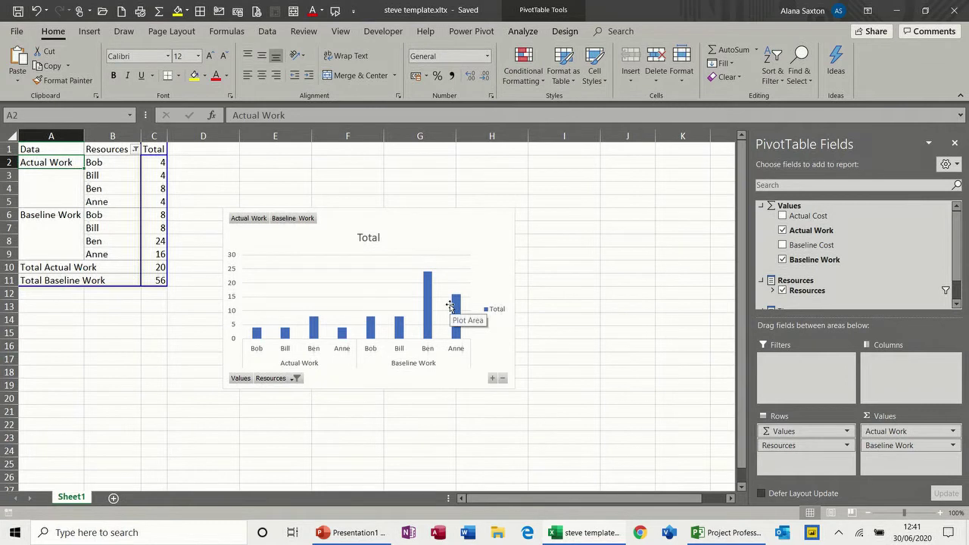
# Step: Close the template workbook and reopen the Visual Reports dialog in Project to reload its template list
pyautogui.click(953, 21)
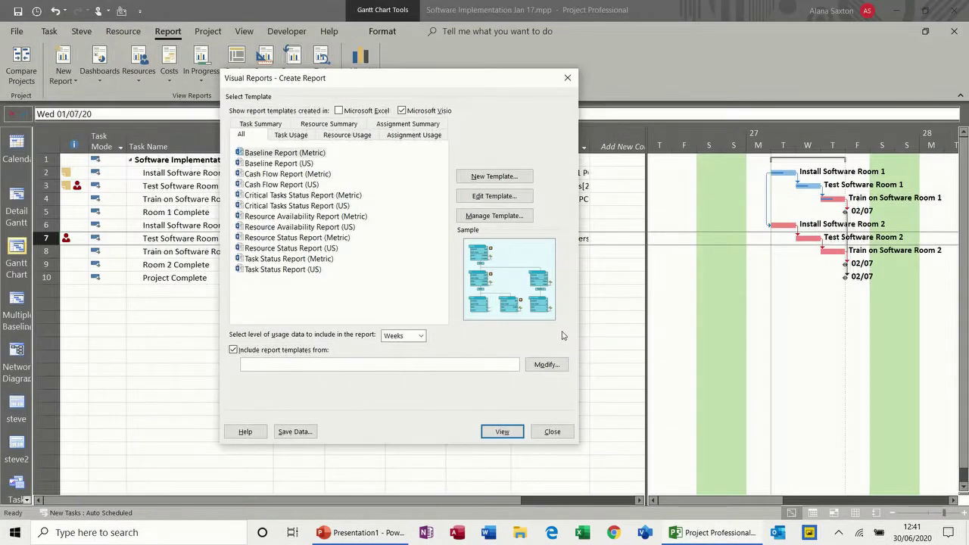
pyautogui.click(543, 436)
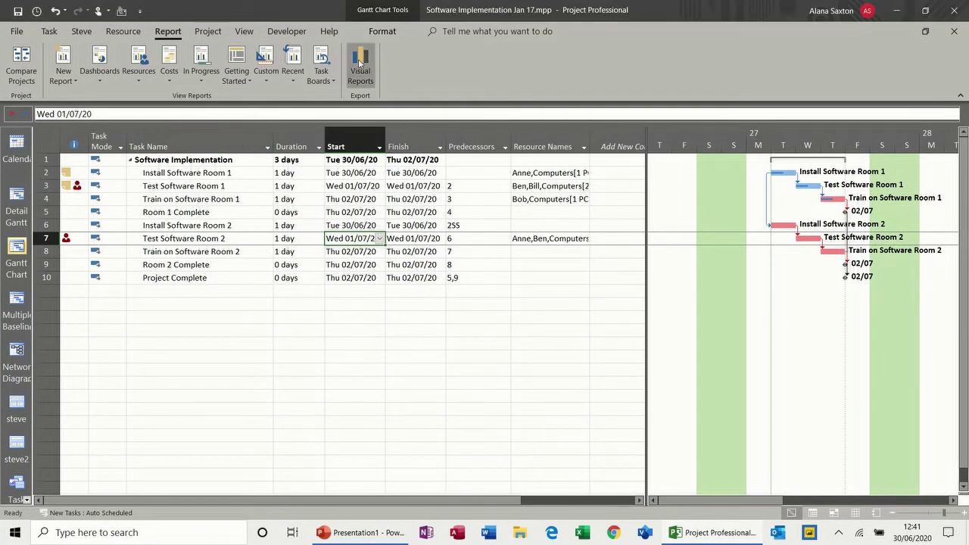
pyautogui.click(367, 60)
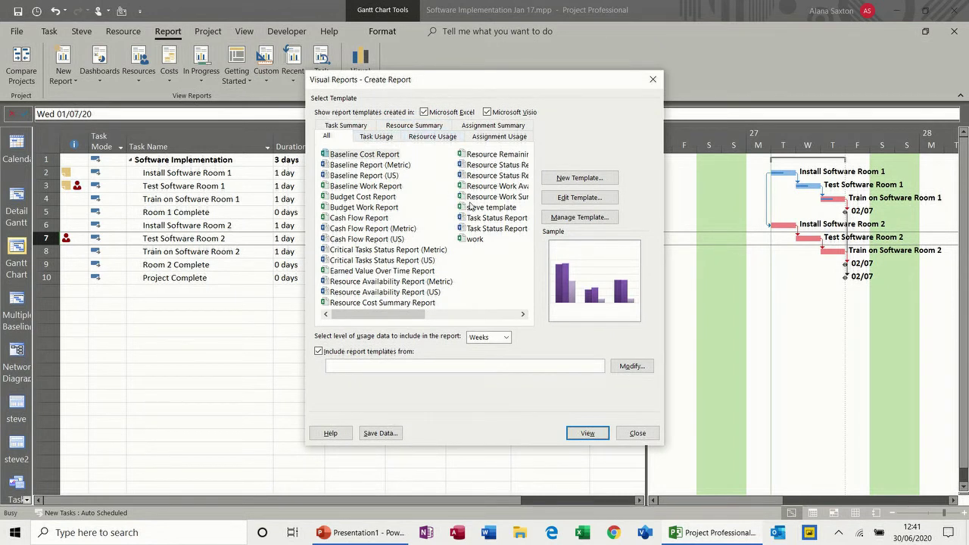
# Step: Locate the new template in the report list, show only Excel templates in the Resource Usage category, and close the dialog
pyautogui.click(474, 210)
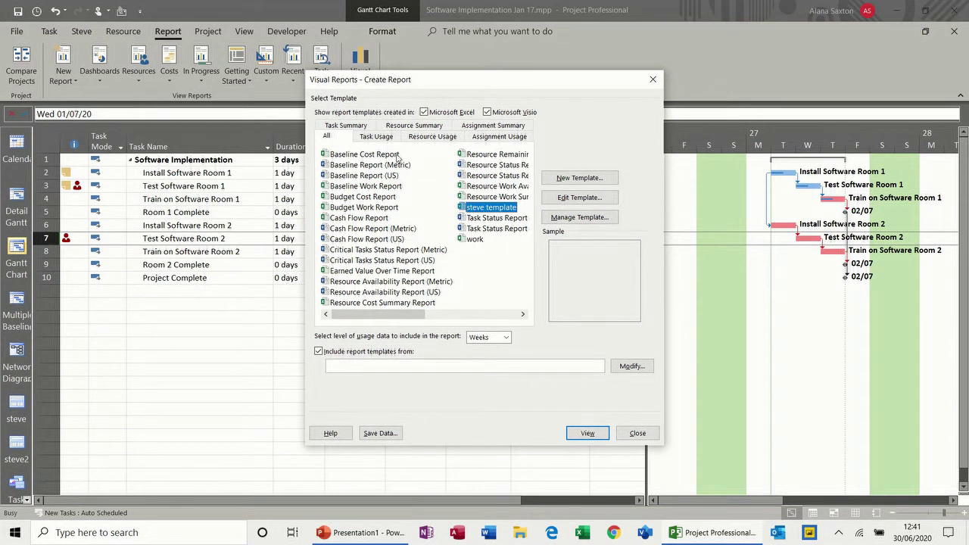
pyautogui.click(487, 113)
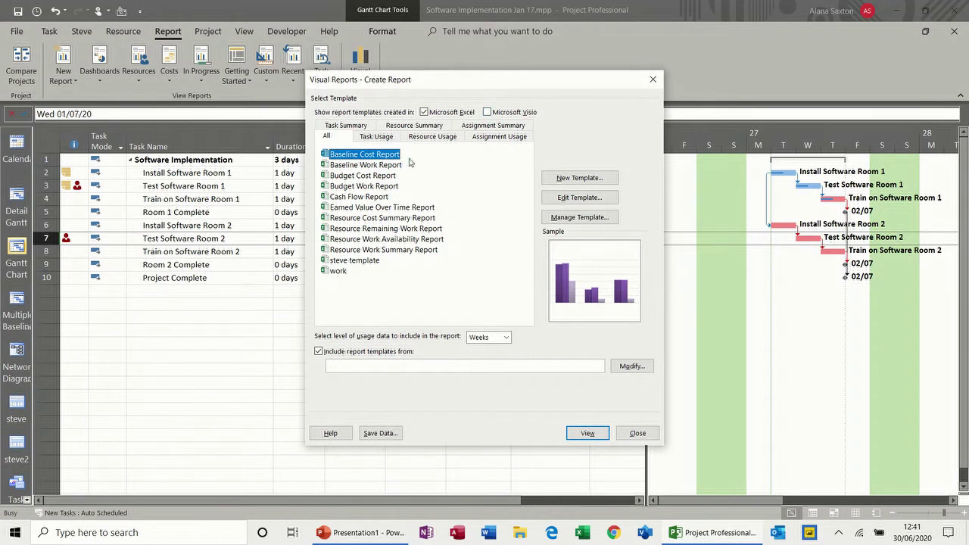
pyautogui.click(427, 144)
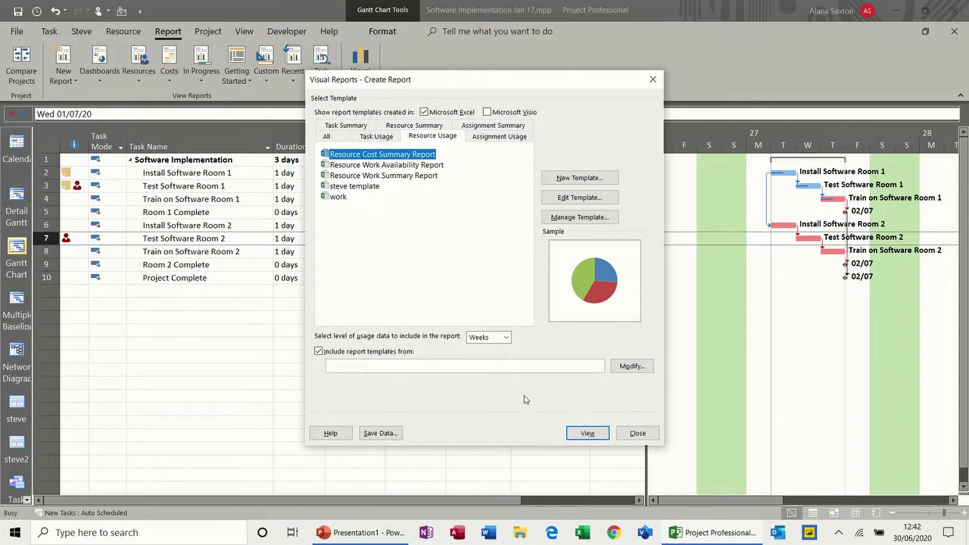
pyautogui.click(638, 433)
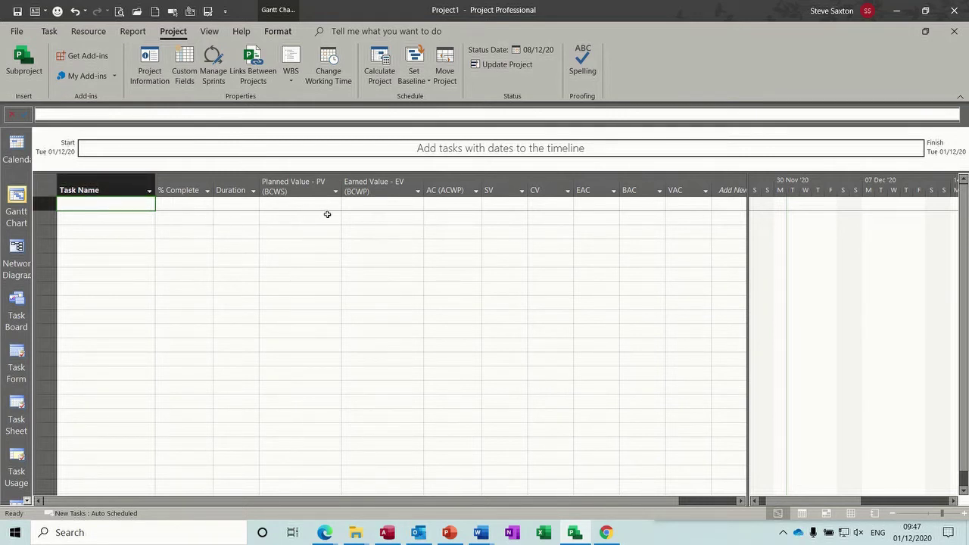
# Step: Apply the Earned Value task table to Project1's Gantt Chart and select its % Complete column
pyautogui.click(210, 32)
pyautogui.click(371, 82)
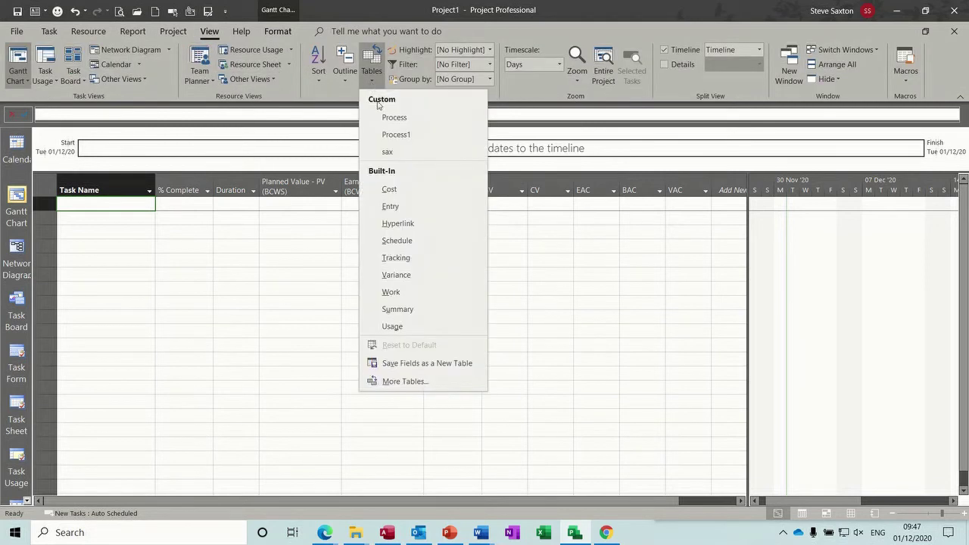
pyautogui.click(418, 383)
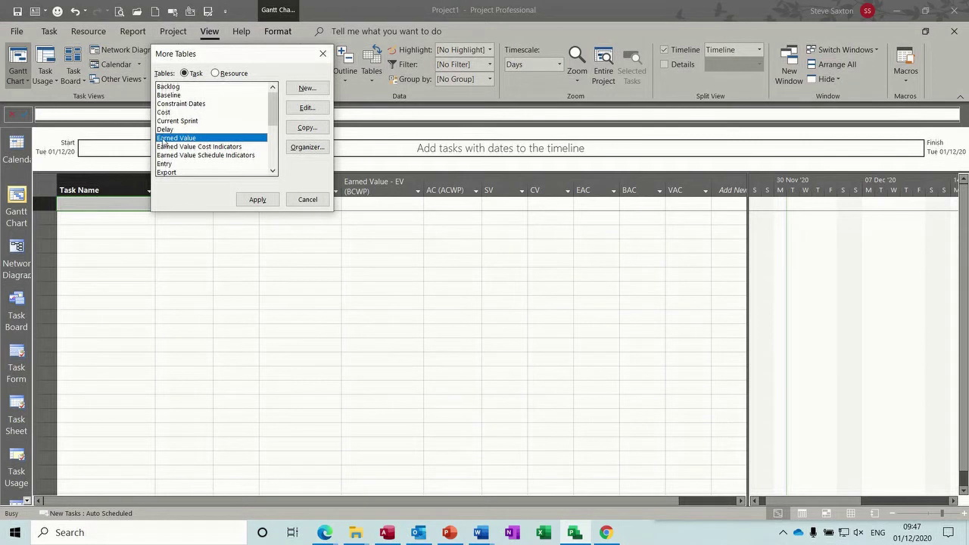
pyautogui.click(259, 201)
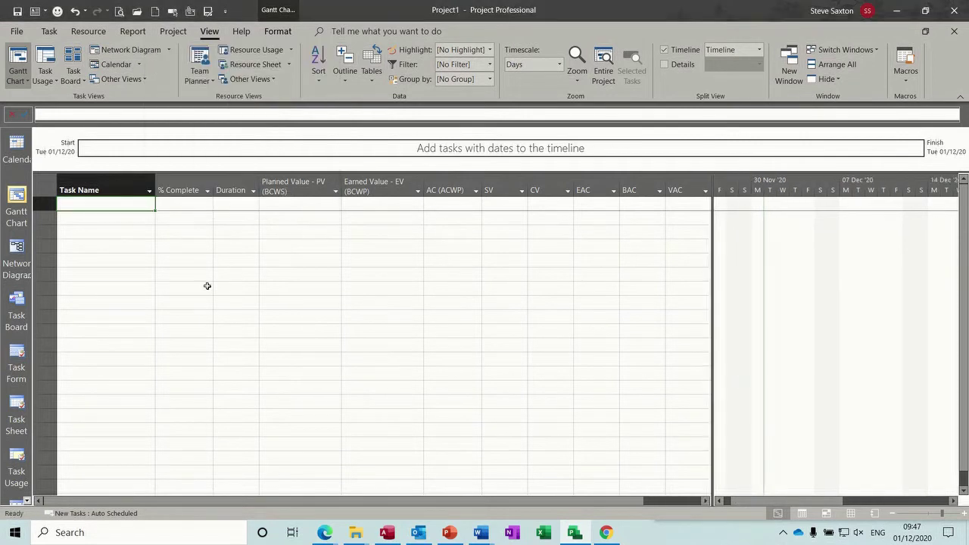
pyautogui.click(176, 187)
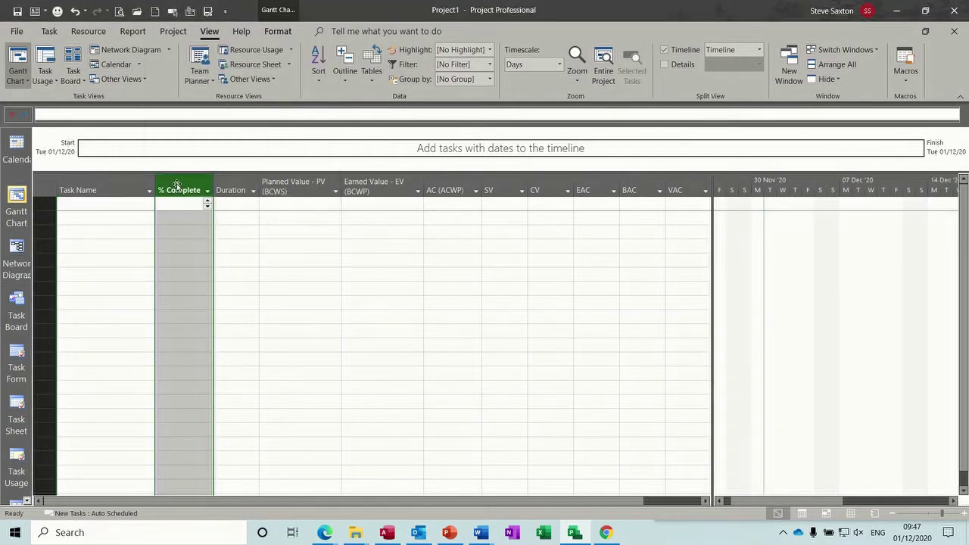
pyautogui.click(231, 186)
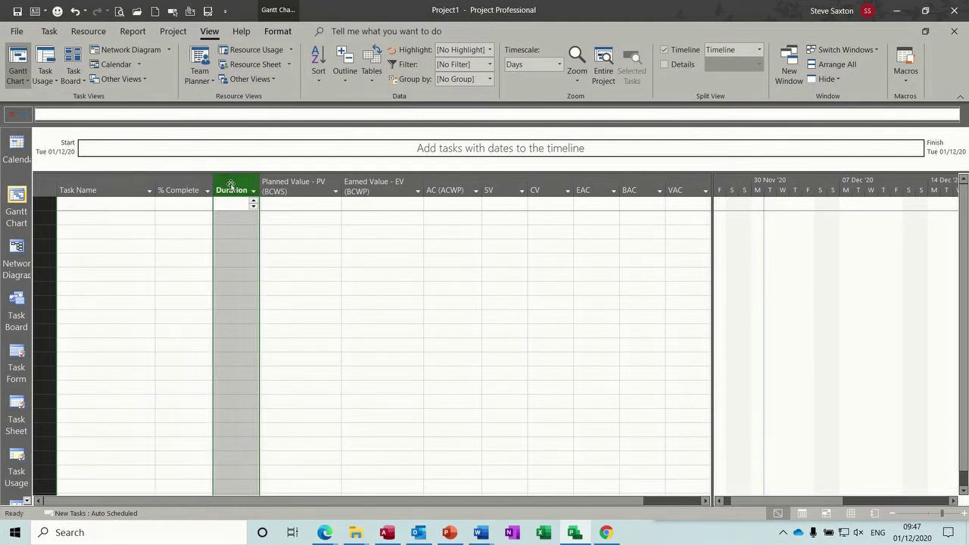
pyautogui.rightClick(178, 182)
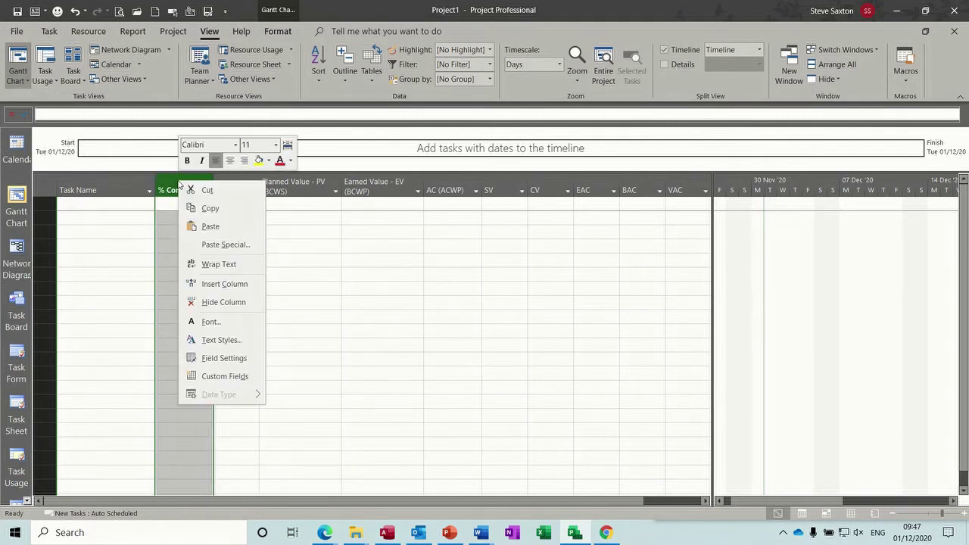
pyautogui.click(212, 284)
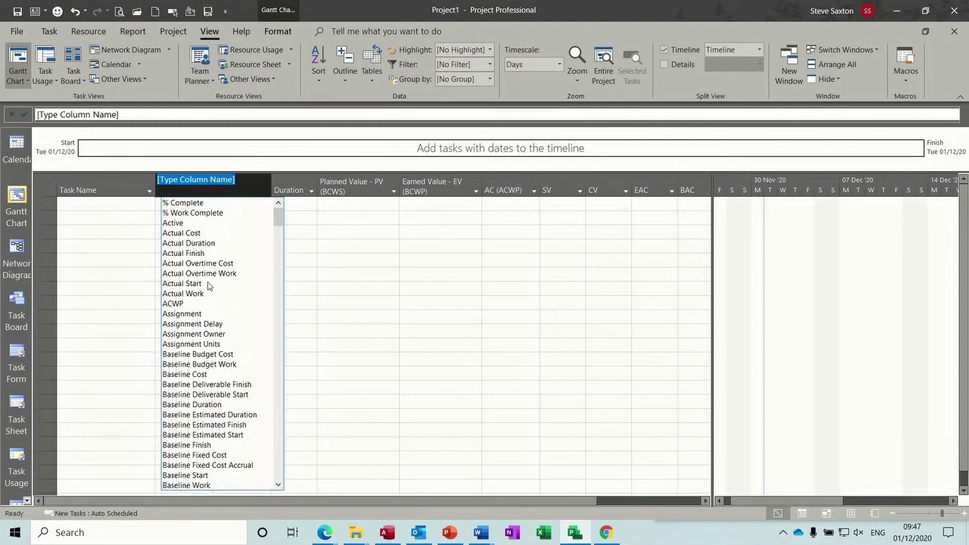
pyautogui.click(383, 246)
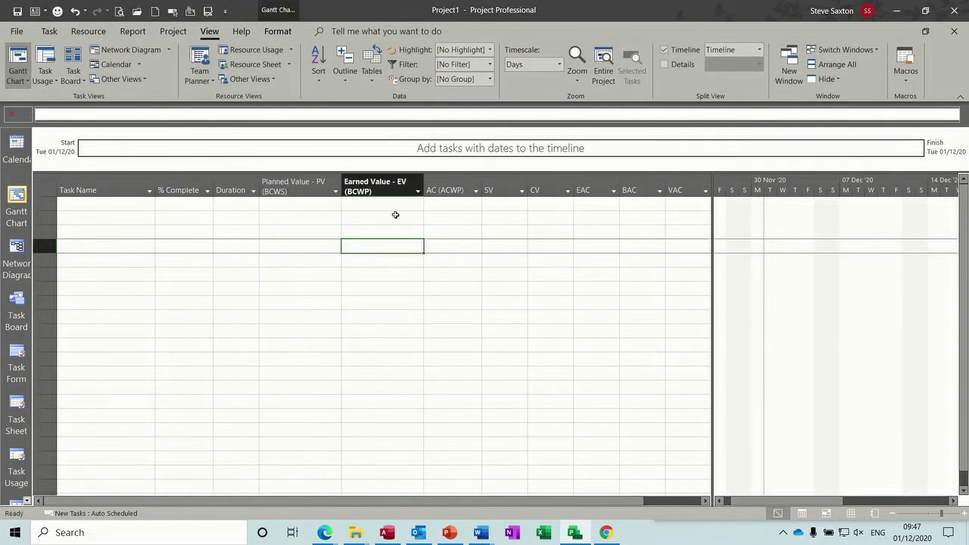
# Step: Add a task named "Task A" in the first row with a duration of 1 day
pyautogui.click(134, 209)
pyautogui.write('Task A')
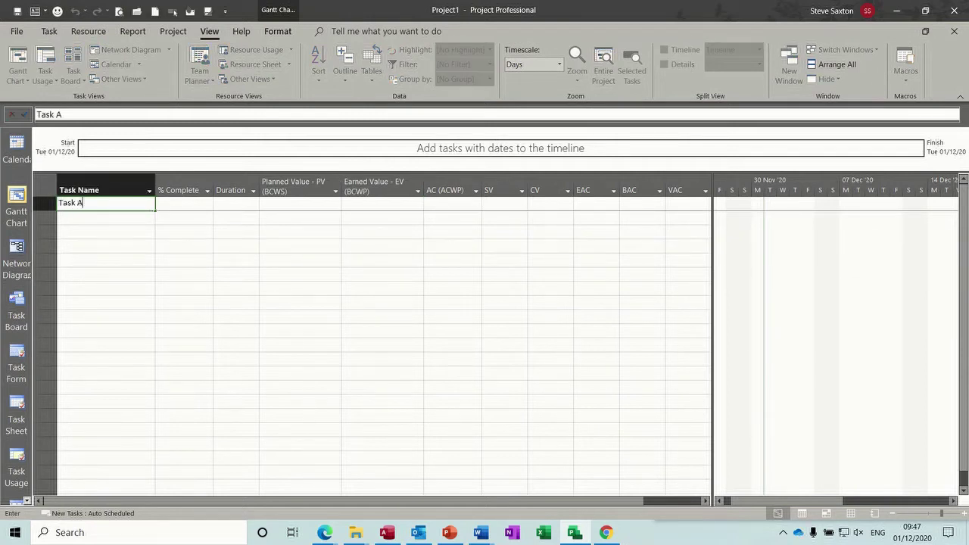
pyautogui.click(225, 202)
pyautogui.write('1')
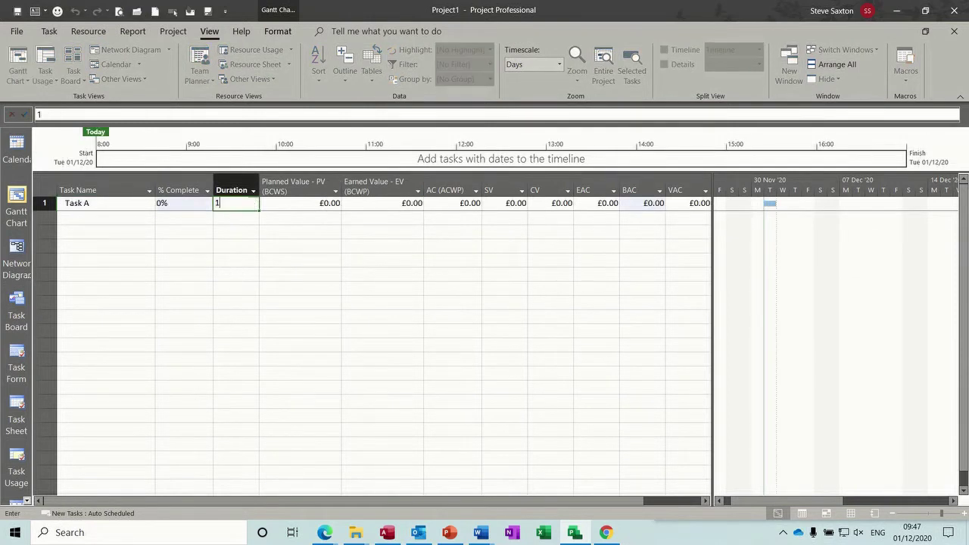
pyautogui.click(182, 219)
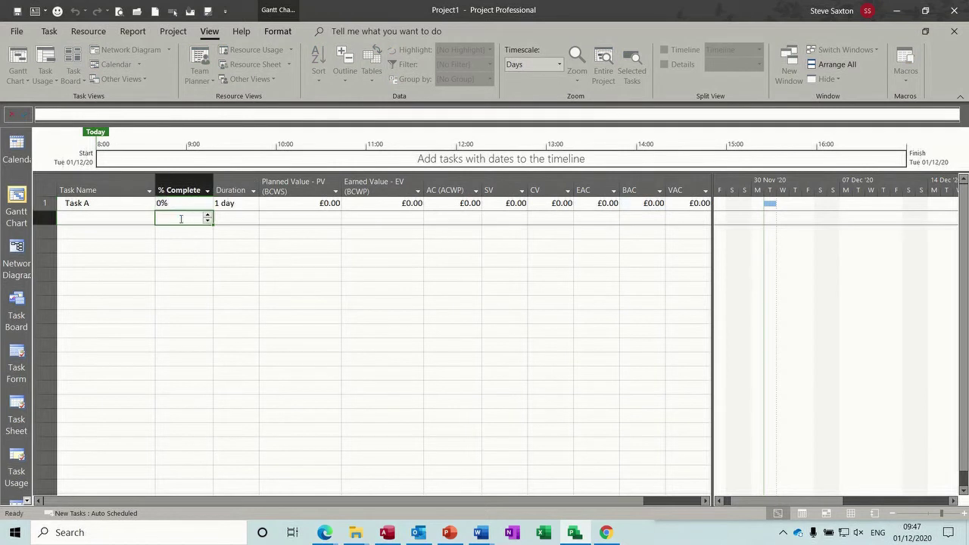
pyautogui.click(129, 203)
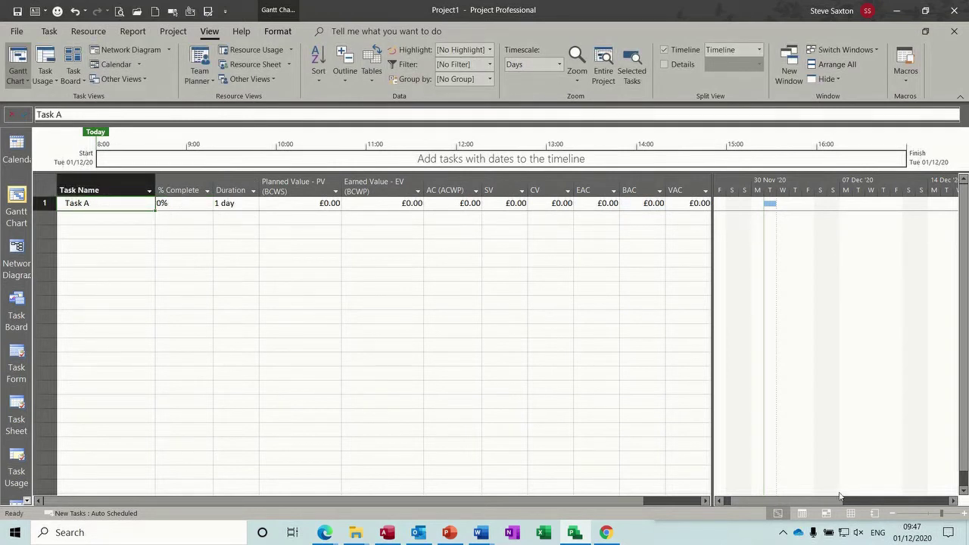
# Step: Add a resource by first name in the Resource Sheet and set its standard rate to £10 per hour
pyautogui.click(850, 513)
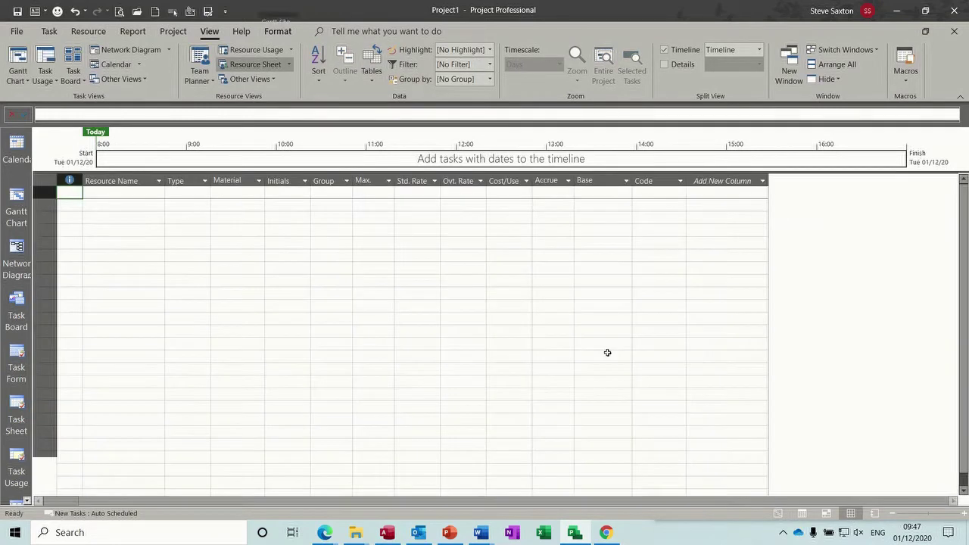
pyautogui.click(126, 195)
pyautogui.write('Bob')
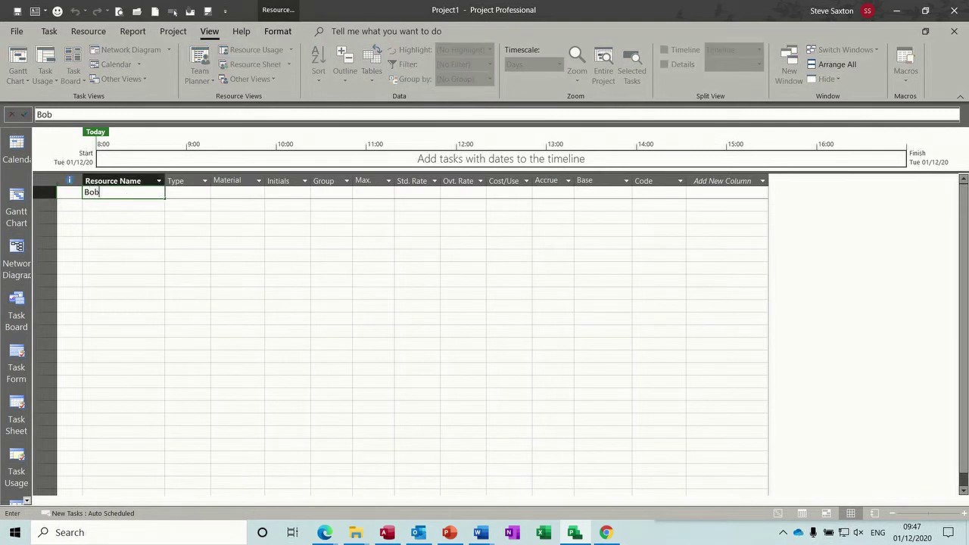
pyautogui.click(425, 193)
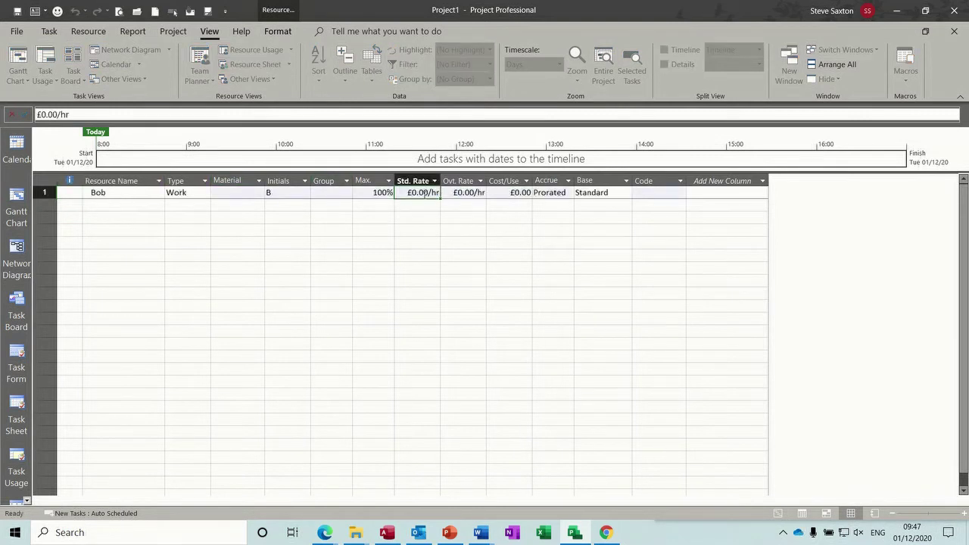
pyautogui.write('10')
# Step: Return to the Gantt Chart and assign the new resource to Task A
pyautogui.click(23, 199)
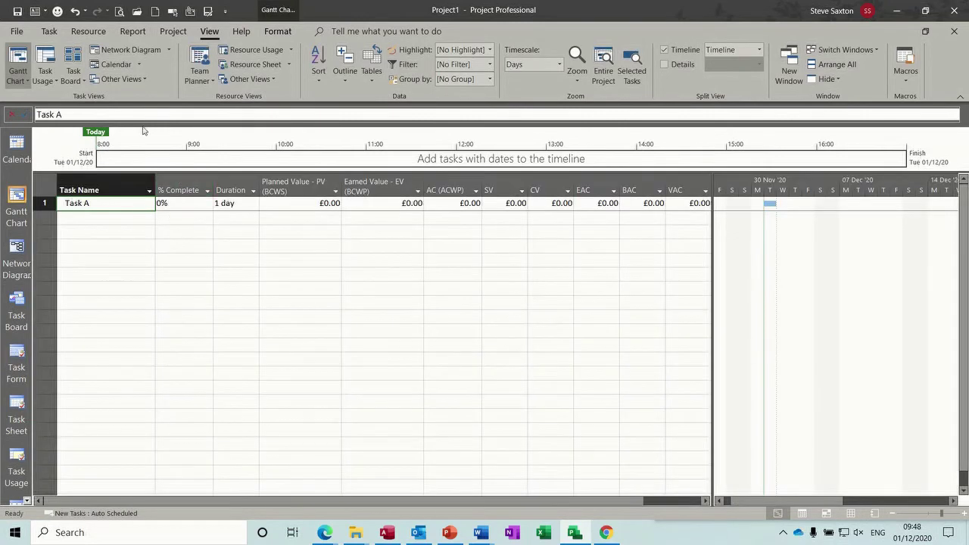
pyautogui.click(88, 31)
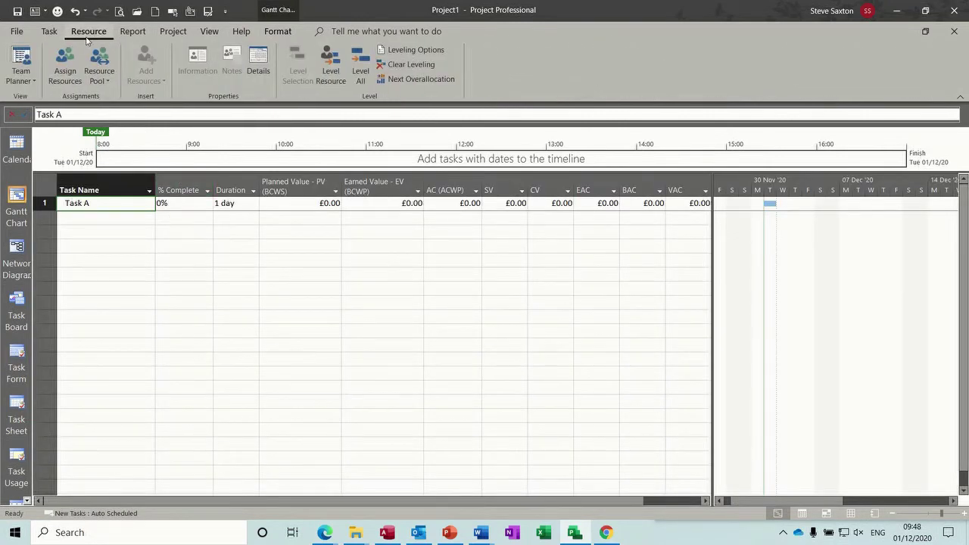
pyautogui.click(65, 63)
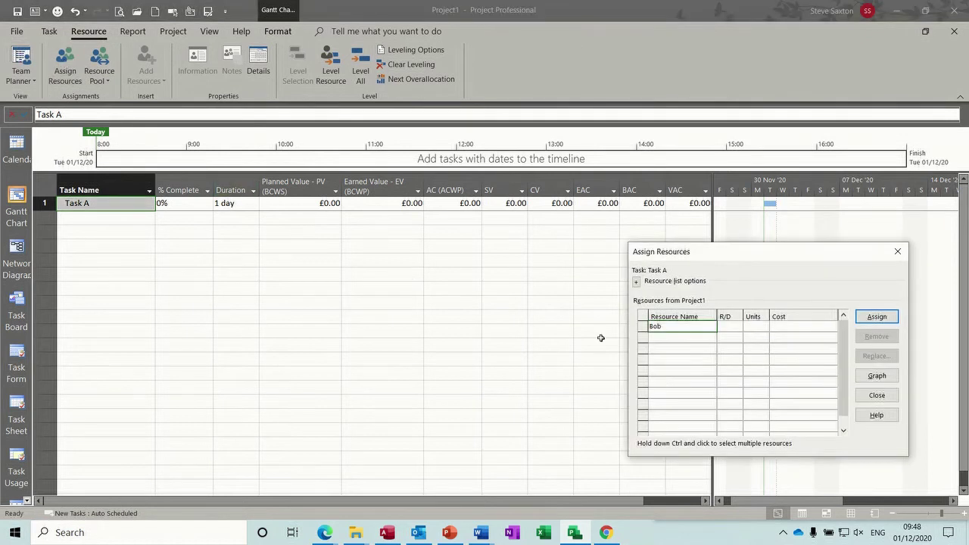
pyautogui.click(877, 323)
pyautogui.click(877, 396)
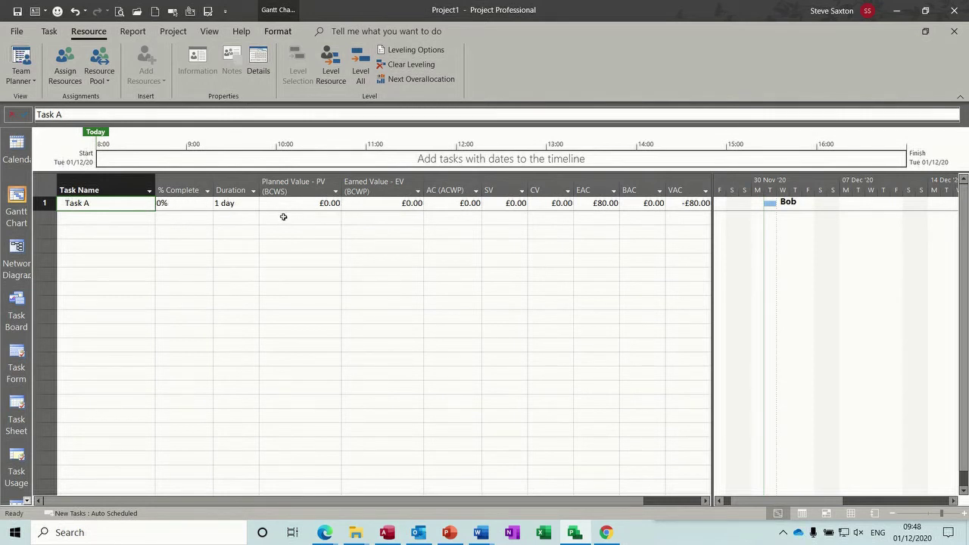
# Step: Set the baseline for the entire project
pyautogui.click(173, 31)
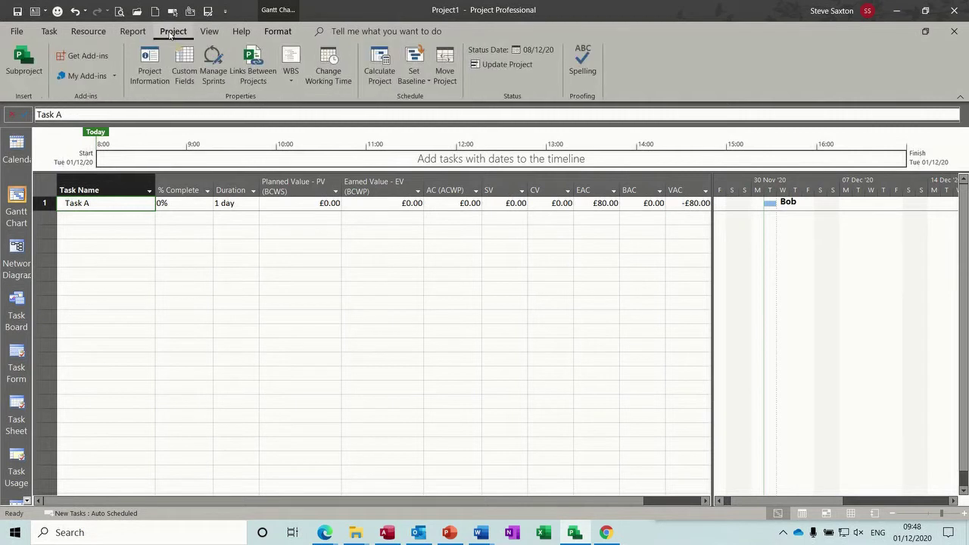
pyautogui.click(414, 80)
pyautogui.click(439, 99)
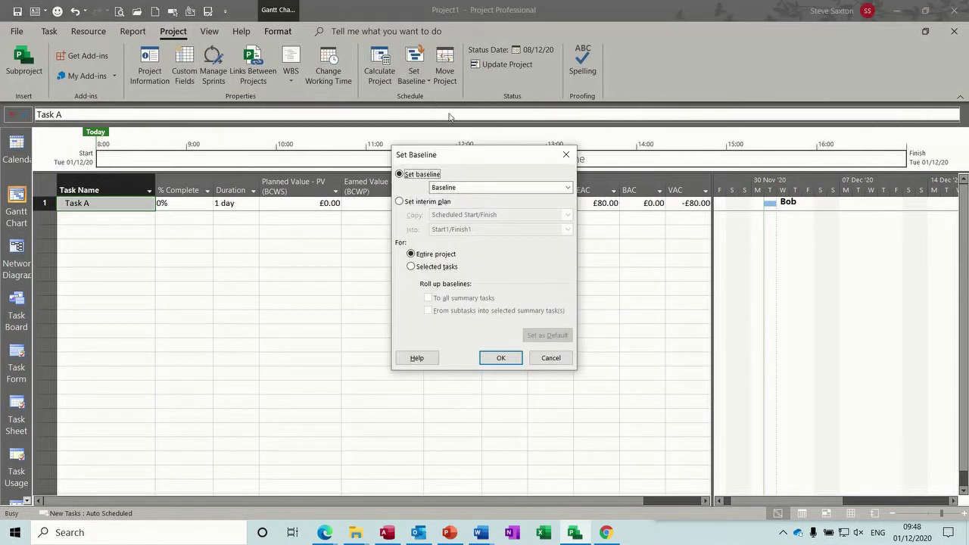
pyautogui.click(496, 354)
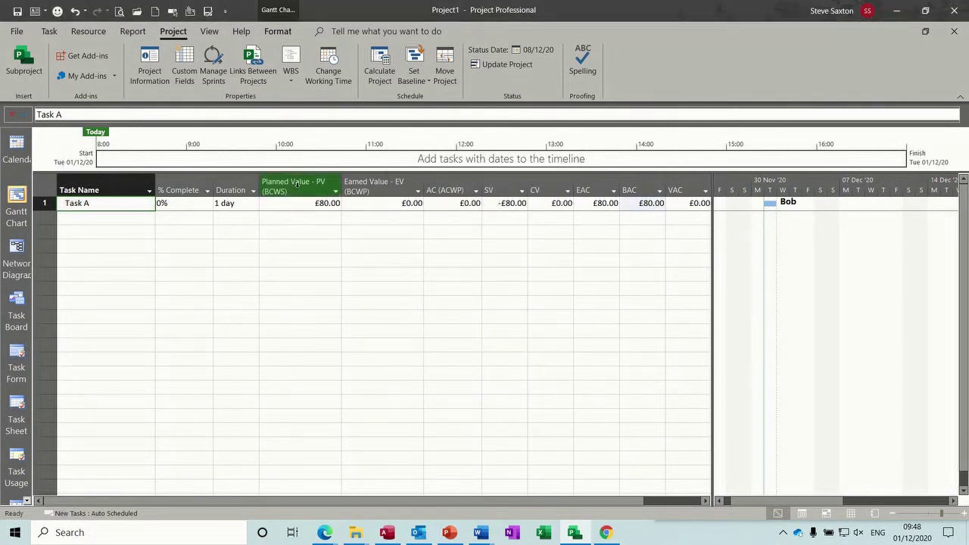
# Step: Examine the descriptions of the earned value columns, from Planned Value, Earned Value and AC through SV, CV and EAC
pyautogui.moveTo(293, 182)
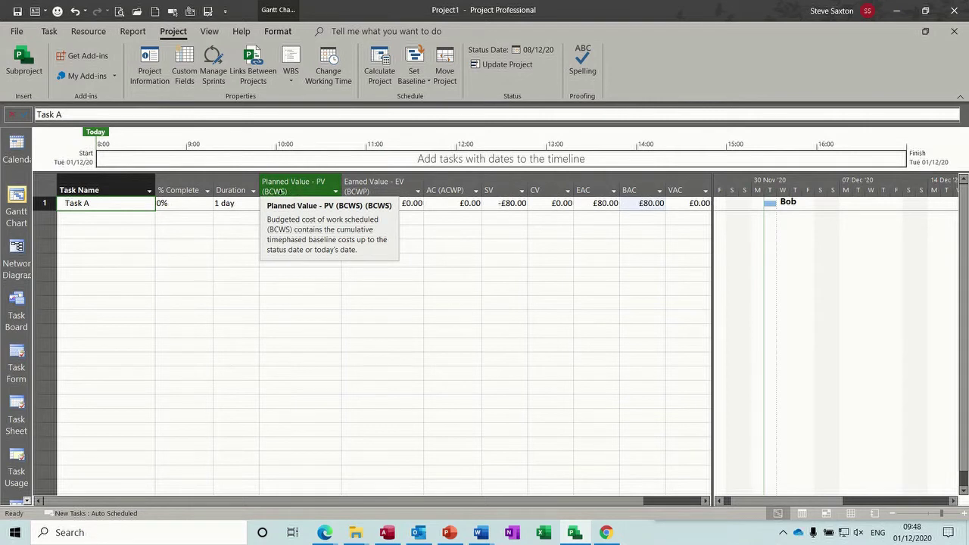
pyautogui.moveTo(356, 190)
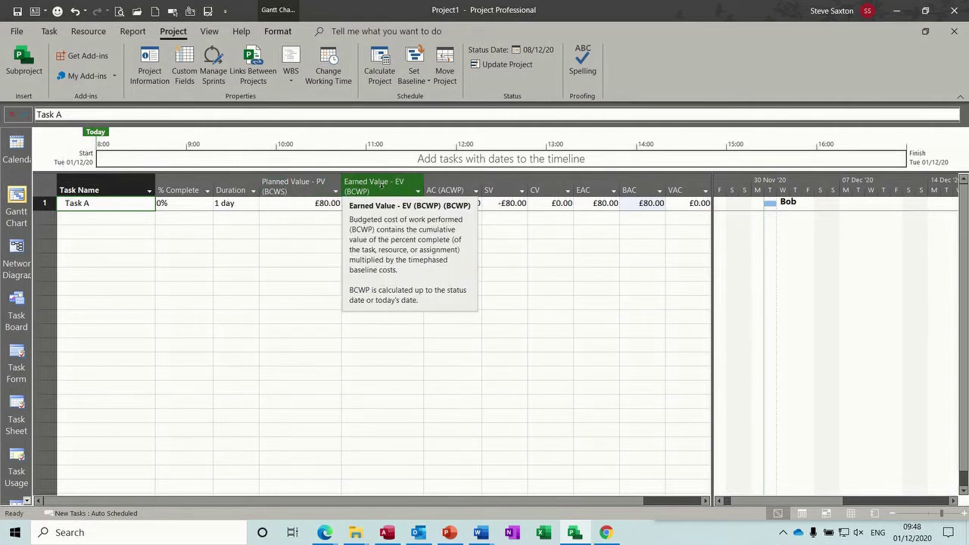
pyautogui.moveTo(436, 190)
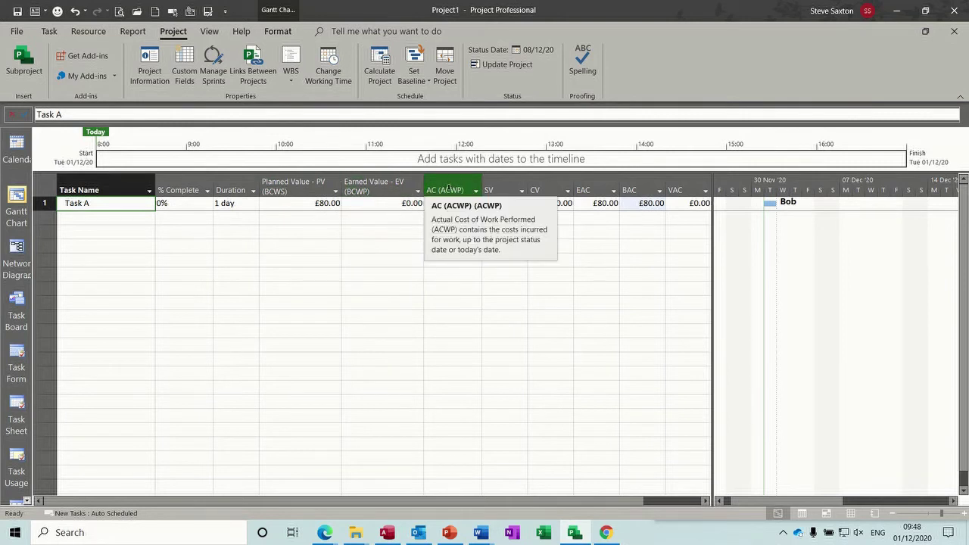
pyautogui.moveTo(505, 186)
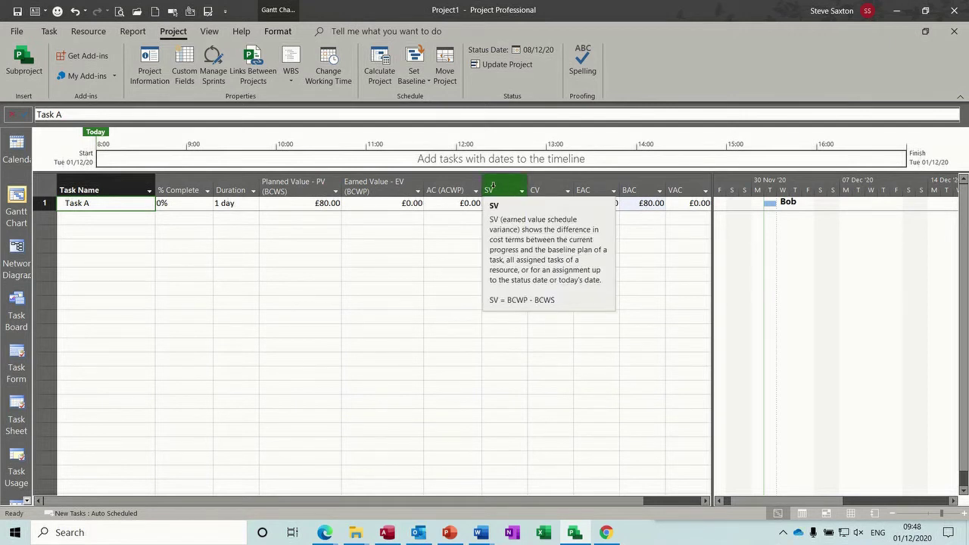
pyautogui.moveTo(536, 189)
pyautogui.moveTo(581, 184)
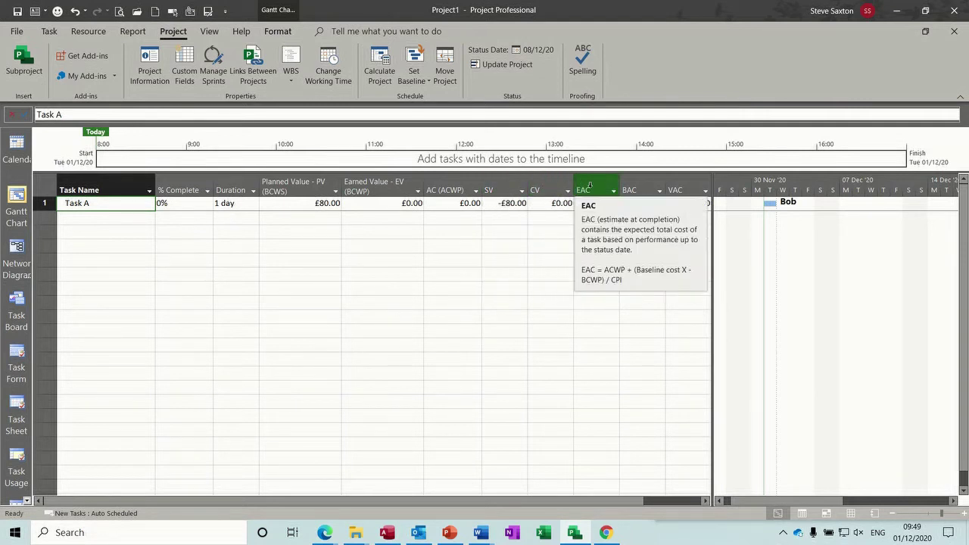
# Step: Review the descriptions of the BAC, VAC, EAC, CV and SV earned value columns
pyautogui.moveTo(625, 189)
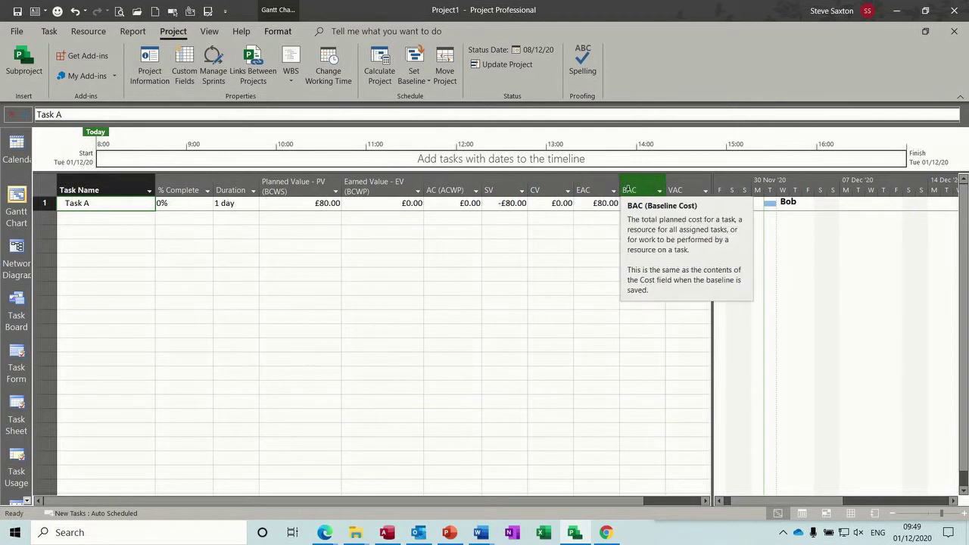
pyautogui.moveTo(677, 189)
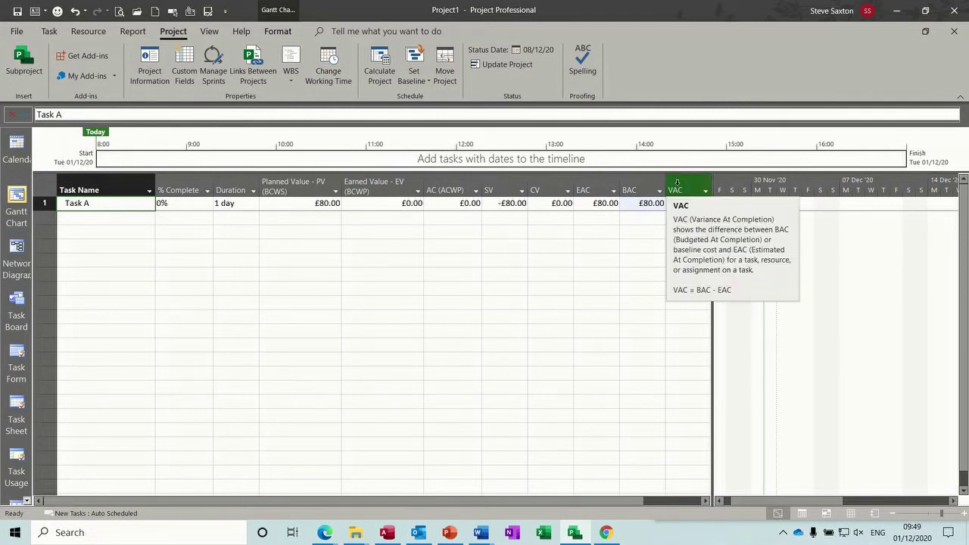
pyautogui.click(636, 189)
pyautogui.moveTo(636, 185)
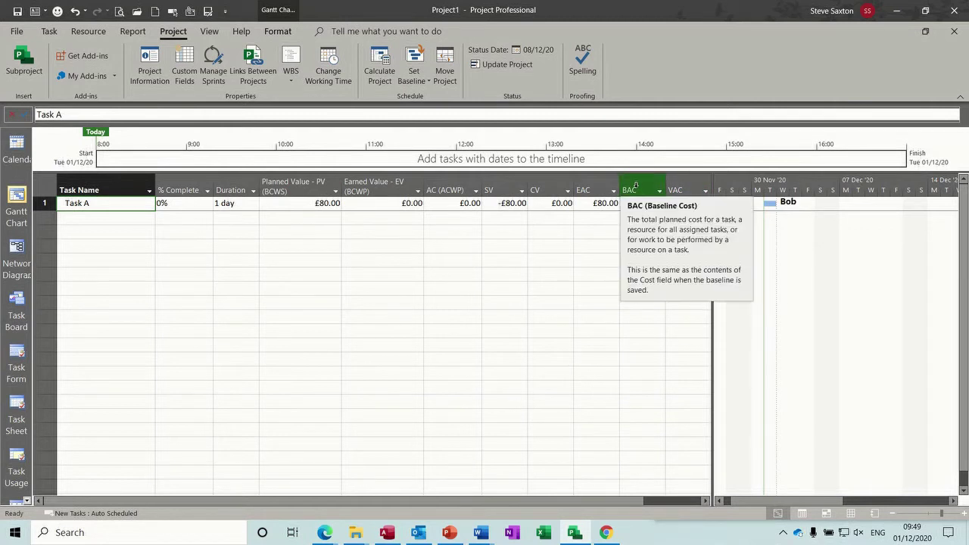
pyautogui.click(585, 185)
pyautogui.click(547, 184)
pyautogui.click(502, 184)
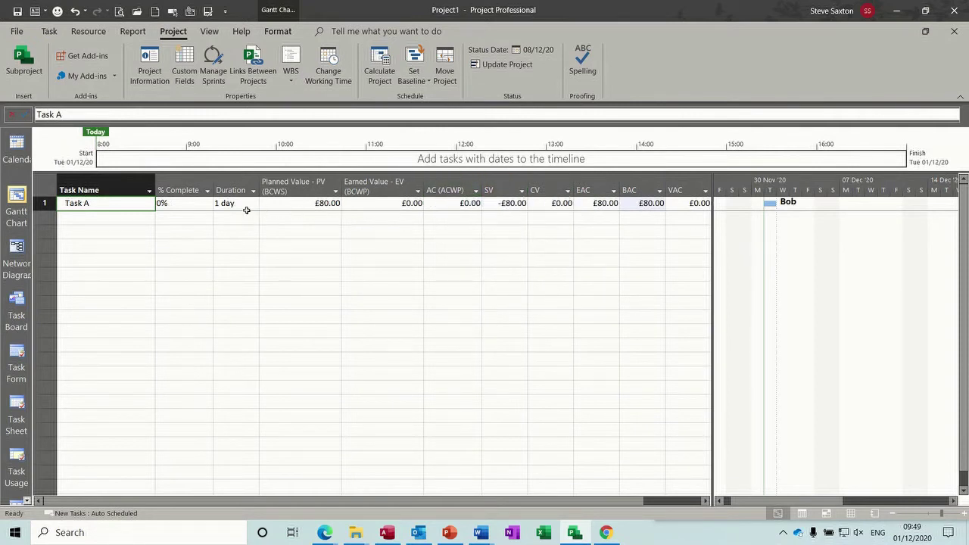
# Step: Set Task A's % Complete to 10%
pyautogui.click(192, 205)
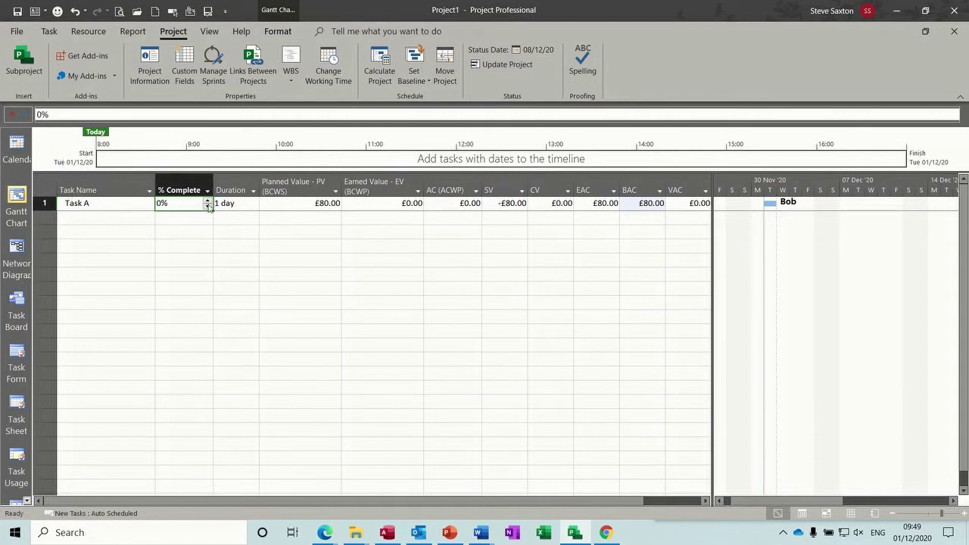
pyautogui.click(207, 201)
pyautogui.click(207, 201)
pyautogui.click(182, 216)
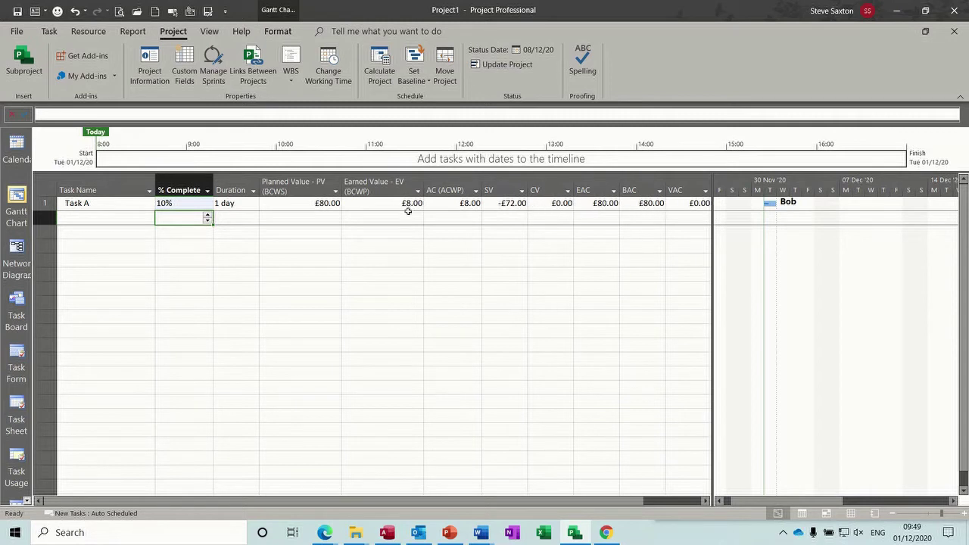
pyautogui.click(190, 204)
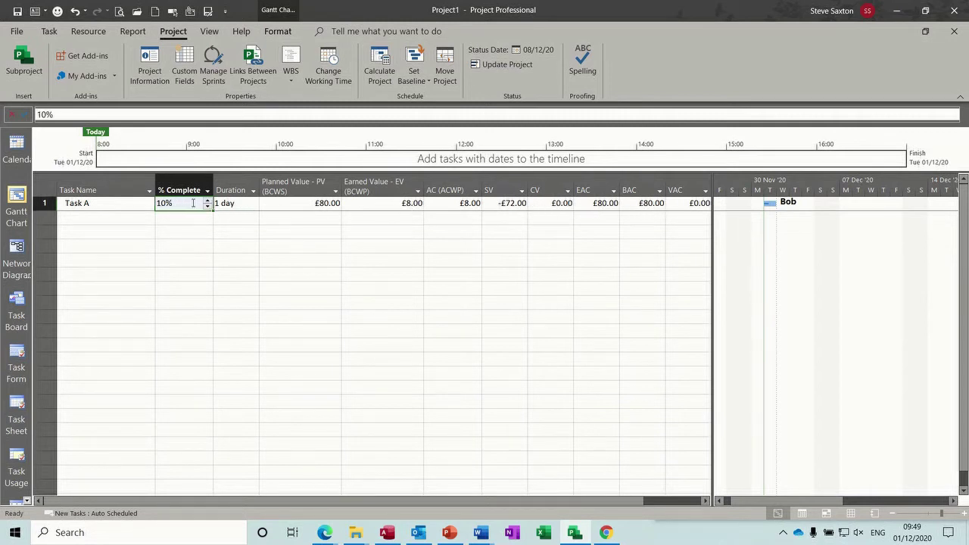
# Step: Set Task A's duration to 2 days
pyautogui.click(240, 204)
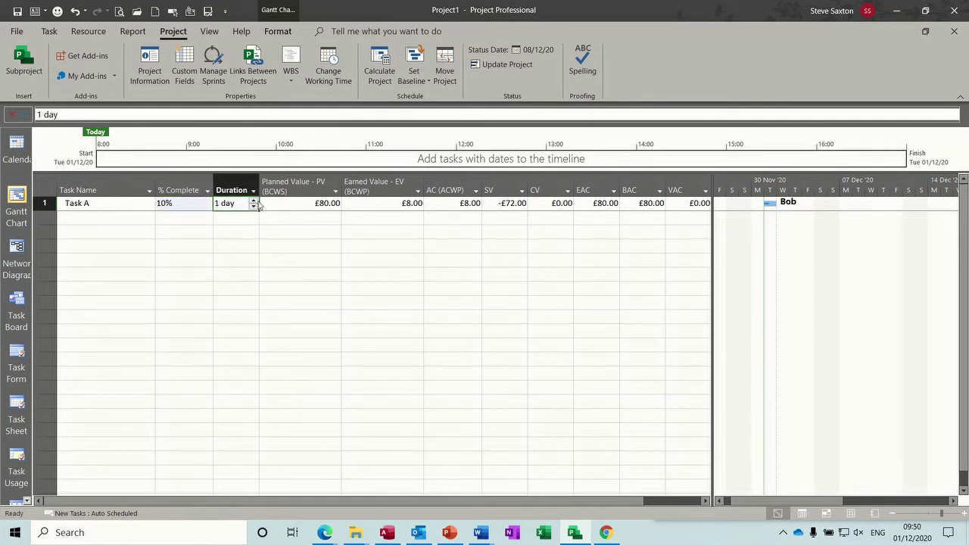
pyautogui.click(254, 202)
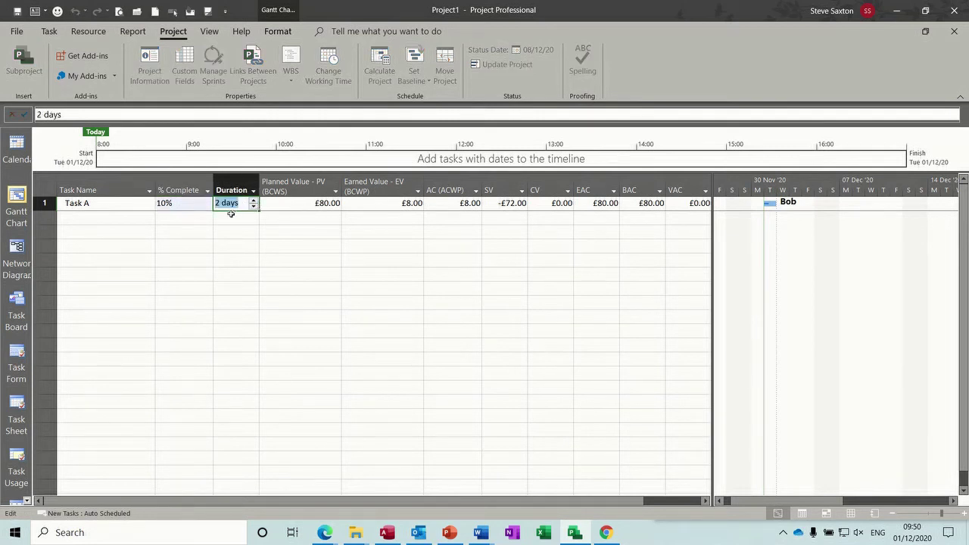
pyautogui.click(231, 217)
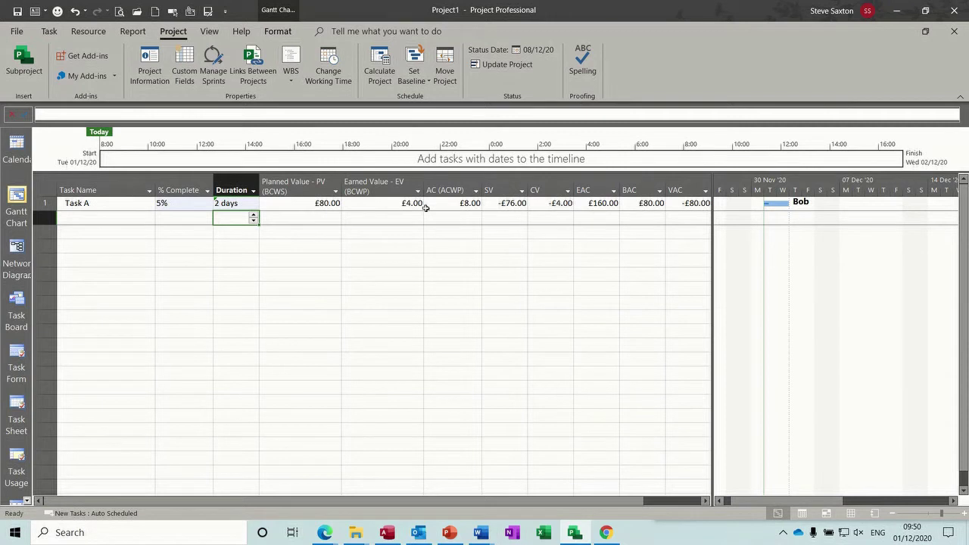
# Step: Set Task A's % Complete to 20%
pyautogui.click(185, 204)
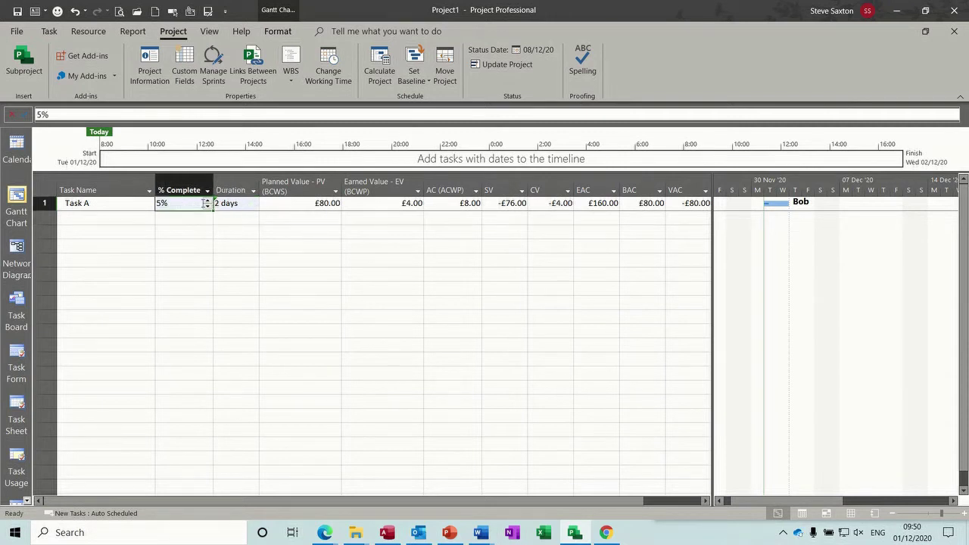
pyautogui.click(208, 201)
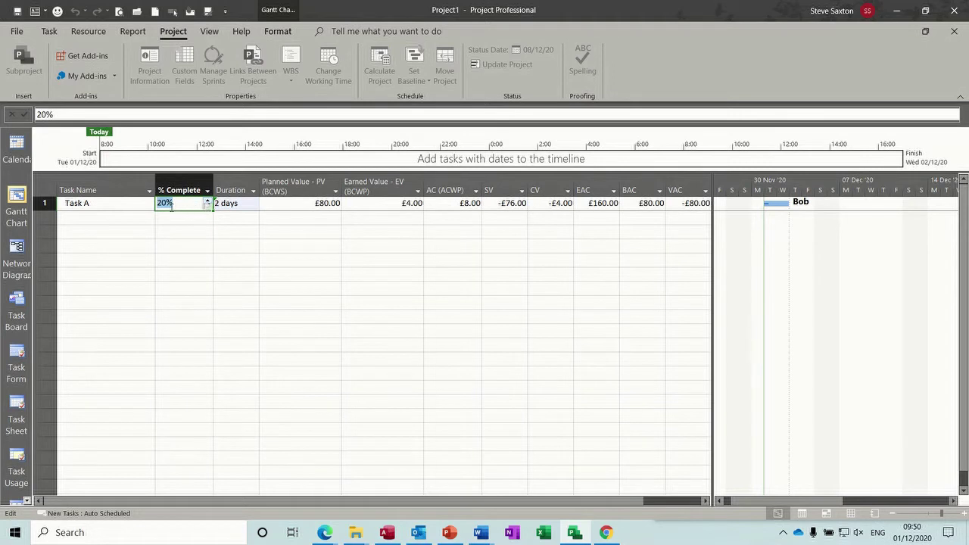
pyautogui.click(177, 219)
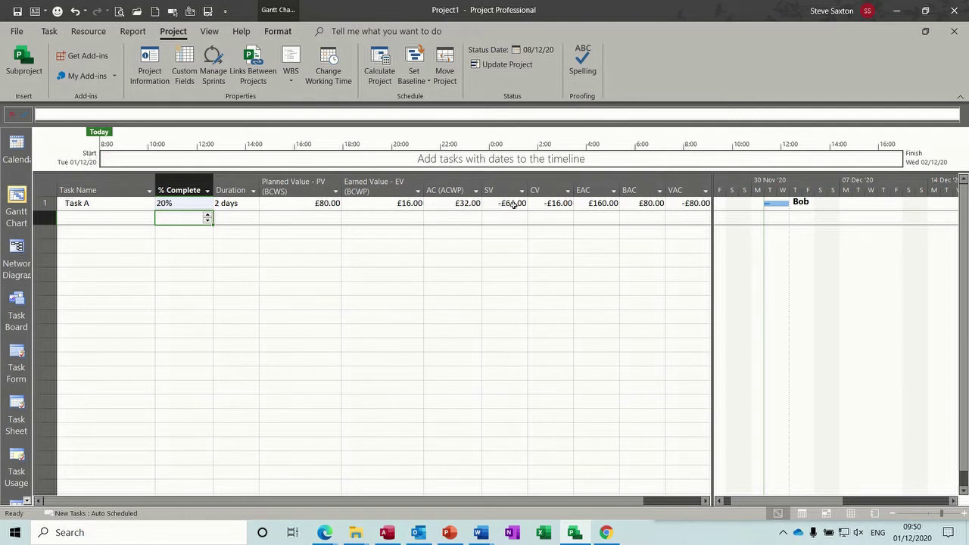
pyautogui.click(184, 204)
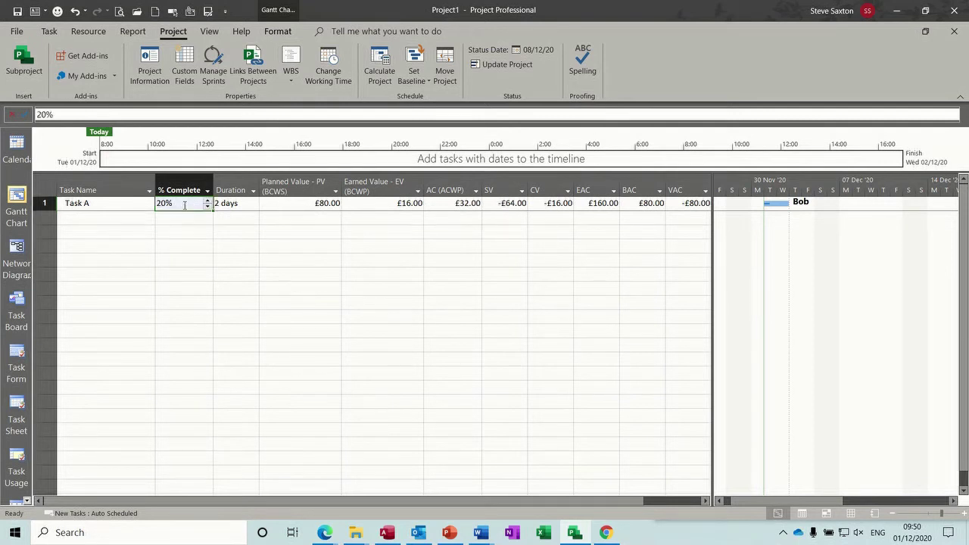
# Step: Add a second work resource to the resource sheet by first name, with a standard rate of £10.00/hr
pyautogui.click(851, 513)
pyautogui.click(148, 206)
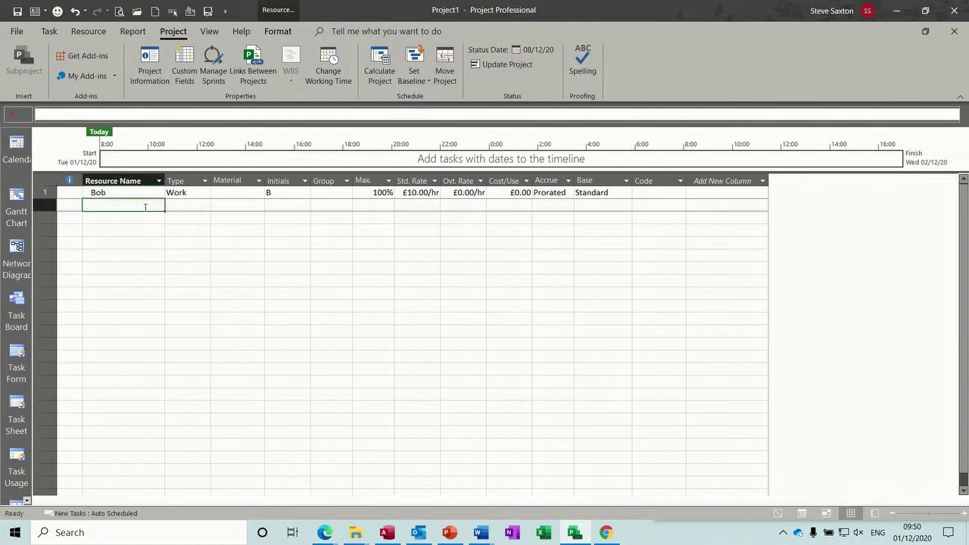
pyautogui.write('Bill')
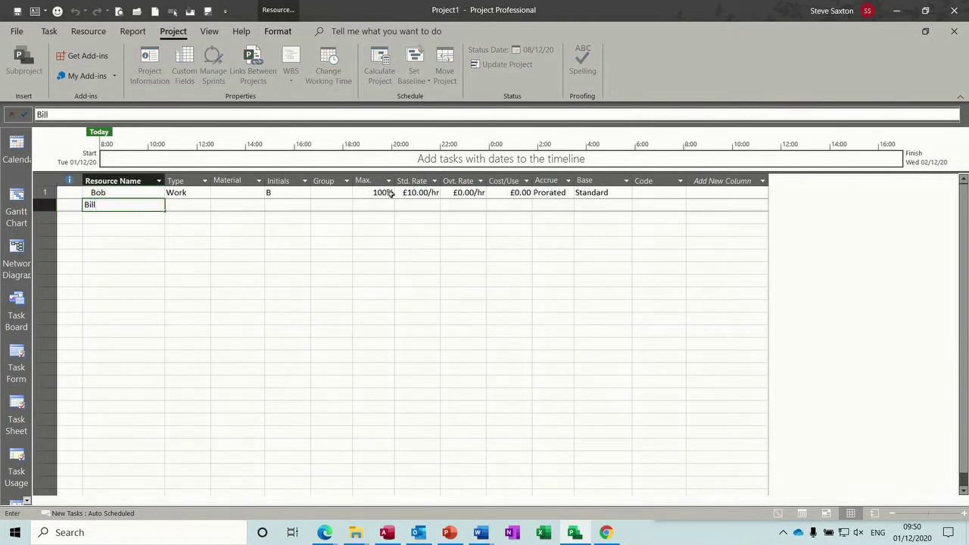
pyautogui.click(426, 203)
pyautogui.write('10')
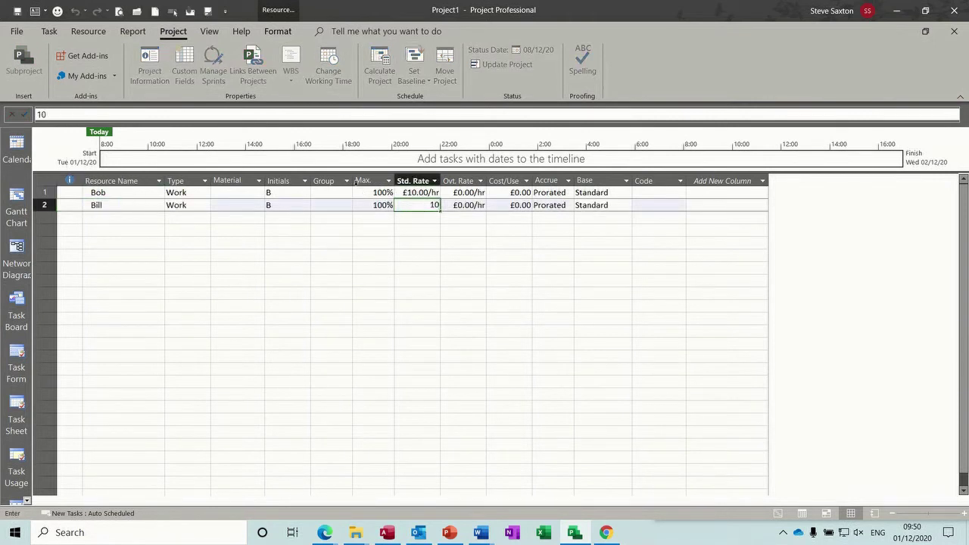
# Step: Assign the new second resource to Task A alongside the existing one in the Gantt chart
pyautogui.click(17, 199)
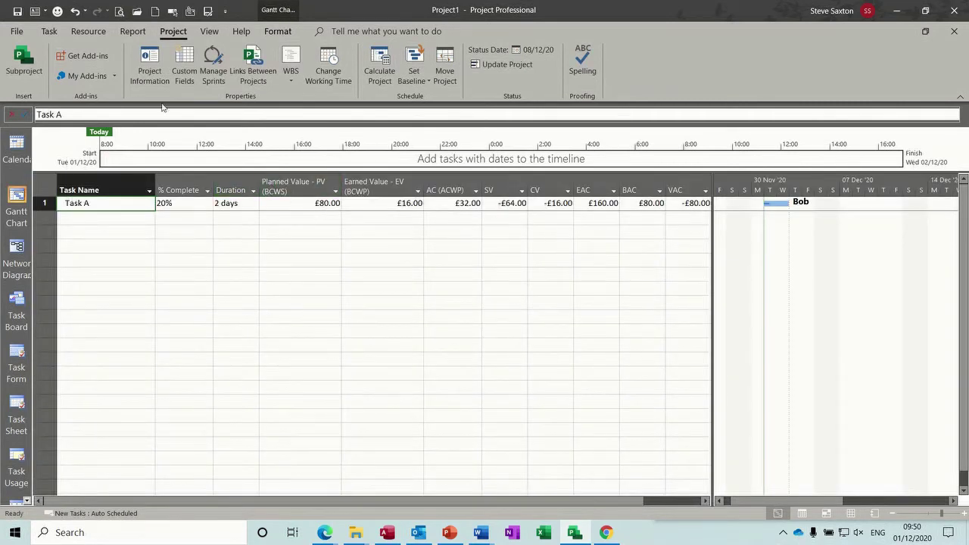
pyautogui.click(89, 31)
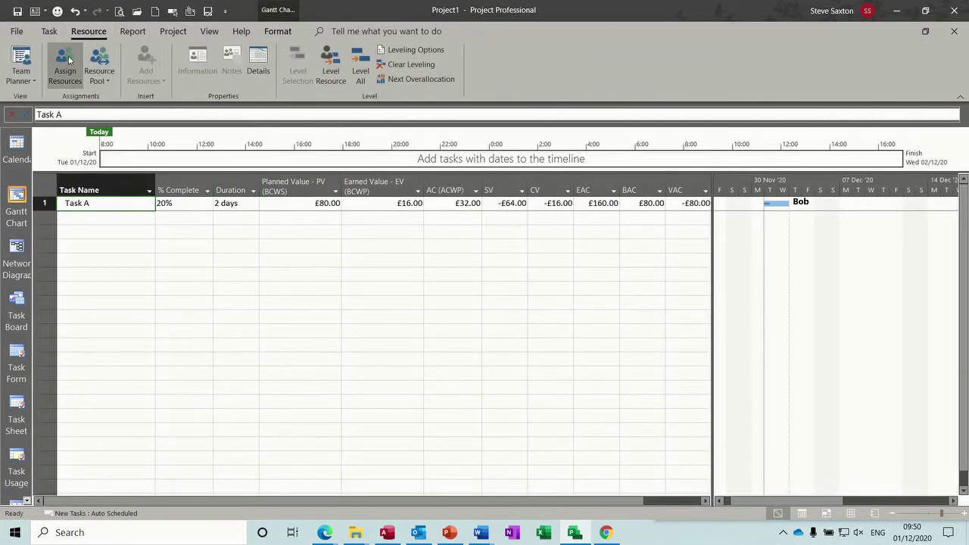
pyautogui.click(65, 62)
pyautogui.click(663, 338)
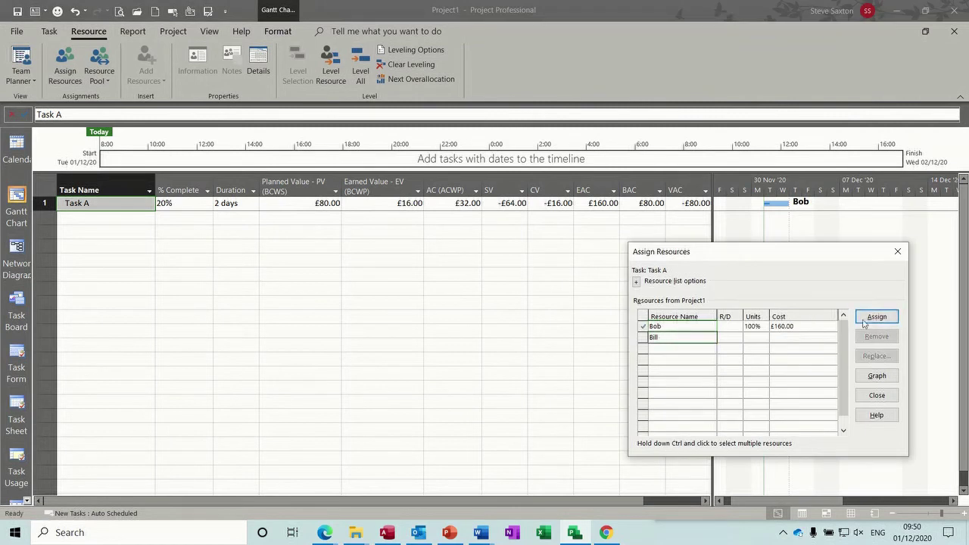
pyautogui.click(874, 318)
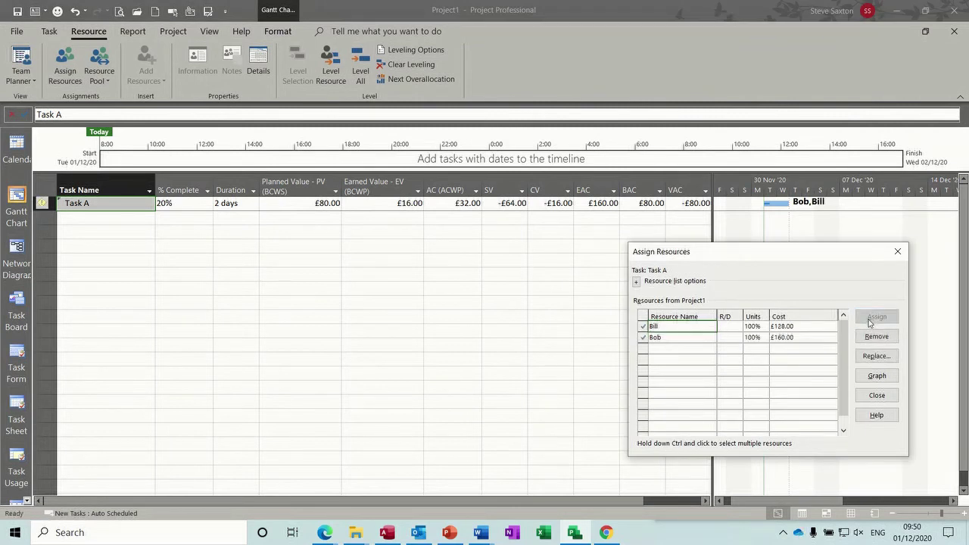
pyautogui.click(899, 253)
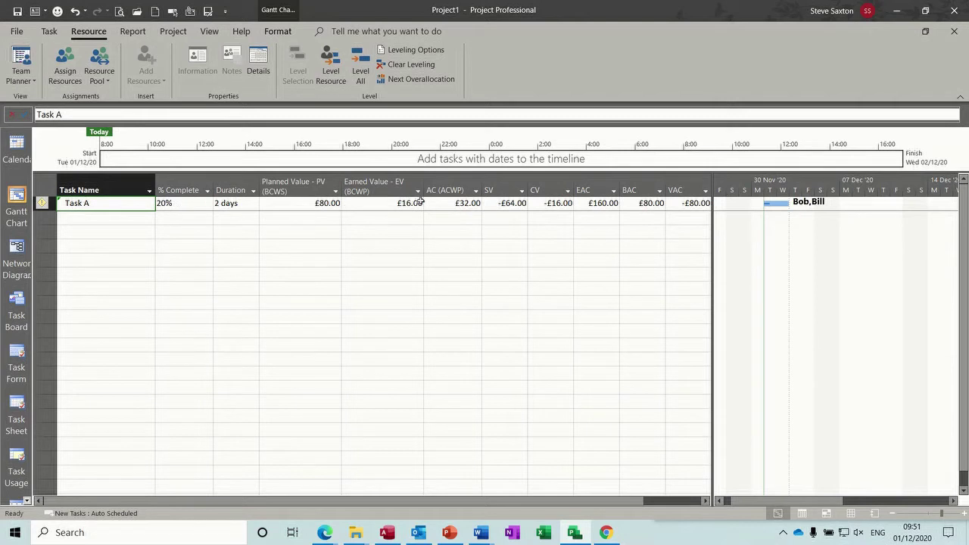
# Step: Set Task A's % Complete to 50% and check the CV column's description
pyautogui.click(194, 206)
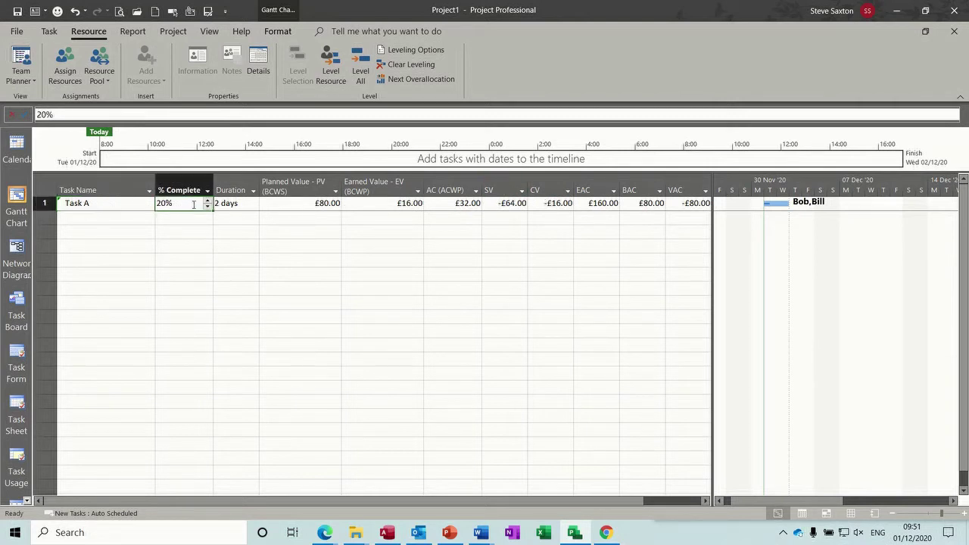
pyautogui.click(208, 202)
pyautogui.click(207, 202)
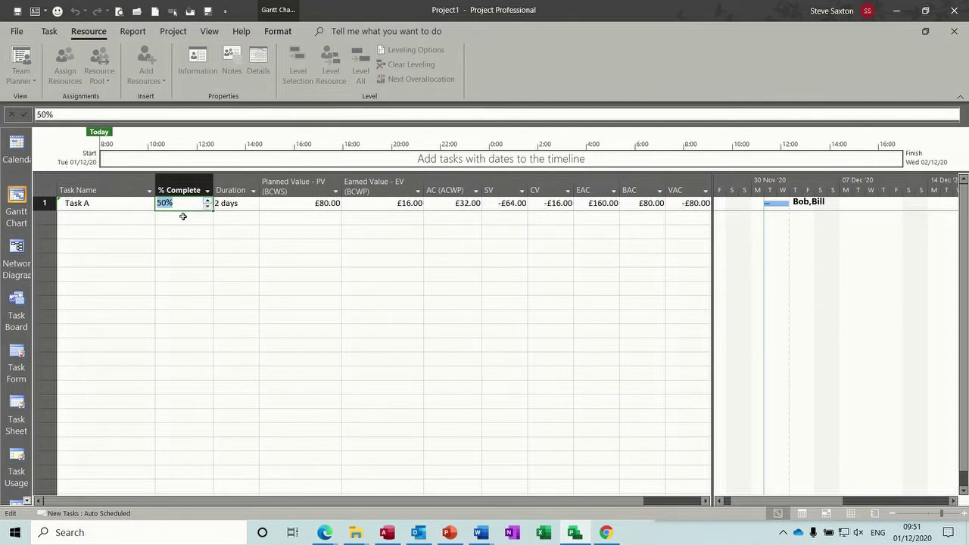
pyautogui.click(181, 219)
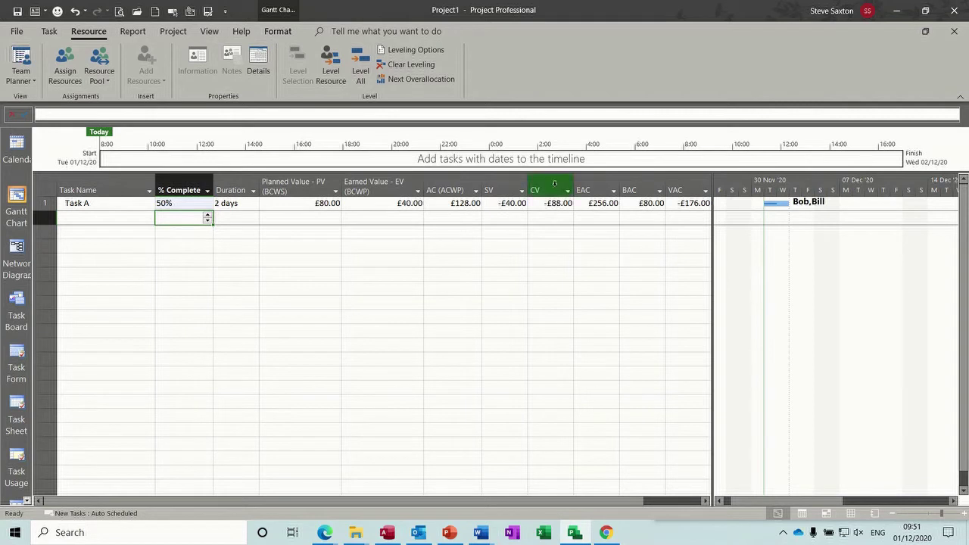
pyautogui.moveTo(555, 183)
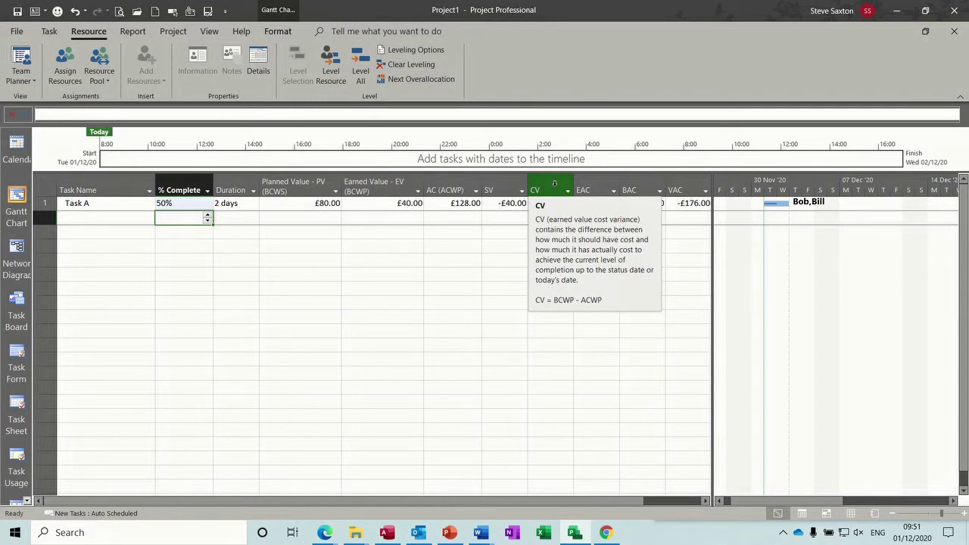
pyautogui.moveTo(507, 189)
# Step: Reset Task A's % Complete to 0% and its duration to 1 day
pyautogui.click(181, 203)
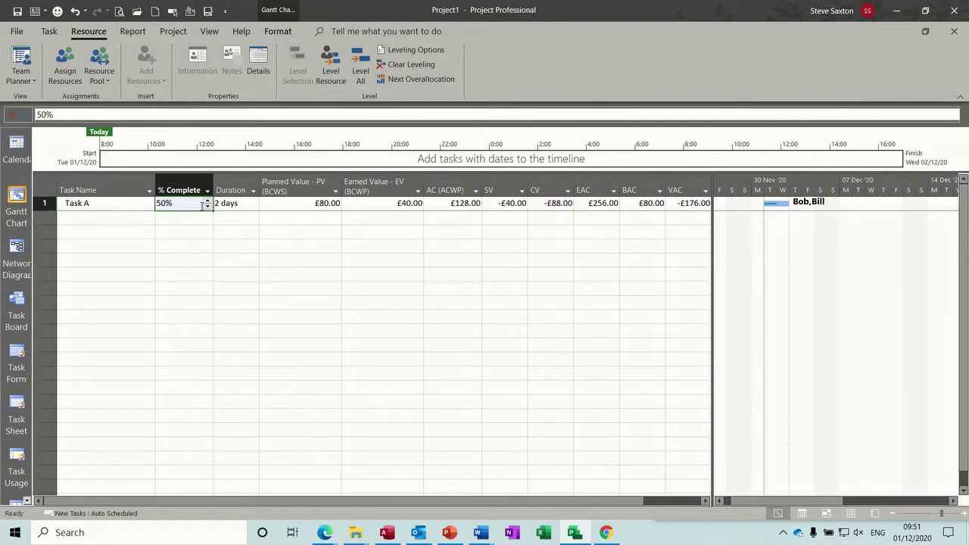
pyautogui.click(207, 208)
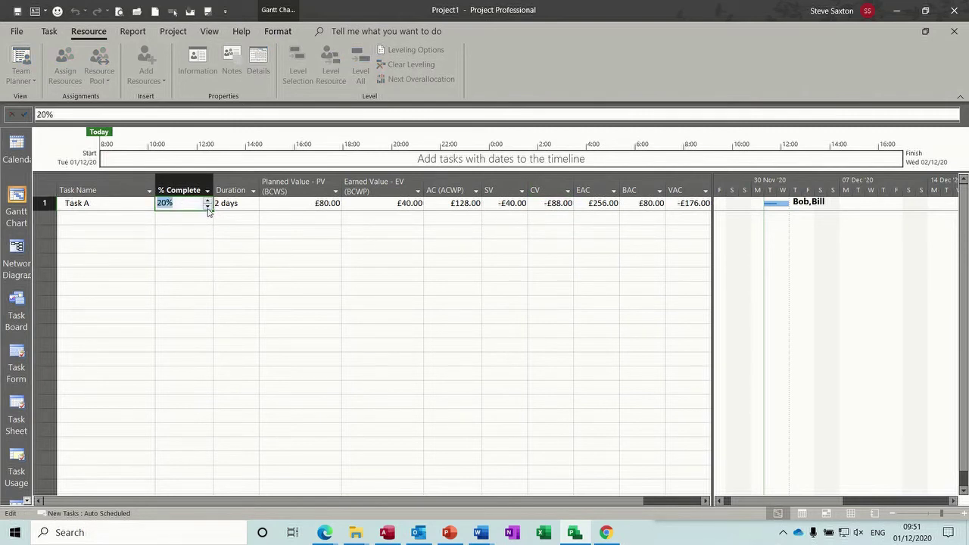
pyautogui.click(207, 207)
pyautogui.click(227, 204)
pyautogui.write('1')
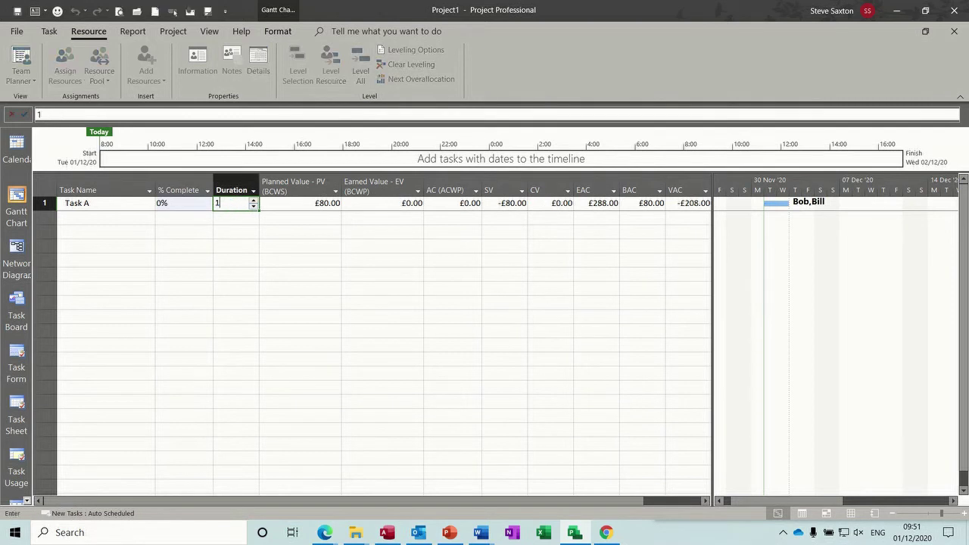
pyautogui.click(187, 217)
pyautogui.click(187, 206)
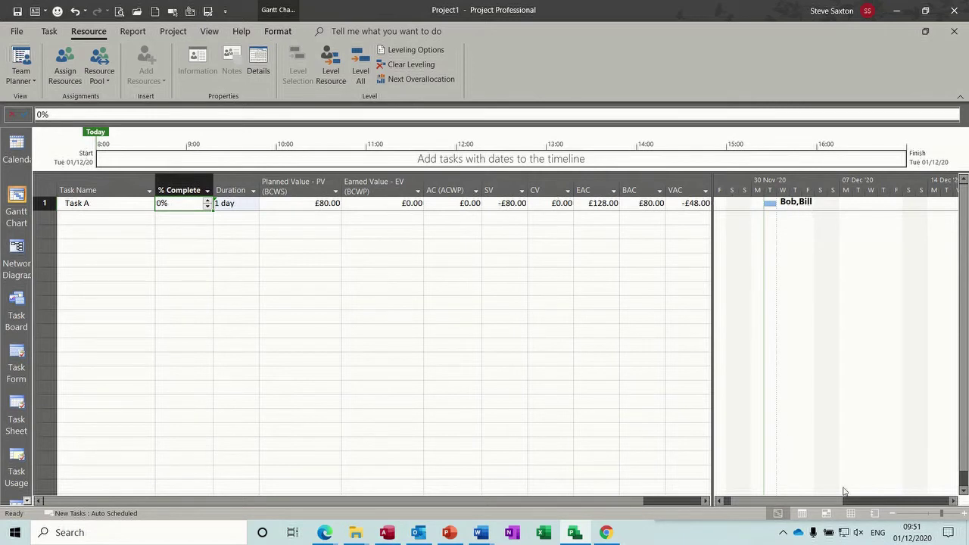
# Step: Delete the second resource from the resource sheet and return to the Gantt chart
pyautogui.click(849, 511)
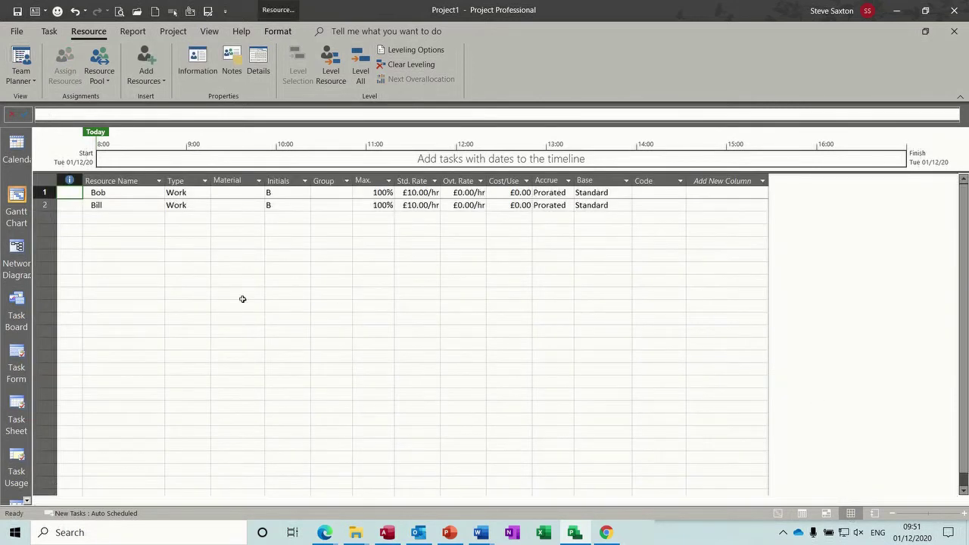
pyautogui.click(45, 205)
pyautogui.press('Delete')
pyautogui.click(17, 201)
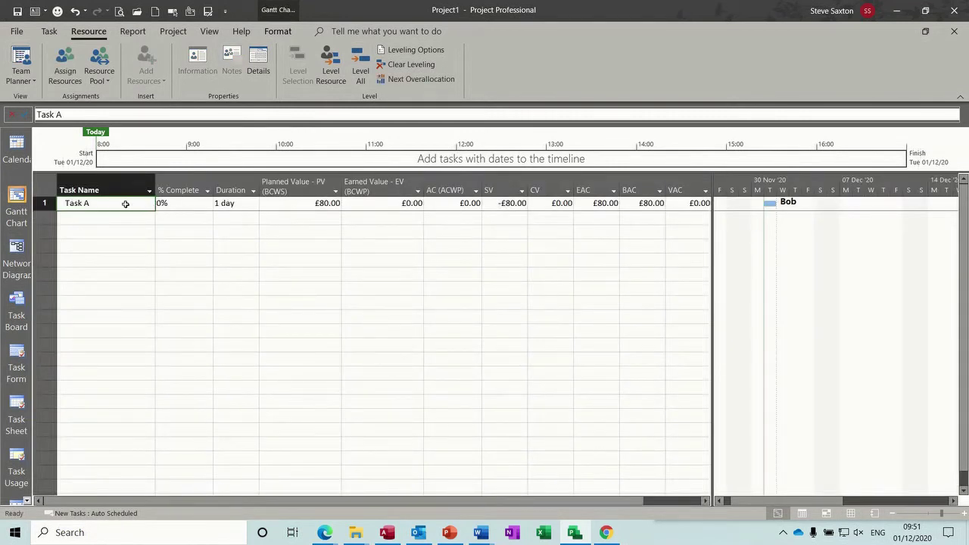
# Step: Examine Task A's earned value, cost variance and schedule variance figures
pyautogui.click(350, 206)
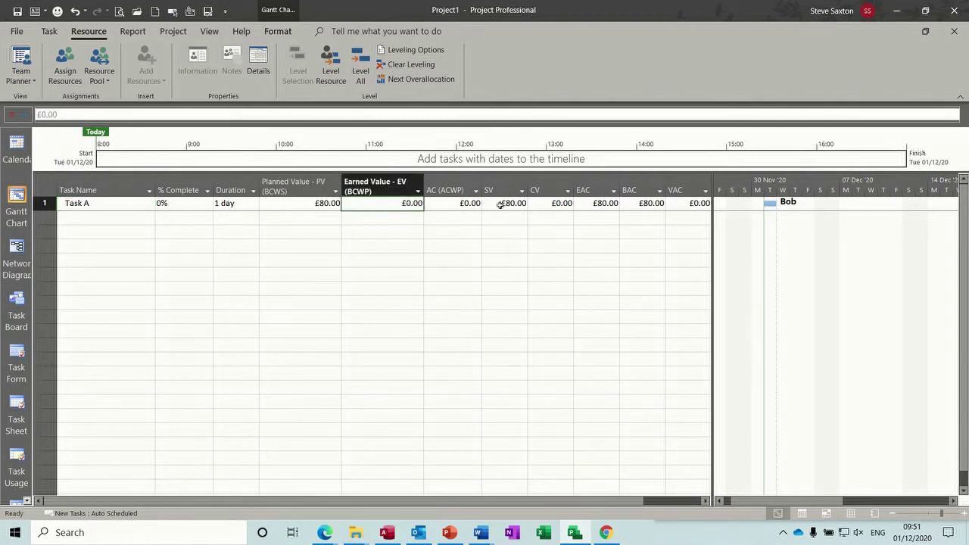
pyautogui.click(555, 209)
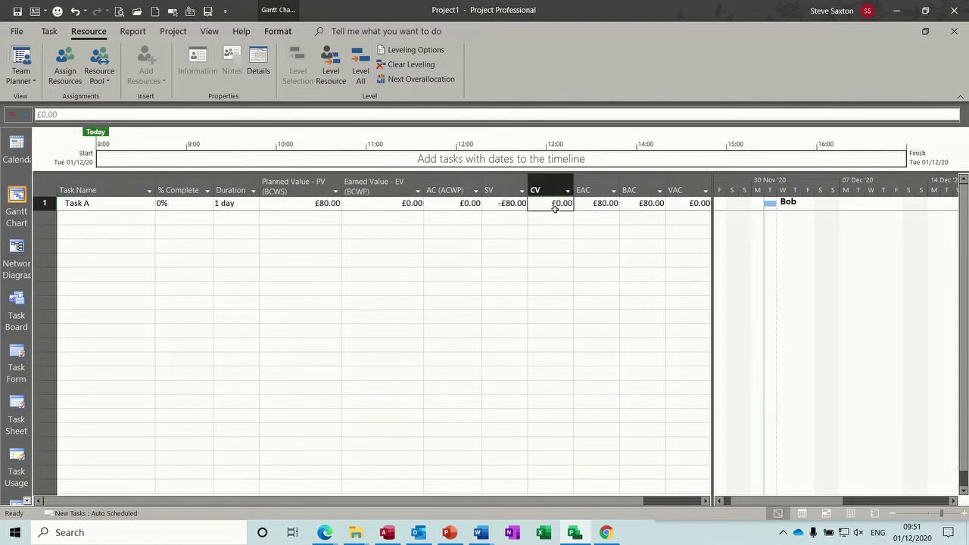
pyautogui.click(488, 203)
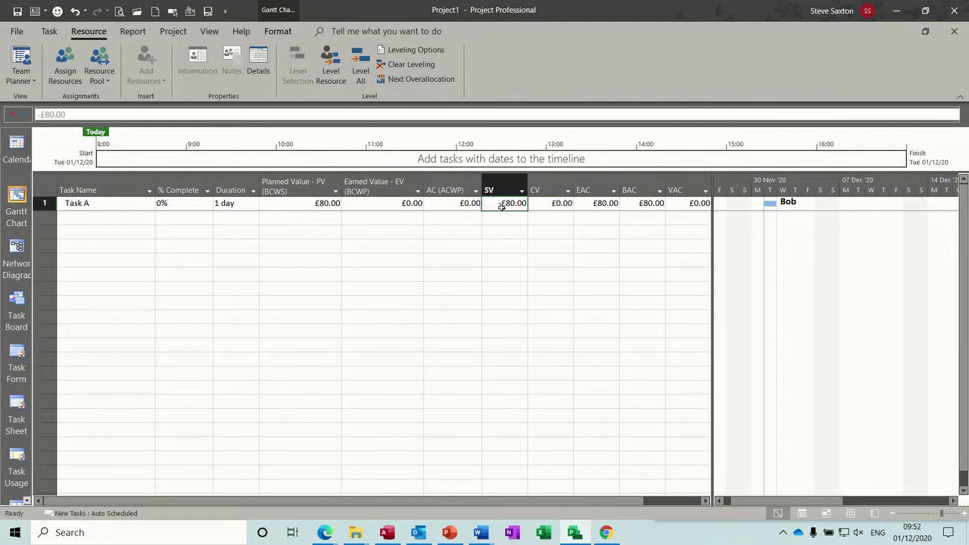
# Step: Set Task A's % Complete to 50%
pyautogui.click(185, 206)
pyautogui.click(208, 202)
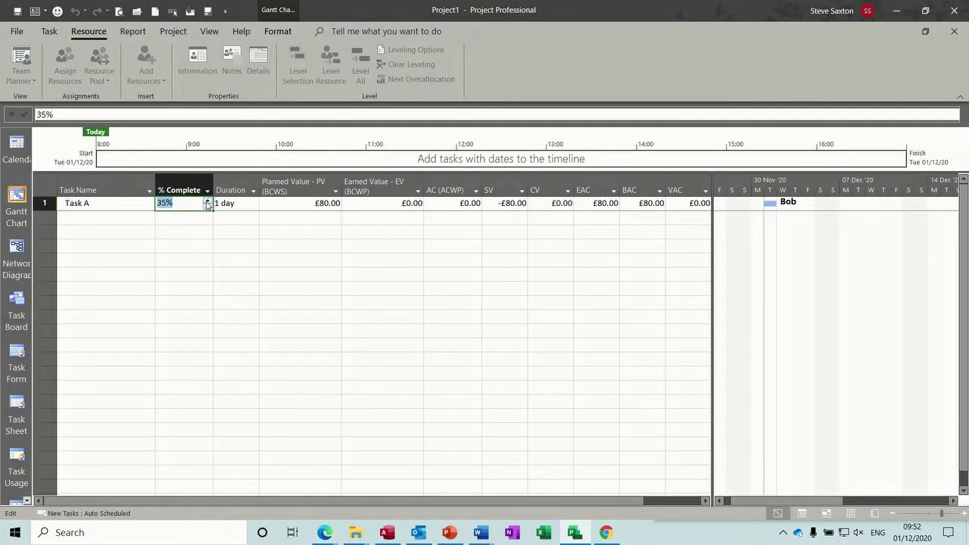
pyautogui.click(125, 204)
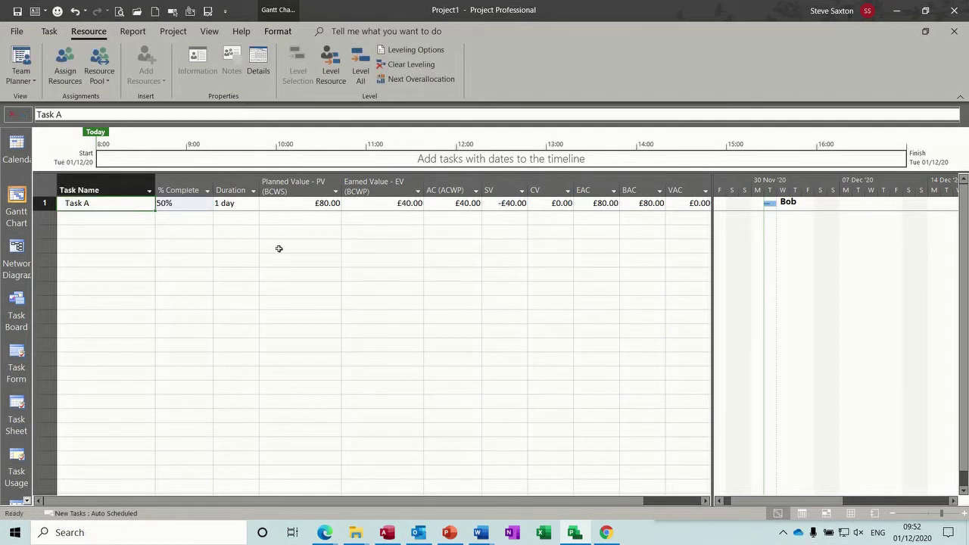
# Step: Raise Task A's % Complete to 100%
pyautogui.click(195, 206)
pyautogui.click(208, 202)
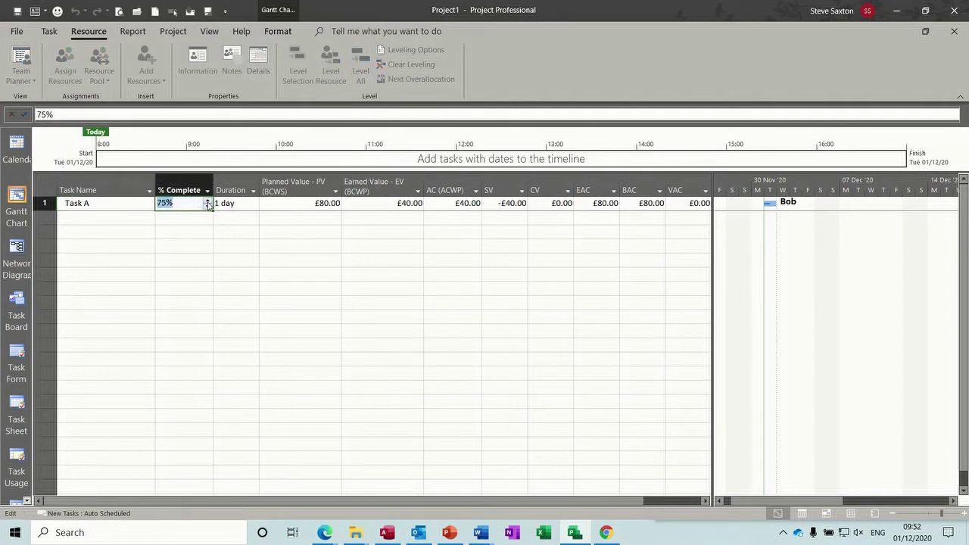
pyautogui.click(207, 202)
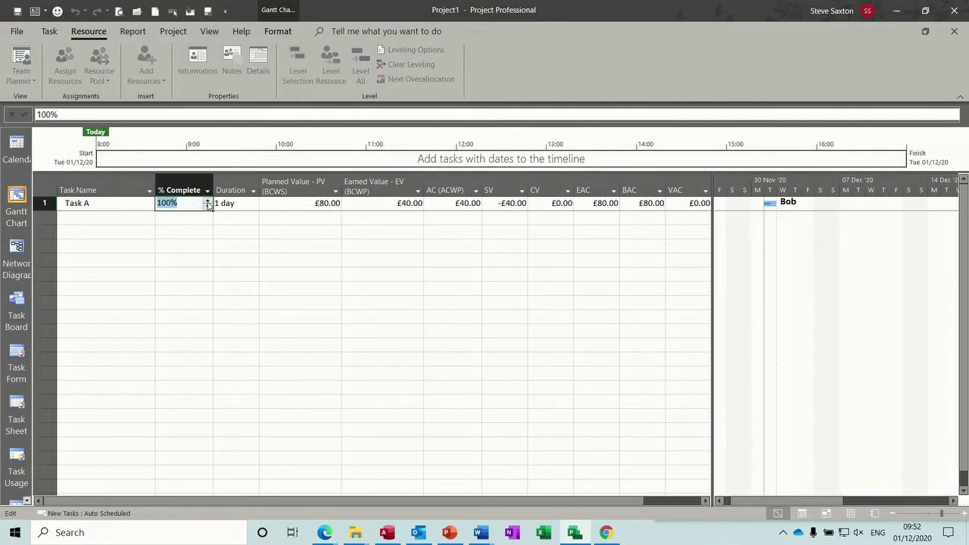
pyautogui.click(125, 204)
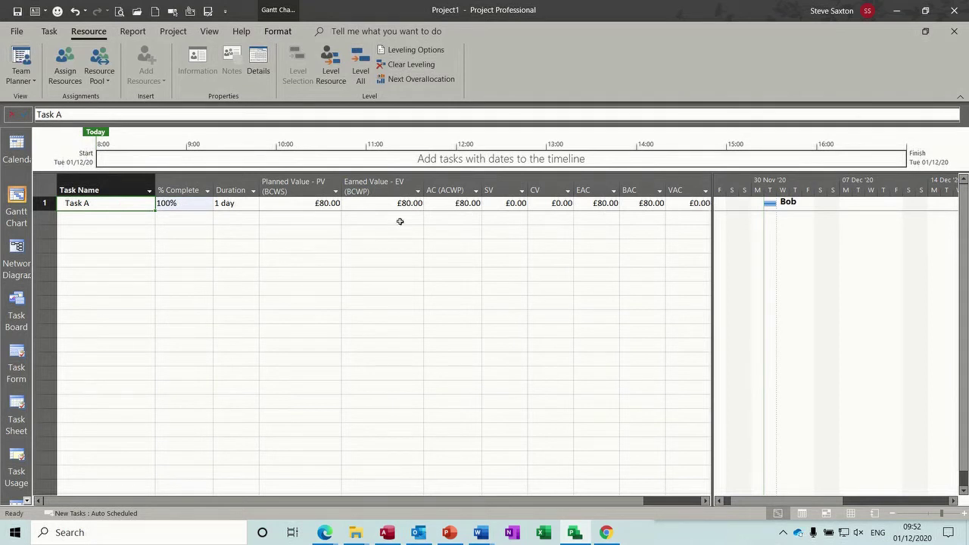
# Step: Reset Task A's % Complete to 0%
pyautogui.click(195, 204)
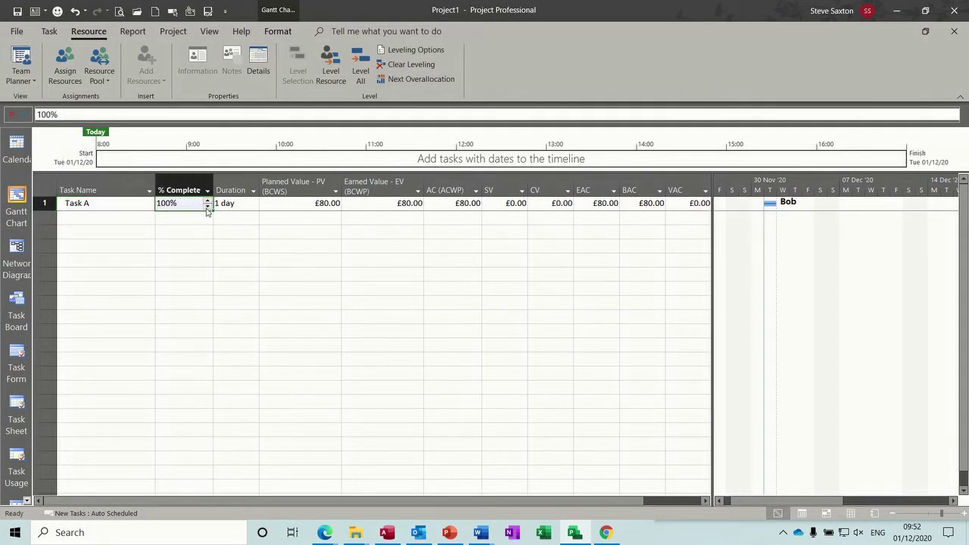
pyautogui.write('0')
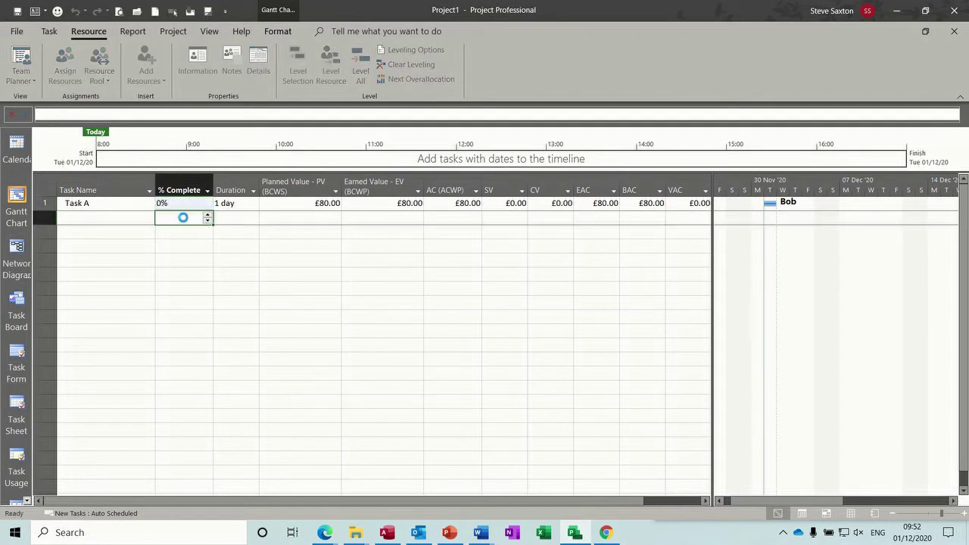
pyautogui.press('Return')
pyautogui.click(182, 203)
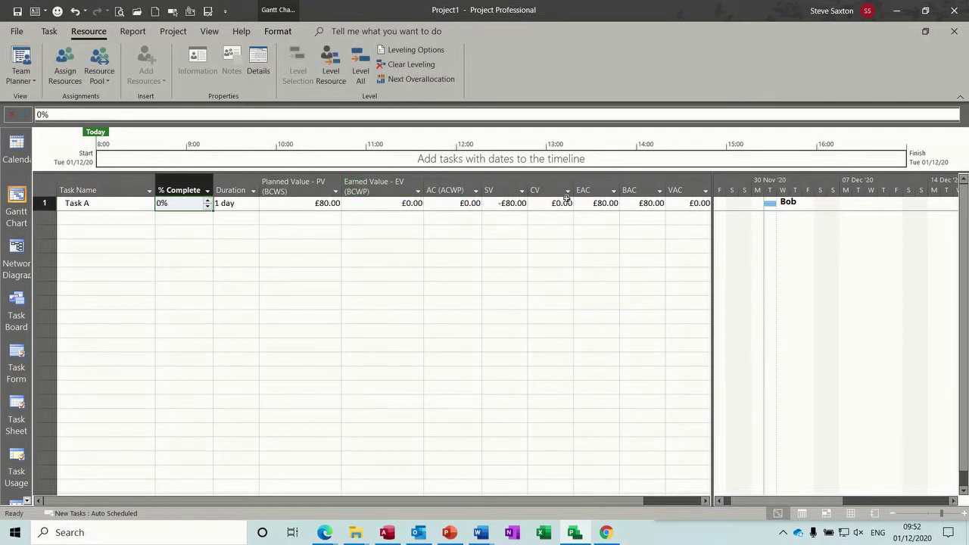
# Step: Extend Task A's duration to 2 days
pyautogui.click(239, 205)
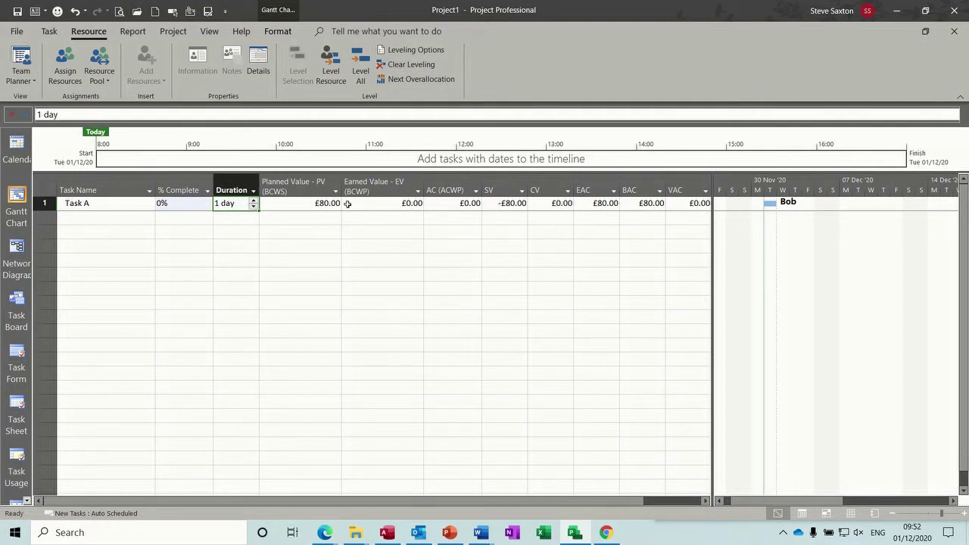
pyautogui.click(253, 201)
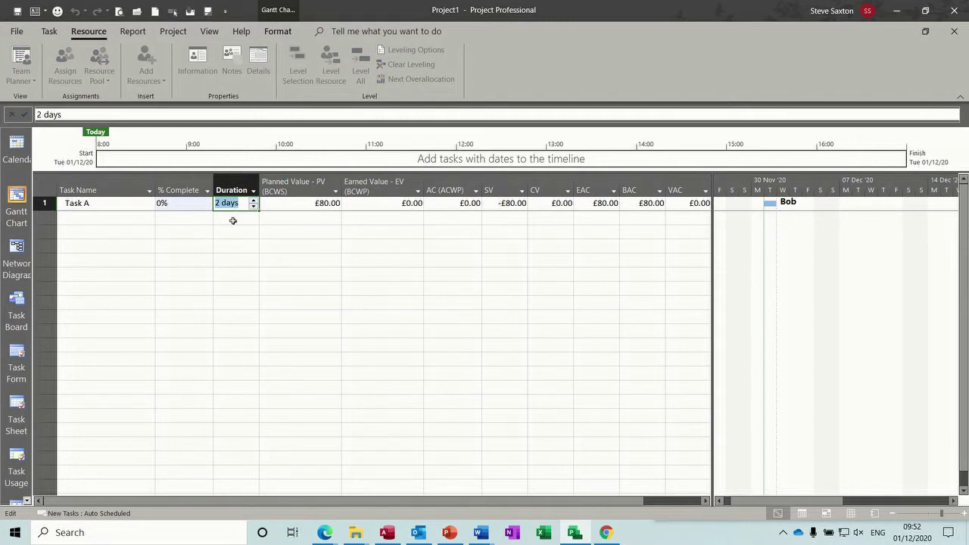
pyautogui.click(233, 220)
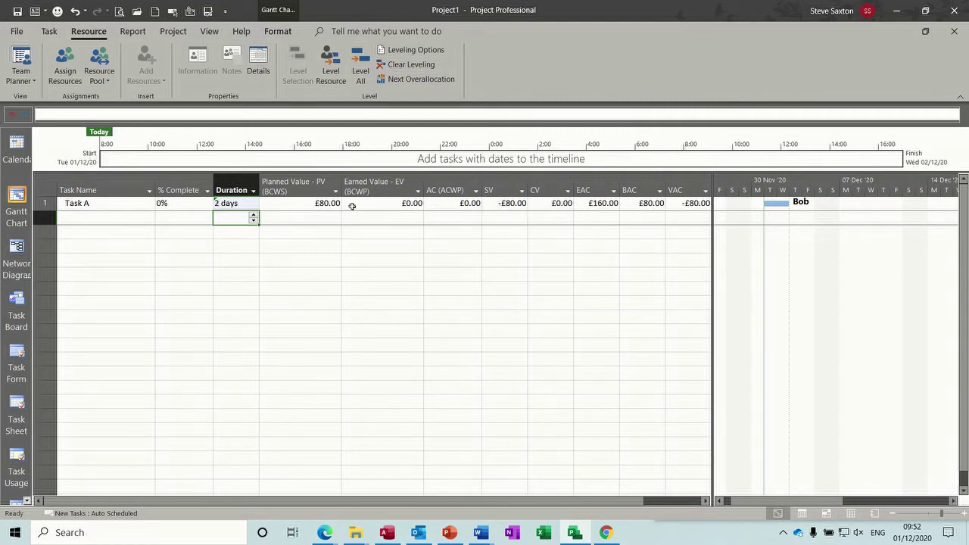
# Step: Record 20% as Task A's % Complete
pyautogui.click(181, 205)
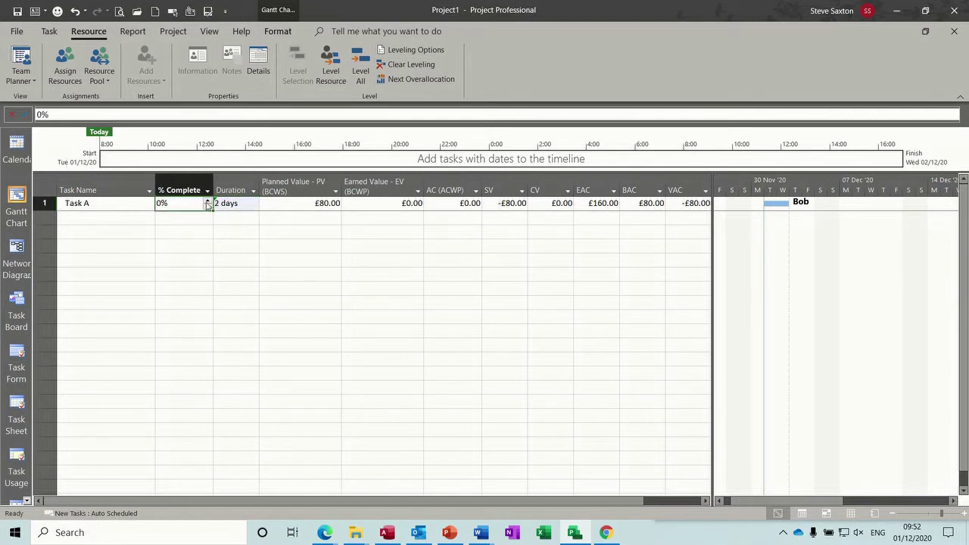
pyautogui.click(208, 203)
pyautogui.click(208, 202)
pyautogui.click(173, 218)
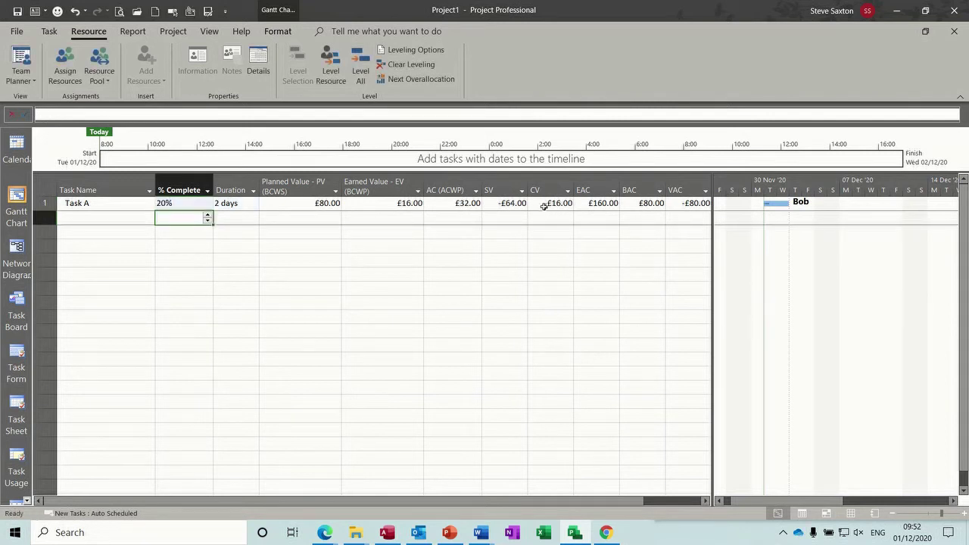
# Step: Add a second named resource with a standard rate of 10 to the resource sheet and return to the Gantt chart
pyautogui.click(188, 204)
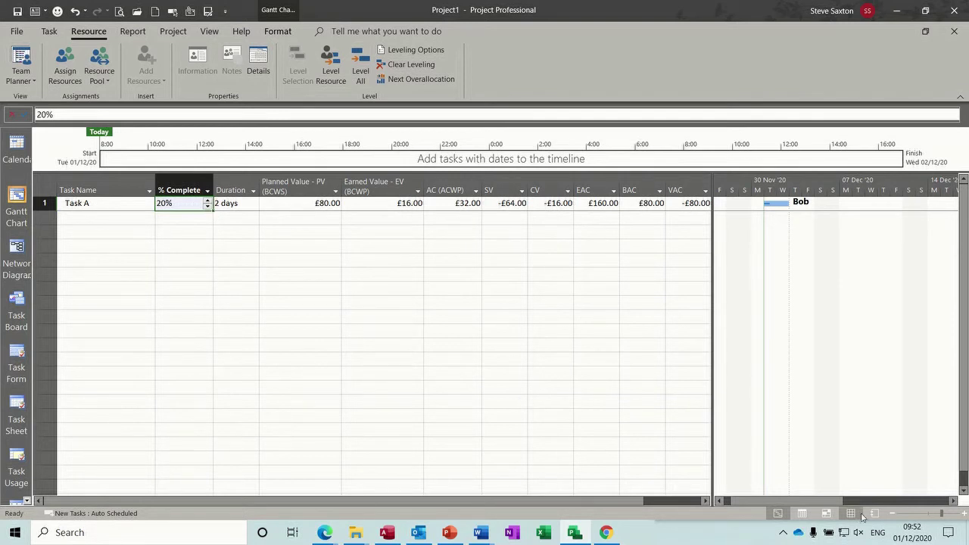
pyautogui.click(851, 514)
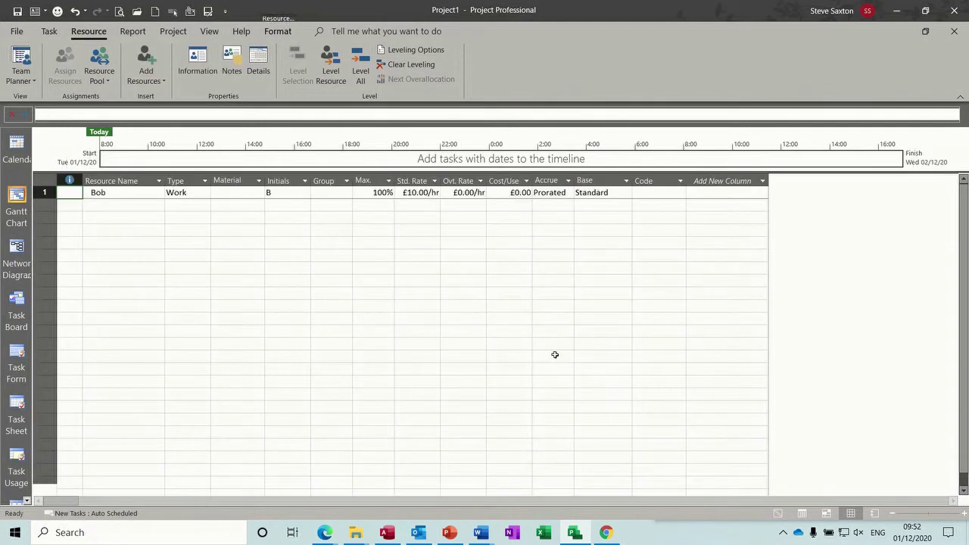
pyautogui.click(113, 196)
pyautogui.click(113, 204)
pyautogui.write('Bill')
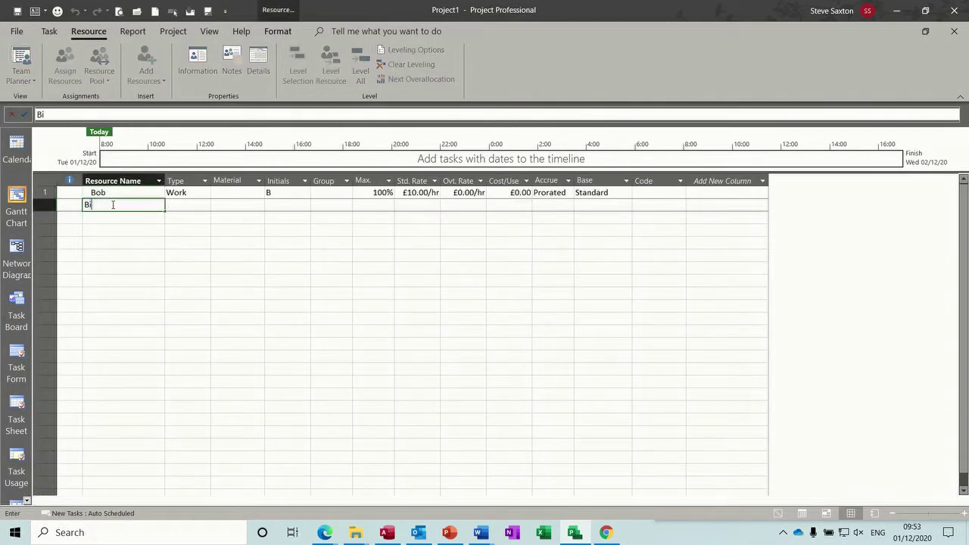
pyautogui.click(424, 206)
pyautogui.write('10')
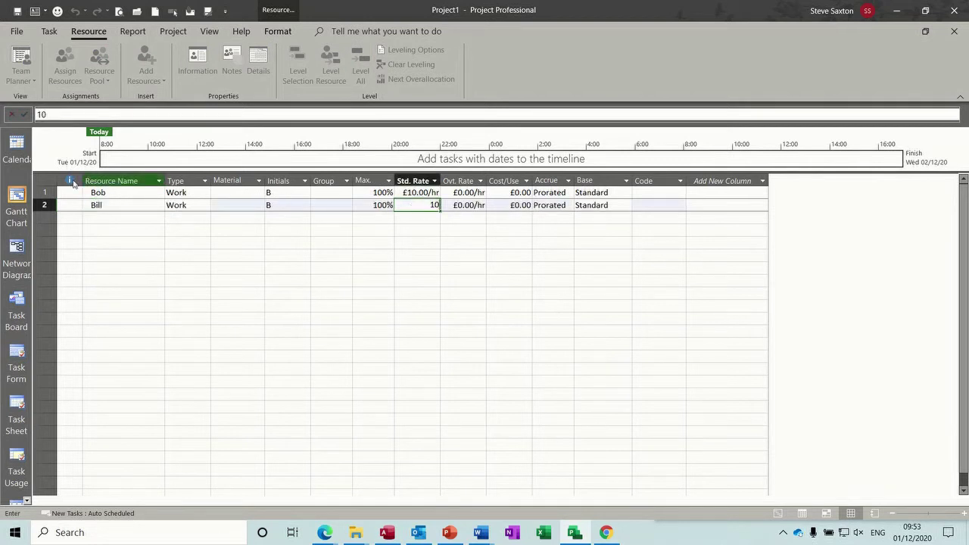
pyautogui.click(18, 202)
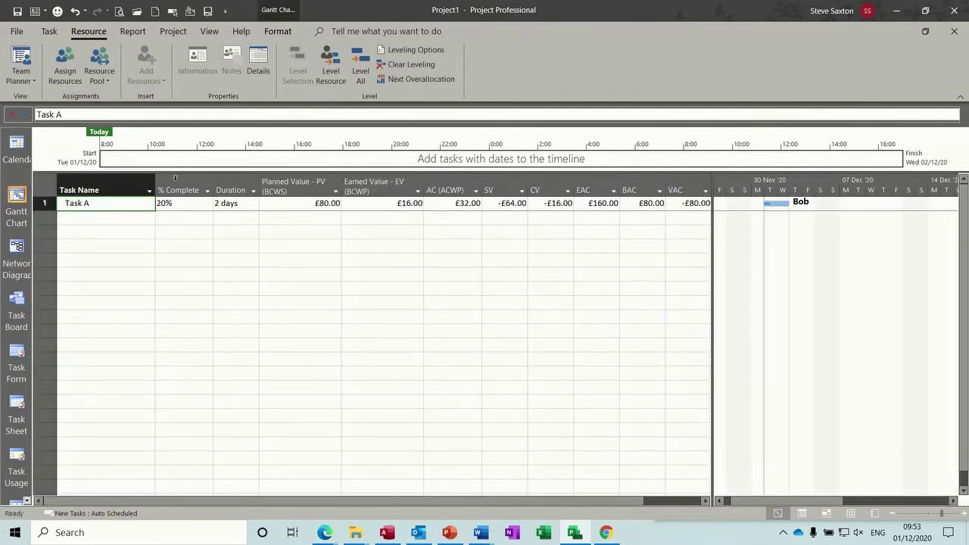
# Step: Assign the second resource to Task A alongside the existing one
pyautogui.click(65, 67)
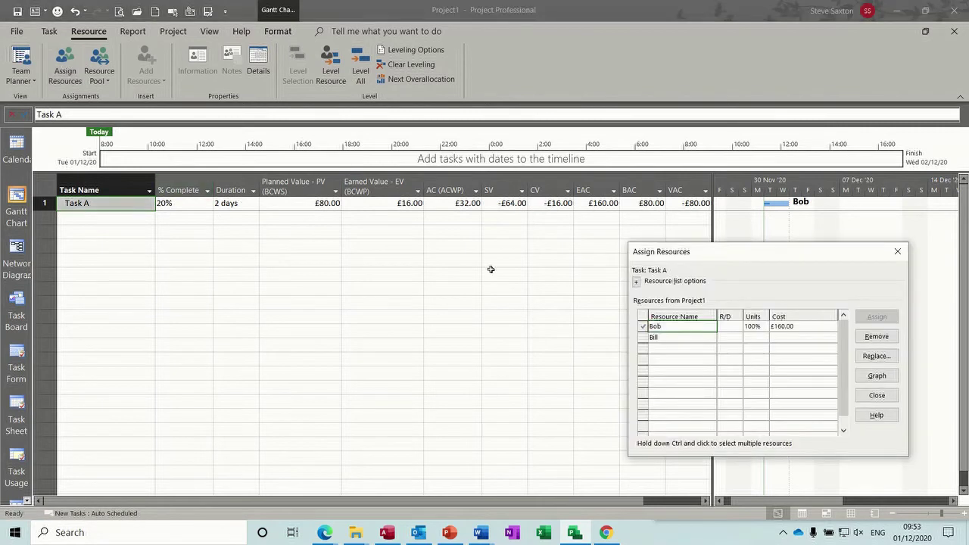
pyautogui.click(689, 337)
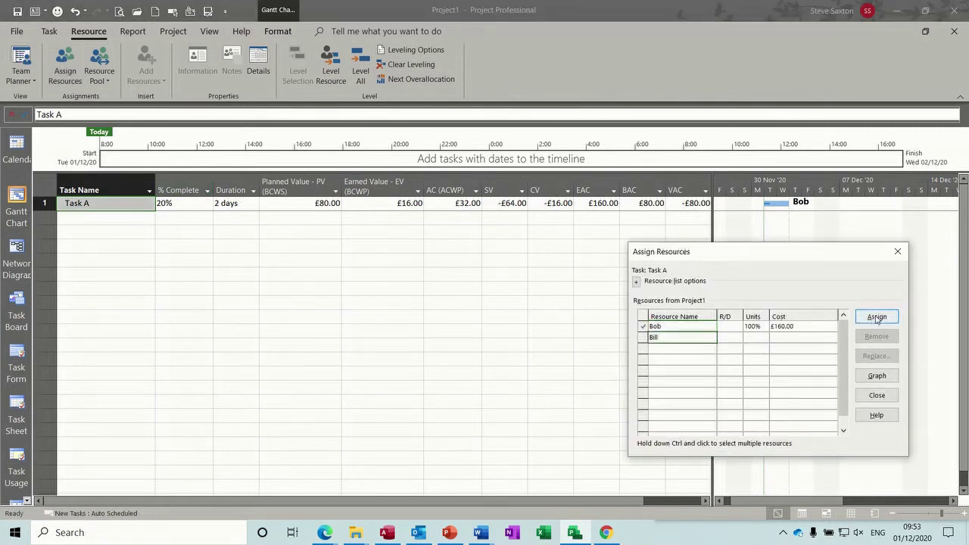
pyautogui.click(874, 318)
pyautogui.click(877, 395)
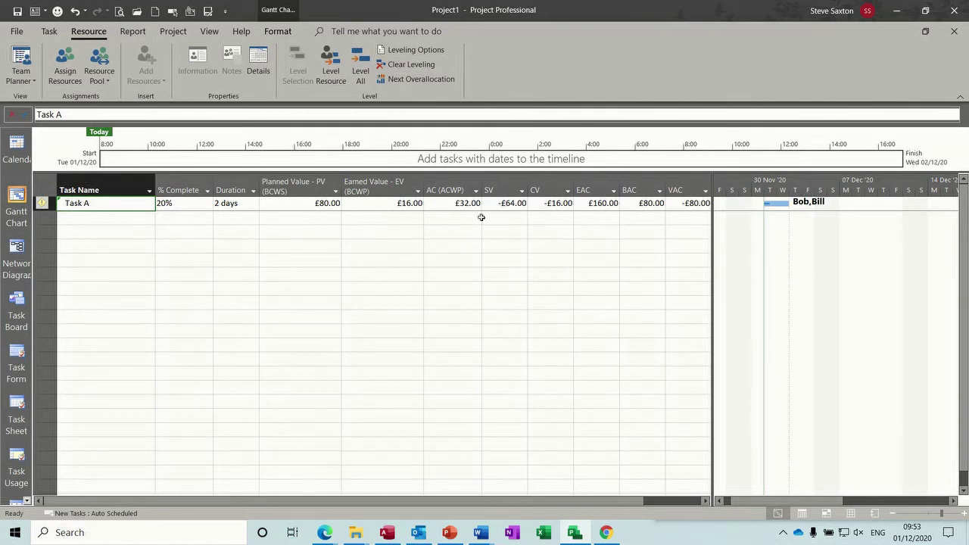
# Step: Set Task A's % Complete to 50% with both resources assigned
pyautogui.click(191, 205)
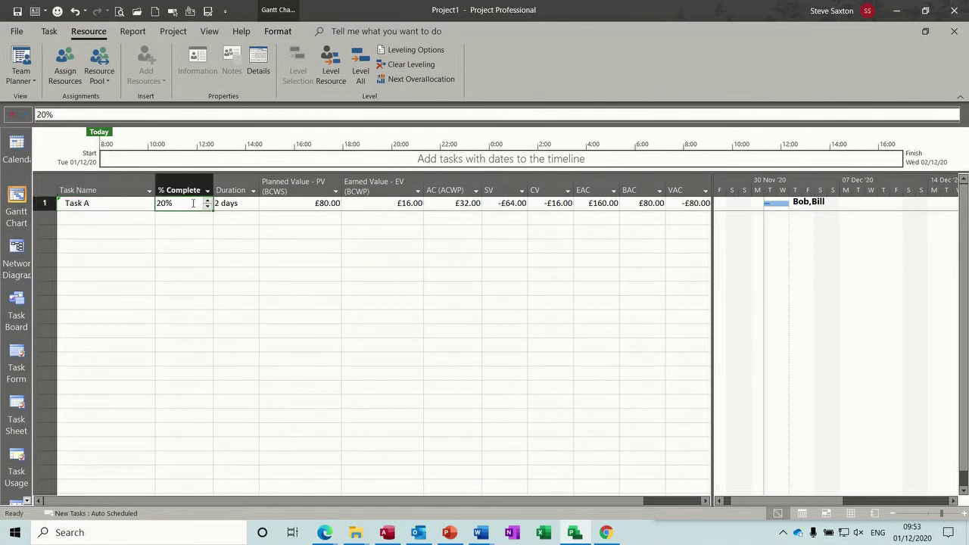
pyautogui.click(208, 202)
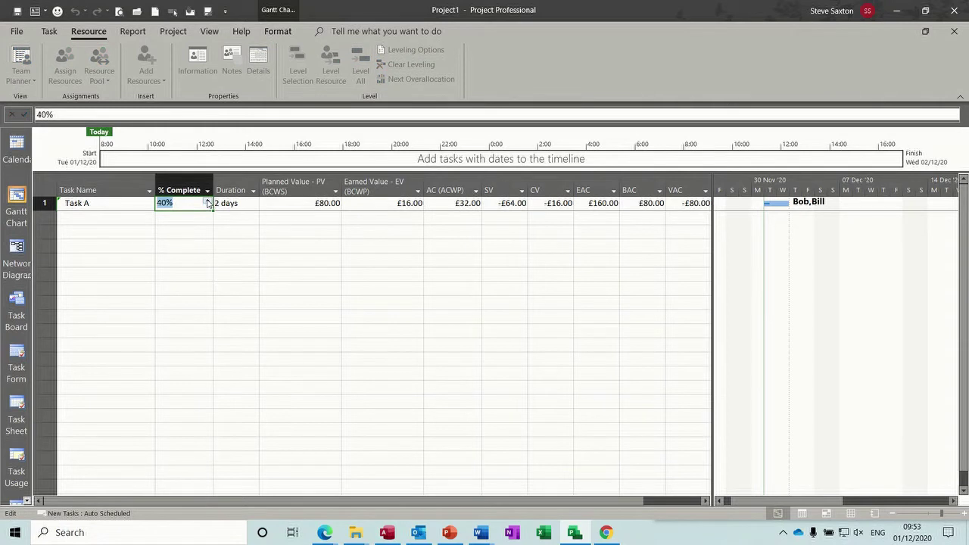
pyautogui.click(208, 206)
pyautogui.click(121, 204)
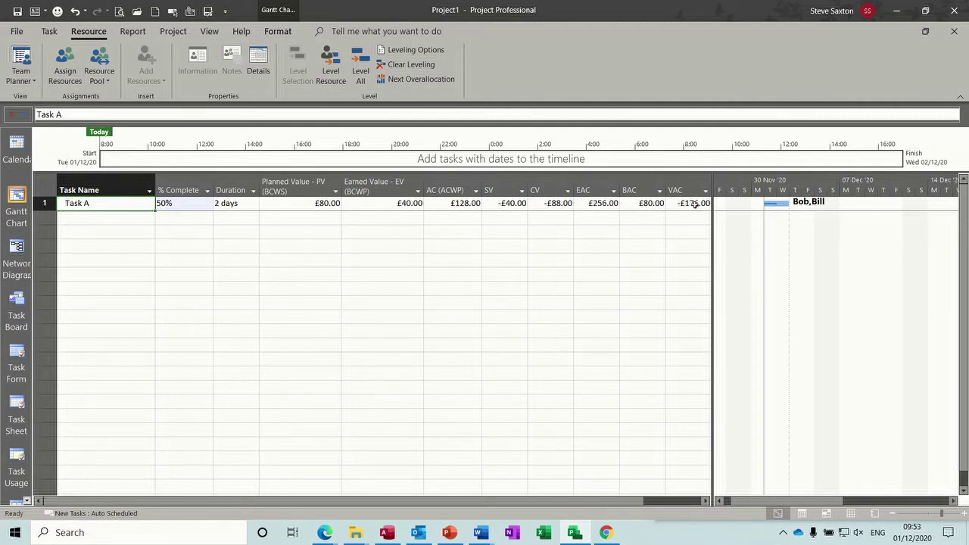
# Step: Extend Task A's duration to 3 days
pyautogui.click(236, 203)
pyautogui.click(254, 201)
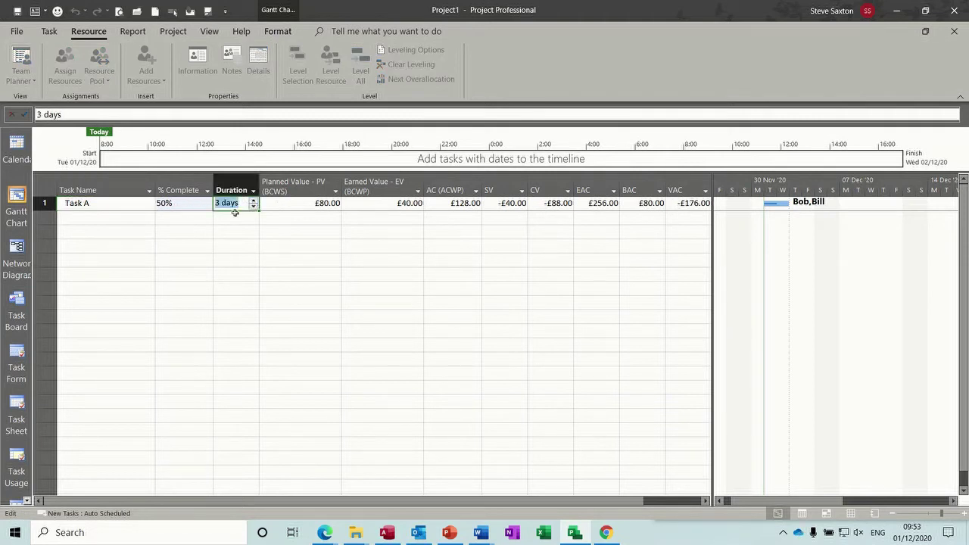
pyautogui.click(224, 219)
# Step: Raise Task A's % Complete to 70%
pyautogui.click(192, 203)
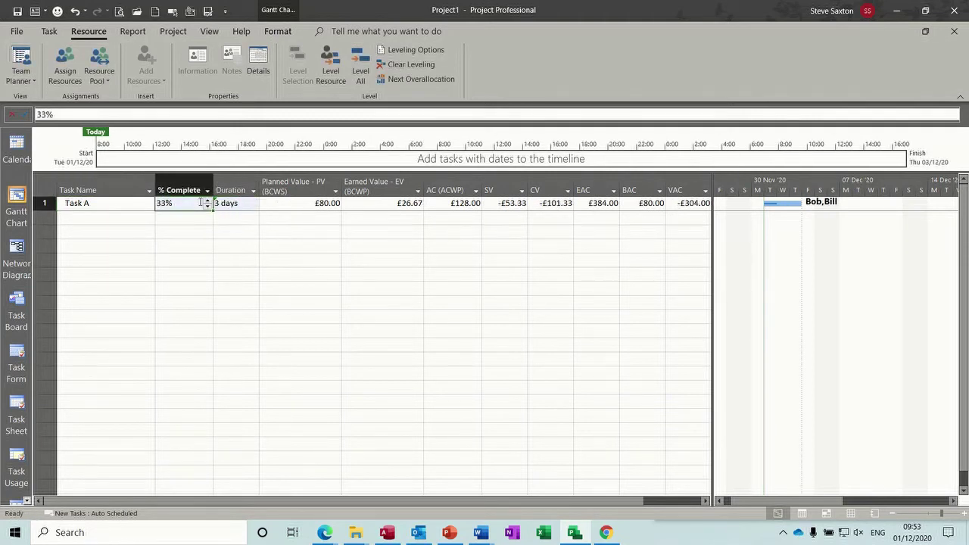
pyautogui.click(207, 202)
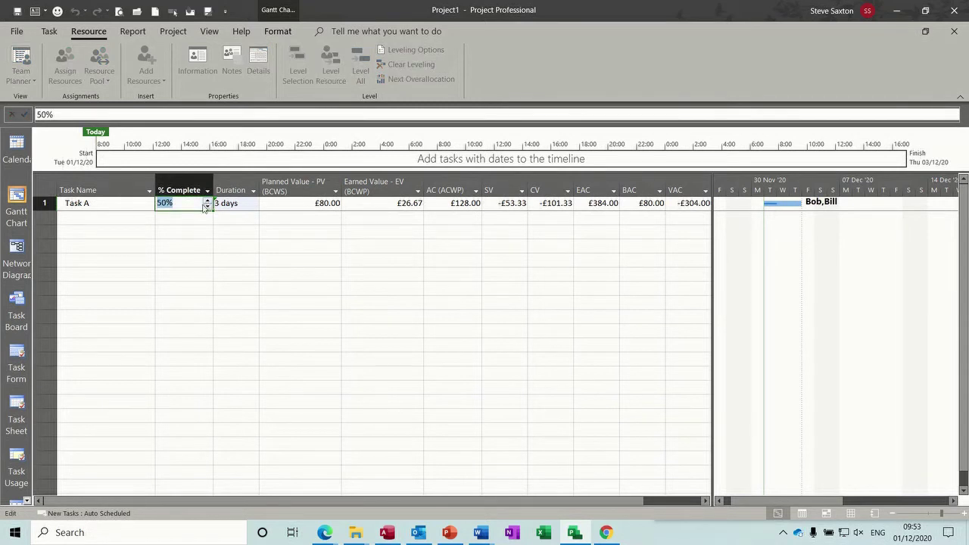
pyautogui.click(187, 218)
# Step: Reset Task A's % Complete to 0% and its duration to 1 day
pyautogui.click(235, 203)
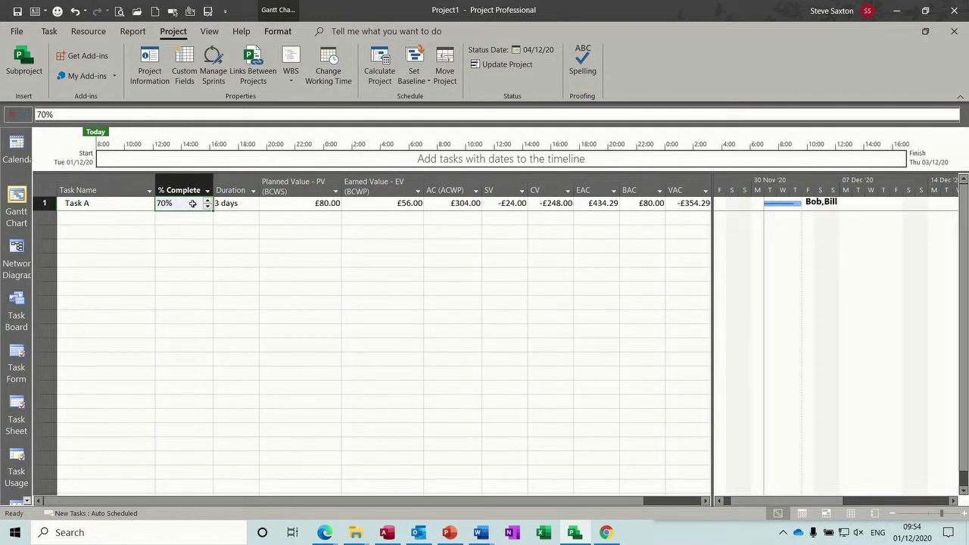
pyautogui.write('0')
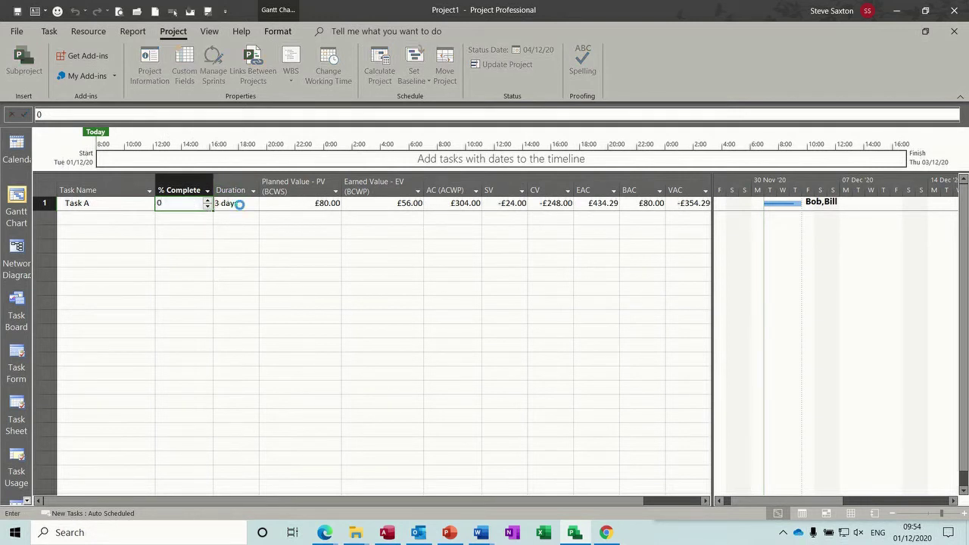
pyautogui.press('Tab')
pyautogui.write('1')
pyautogui.click(235, 243)
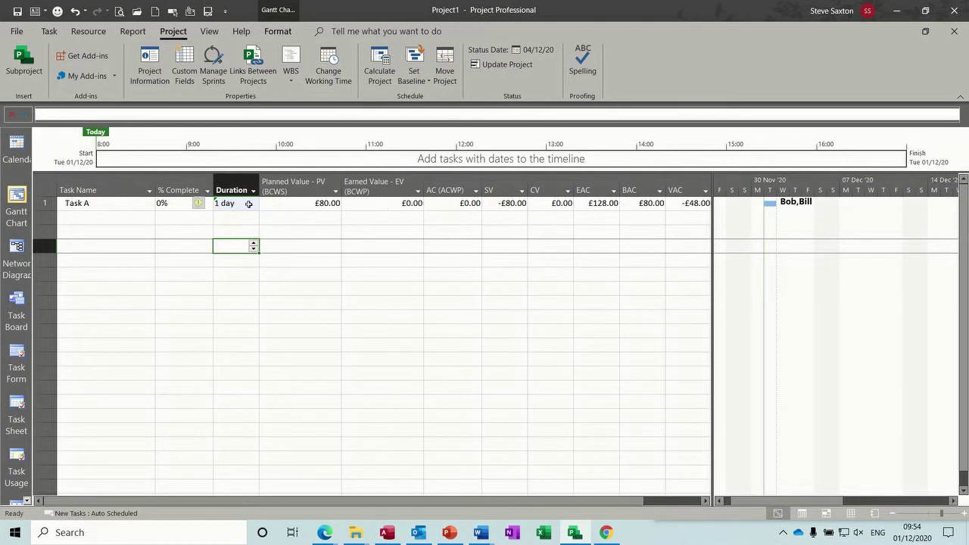
# Step: Apply the Earned Value Cost Indicators table to the Gantt chart view
pyautogui.click(173, 204)
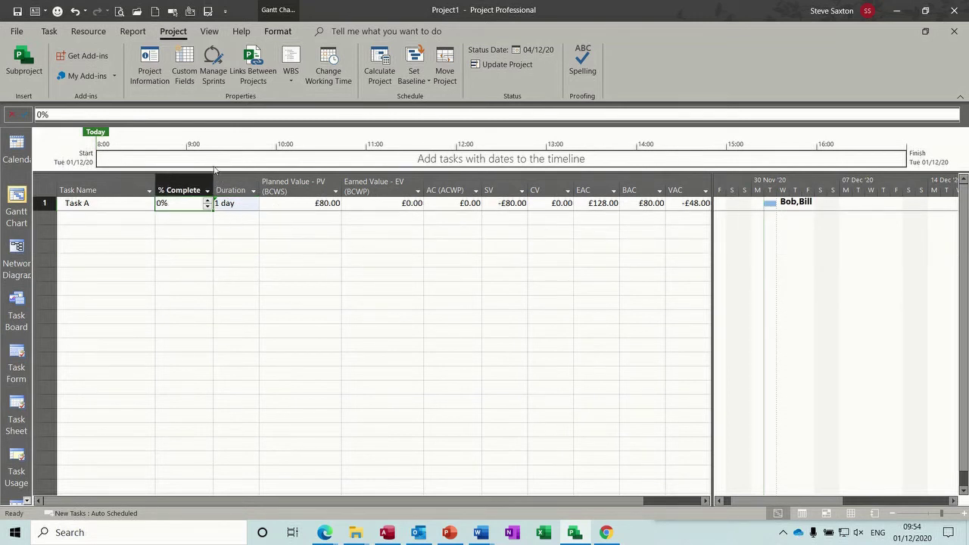
pyautogui.click(209, 31)
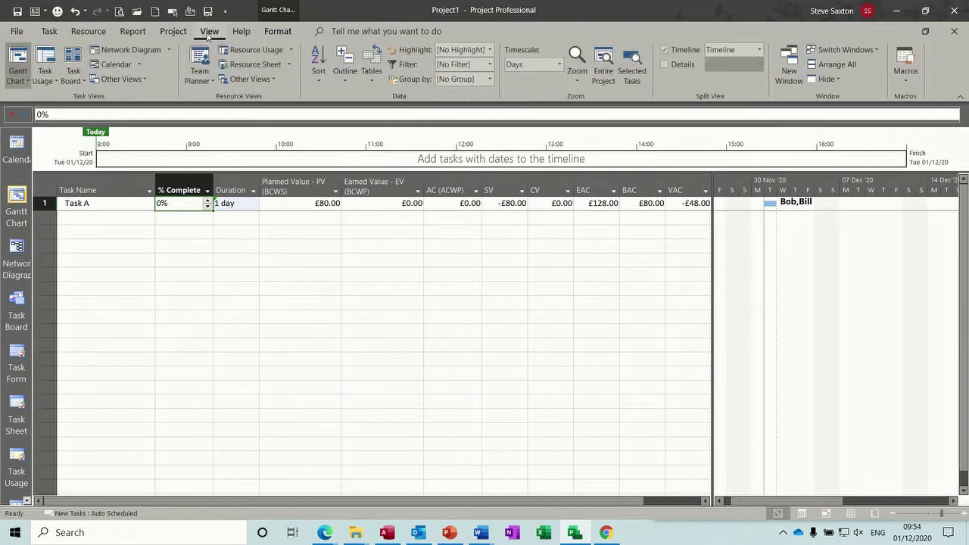
pyautogui.click(379, 82)
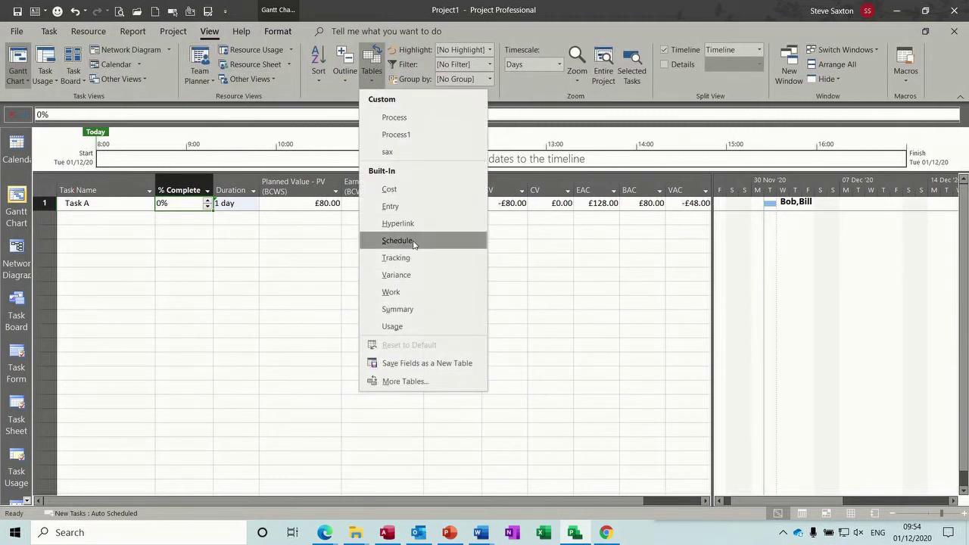
pyautogui.click(405, 381)
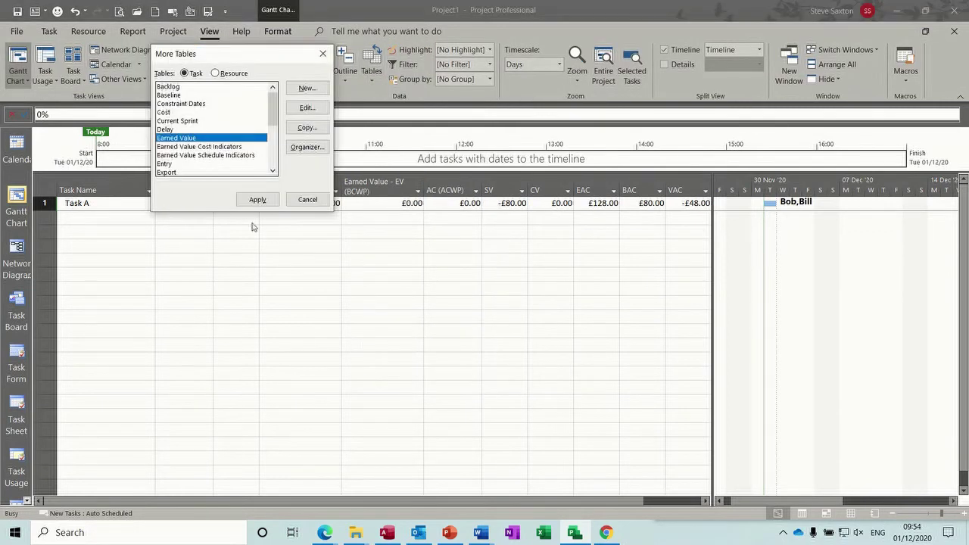
pyautogui.click(201, 146)
pyautogui.click(256, 200)
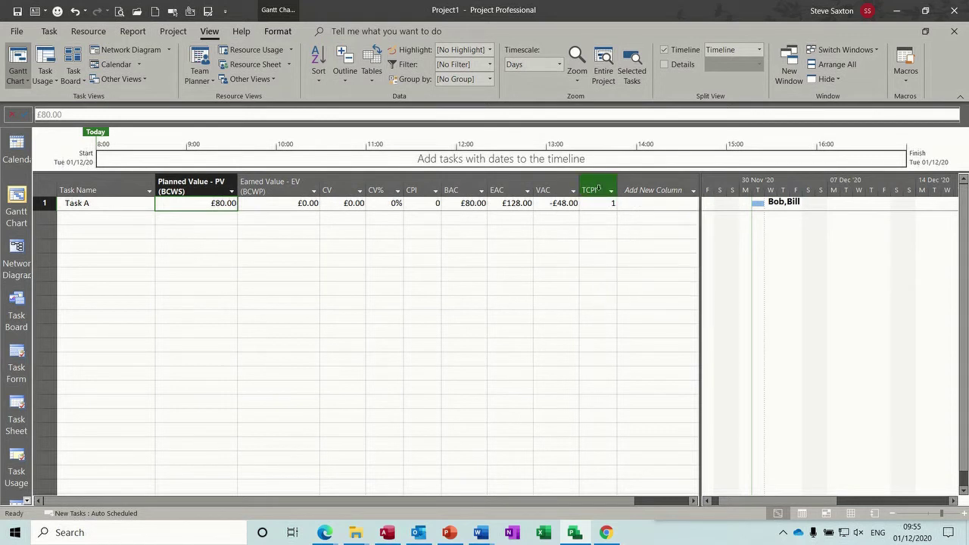
# Step: Insert a Duration column before the Planned Value - PV (BCWS) column in the cost indicators table
pyautogui.moveTo(599, 188)
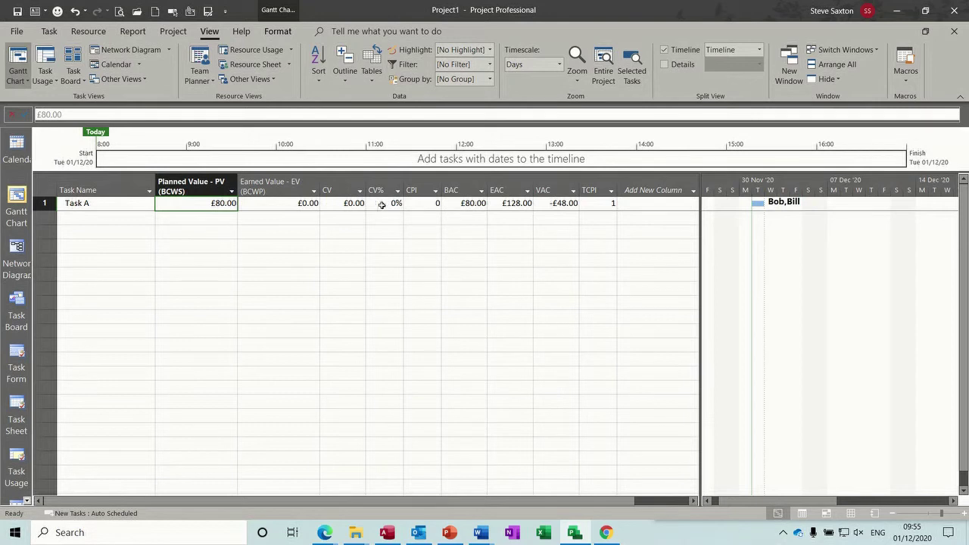
pyautogui.rightClick(184, 182)
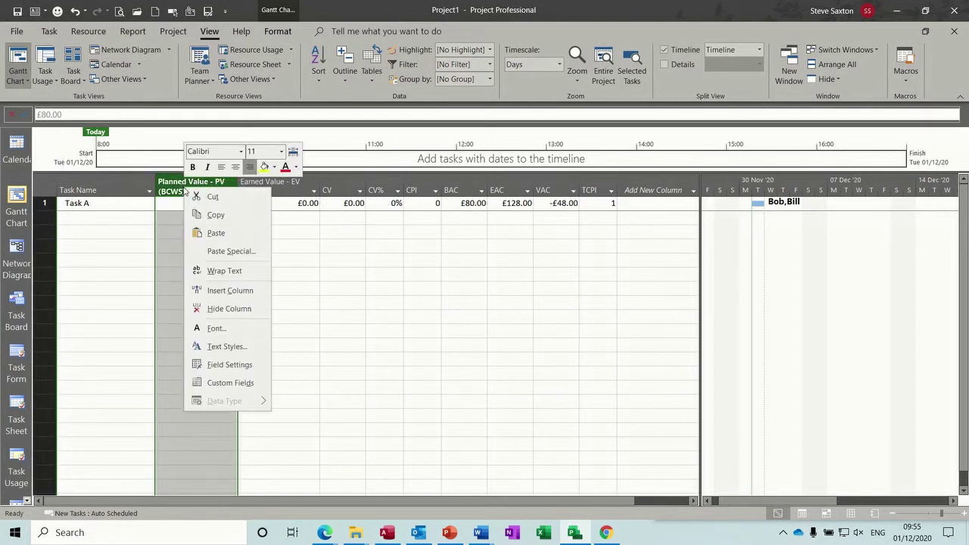
pyautogui.click(204, 290)
pyautogui.write('date1')
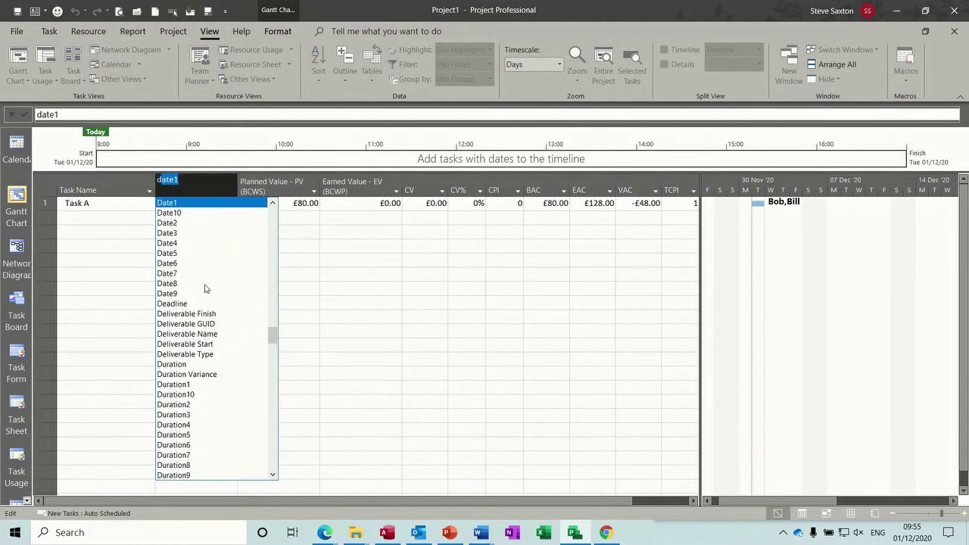
pyautogui.click(186, 364)
# Step: Insert a % Complete column between the Task Name and Duration columns
pyautogui.rightClick(174, 187)
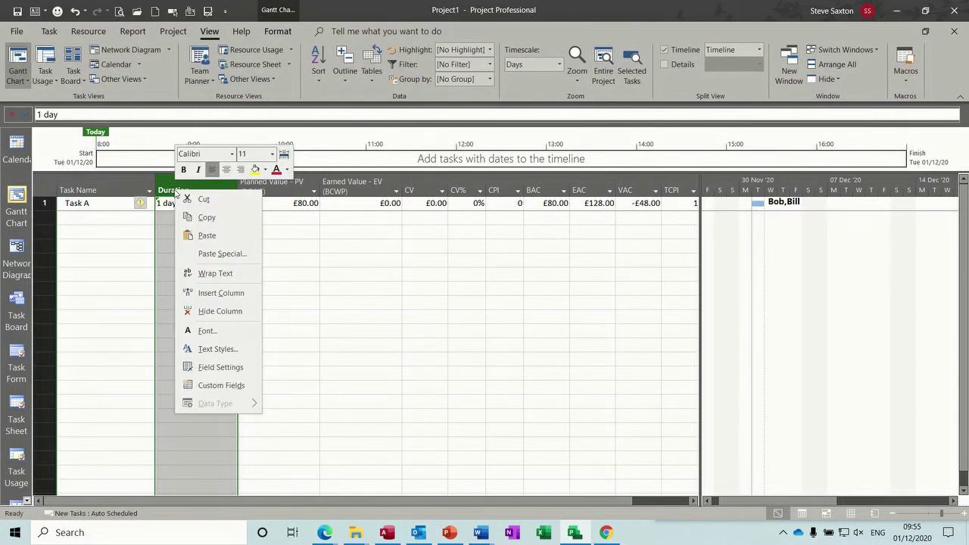
pyautogui.click(219, 293)
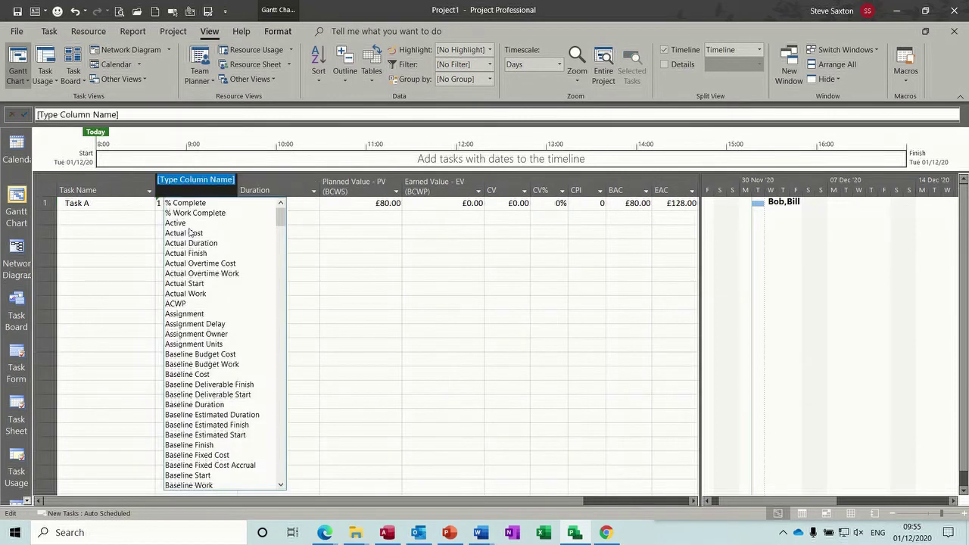
pyautogui.click(192, 203)
pyautogui.click(273, 203)
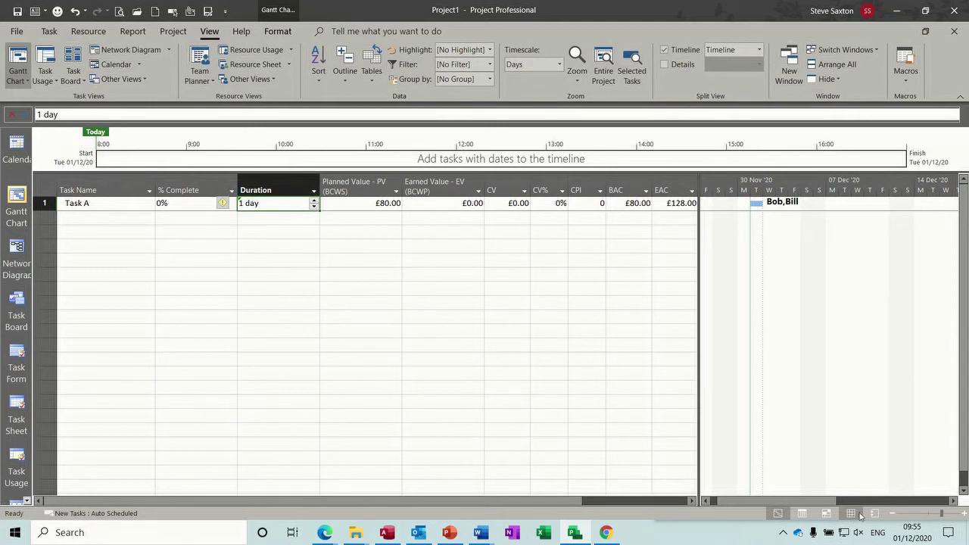
# Step: Check the resource sheet, return to the Gantt chart and unassign the £48.00 resource from Task A
pyautogui.click(852, 515)
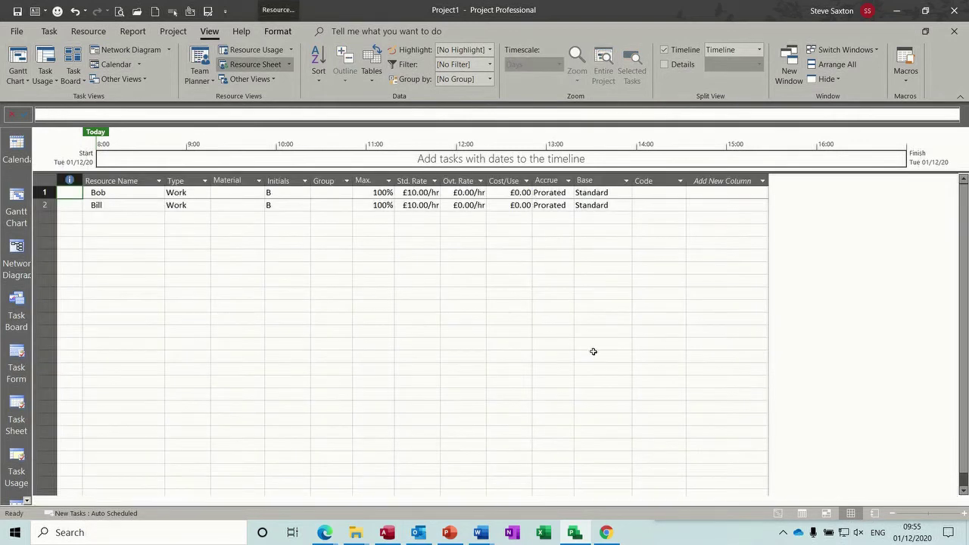
pyautogui.click(17, 203)
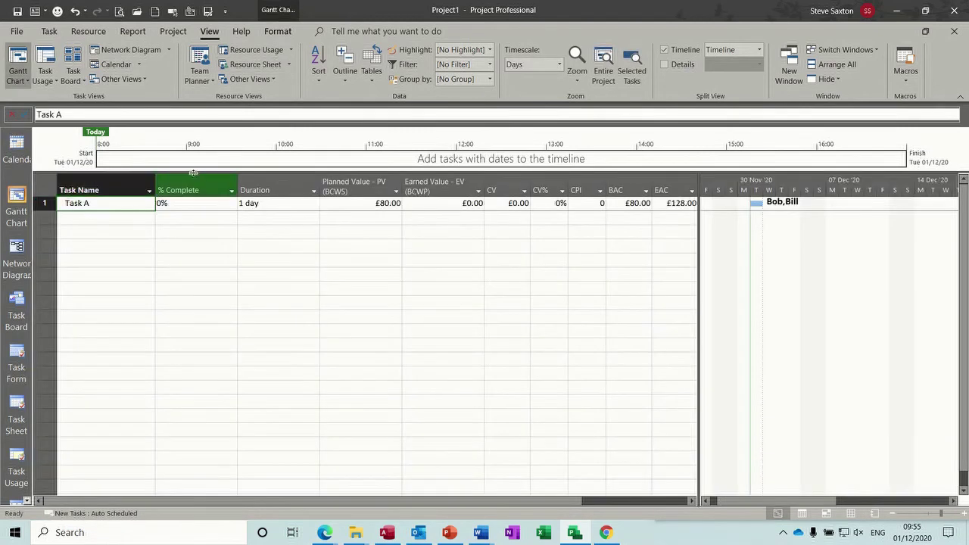
pyautogui.click(88, 31)
pyautogui.click(65, 72)
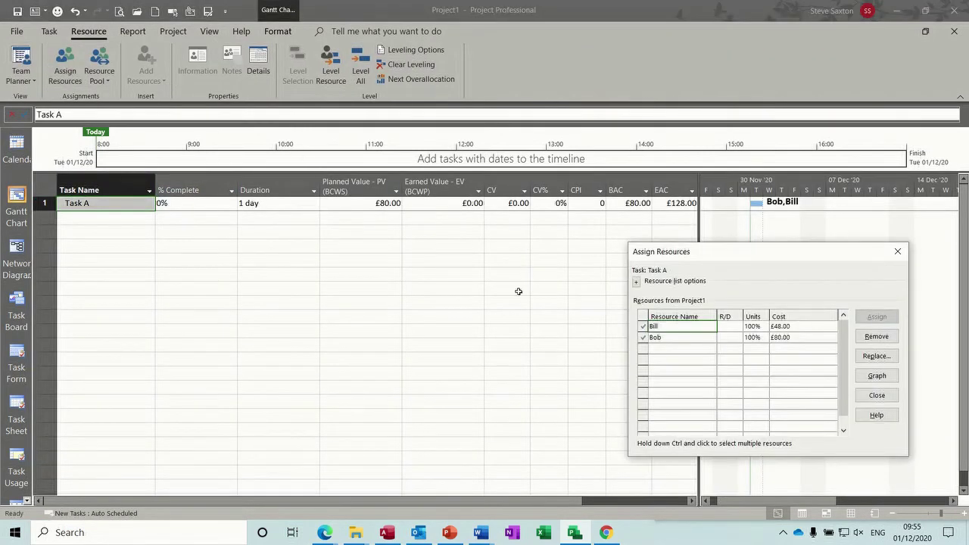
pyautogui.click(864, 337)
pyautogui.click(898, 252)
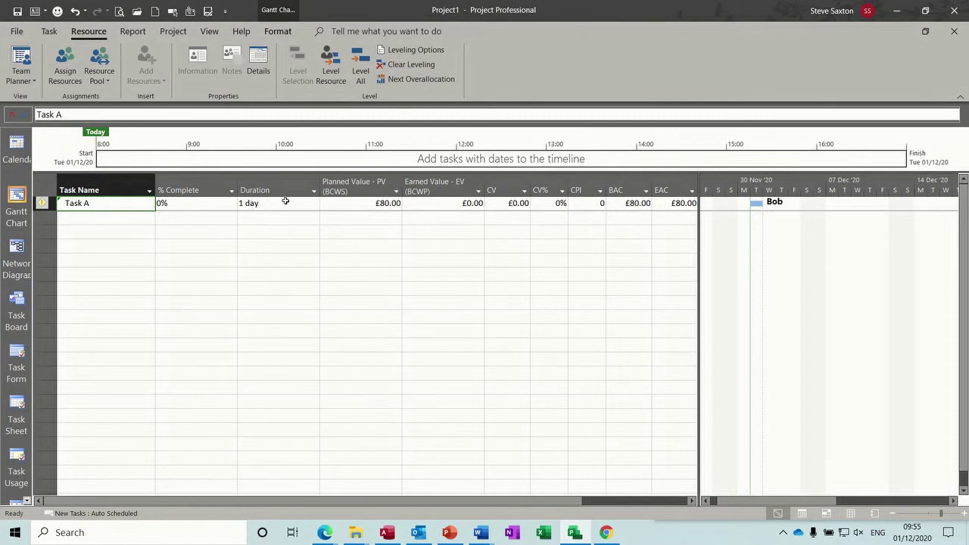
# Step: Raise Task A's % Complete to 50%
pyautogui.click(198, 205)
pyautogui.click(231, 200)
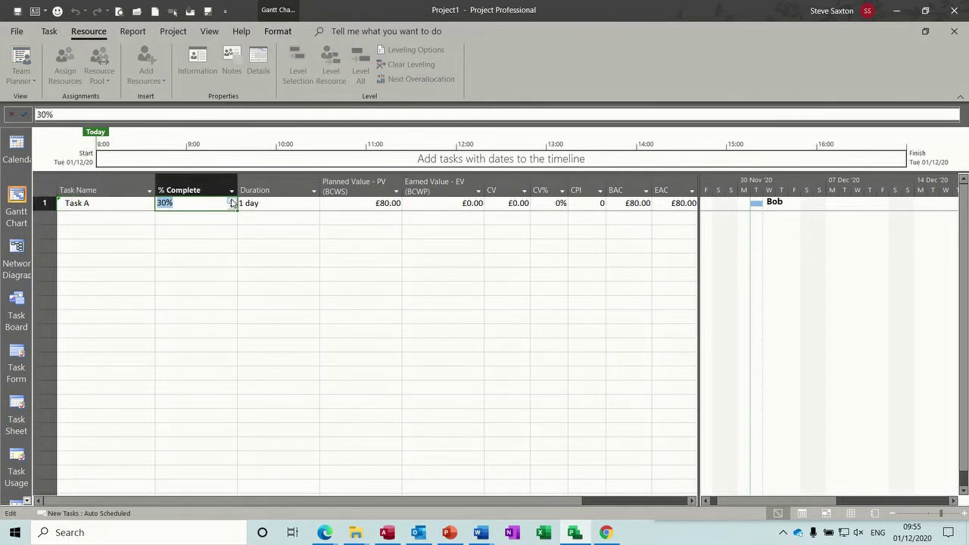
pyautogui.click(232, 201)
pyautogui.click(231, 201)
pyautogui.click(232, 200)
pyautogui.click(209, 216)
# Step: Extend Task A's duration to 2 days and examine its CV% and CPI figures
pyautogui.click(290, 205)
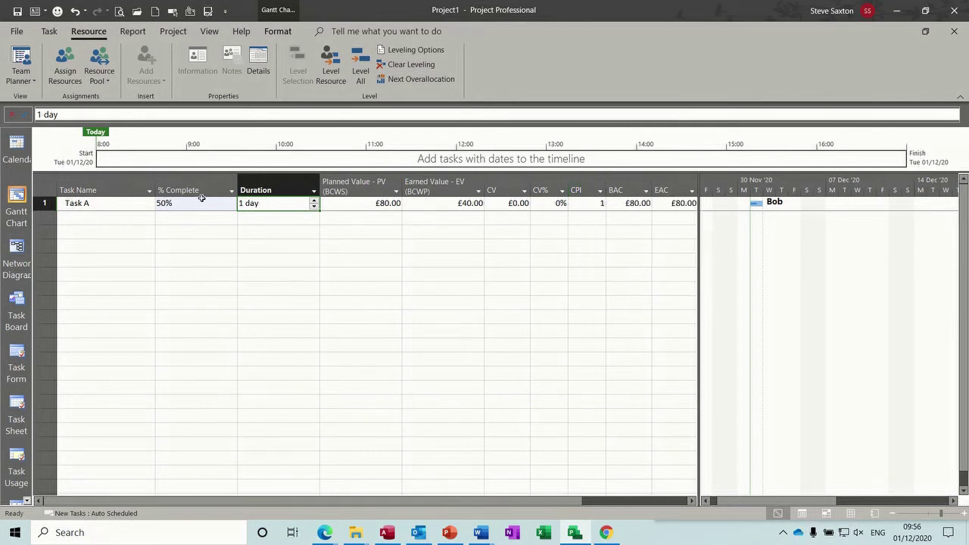
pyautogui.click(313, 201)
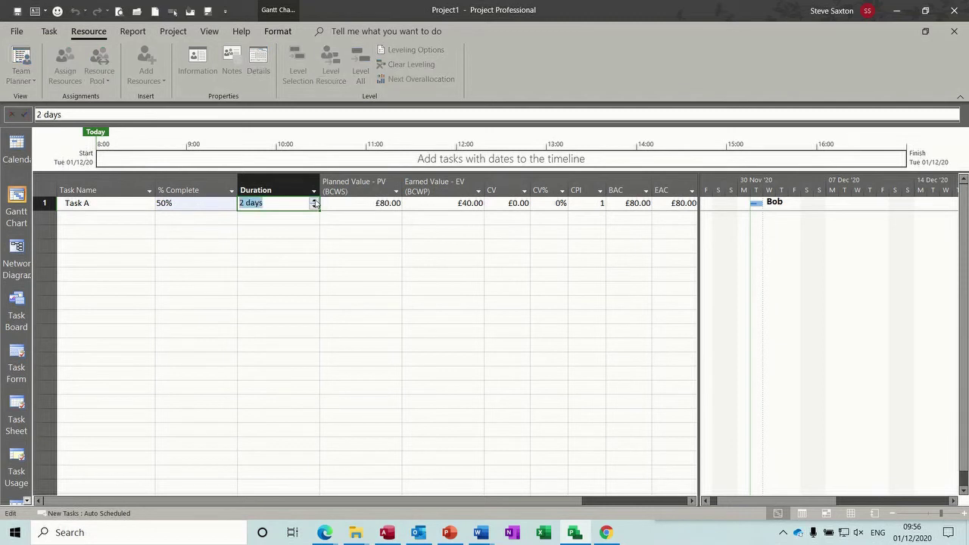
pyautogui.click(185, 206)
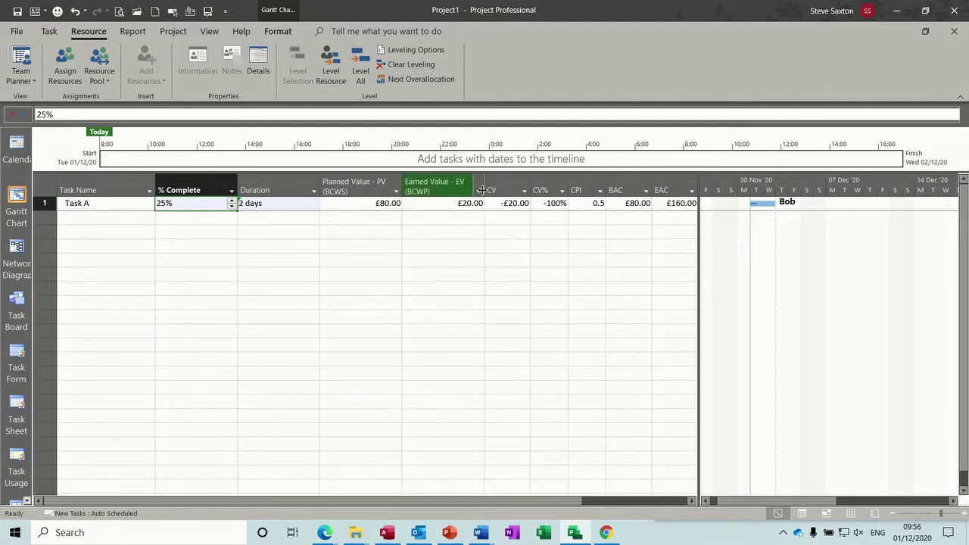
pyautogui.click(553, 187)
pyautogui.click(585, 187)
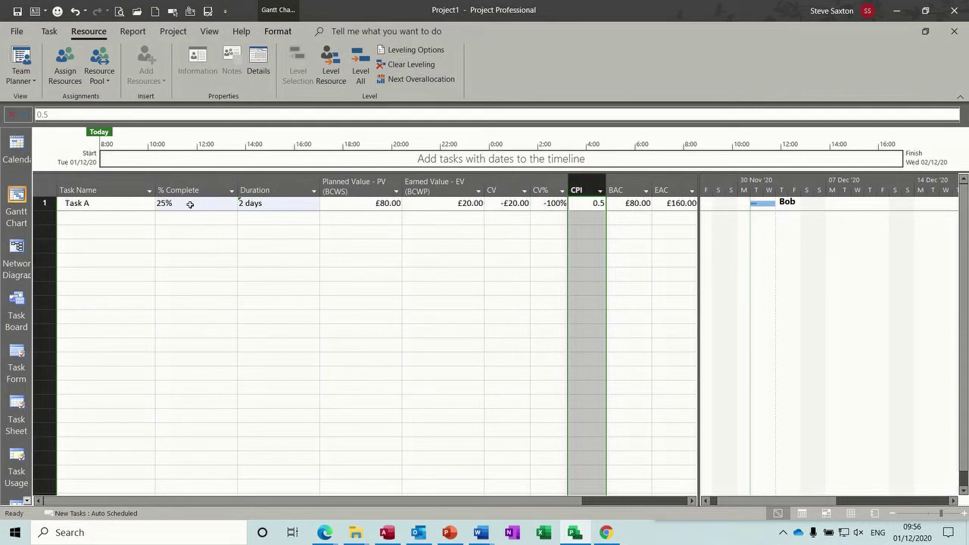
# Step: Apply the Earned Value Schedule Indicators table to the Gantt chart and widen the table area to examine the schedule variance columns
pyautogui.click(209, 31)
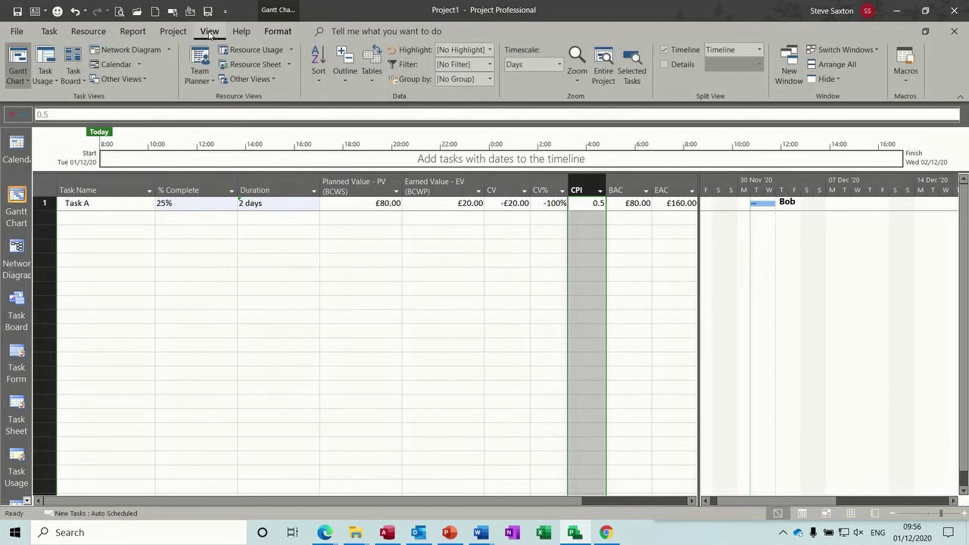
pyautogui.click(370, 79)
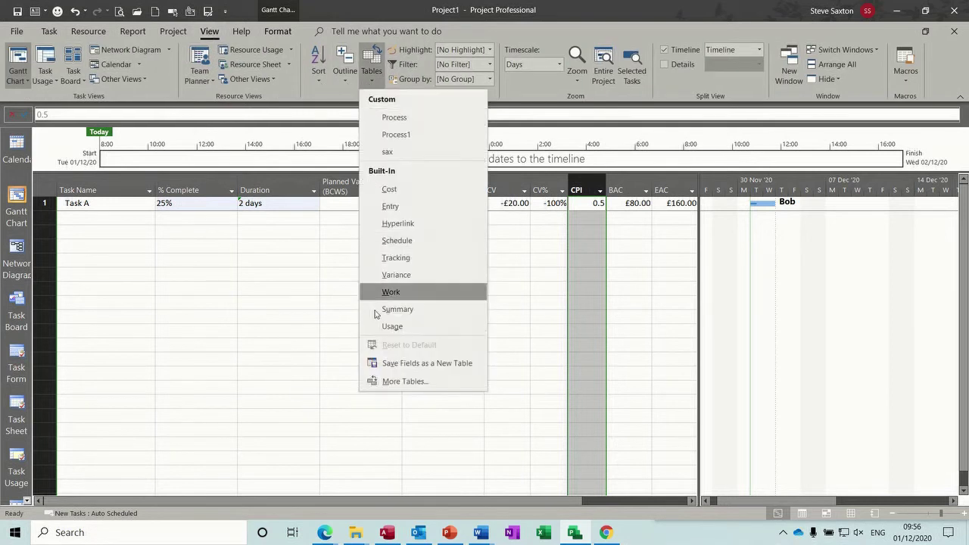
pyautogui.click(382, 381)
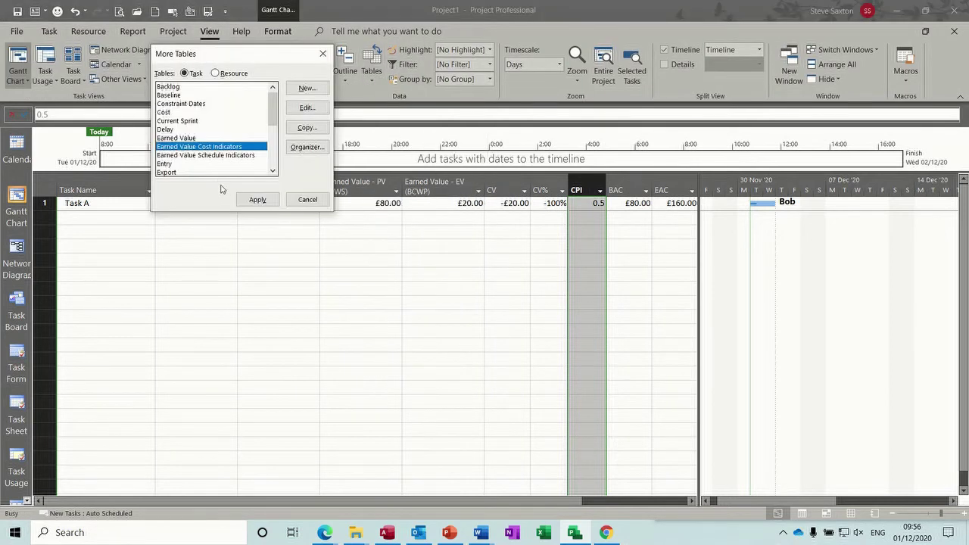
pyautogui.click(214, 156)
pyautogui.click(256, 200)
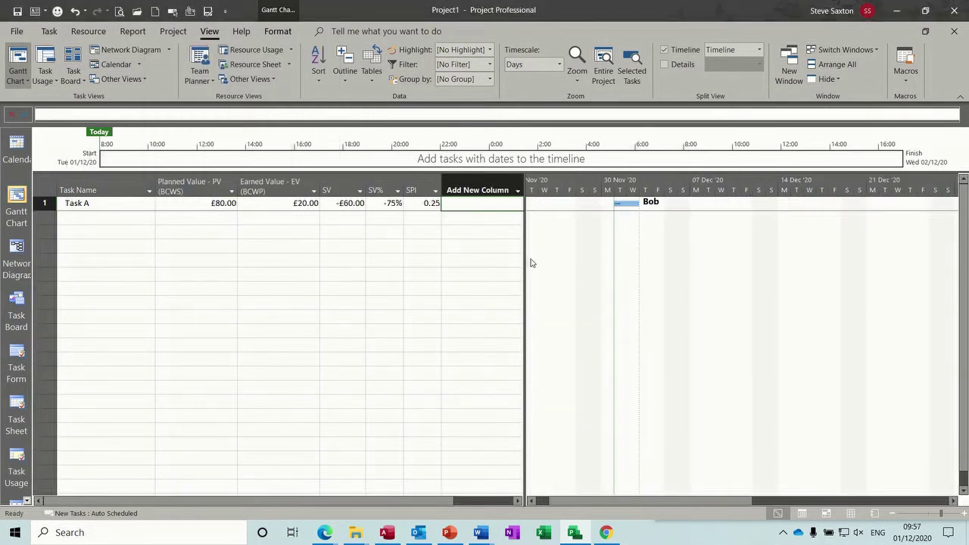
pyautogui.moveTo(523, 258); pyautogui.dragTo(624, 260)
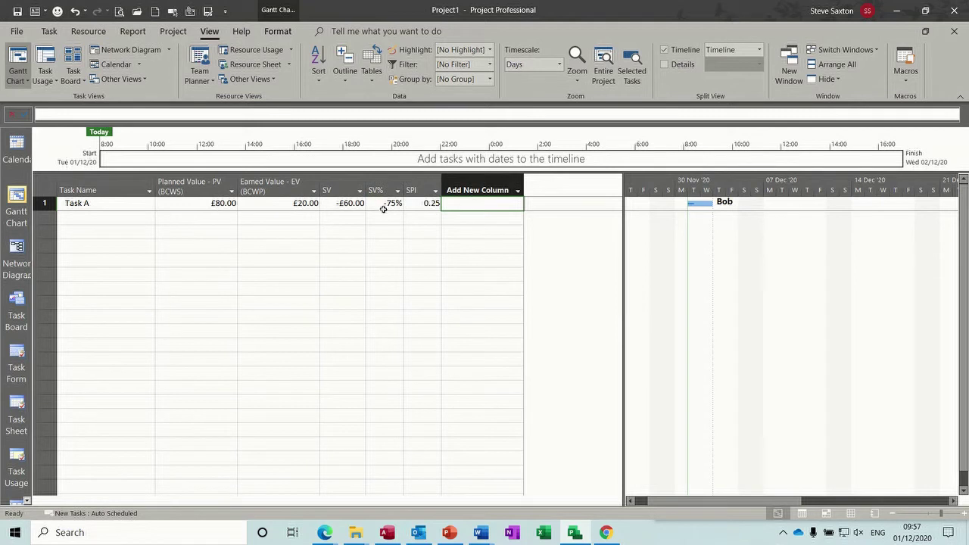
pyautogui.moveTo(383, 190)
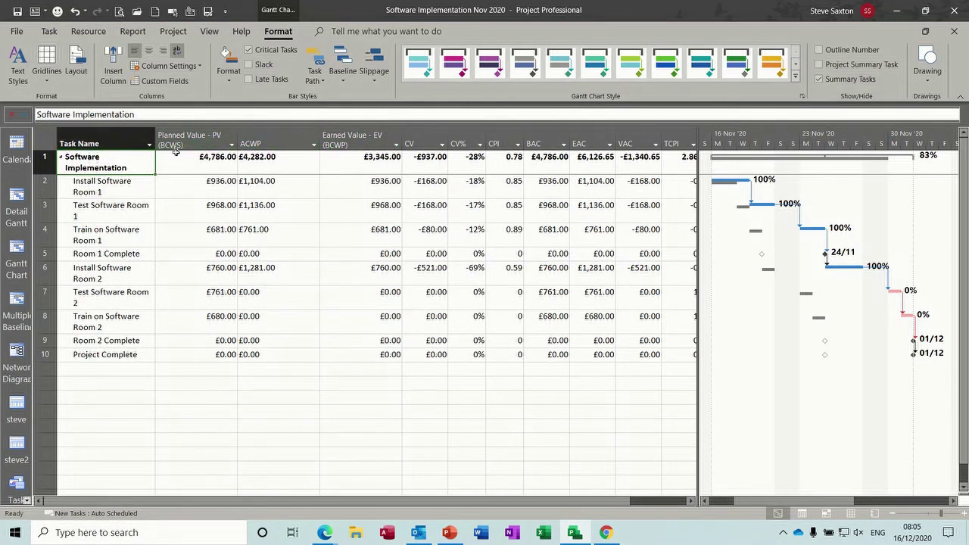
# Step: Open the S Curve custom report of the Software Implementation project and deselect the BCWS field for its chart
pyautogui.moveTo(182, 145)
pyautogui.click(133, 32)
pyautogui.click(271, 85)
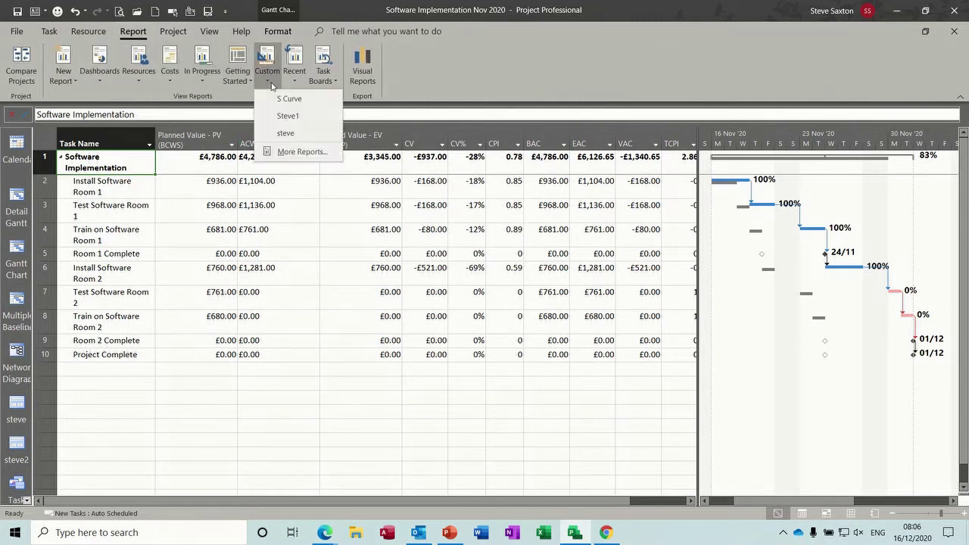
pyautogui.click(281, 98)
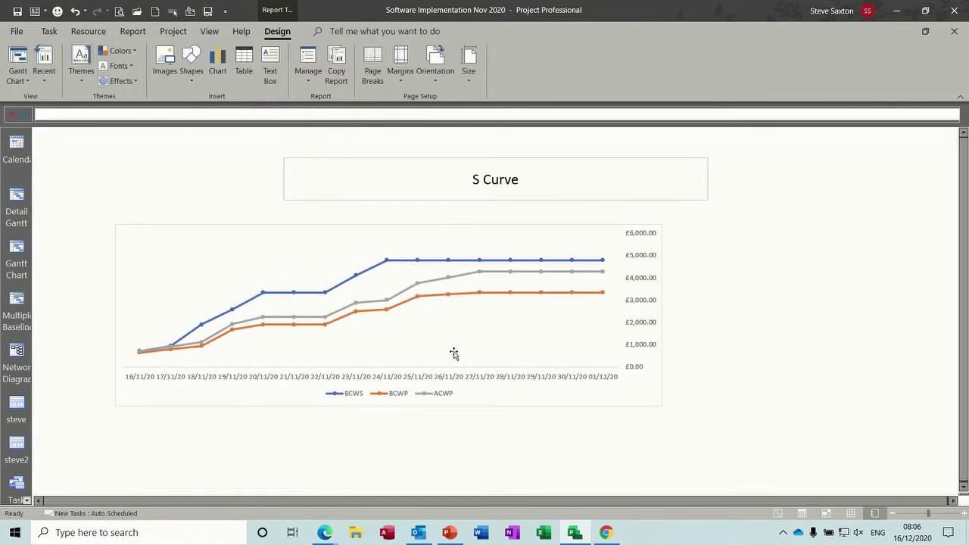
pyautogui.click(621, 395)
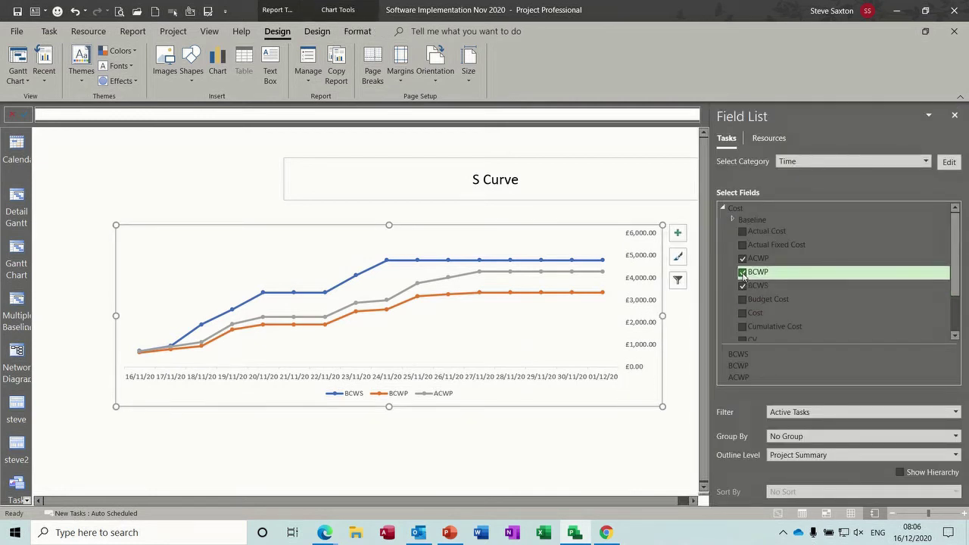
pyautogui.click(742, 288)
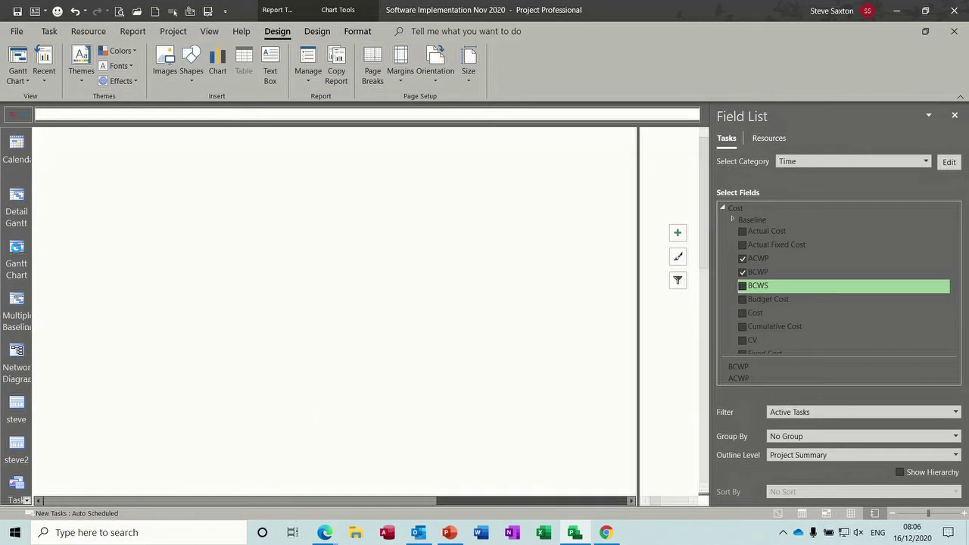
# Step: Copy all ten Software Implementation tasks from the Gantt chart into a new blank project, allowing starts before the project start date
pyautogui.click(16, 250)
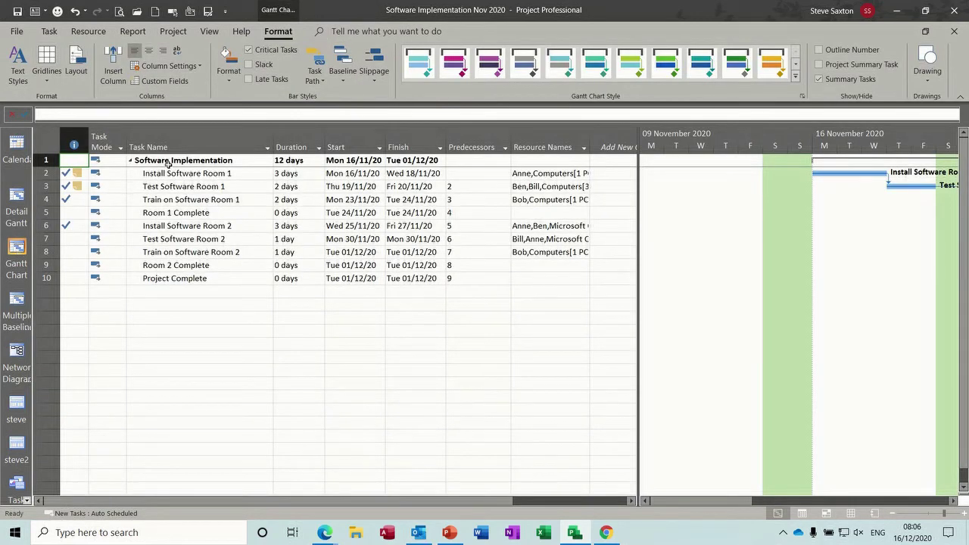
pyautogui.moveTo(162, 162)
pyautogui.mouseDown()
pyautogui.moveTo(276, 165)
pyautogui.moveTo(328, 251)
pyautogui.moveTo(530, 287)
pyautogui.mouseUp()
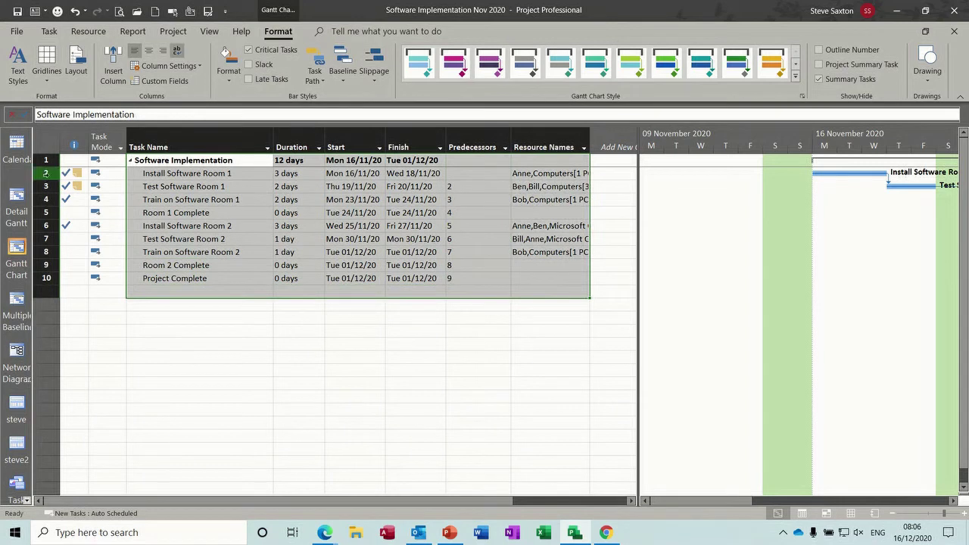
pyautogui.moveTo(46, 161); pyautogui.dragTo(46, 278)
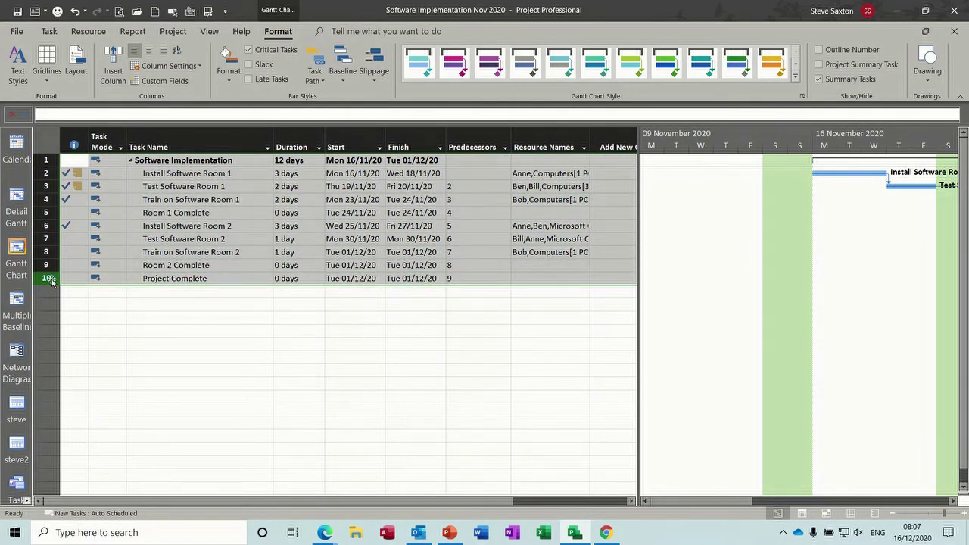
pyautogui.hotkey('ctrl', 'n')
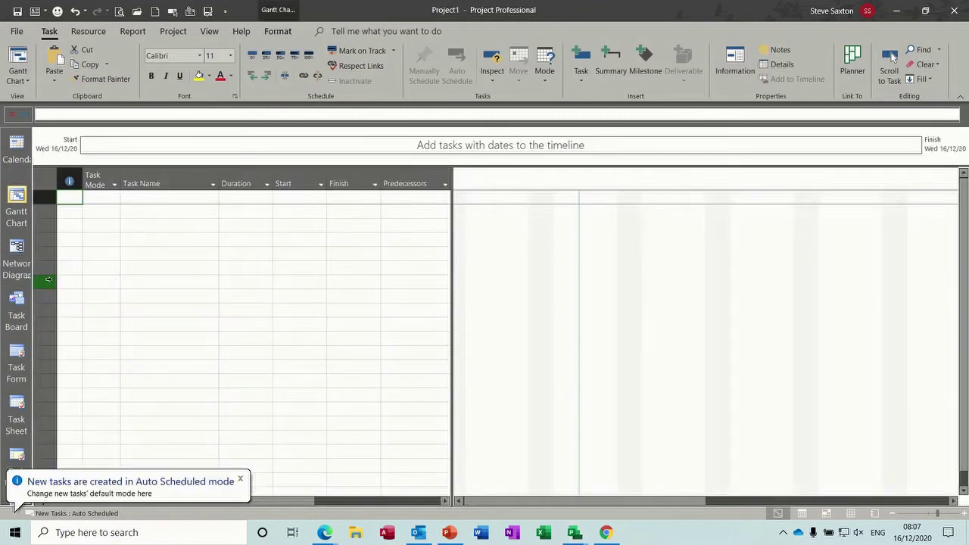
pyautogui.hotkey('ctrl', 'v')
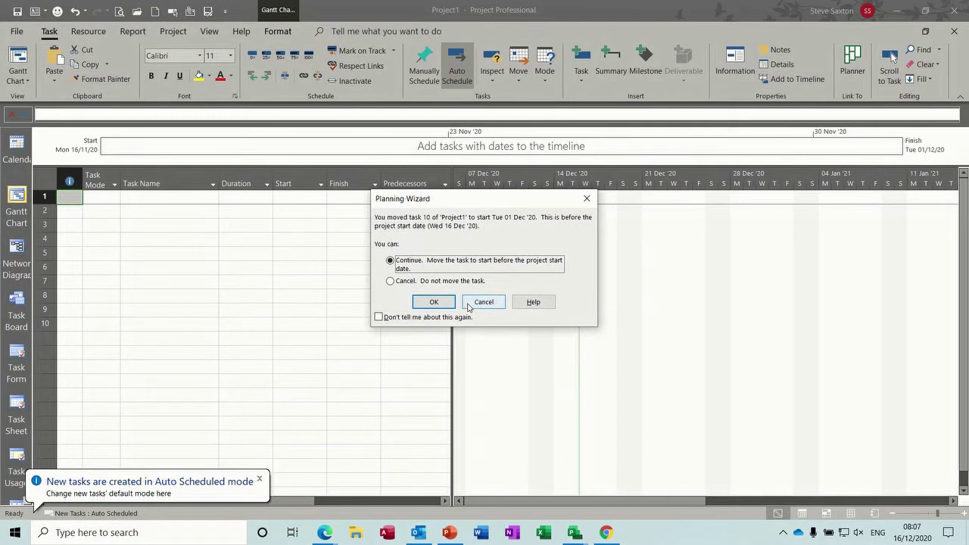
pyautogui.click(436, 306)
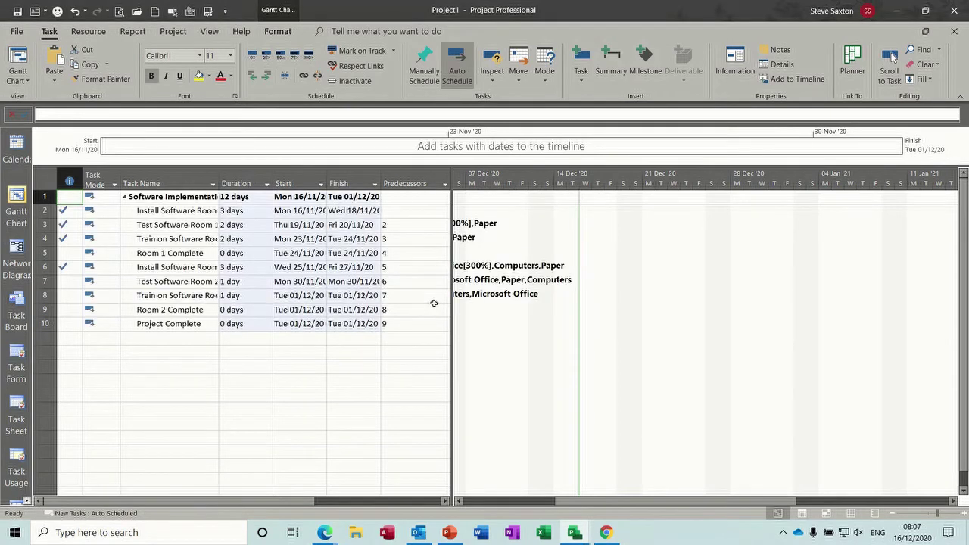
# Step: Reset progress to 0% for the tasks from Install Software Room 1 to Install Software Room 2 and widen the table area
pyautogui.moveTo(562, 500); pyautogui.dragTo(466, 506)
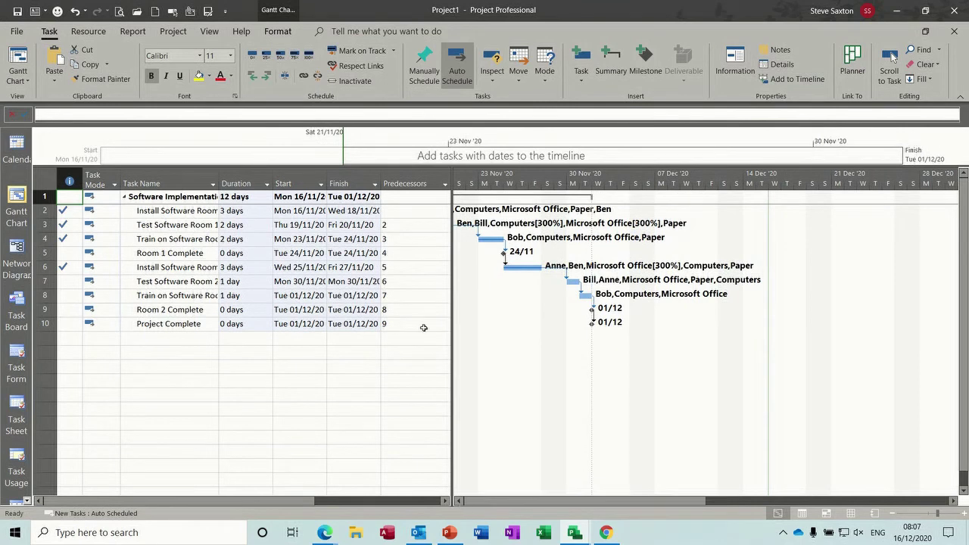
pyautogui.moveTo(190, 213); pyautogui.dragTo(183, 268)
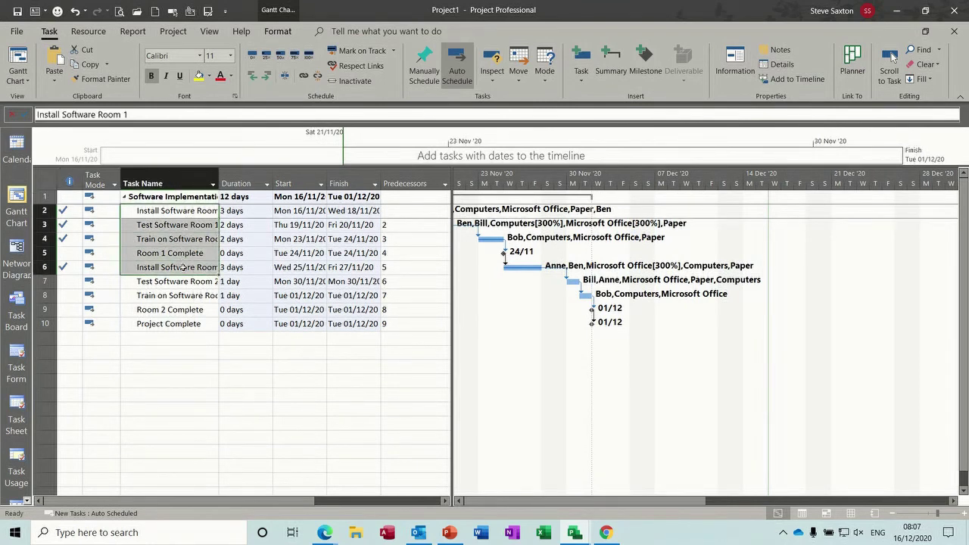
pyautogui.click(253, 55)
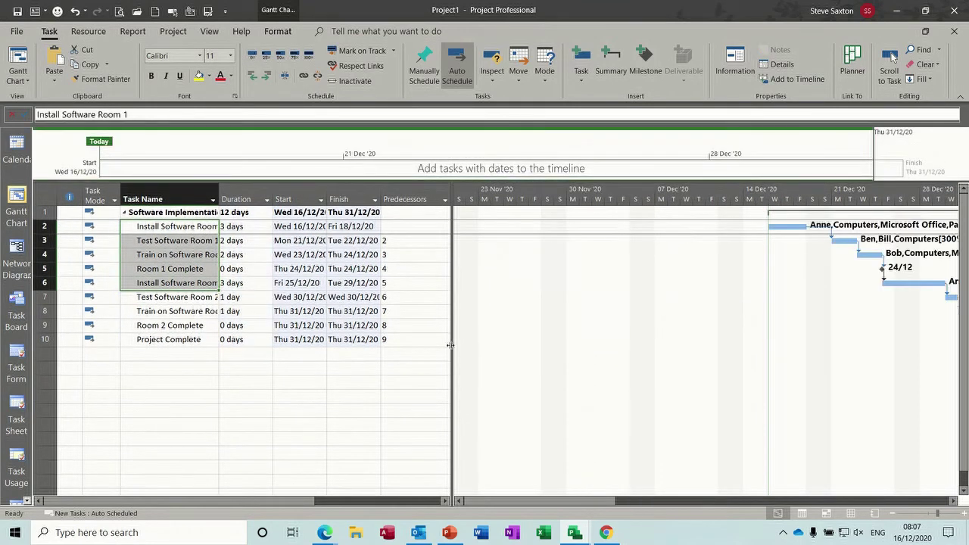
pyautogui.moveTo(453, 348); pyautogui.dragTo(672, 346)
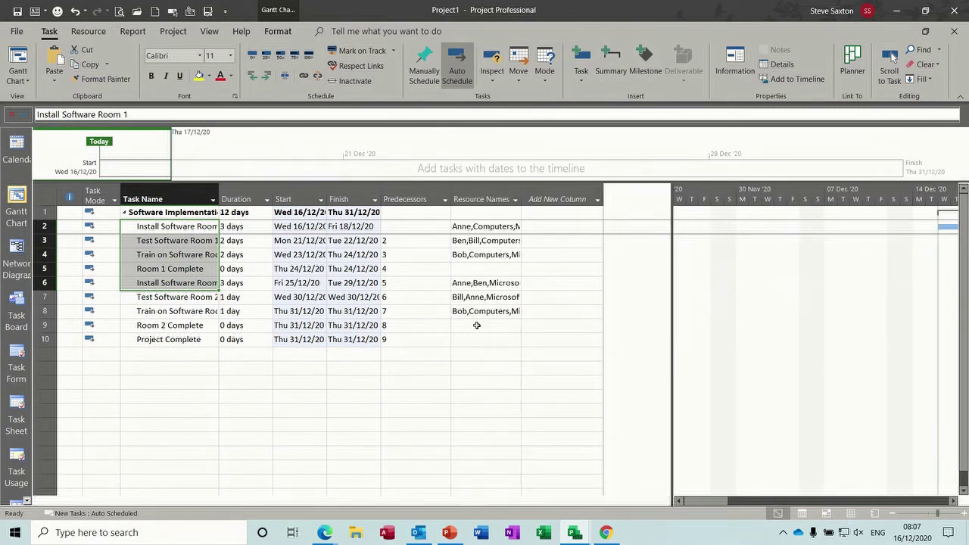
# Step: Check the Resource Sheet, return to the Gantt chart and narrow the table area to examine the December task bars
pyautogui.click(148, 232)
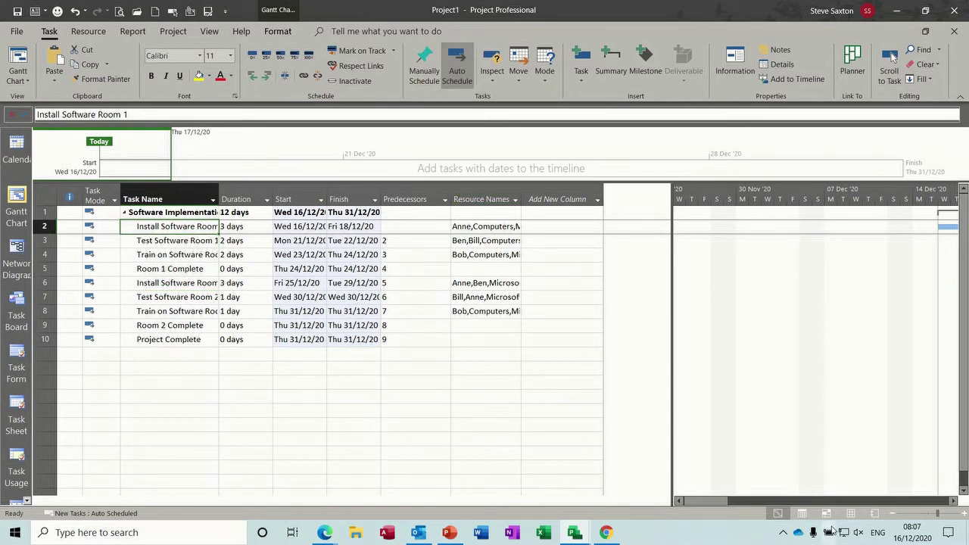
pyautogui.click(850, 514)
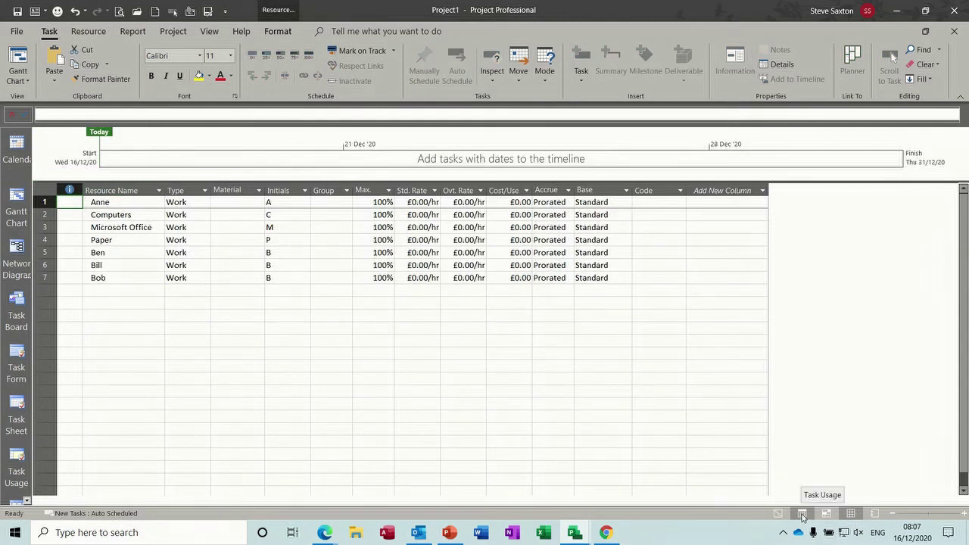
pyautogui.click(777, 514)
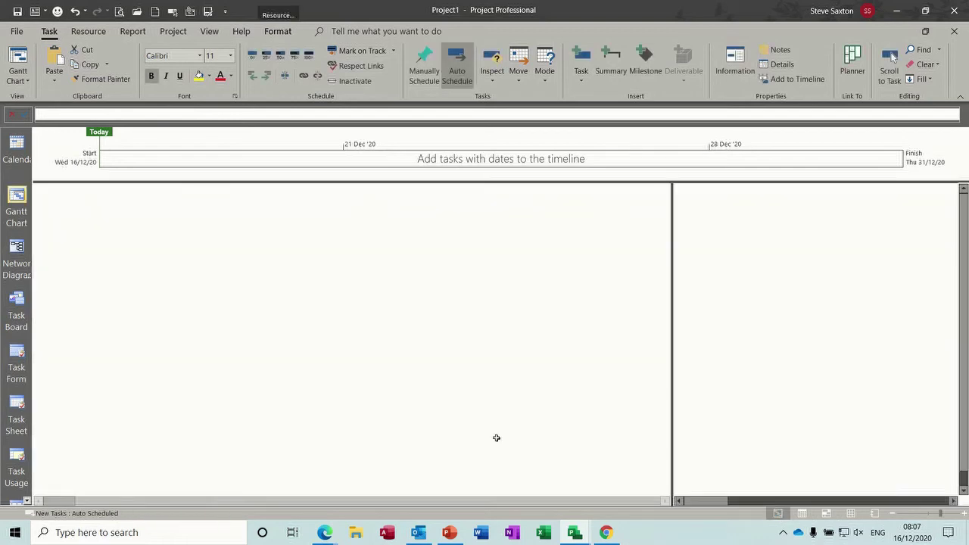
pyautogui.moveTo(671, 339); pyautogui.dragTo(432, 324)
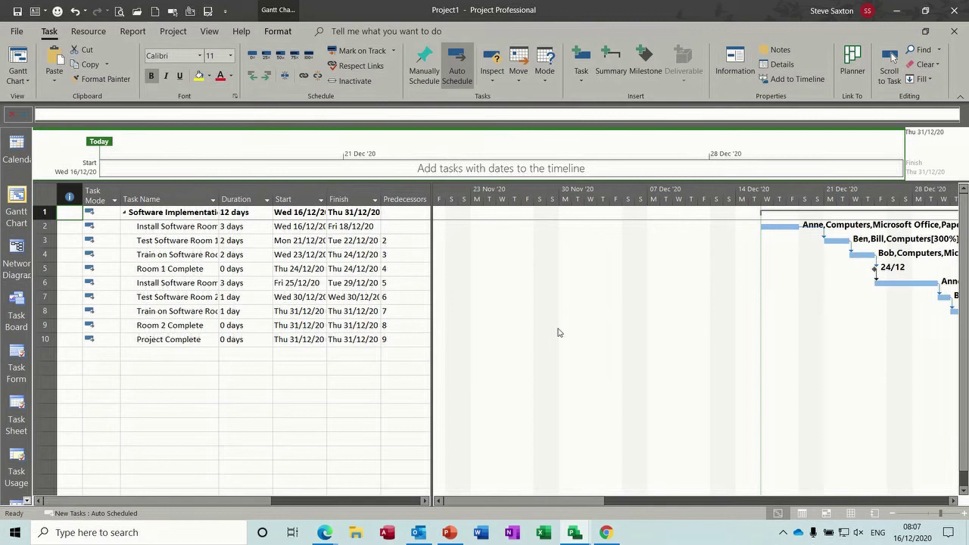
pyautogui.moveTo(577, 504); pyautogui.dragTo(634, 505)
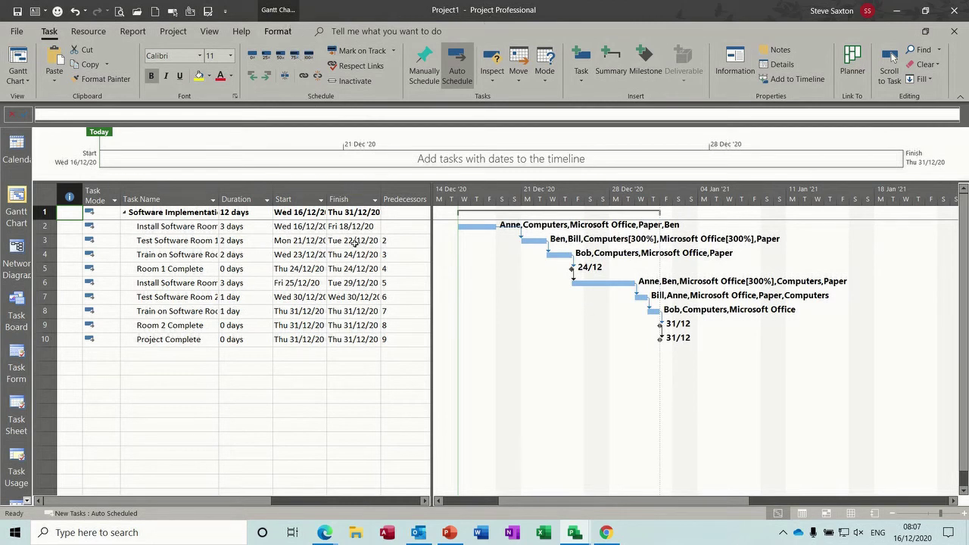
# Step: Save the new project in the Documents folder as S Curve3
pyautogui.hotkey('ctrl', 's')
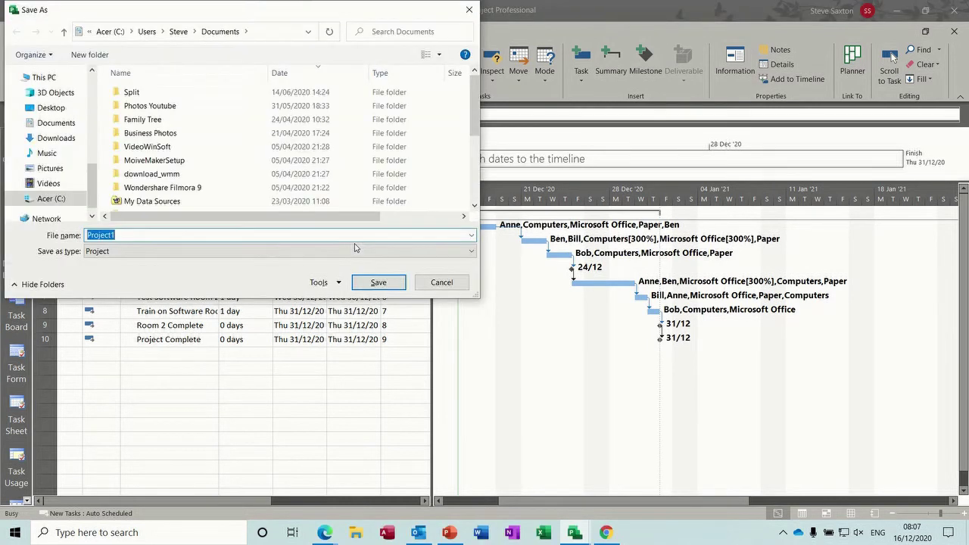
pyautogui.write('S Curve')
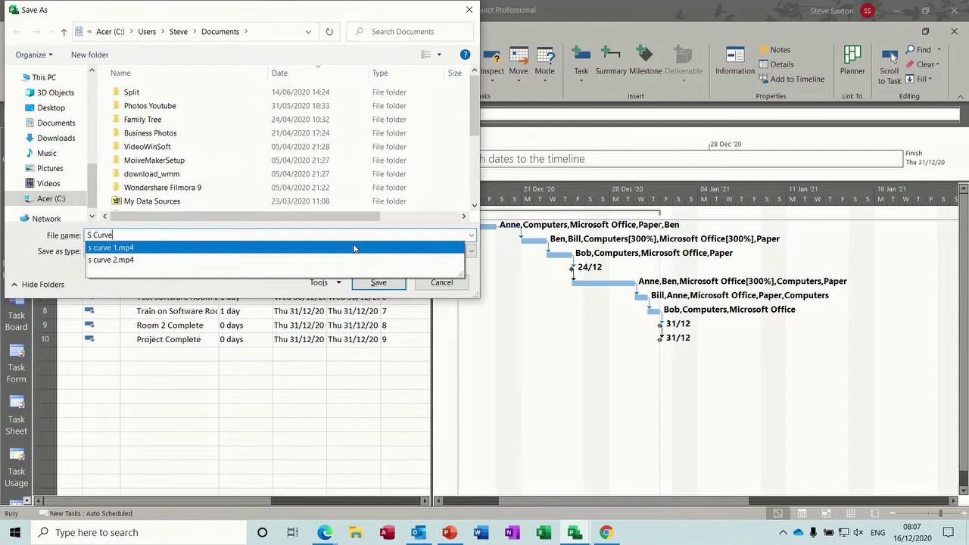
pyautogui.write('3')
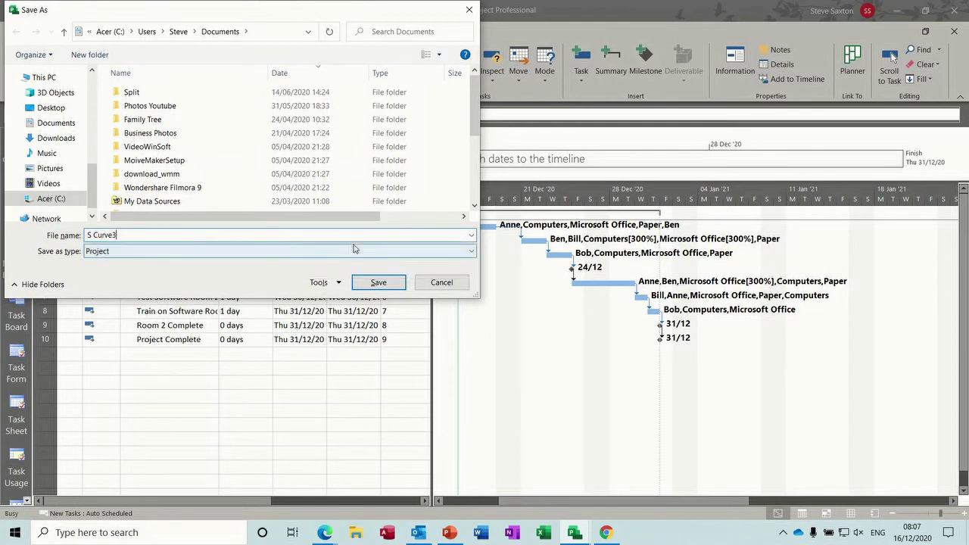
pyautogui.click(367, 287)
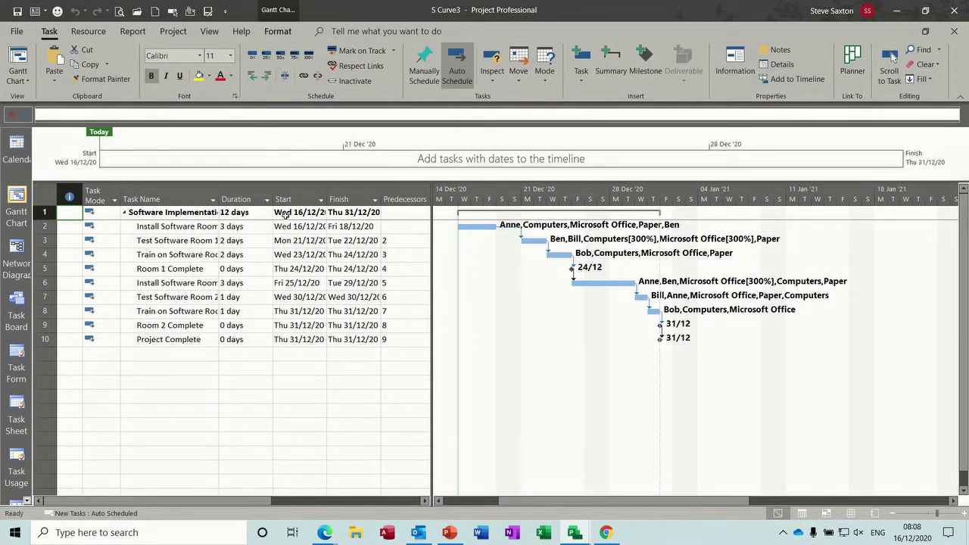
# Step: Set the default Baseline for the entire project
pyautogui.click(170, 34)
pyautogui.click(420, 81)
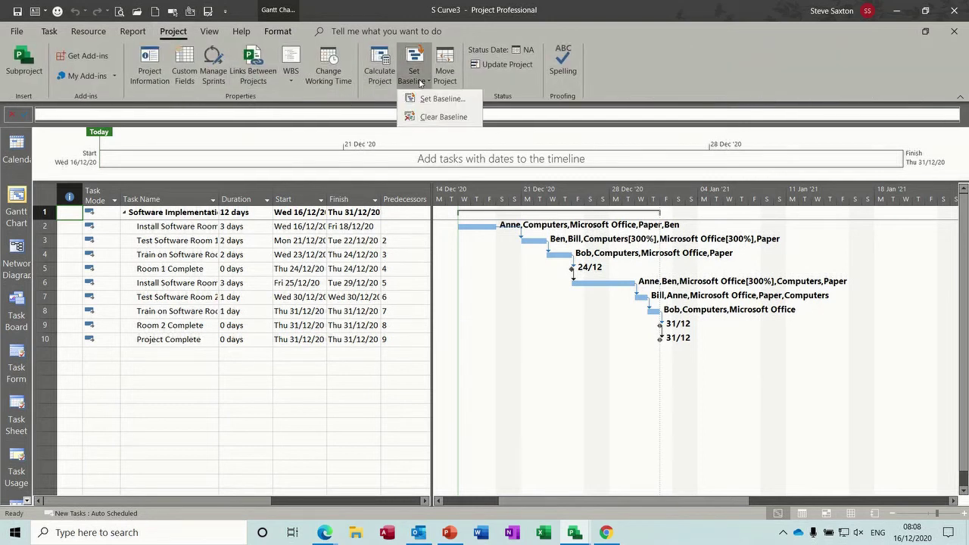
pyautogui.click(436, 99)
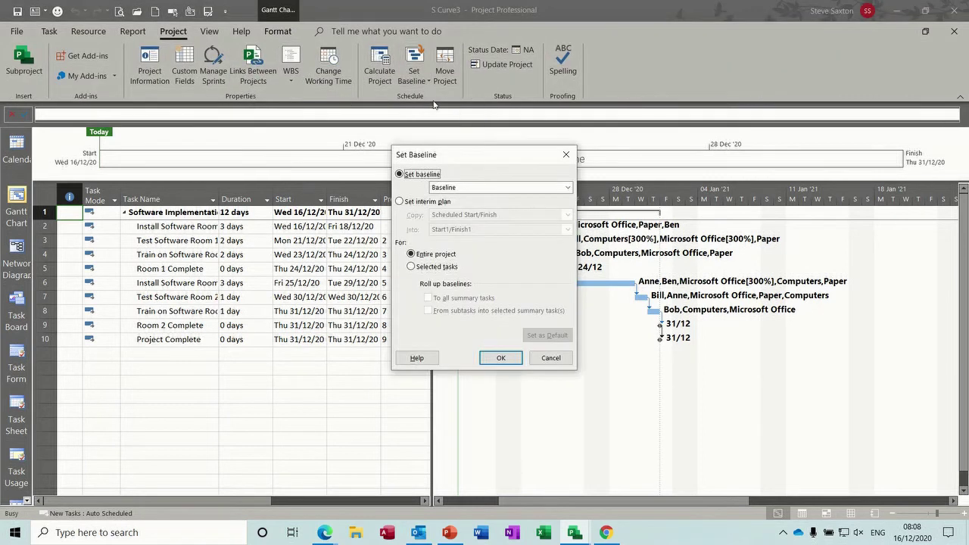
pyautogui.click(566, 189)
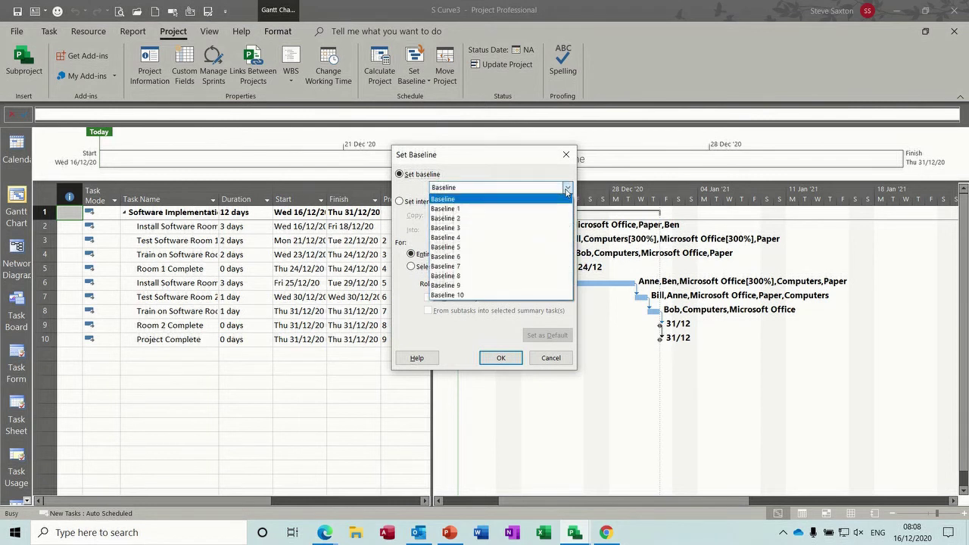
pyautogui.click(524, 199)
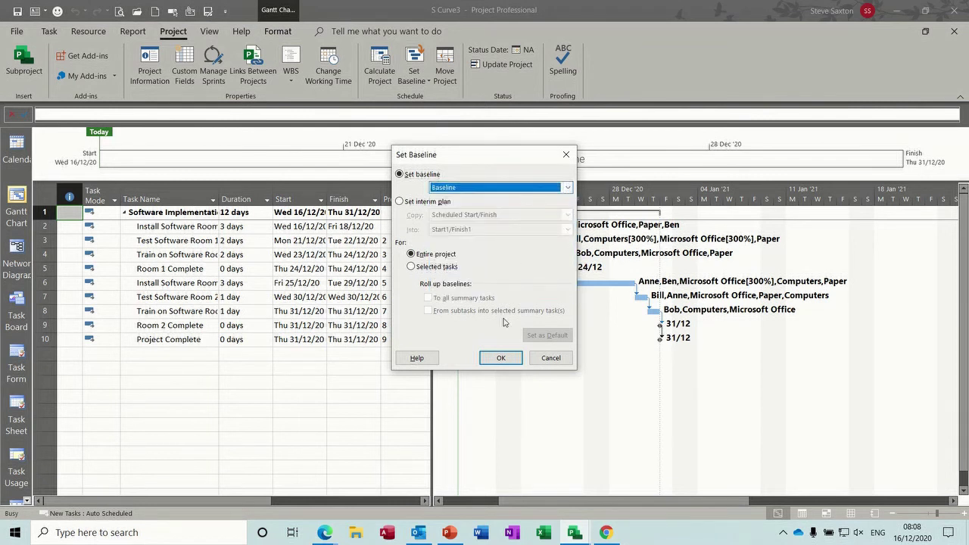
pyautogui.click(500, 358)
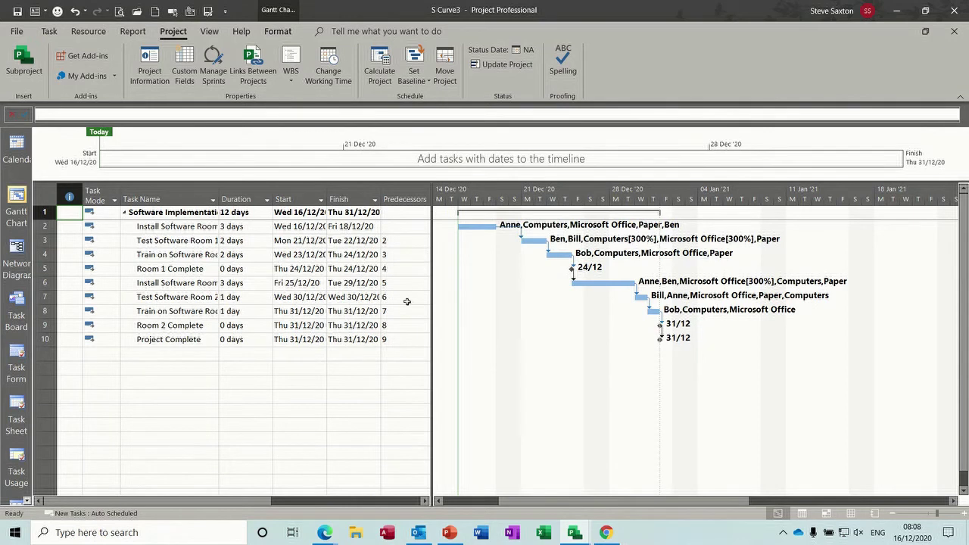
# Step: Widen the Gantt chart's table area and apply the Earned Value Cost Indicators table
pyautogui.moveTo(431, 303); pyautogui.dragTo(570, 316)
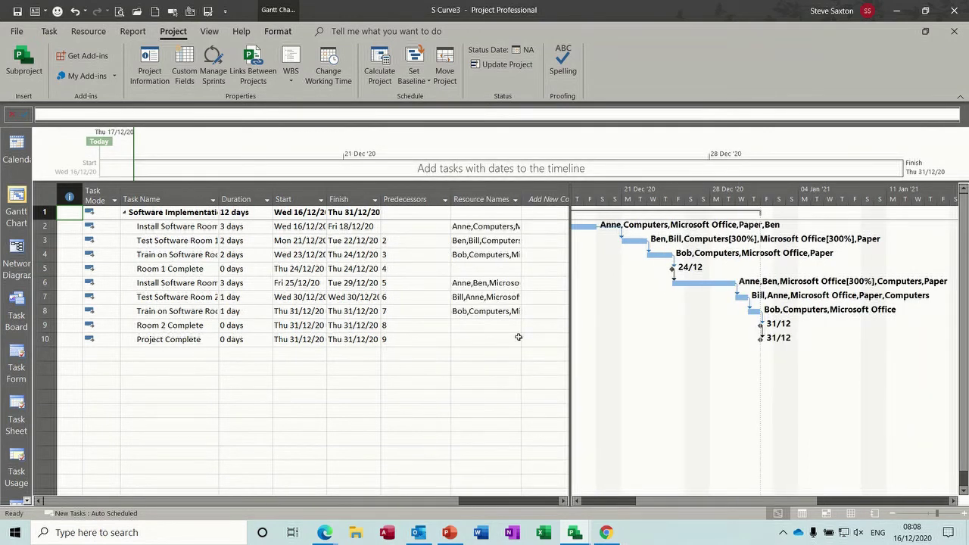
pyautogui.click(210, 32)
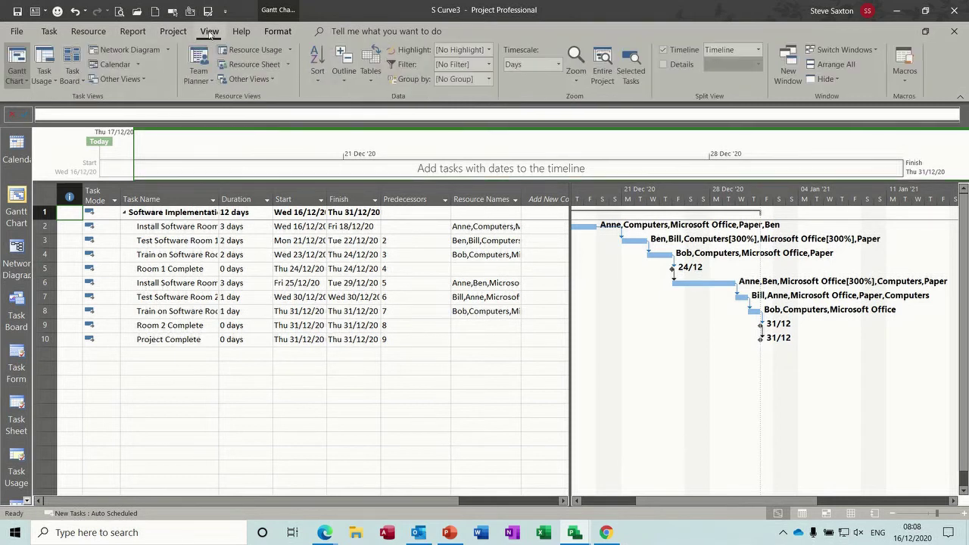
pyautogui.click(371, 79)
pyautogui.click(419, 382)
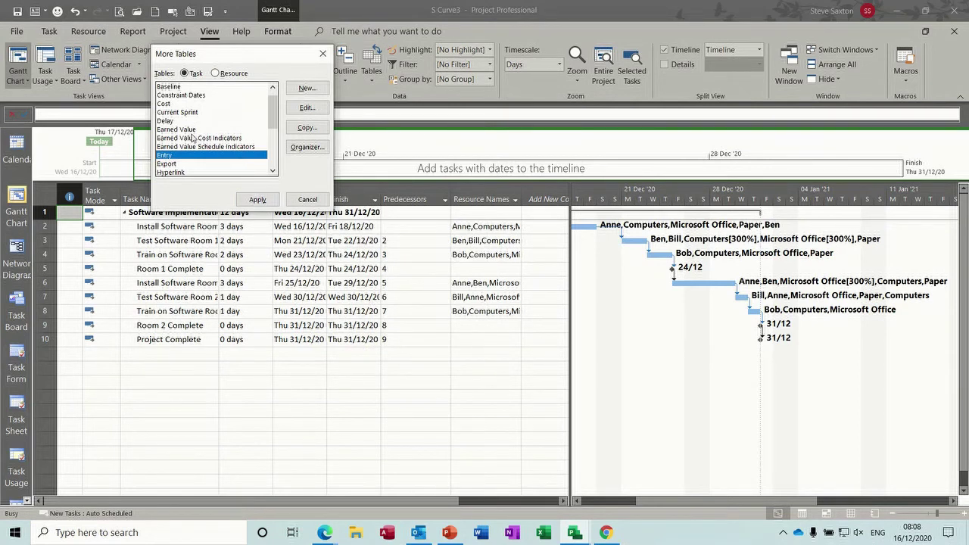
pyautogui.click(218, 139)
pyautogui.click(256, 198)
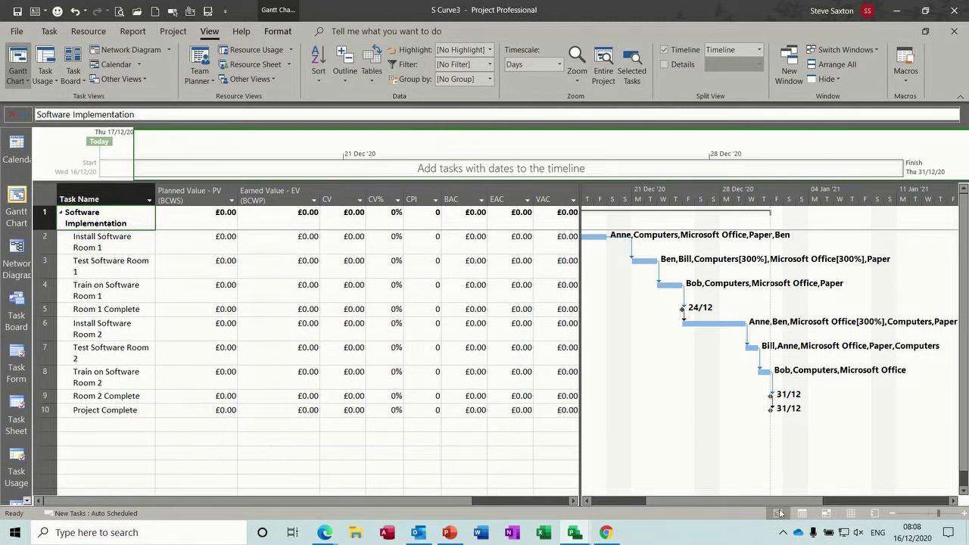
# Step: In the Resource Sheet, set the first resource's standard rate to £10.00/hr and overtime rate to £15.00/hr
pyautogui.click(851, 513)
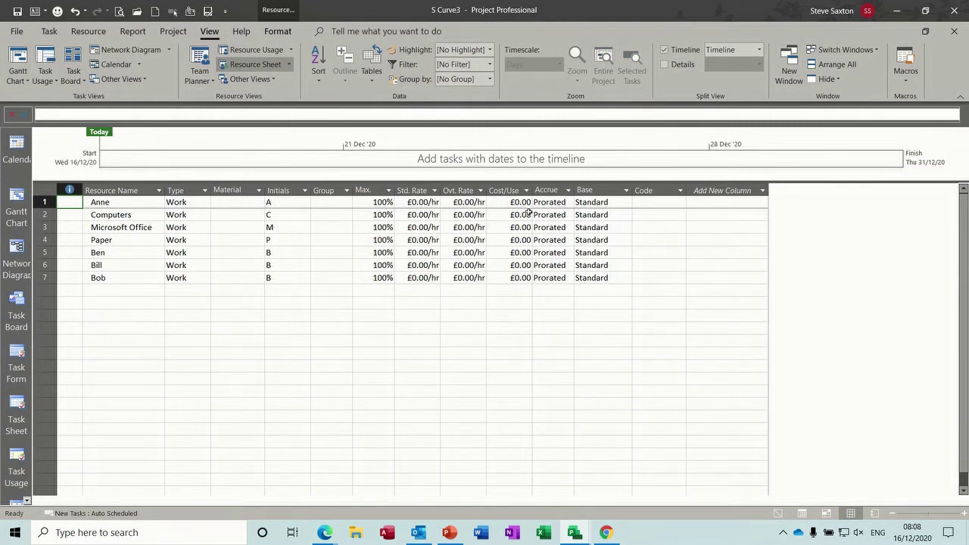
pyautogui.click(420, 202)
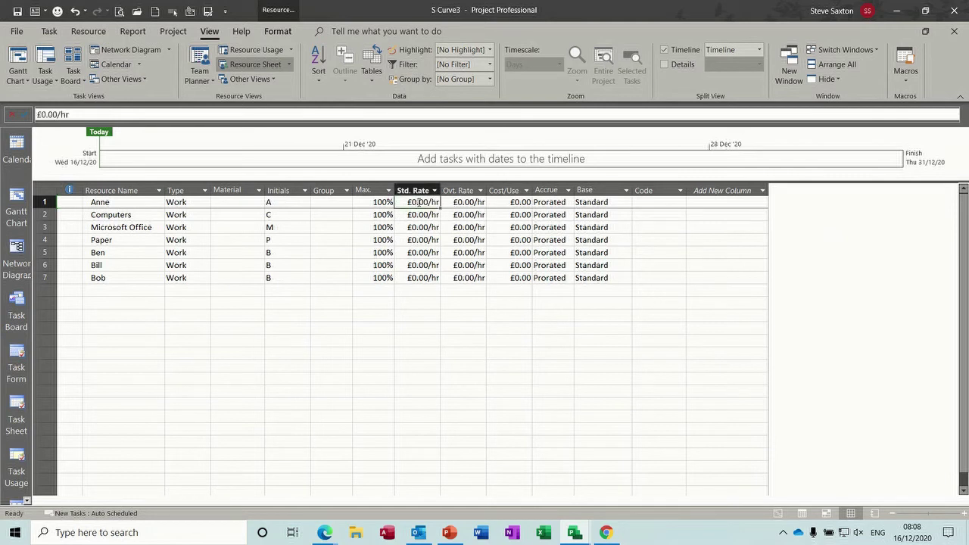
pyautogui.write('10')
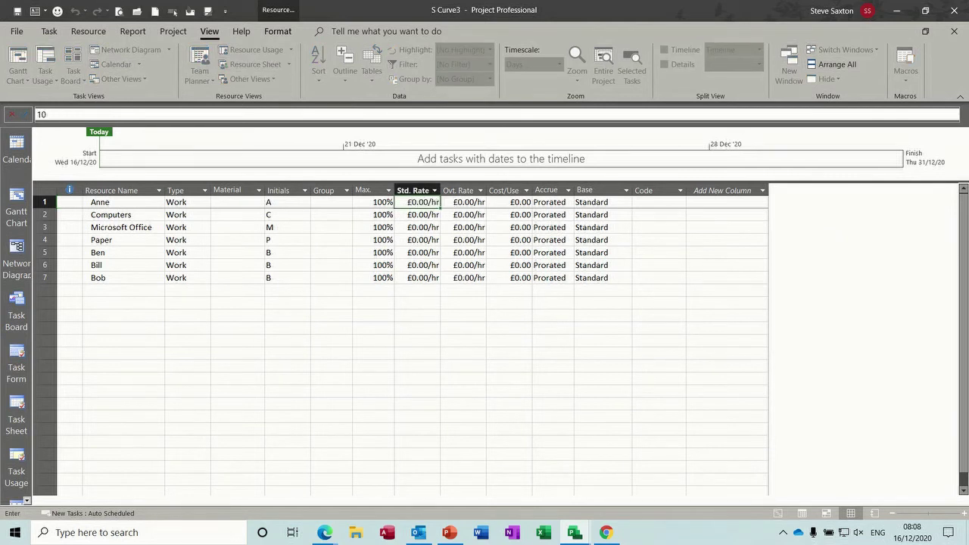
pyautogui.press('Return')
pyautogui.click(463, 203)
pyautogui.write('15')
pyautogui.click(416, 204)
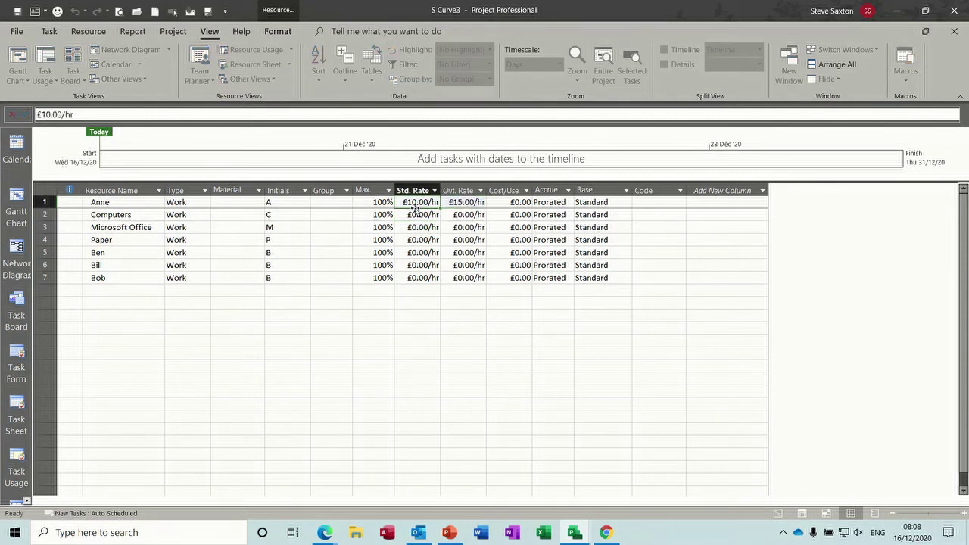
# Step: Set the row 5 resource's standard rate to £10.00/hr and overtime rate to £15.00/hr, and fill both rates down to rows 6 and 7
pyautogui.click(417, 227)
pyautogui.moveTo(415, 206); pyautogui.dragTo(486, 203)
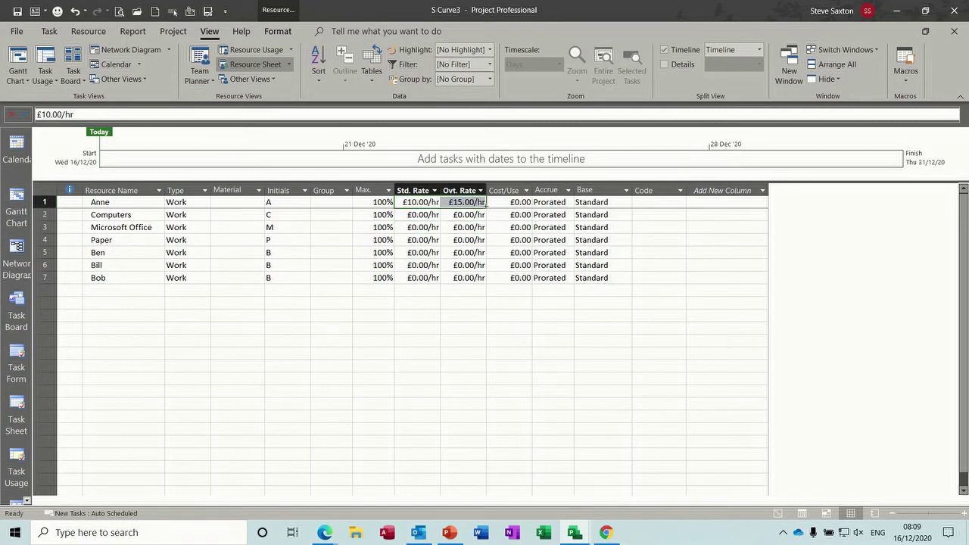
pyautogui.click(410, 253)
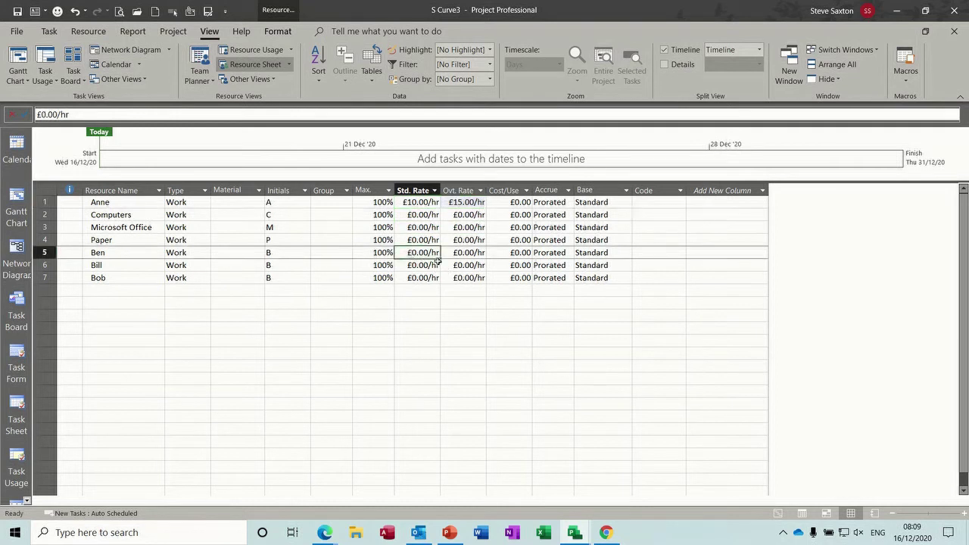
pyautogui.write('10')
pyautogui.click(471, 256)
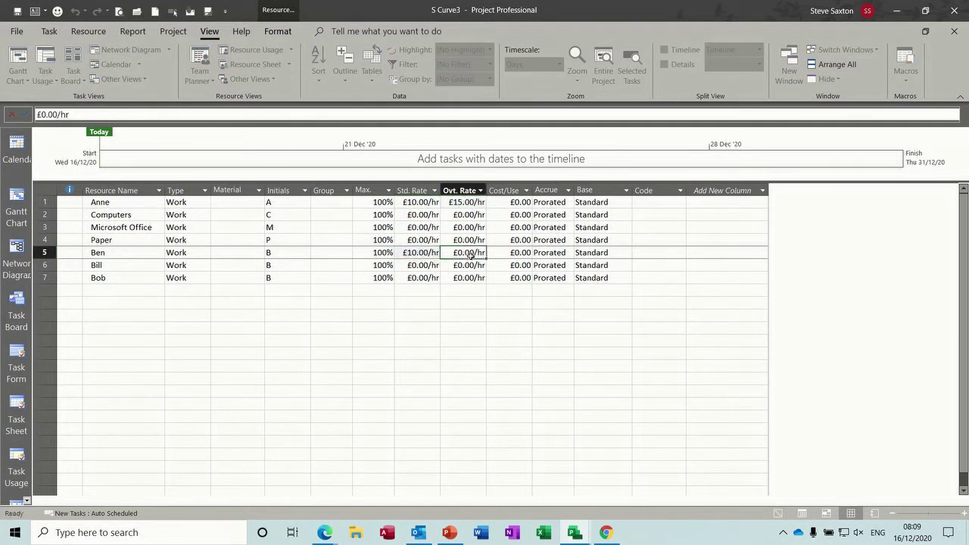
pyautogui.write('15')
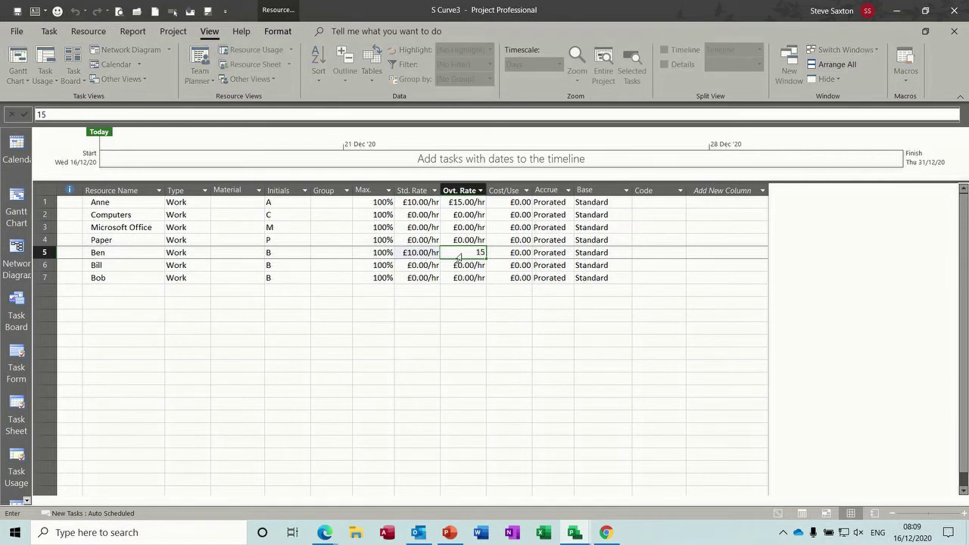
pyautogui.click(435, 265)
pyautogui.moveTo(422, 256); pyautogui.dragTo(485, 280)
# Step: Change the type of the Paper, Microsoft Office and Computers resources to Material, accepting the effect on existing assignments
pyautogui.click(191, 240)
pyautogui.click(204, 240)
pyautogui.click(194, 262)
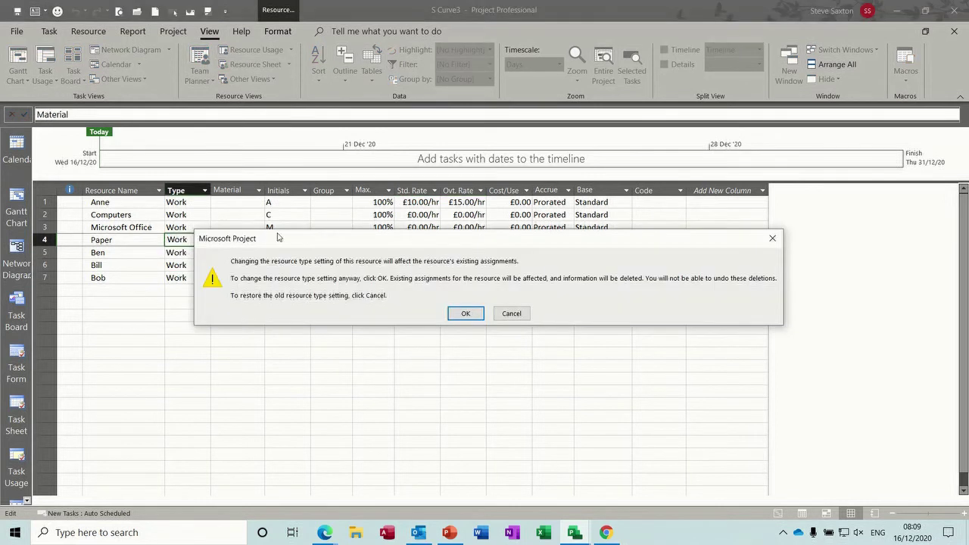
pyautogui.click(465, 313)
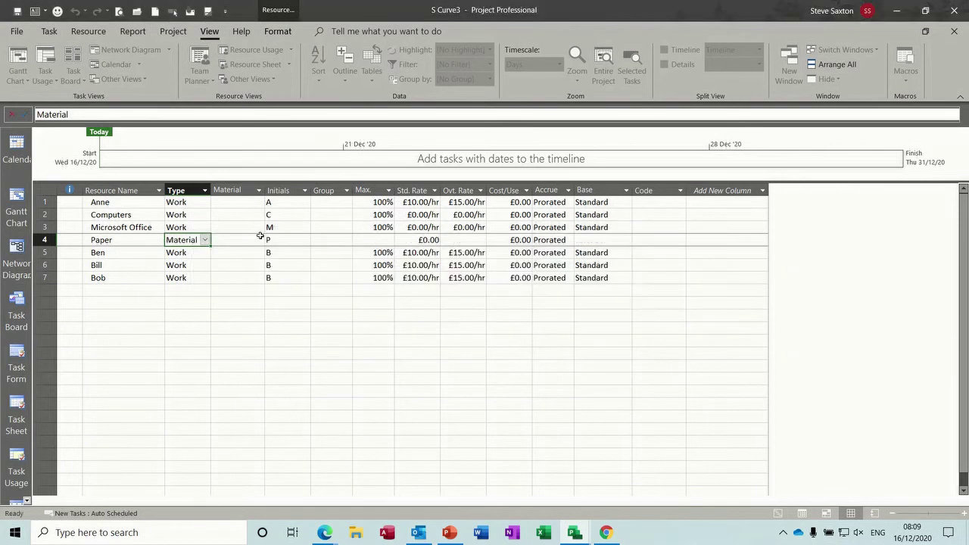
pyautogui.click(202, 229)
pyautogui.click(206, 228)
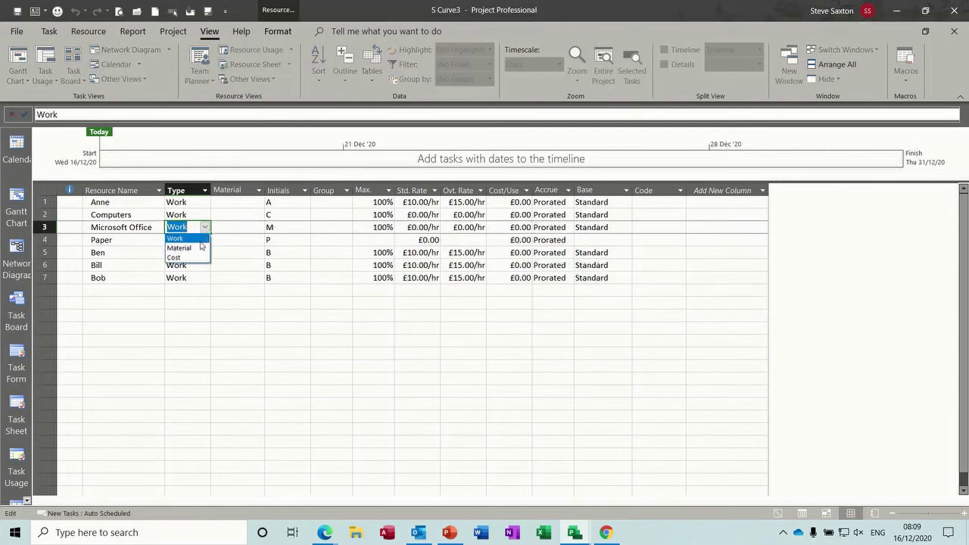
pyautogui.click(182, 246)
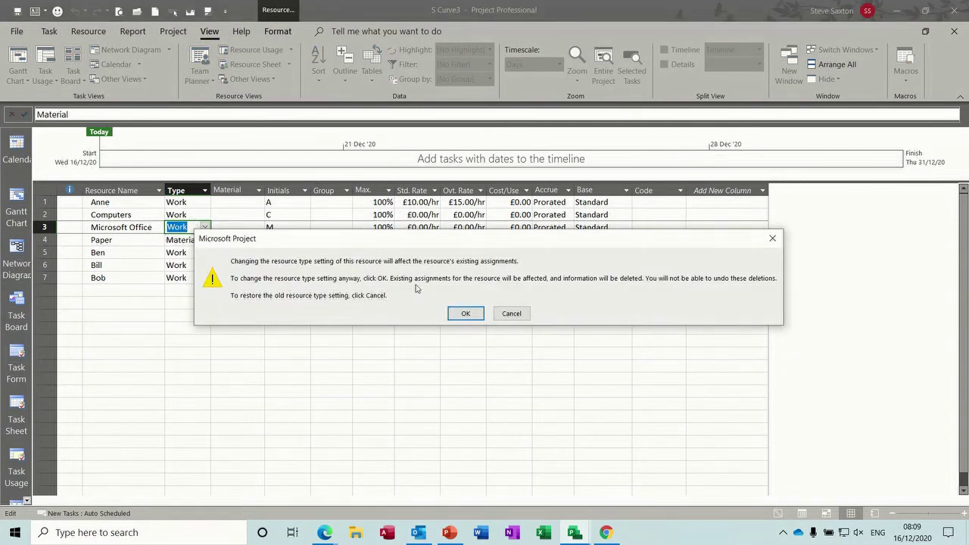
pyautogui.click(466, 313)
pyautogui.click(204, 216)
pyautogui.click(206, 215)
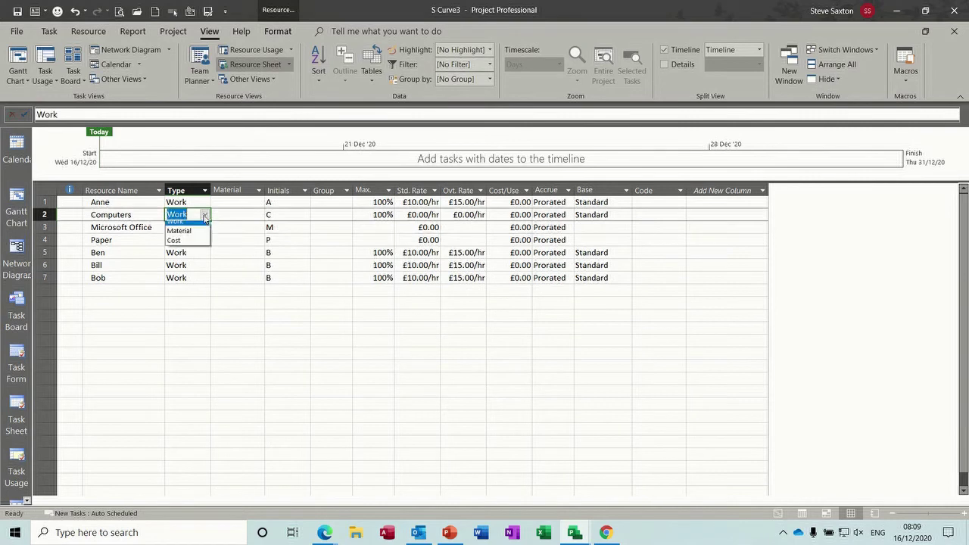
pyautogui.click(185, 239)
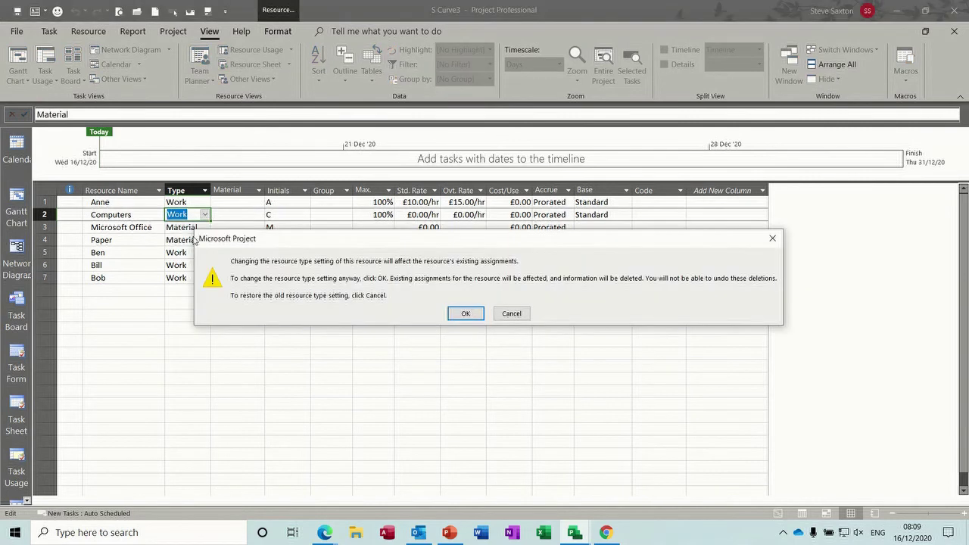
pyautogui.click(466, 314)
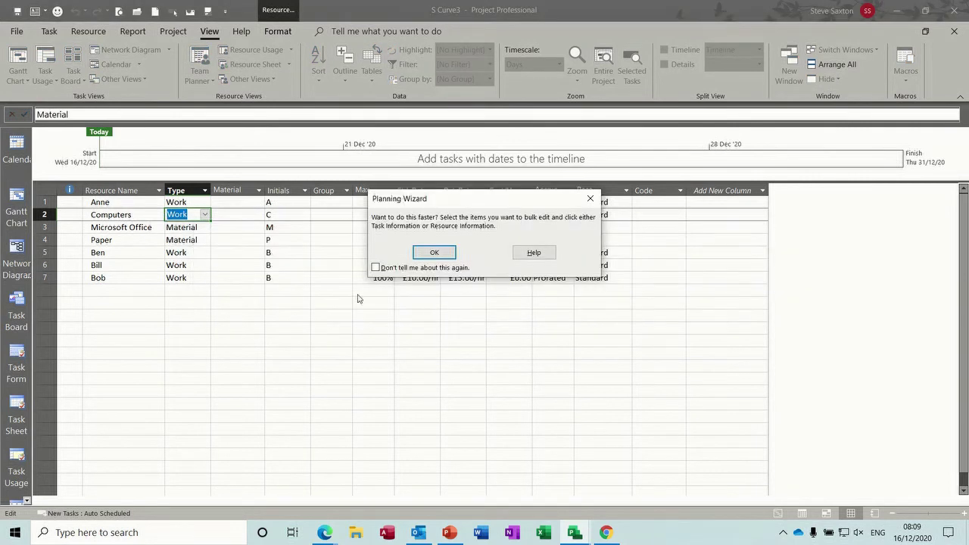
pyautogui.click(435, 253)
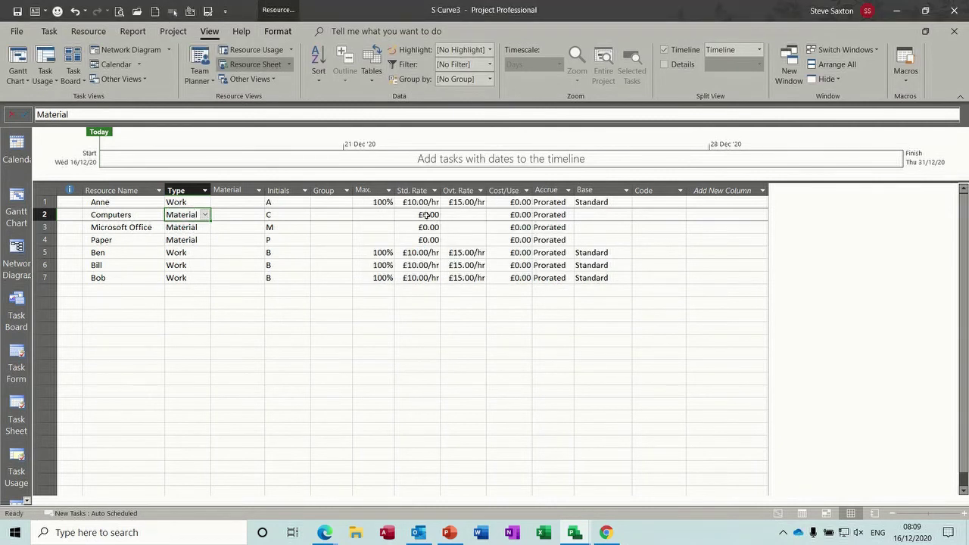
# Step: Set the Computers resource's cost per use to £500, and the standard rates of Microsoft Office to £100 and Paper to £1
pyautogui.click(502, 216)
pyautogui.write('500')
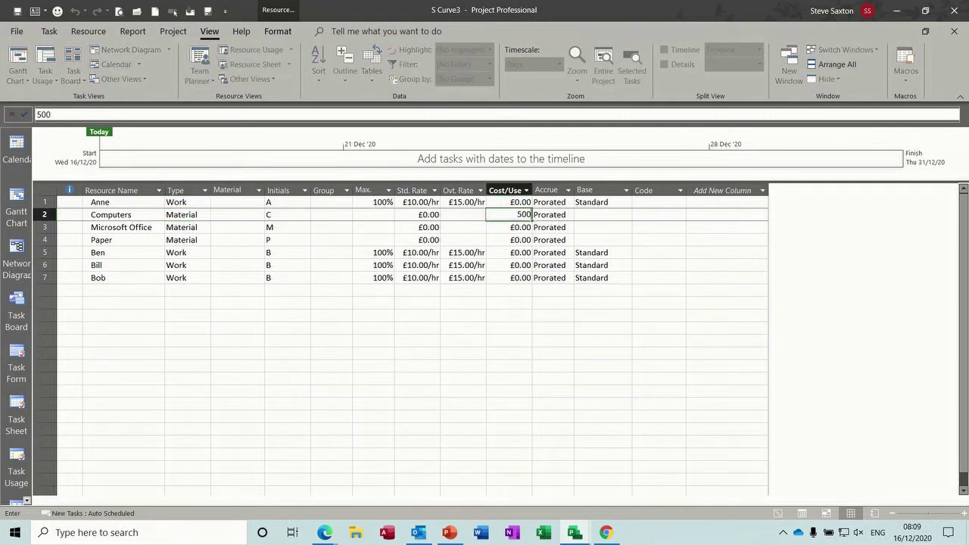
pyautogui.click(411, 225)
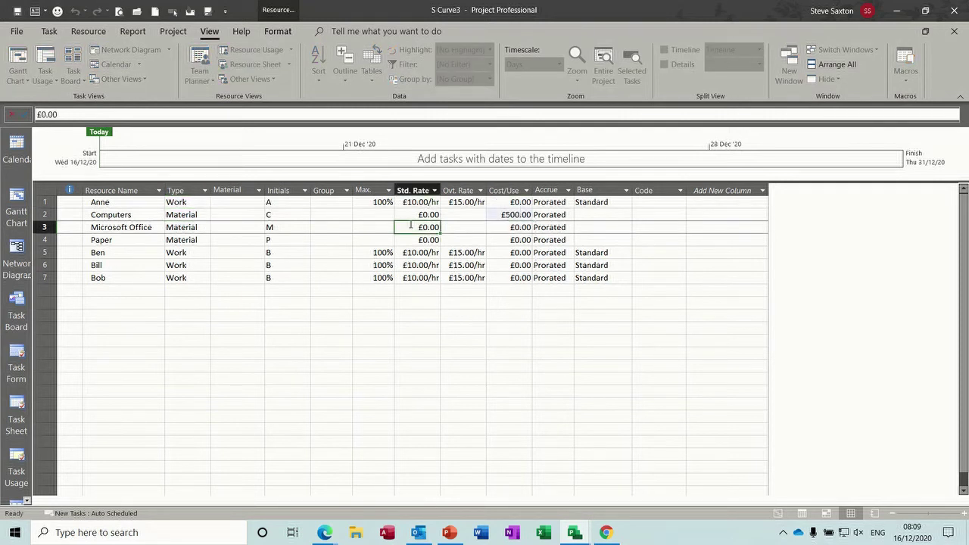
pyautogui.write('100')
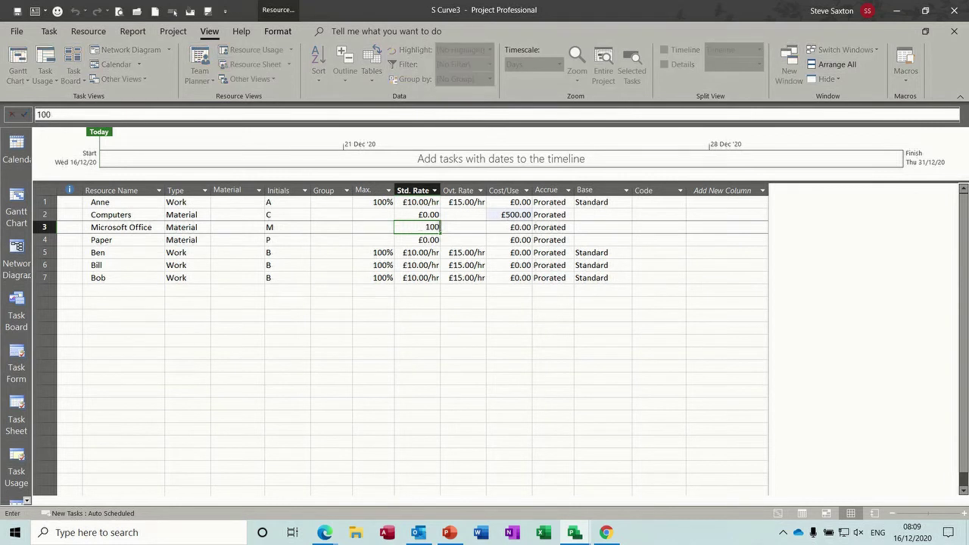
pyautogui.click(412, 239)
pyautogui.write('1')
pyautogui.click(420, 313)
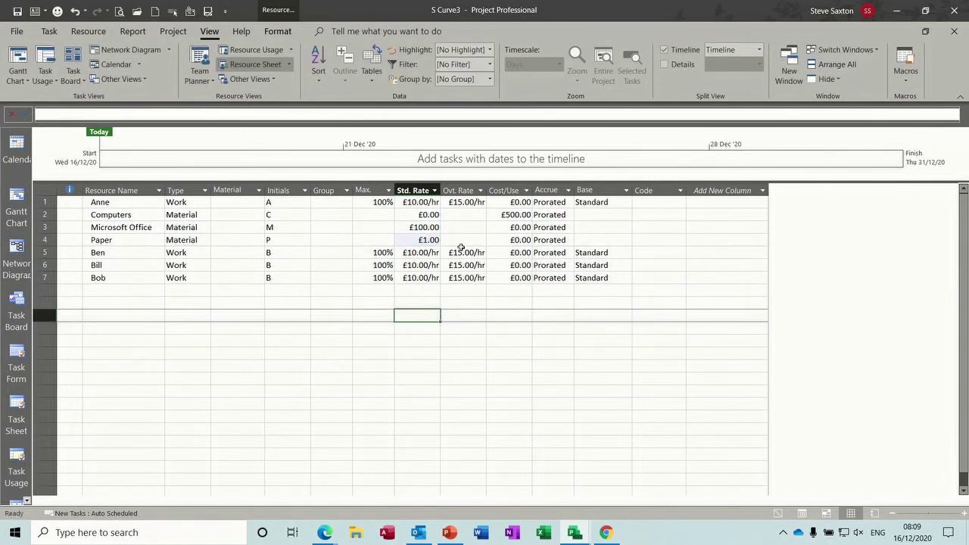
# Step: In the Gantt Chart, widen the table area to the last column and overwrite the existing baseline for the entire project
pyautogui.click(15, 205)
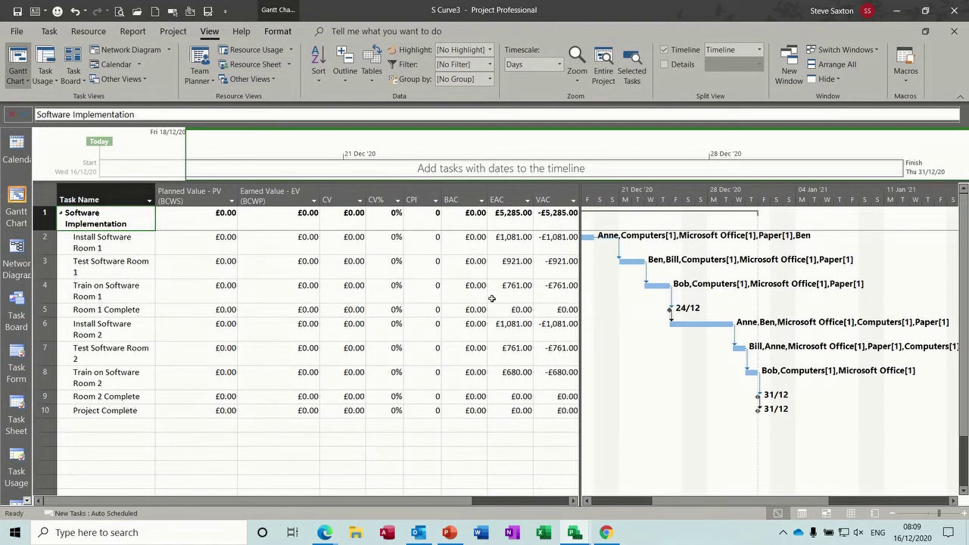
pyautogui.moveTo(580, 283); pyautogui.dragTo(688, 283)
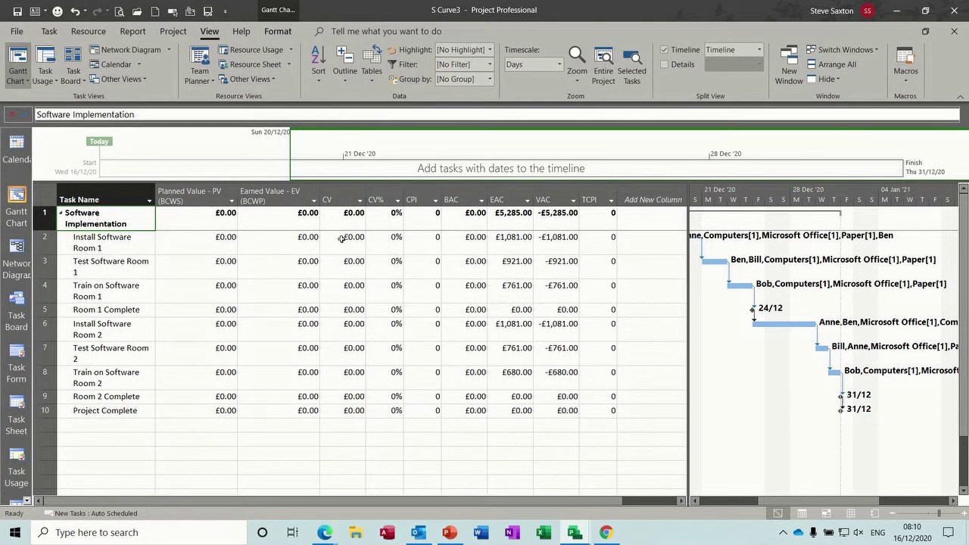
pyautogui.click(171, 32)
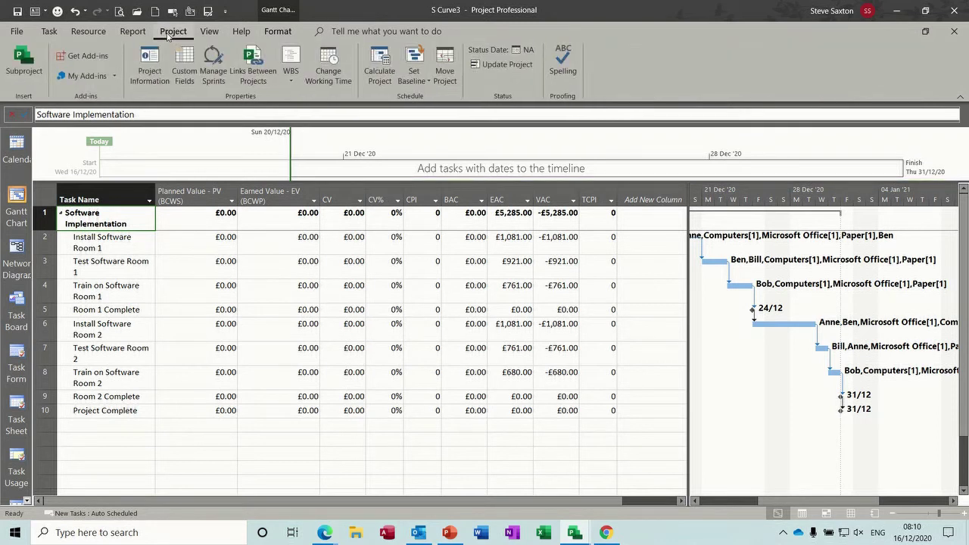
pyautogui.click(431, 80)
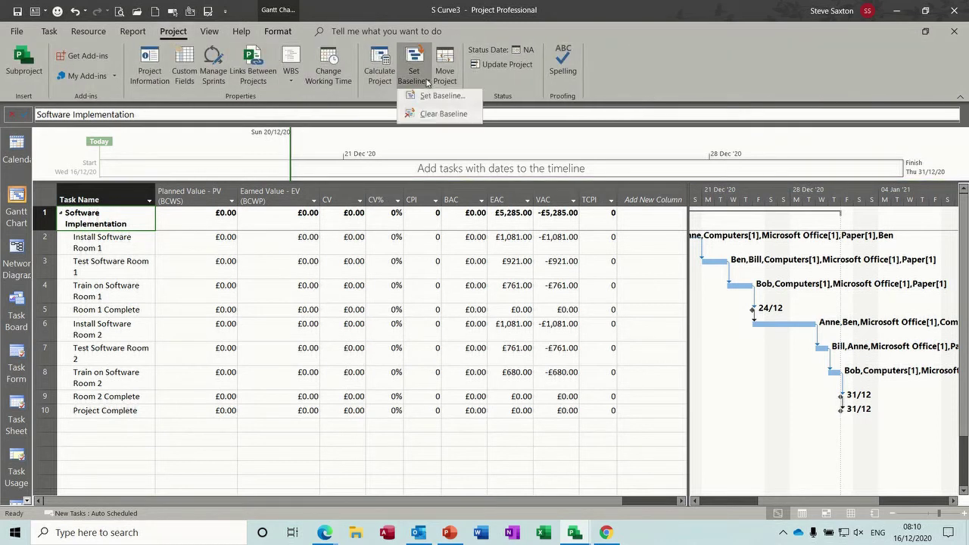
pyautogui.click(432, 97)
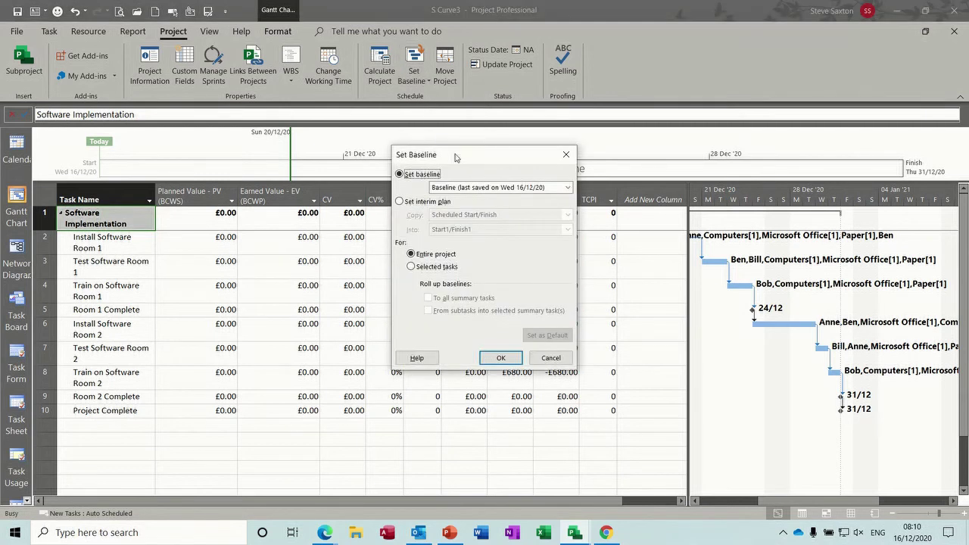
pyautogui.click(568, 188)
pyautogui.click(530, 200)
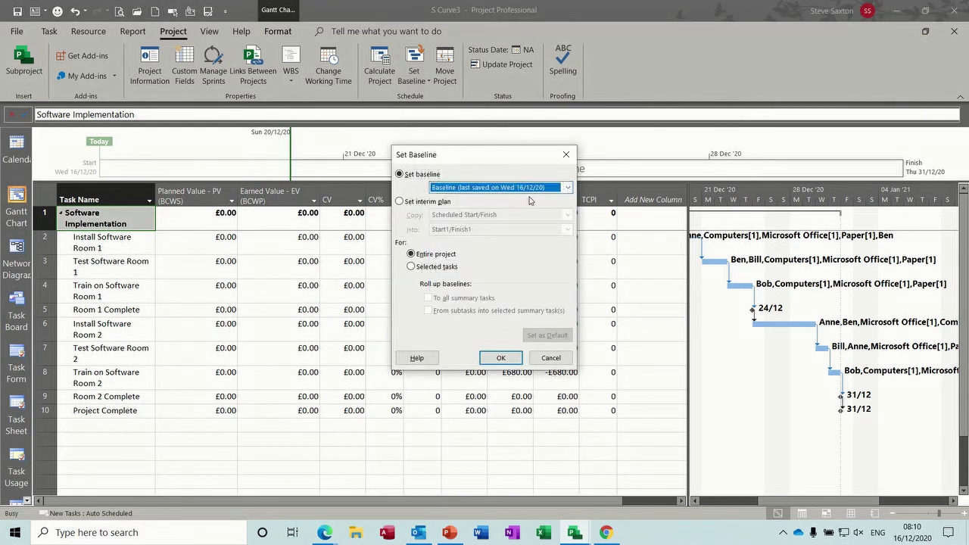
pyautogui.click(500, 359)
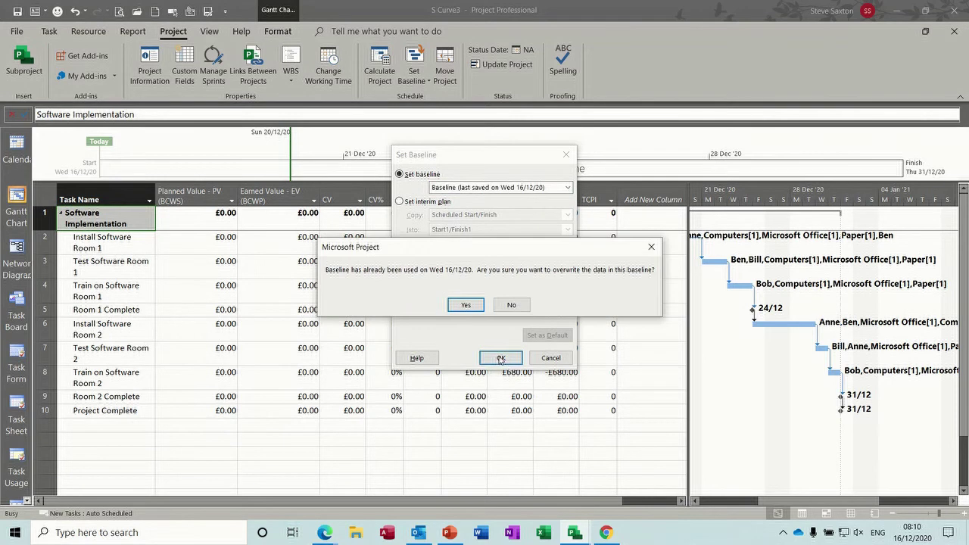
pyautogui.click(467, 306)
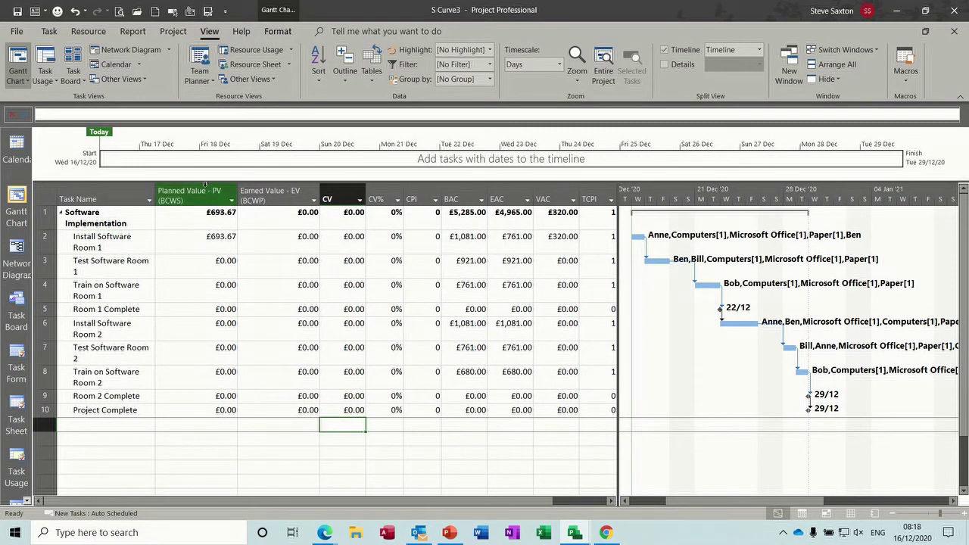
# Step: Apply the Entry table and set the duration of Install Software Room 1 to 3 days
pyautogui.moveTo(205, 183)
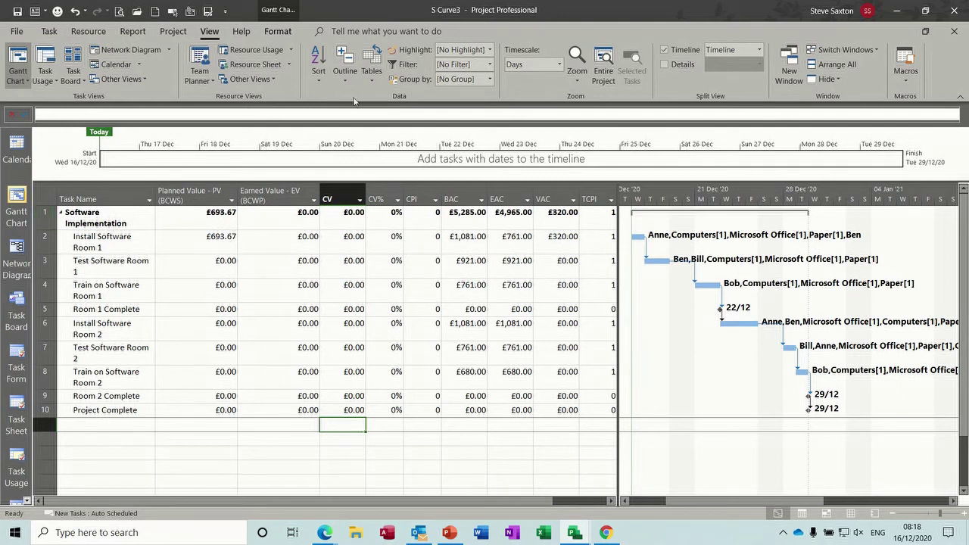
pyautogui.click(372, 75)
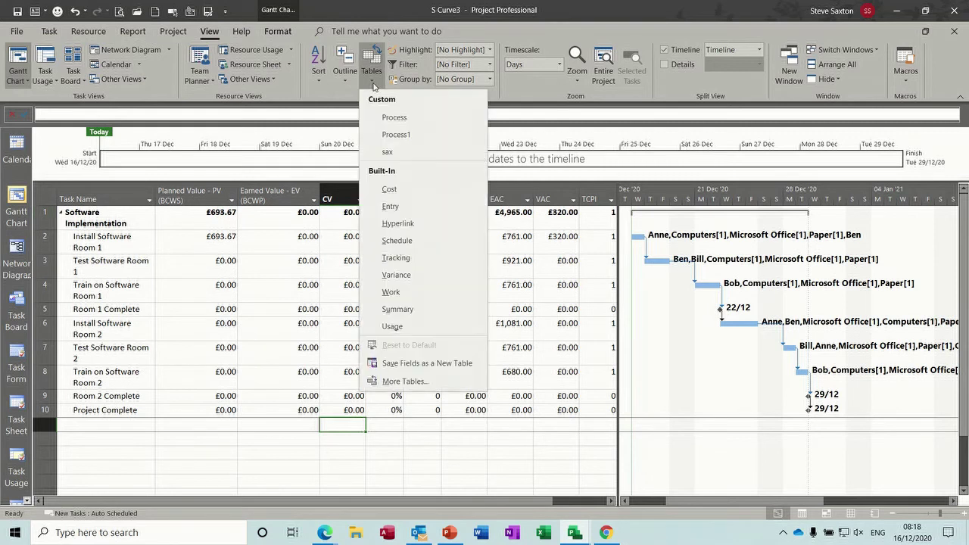
pyautogui.click(391, 204)
pyautogui.click(245, 241)
pyautogui.write('3')
pyautogui.click(237, 266)
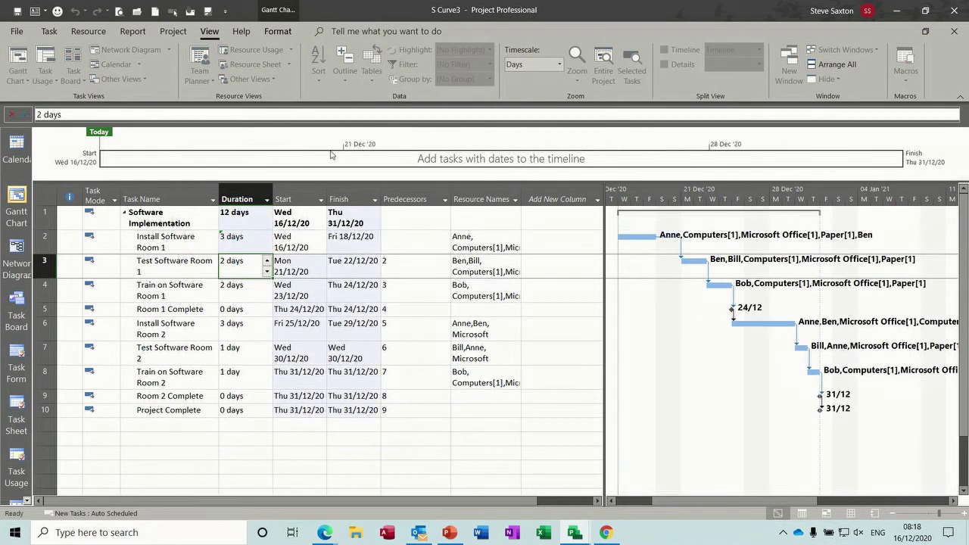
# Step: Apply the Earned Value Cost Indicators table, select the planned value of Install Software Room 1, and widen the table area
pyautogui.click(372, 69)
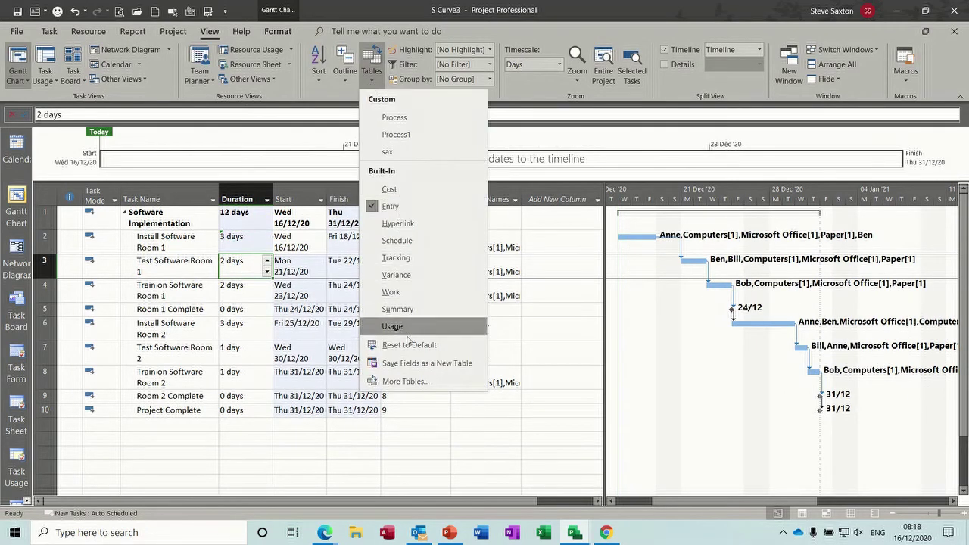
pyautogui.click(403, 382)
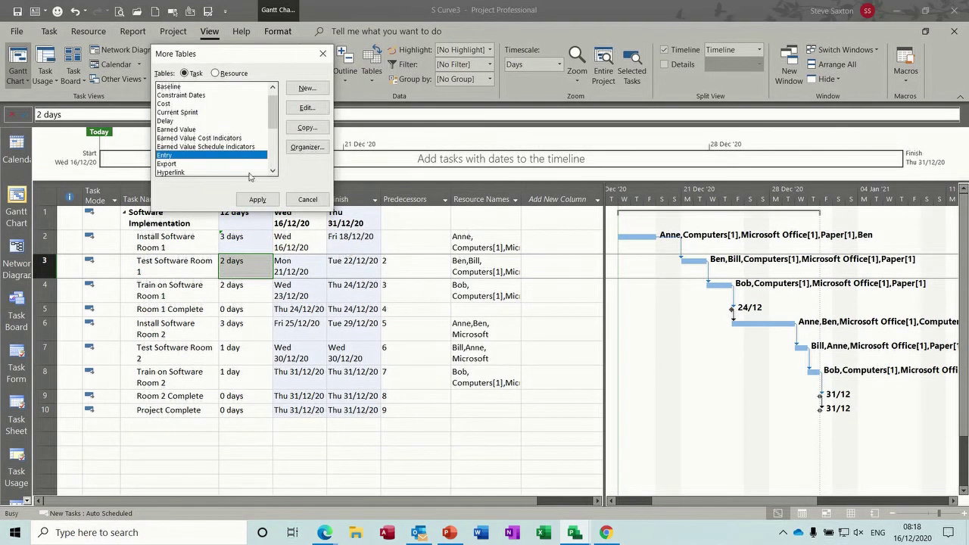
pyautogui.click(217, 139)
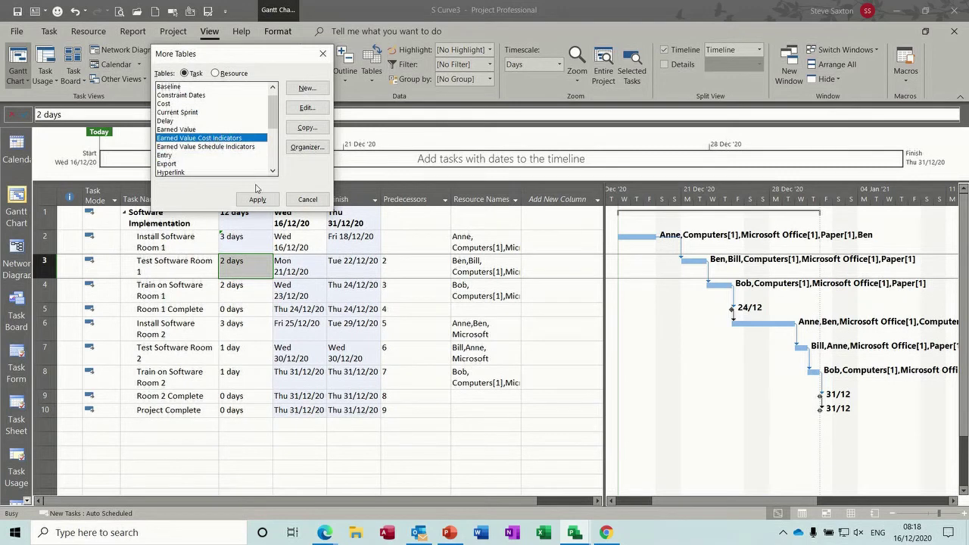
pyautogui.click(257, 199)
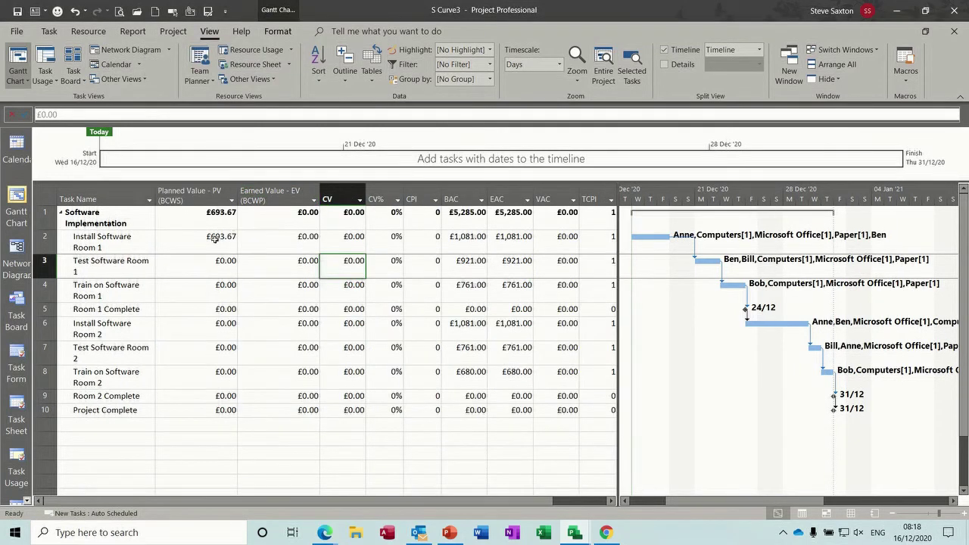
pyautogui.click(214, 238)
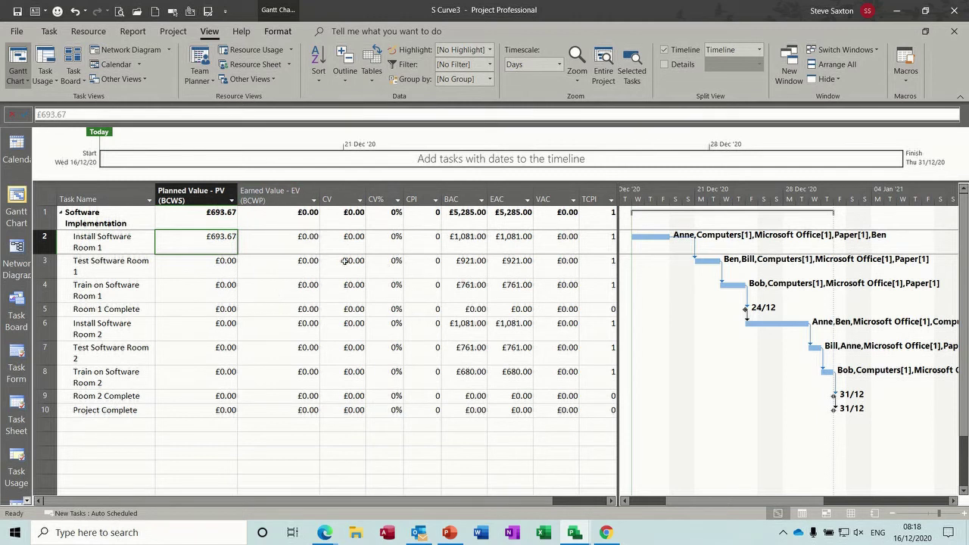
pyautogui.moveTo(618, 310); pyautogui.dragTo(654, 310)
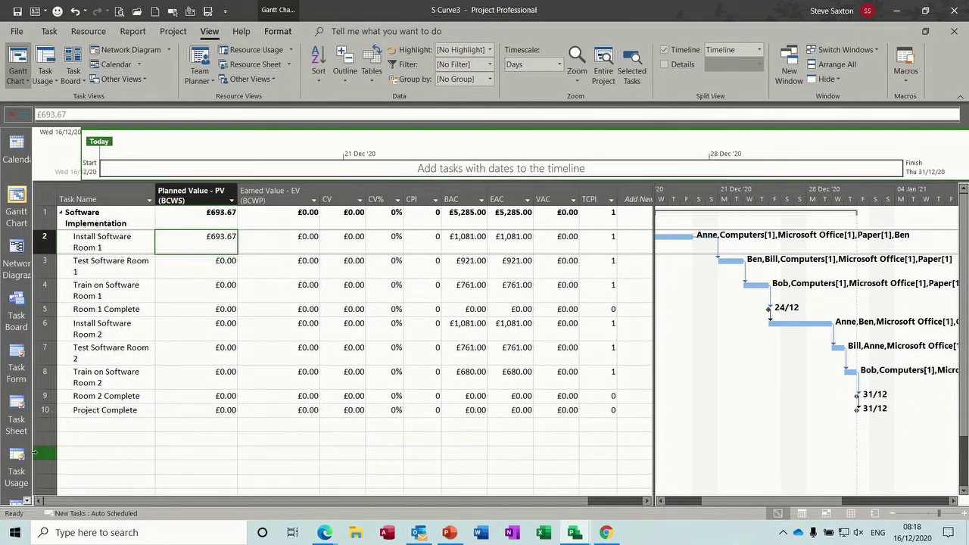
# Step: Switch to the Tracking Gantt view with the Tracking table, widening the table area and fitting the Task Name column to its text
pyautogui.click(27, 499)
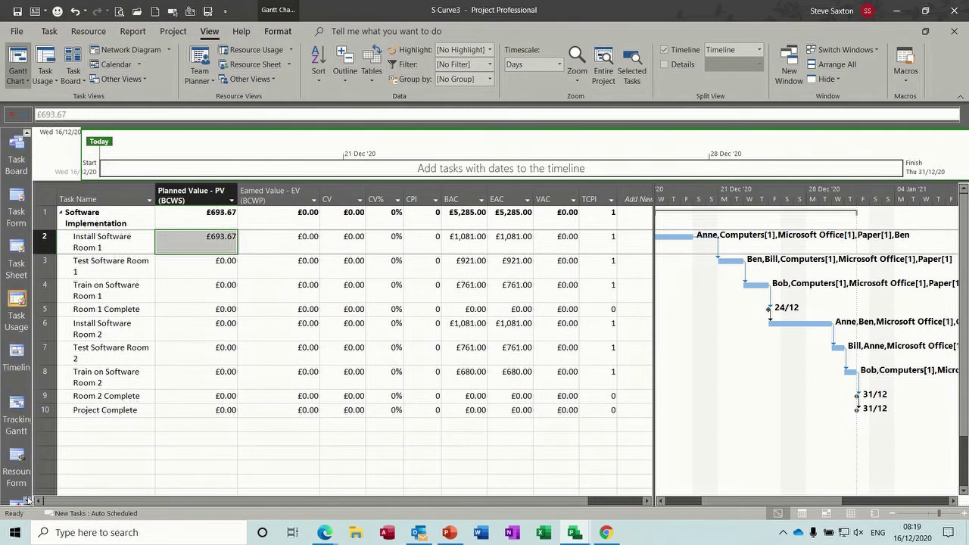
pyautogui.click(28, 413)
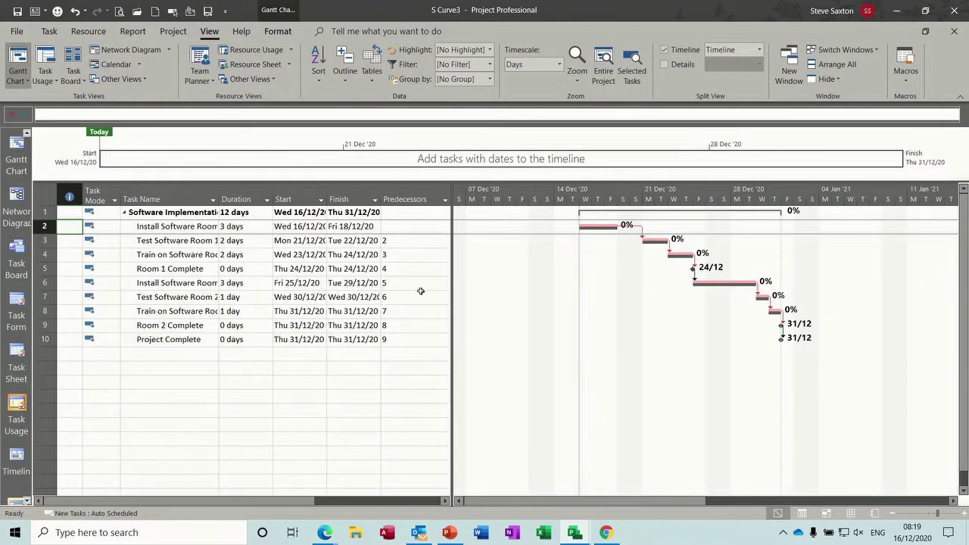
pyautogui.moveTo(452, 296); pyautogui.dragTo(621, 296)
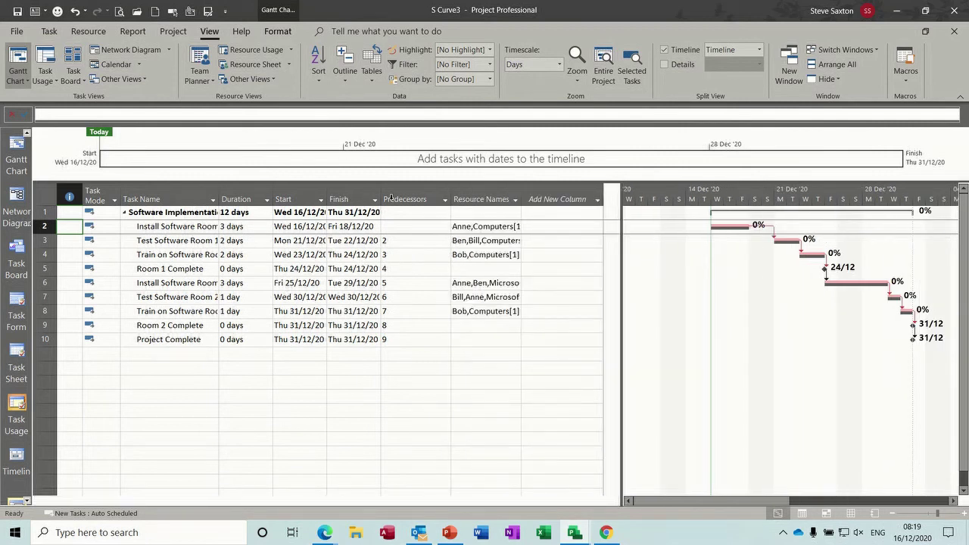
pyautogui.click(371, 72)
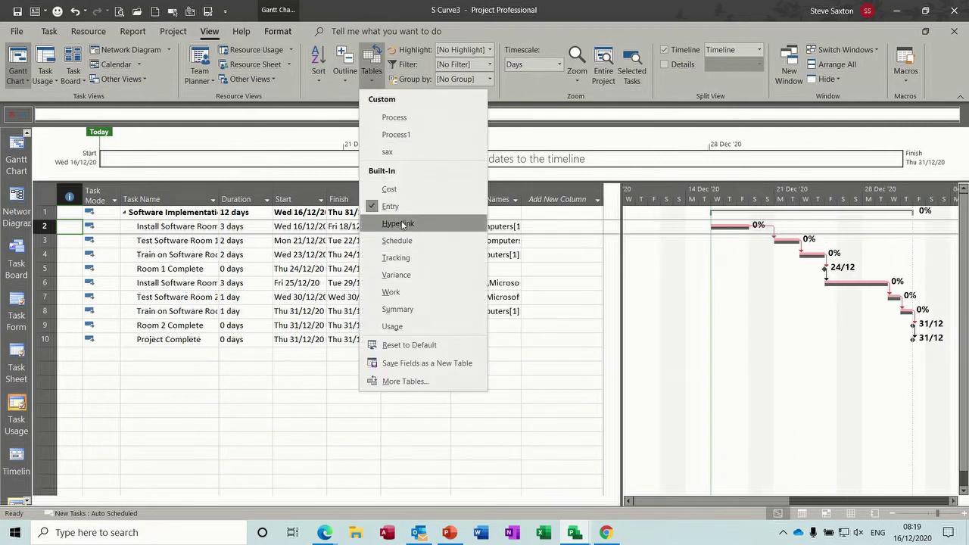
pyautogui.click(394, 257)
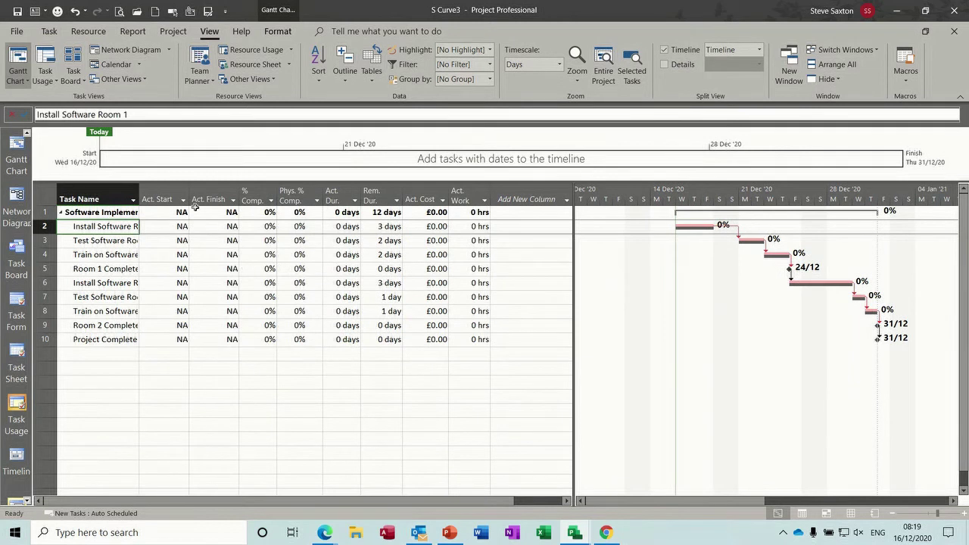
pyautogui.doubleClick(140, 193)
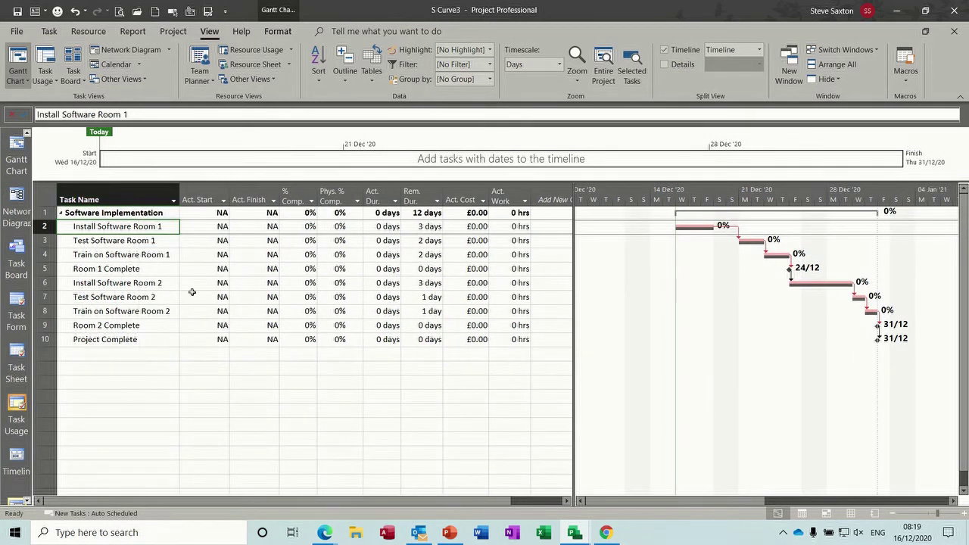
# Step: Insert a Baseline Start column before the Act. Start column of the Tracking table
pyautogui.rightClick(194, 196)
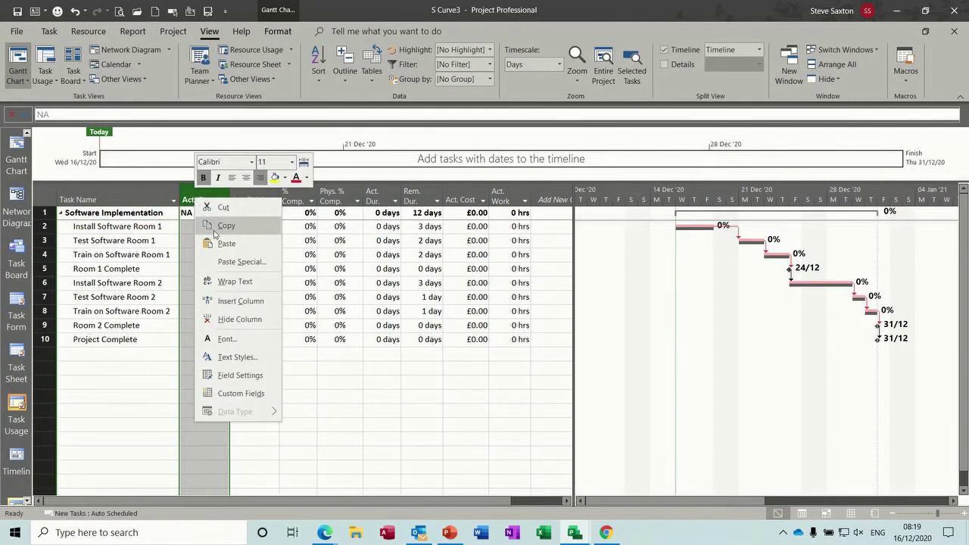
pyautogui.click(228, 301)
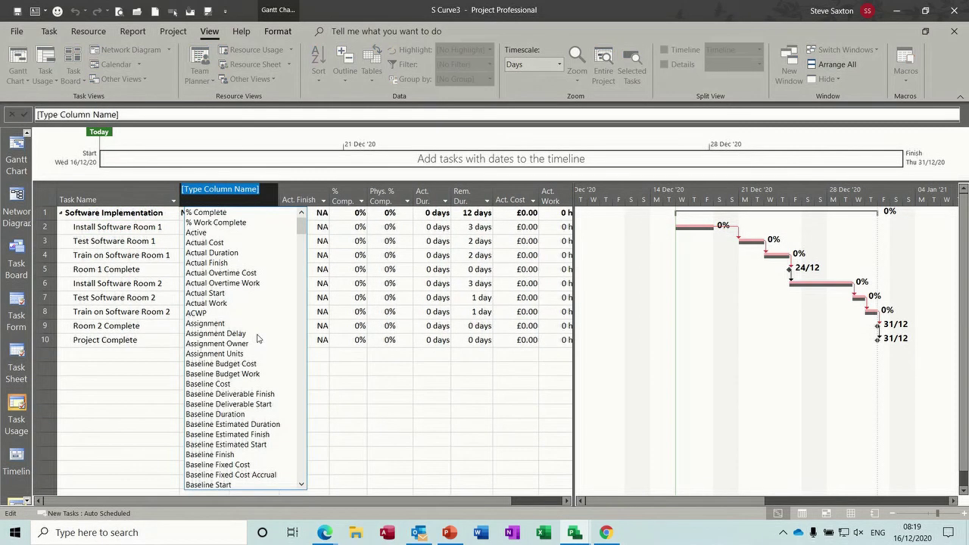
pyautogui.write('base')
pyautogui.click(230, 334)
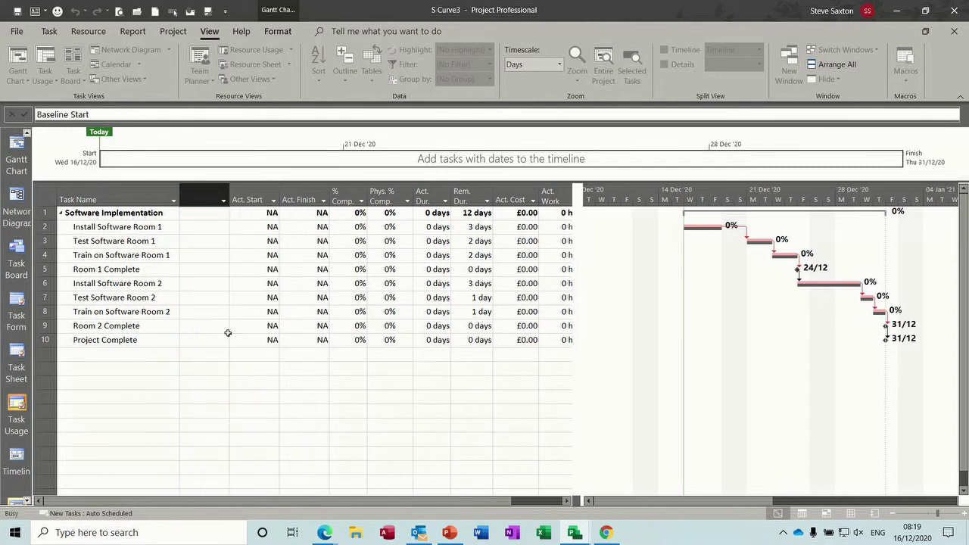
pyautogui.rightClick(256, 195)
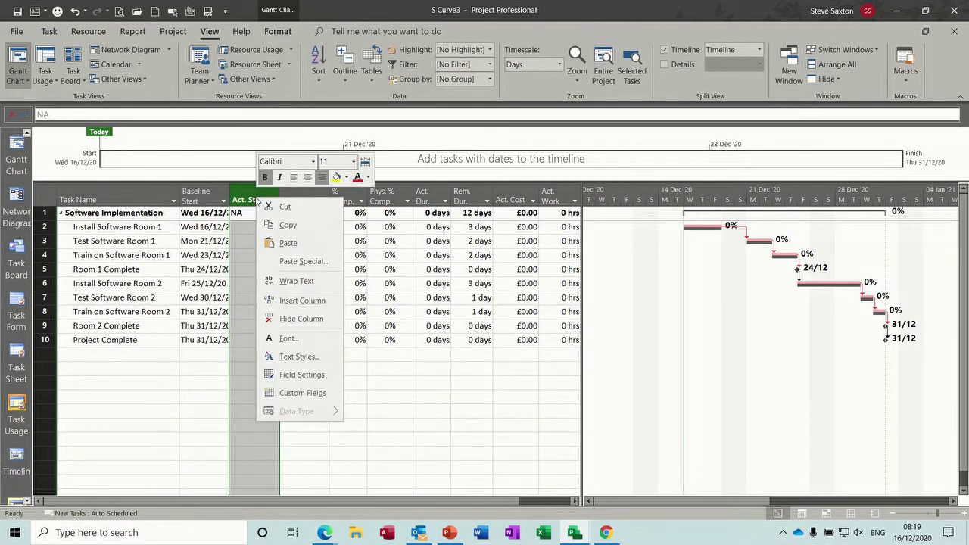
pyautogui.click(278, 298)
pyautogui.write('baseline Budget Cost')
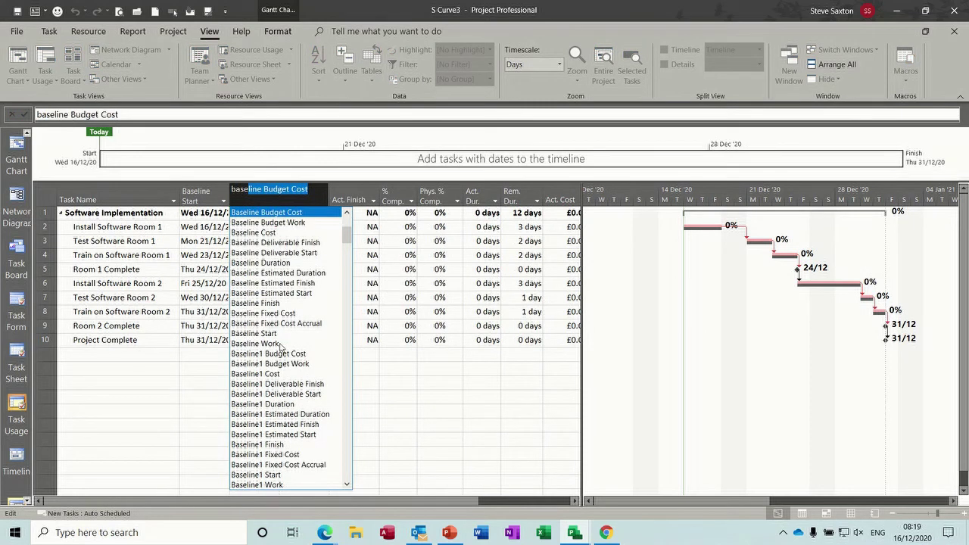
pyautogui.click(286, 445)
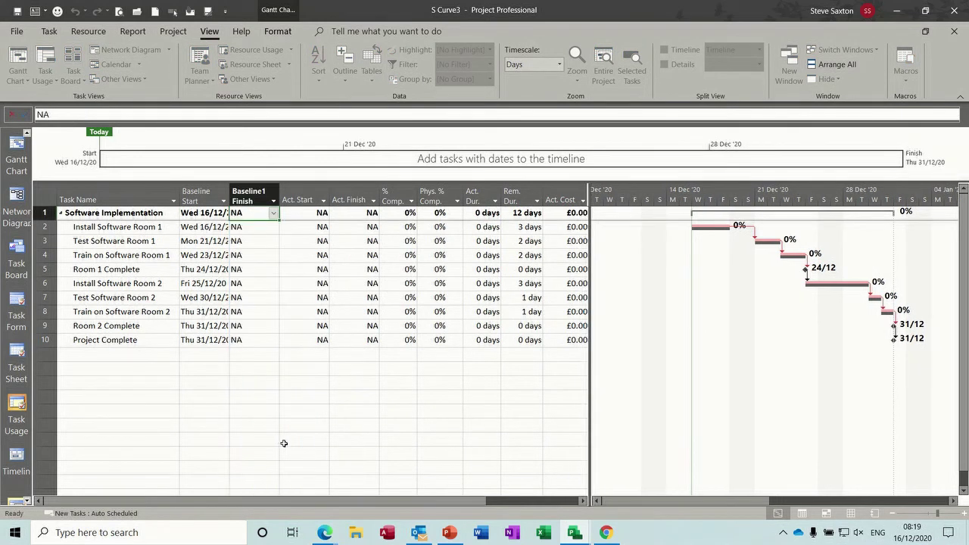
pyautogui.click(248, 194)
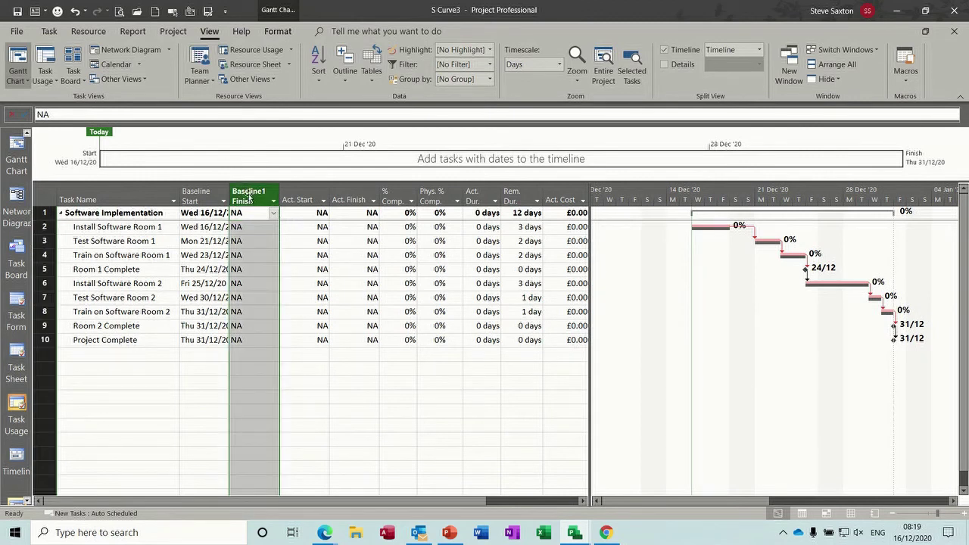
pyautogui.press('Delete')
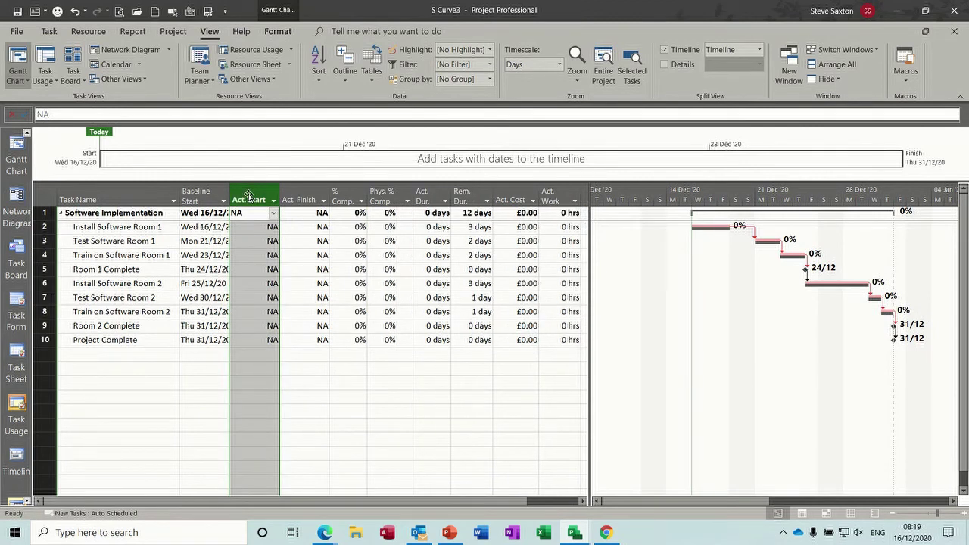
# Step: Insert a Baseline Finish column before the Act. Start column of the Tracking table
pyautogui.rightClick(249, 195)
pyautogui.click(271, 297)
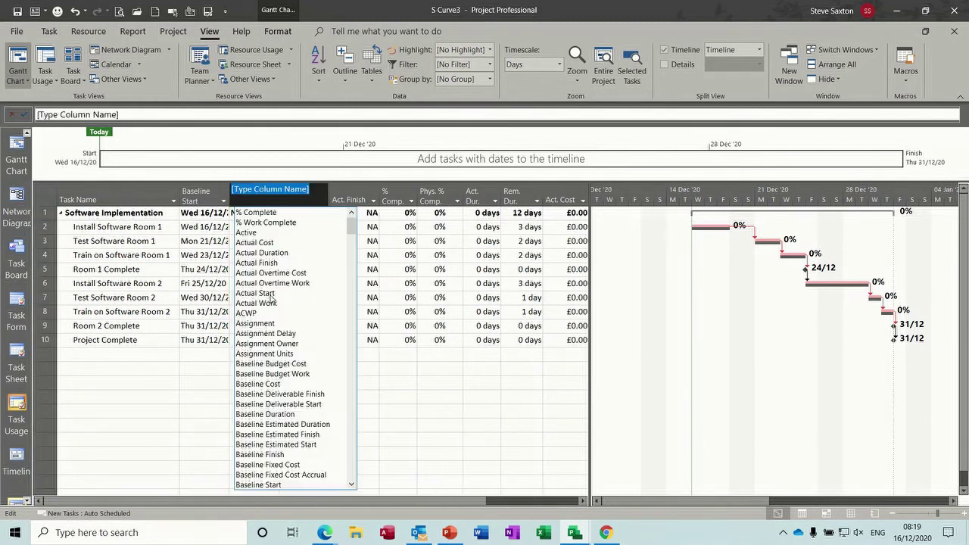
pyautogui.write('ba')
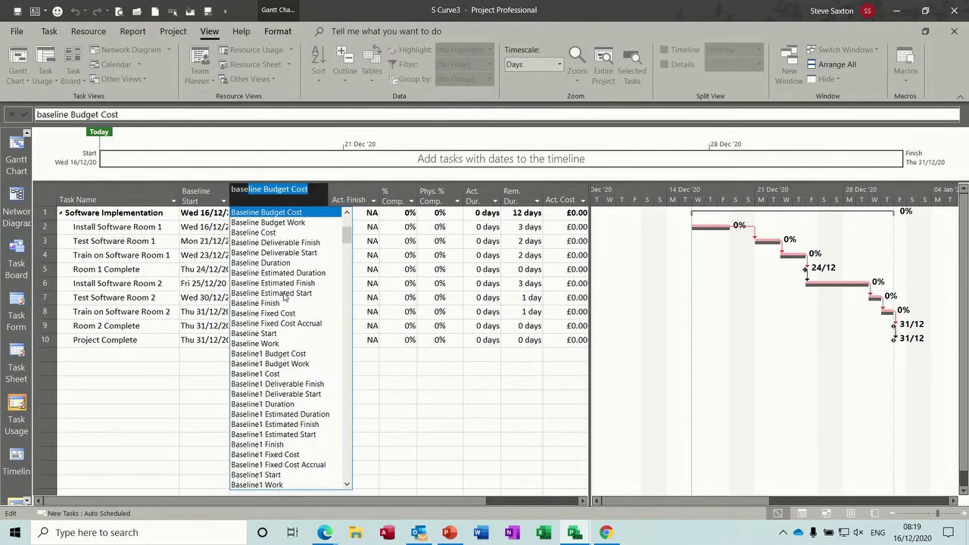
pyautogui.write('se')
pyautogui.click(270, 303)
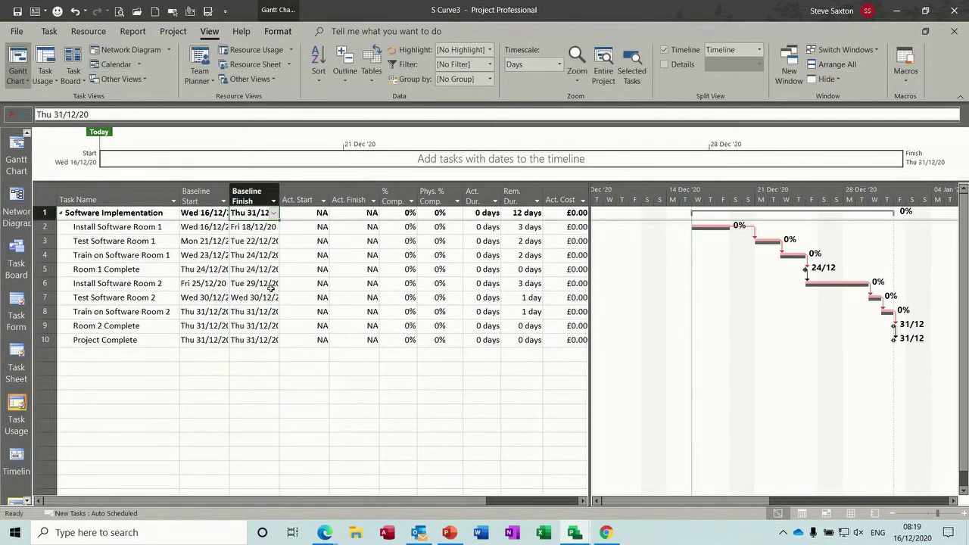
# Step: Insert a Baseline Duration column before the Act. Start column and widen the table area to reach the Act. Work column
pyautogui.rightClick(301, 197)
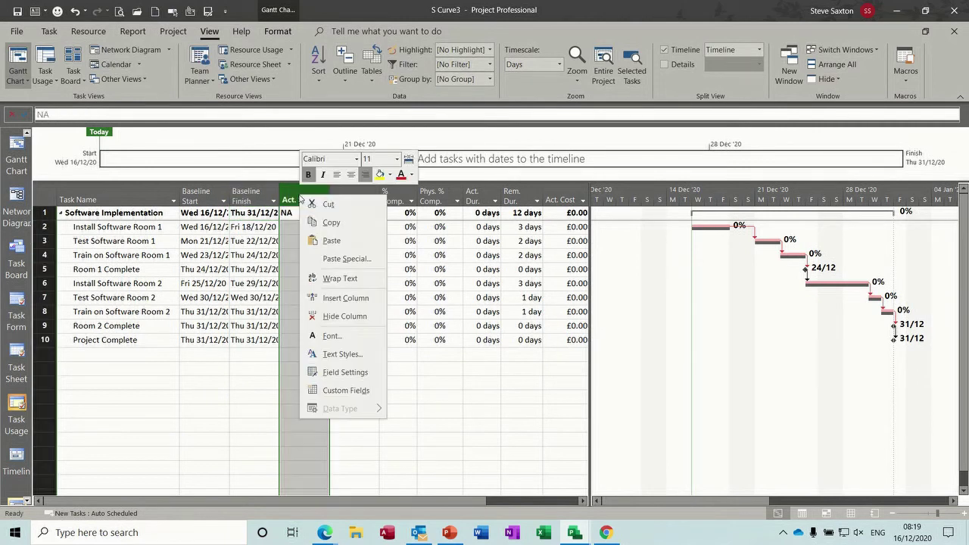
pyautogui.click(322, 297)
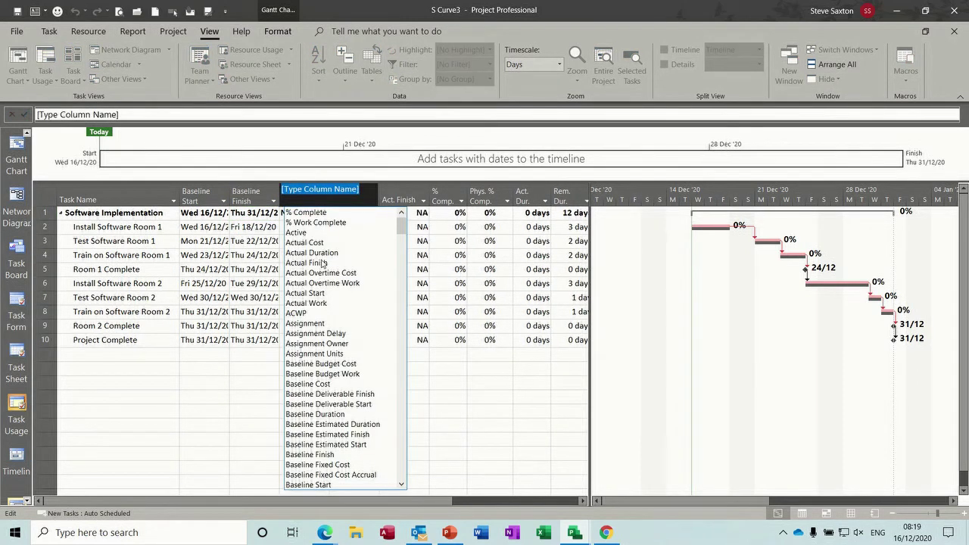
pyautogui.write('b')
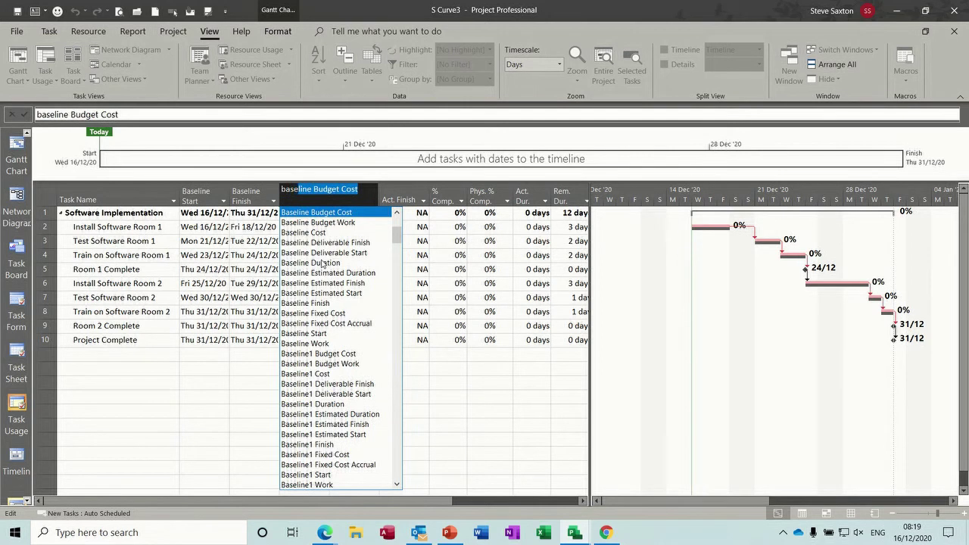
pyautogui.write('ase')
pyautogui.click(321, 263)
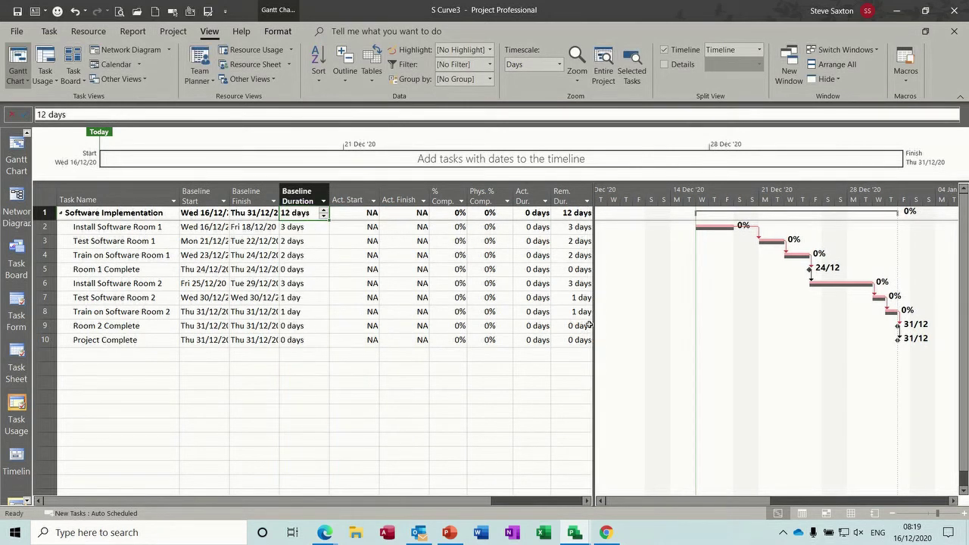
pyautogui.moveTo(596, 326); pyautogui.dragTo(725, 327)
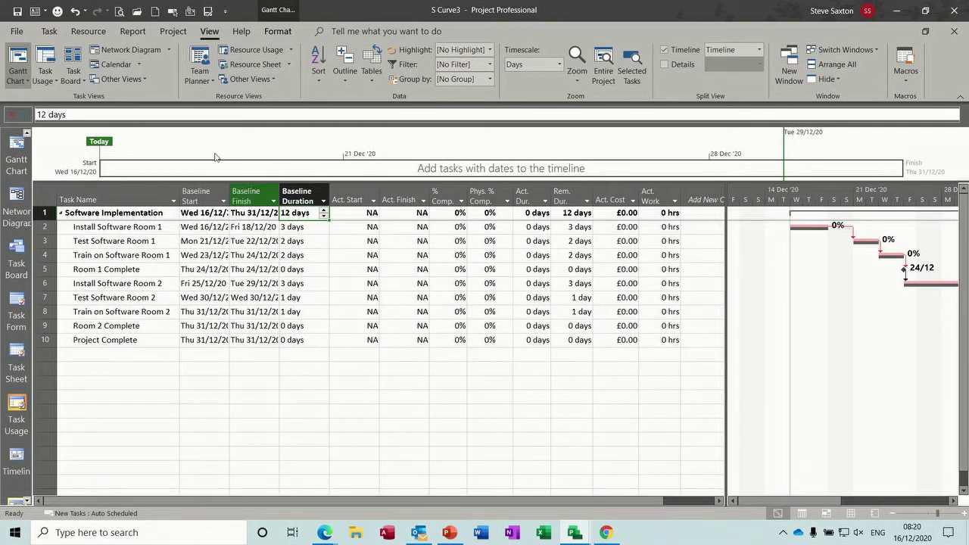
# Step: Create a new chart report named S Curve
pyautogui.click(133, 32)
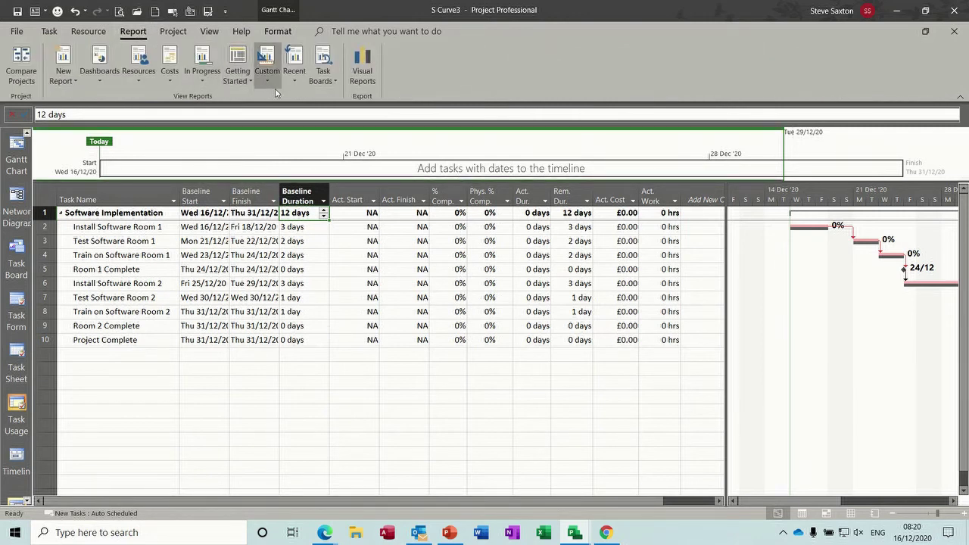
pyautogui.click(62, 61)
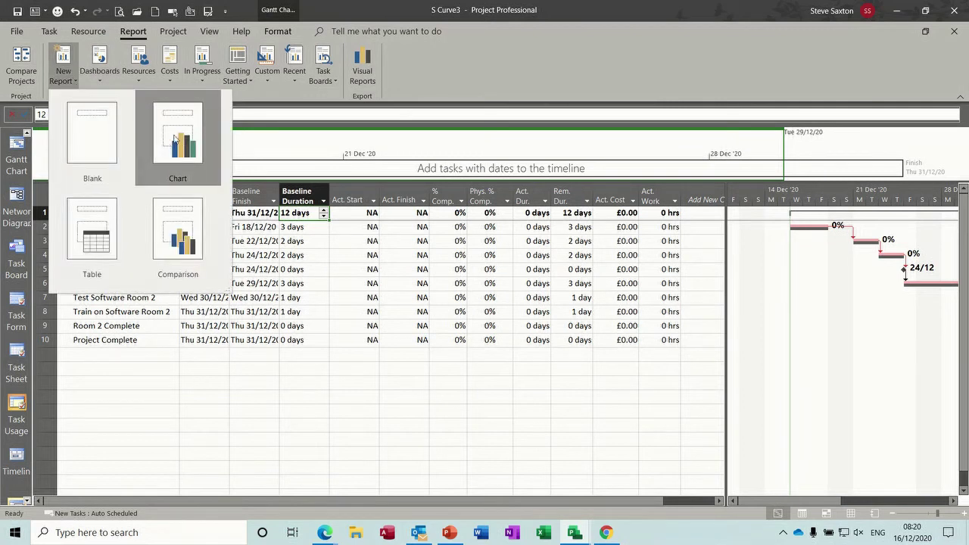
pyautogui.click(175, 139)
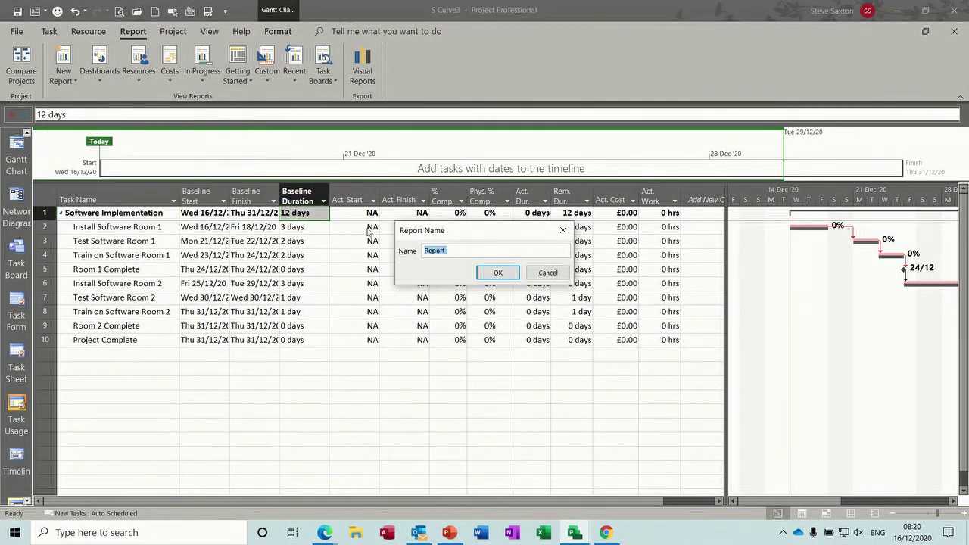
pyautogui.write('S Curve')
pyautogui.click(498, 273)
# Step: Move and widen the chart to span the area beneath the report title, and set its category to Time
pyautogui.moveTo(463, 318); pyautogui.dragTo(197, 268)
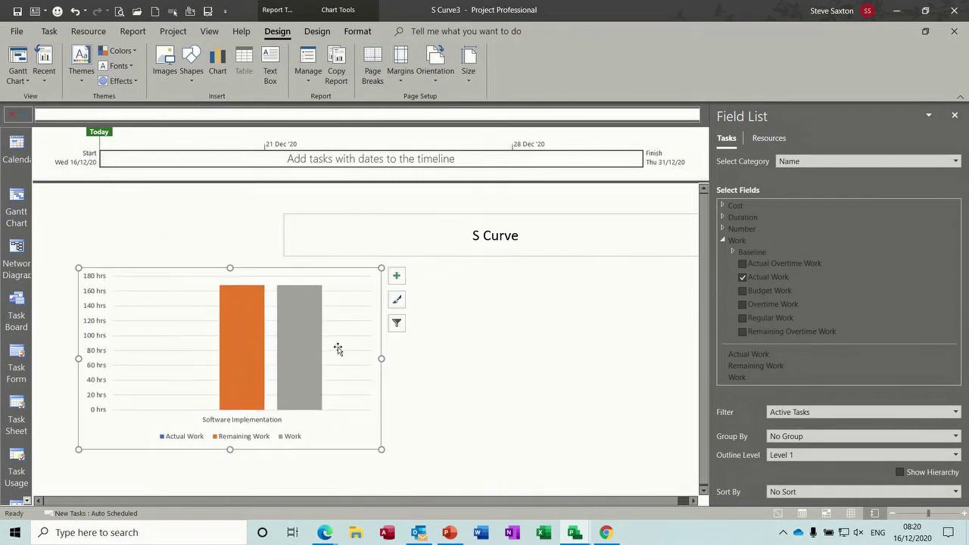
pyautogui.moveTo(380, 359); pyautogui.dragTo(681, 391)
pyautogui.click(694, 501)
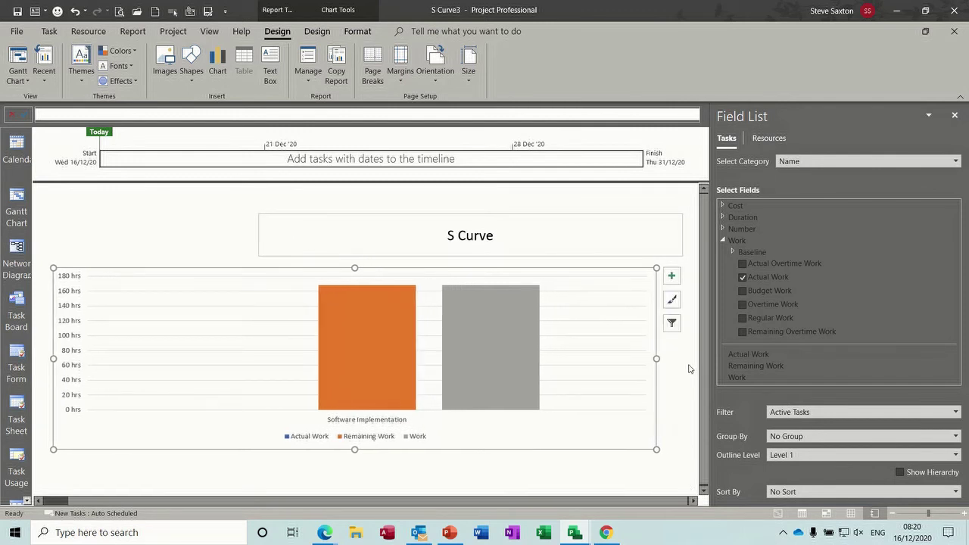
pyautogui.click(956, 161)
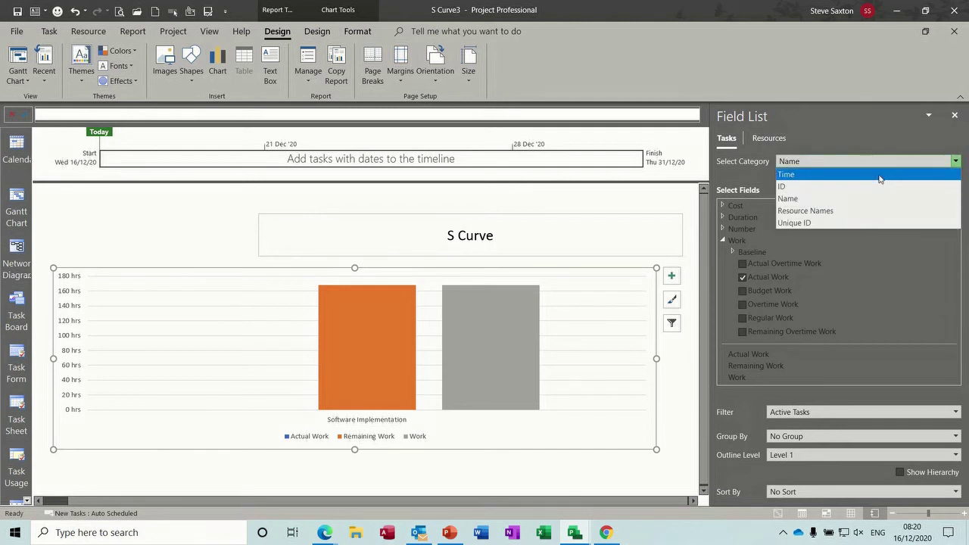
pyautogui.click(881, 174)
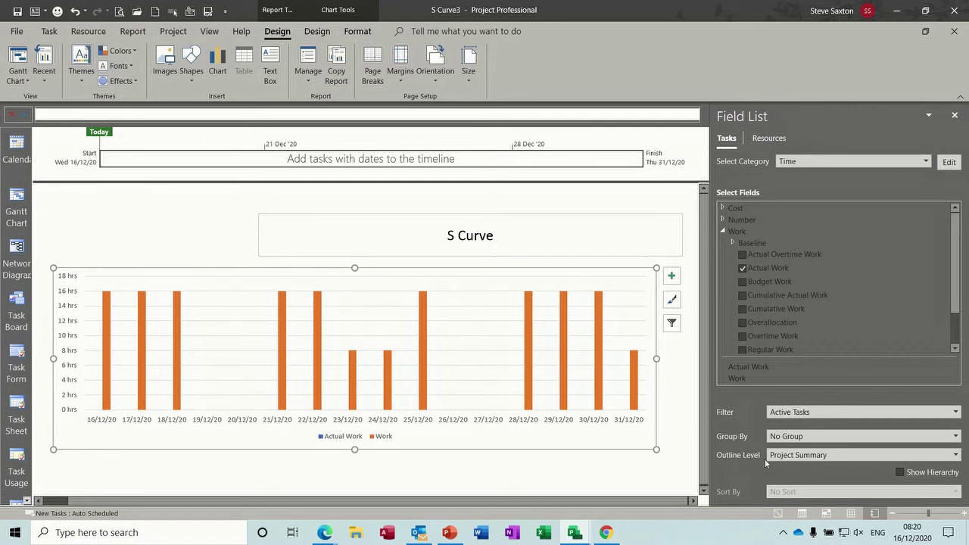
# Step: Try the All Subtasks outline level on the chart, and return it to Project Summary
pyautogui.click(958, 455)
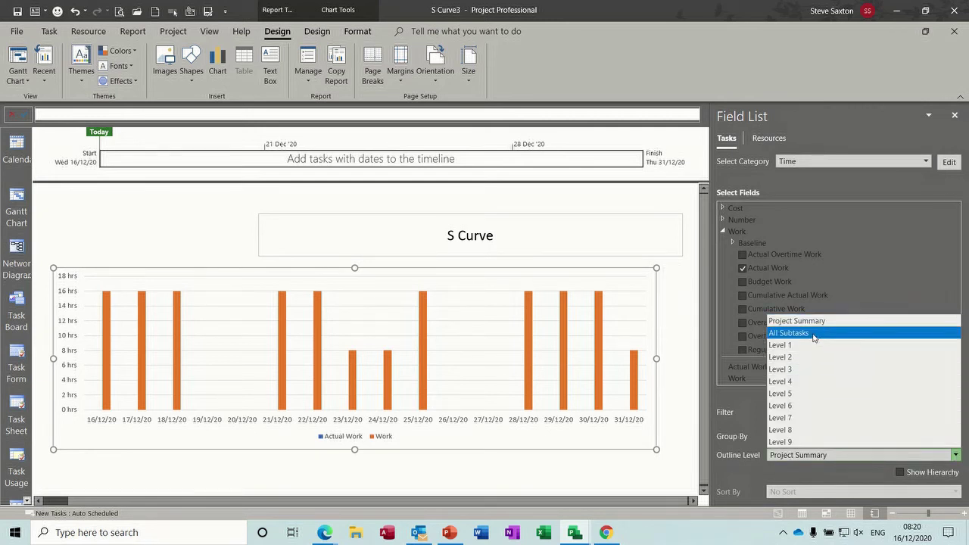
pyautogui.click(814, 336)
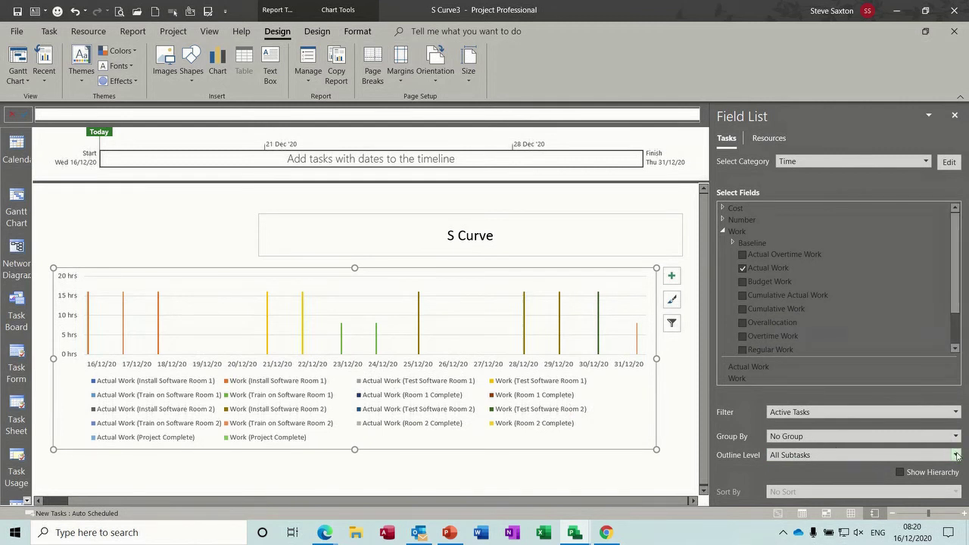
pyautogui.click(957, 455)
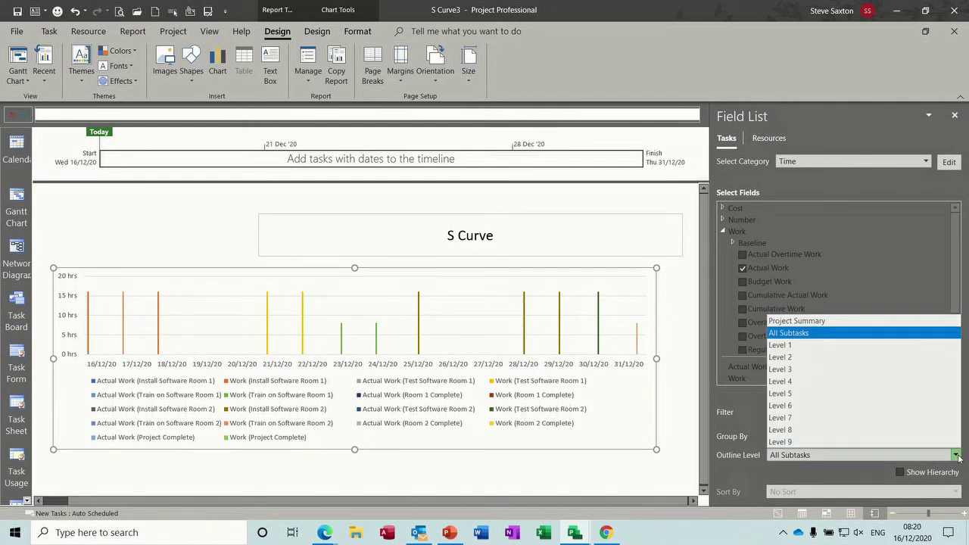
pyautogui.click(829, 324)
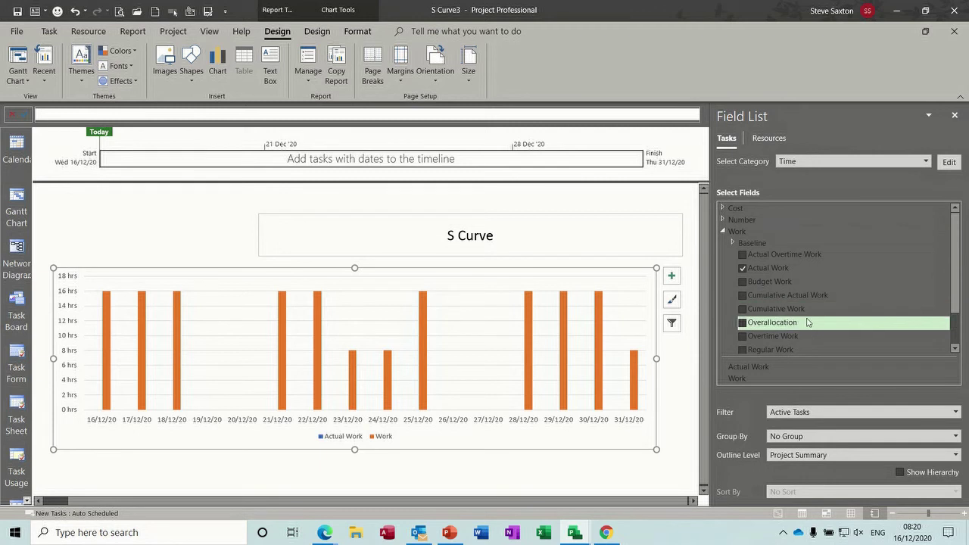
# Step: Remove the Actual Work and Work fields from the chart
pyautogui.click(743, 270)
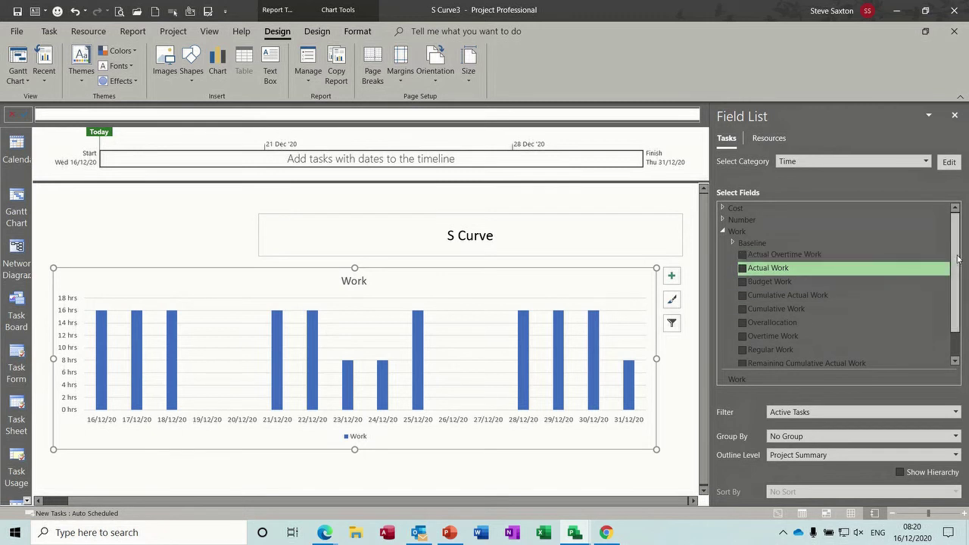
pyautogui.scroll(-2, 943, 266)
pyautogui.click(742, 359)
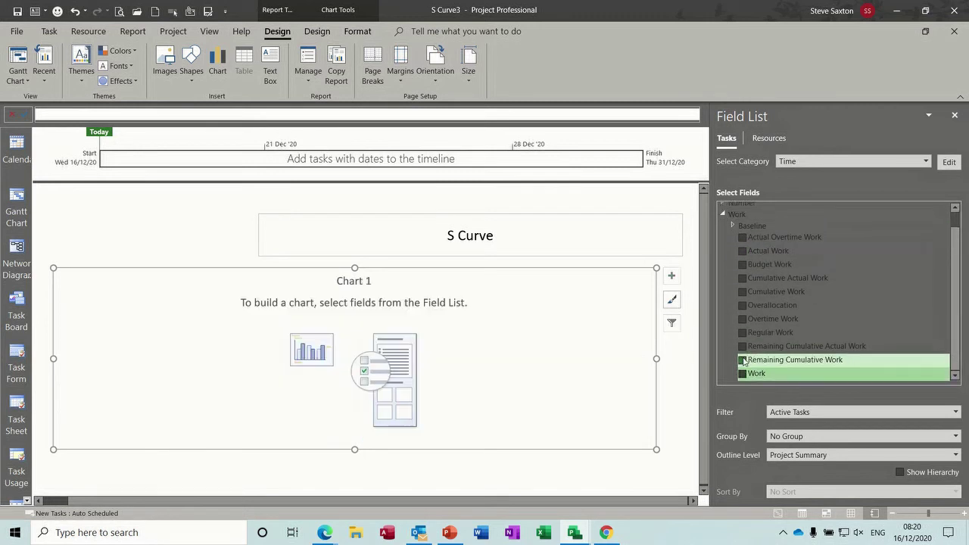
# Step: Add the cost fields ACWP, BCWP and BCWS to the chart
pyautogui.click(733, 226)
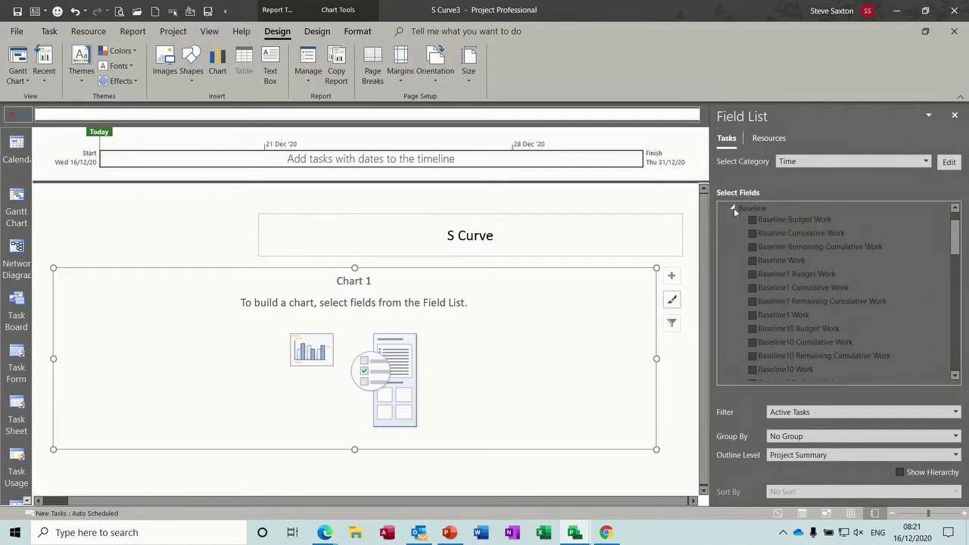
pyautogui.click(733, 208)
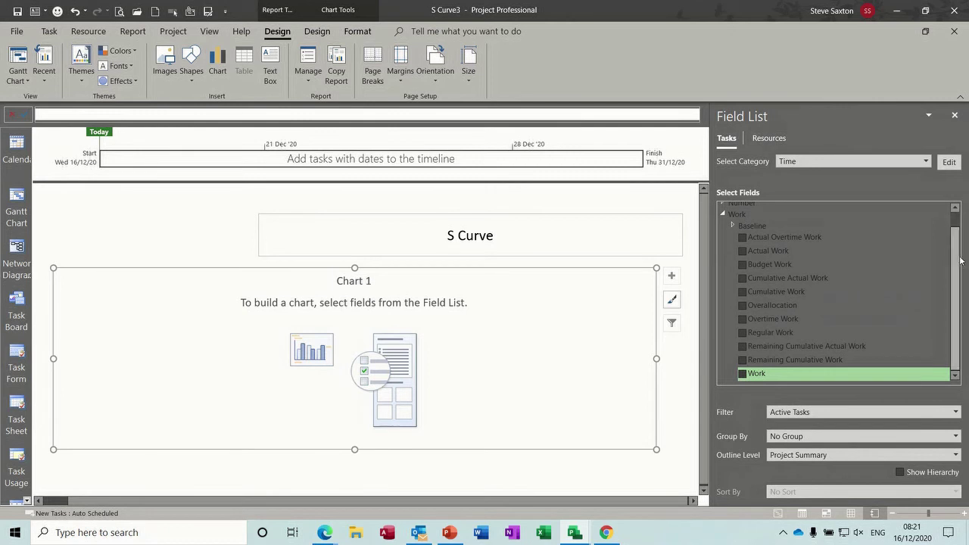
pyautogui.scroll(2, 955, 260)
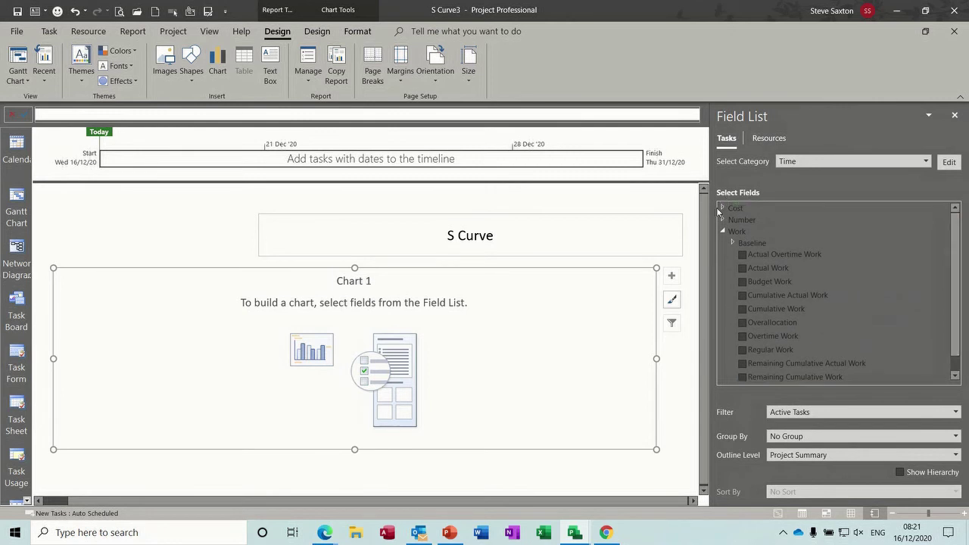
pyautogui.click(723, 208)
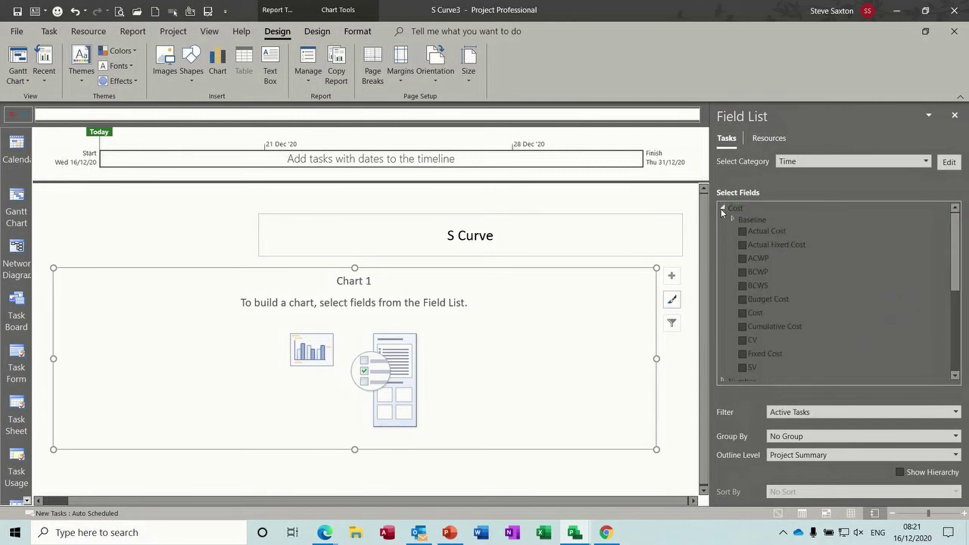
pyautogui.click(742, 259)
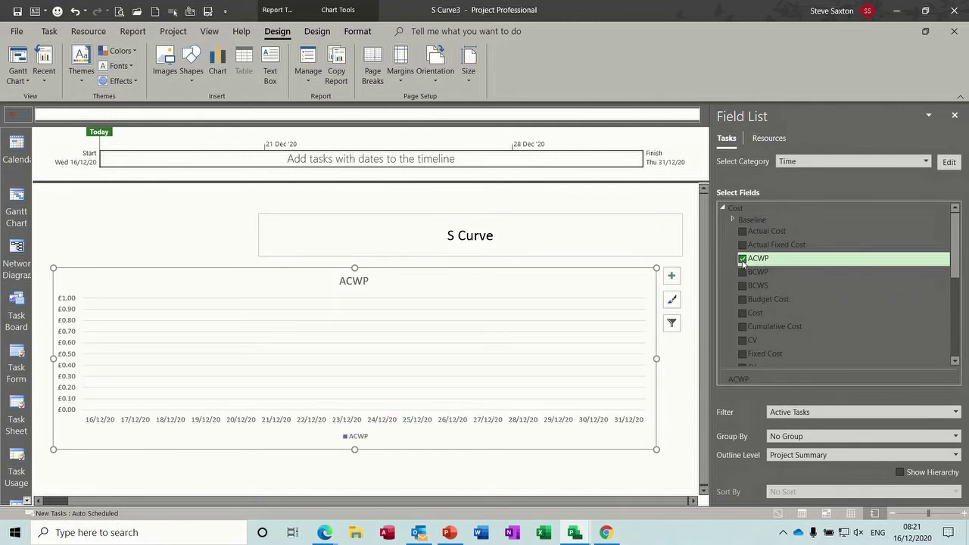
pyautogui.click(643, 326)
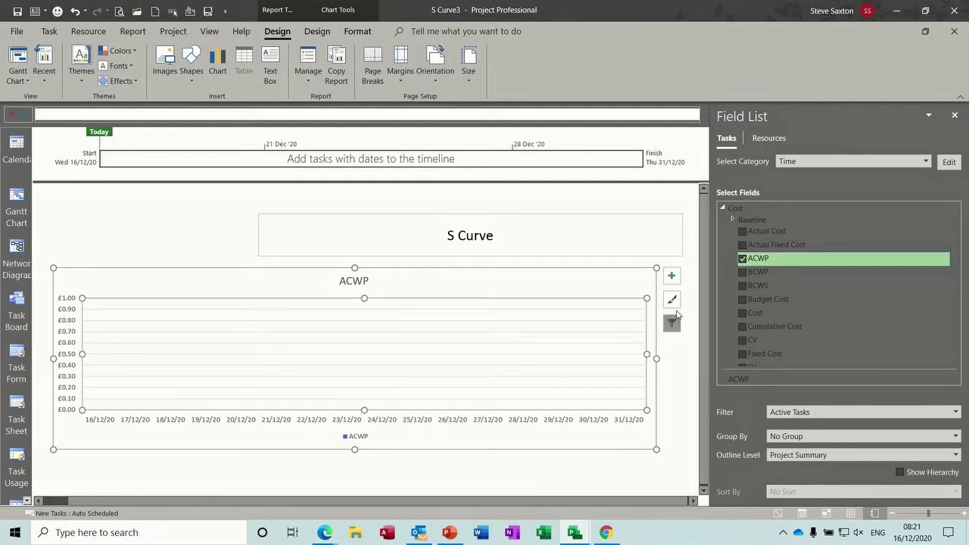
pyautogui.click(742, 272)
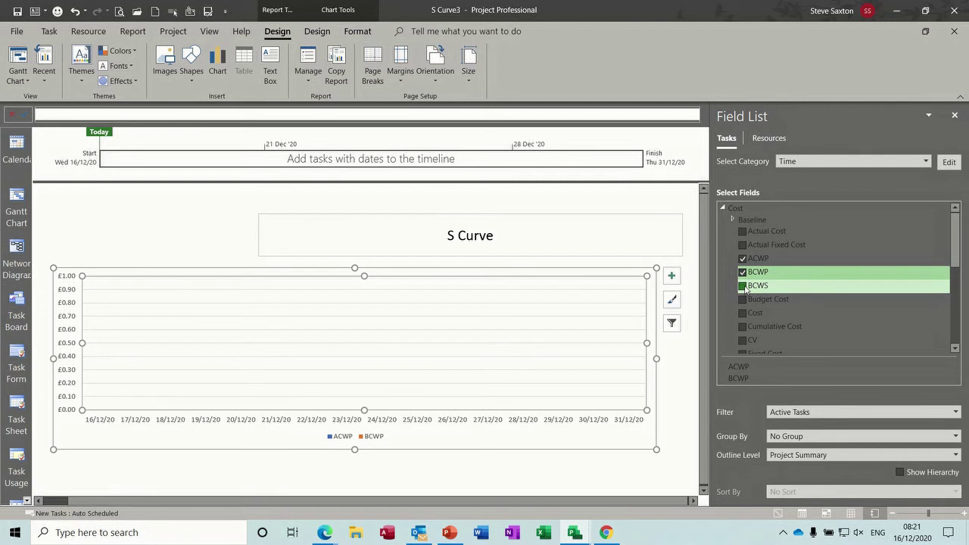
pyautogui.click(742, 286)
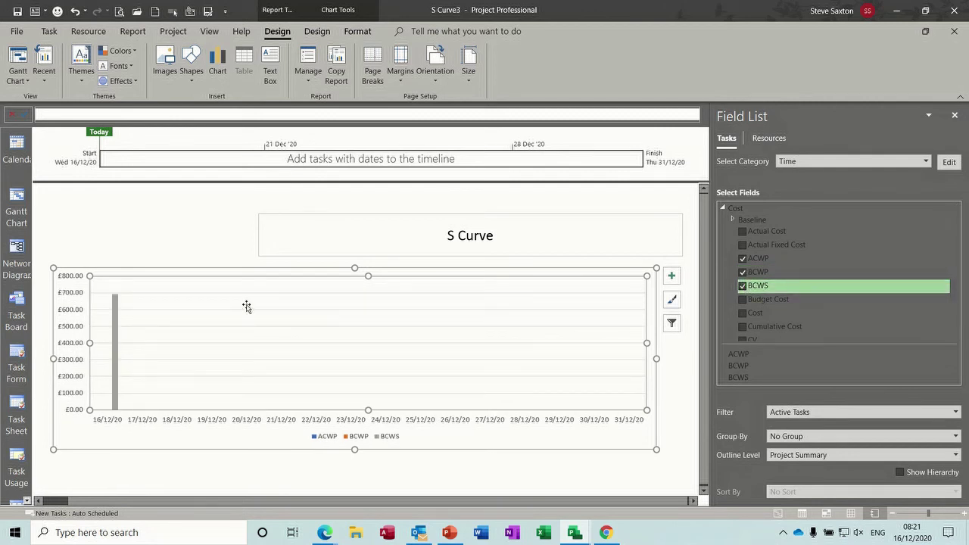
# Step: Change the chart type of the ACWP, BCWP and BCWS series to Line with Markers
pyautogui.click(312, 35)
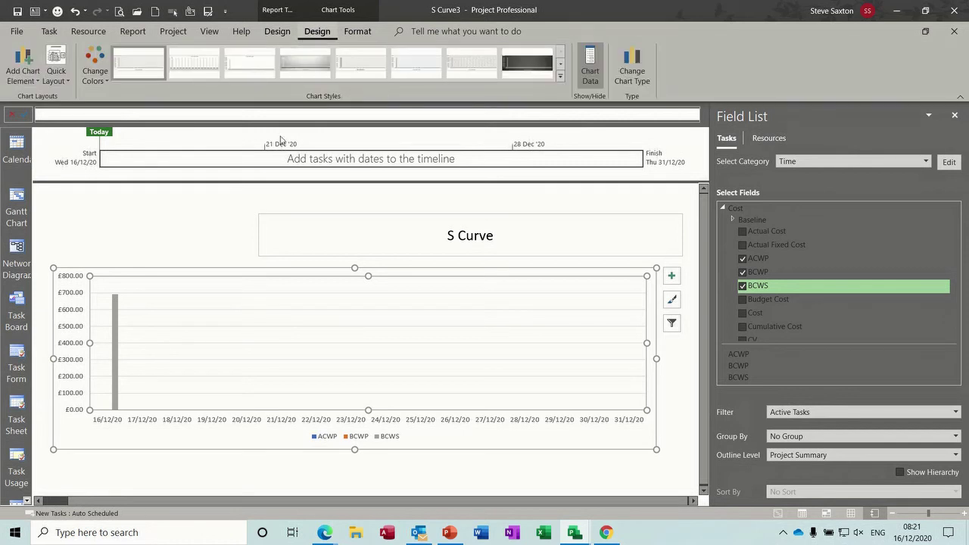
pyautogui.click(115, 352)
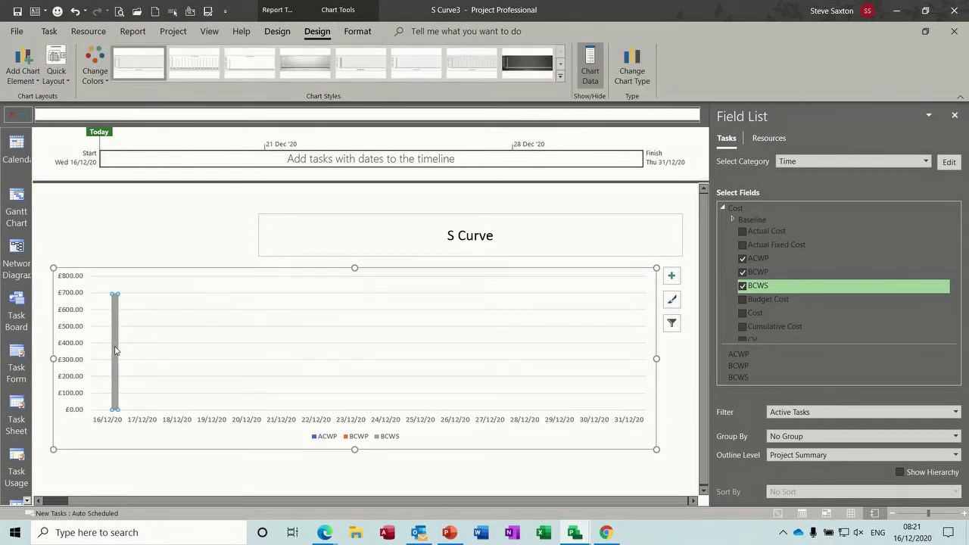
pyautogui.click(629, 72)
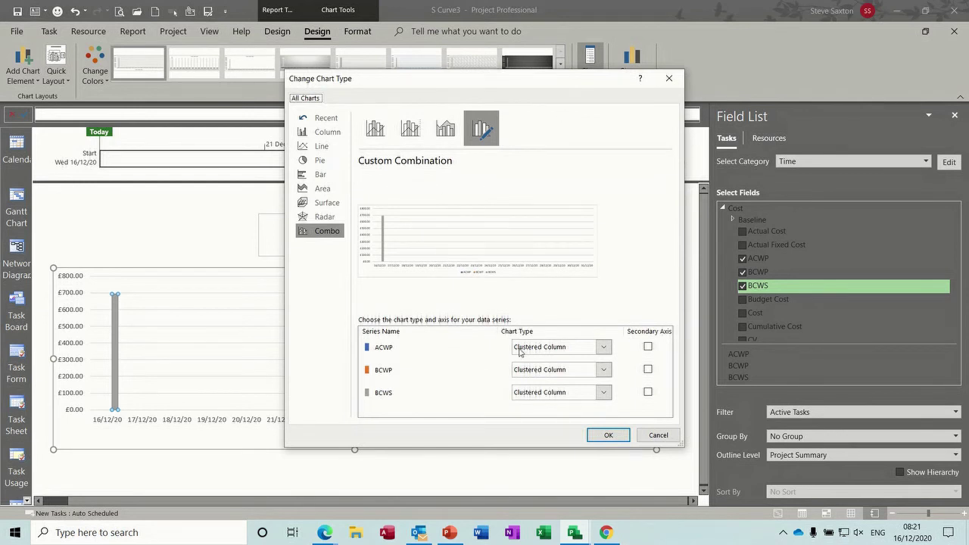
pyautogui.click(604, 349)
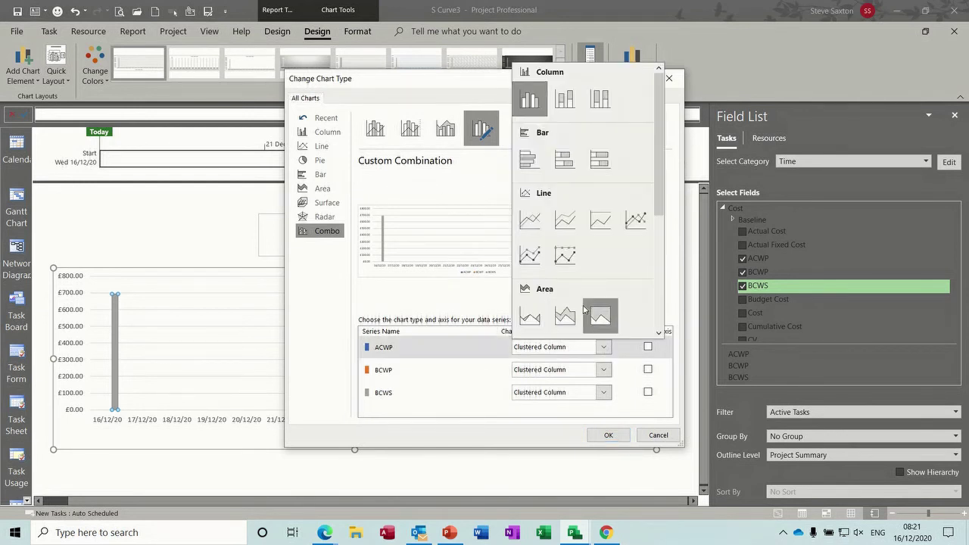
pyautogui.click(636, 220)
pyautogui.click(604, 371)
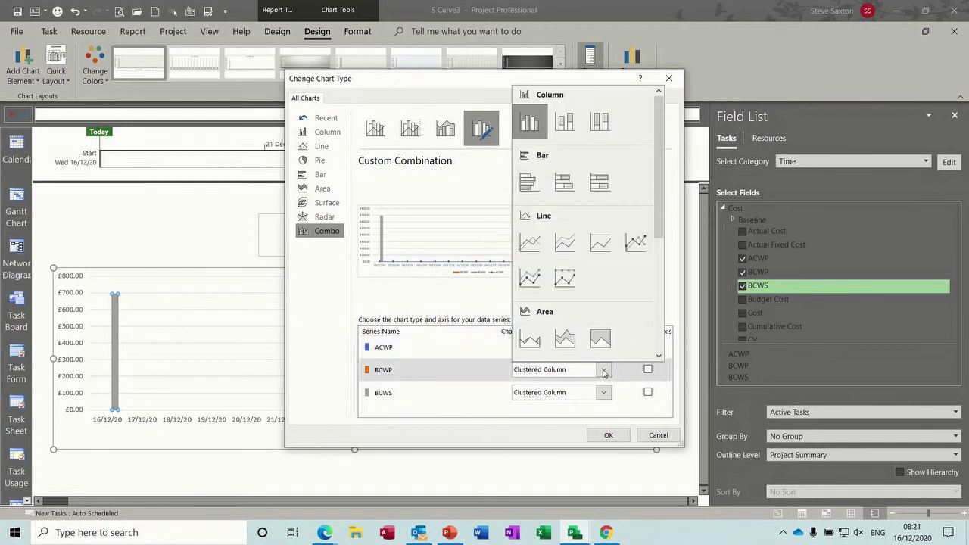
pyautogui.click(644, 241)
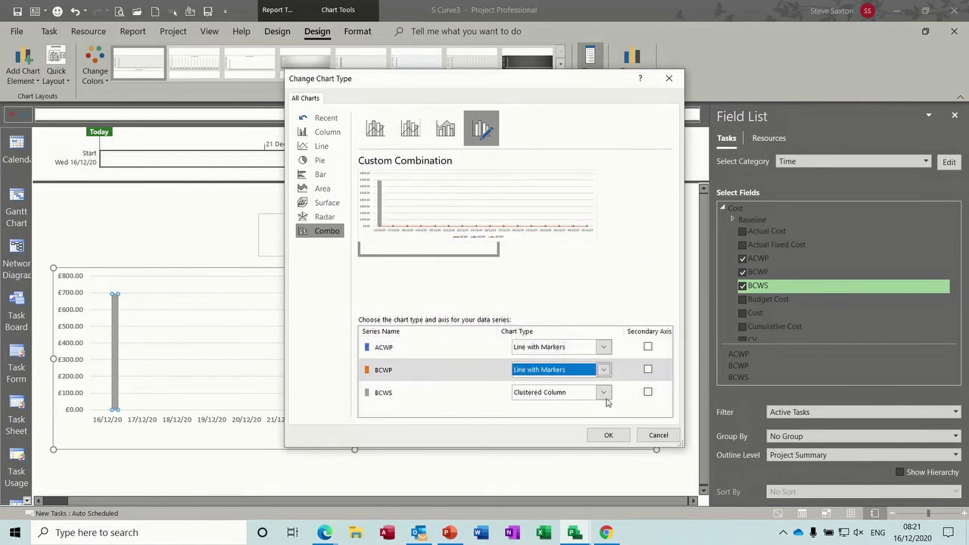
pyautogui.click(605, 393)
pyautogui.click(643, 268)
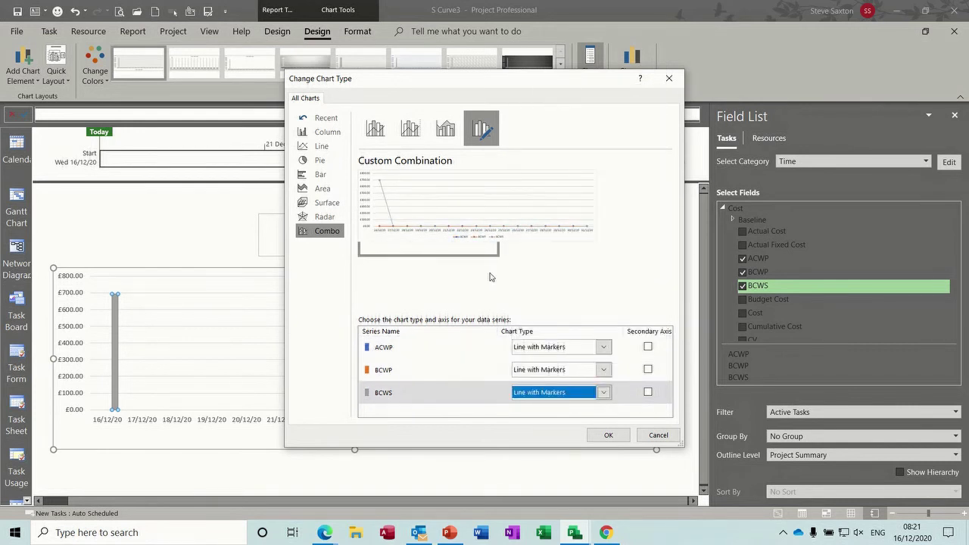
pyautogui.click(607, 436)
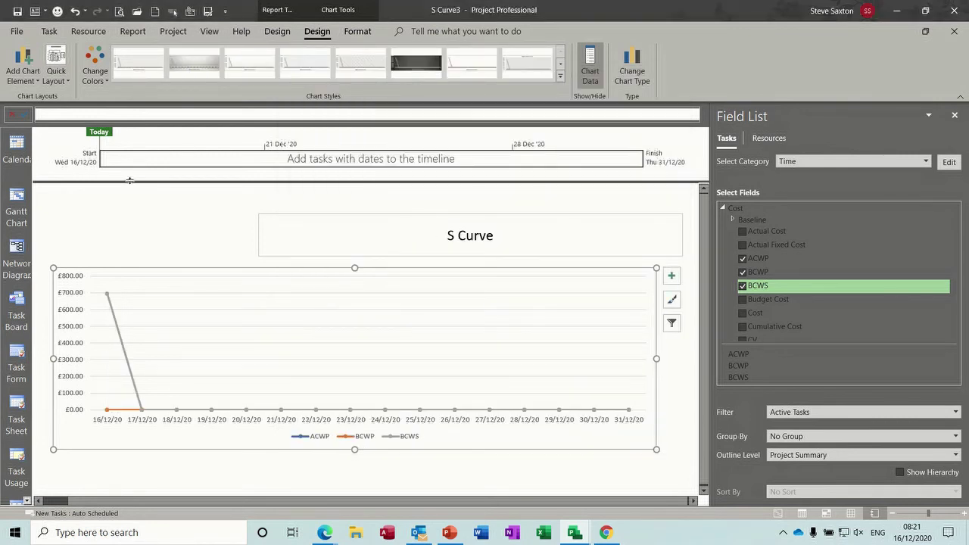
# Step: Return to the Gantt chart with its tracking table and hide the timeline
pyautogui.click(27, 500)
pyautogui.click(15, 458)
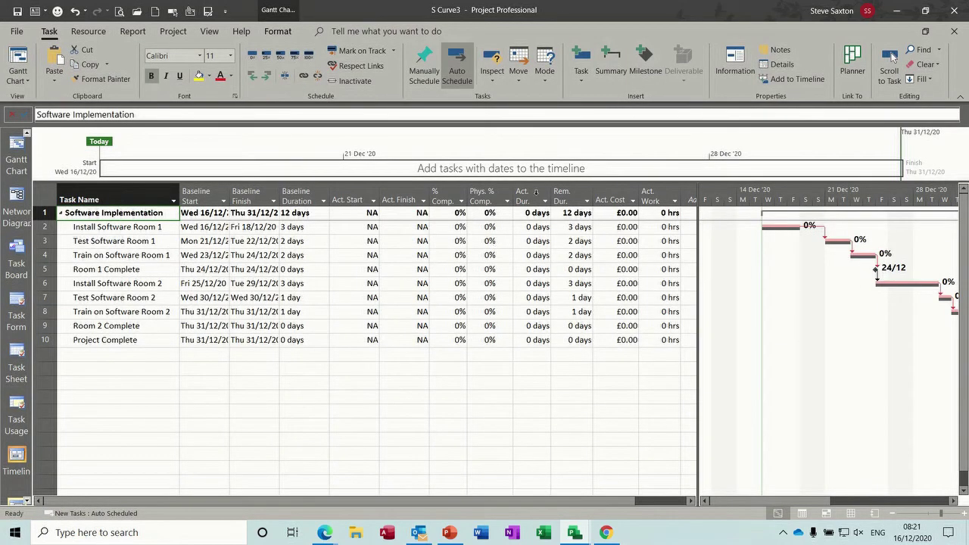
pyautogui.click(209, 31)
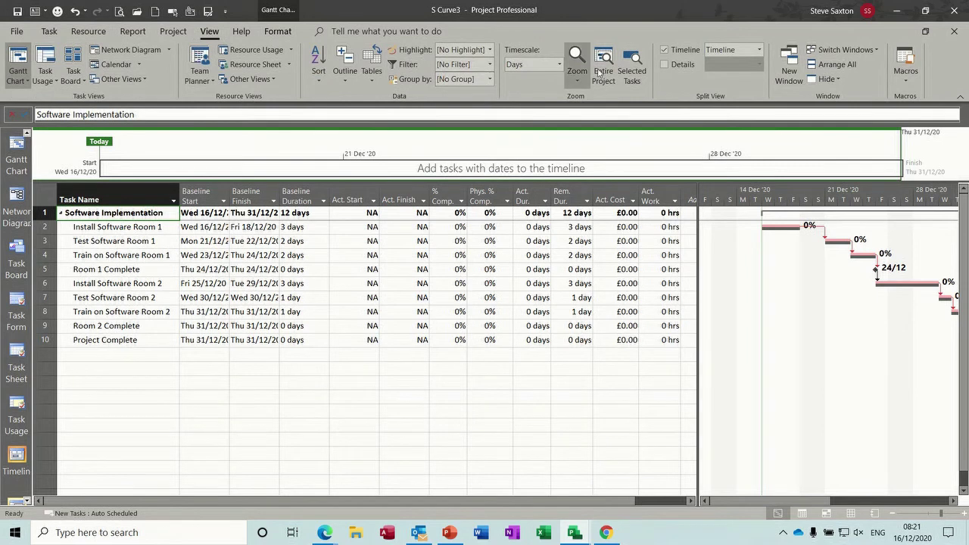
pyautogui.click(665, 50)
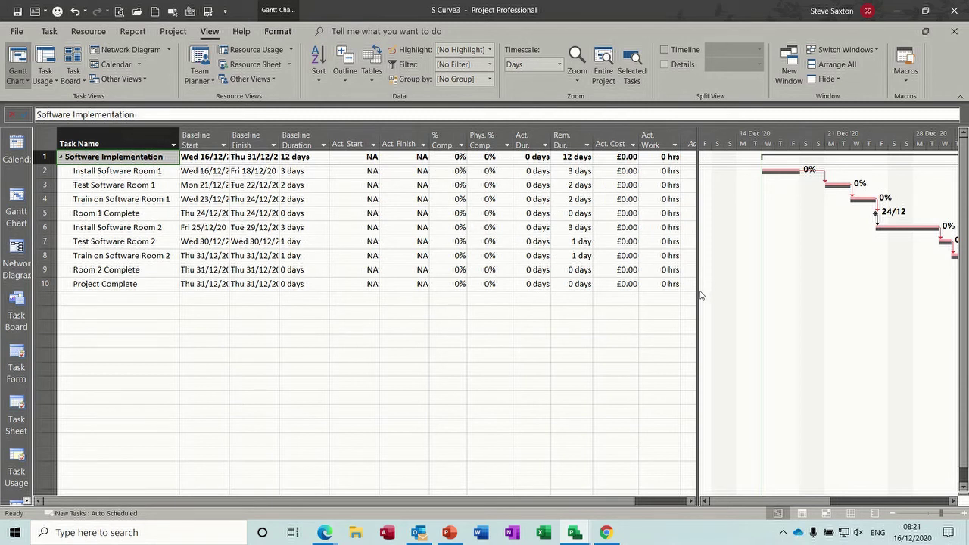
# Step: Widen the table area of the Gantt view and remove the Phys. % Comp. column
pyautogui.moveTo(698, 290); pyautogui.dragTo(733, 291)
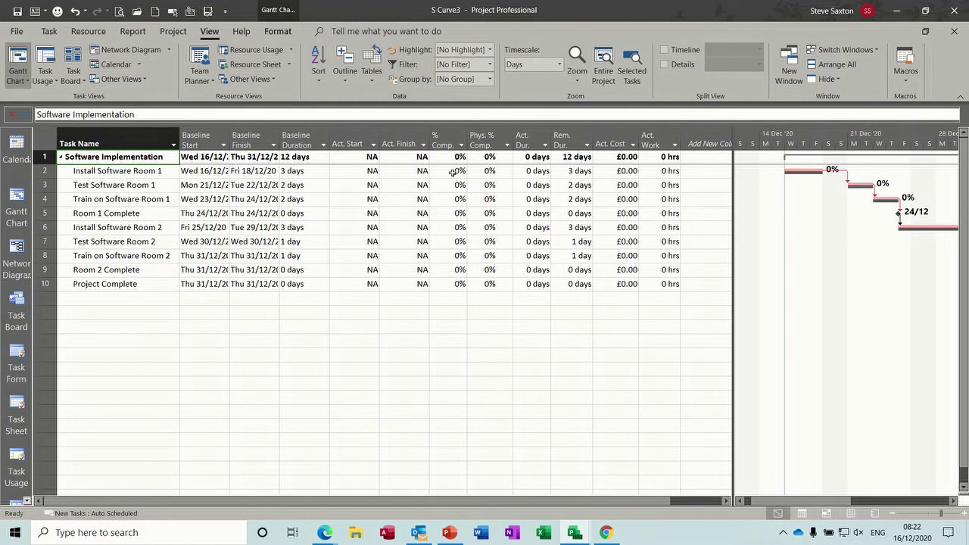
pyautogui.click(484, 137)
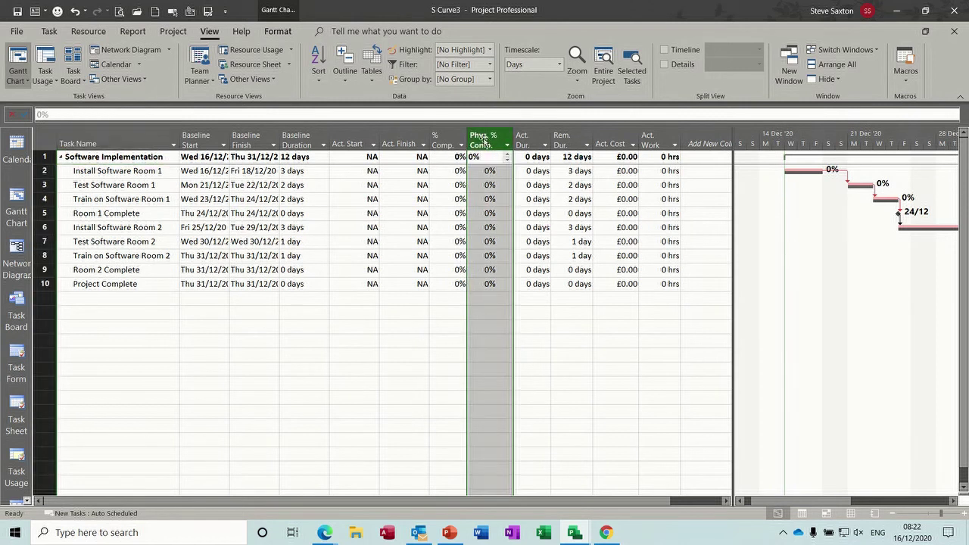
pyautogui.press('Delete')
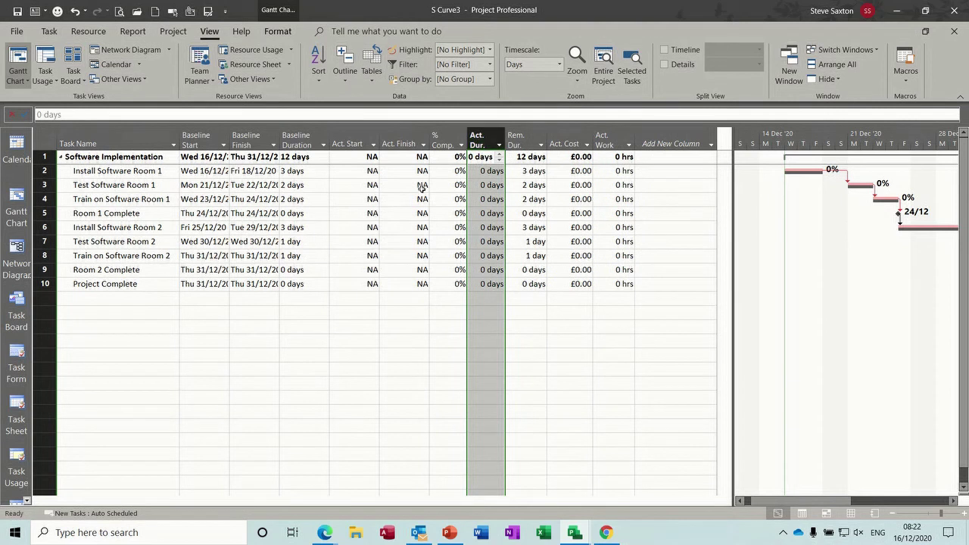
# Step: Set the actual durations for Room 1: Install Software 4 days, Test Software 3 days and Train on Software 4 days
pyautogui.click(447, 173)
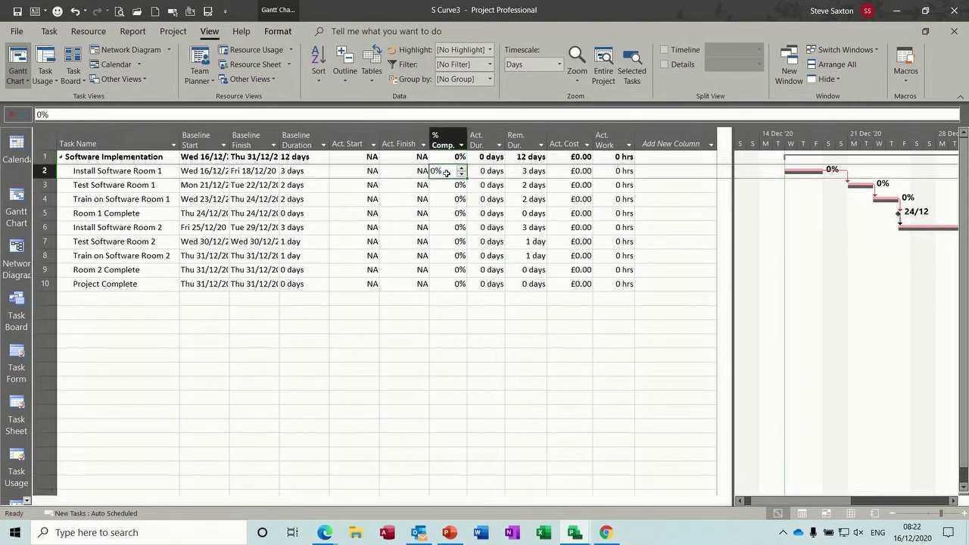
pyautogui.click(486, 172)
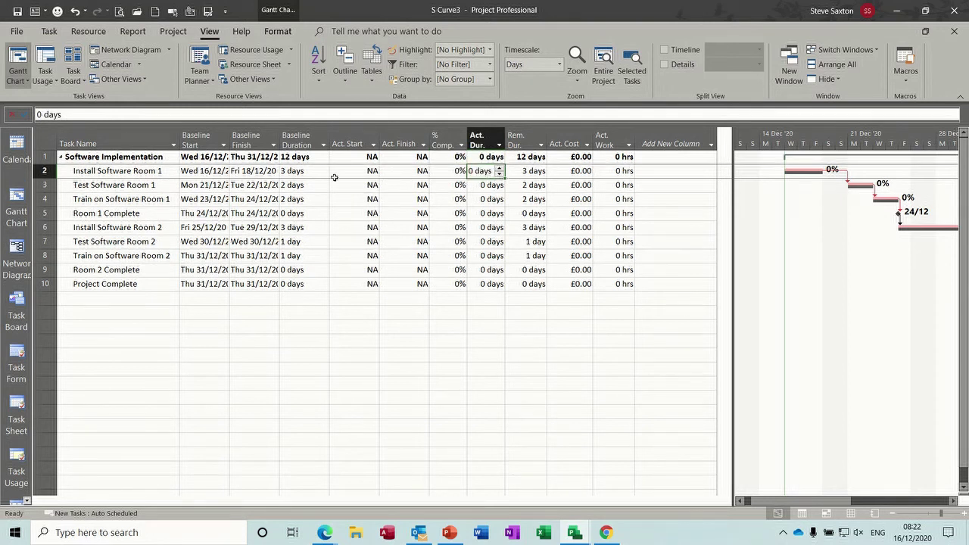
pyautogui.write('4')
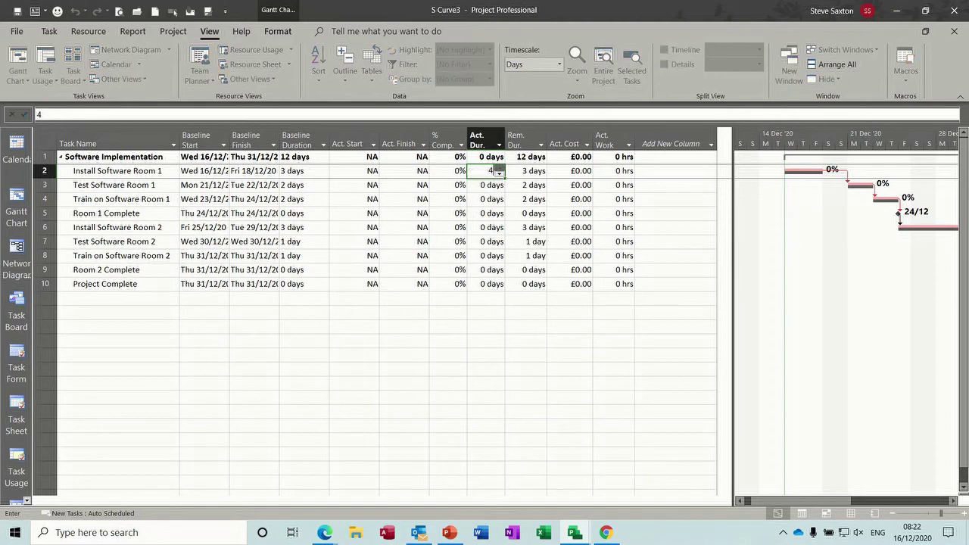
pyautogui.click(489, 199)
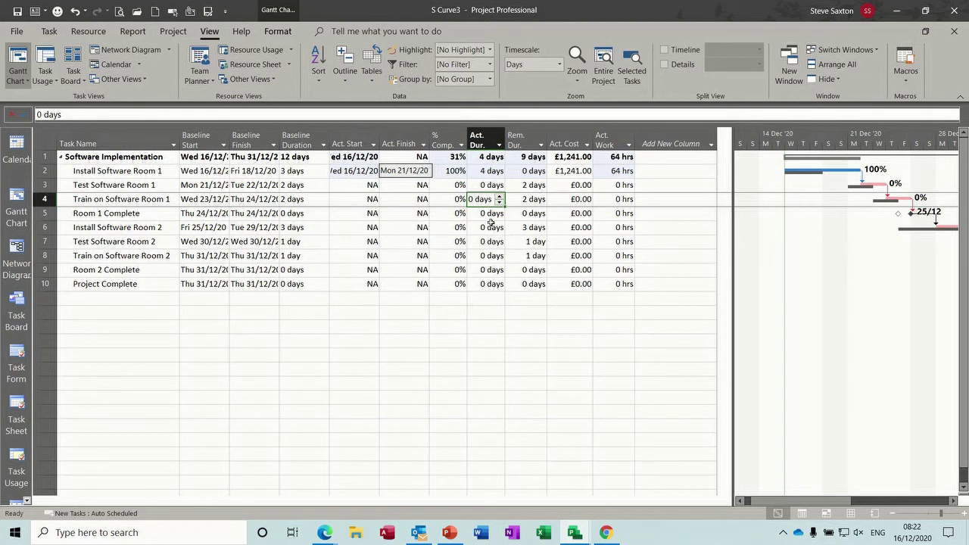
pyautogui.click(489, 186)
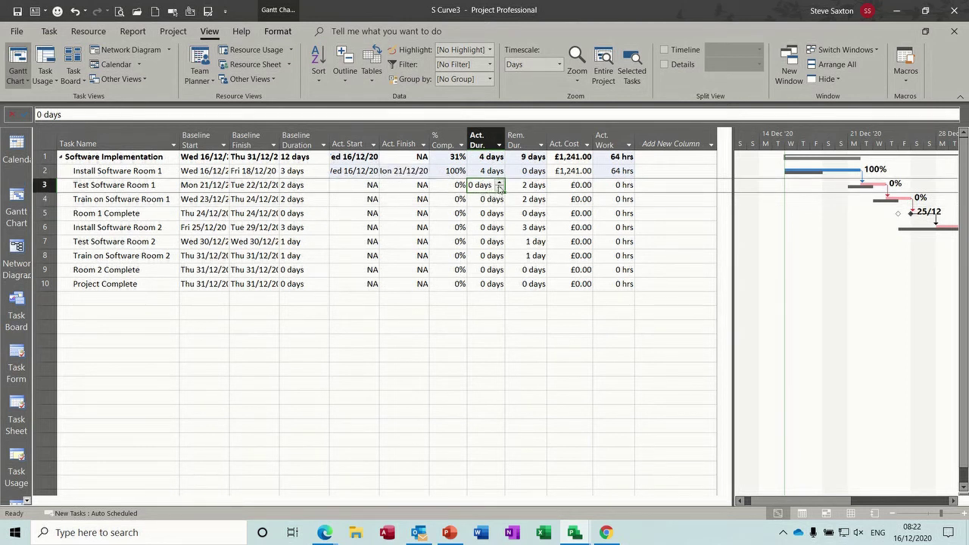
pyautogui.write('3')
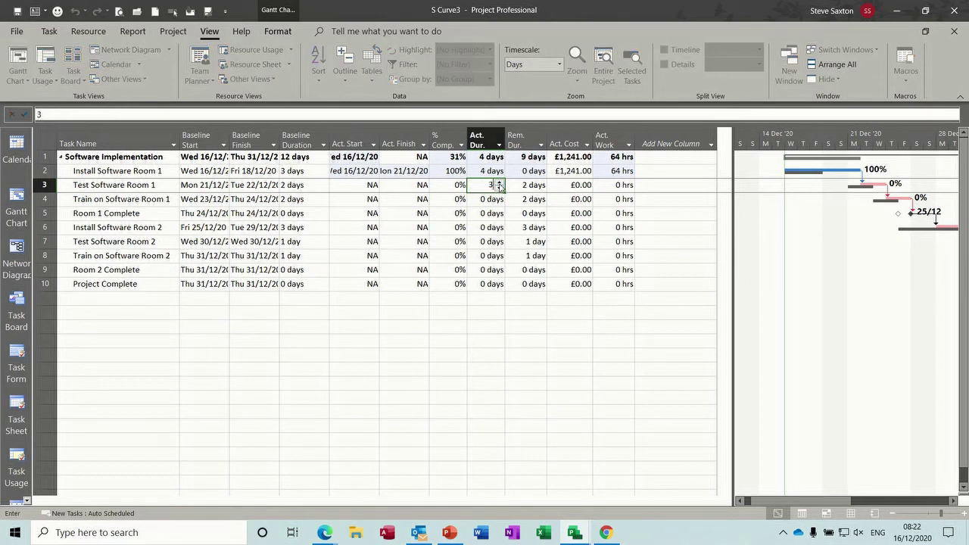
pyautogui.click(491, 200)
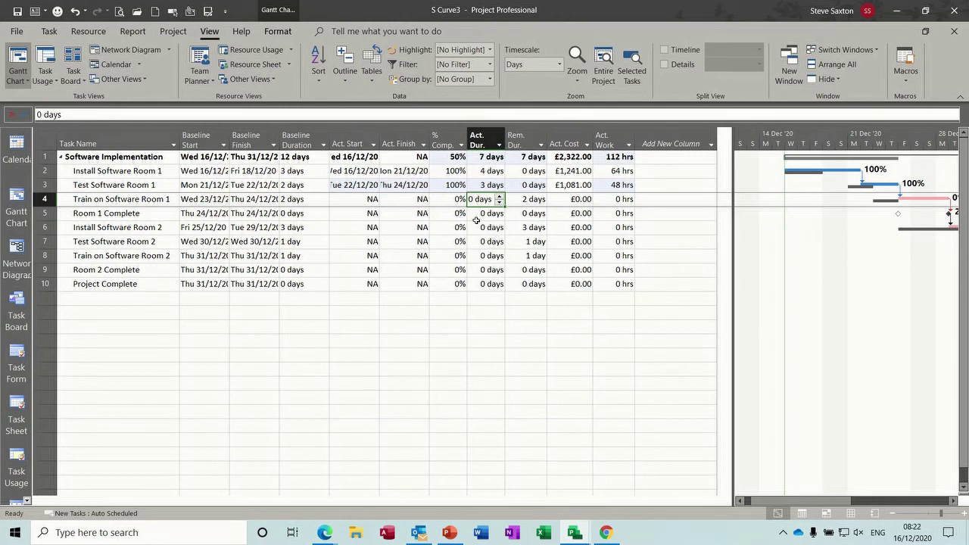
pyautogui.write('4')
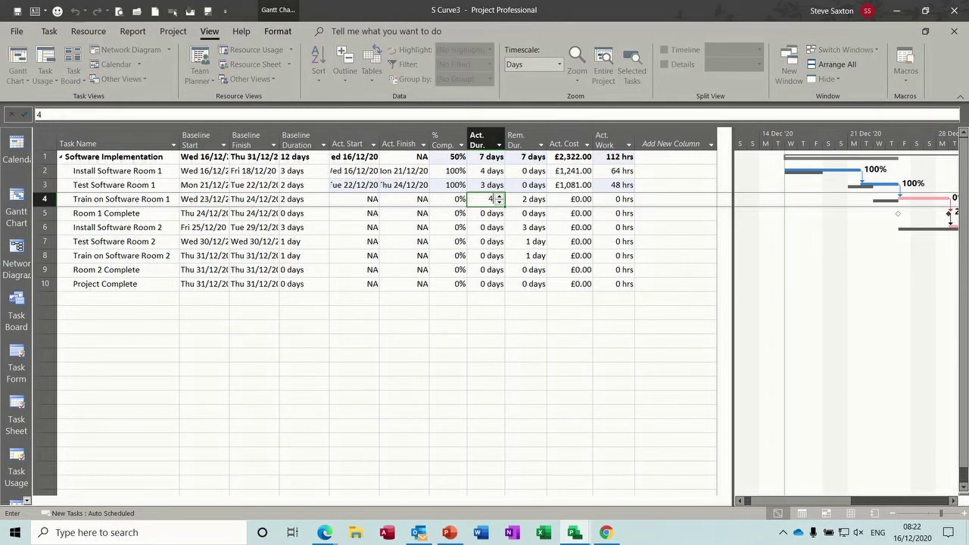
pyautogui.click(486, 227)
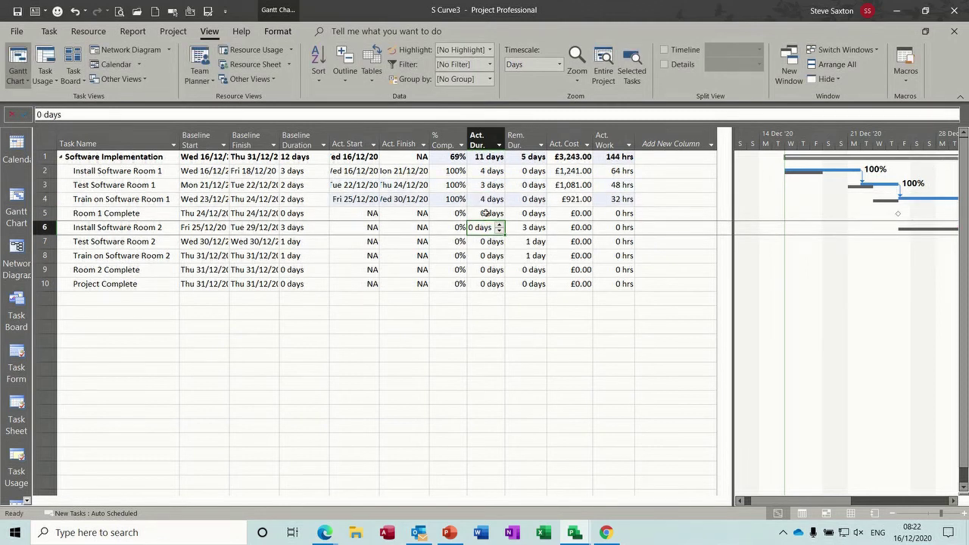
# Step: Mark the Room 1 Complete milestone as 100% complete
pyautogui.click(444, 214)
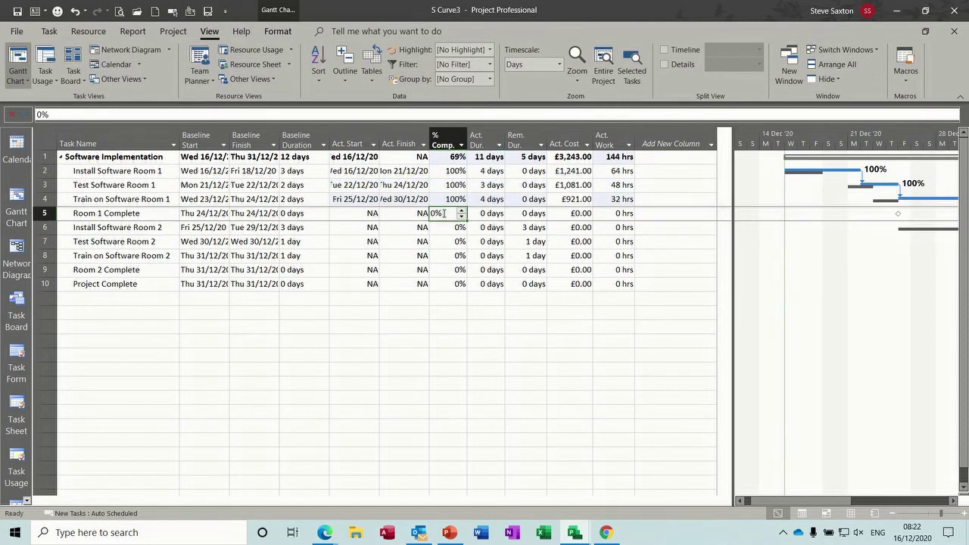
pyautogui.write('100')
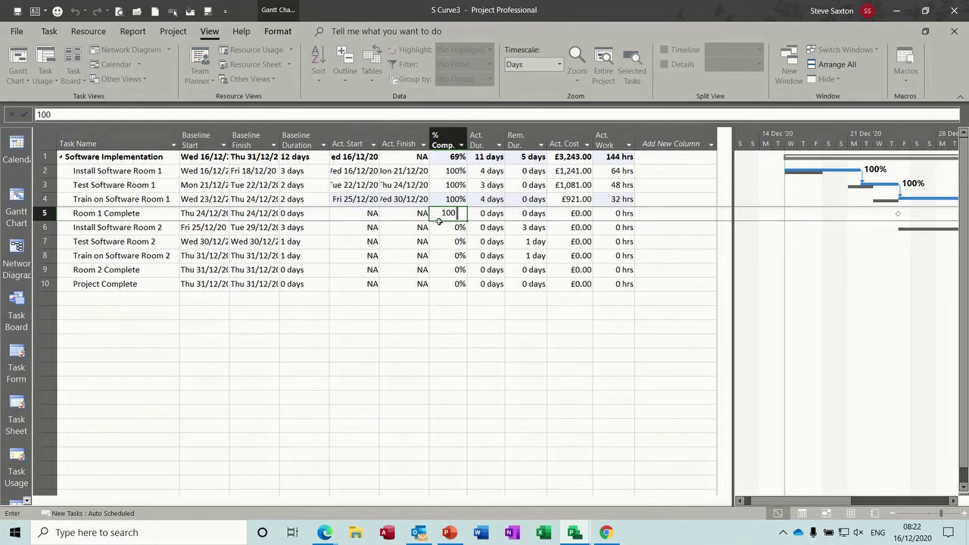
pyautogui.click(444, 228)
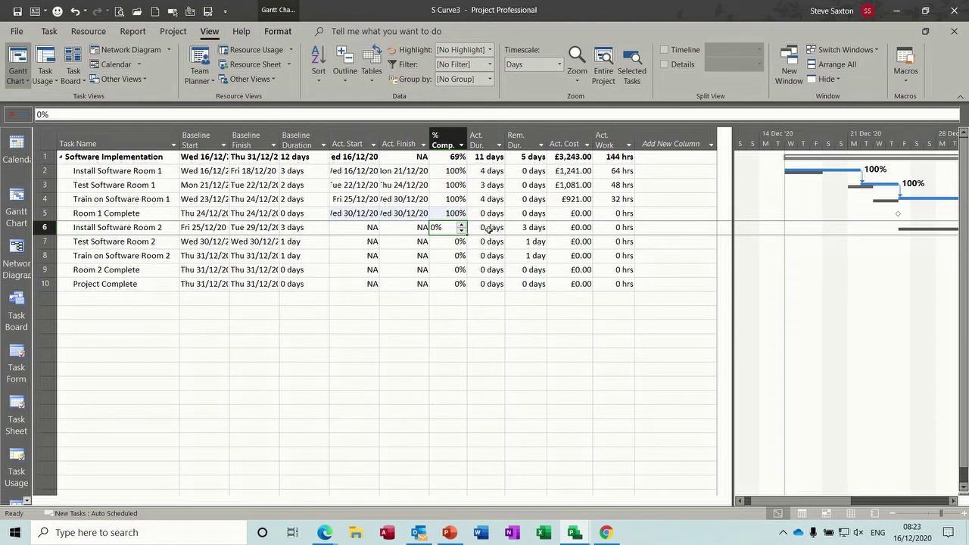
# Step: Set the actual duration of Install Software Room 2 to 4 days and Test Software Room 2 to 2 days
pyautogui.click(491, 228)
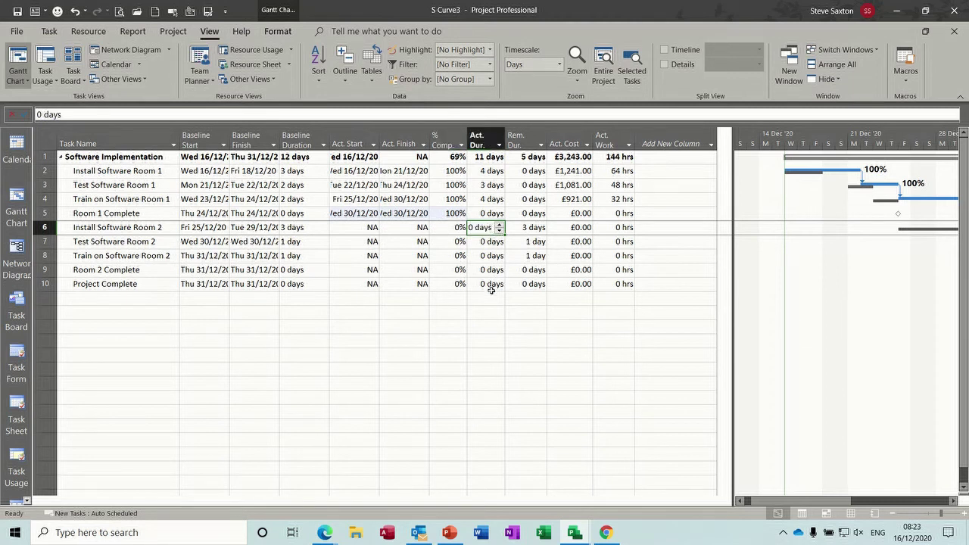
pyautogui.write('4')
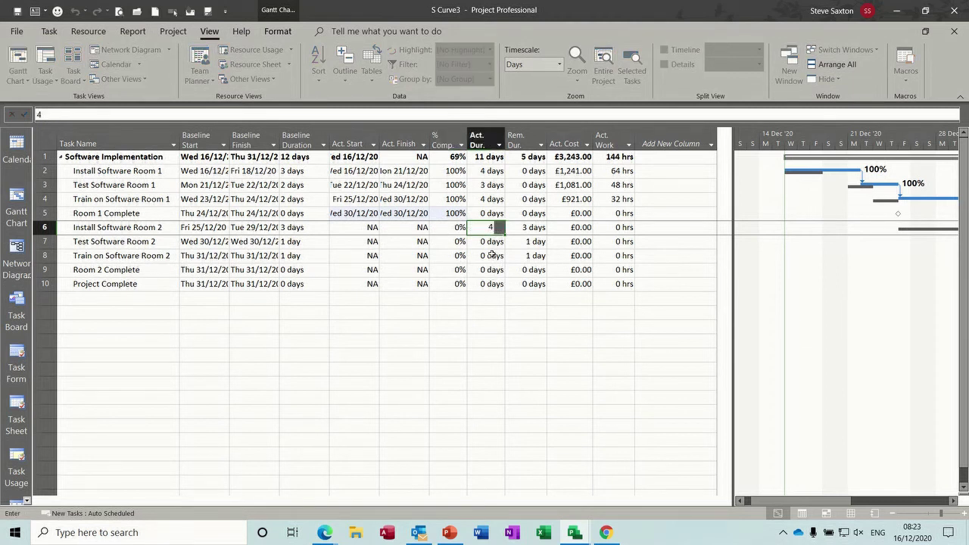
pyautogui.click(490, 242)
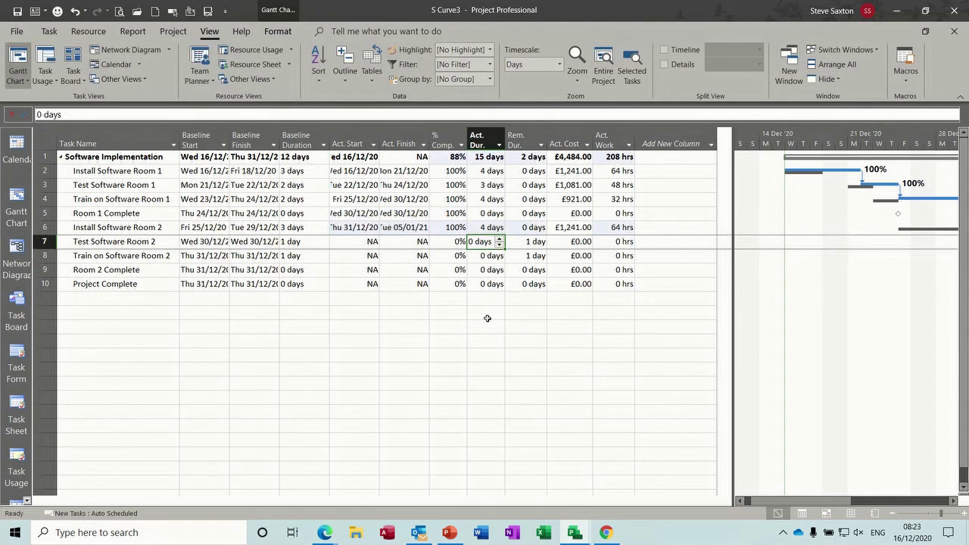
pyautogui.write('2')
pyautogui.click(487, 258)
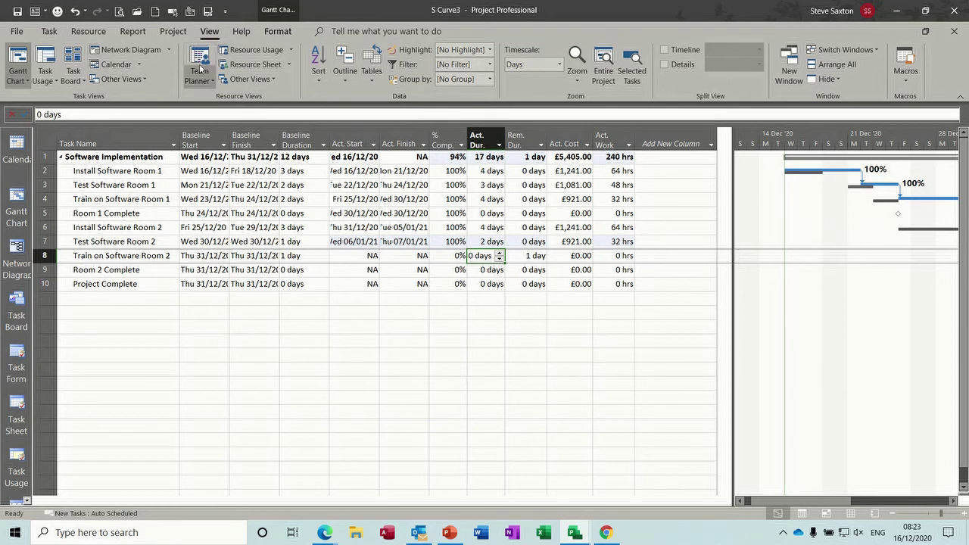
# Step: Open the custom S Curve report and select its chart to examine the plotted ACWP, BCWP and BCWS lines
pyautogui.click(133, 35)
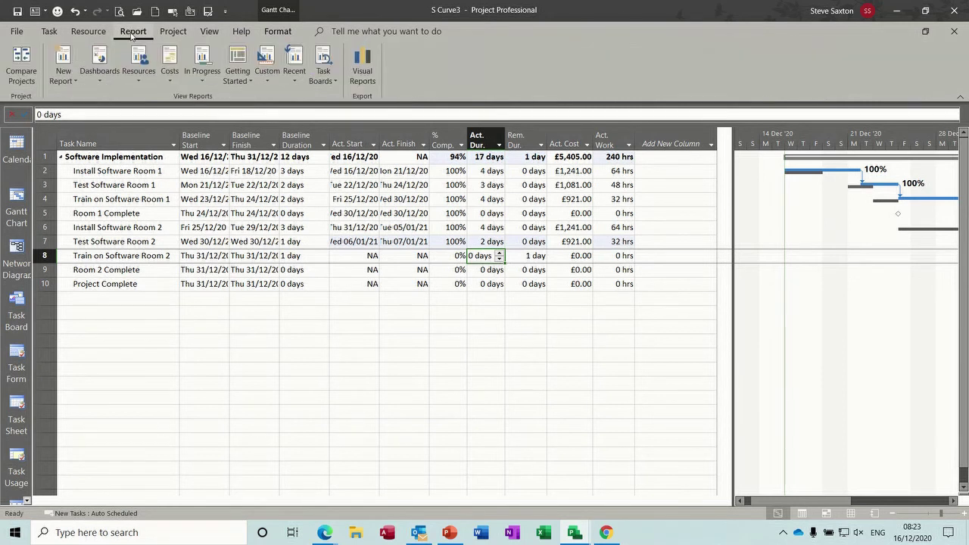
pyautogui.click(268, 81)
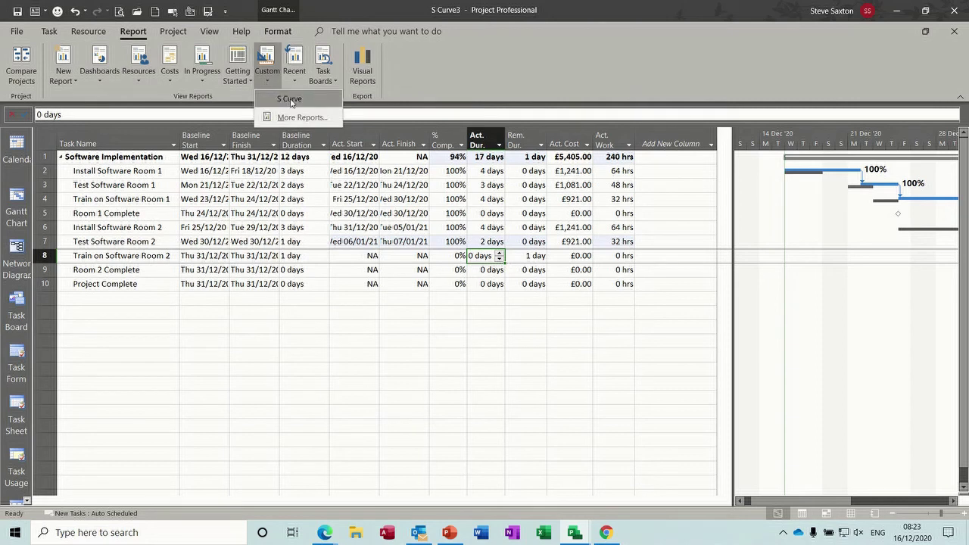
pyautogui.click(290, 100)
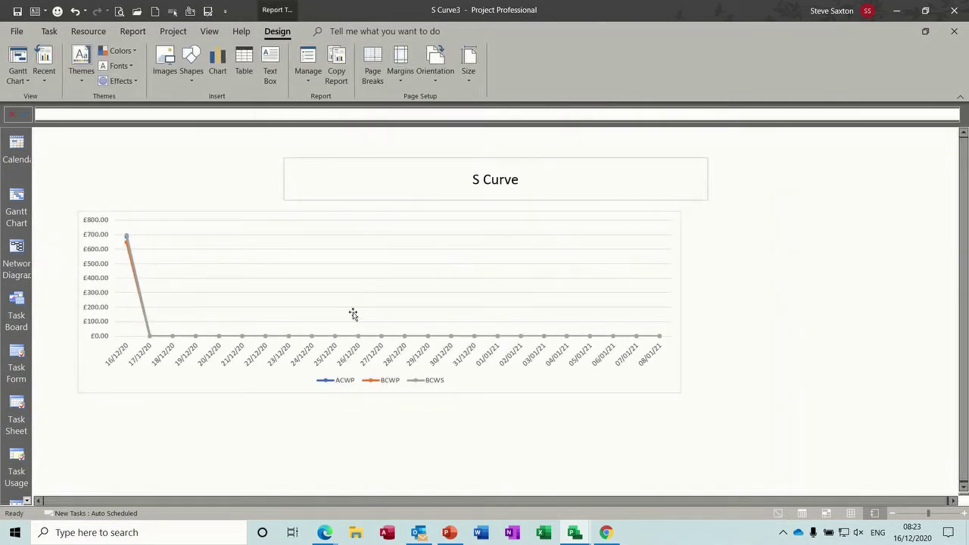
pyautogui.click(450, 381)
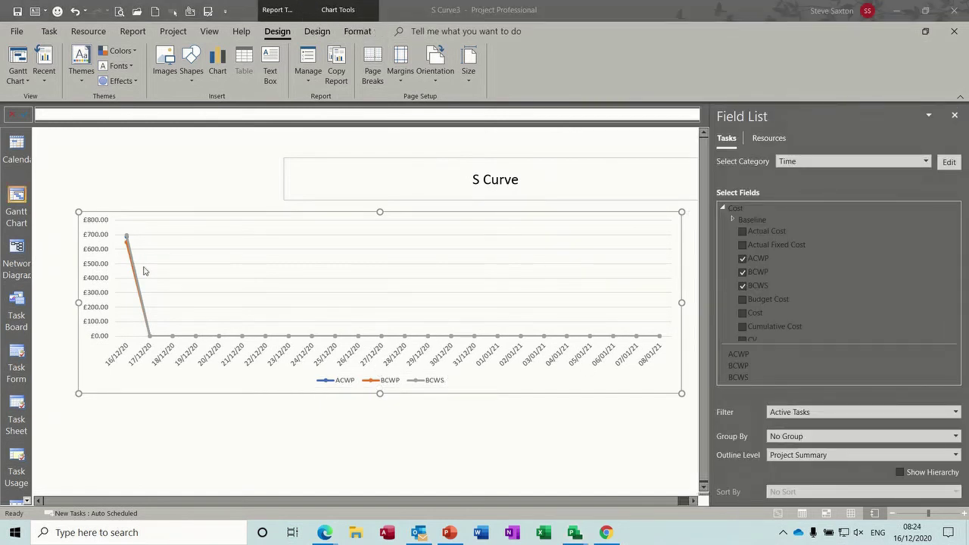
# Step: In the Gantt Chart view, set the project's status date to Friday 08/01/2021
pyautogui.click(171, 31)
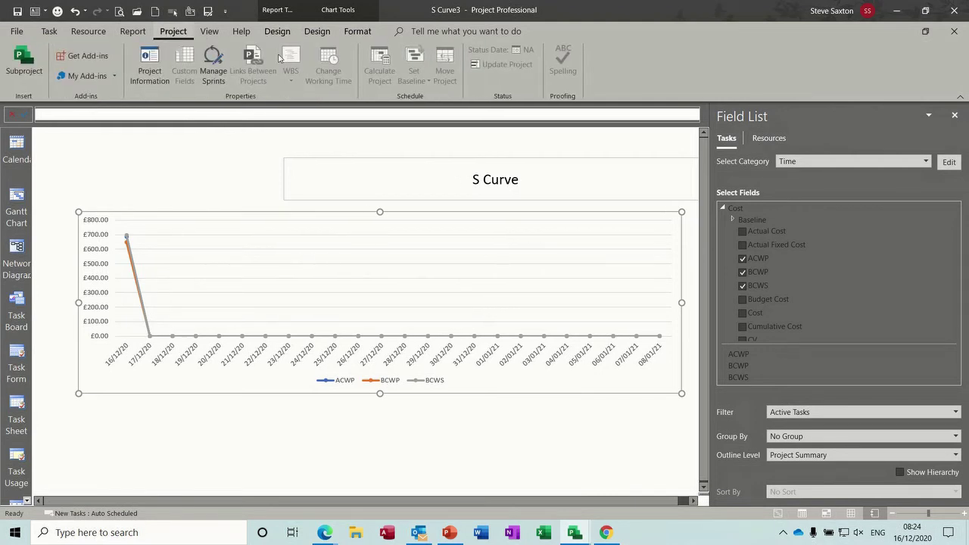
pyautogui.click(18, 199)
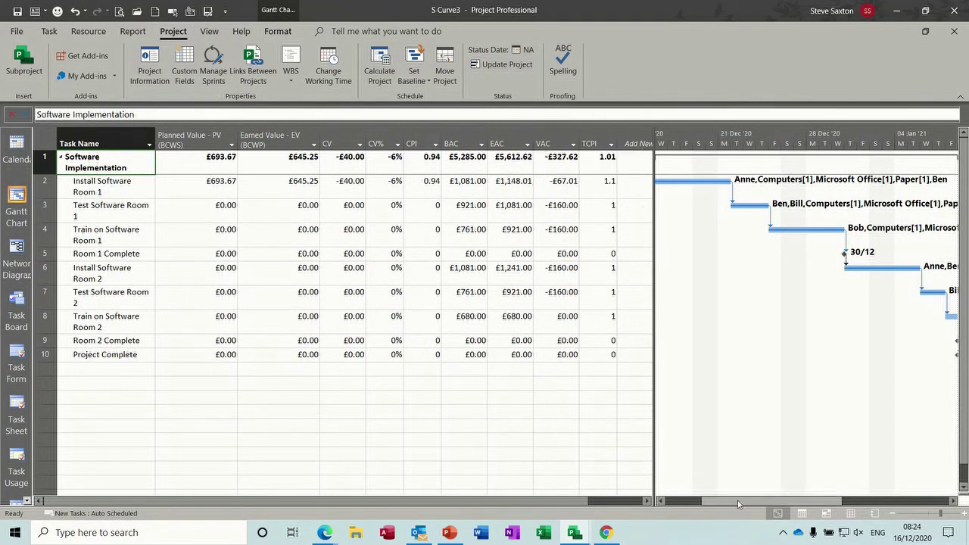
pyautogui.moveTo(737, 499); pyautogui.dragTo(779, 504)
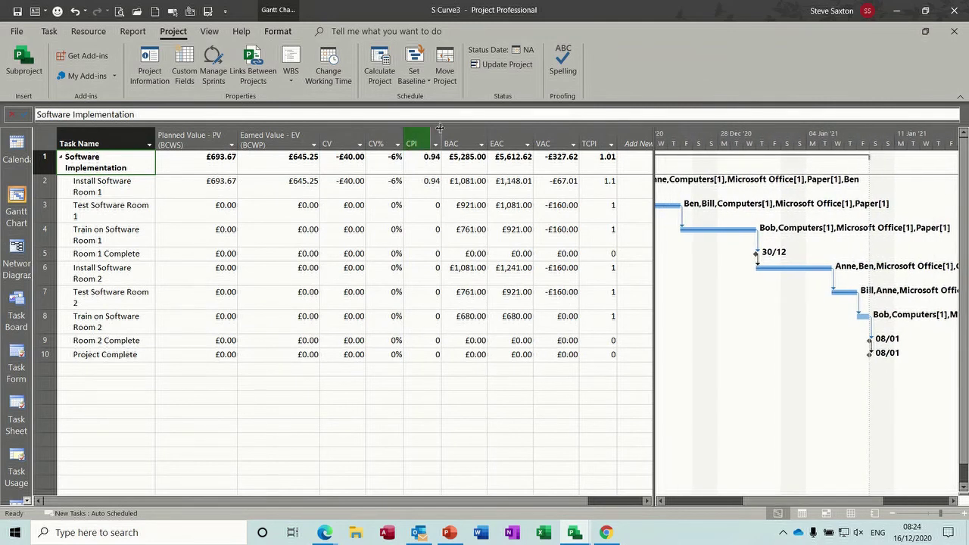
pyautogui.click(528, 50)
pyautogui.click(534, 252)
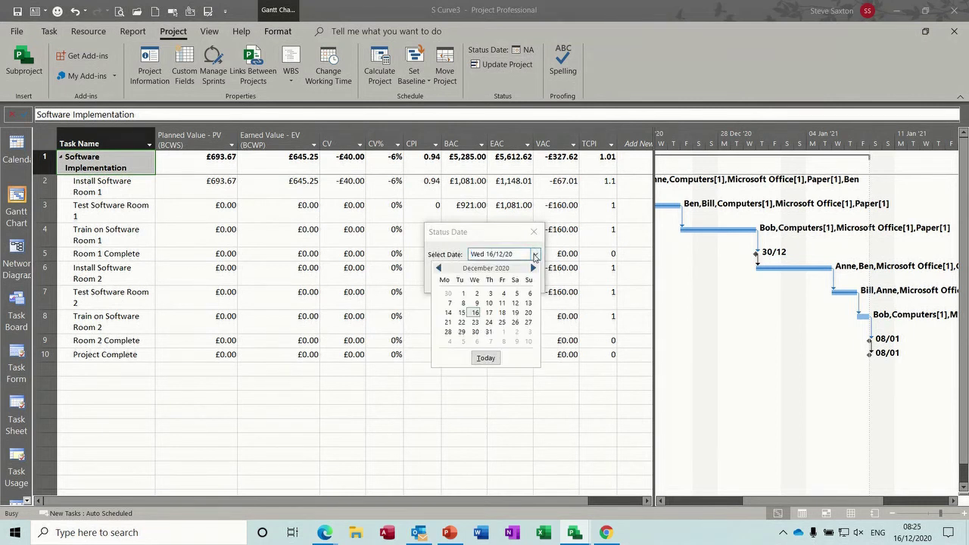
pyautogui.click(504, 341)
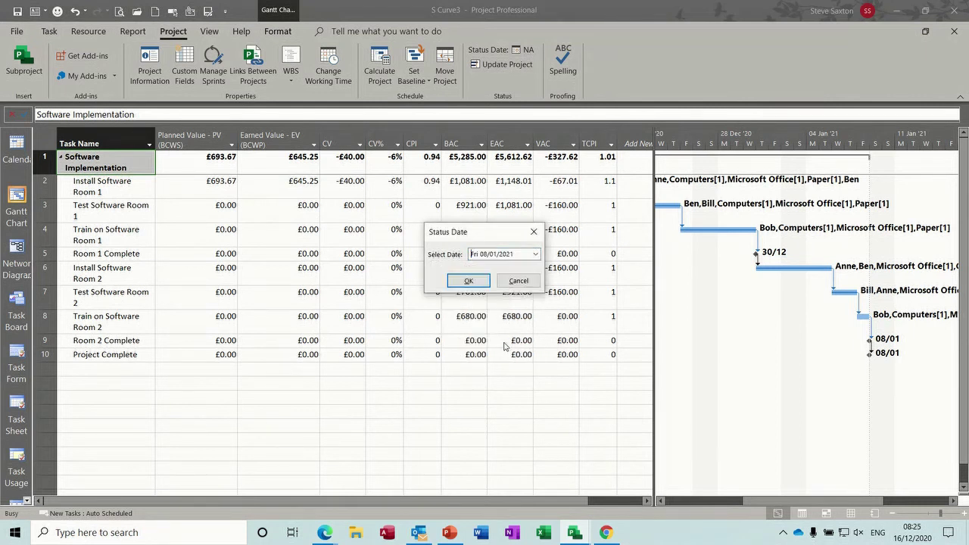
pyautogui.click(469, 281)
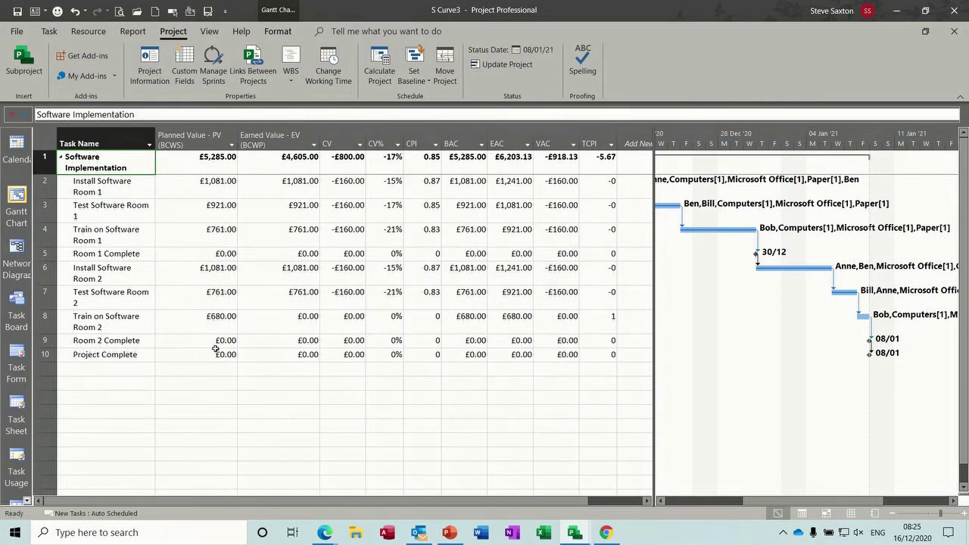
# Step: Open the custom S Curve report, select its chart to examine the plotted lines, and switch to the Tracking Gantt view
pyautogui.click(135, 33)
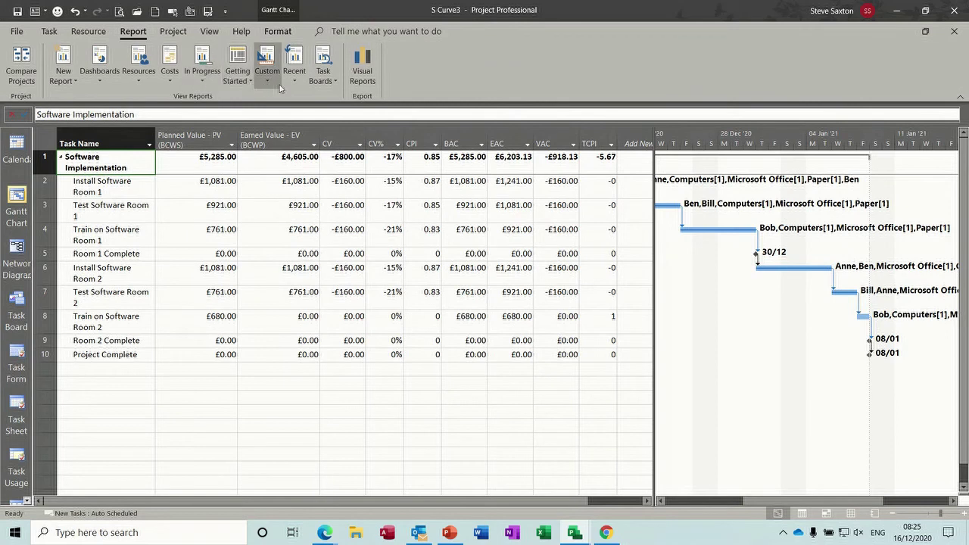
pyautogui.click(282, 82)
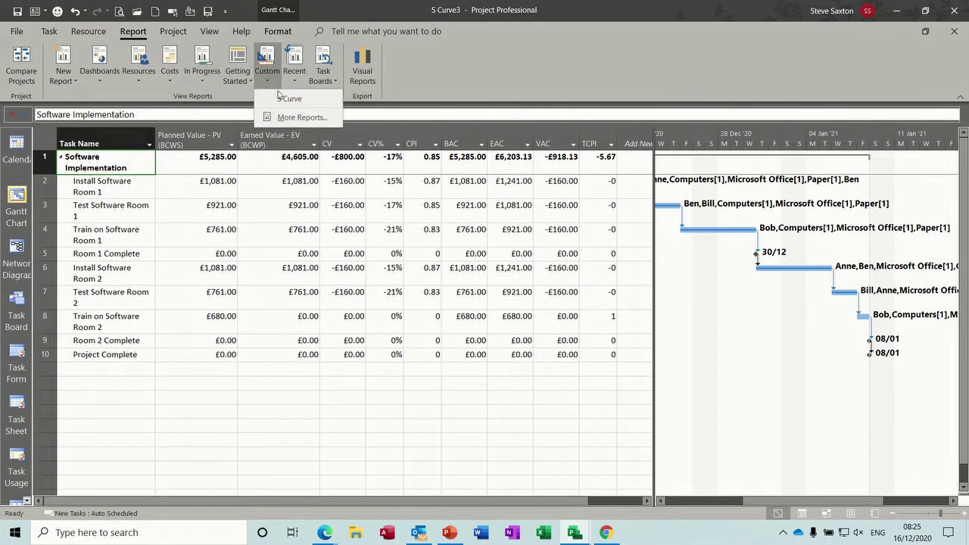
pyautogui.click(279, 98)
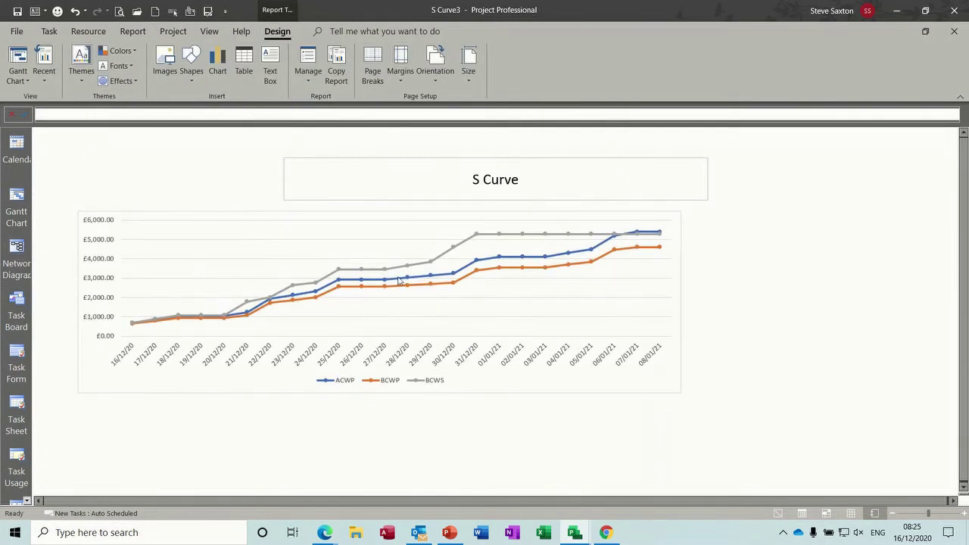
pyautogui.click(677, 289)
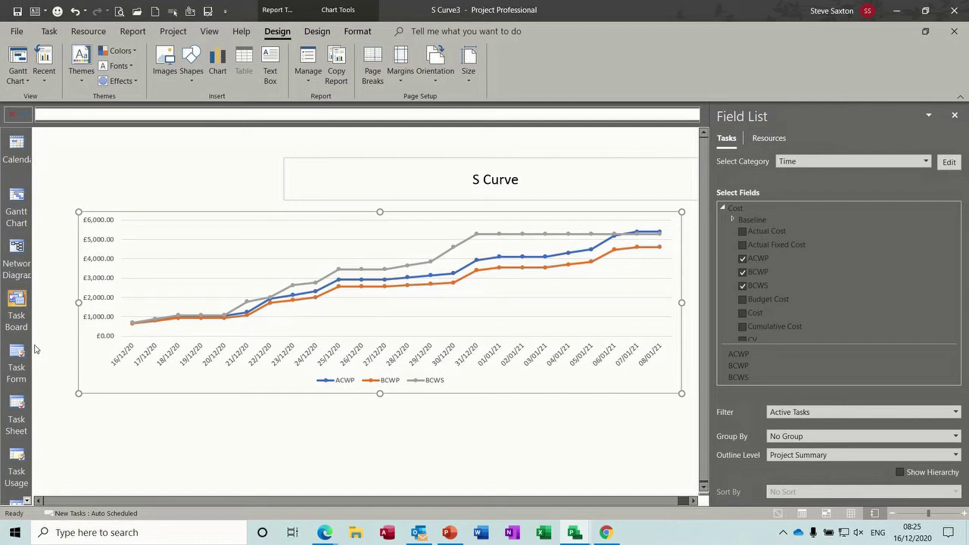
pyautogui.click(28, 502)
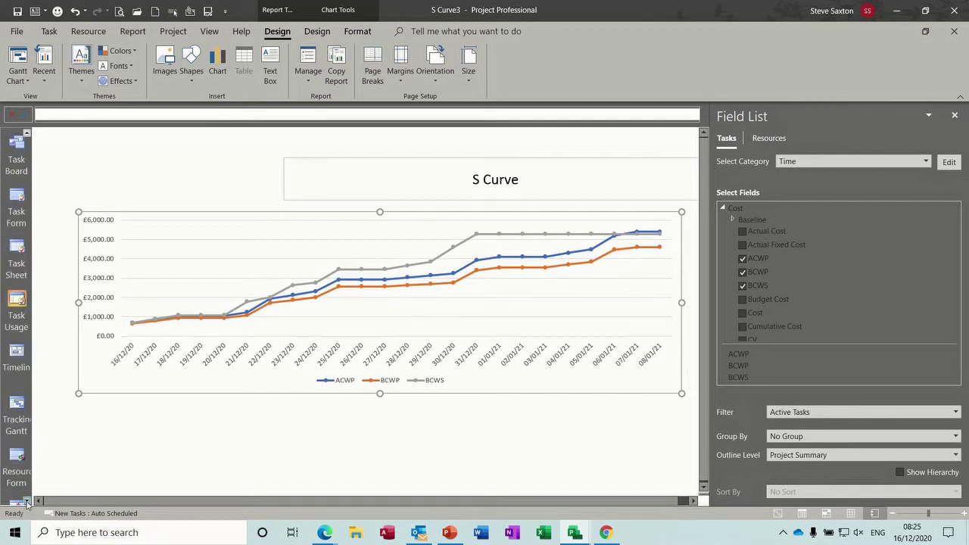
pyautogui.click(18, 404)
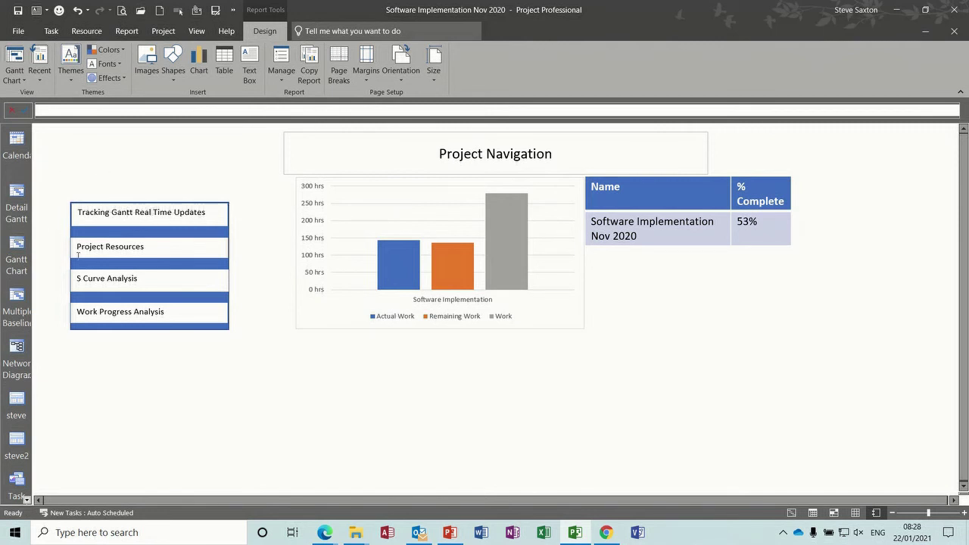
# Step: Follow each Project Navigation link (tracking Gantt, project resources, S curve, work progress) and return to the navigation report after each one
pyautogui.click(152, 213)
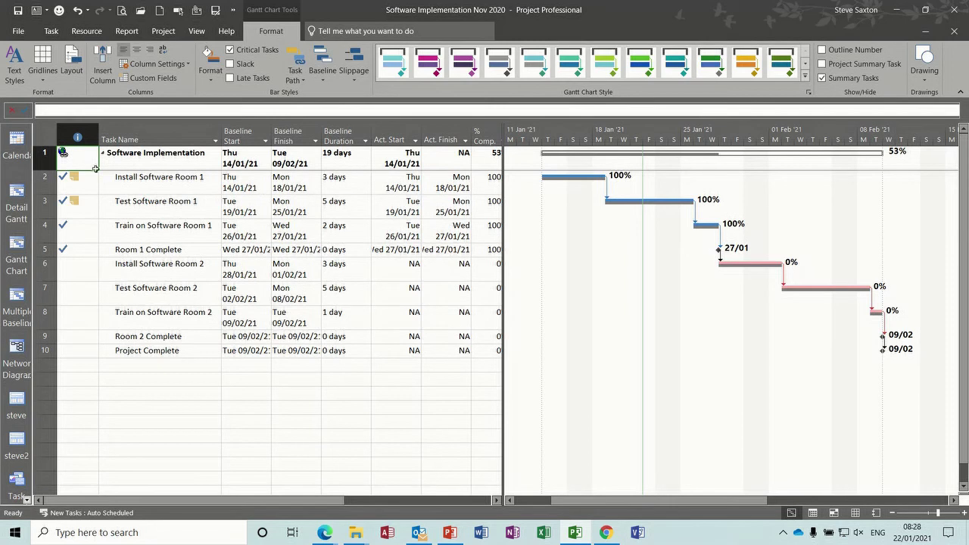
pyautogui.click(65, 155)
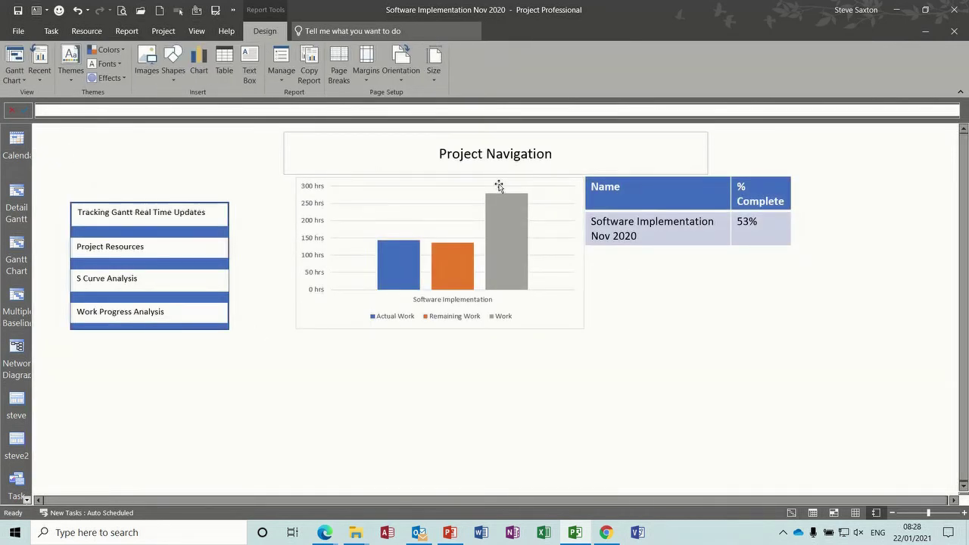
pyautogui.click(151, 249)
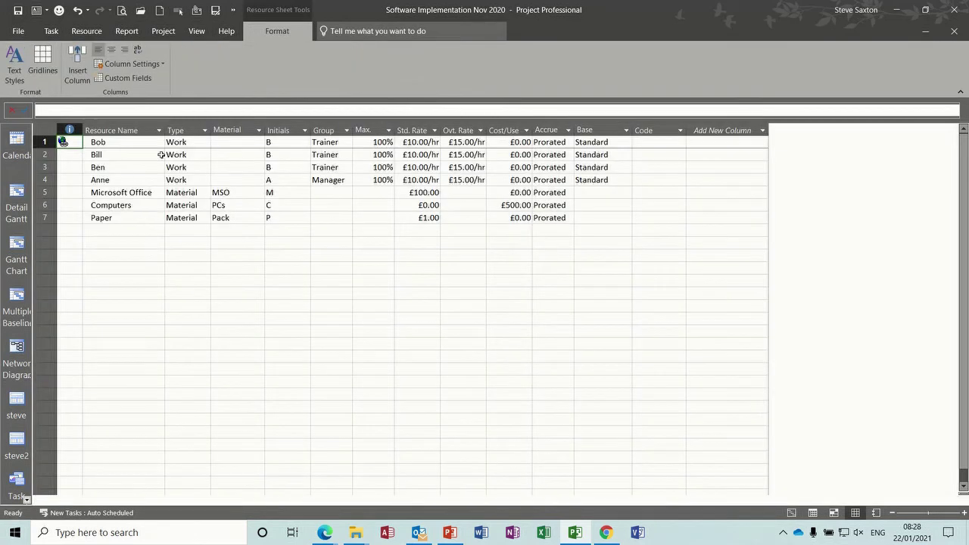
pyautogui.click(64, 142)
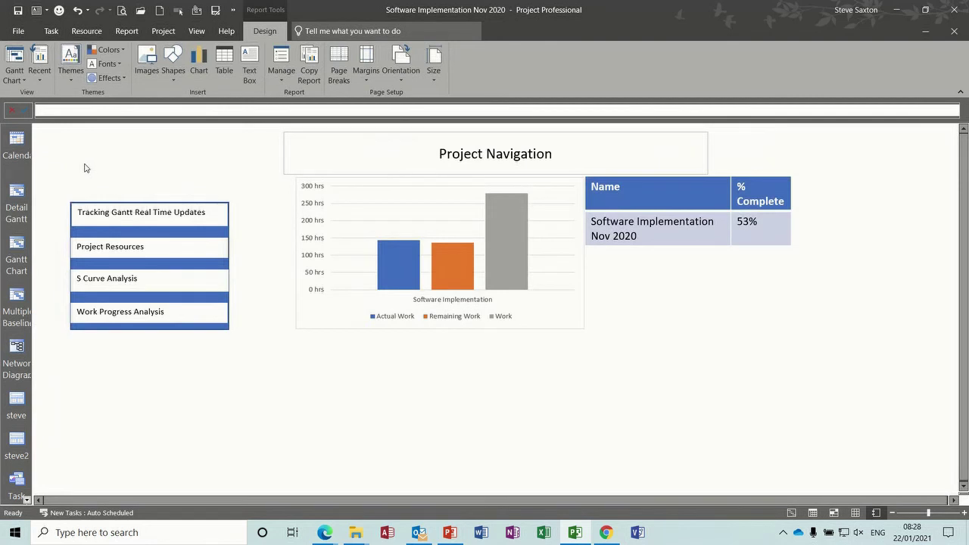
pyautogui.click(117, 279)
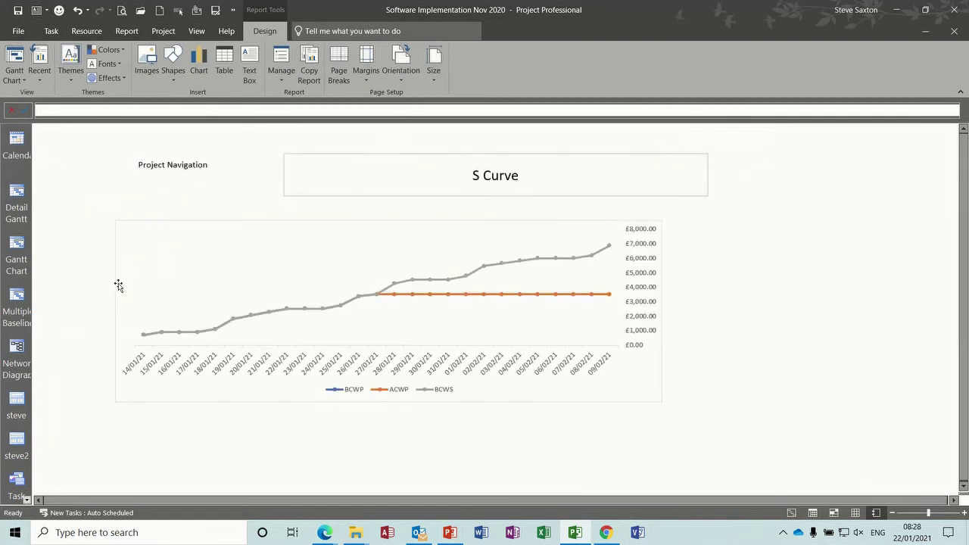
pyautogui.click(195, 165)
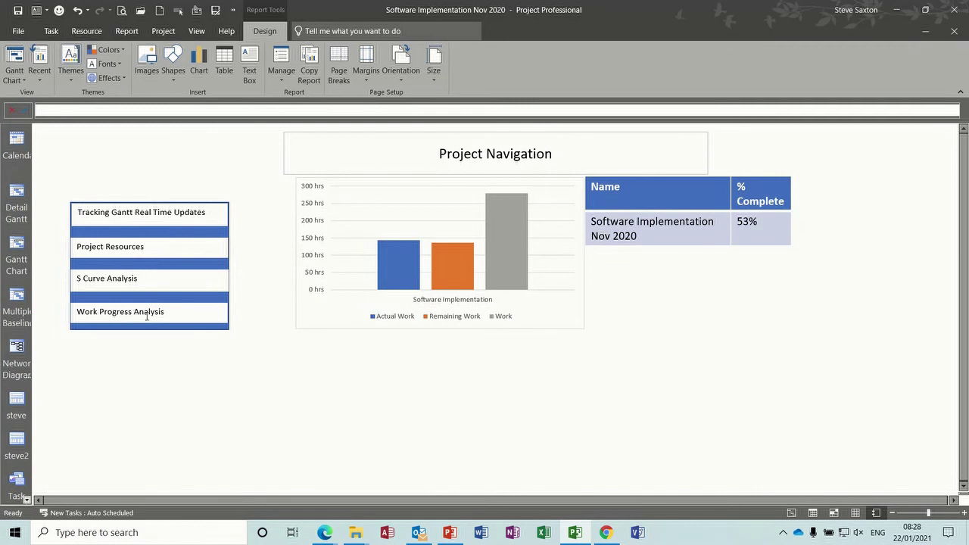
pyautogui.click(146, 316)
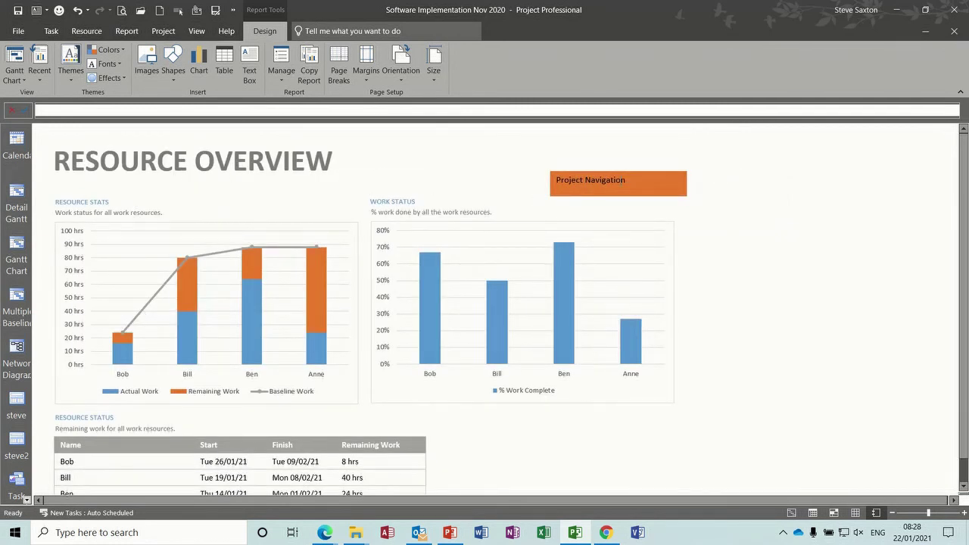
pyautogui.click(635, 181)
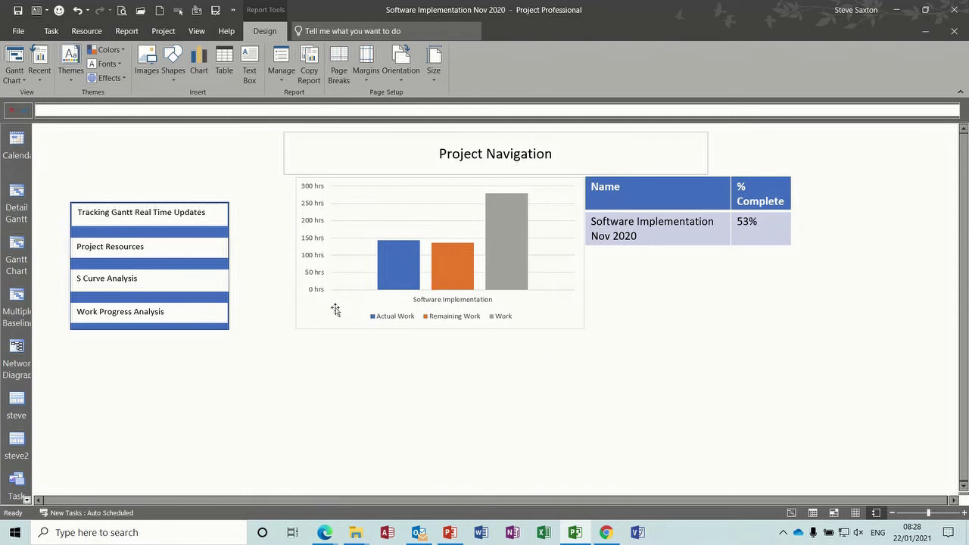
# Step: Move the work bar chart on the Project Navigation report slightly to the left, away from the table
pyautogui.moveTo(320, 316); pyautogui.dragTo(309, 317)
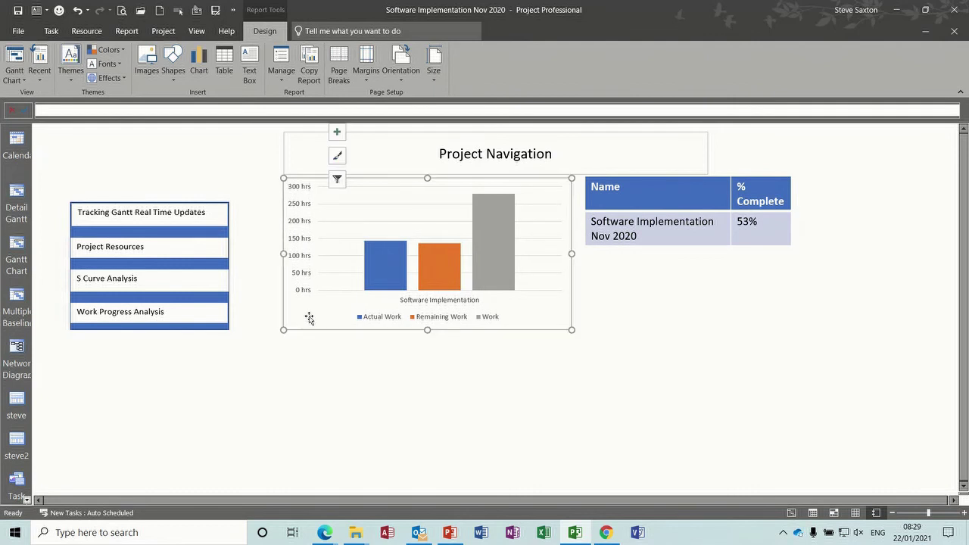
pyautogui.click(299, 377)
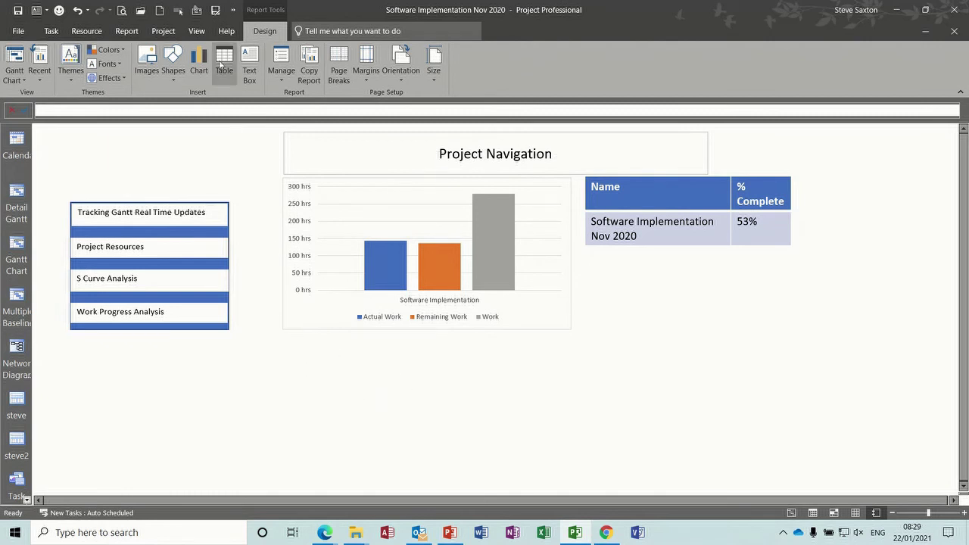
# Step: Create a new blank report named Project Design
pyautogui.click(127, 32)
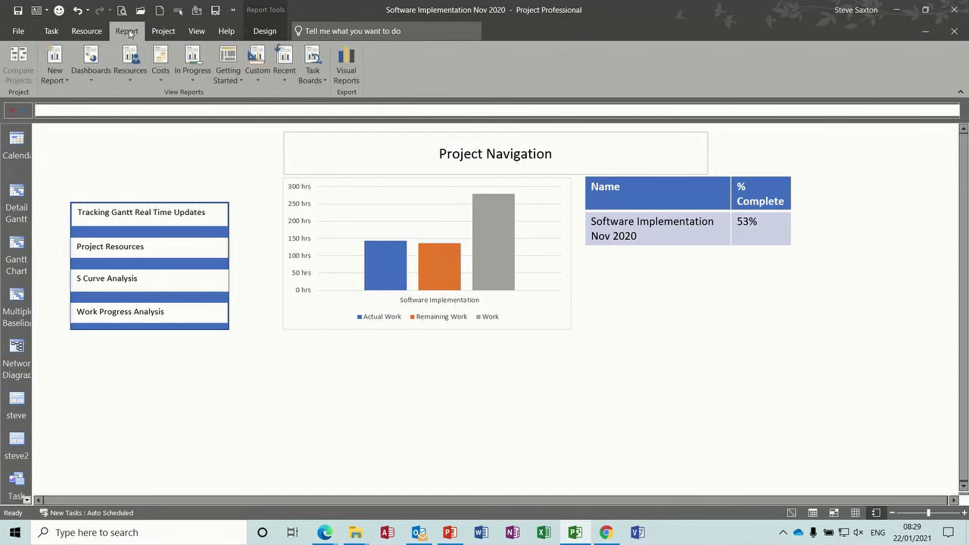
pyautogui.click(54, 58)
pyautogui.click(78, 127)
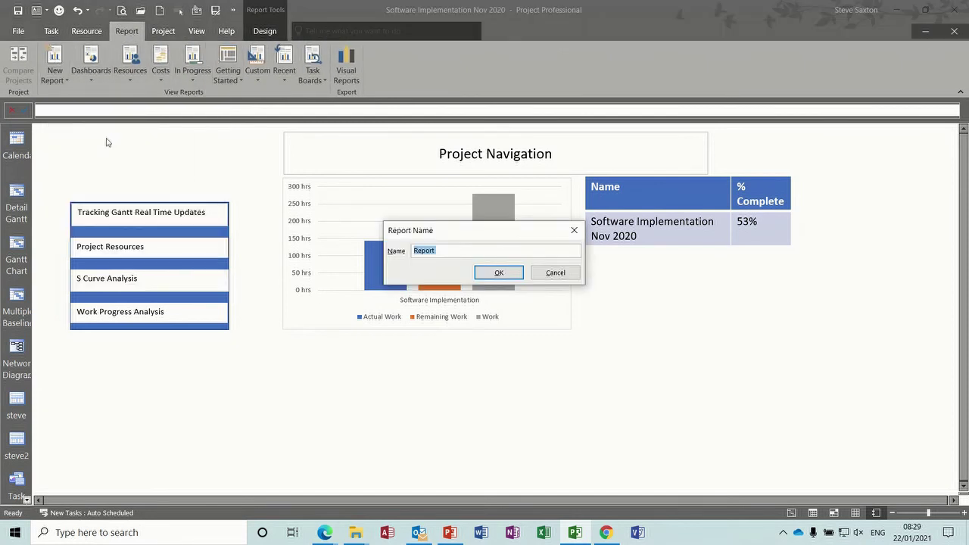
pyautogui.write('Project Design')
pyautogui.click(494, 275)
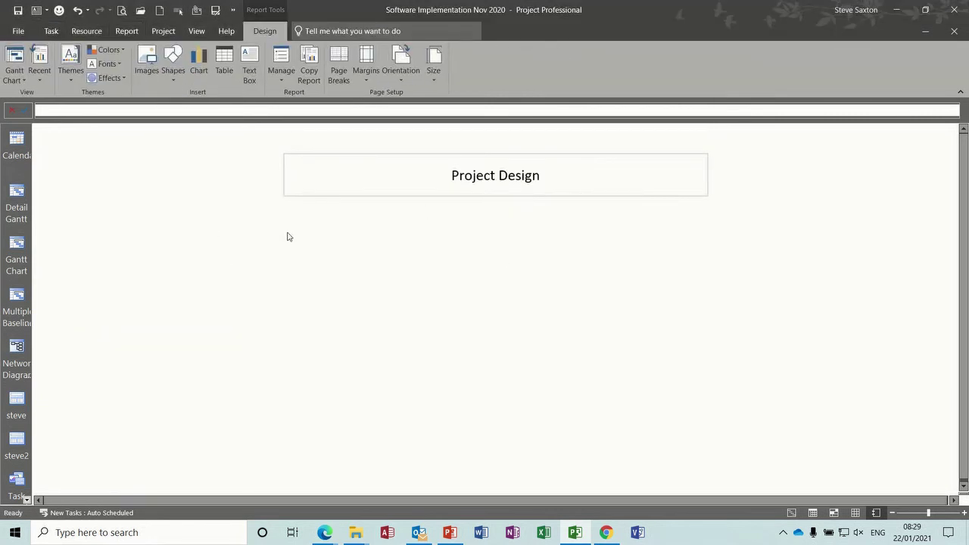
# Step: Add a text box reading "Project Resources" below and to the left of the Project Design title
pyautogui.click(251, 64)
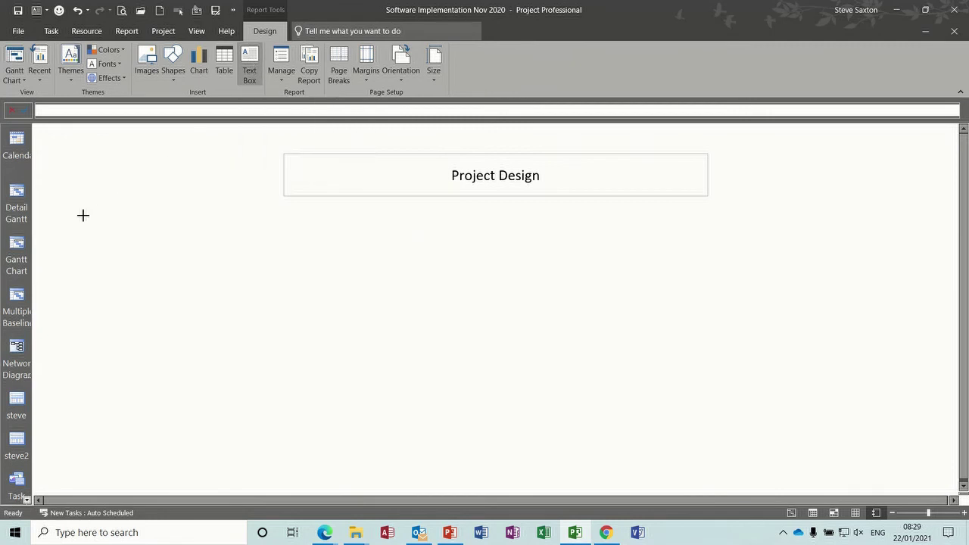
pyautogui.moveTo(84, 215); pyautogui.dragTo(214, 243)
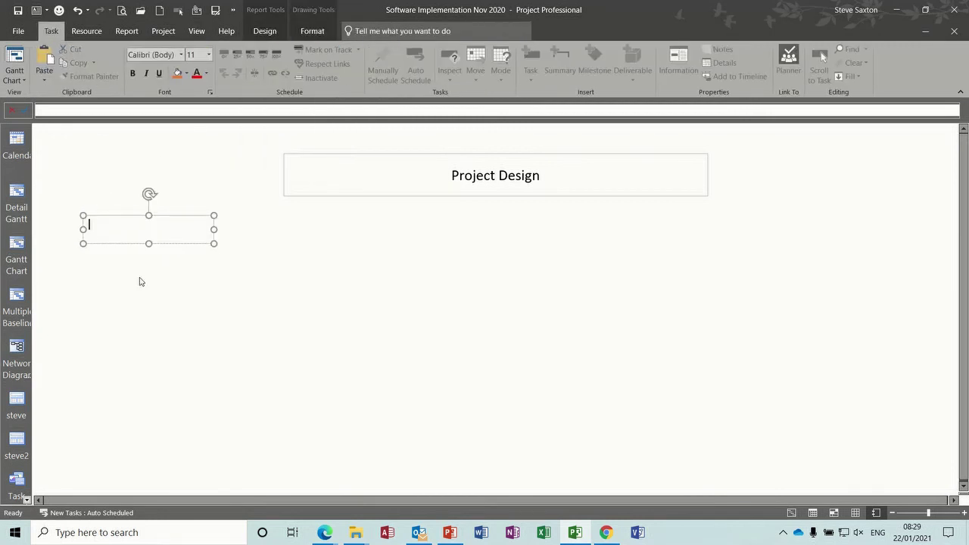
pyautogui.write('Project Resources')
pyautogui.click(175, 265)
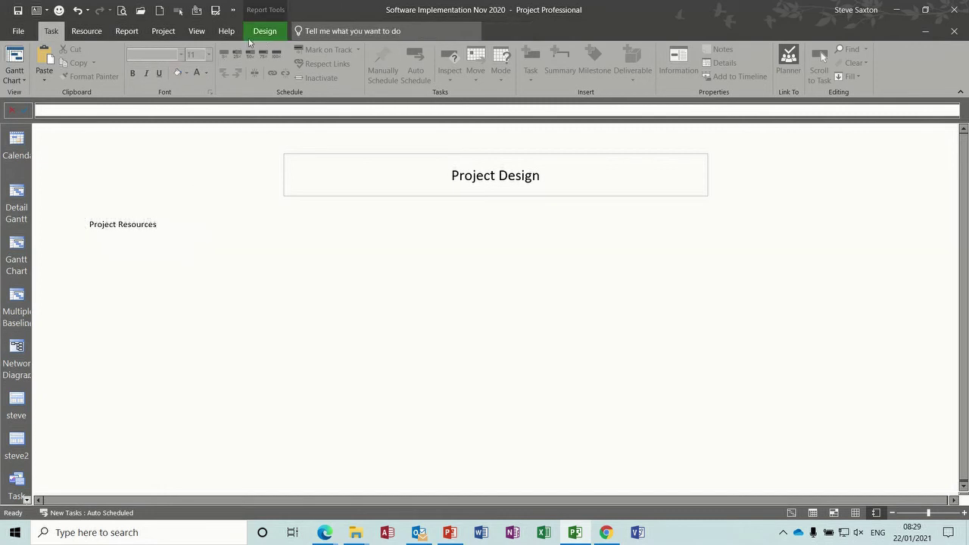
# Step: Add a text box reading "Project Tracking" directly below the Project Resources text
pyautogui.click(264, 31)
pyautogui.click(250, 64)
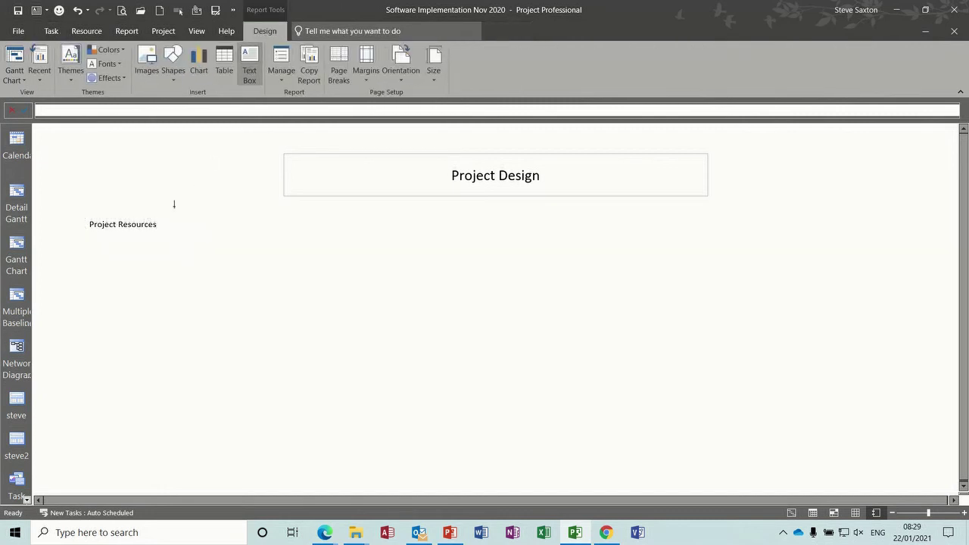
pyautogui.moveTo(85, 242)
pyautogui.mouseDown()
pyautogui.moveTo(147, 248)
pyautogui.moveTo(167, 272)
pyautogui.mouseUp()
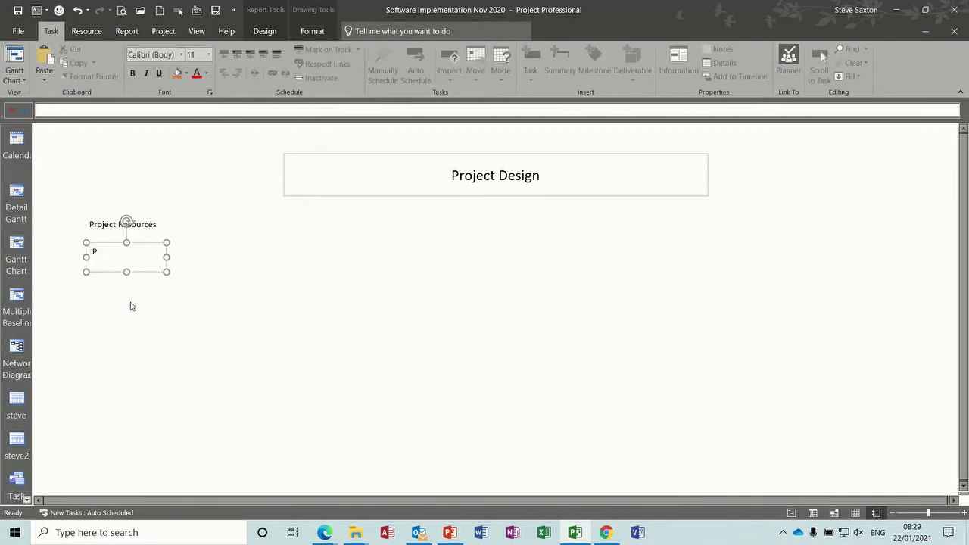
pyautogui.write('Project Tracking')
pyautogui.click(132, 306)
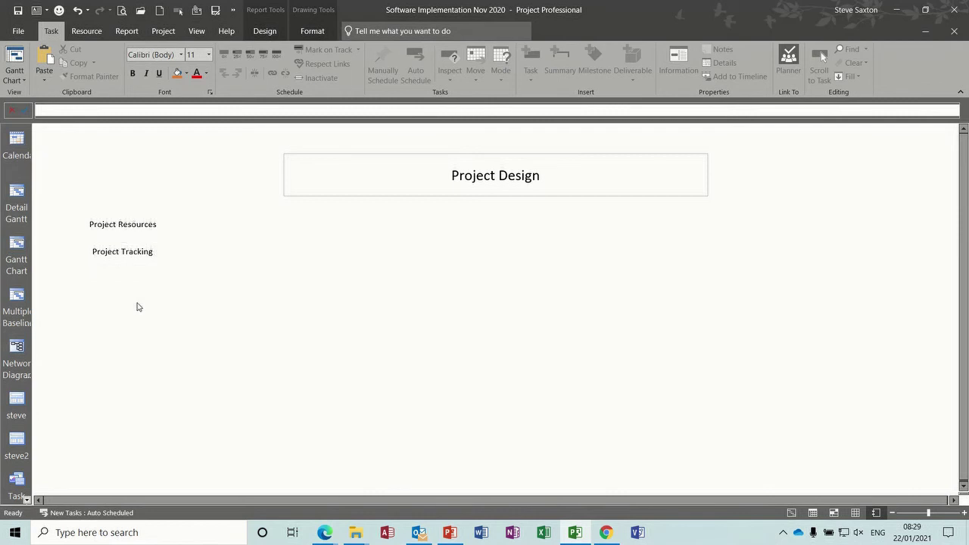
# Step: Add a text box reading "Project Reporting" below the Project Tracking text and widen it to fit on one line
pyautogui.click(271, 36)
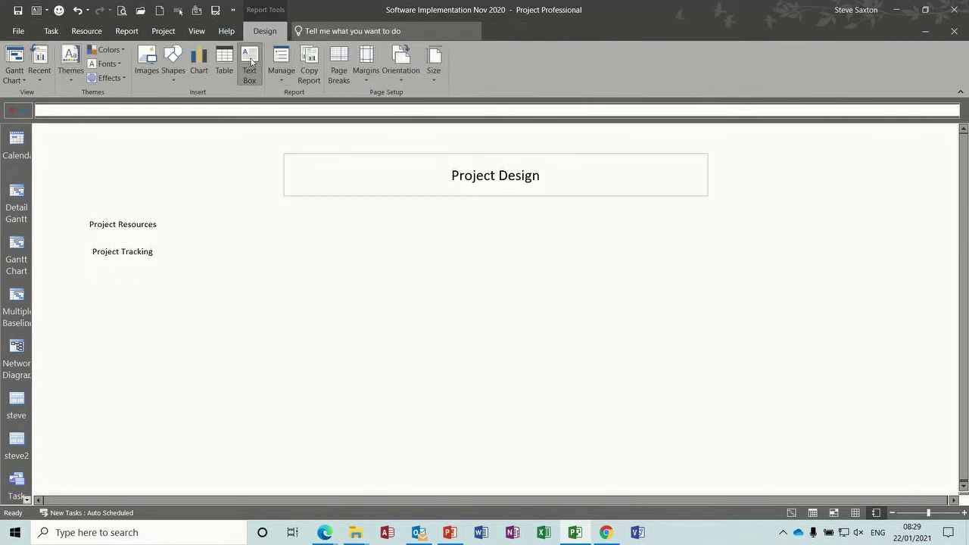
pyautogui.click(250, 64)
pyautogui.moveTo(92, 272); pyautogui.dragTo(169, 301)
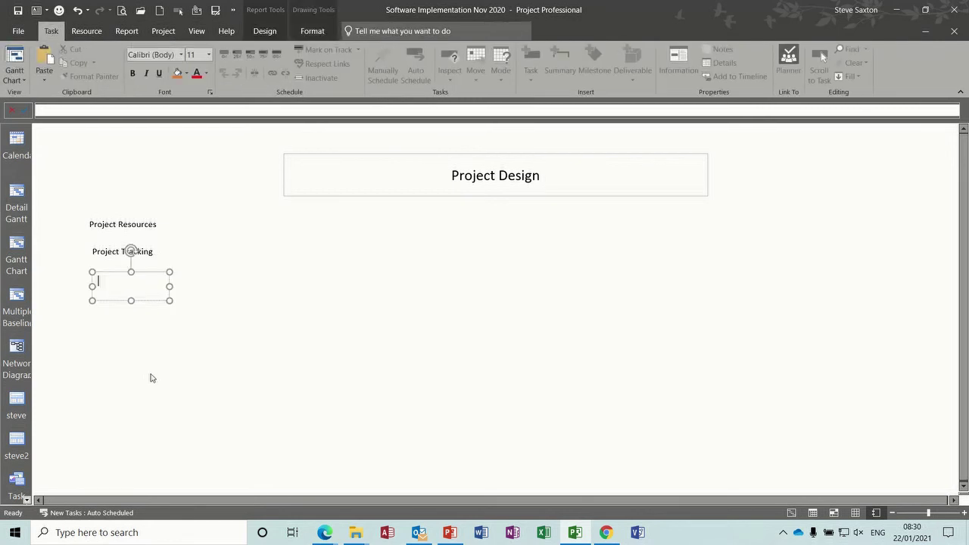
pyautogui.write('Project')
pyautogui.write('g')
pyautogui.click(149, 334)
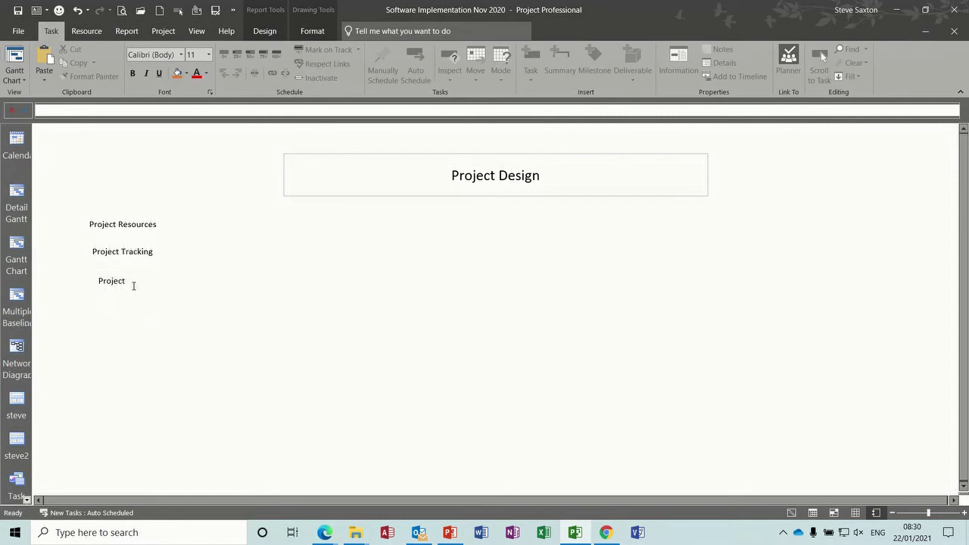
pyautogui.click(125, 281)
pyautogui.moveTo(168, 286); pyautogui.dragTo(206, 286)
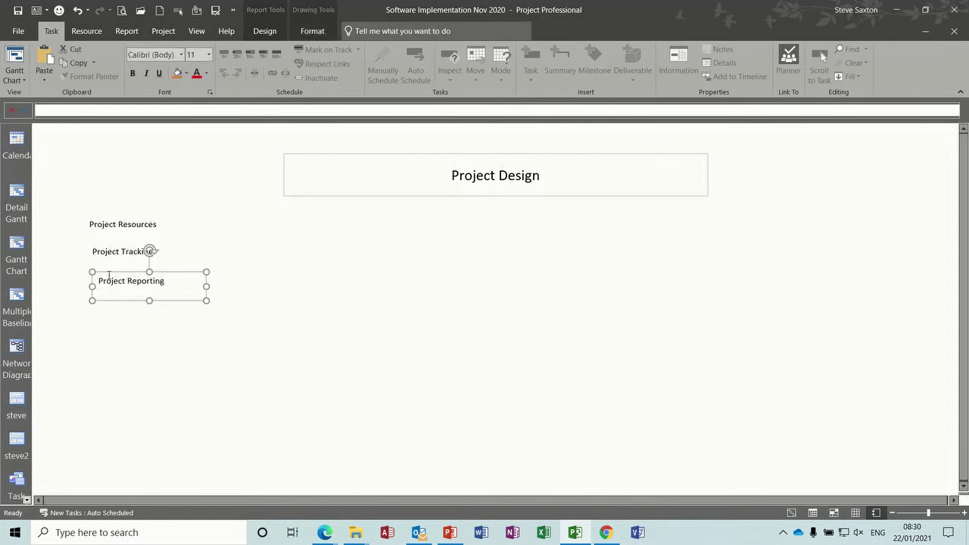
# Step: Reposition the Project Reporting and Project Resources text boxes so they line up with the Project Tracking text
pyautogui.moveTo(108, 272); pyautogui.dragTo(100, 271)
pyautogui.click(109, 230)
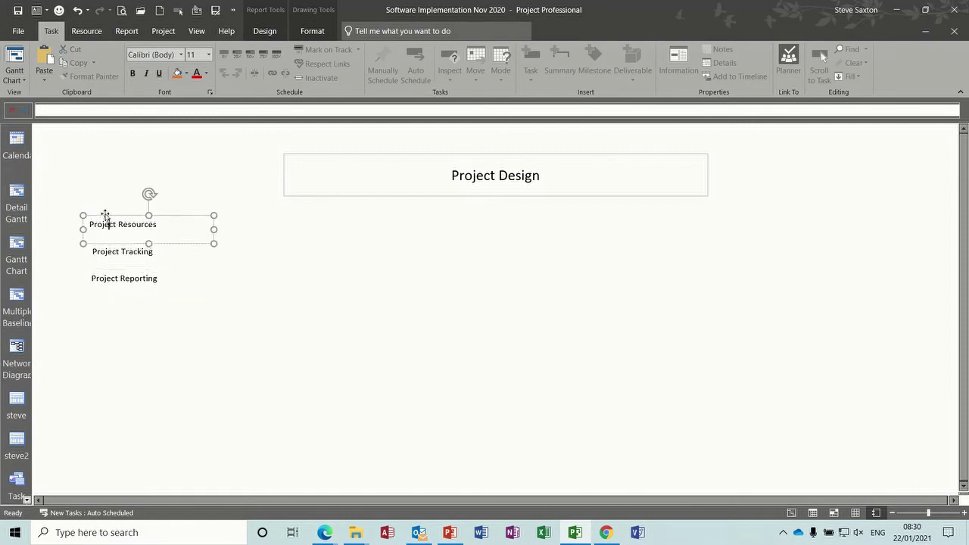
pyautogui.moveTo(105, 214); pyautogui.dragTo(107, 218)
pyautogui.click(209, 301)
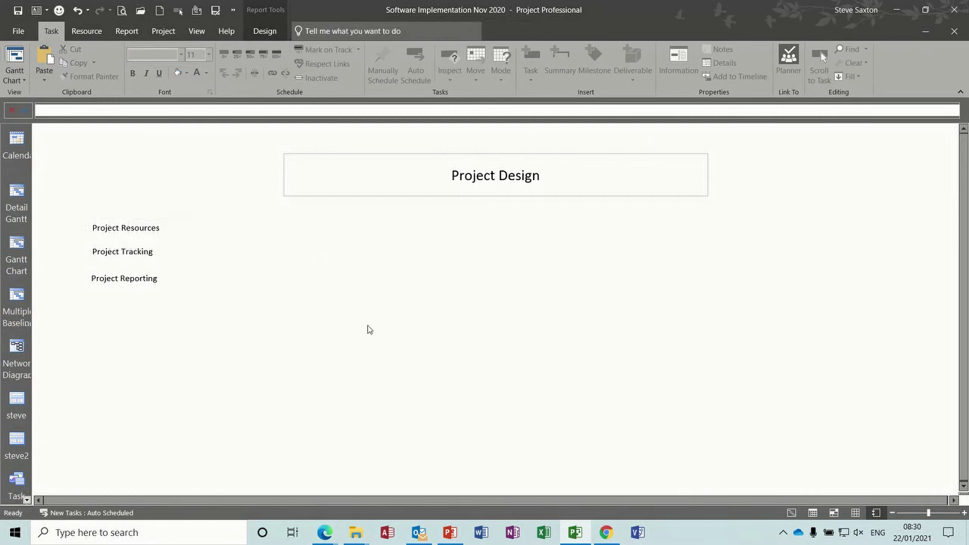
# Step: Insert a clustered column chart and place it directly below the Project Design title
pyautogui.click(265, 31)
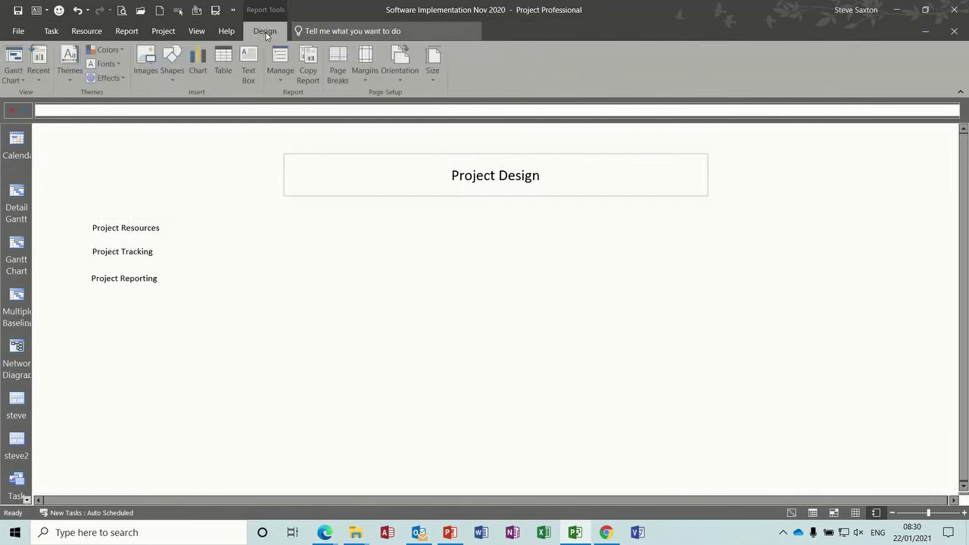
pyautogui.click(201, 61)
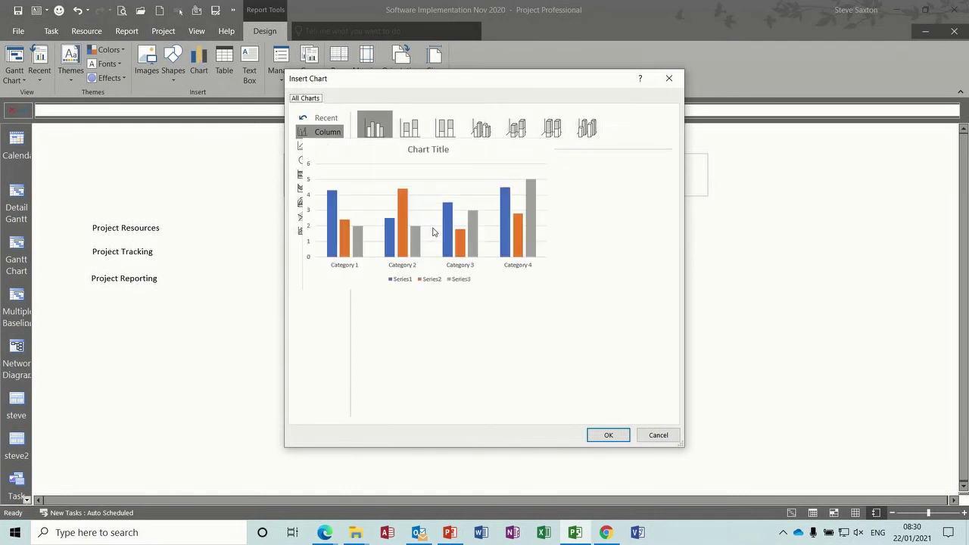
pyautogui.doubleClick(434, 230)
pyautogui.moveTo(484, 218); pyautogui.dragTo(423, 199)
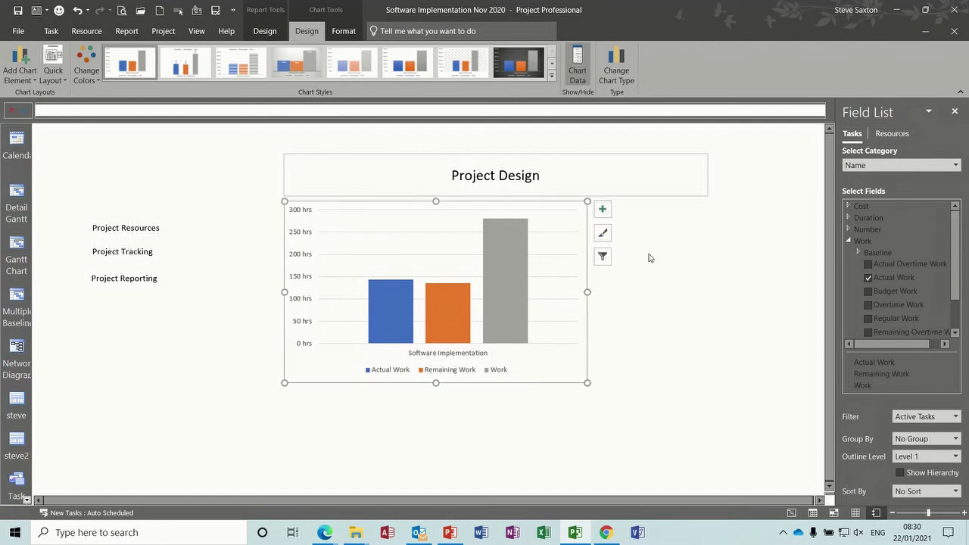
pyautogui.click(652, 256)
# Step: Insert a table in the report and place it directly below the chart
pyautogui.click(326, 141)
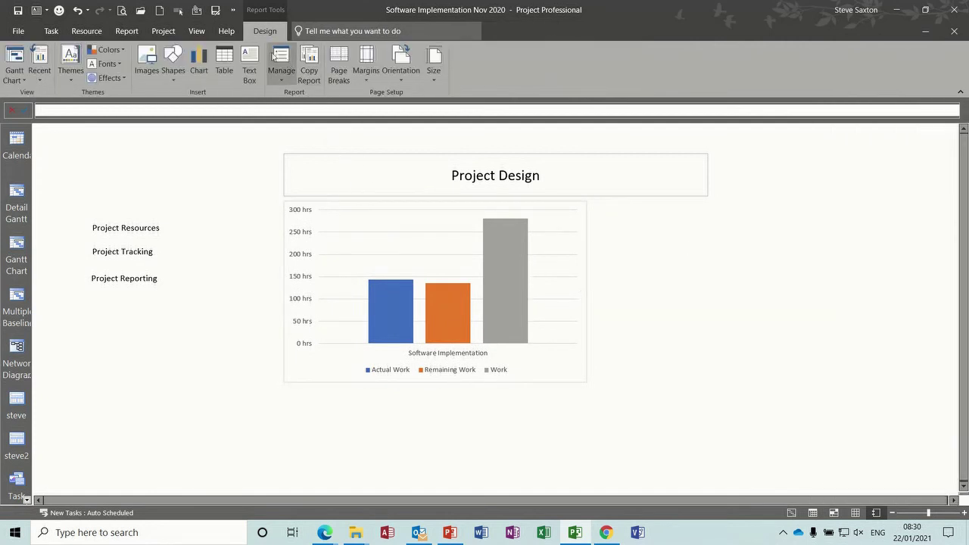
pyautogui.click(225, 72)
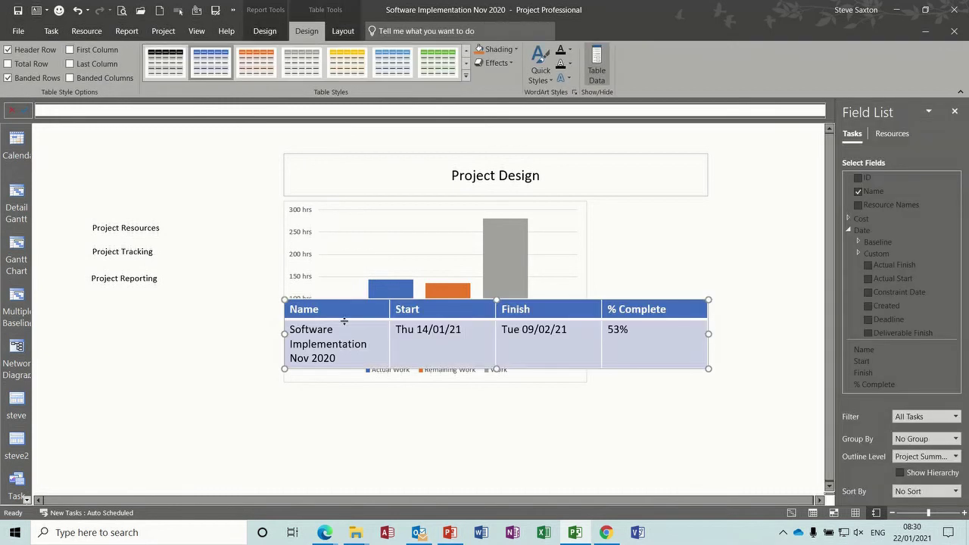
pyautogui.moveTo(533, 303); pyautogui.dragTo(534, 388)
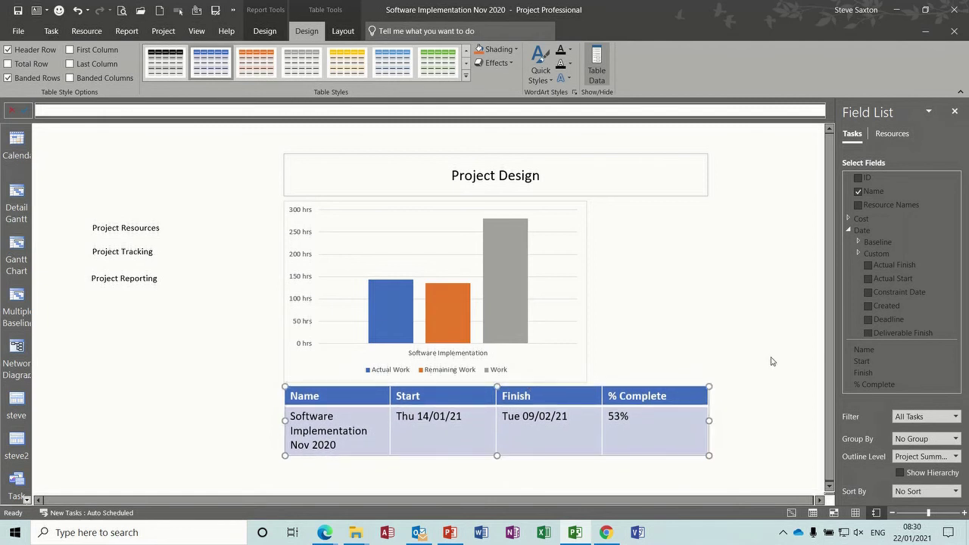
# Step: Remove the Start and Finish fields from the table and make it narrower than the chart above
pyautogui.click(867, 364)
pyautogui.click(879, 403)
pyautogui.click(873, 375)
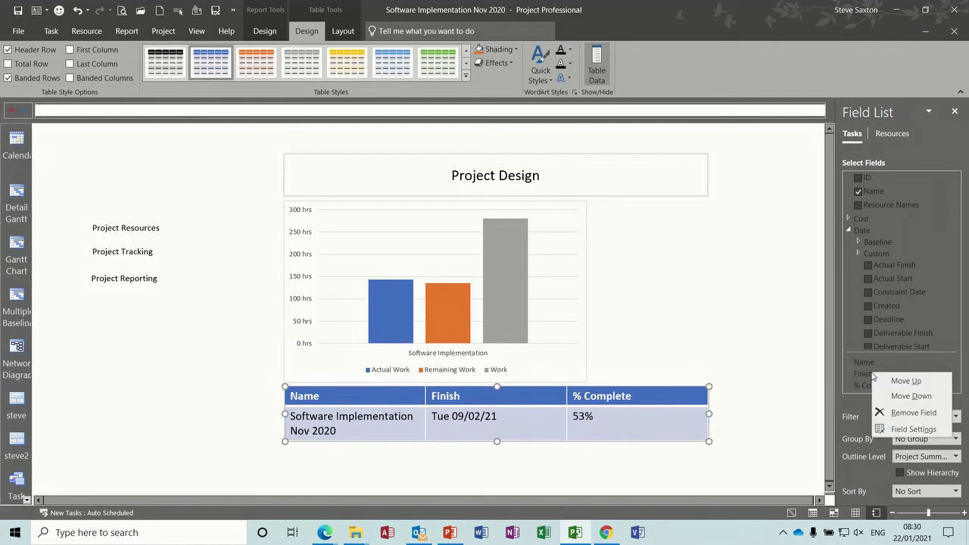
pyautogui.click(883, 413)
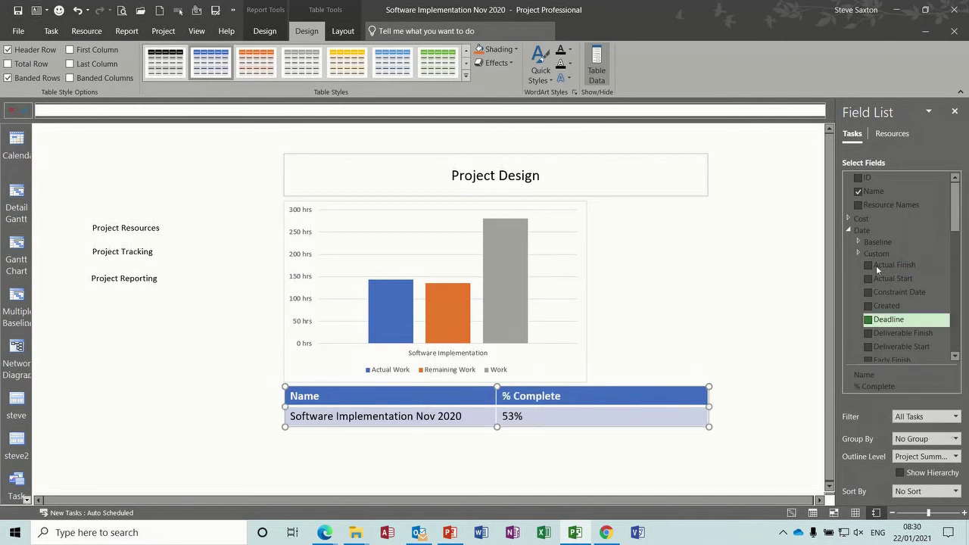
pyautogui.moveTo(709, 406); pyautogui.dragTo(589, 407)
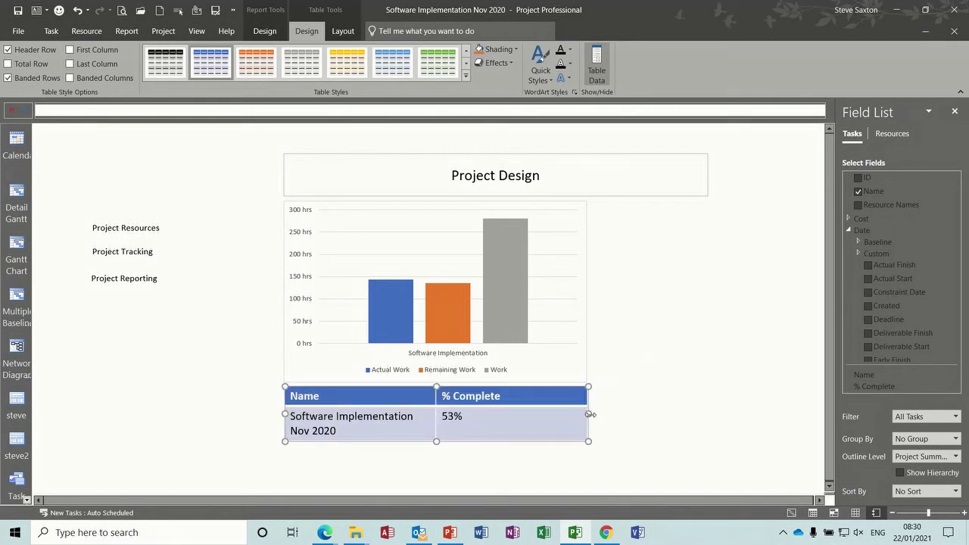
pyautogui.moveTo(590, 413); pyautogui.dragTo(542, 417)
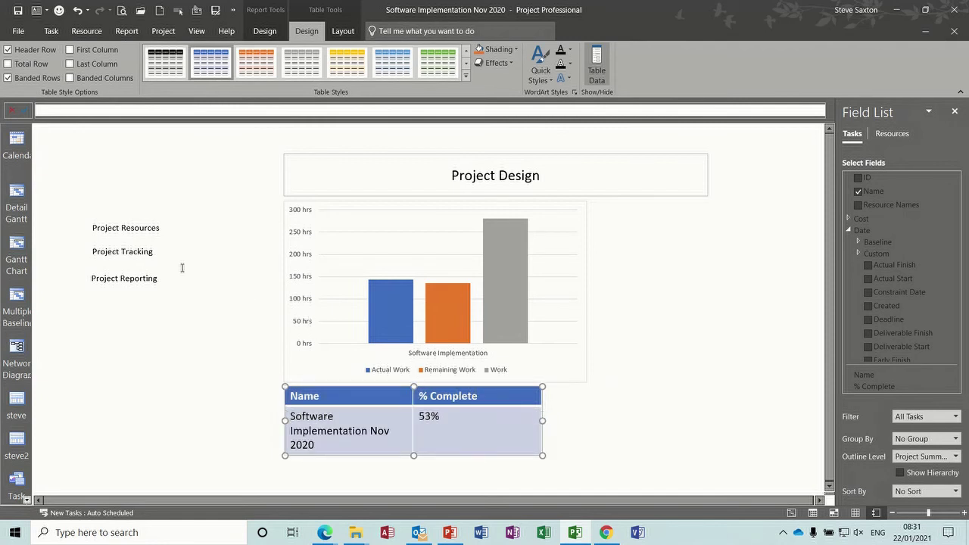
# Step: Link the Project Resources text to the Resource Sheet view in this project
pyautogui.moveTo(161, 229); pyautogui.dragTo(106, 229)
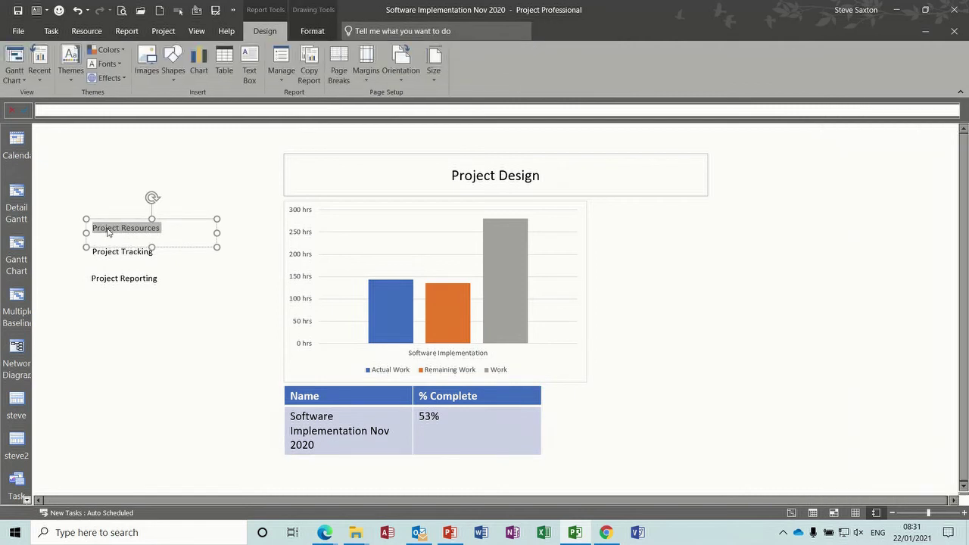
pyautogui.rightClick(109, 231)
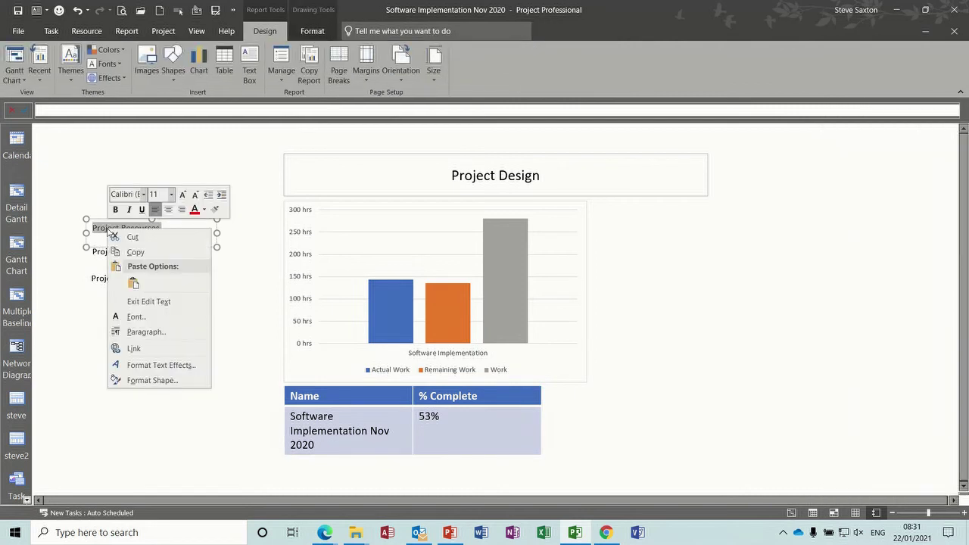
pyautogui.click(134, 349)
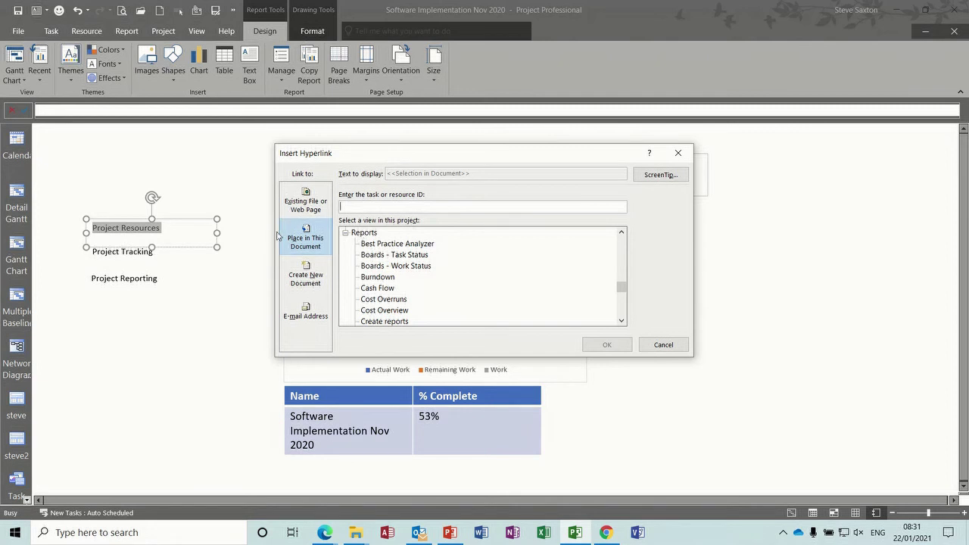
pyautogui.moveTo(621, 286); pyautogui.dragTo(622, 265)
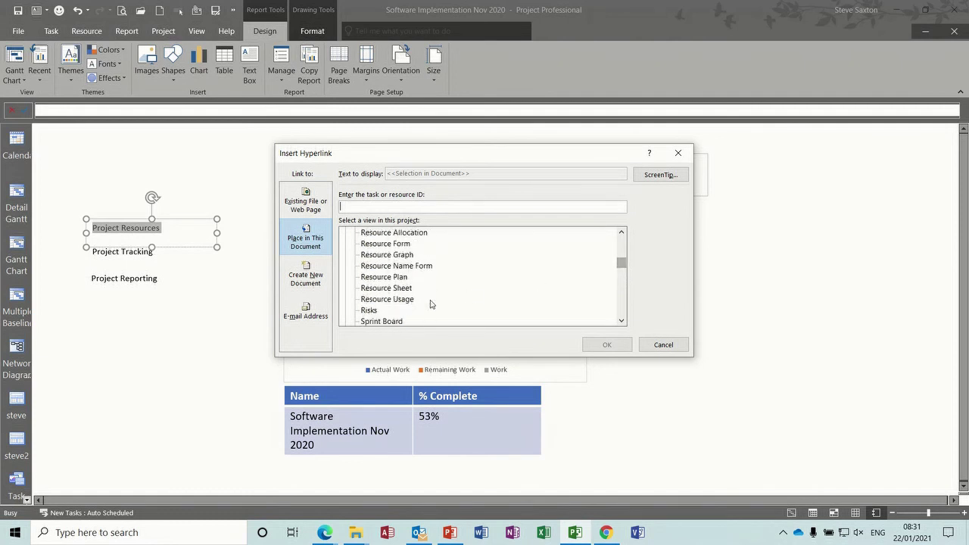
pyautogui.click(410, 290)
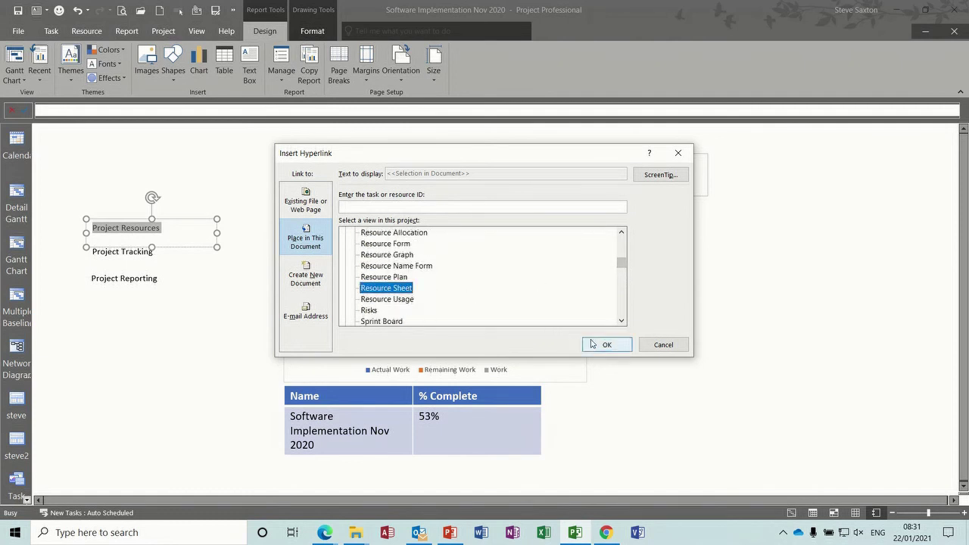
pyautogui.click(599, 344)
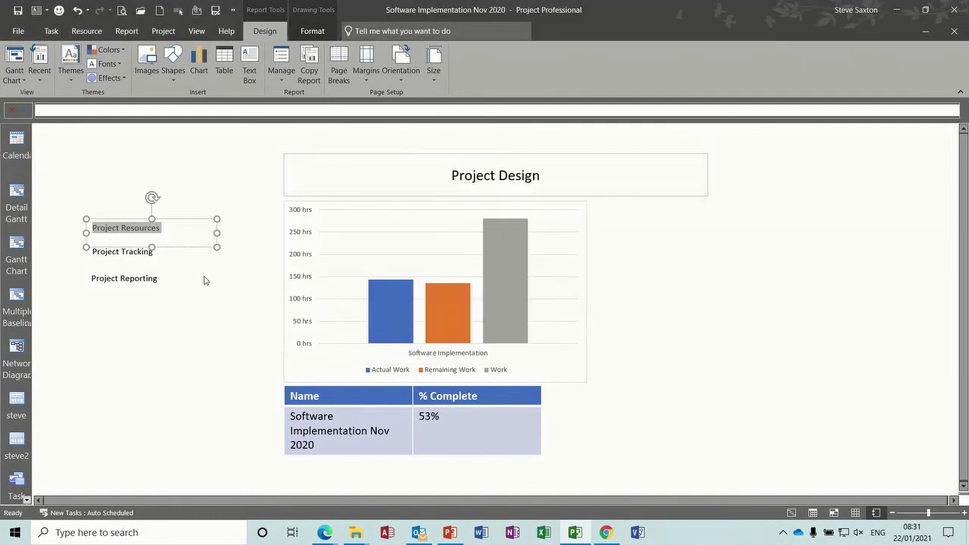
# Step: Link the Project Tracking text to the Tracking Gantt view in this project
pyautogui.click(161, 253)
pyautogui.moveTo(156, 253); pyautogui.dragTo(111, 251)
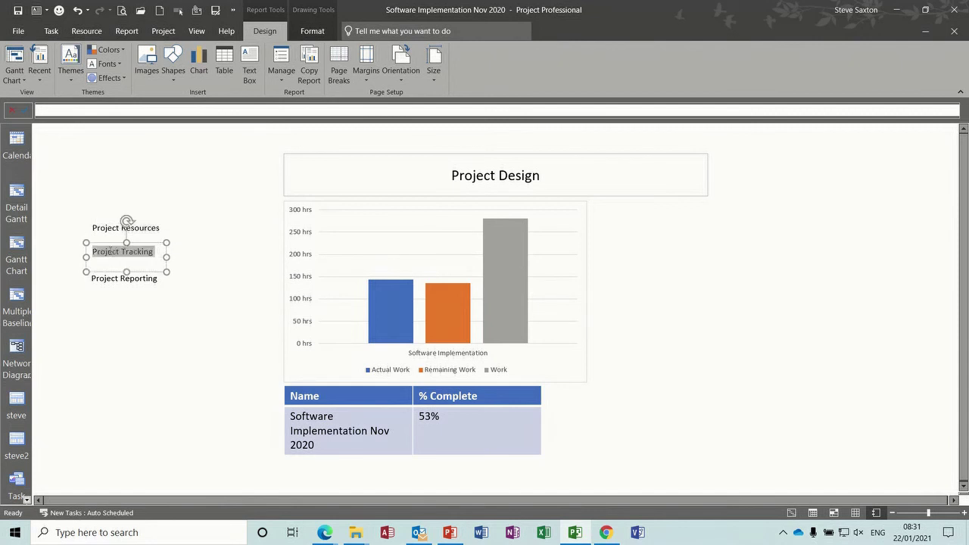
pyautogui.rightClick(106, 250)
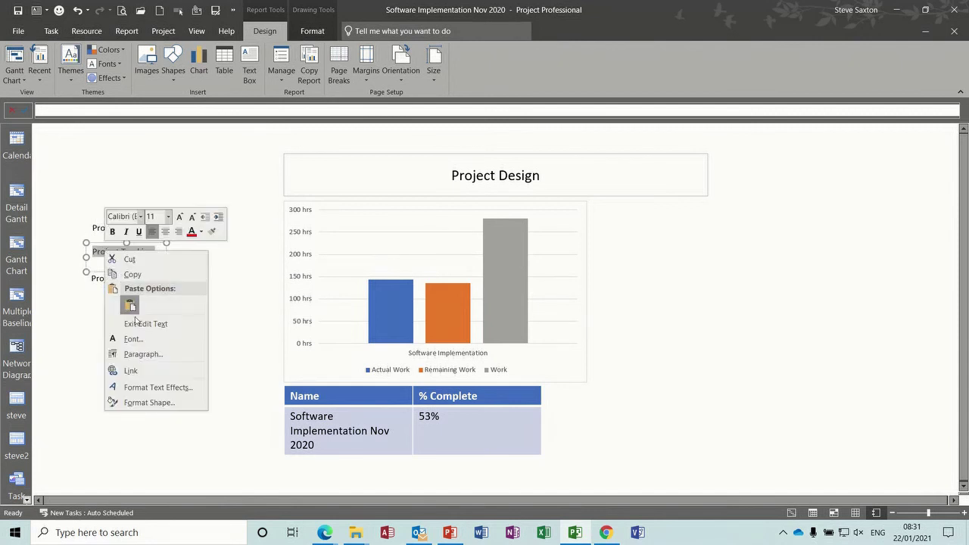
pyautogui.click(134, 371)
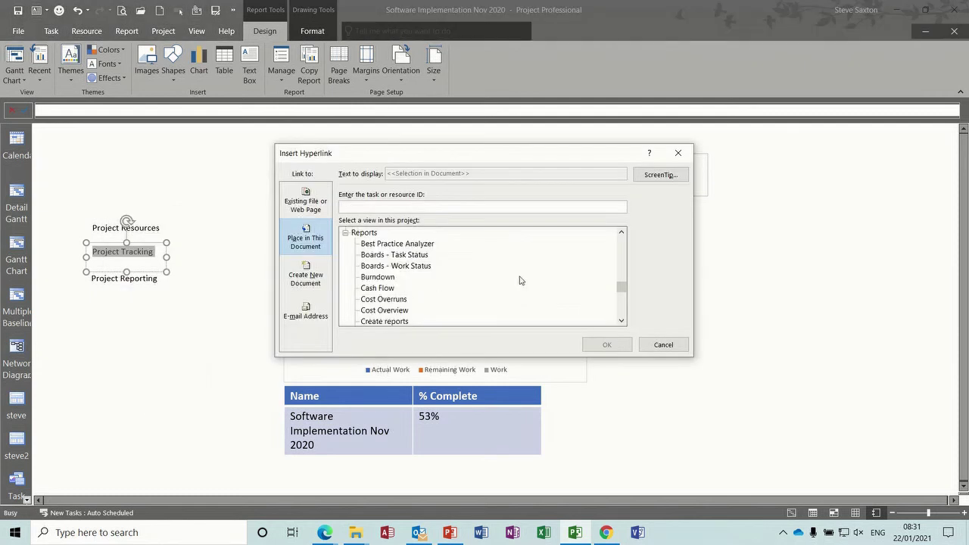
pyautogui.moveTo(620, 287)
pyautogui.mouseDown()
pyautogui.moveTo(626, 241)
pyautogui.moveTo(627, 284)
pyautogui.mouseUp()
pyautogui.click(393, 312)
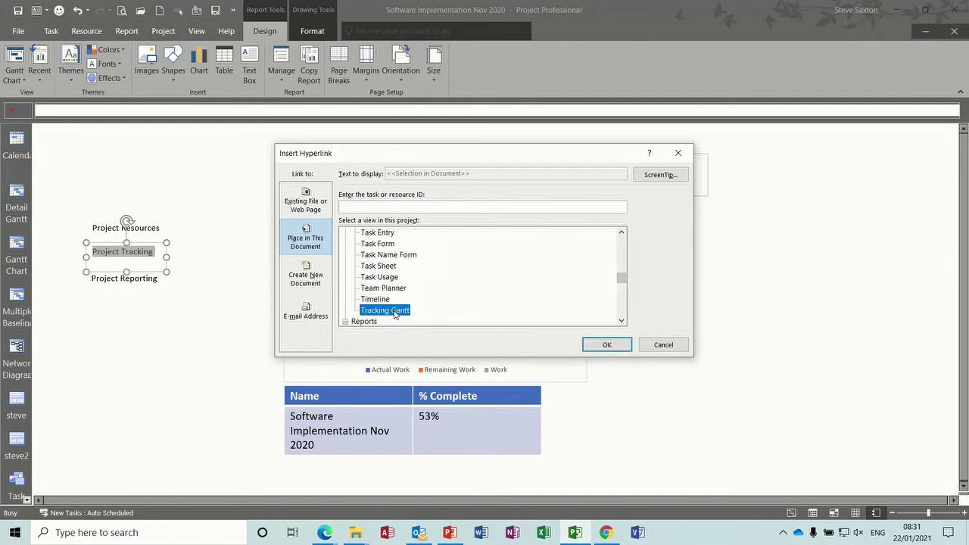
pyautogui.click(601, 344)
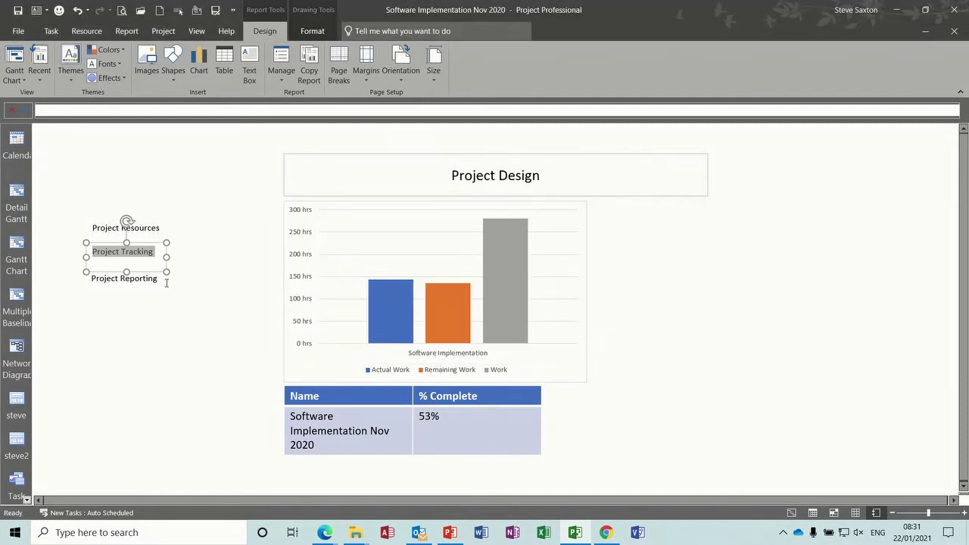
# Step: Link the Project Reporting text to the Resource Overview report in this project
pyautogui.moveTo(159, 282); pyautogui.dragTo(99, 282)
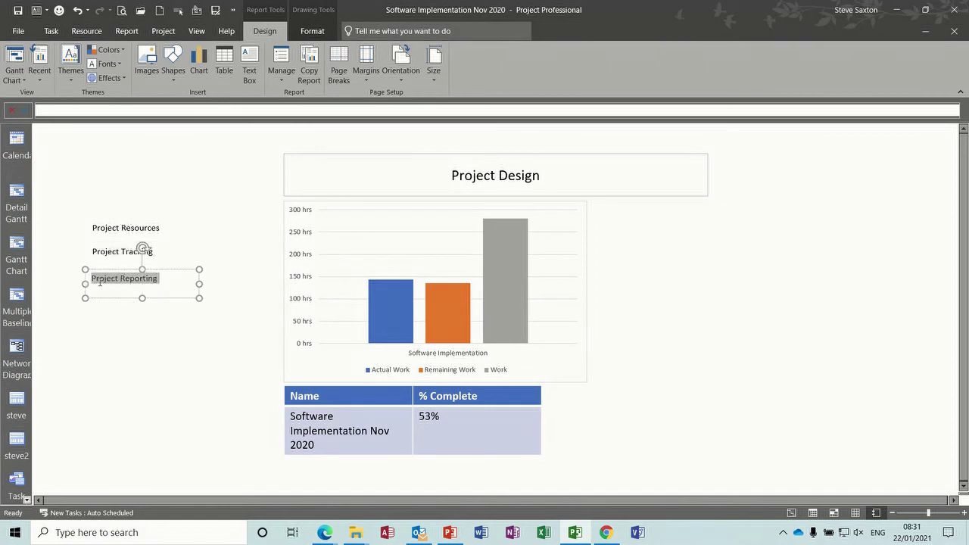
pyautogui.rightClick(101, 281)
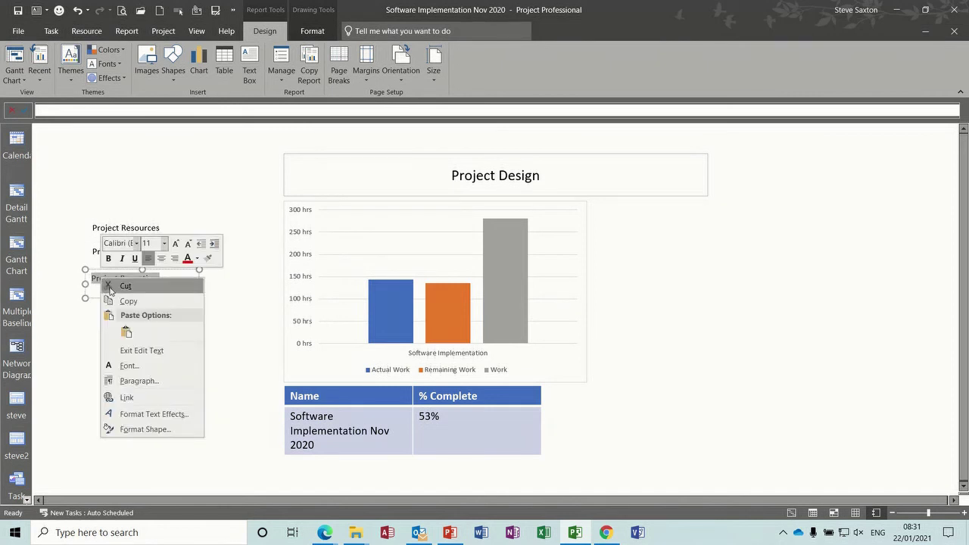
pyautogui.click(128, 397)
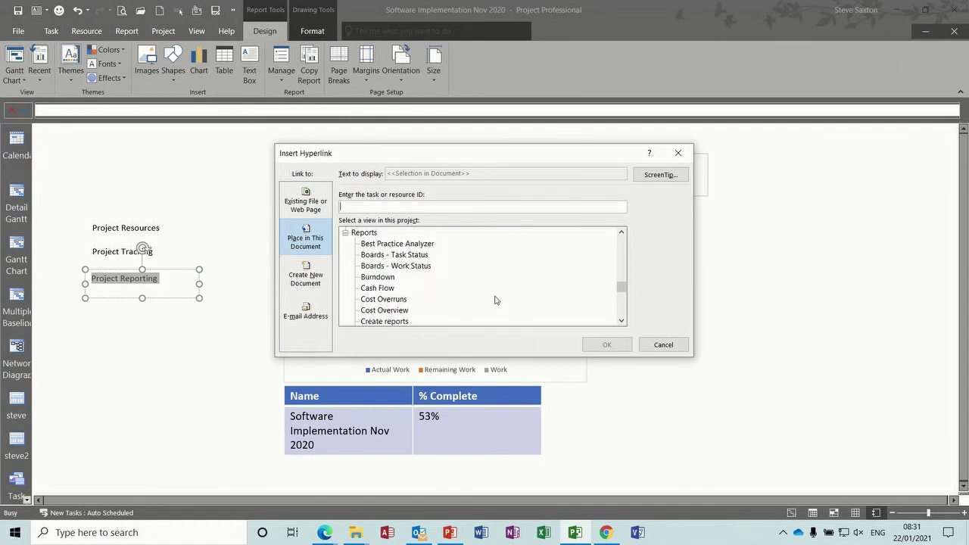
pyautogui.click(621, 321)
pyautogui.click(622, 321)
pyautogui.click(622, 321)
pyautogui.click(622, 321)
pyautogui.click(622, 321)
pyautogui.click(622, 321)
pyautogui.click(622, 321)
pyautogui.click(622, 321)
pyautogui.click(621, 321)
pyautogui.click(410, 290)
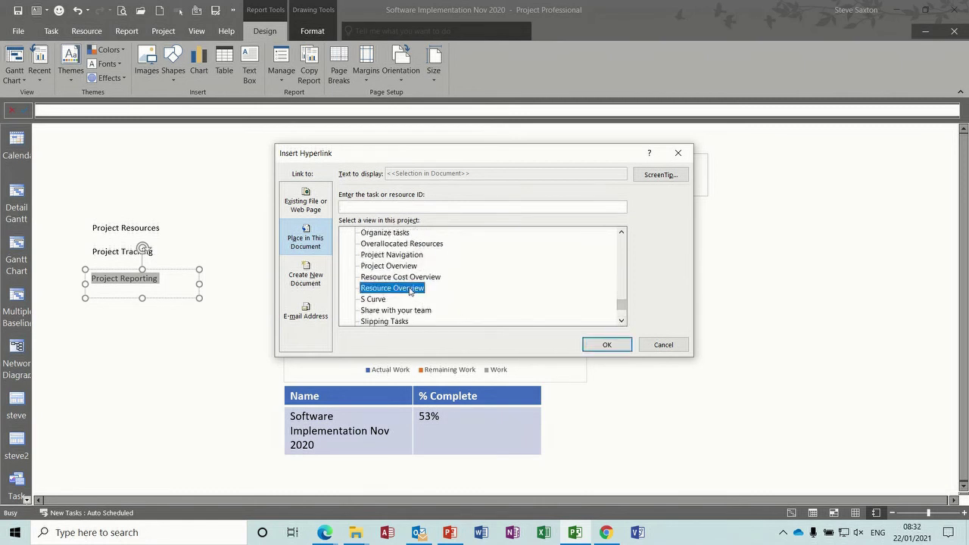
pyautogui.click(606, 347)
pyautogui.click(201, 326)
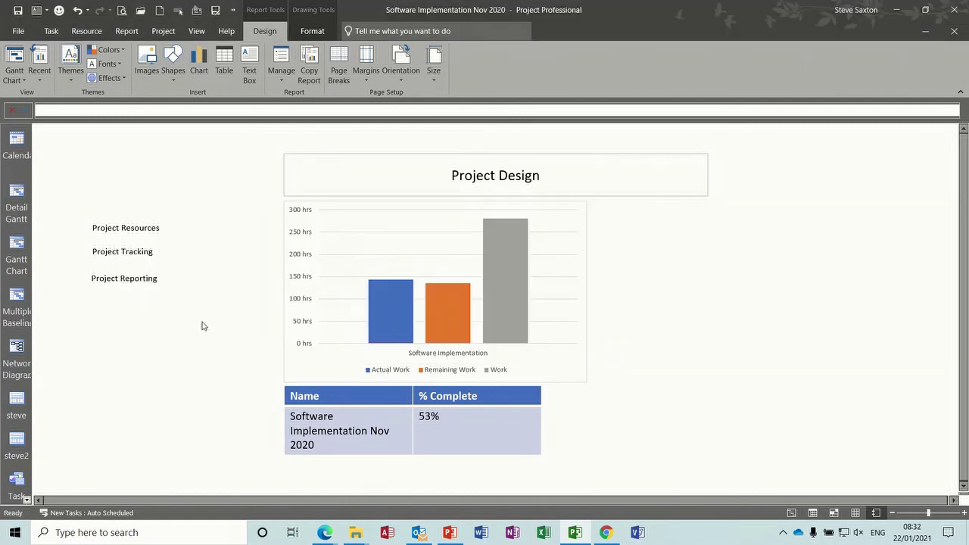
# Step: Test the Project Resources link by following it to the Resource Sheet, and return to the Project Design report
pyautogui.click(136, 226)
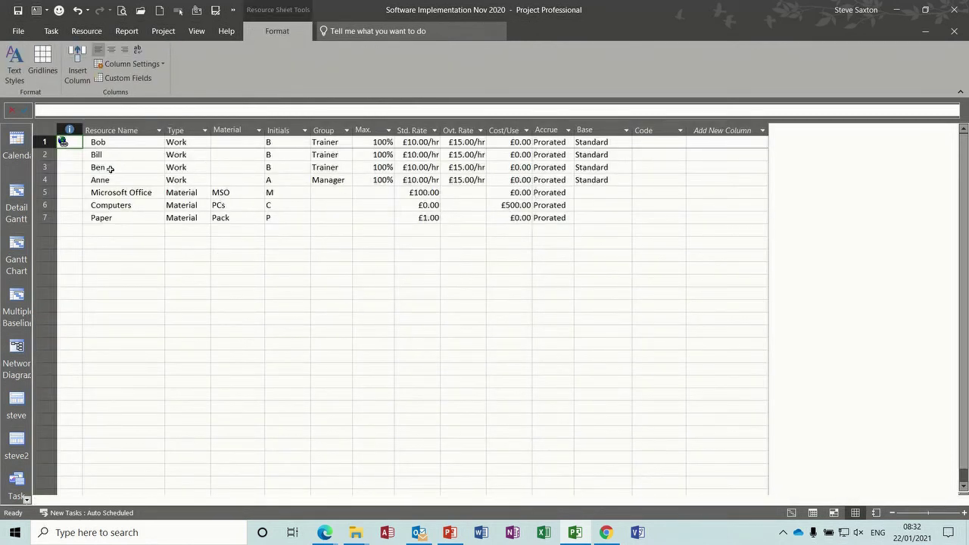
pyautogui.rightClick(65, 142)
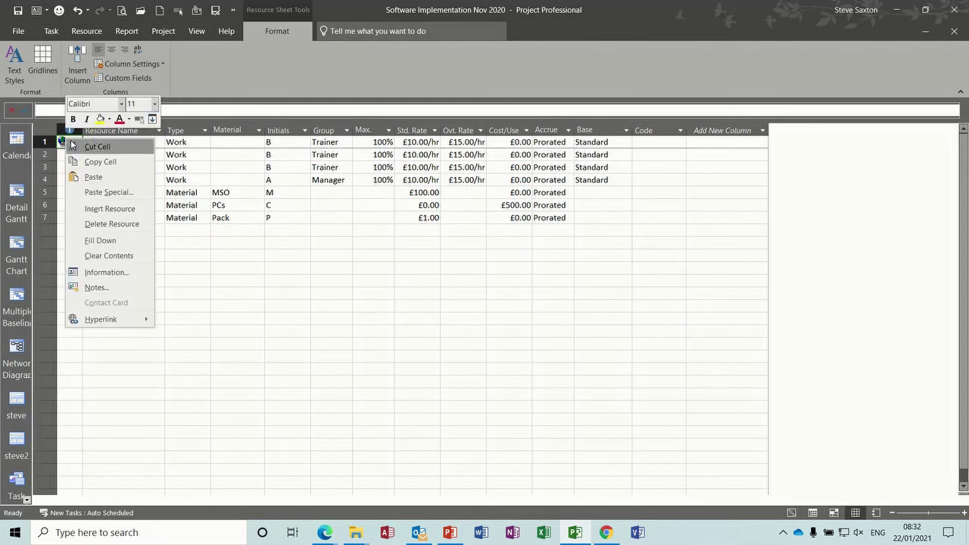
pyautogui.click(78, 11)
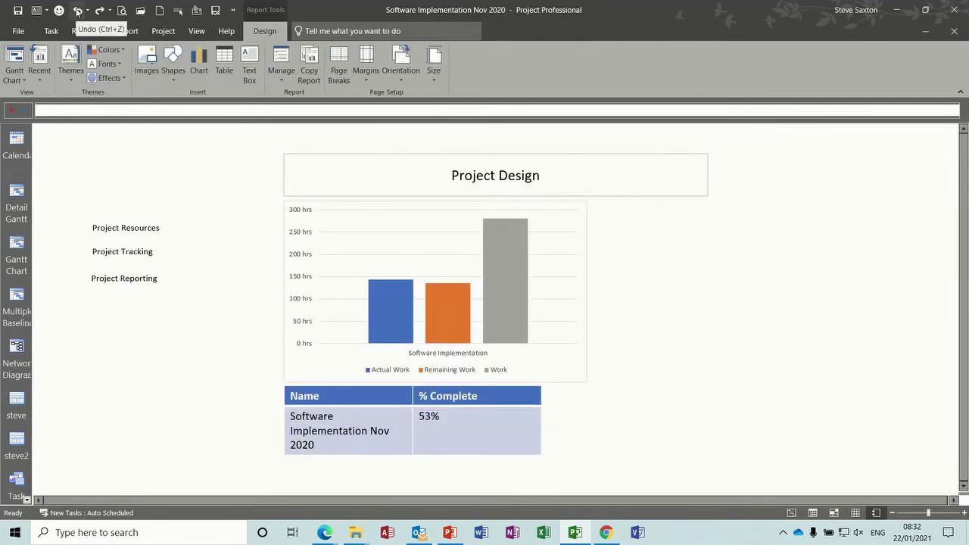
# Step: Follow the Project Resources link to open the Resource Sheet
pyautogui.click(130, 226)
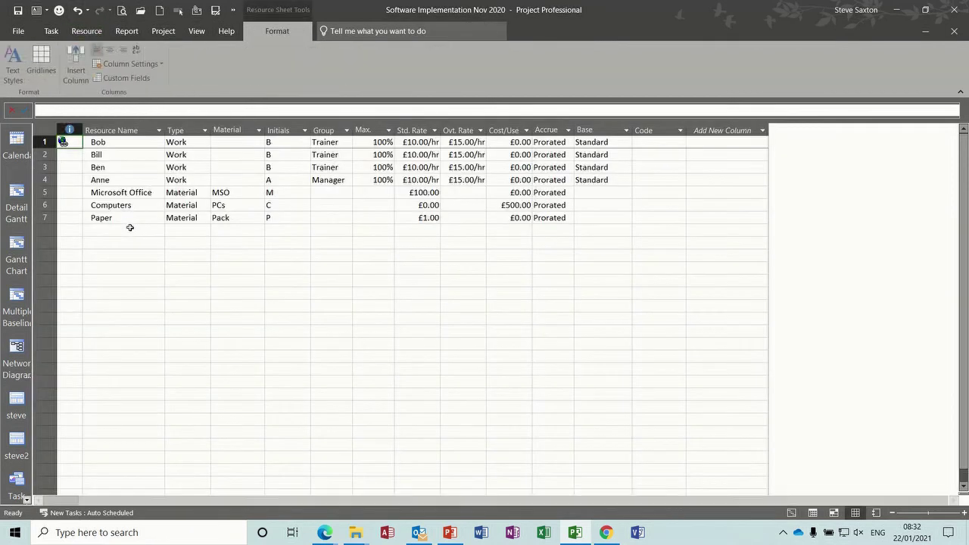
pyautogui.rightClick(65, 144)
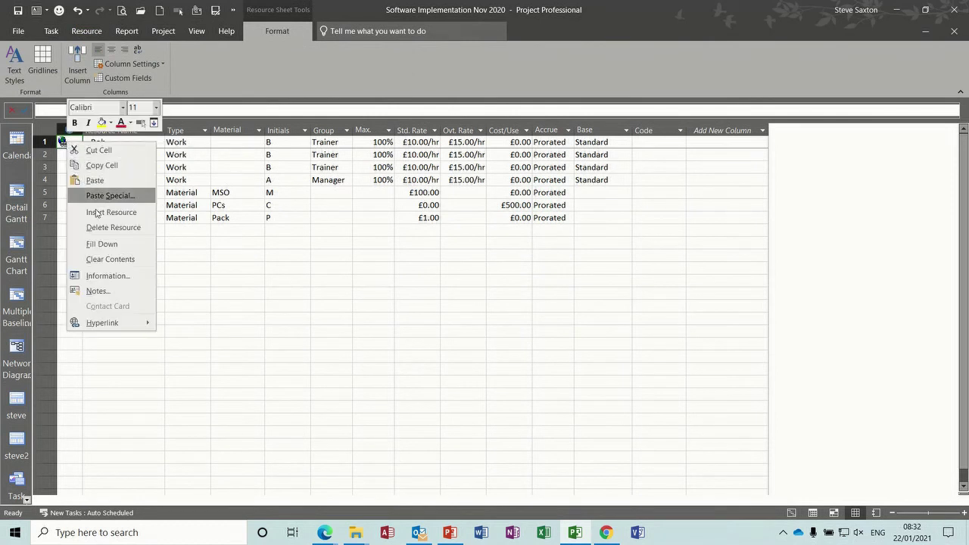
pyautogui.moveTo(124, 322)
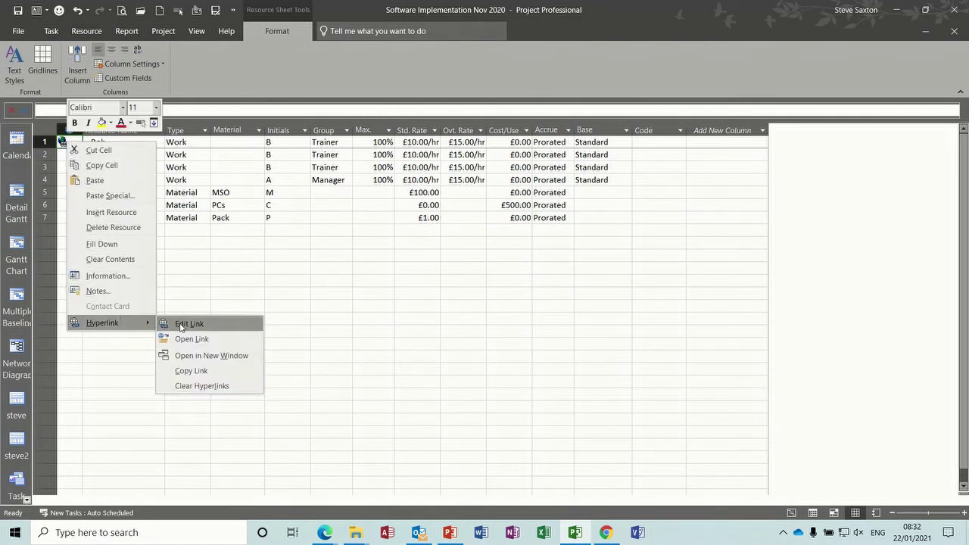
pyautogui.click(180, 325)
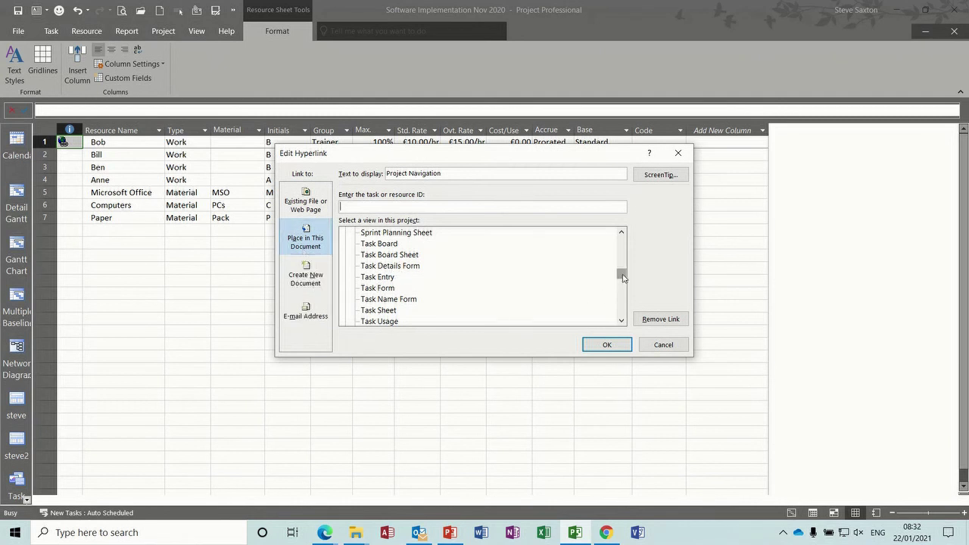
pyautogui.moveTo(623, 277); pyautogui.dragTo(607, 307)
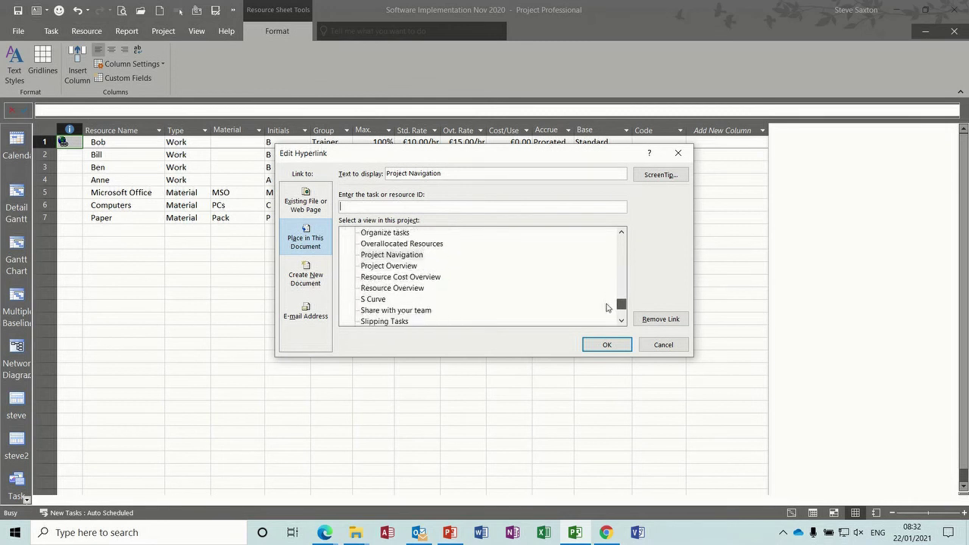
pyautogui.click(654, 347)
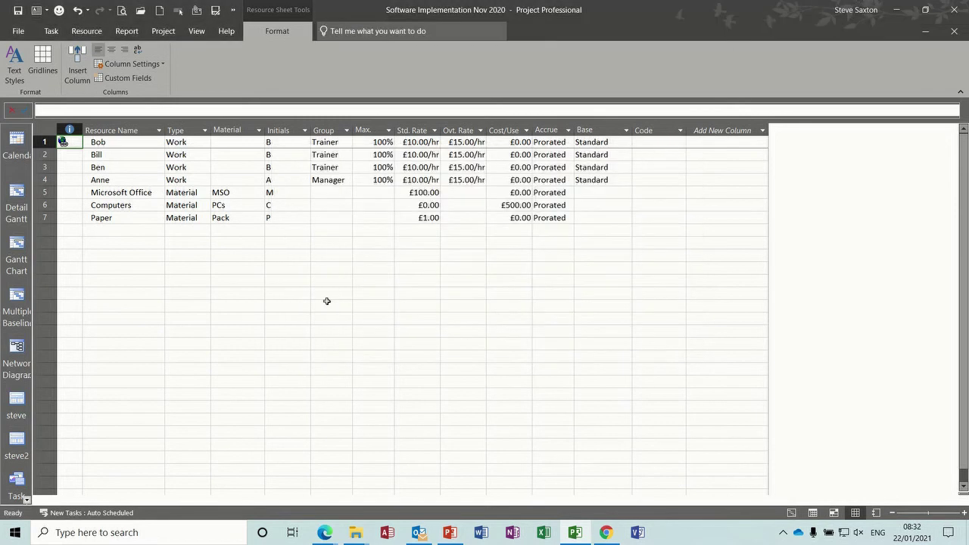
# Step: Copy the Project Design report from Software Implementation Nov 2020 to Global.MPT with the Organizer
pyautogui.click(196, 30)
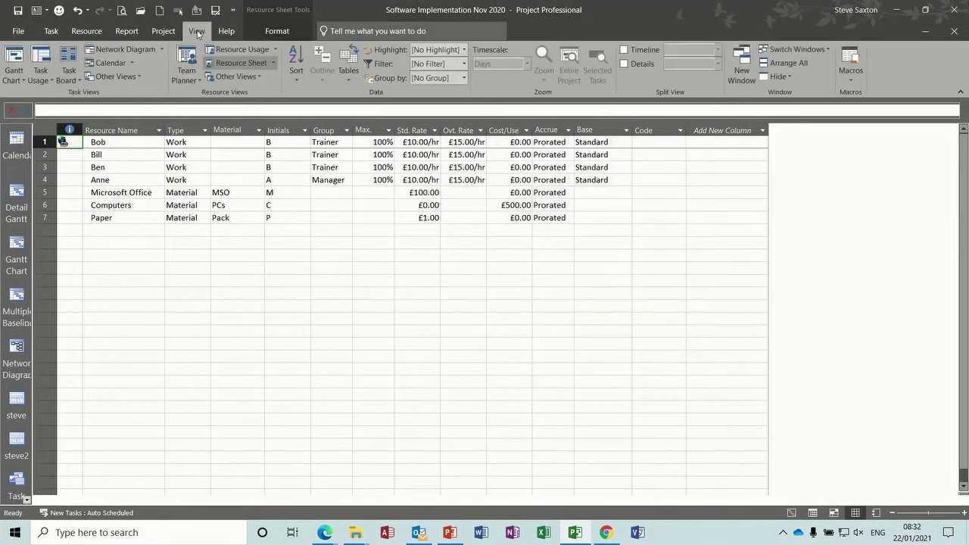
pyautogui.click(259, 78)
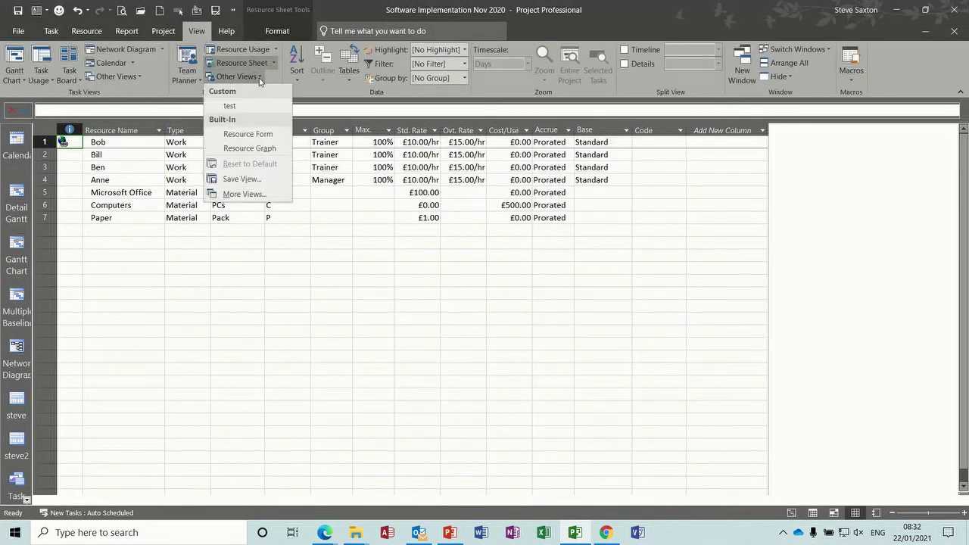
pyautogui.click(249, 194)
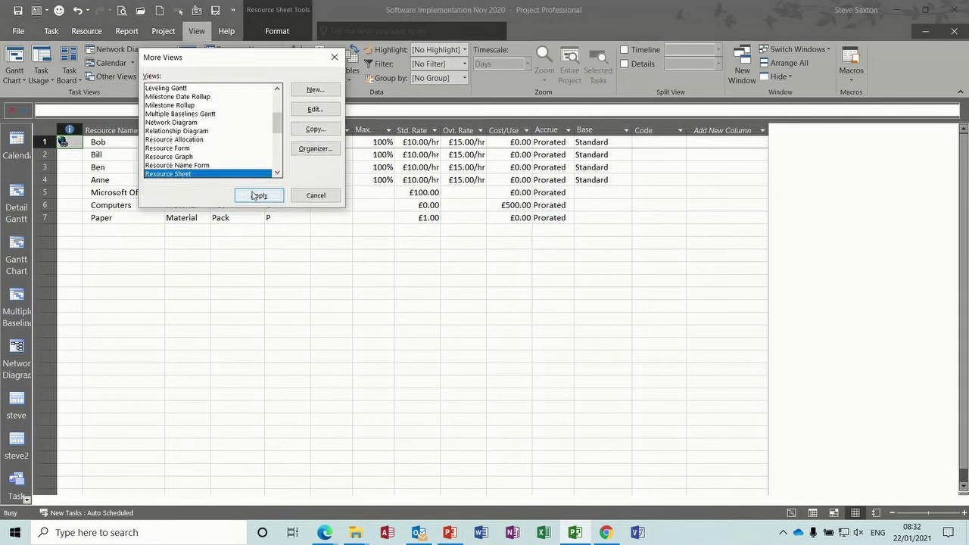
pyautogui.click(305, 150)
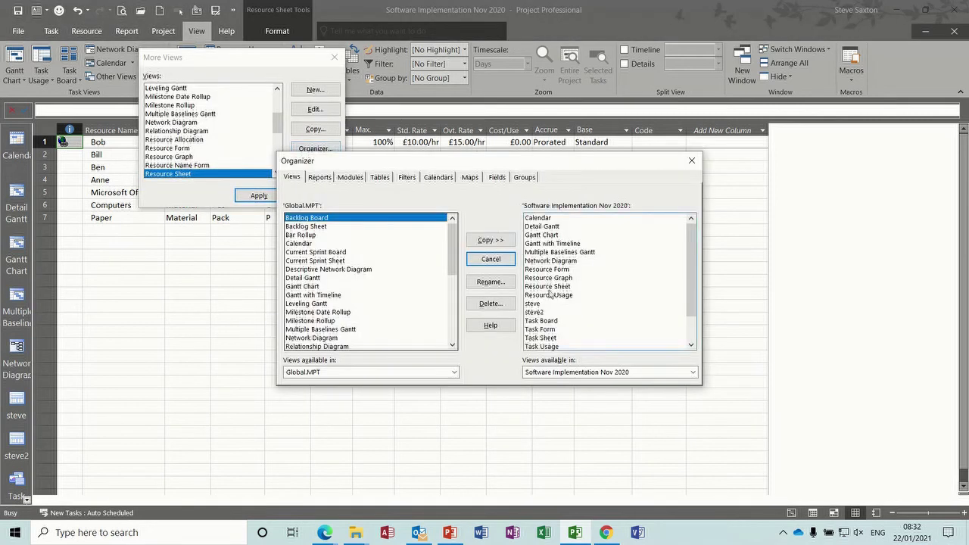
pyautogui.click(321, 180)
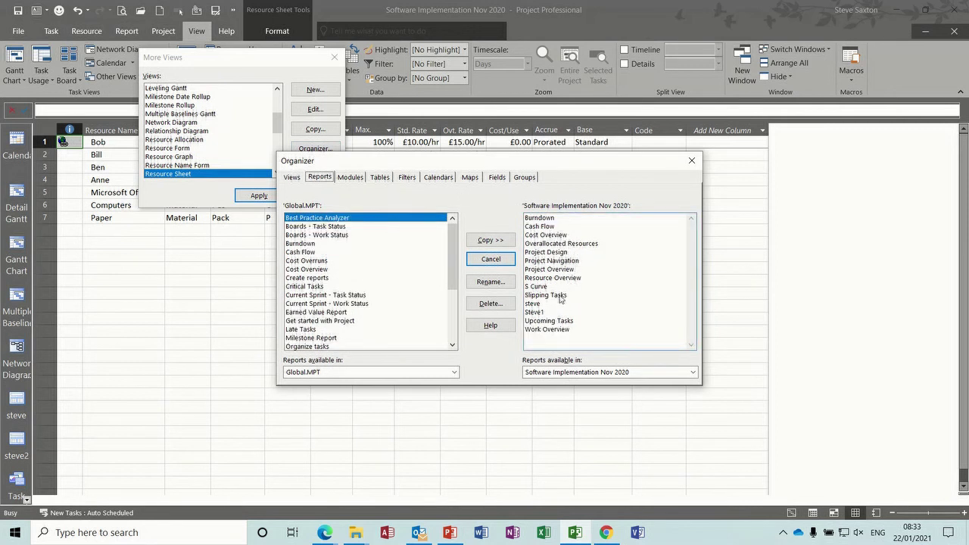
pyautogui.click(551, 253)
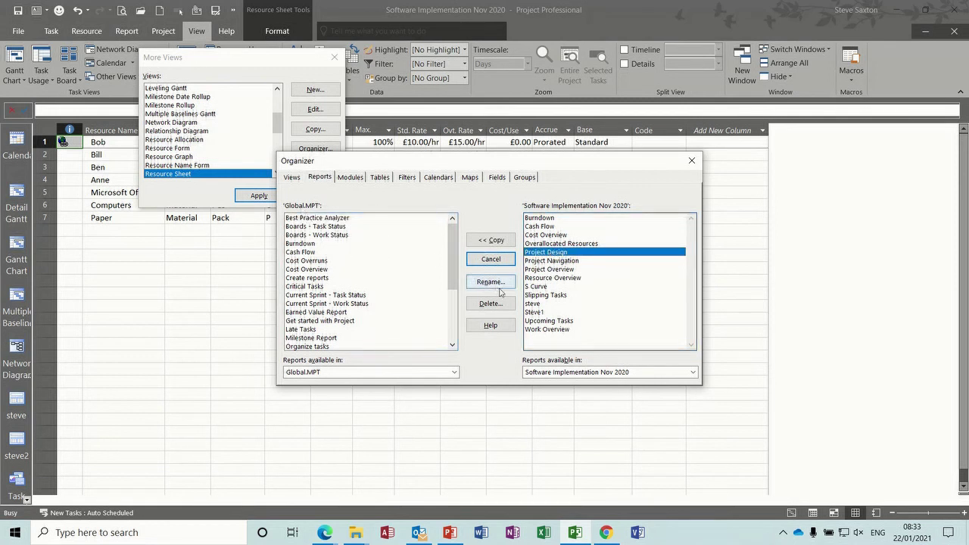
pyautogui.click(493, 243)
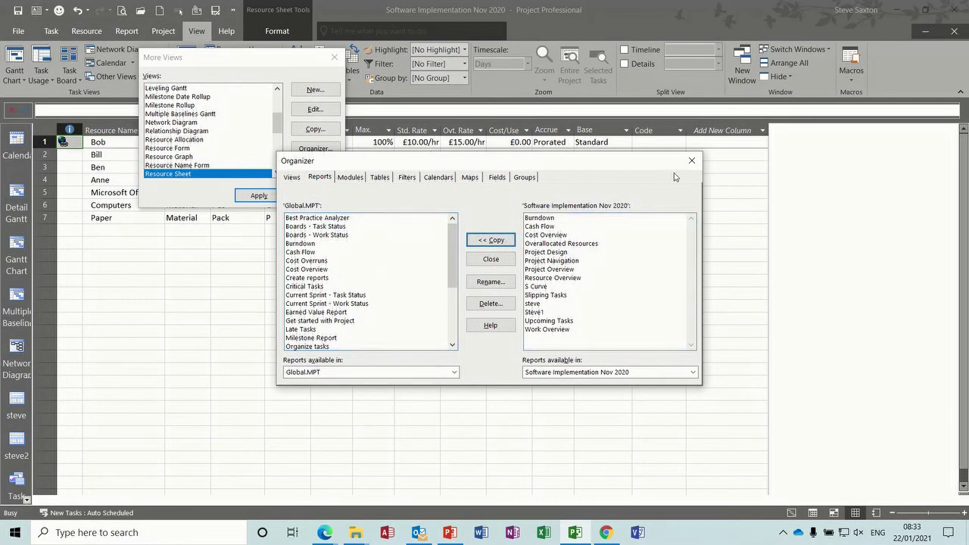
pyautogui.click(691, 160)
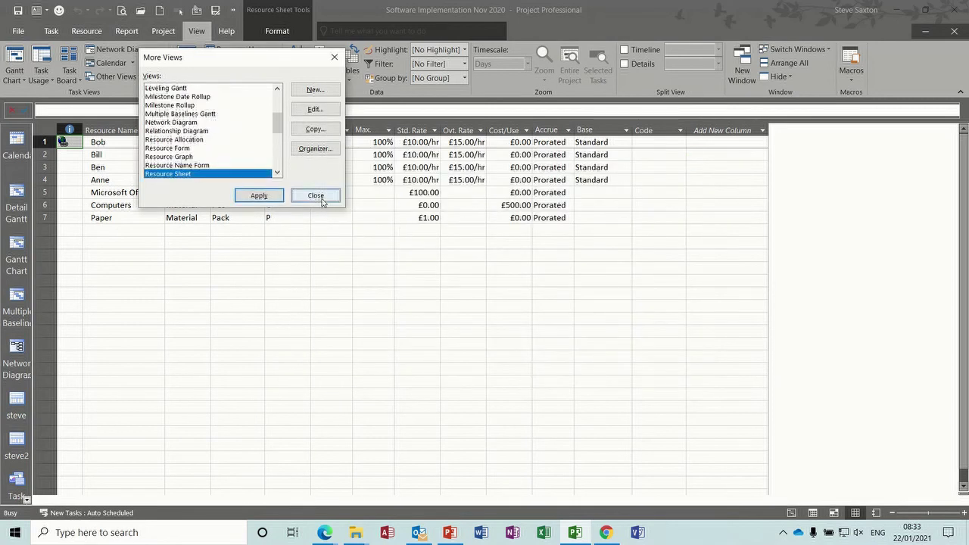
pyautogui.click(321, 197)
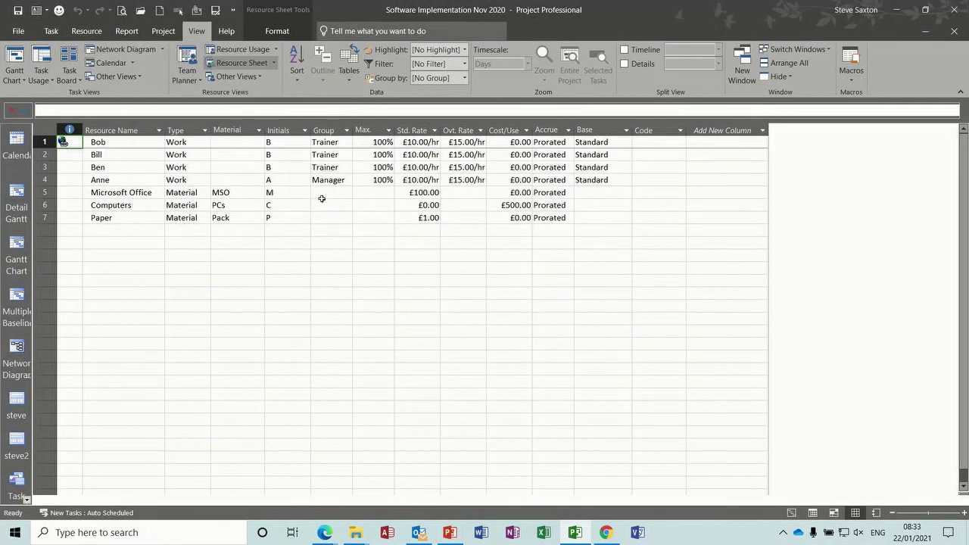
# Step: Retarget the first resource's hyperlink in the Resource Sheet to the Project Design report and follow it back to the report
pyautogui.rightClick(67, 142)
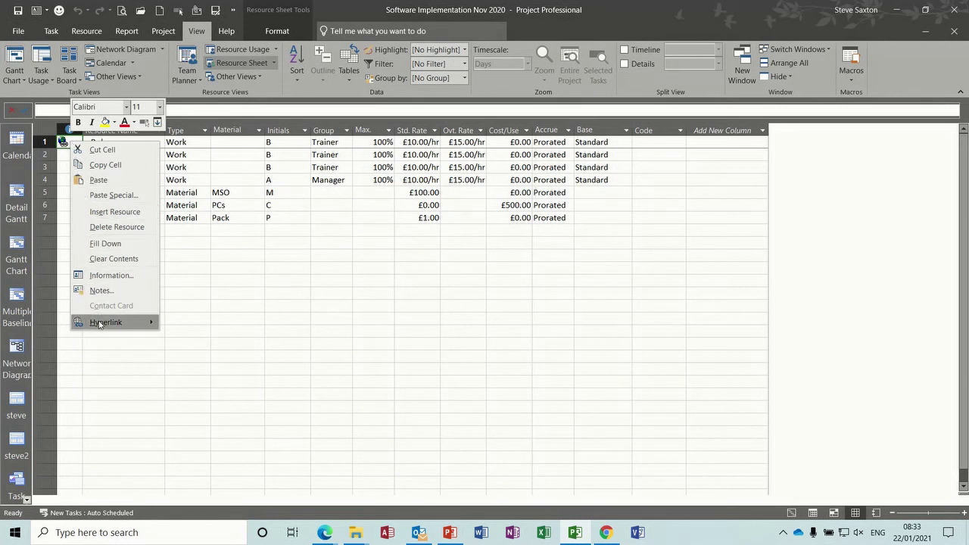
pyautogui.moveTo(99, 324)
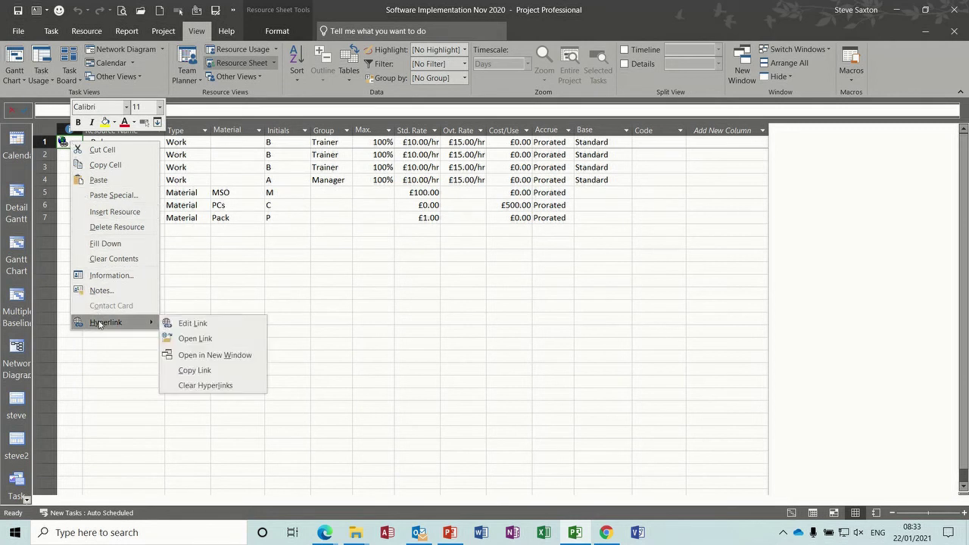
pyautogui.click(206, 326)
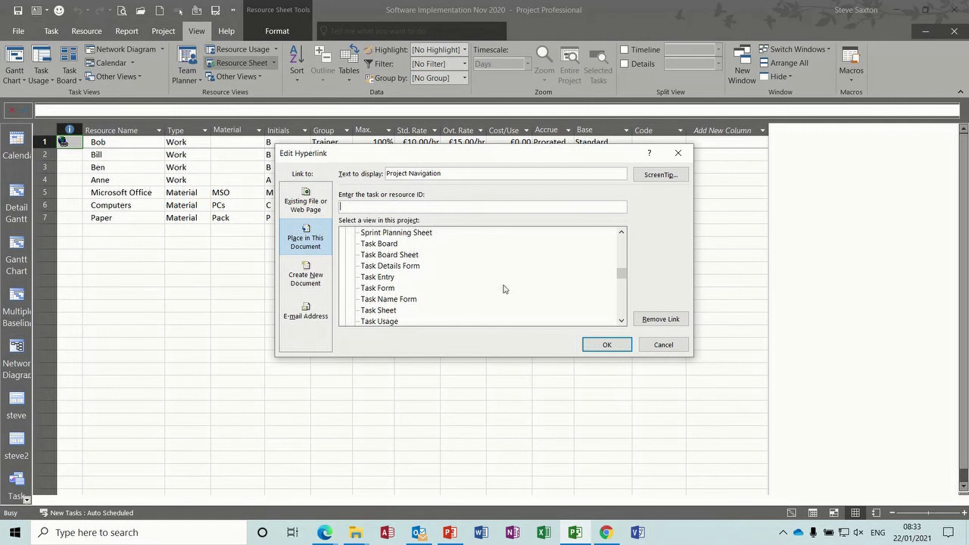
pyautogui.moveTo(624, 277)
pyautogui.mouseDown()
pyautogui.moveTo(625, 252)
pyautogui.moveTo(624, 286)
pyautogui.mouseUp()
pyautogui.moveTo(621, 289); pyautogui.dragTo(618, 304)
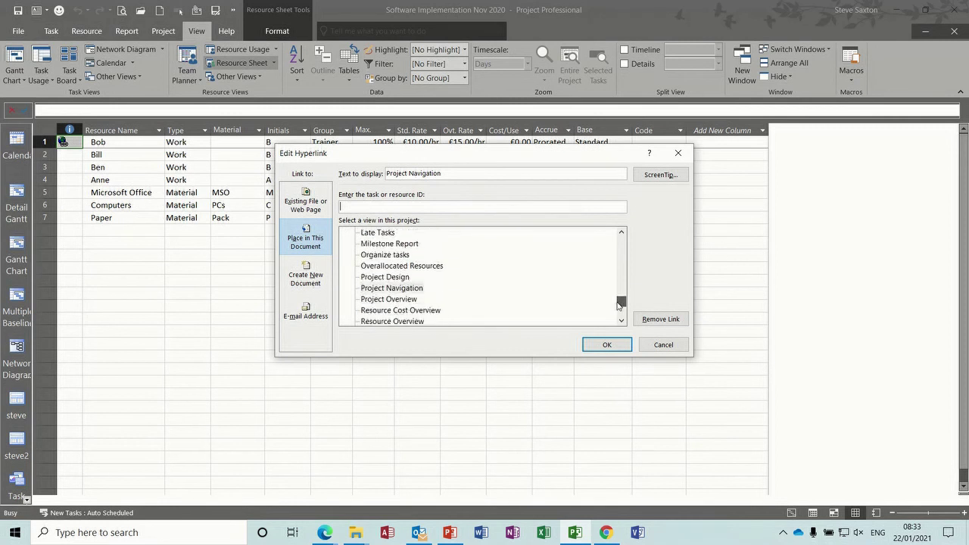
pyautogui.click(399, 278)
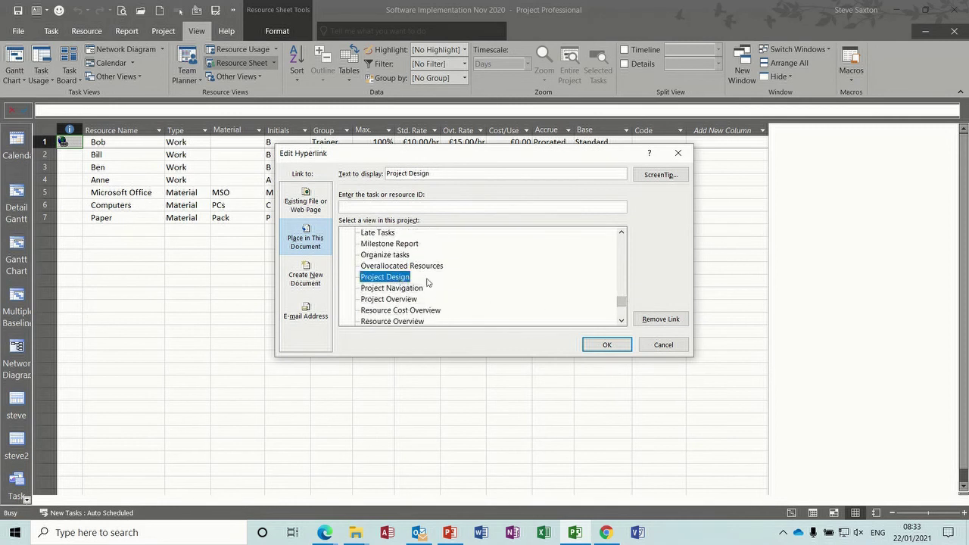
pyautogui.click(600, 345)
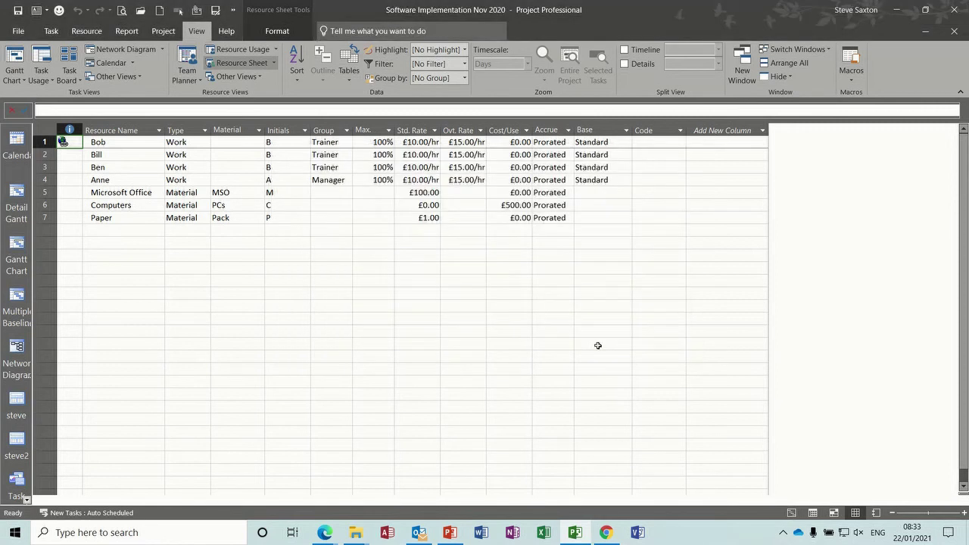
pyautogui.click(64, 143)
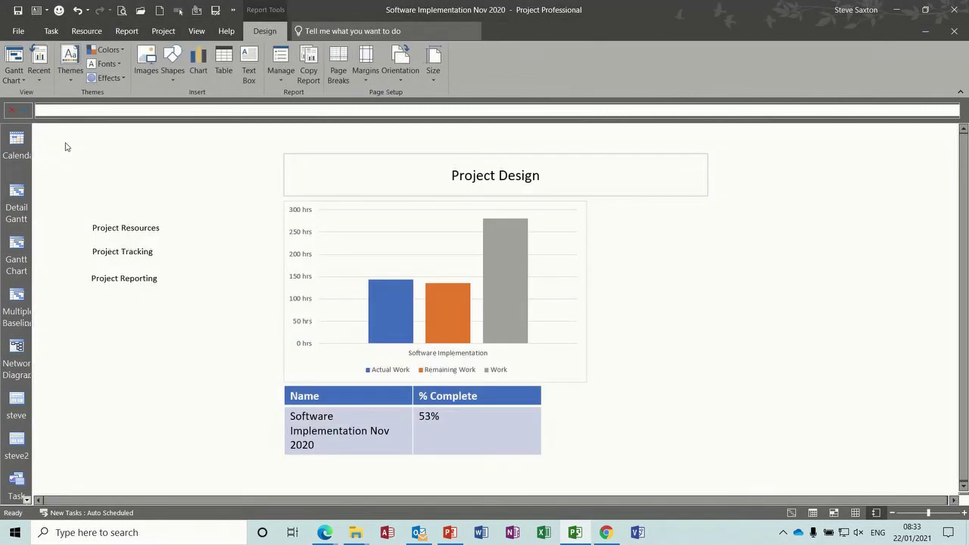
# Step: From the Project Tracking view, retarget the Software Implementation summary task's hyperlink to the Project Design report and follow it back
pyautogui.click(124, 252)
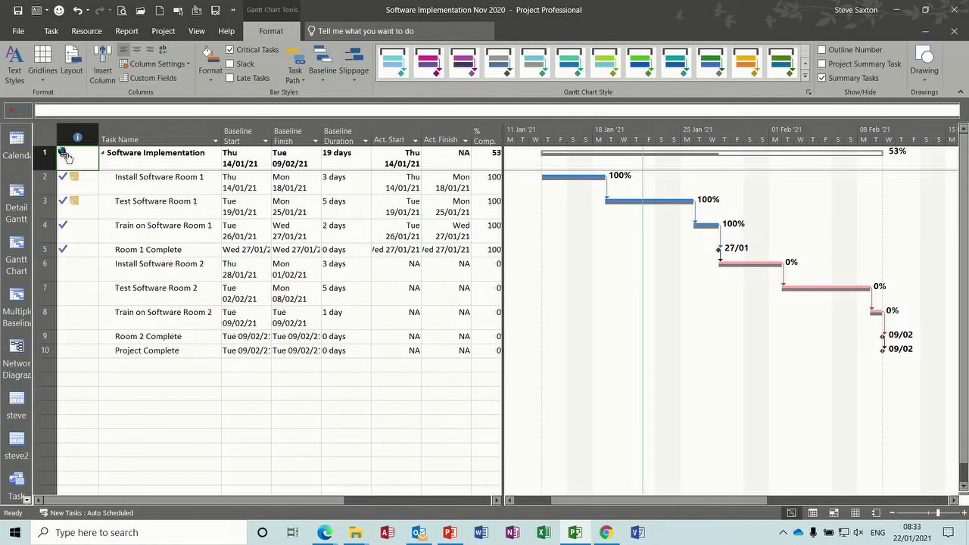
pyautogui.rightClick(66, 156)
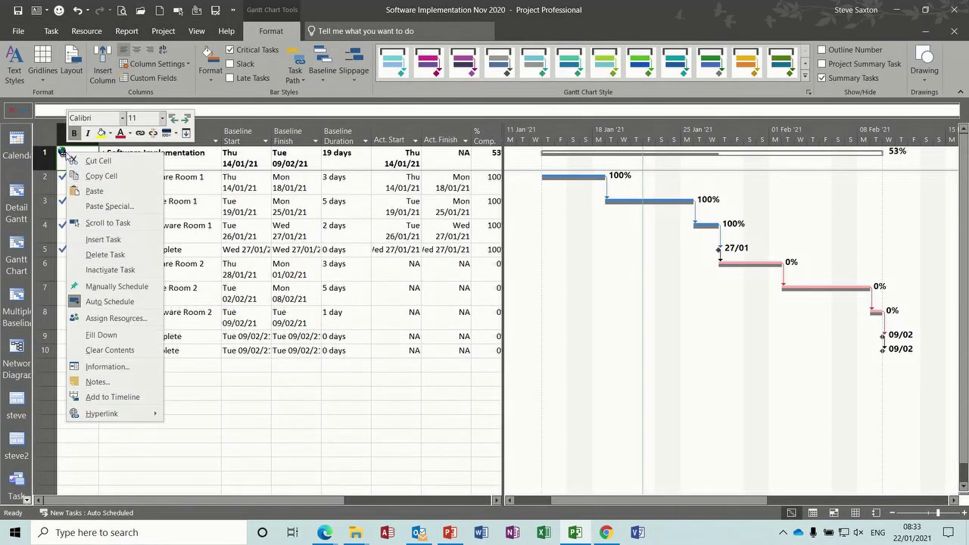
pyautogui.moveTo(130, 415)
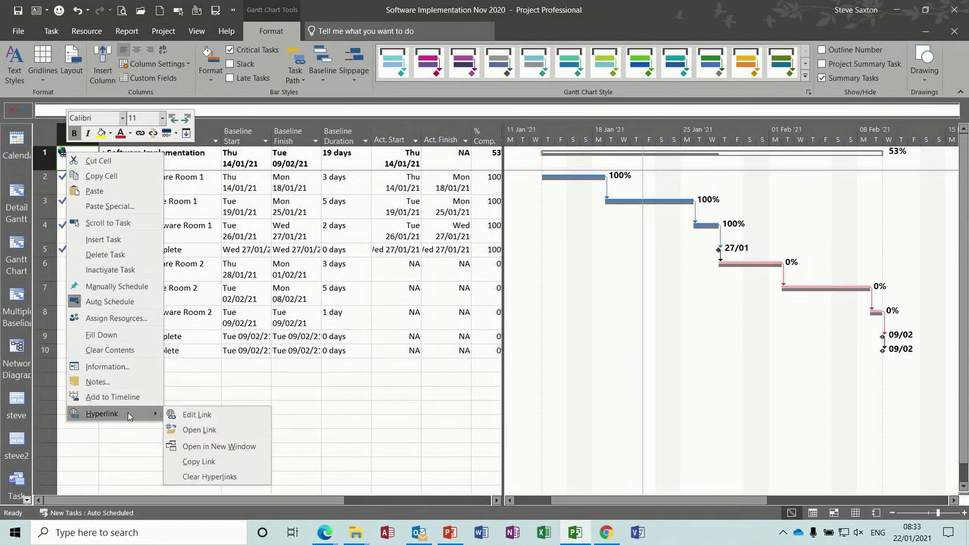
pyautogui.click(218, 419)
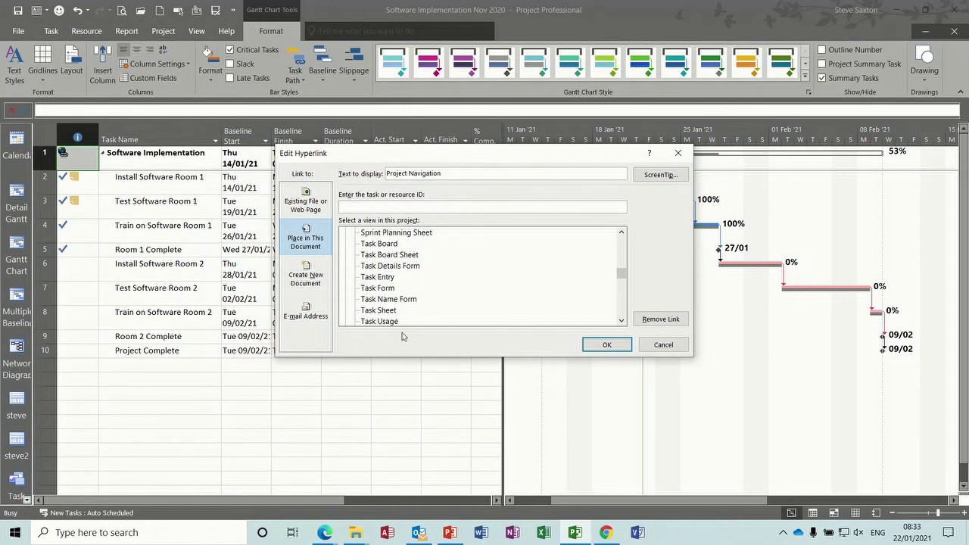
pyautogui.moveTo(622, 279); pyautogui.dragTo(623, 307)
pyautogui.click(391, 277)
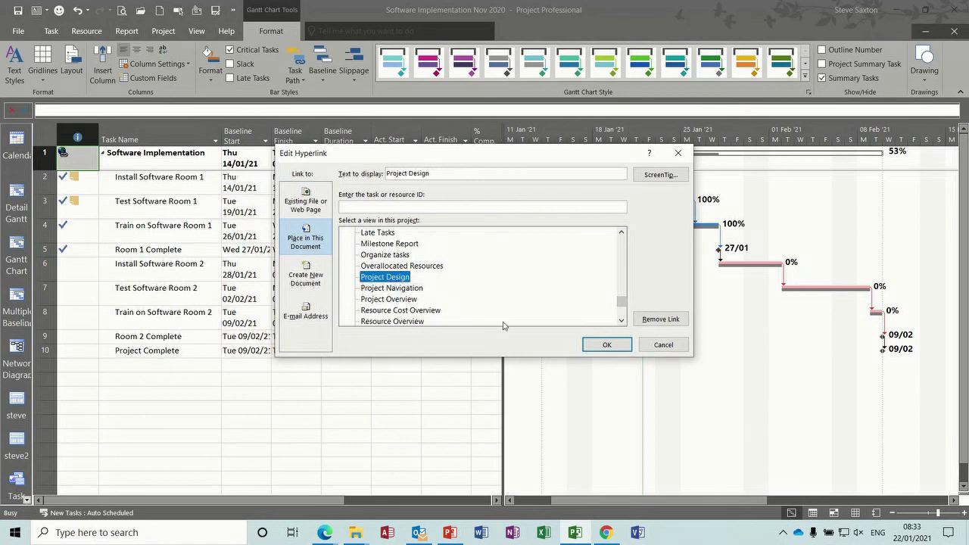
pyautogui.click(606, 346)
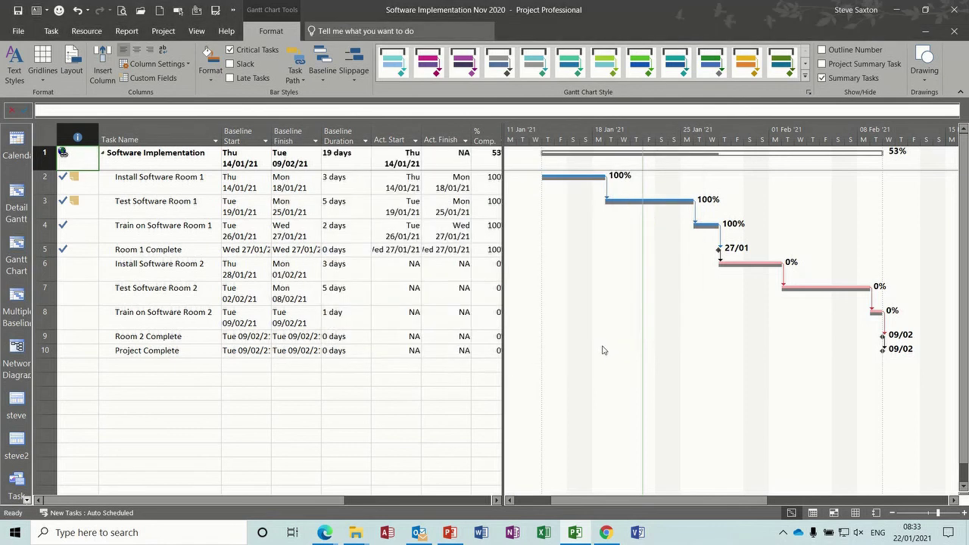
pyautogui.click(65, 155)
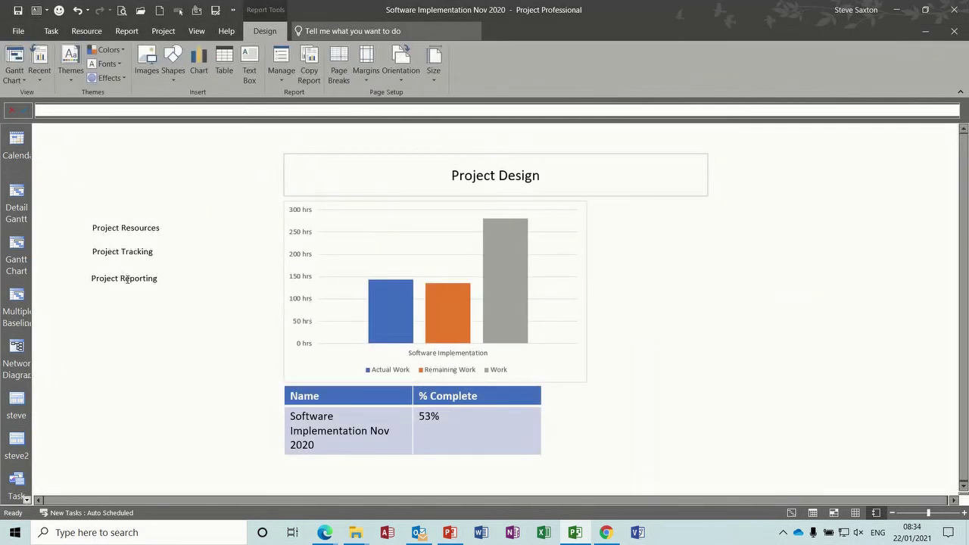
# Step: Follow the Project Reporting link and add a text box reading Project Design beside the Resource Overview report's title
pyautogui.click(126, 278)
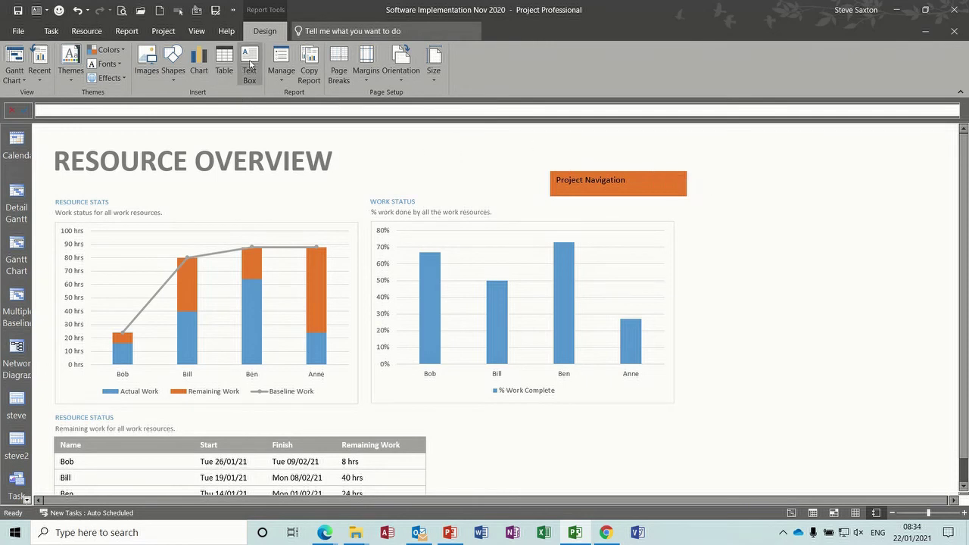
pyautogui.moveTo(418, 152)
pyautogui.mouseDown()
pyautogui.moveTo(493, 190)
pyautogui.moveTo(509, 181)
pyautogui.mouseUp()
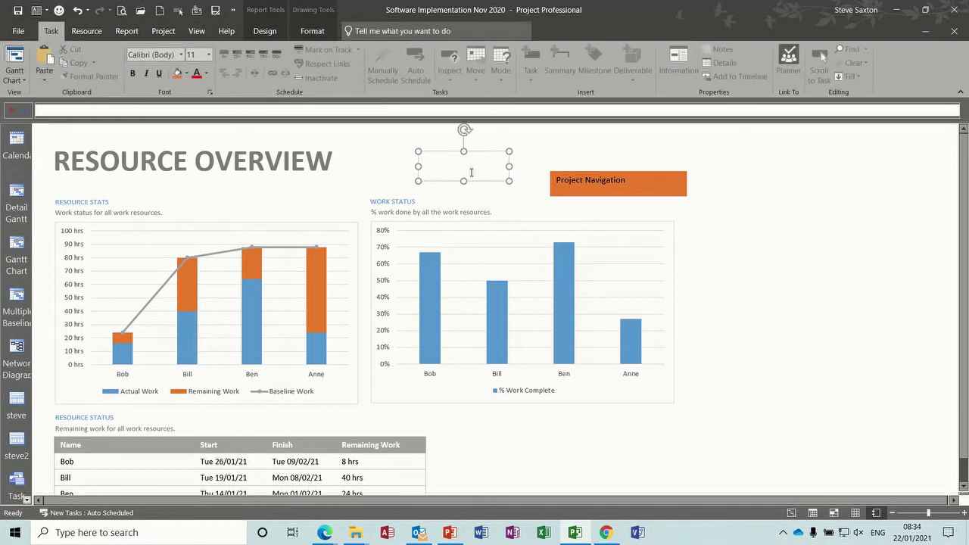
pyautogui.write('Project Design')
# Step: Link the Project Design text on the Resource Overview report to the Project Design report and follow the link
pyautogui.moveTo(484, 162); pyautogui.dragTo(437, 160)
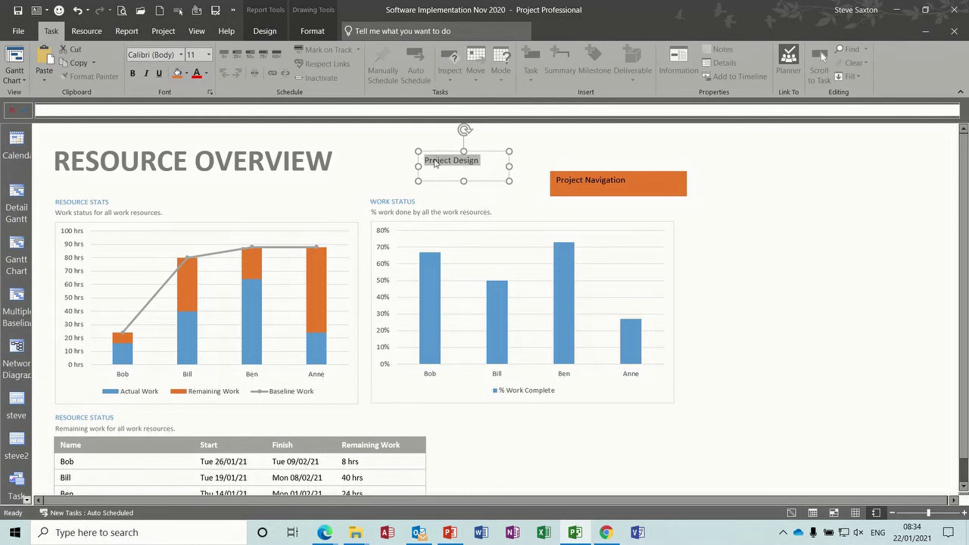
pyautogui.rightClick(436, 162)
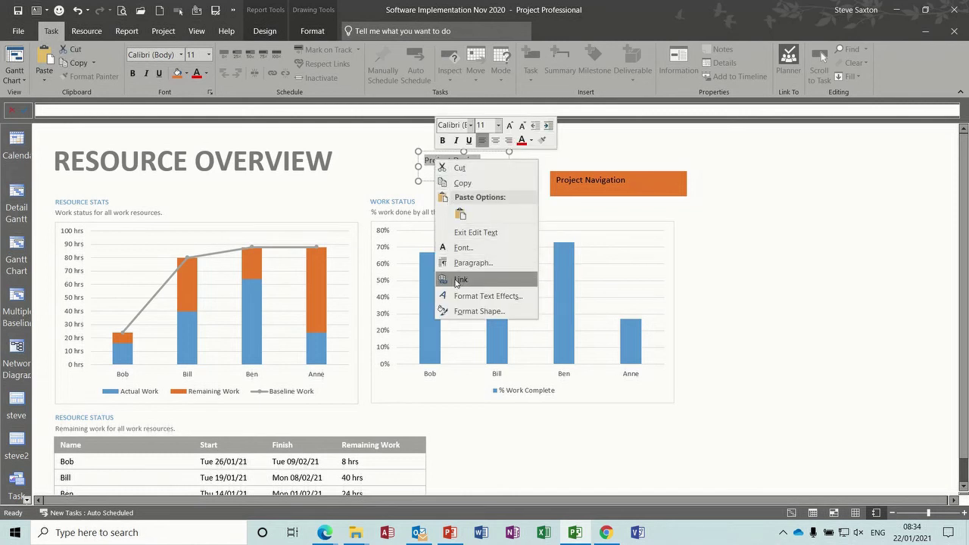
pyautogui.click(459, 279)
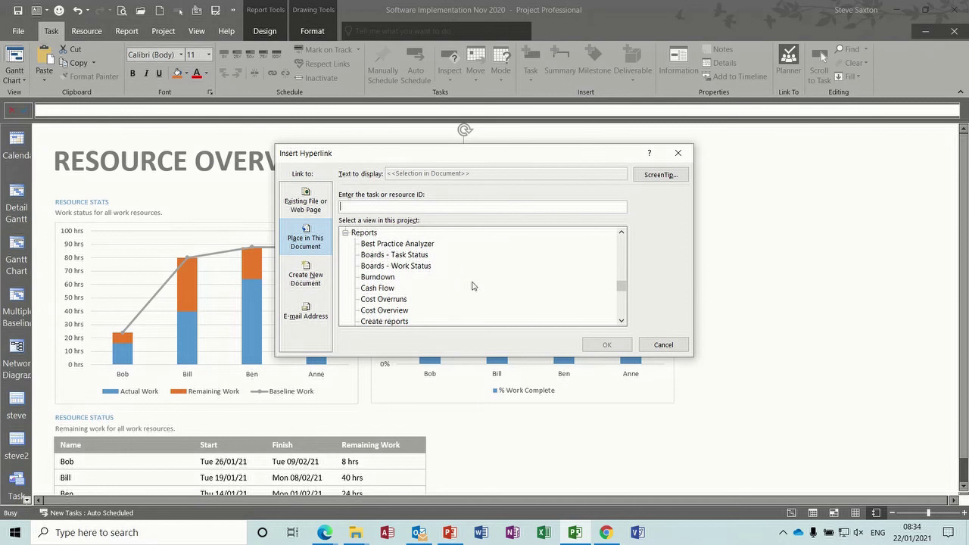
pyautogui.click(621, 321)
pyautogui.click(622, 321)
pyautogui.click(622, 321)
pyautogui.click(622, 321)
pyautogui.click(621, 321)
pyautogui.click(622, 321)
pyautogui.click(621, 321)
pyautogui.click(622, 321)
pyautogui.click(622, 321)
pyautogui.click(622, 321)
pyautogui.click(622, 321)
pyautogui.click(622, 321)
pyautogui.click(622, 321)
pyautogui.click(405, 289)
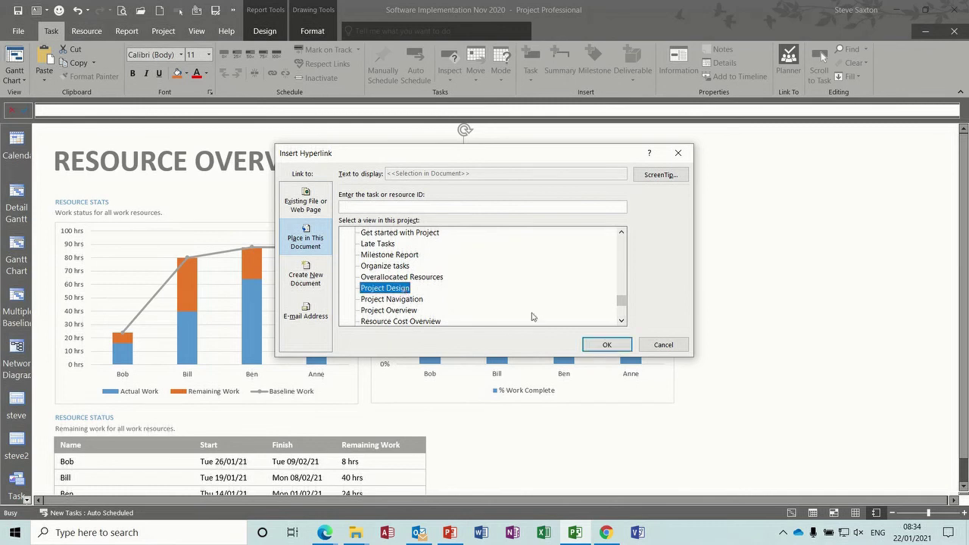
pyautogui.click(607, 345)
pyautogui.click(742, 222)
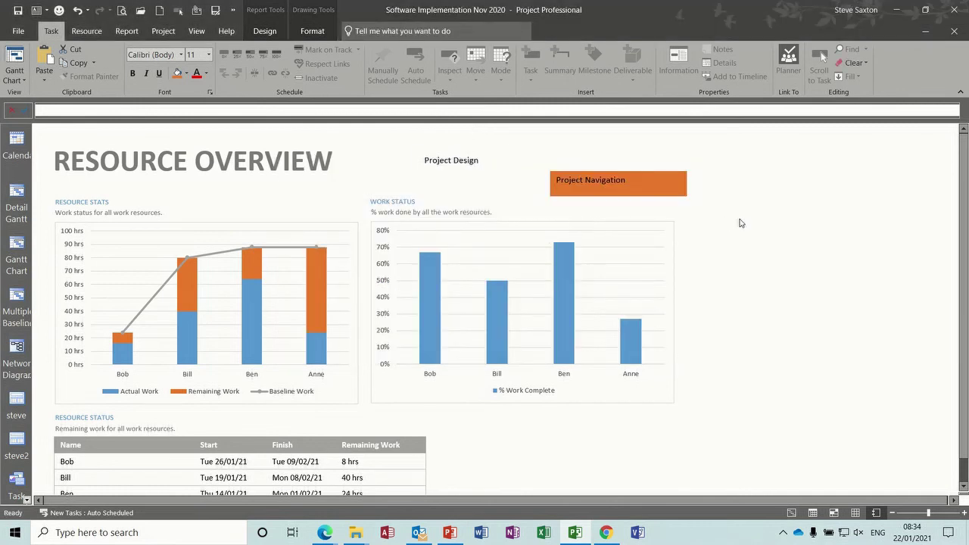
pyautogui.keyDown('ctrl'); pyautogui.click(460, 159); pyautogui.keyUp('ctrl')
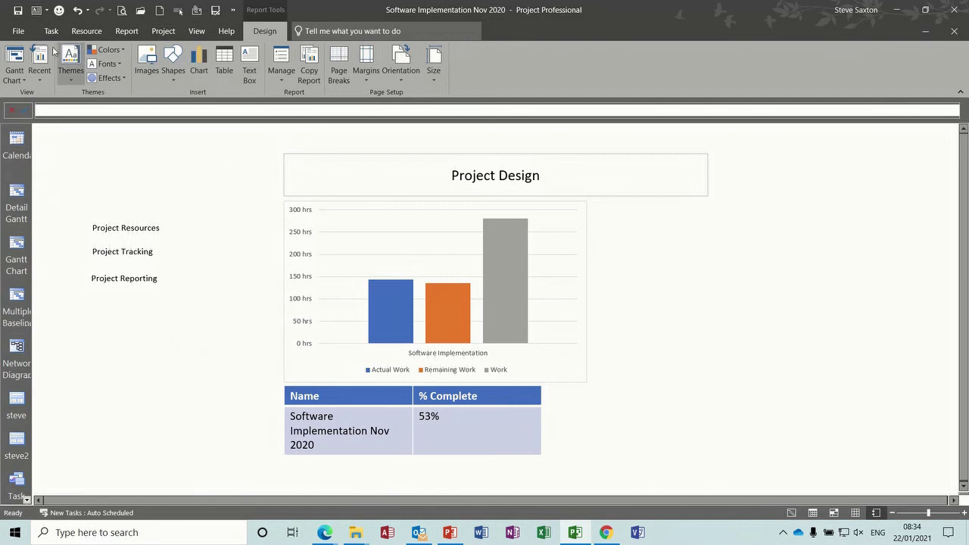
# Step: Examine the default view choices in the project options and the other resource views while the Project Design report is displayed
pyautogui.click(18, 32)
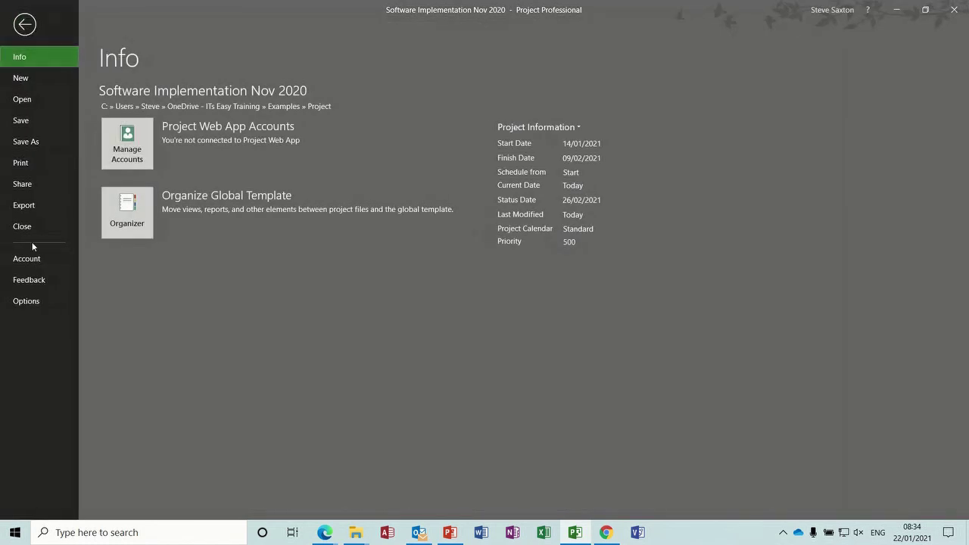
pyautogui.click(26, 302)
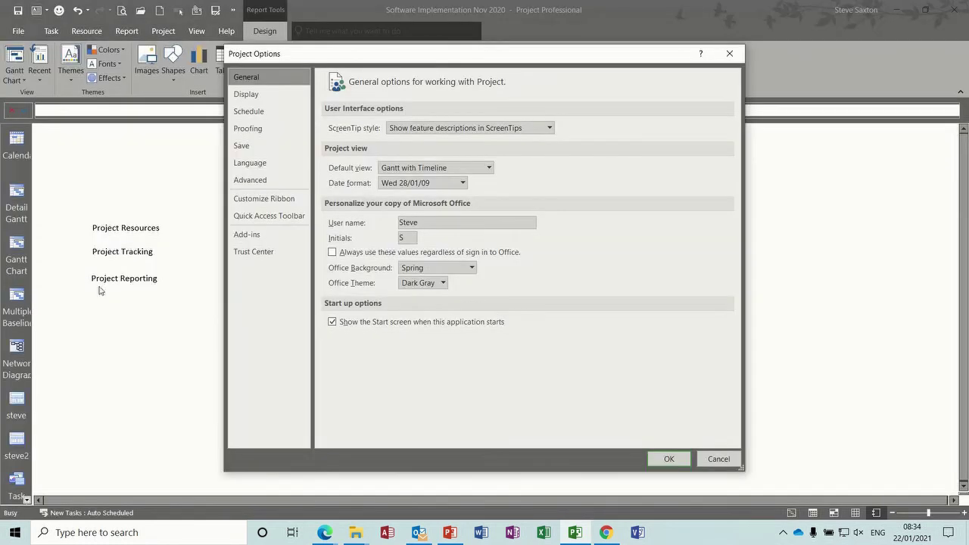
pyautogui.click(489, 168)
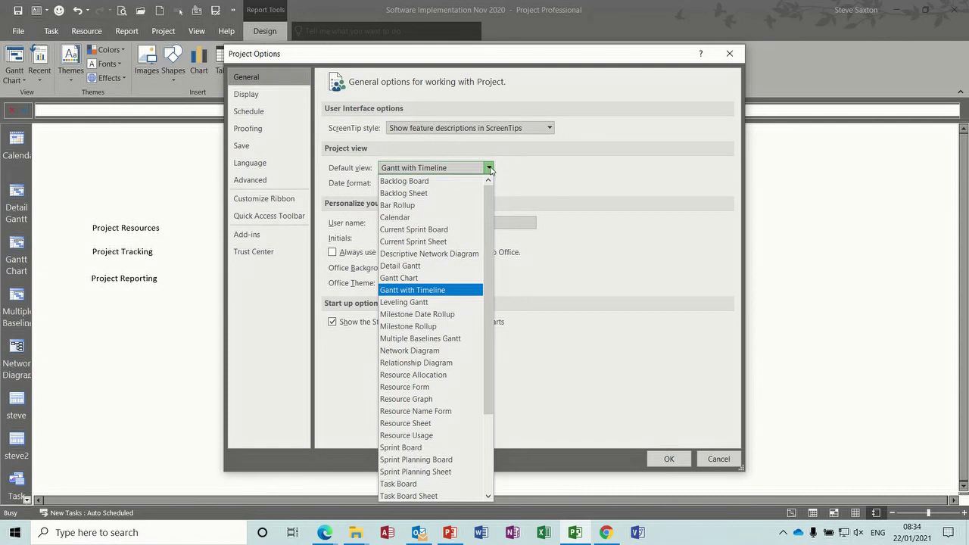
pyautogui.click(490, 169)
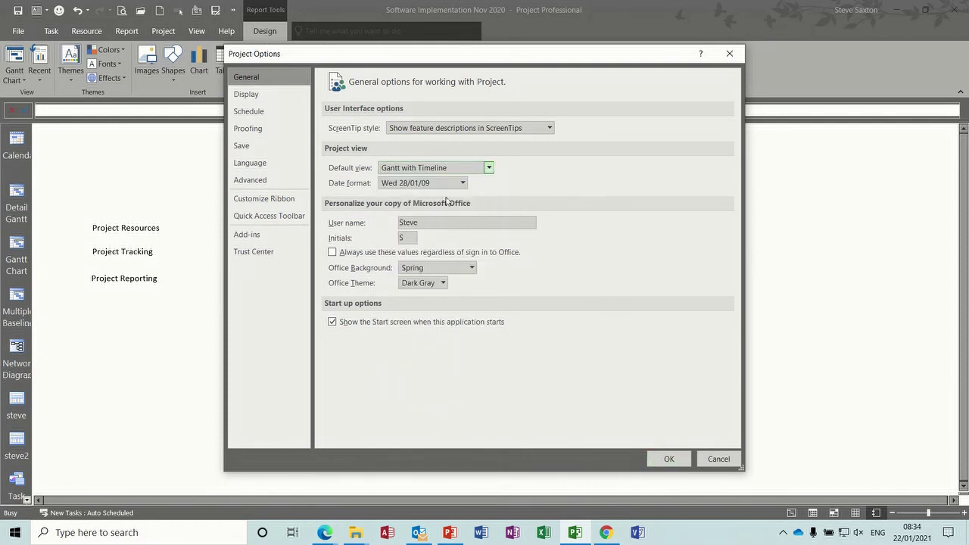
pyautogui.click(669, 459)
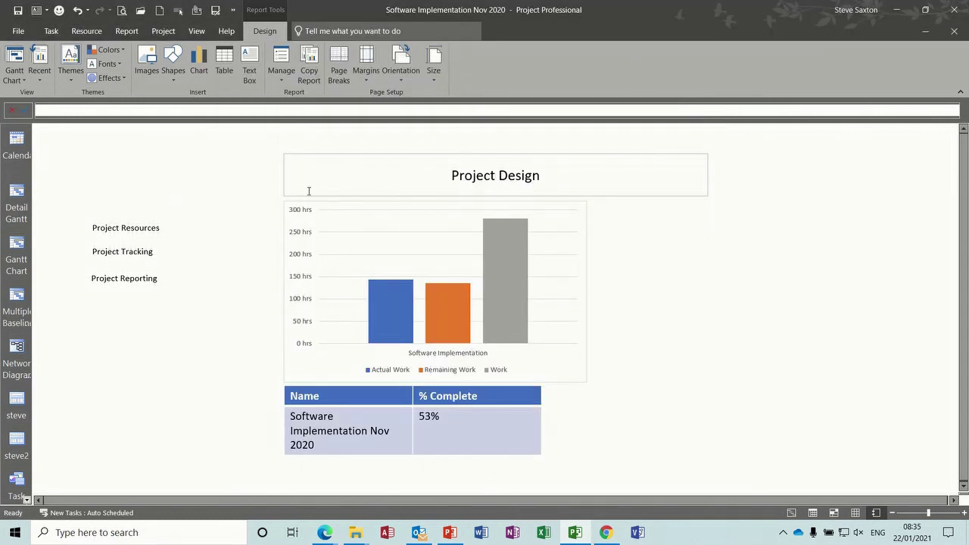
pyautogui.click(198, 33)
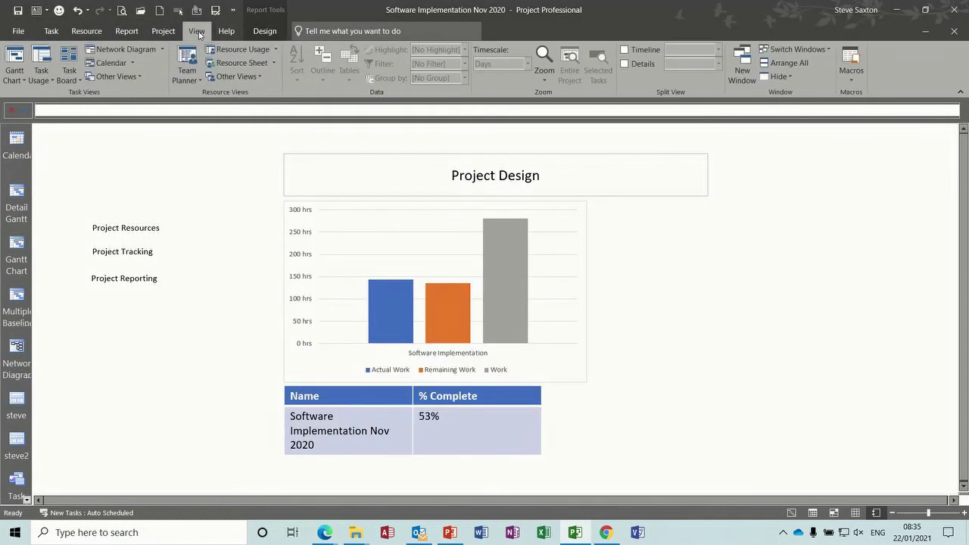
pyautogui.click(255, 76)
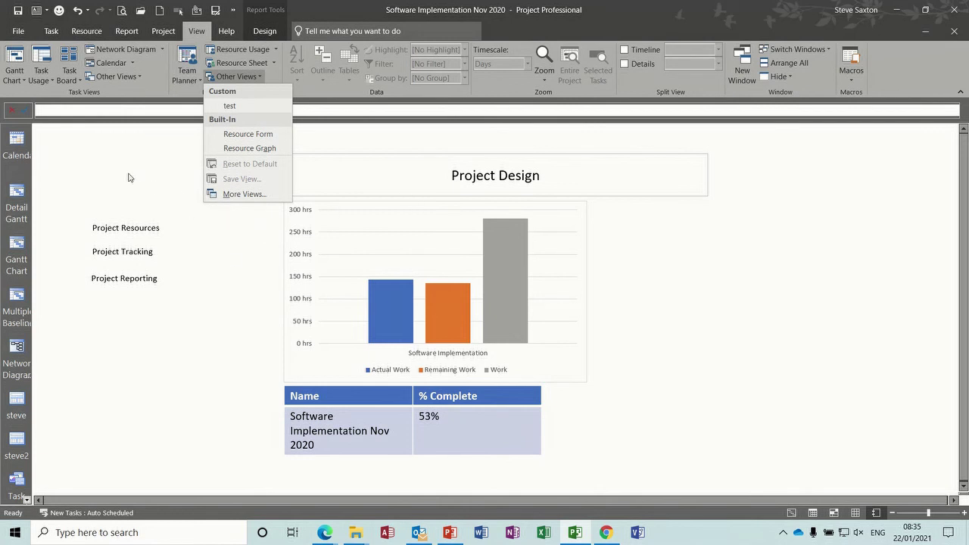
# Step: Display the Gantt Chart view, split the window with a details pane and show the Gantt Chart there too
pyautogui.click(19, 246)
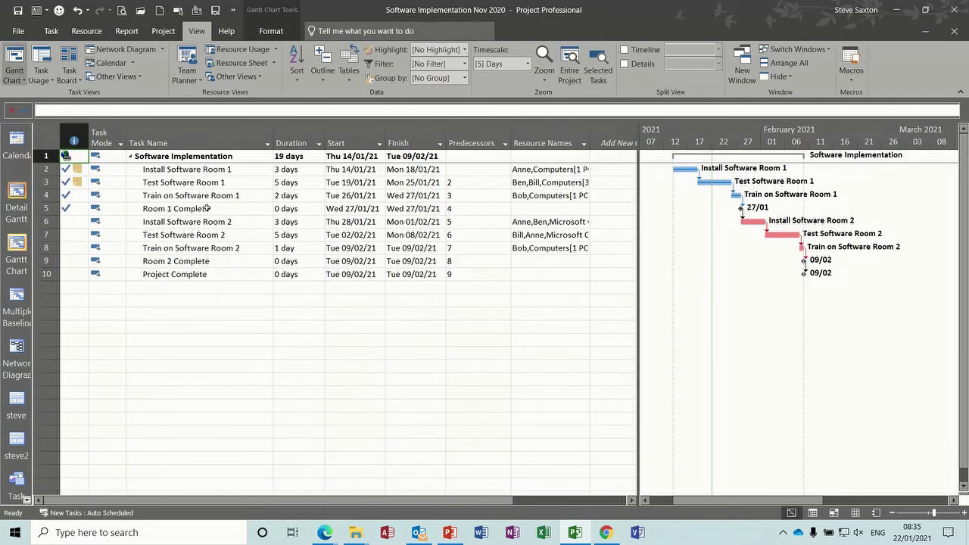
pyautogui.click(626, 64)
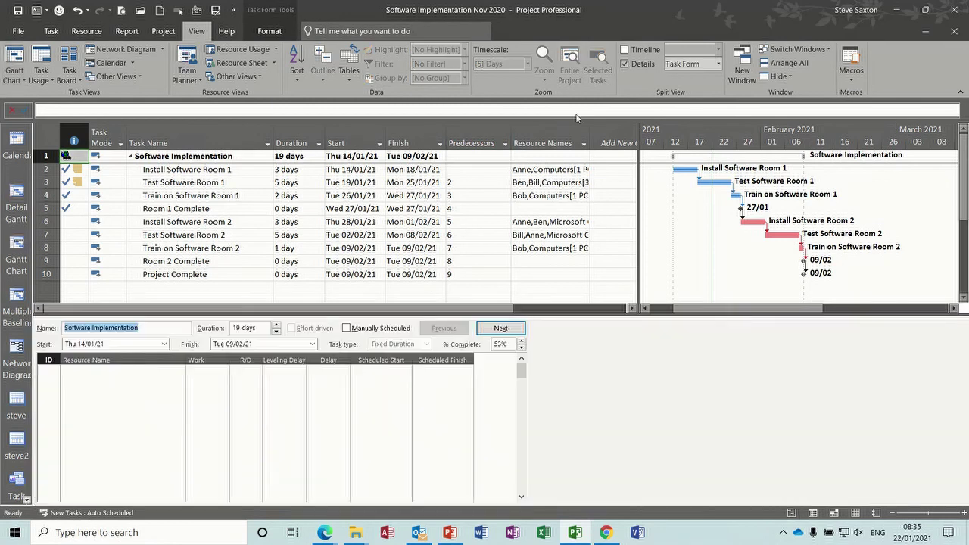
pyautogui.click(159, 371)
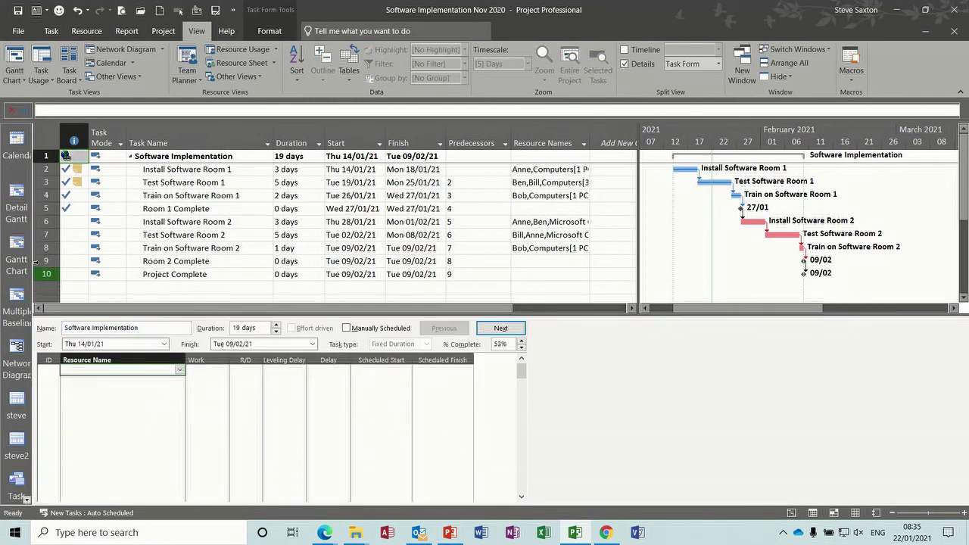
pyautogui.click(17, 247)
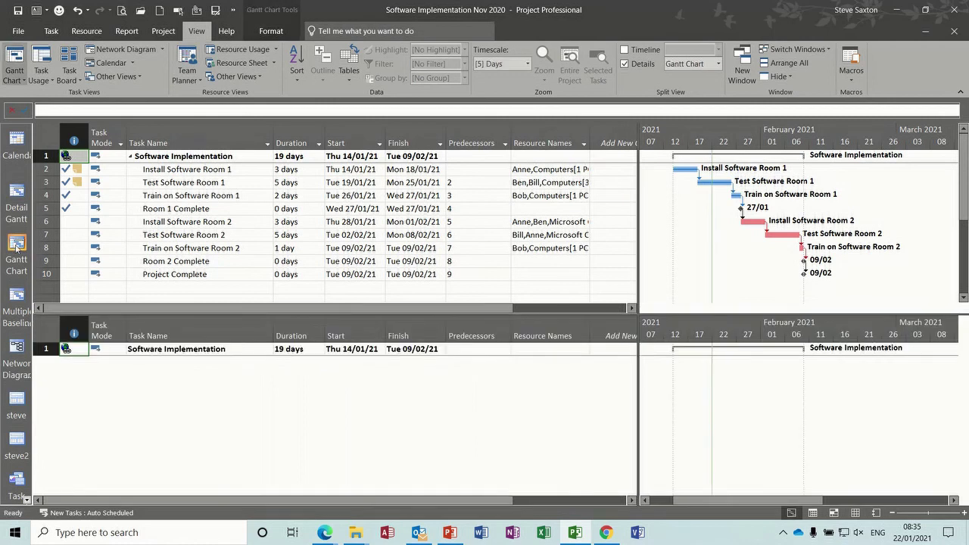
# Step: Show the Project Design report in the upper pane and enlarge that pane over the Gantt Chart
pyautogui.click(207, 211)
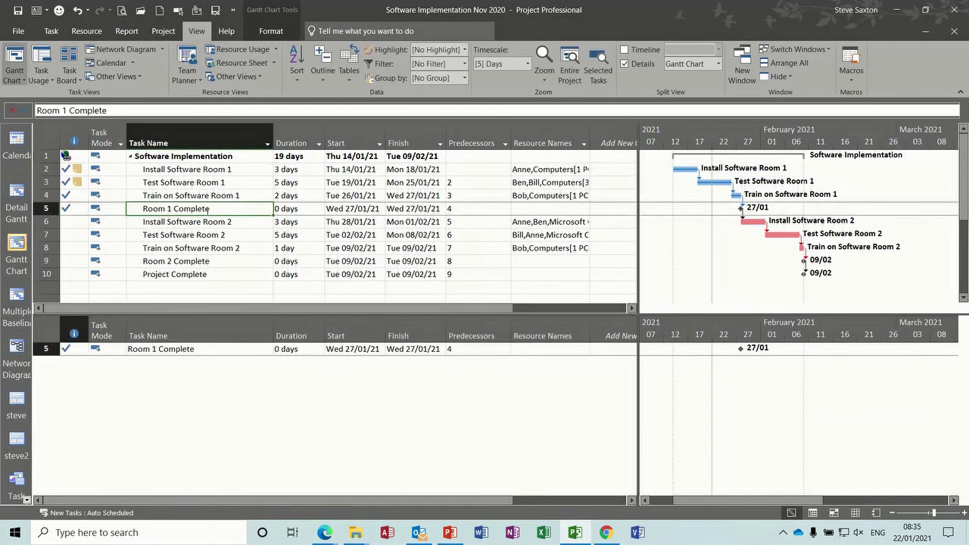
pyautogui.click(126, 31)
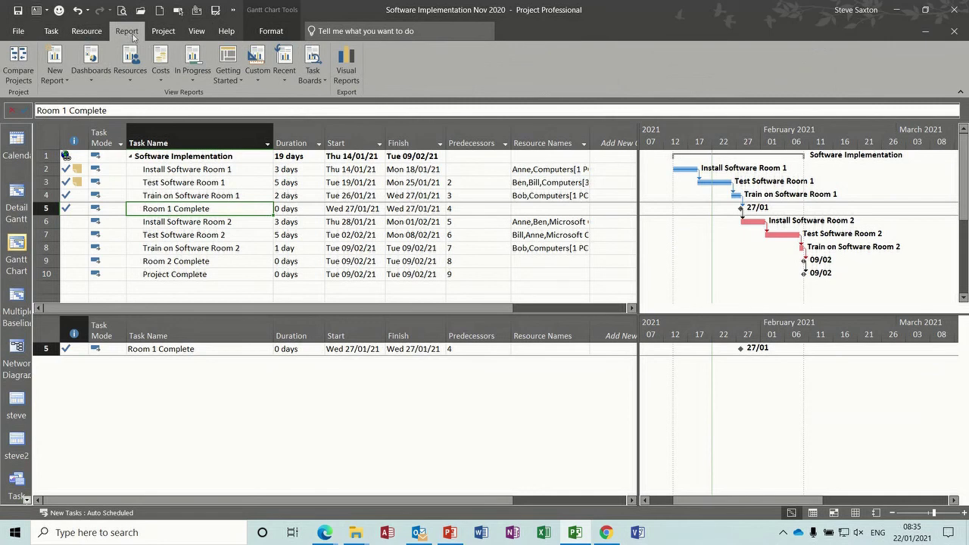
pyautogui.click(263, 82)
pyautogui.click(274, 92)
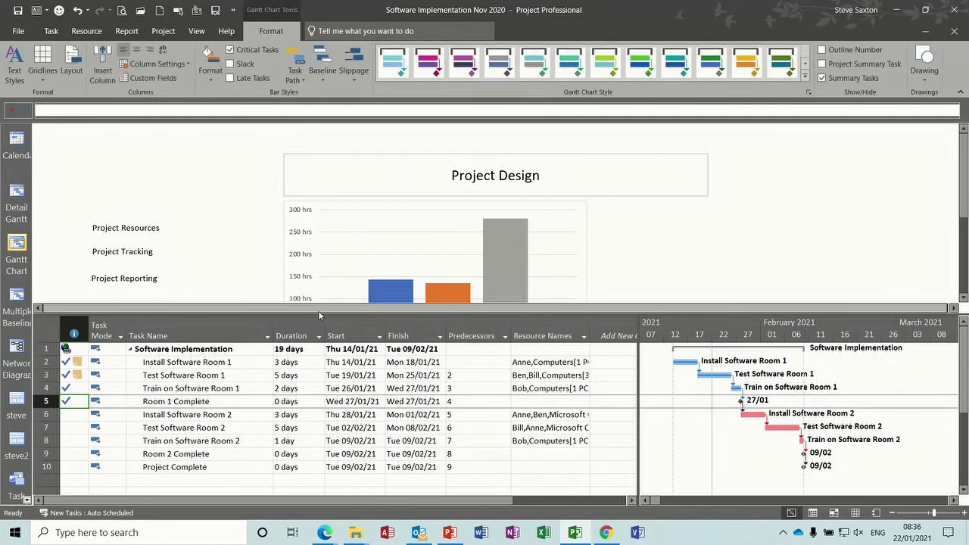
pyautogui.moveTo(318, 312); pyautogui.dragTo(317, 429)
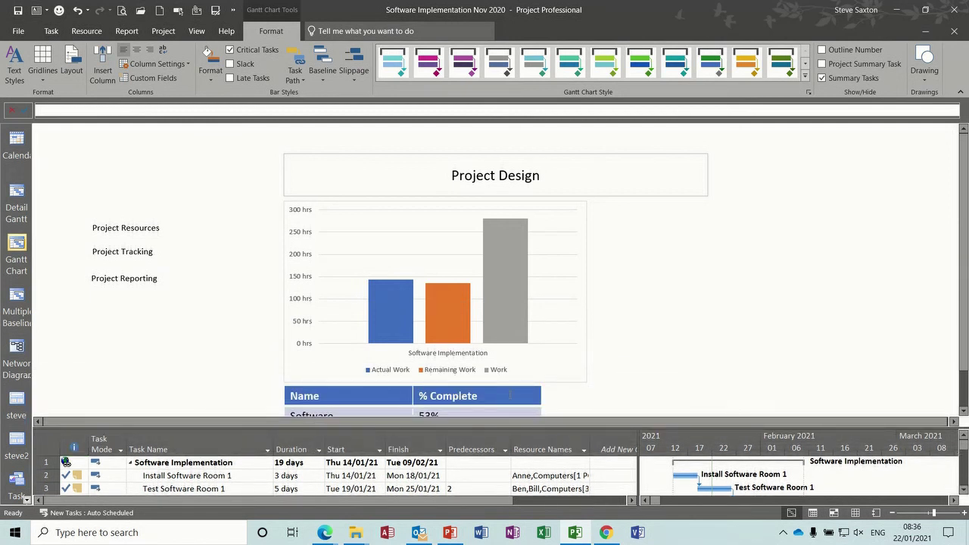
# Step: Move the Name and % Complete table from below the chart to its right side, beneath the report title
pyautogui.click(563, 402)
pyautogui.click(536, 395)
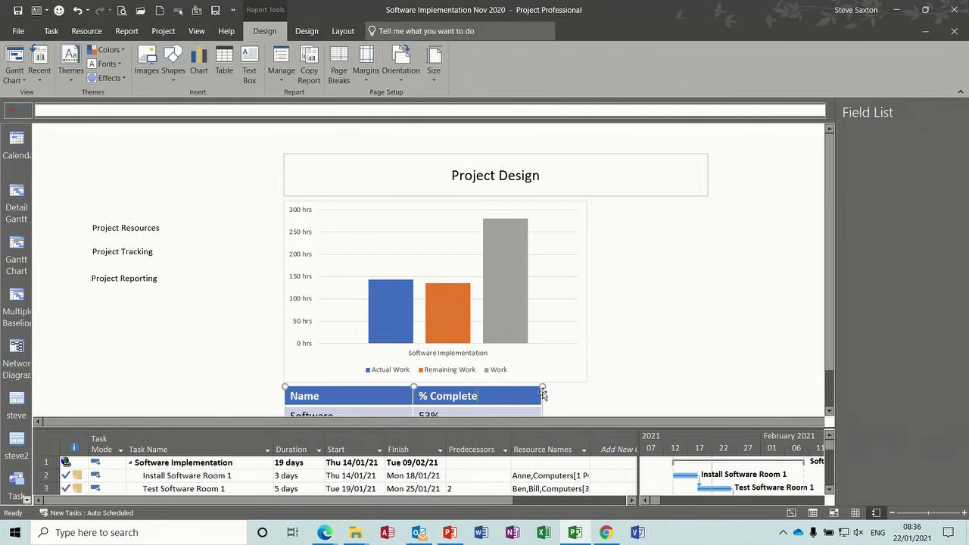
pyautogui.moveTo(544, 392); pyautogui.dragTo(836, 208)
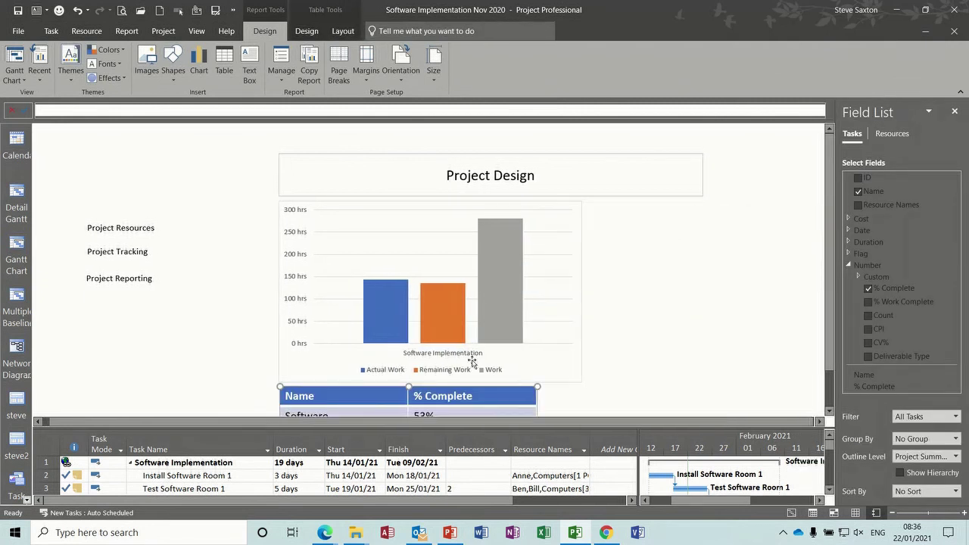
pyautogui.moveTo(448, 389); pyautogui.dragTo(757, 200)
pyautogui.click(656, 316)
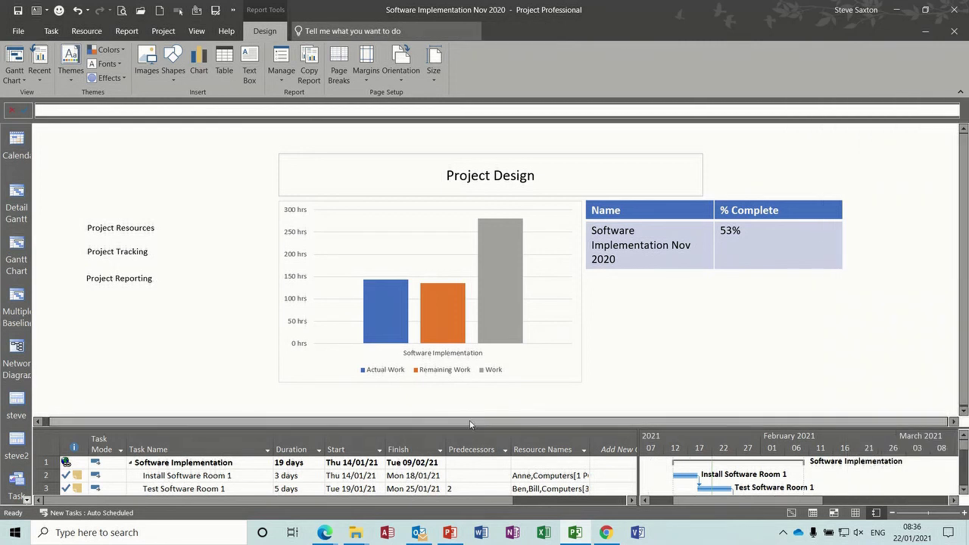
# Step: Collapse the Software Implementation summary task in the Gantt Chart and adjust the pane divider so the report's chart fits above it
pyautogui.moveTo(470, 425); pyautogui.dragTo(469, 384)
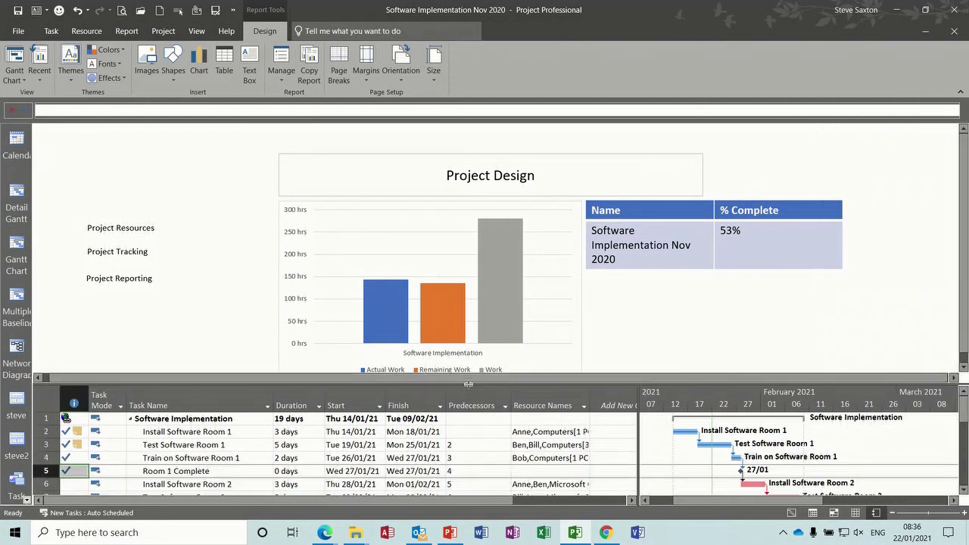
pyautogui.click(130, 420)
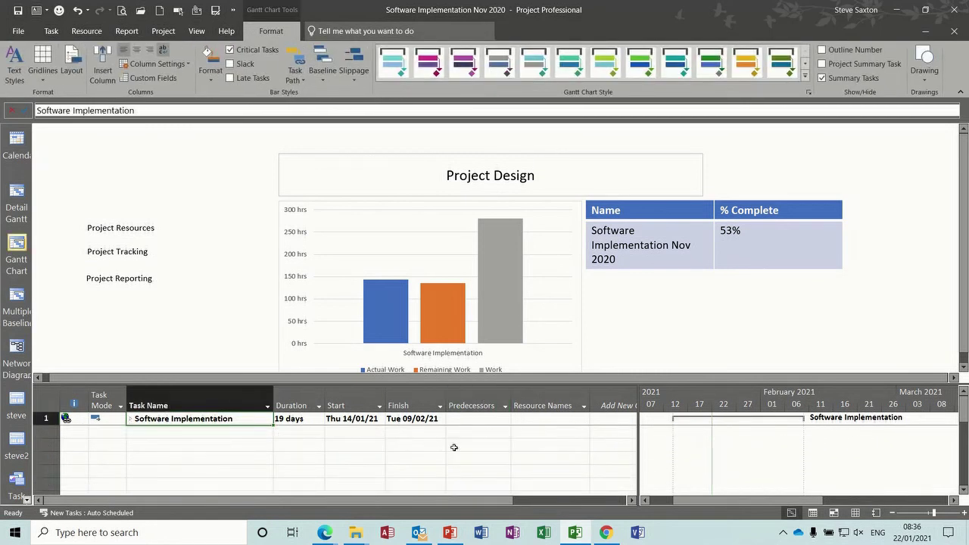
pyautogui.click(130, 420)
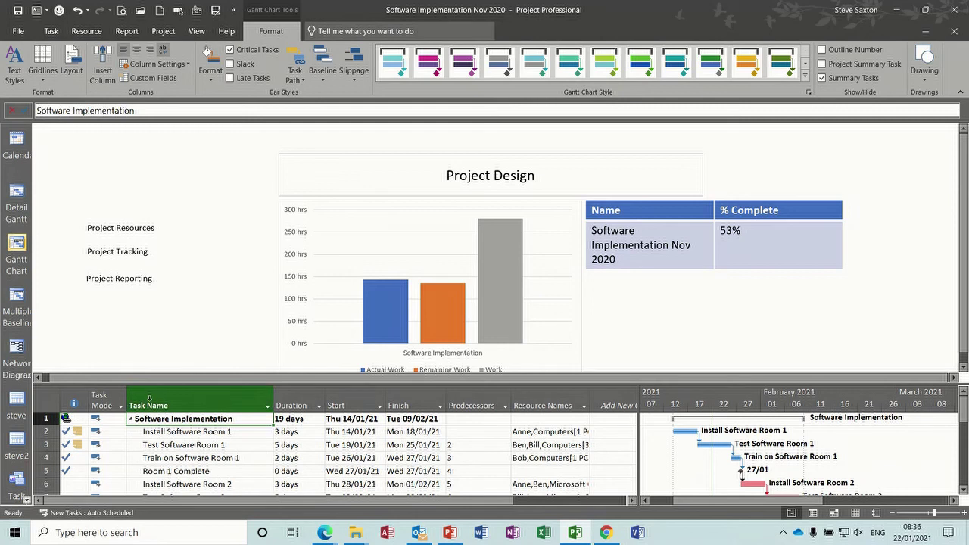
pyautogui.click(130, 420)
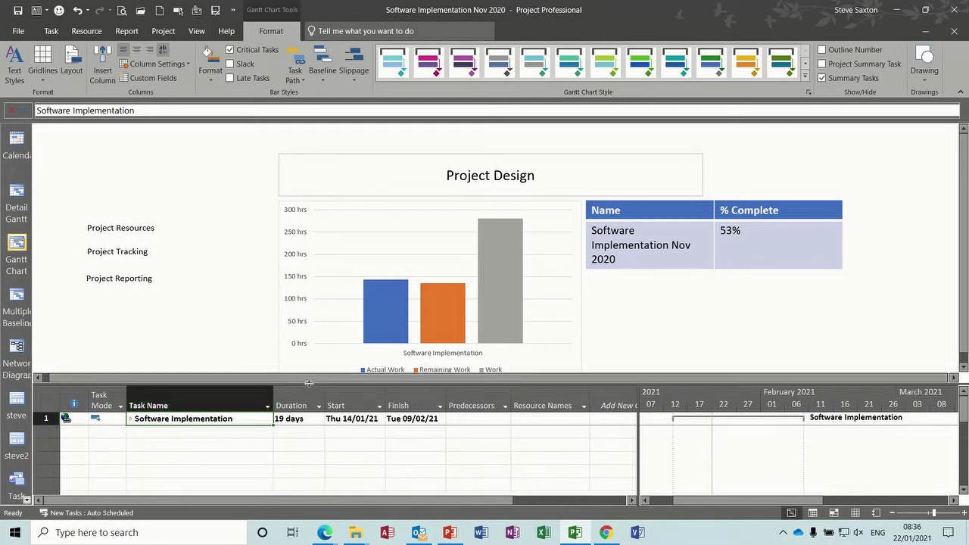
pyautogui.moveTo(309, 384); pyautogui.dragTo(309, 396)
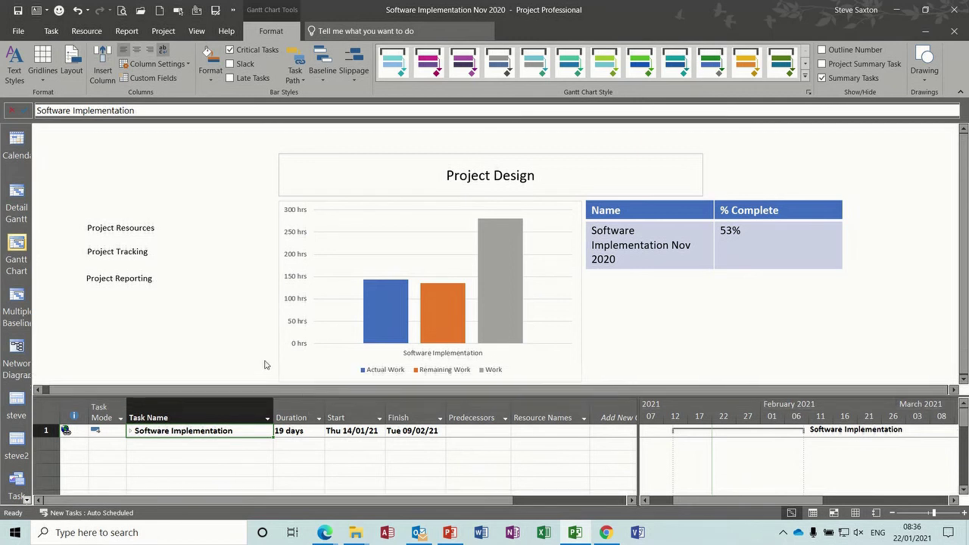
# Step: Save the combined Project Design report and Gantt Chart layout as a new view named Project Start
pyautogui.click(222, 290)
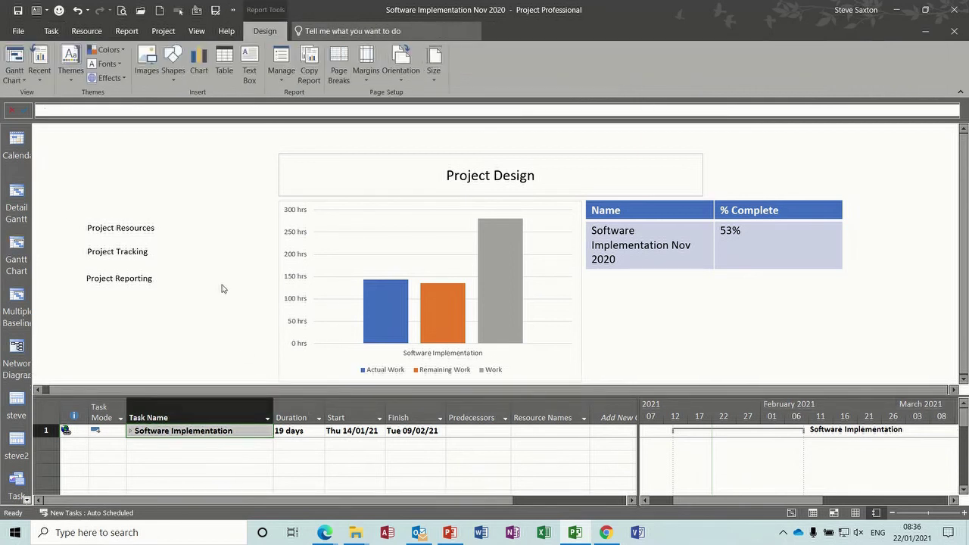
pyautogui.click(197, 31)
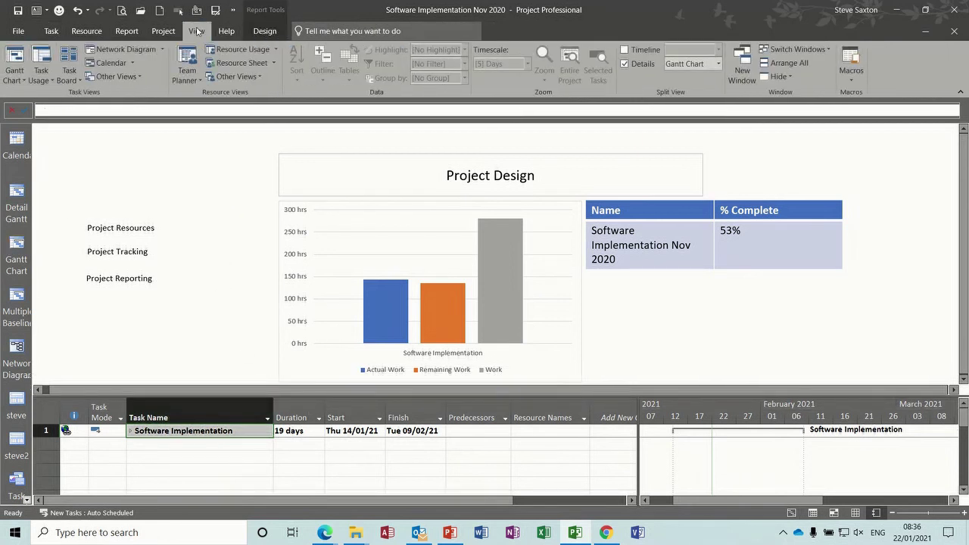
pyautogui.click(258, 79)
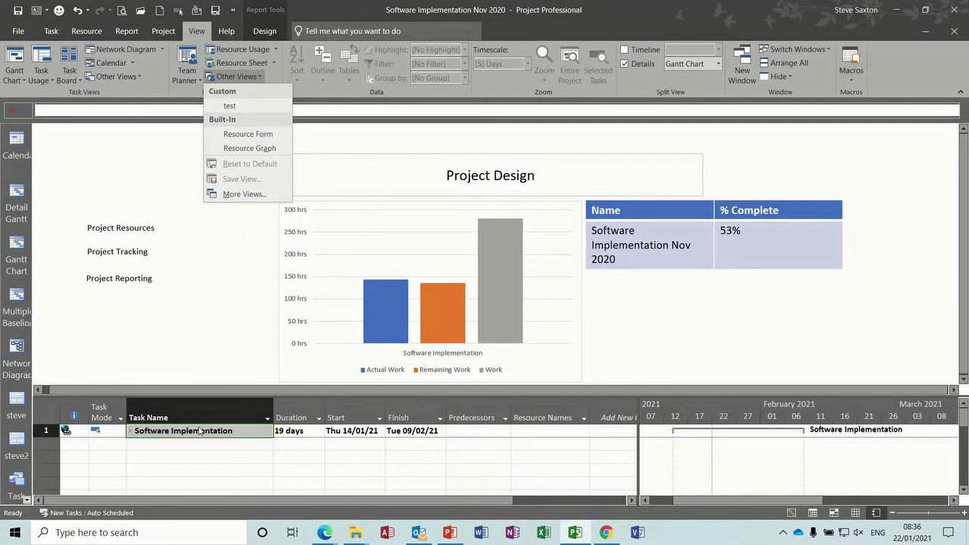
pyautogui.click(190, 459)
pyautogui.click(191, 458)
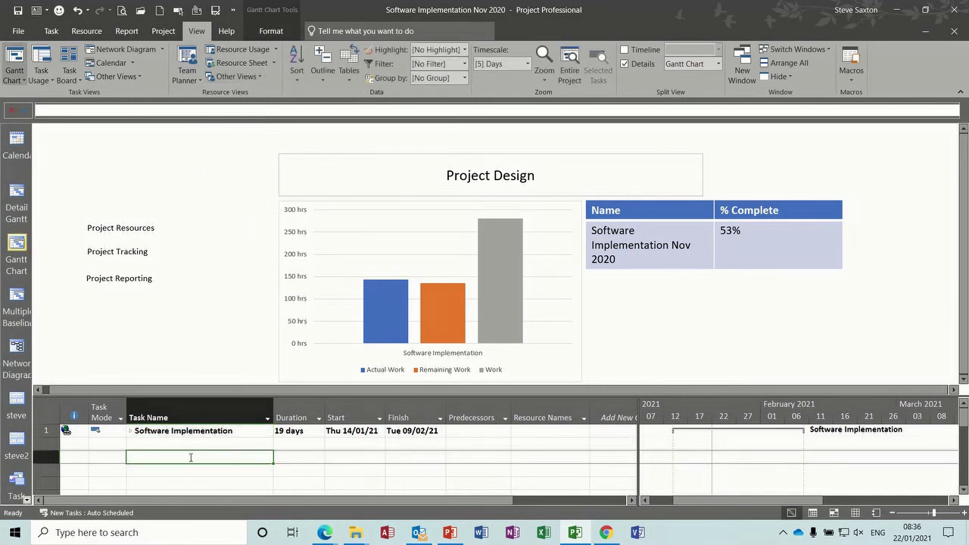
pyautogui.click(234, 77)
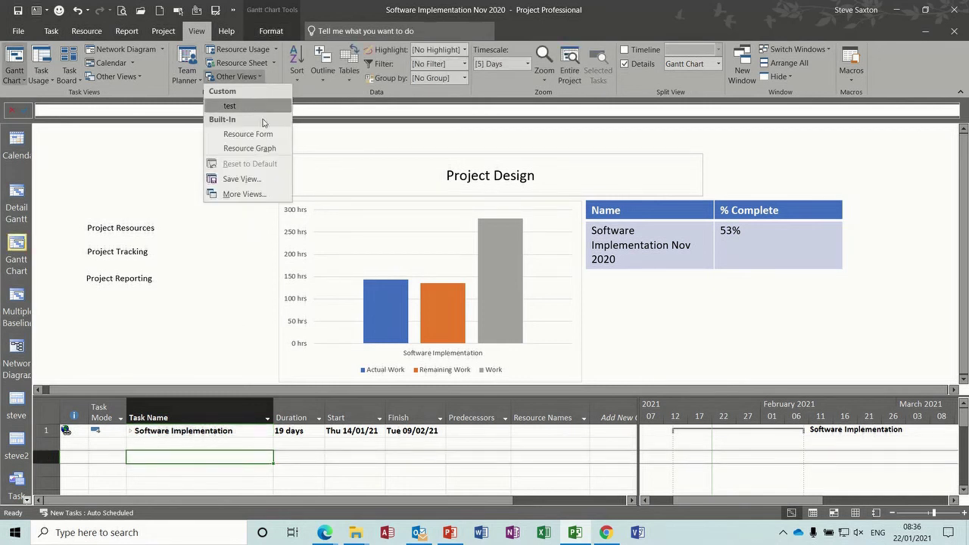
pyautogui.click(241, 179)
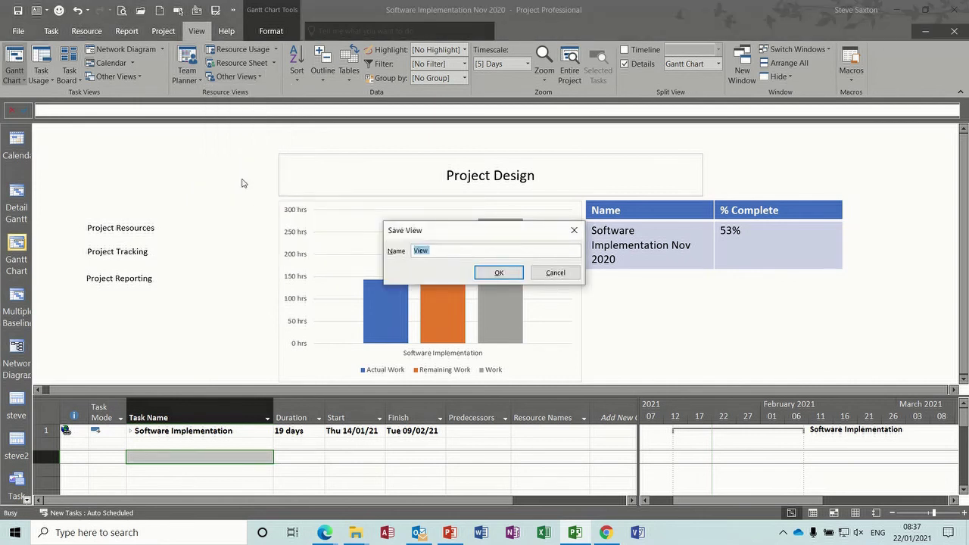
pyautogui.write('Project Start')
pyautogui.click(506, 277)
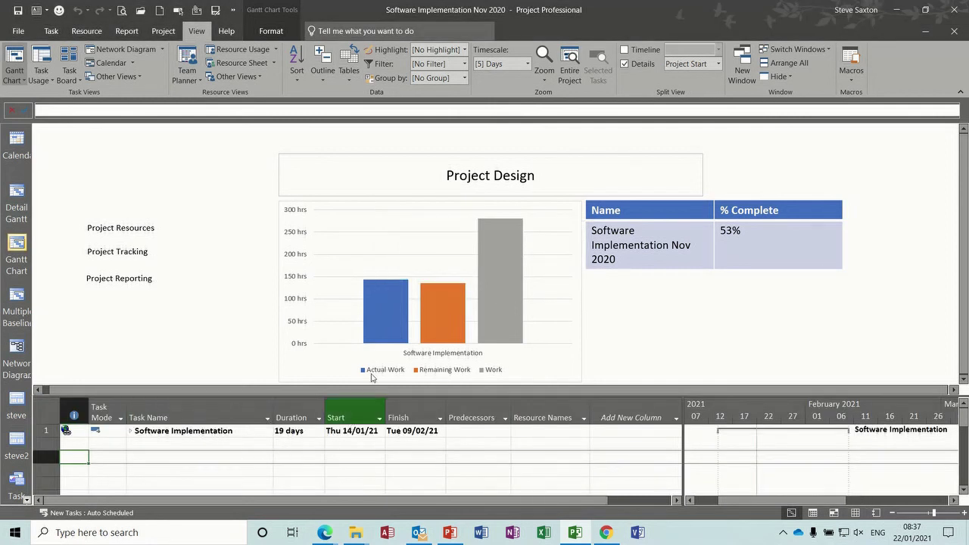
# Step: Copy the Project Start view from Software Implementation Nov 2020 into Global.MPT with the Organizer
pyautogui.click(262, 77)
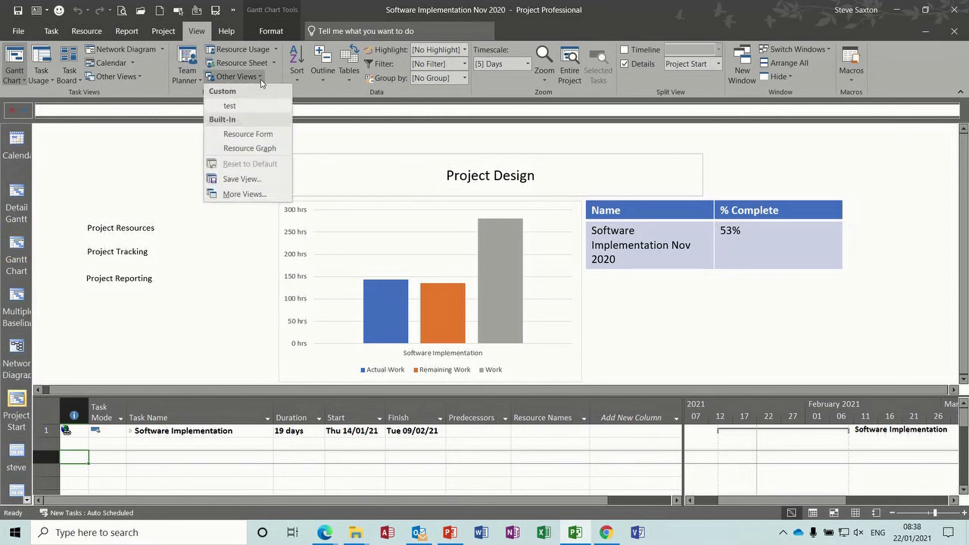
pyautogui.click(256, 196)
pyautogui.click(318, 150)
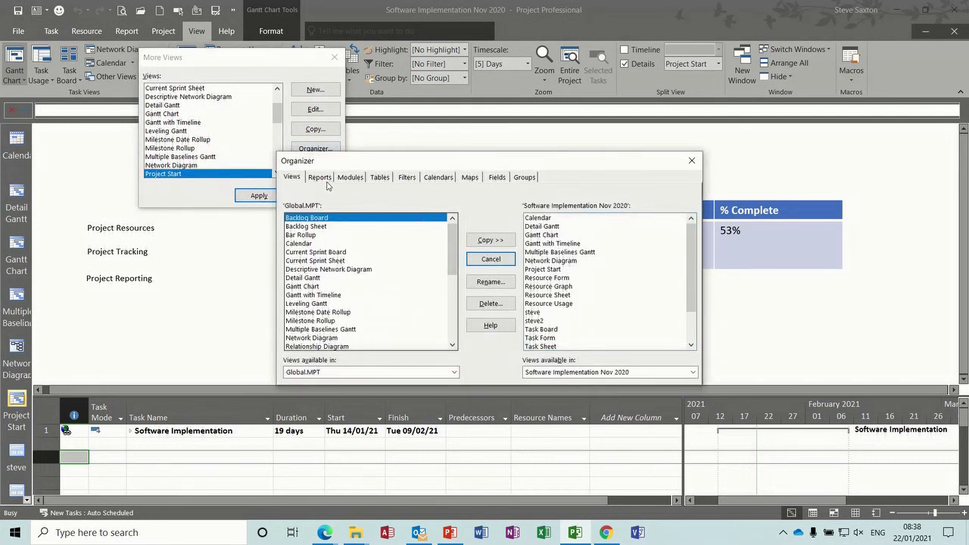
pyautogui.click(547, 270)
pyautogui.click(491, 240)
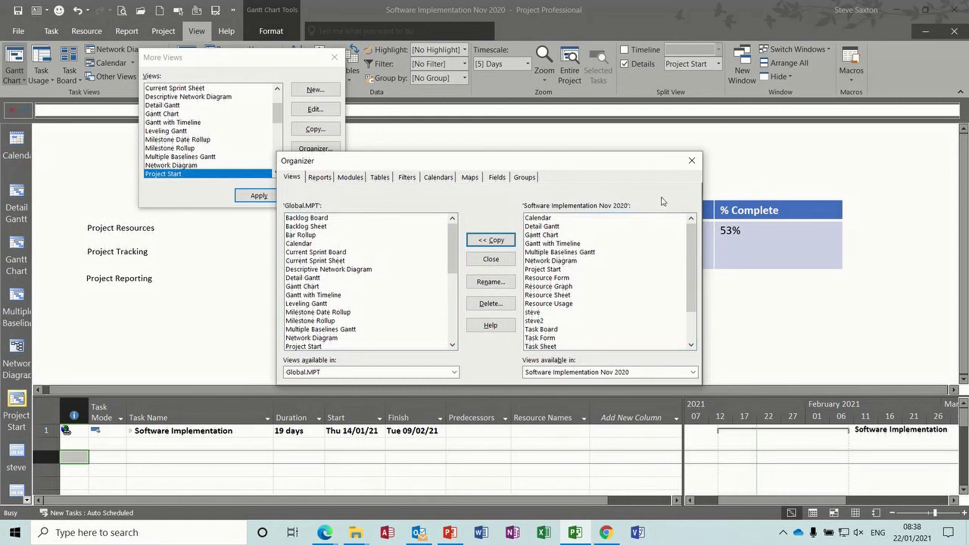
pyautogui.click(691, 160)
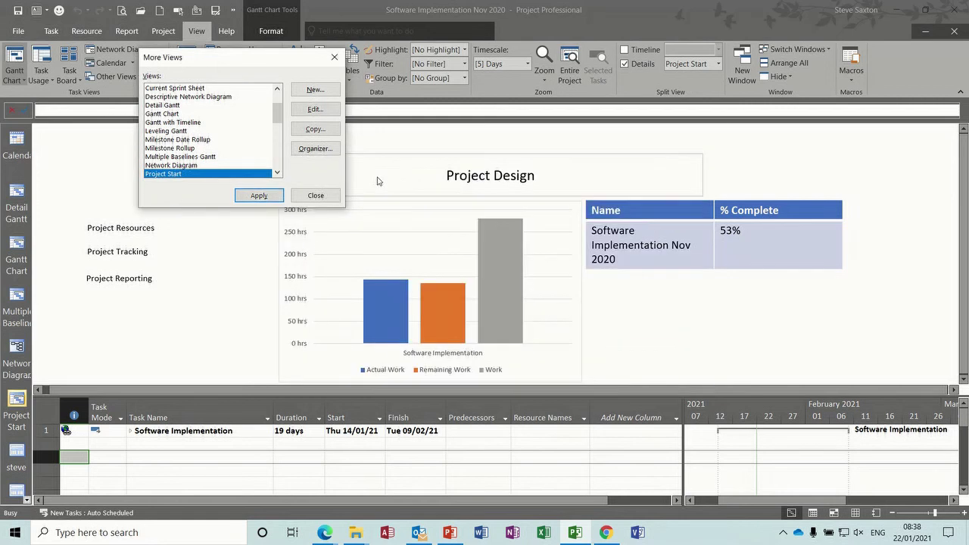
pyautogui.click(315, 195)
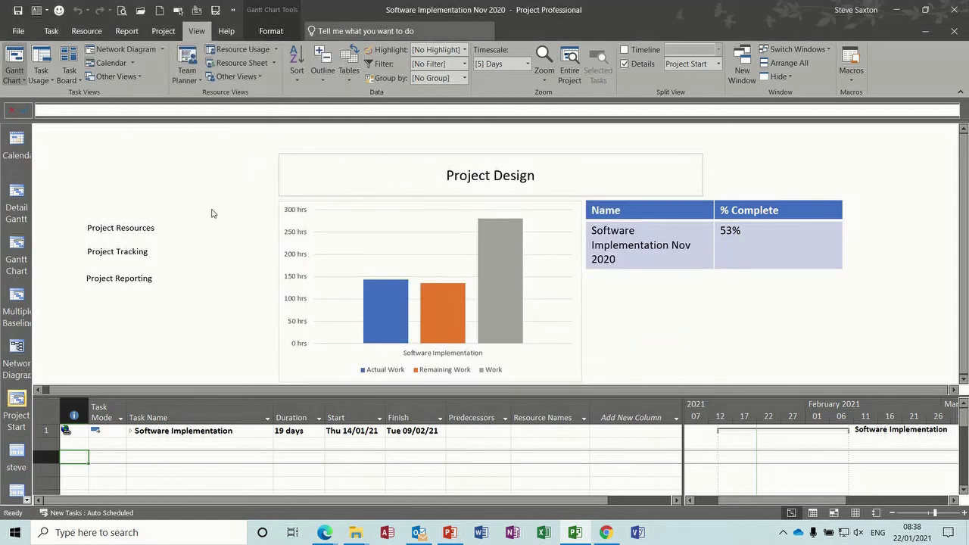
# Step: Set Project Start as the default project view in the general options
pyautogui.click(20, 32)
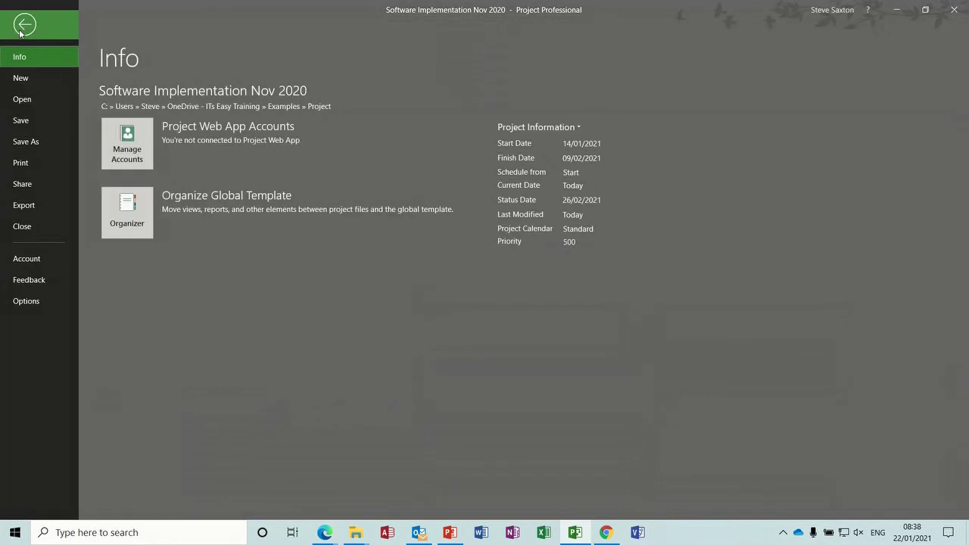
pyautogui.click(23, 301)
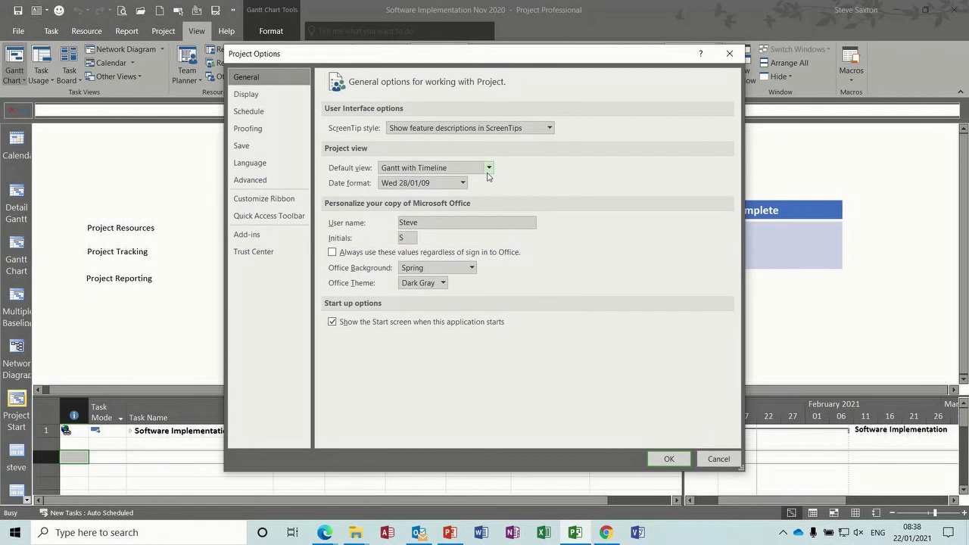
pyautogui.click(489, 168)
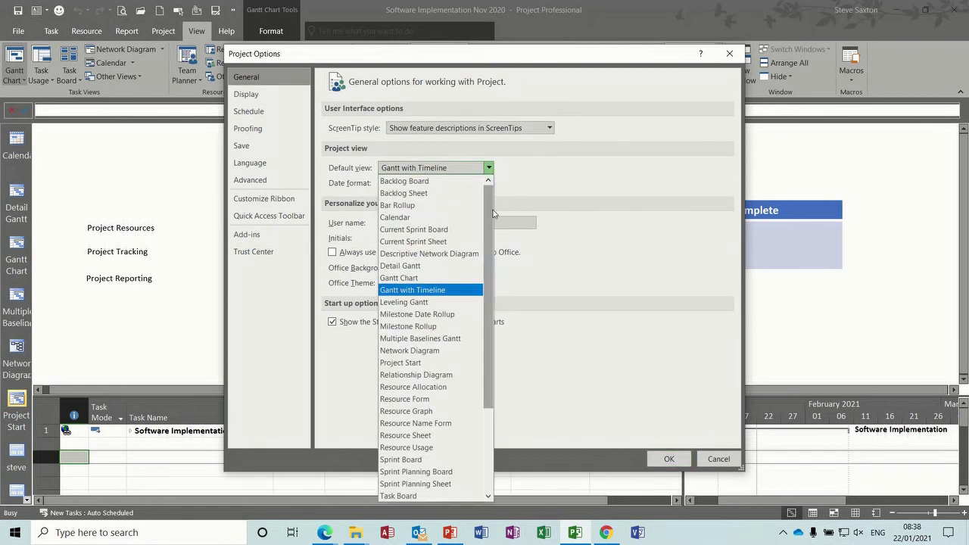
pyautogui.moveTo(489, 275); pyautogui.dragTo(483, 290)
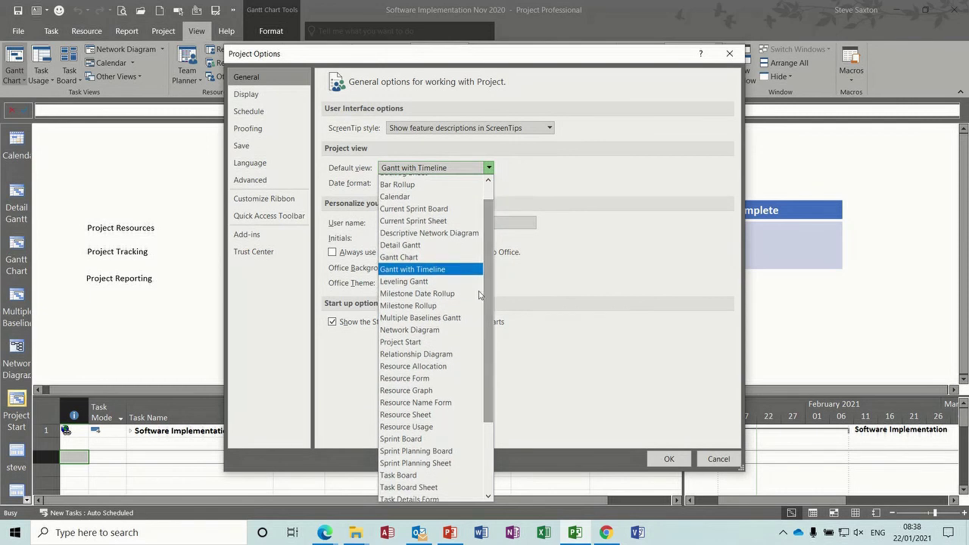
pyautogui.click(400, 342)
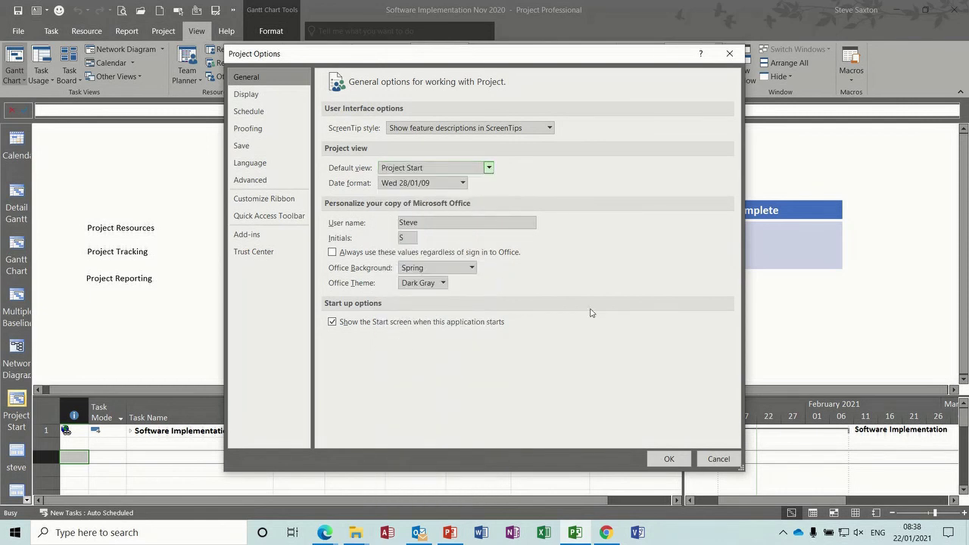
pyautogui.click(669, 460)
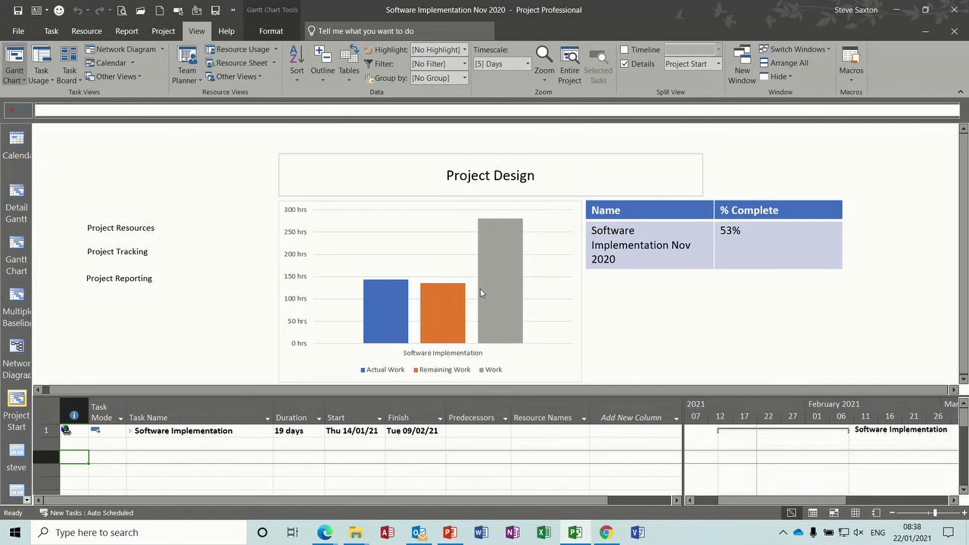
# Step: Close the project, reopen Software Implementation Nov 2020.mpp and enlarge the upper pane until the report's whole chart fits
pyautogui.hotkey('ctrl', 'F4')
pyautogui.click(439, 305)
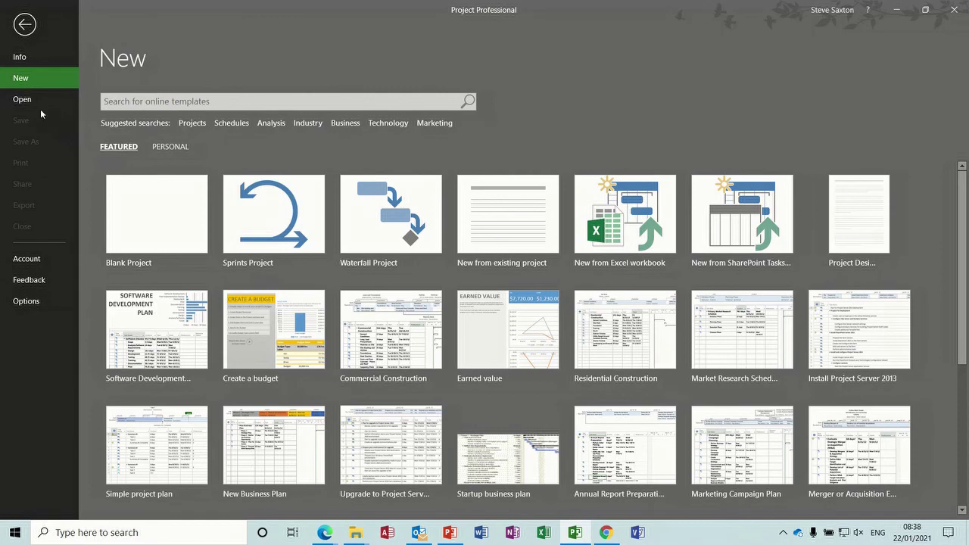
pyautogui.click(28, 100)
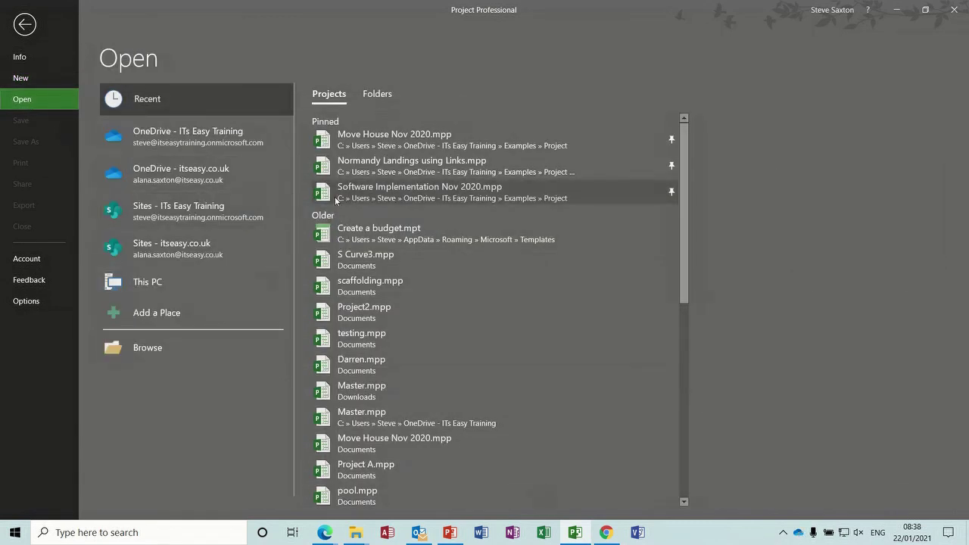
pyautogui.click(417, 199)
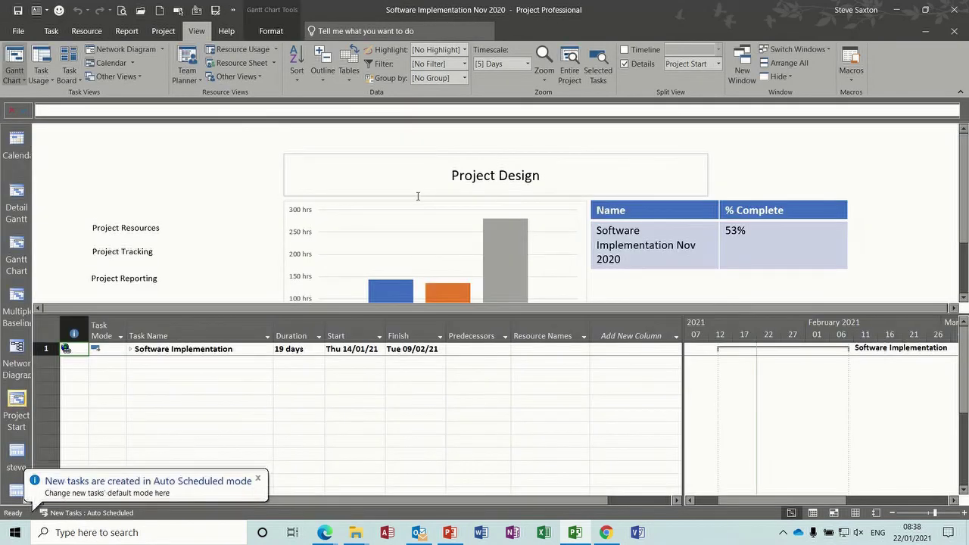
pyautogui.moveTo(435, 314); pyautogui.dragTo(446, 397)
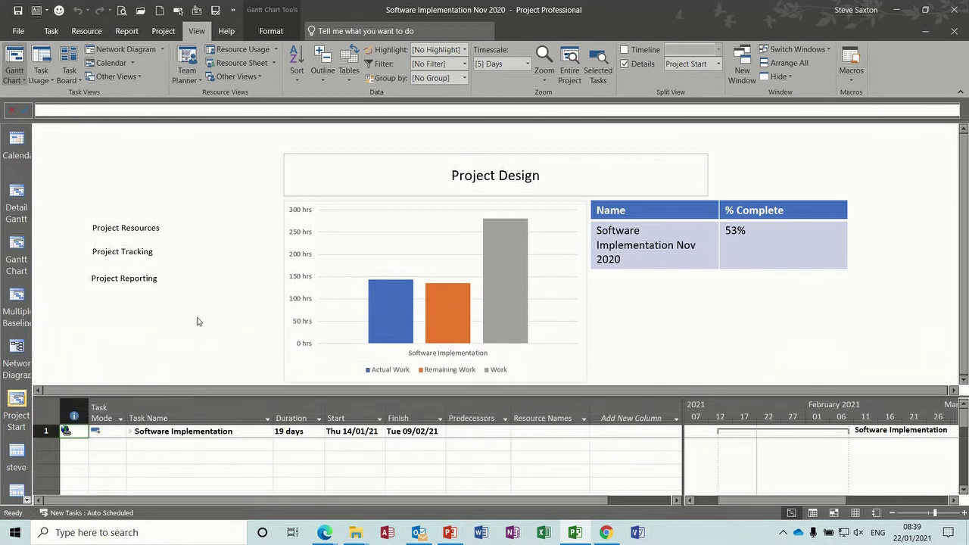
# Step: Test the report's Project Resources link and return to the Project Design report
pyautogui.click(139, 227)
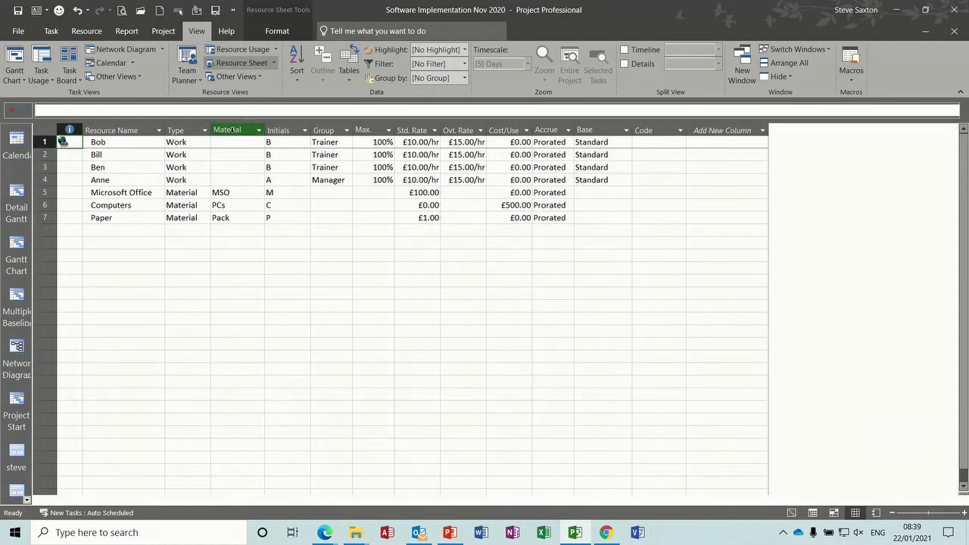
pyautogui.click(232, 12)
pyautogui.click(239, 29)
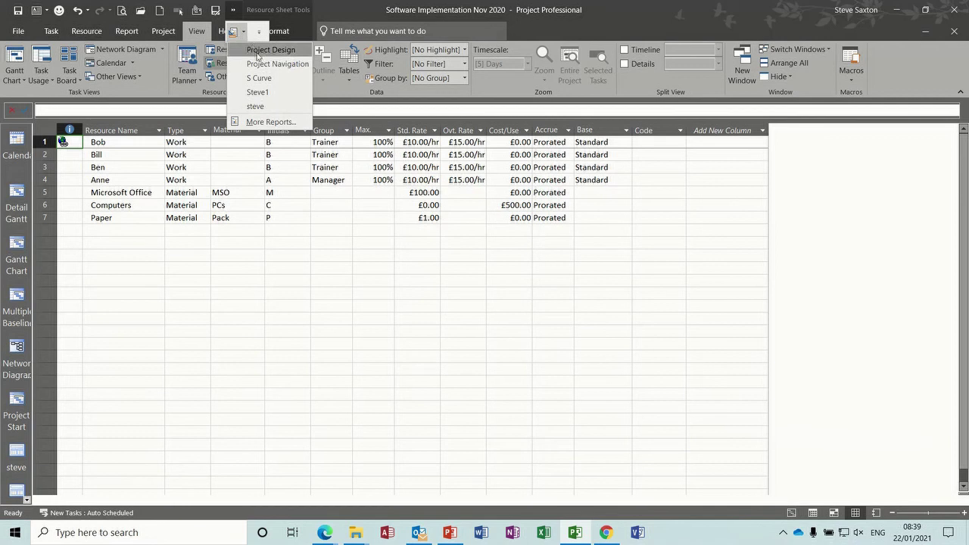
pyautogui.click(272, 51)
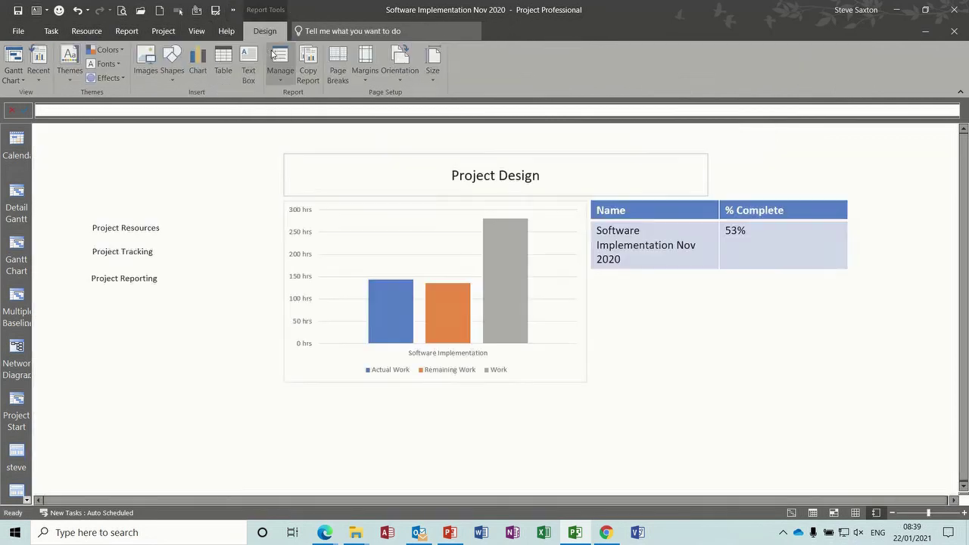
# Step: Test the Project Tracking link, expand the Software Implementation summary task in the tracking view, and return to the Project Design report
pyautogui.click(140, 250)
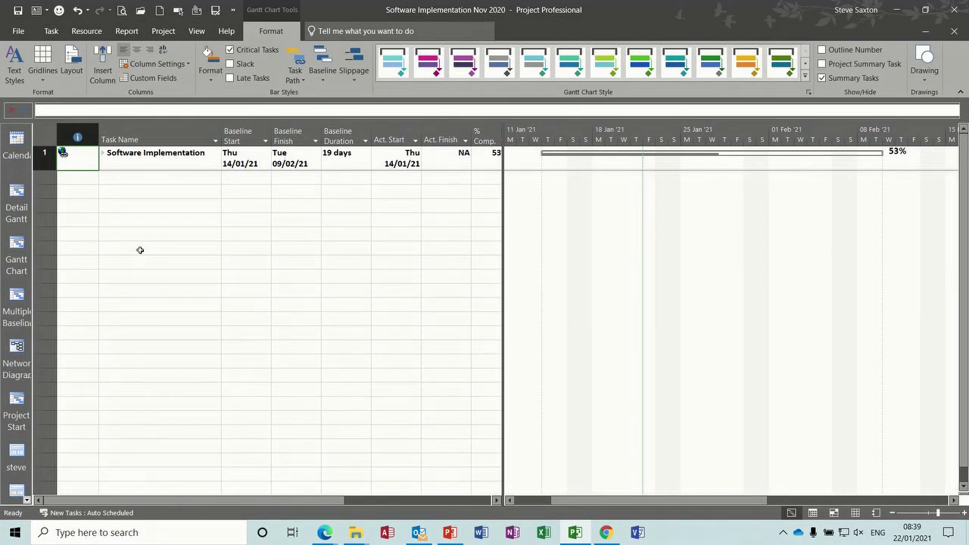
pyautogui.click(103, 153)
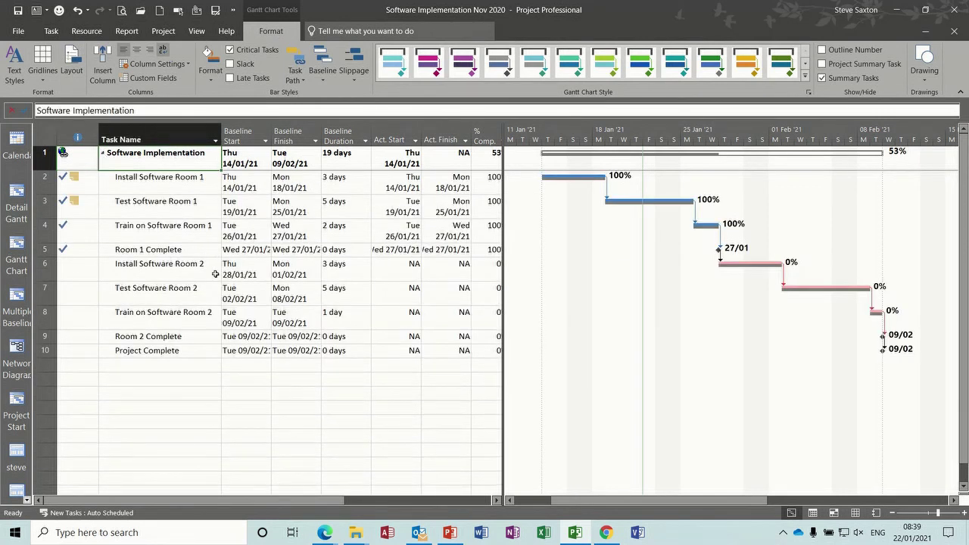
pyautogui.click(234, 11)
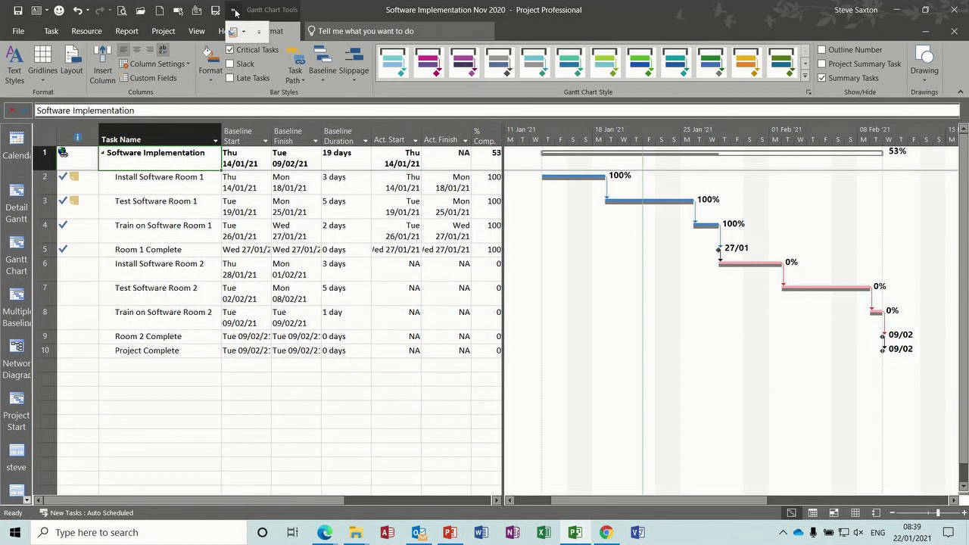
pyautogui.click(236, 32)
pyautogui.click(262, 50)
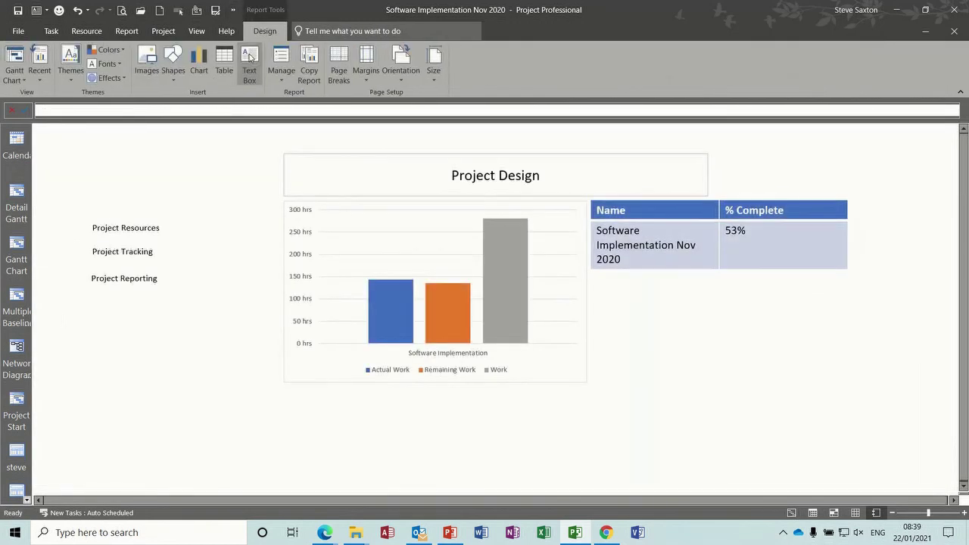
# Step: Test the Project Reporting link, and open the custom Project Navigation report for comparison
pyautogui.click(152, 278)
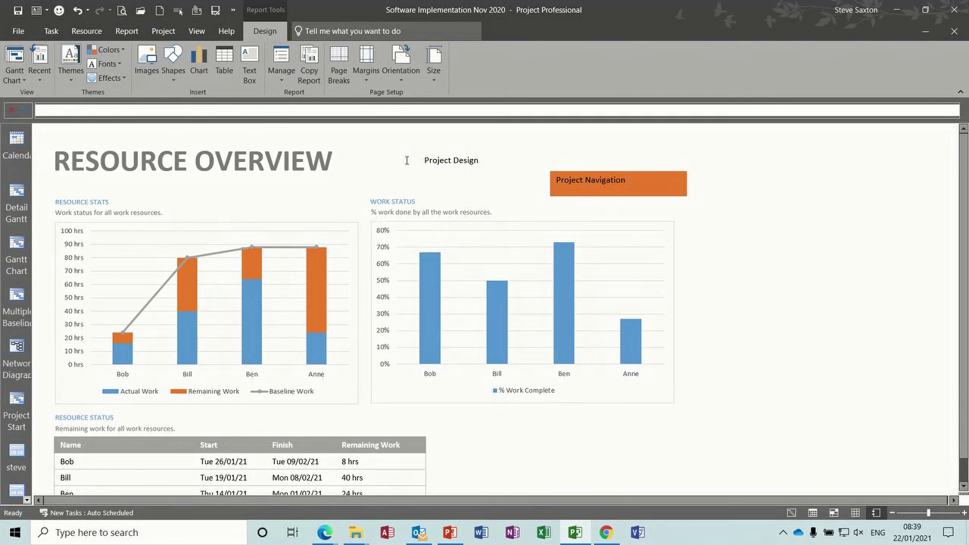
pyautogui.click(233, 10)
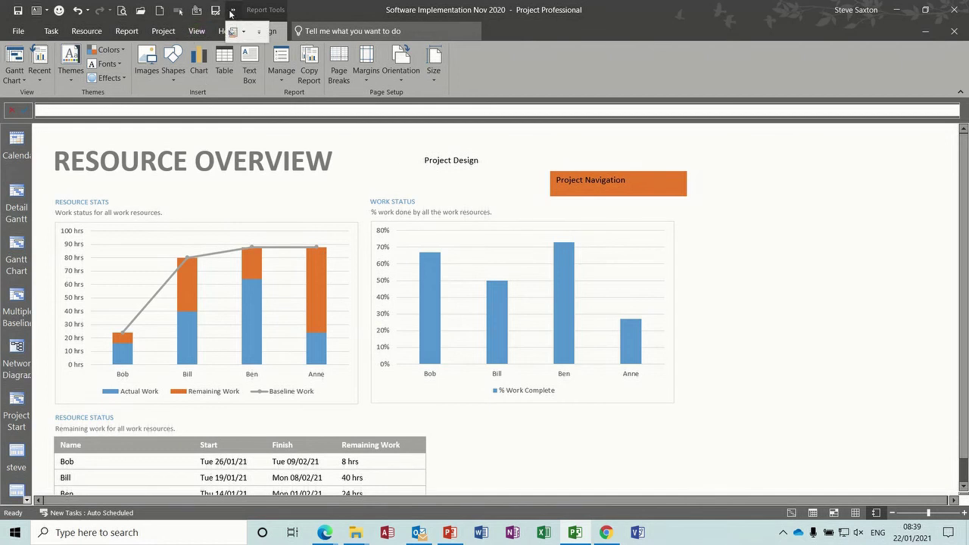
pyautogui.click(243, 32)
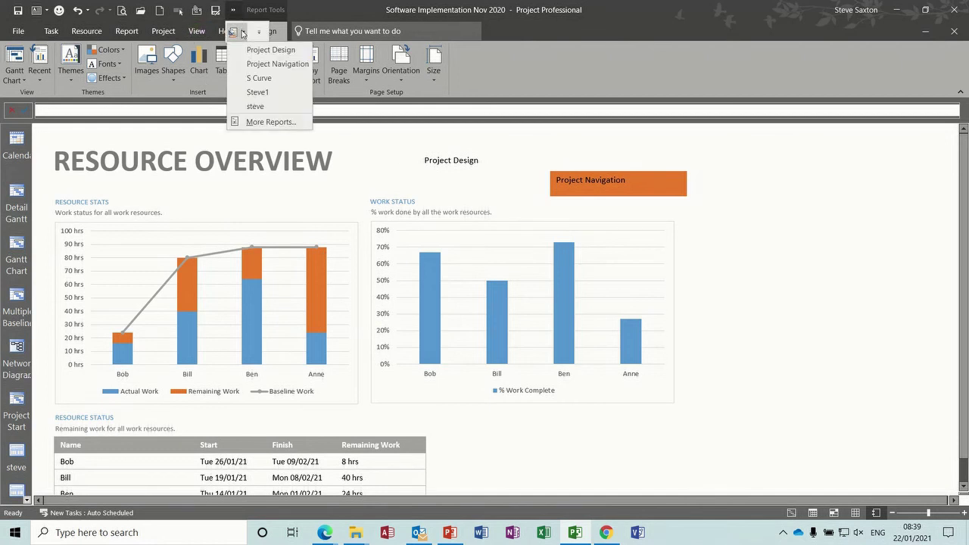
pyautogui.click(259, 65)
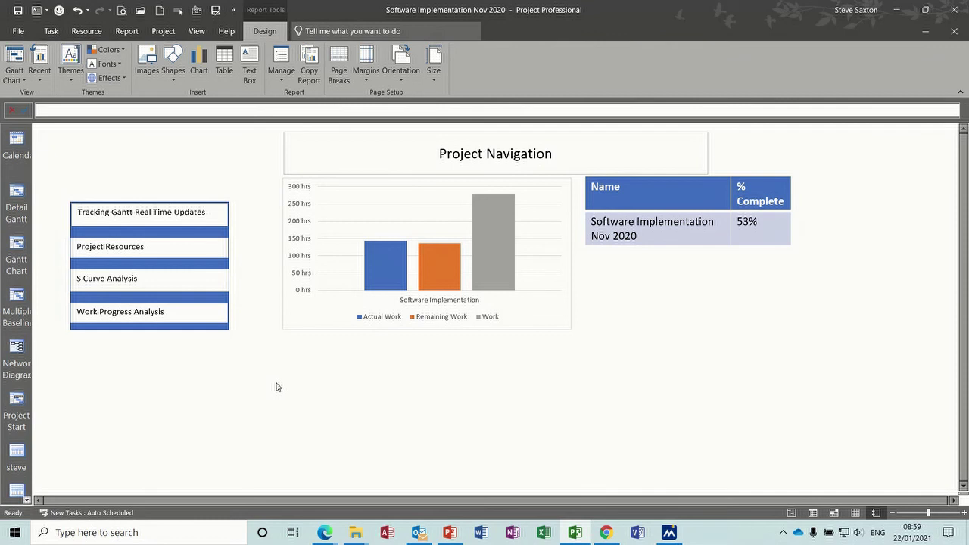